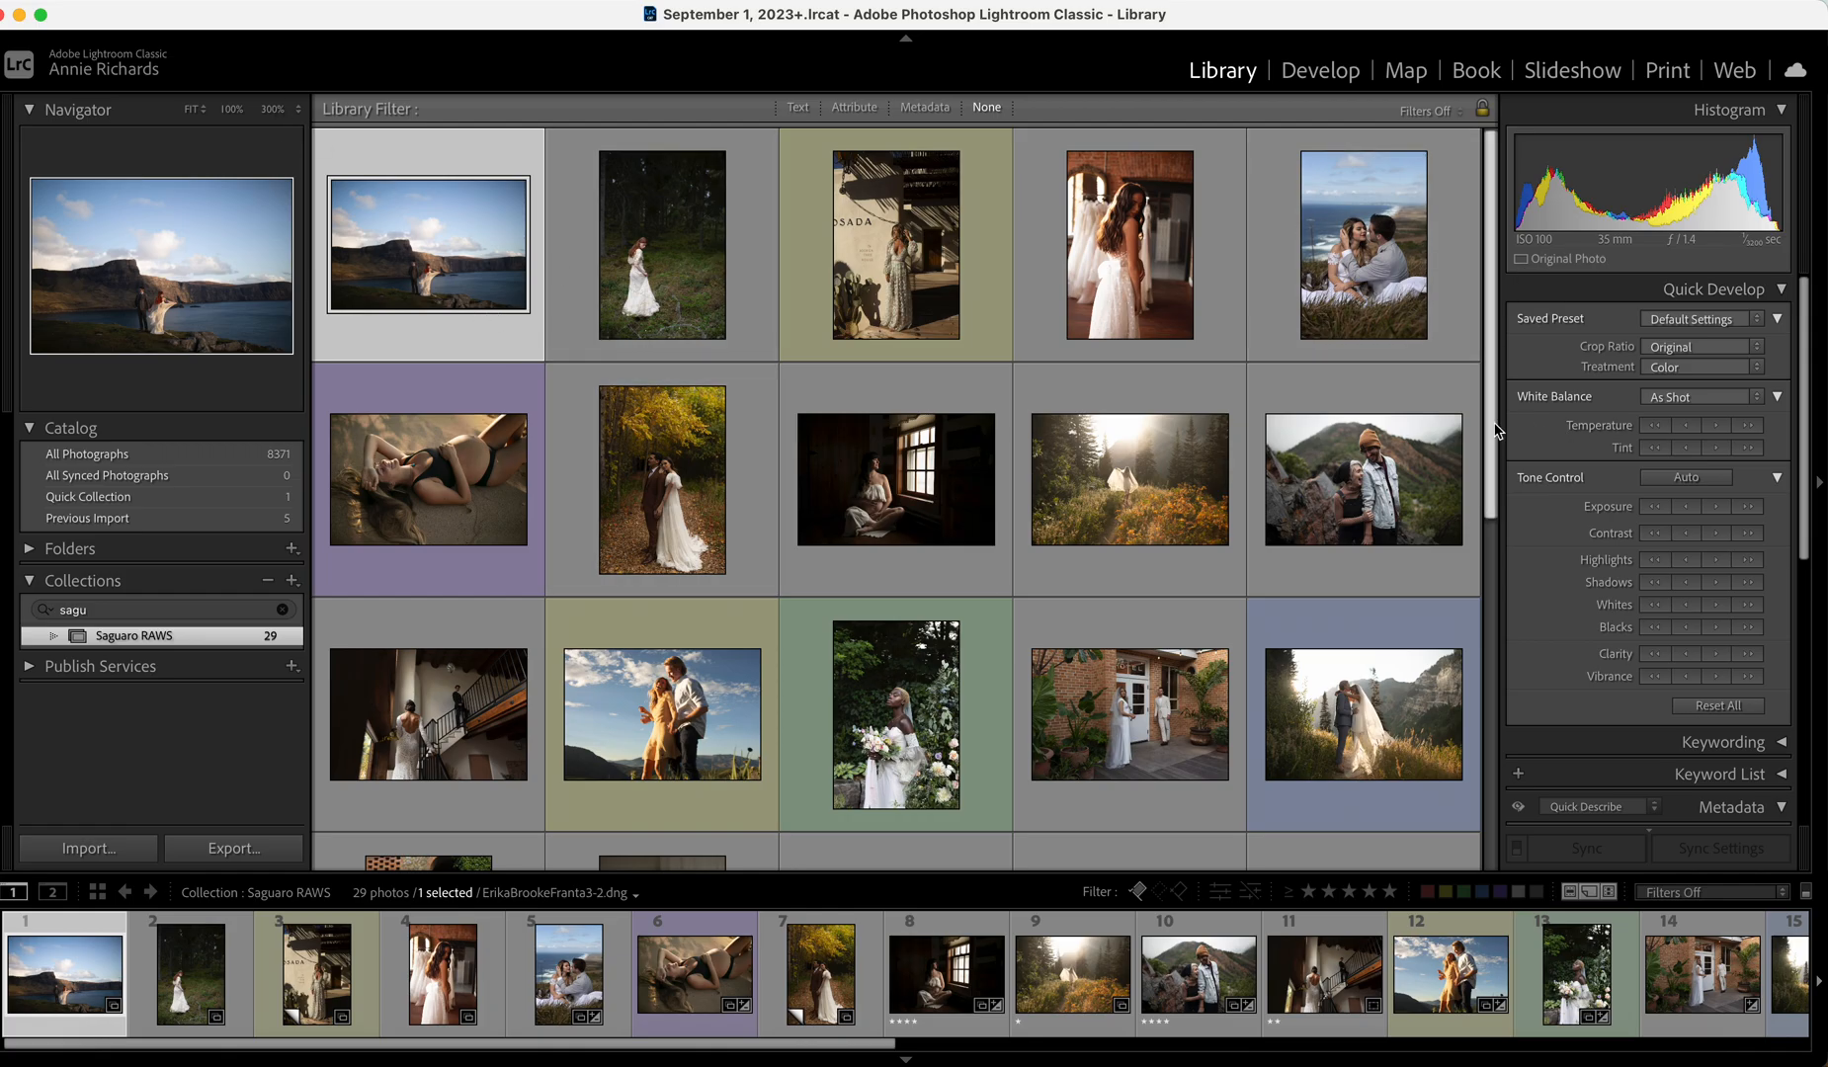
Open the clifftop couple photo in Develop and apply the Saguaro AM-2 preset.
drag(1490, 424, 1486, 385)
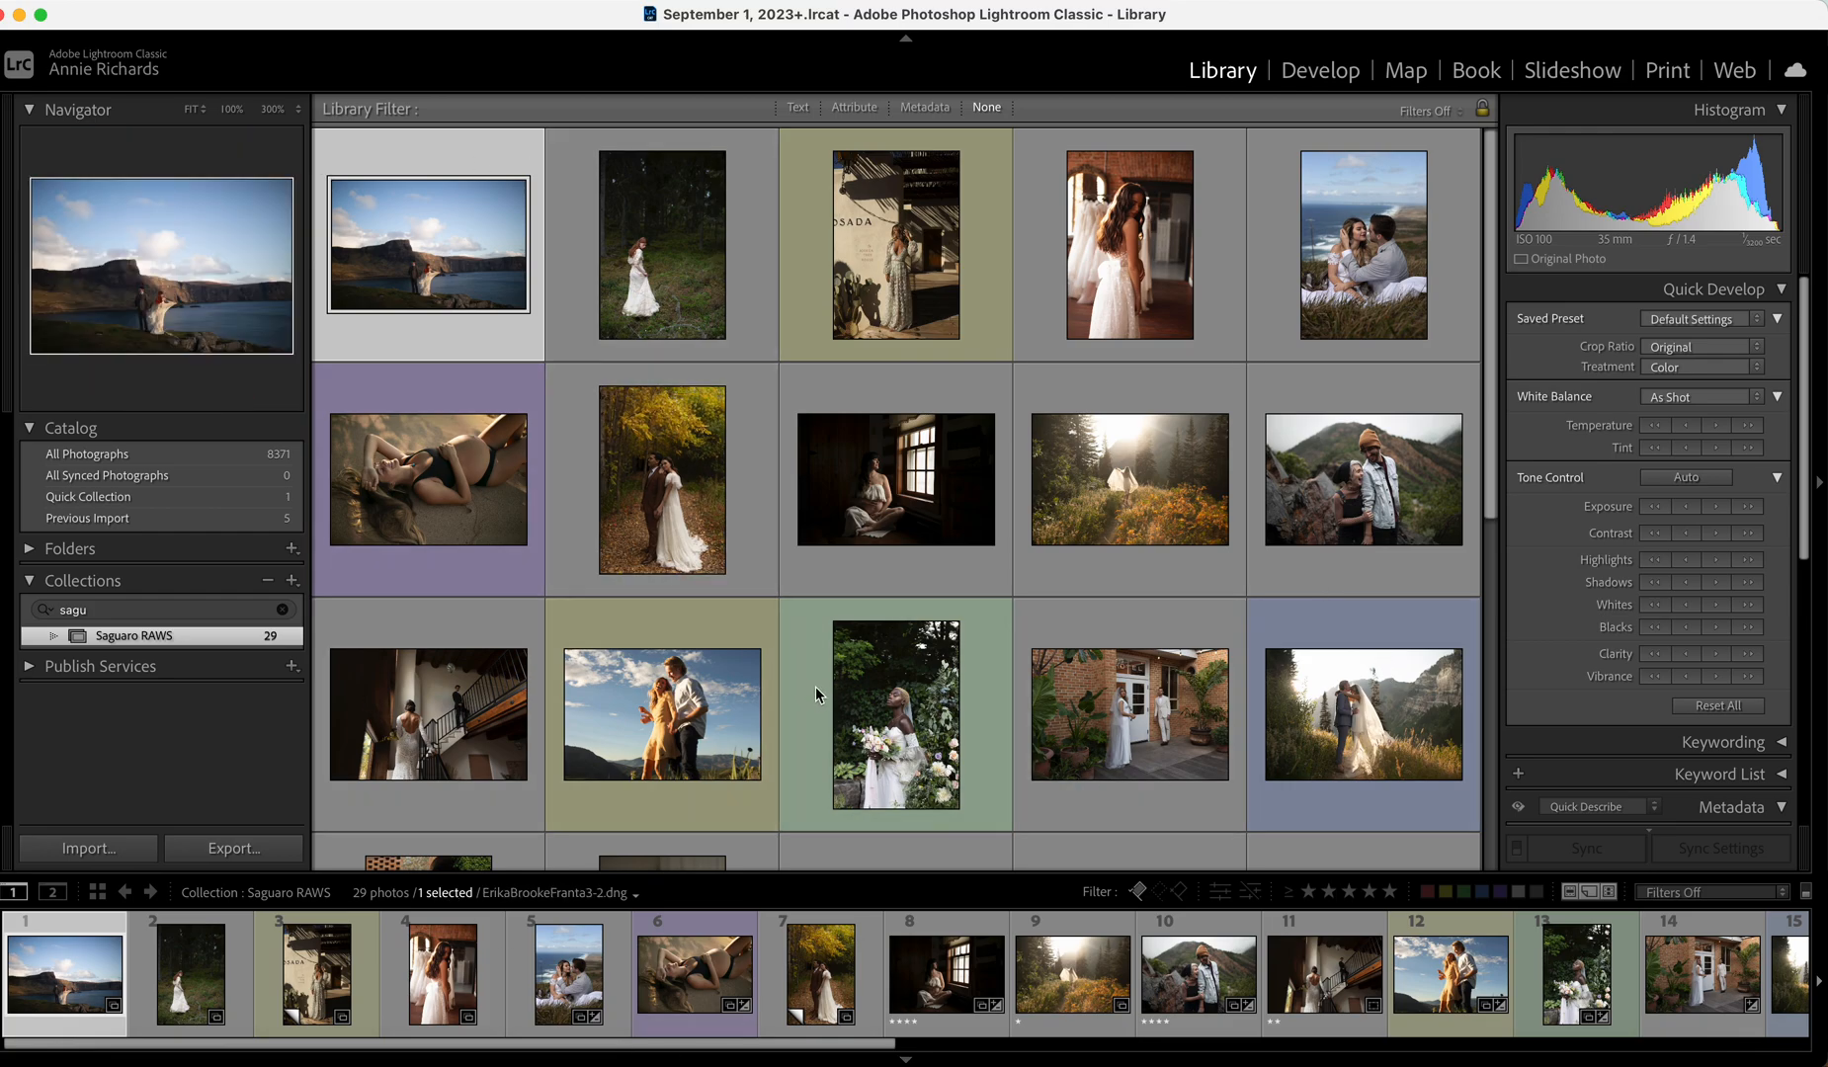
double_click(485, 288)
click(1287, 71)
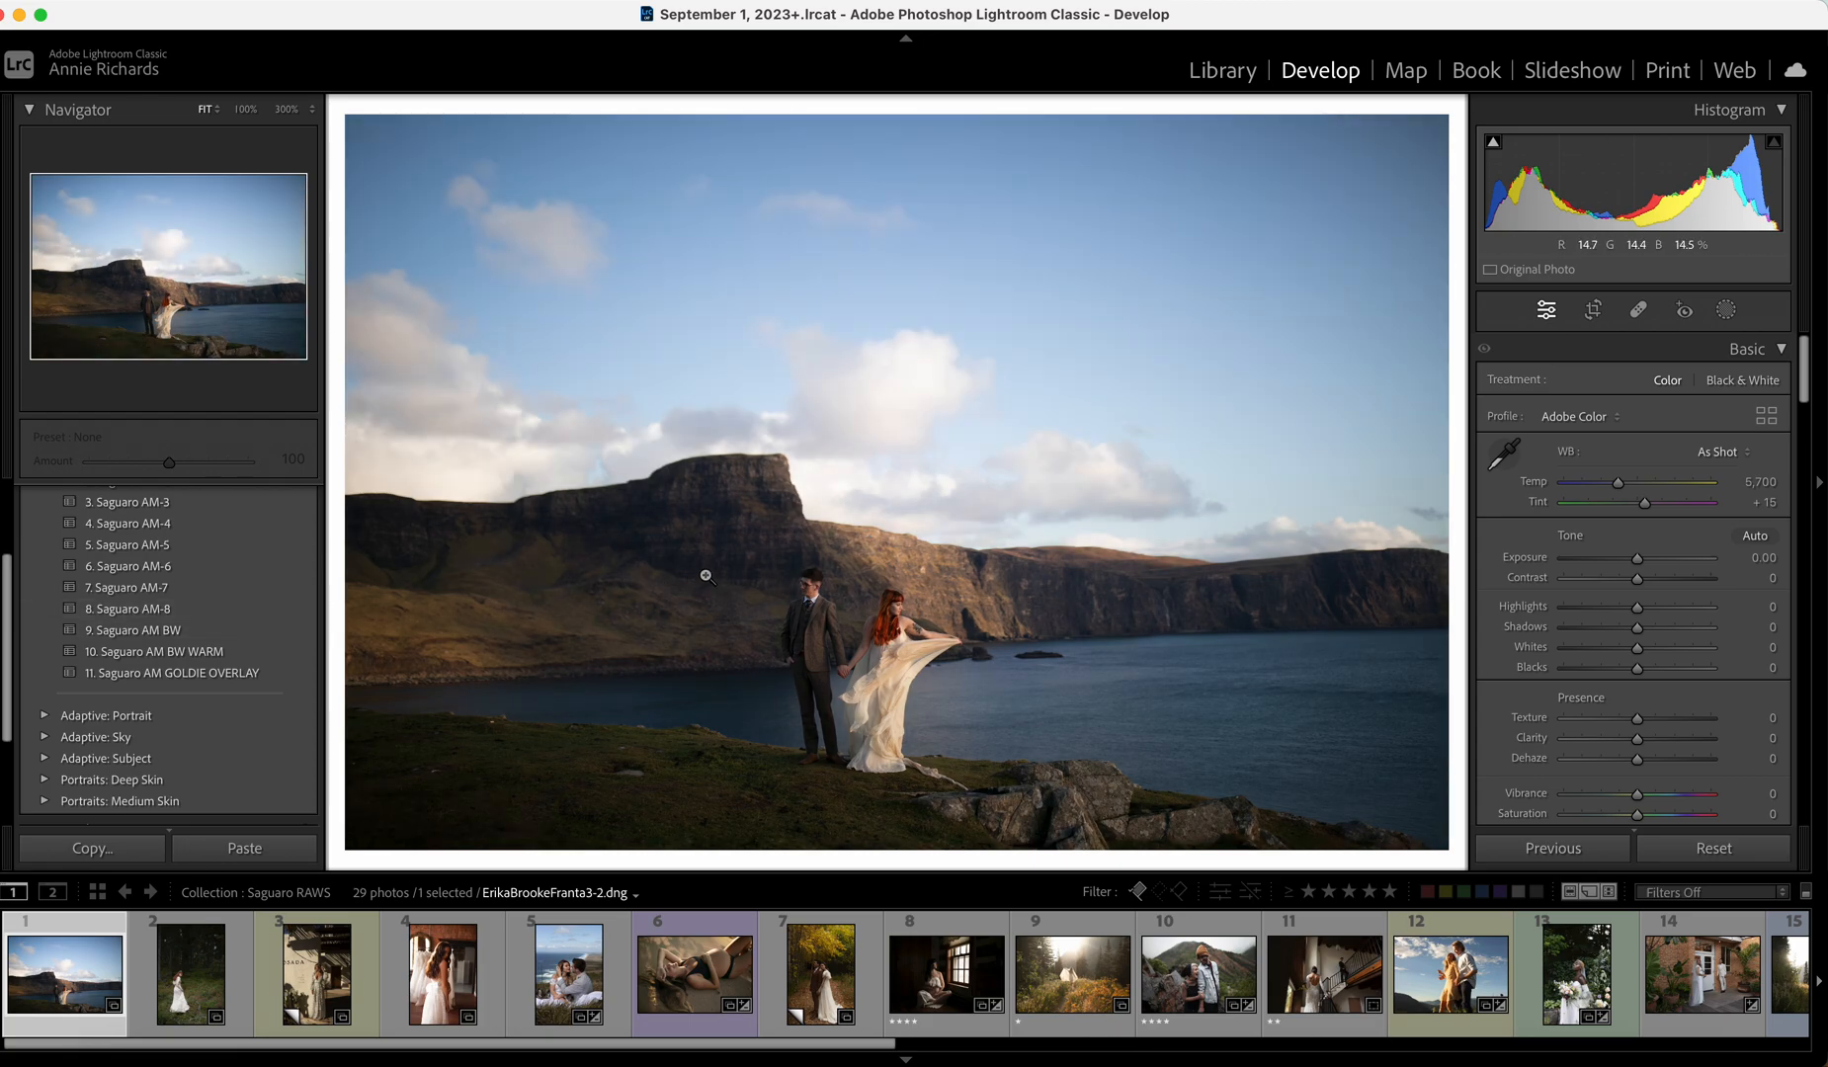
scroll(257, 541, up, 2)
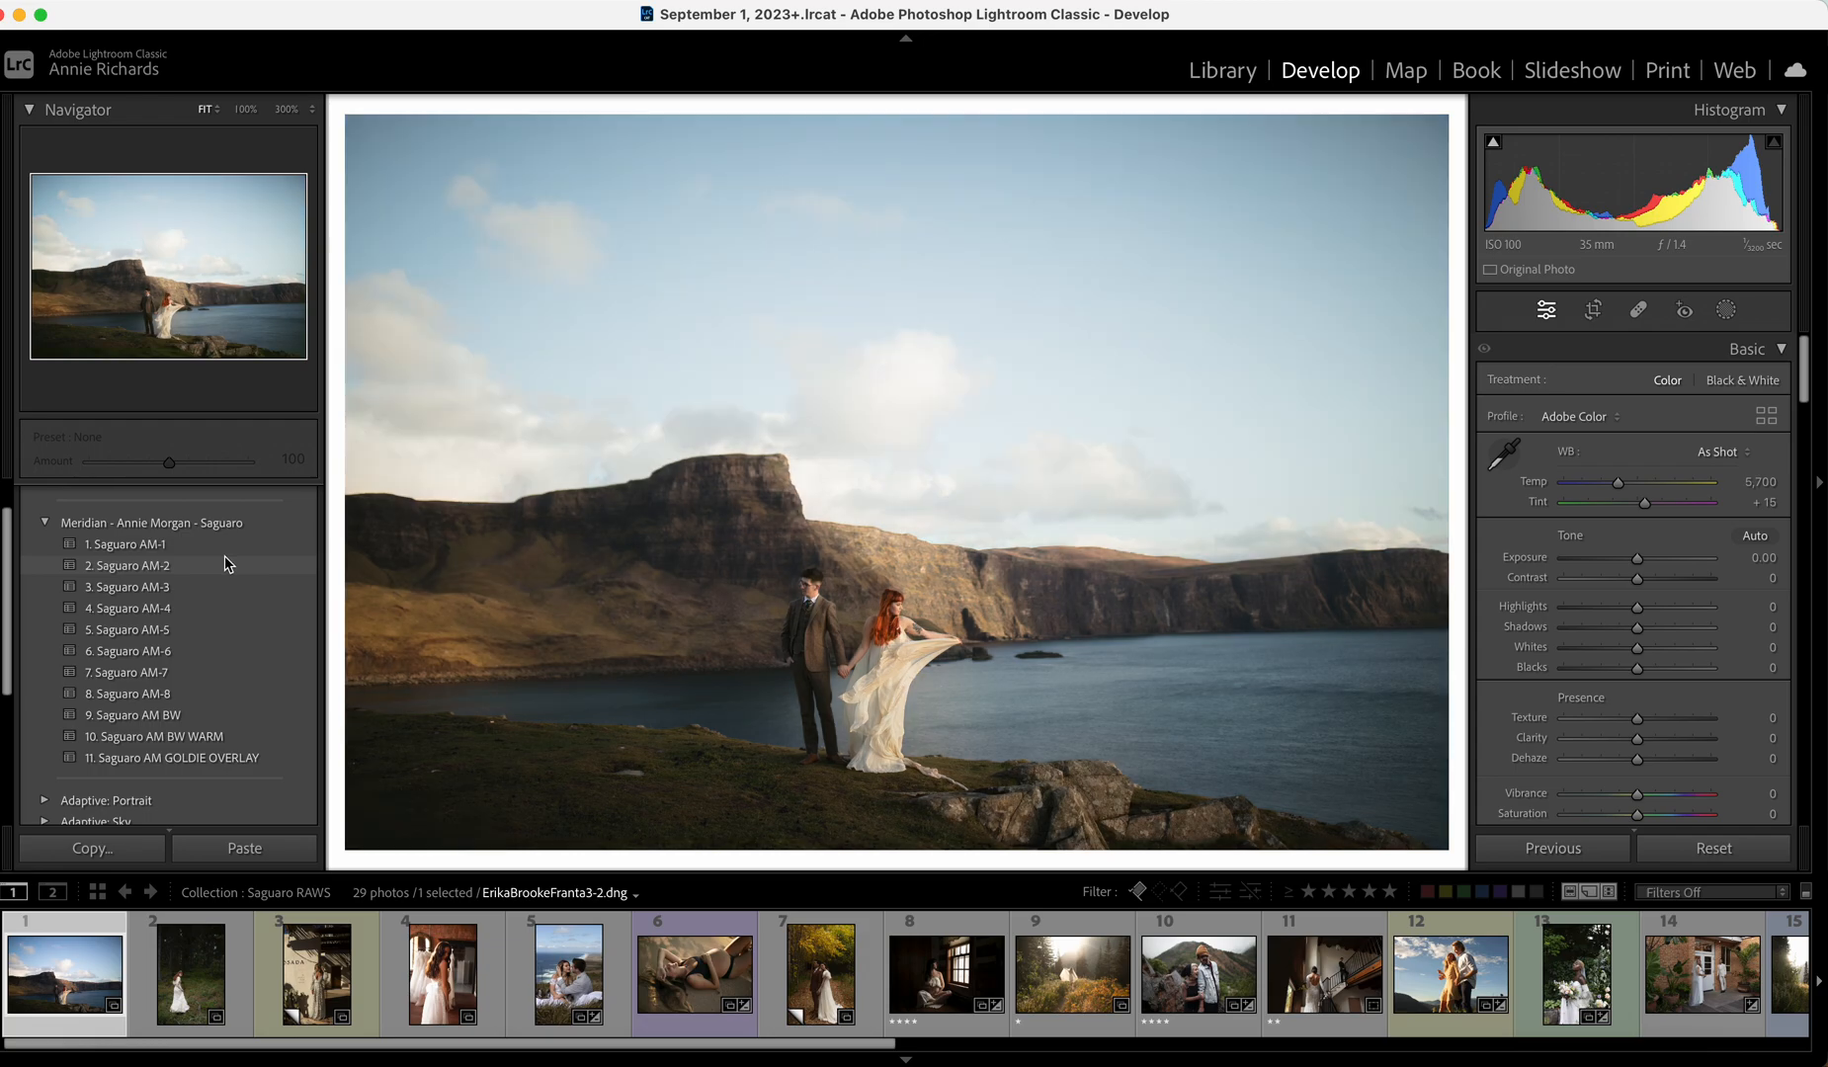
click(227, 564)
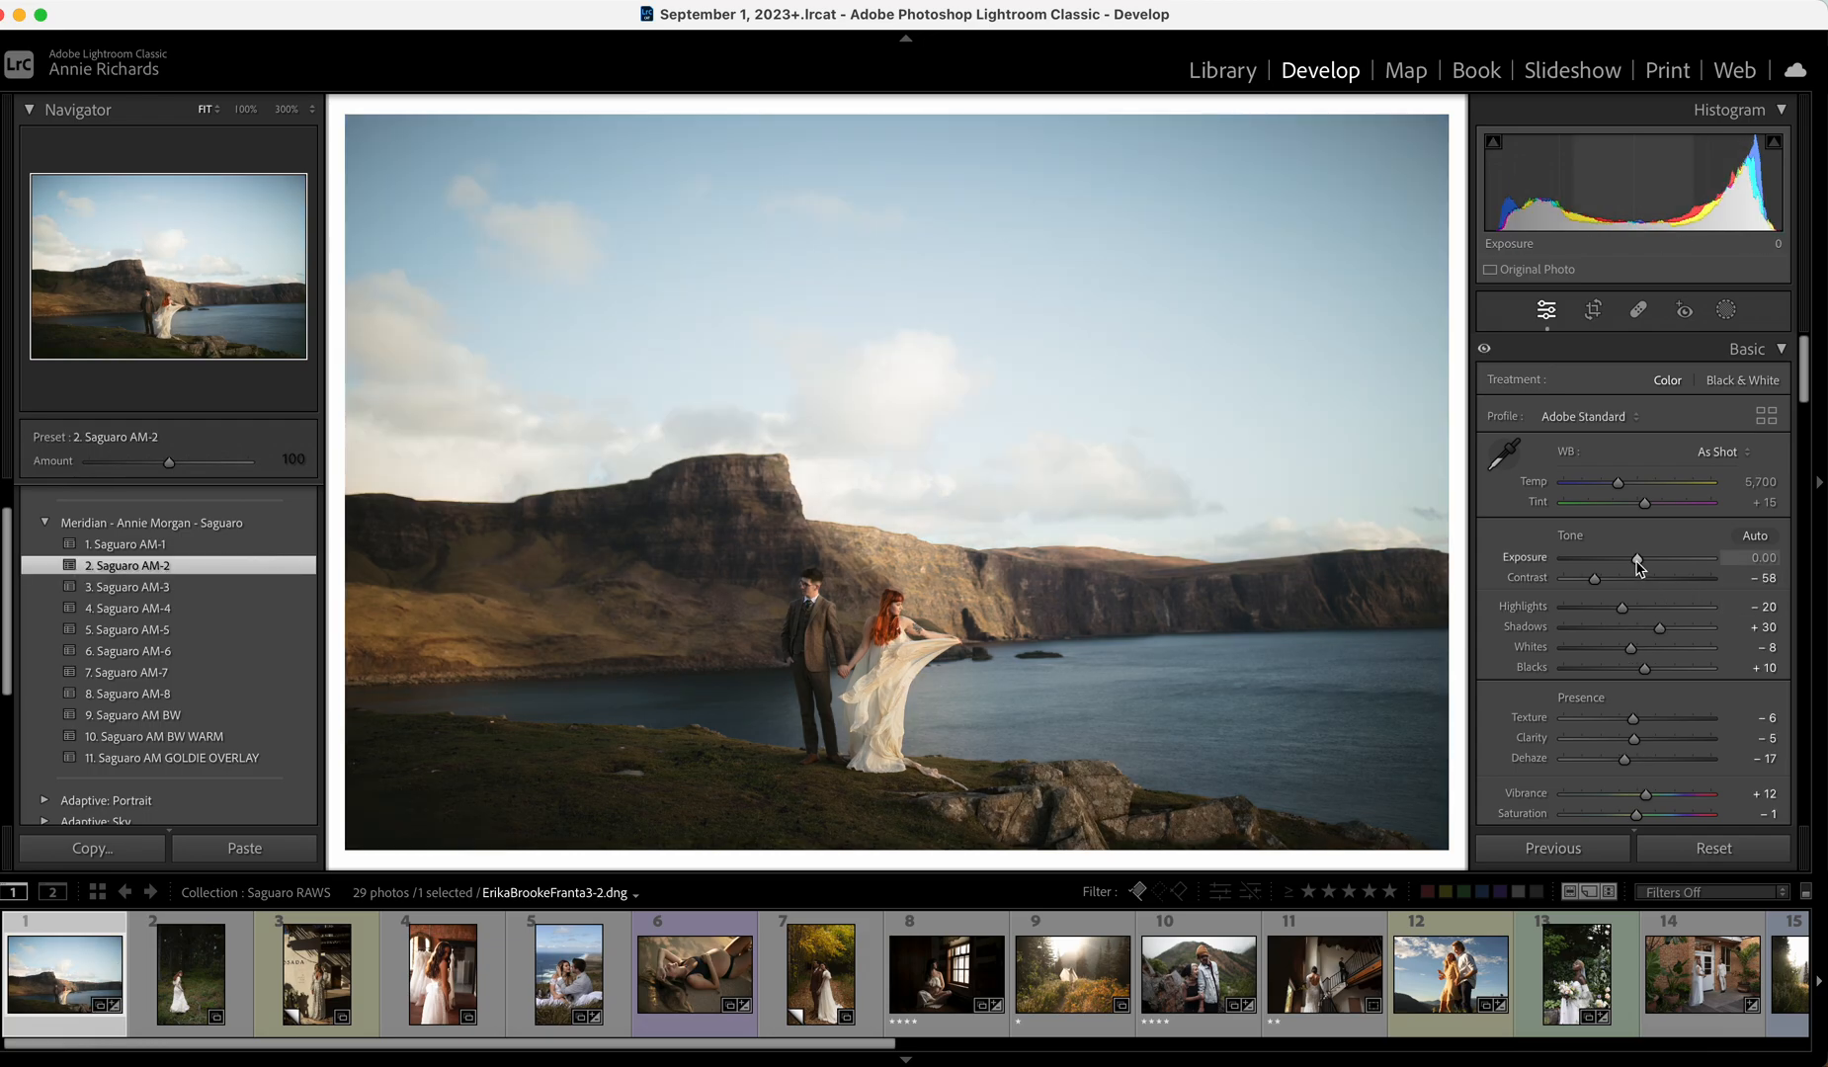
Lower Exposure to -0.20, cool Temp to 5,629 and pull Whites down to -37.
drag(1637, 566, 1593, 613)
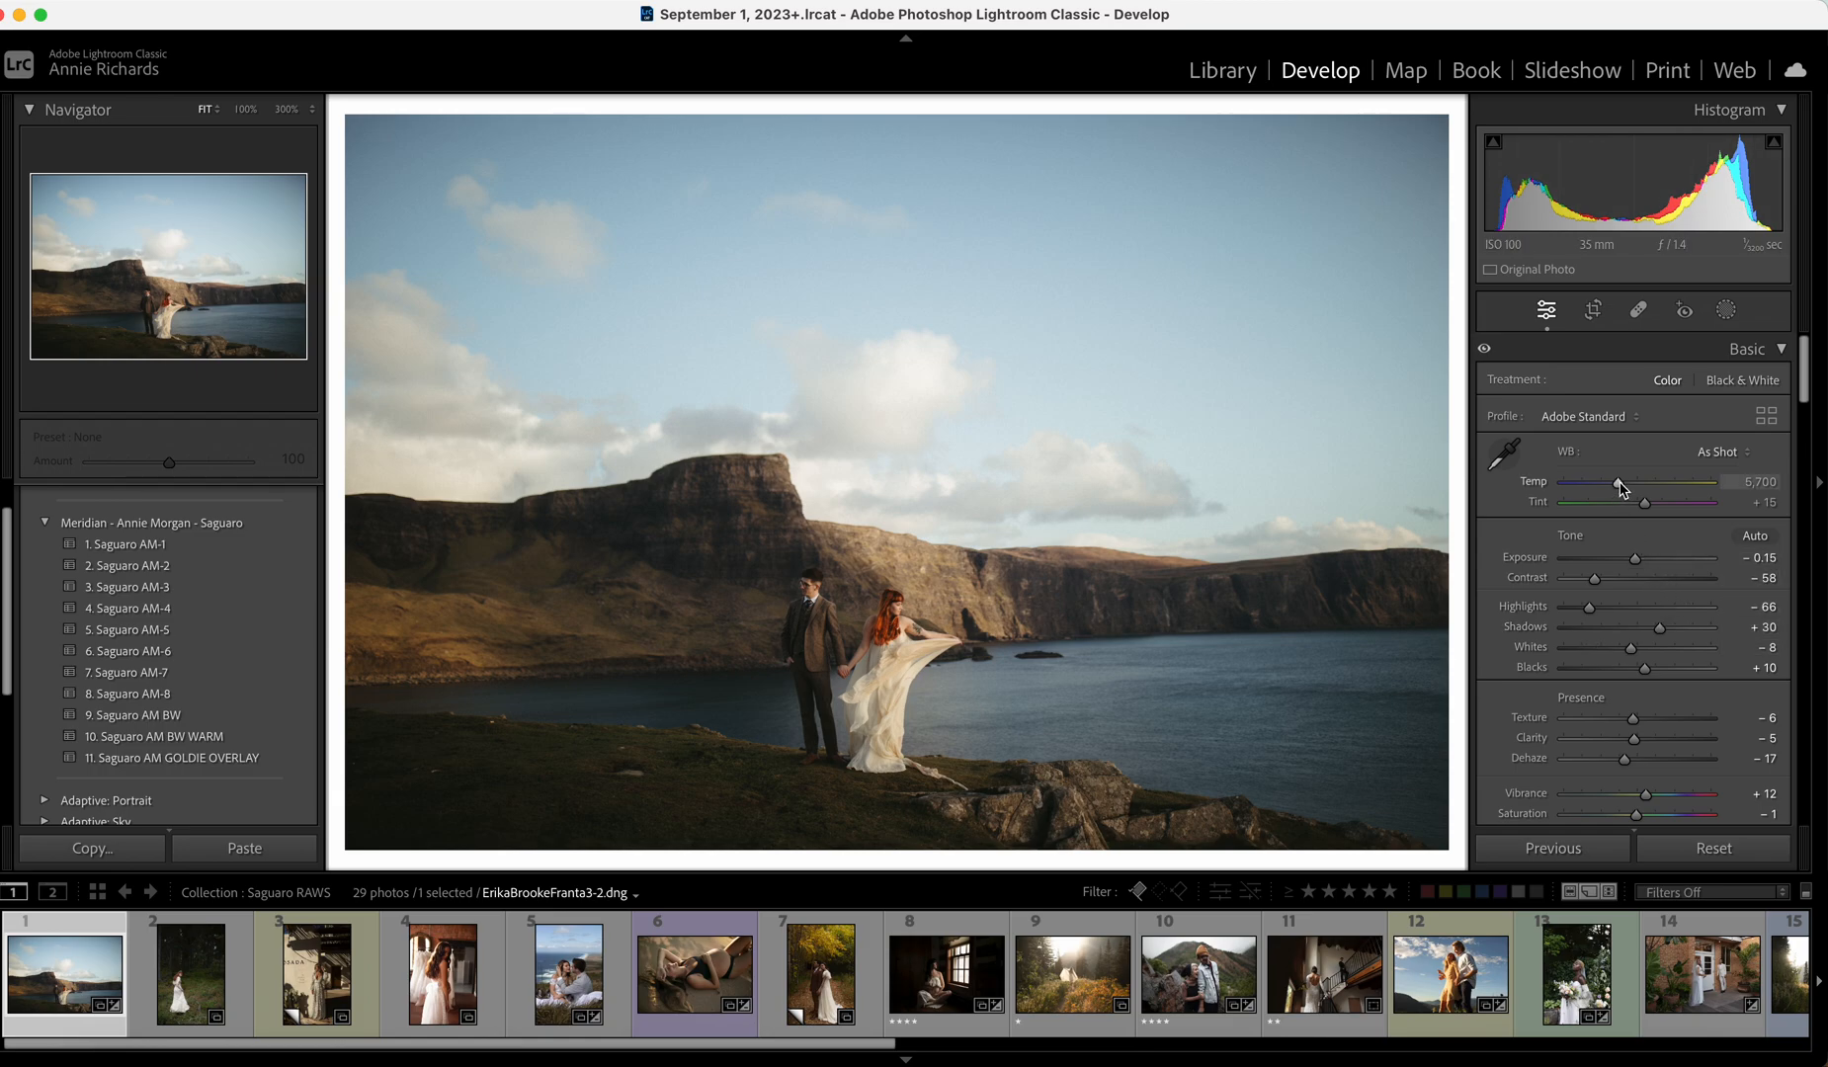
drag(1619, 482, 1617, 483)
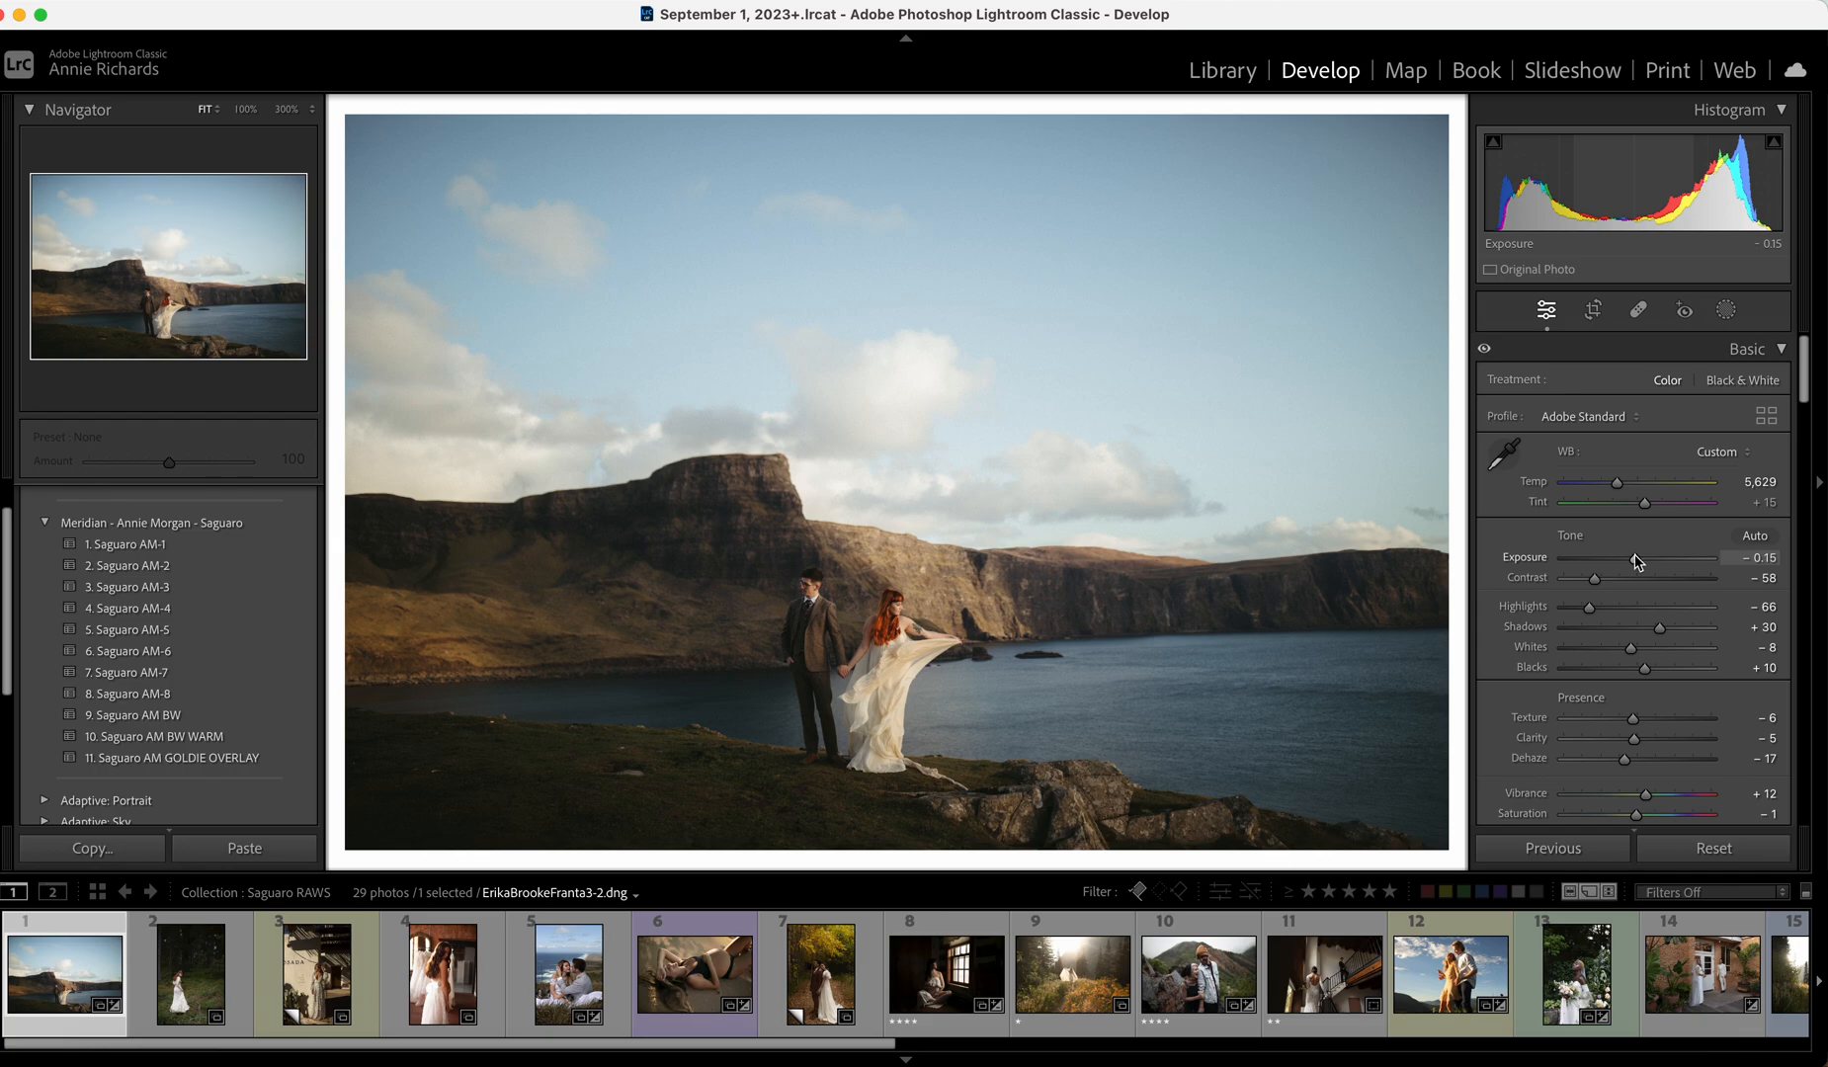
drag(1635, 558, 1635, 558)
drag(1631, 648, 1611, 650)
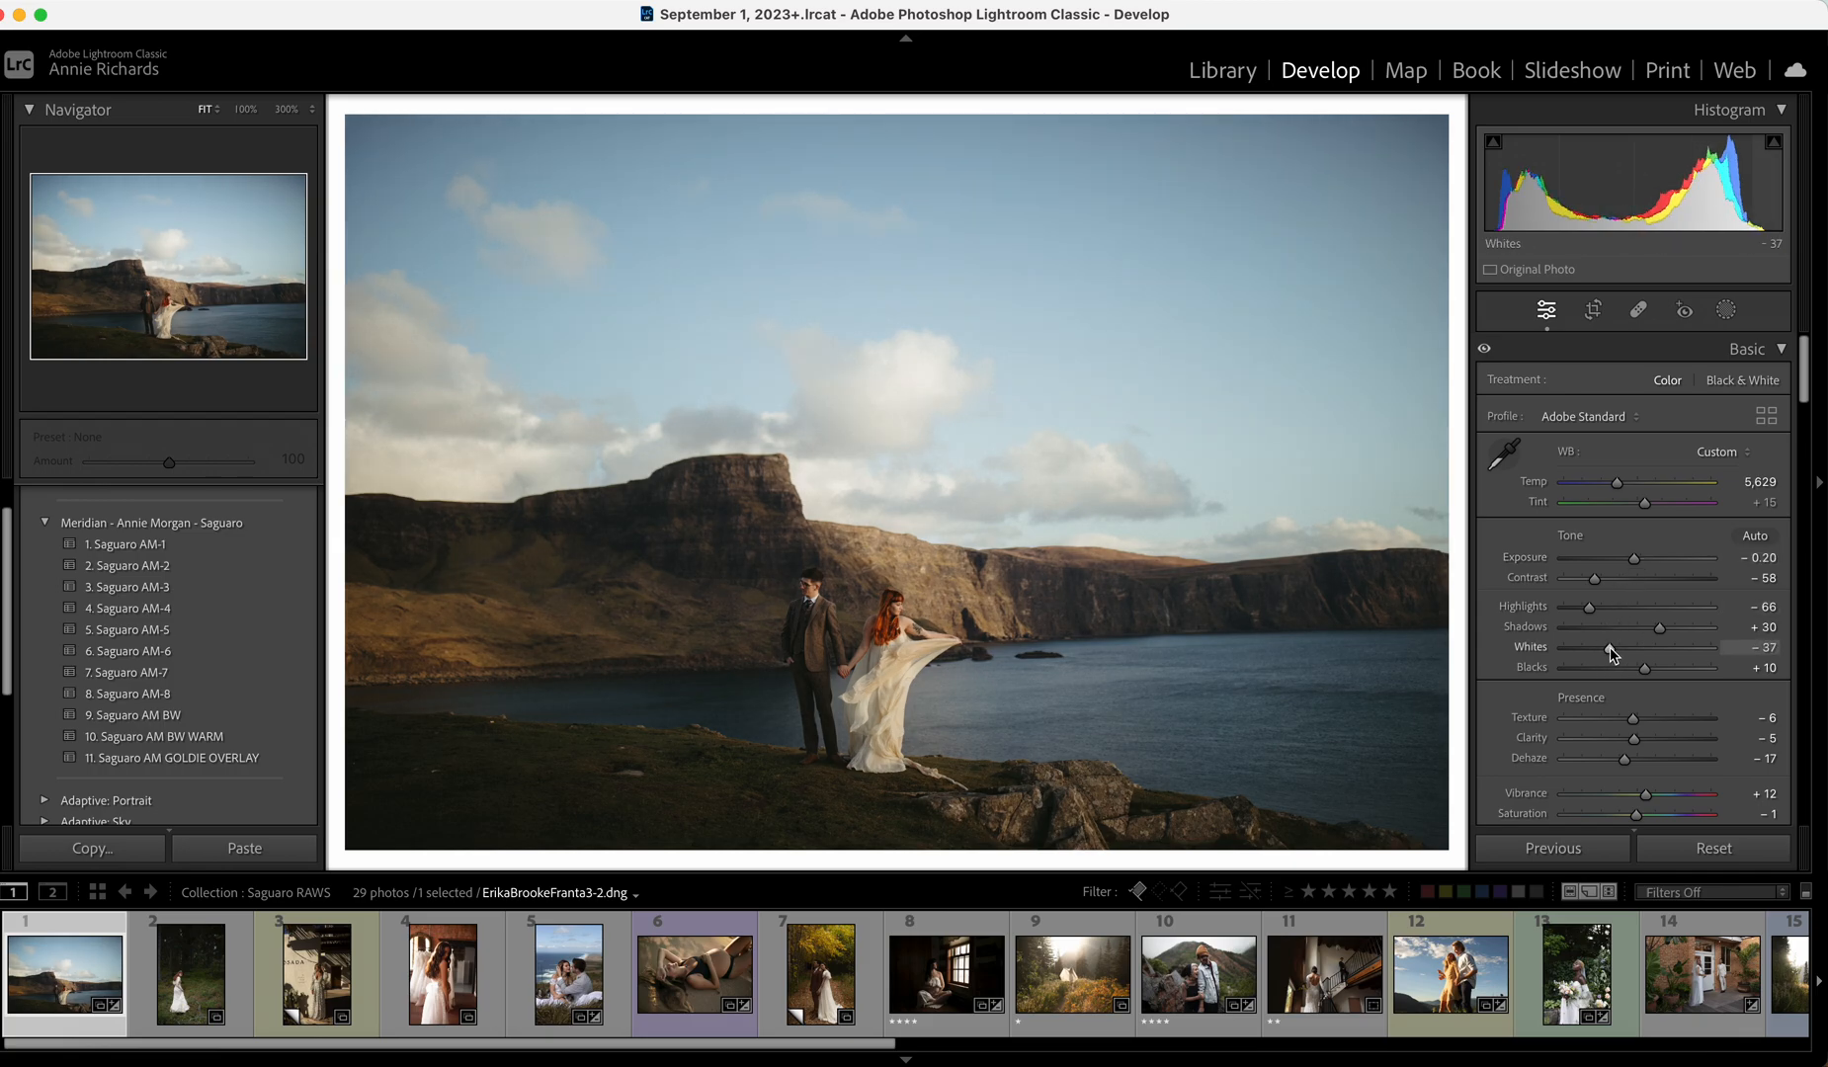
Bring up the forest bride photo from the filmstrip.
scroll(1611, 653, down, 10)
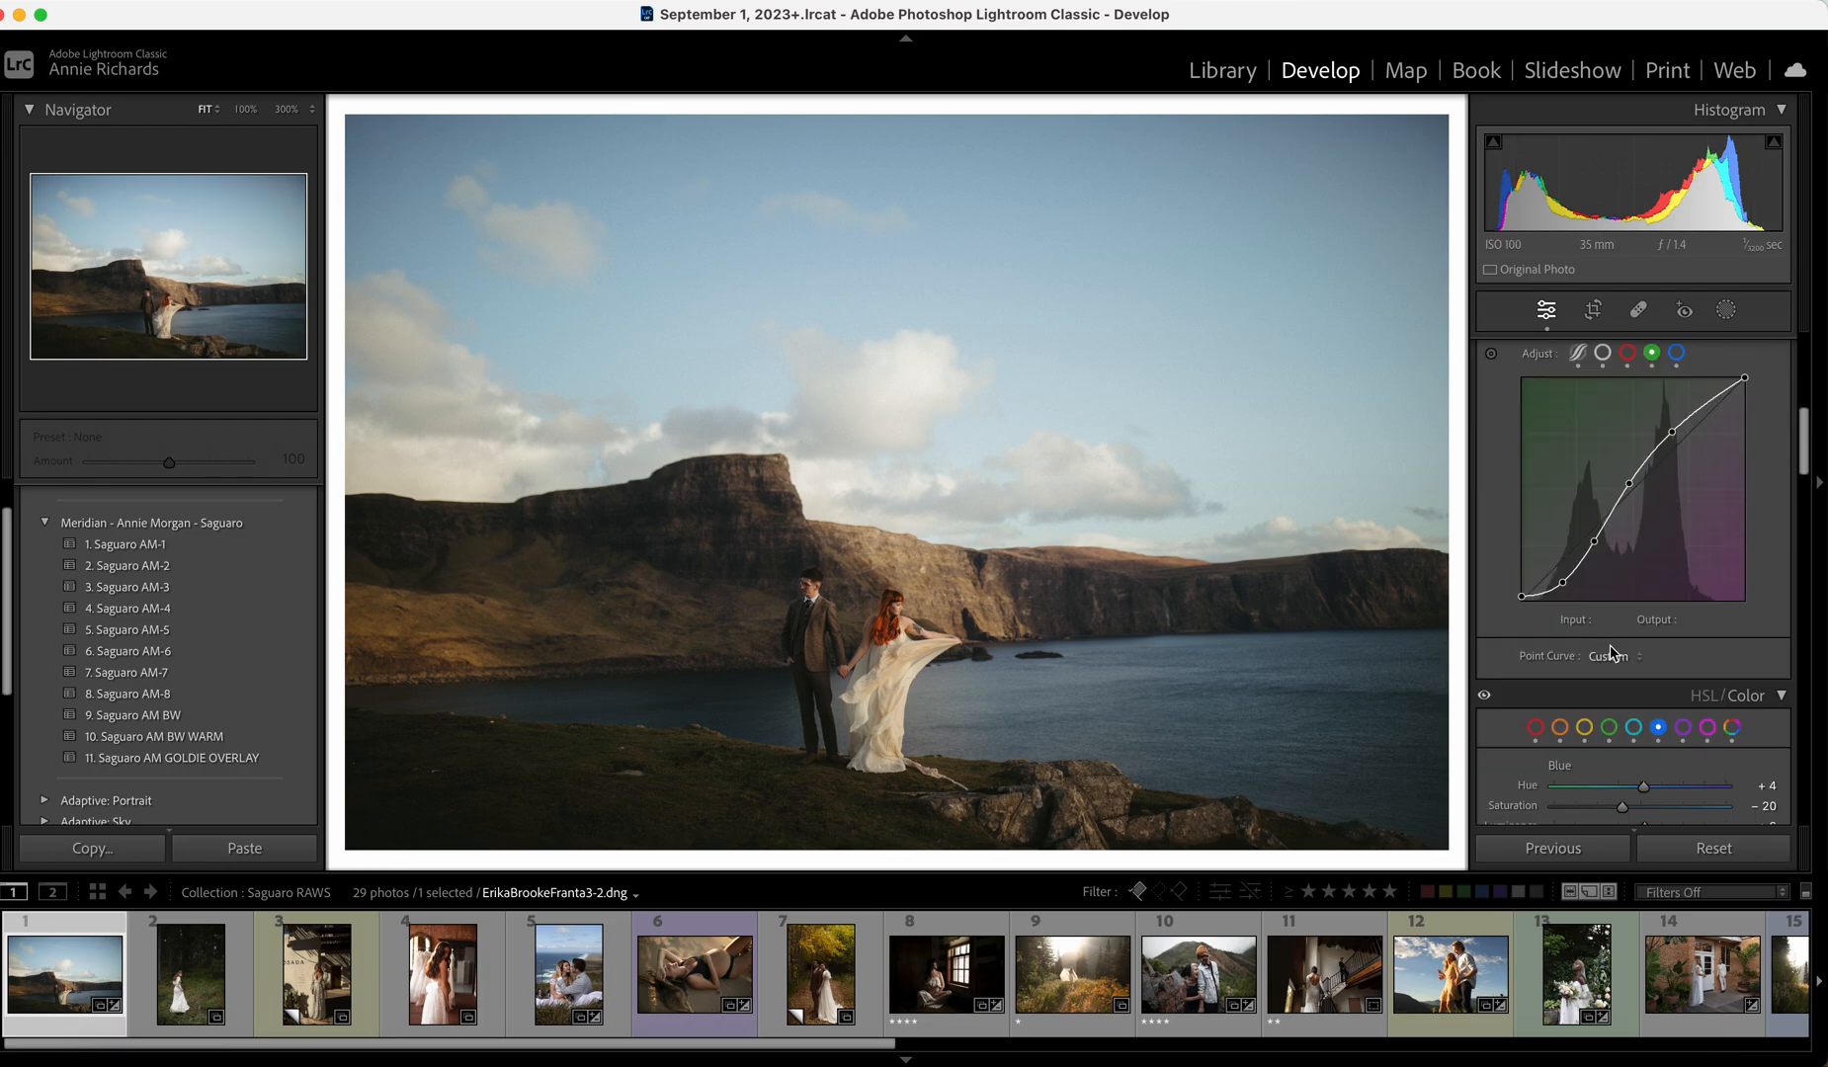
scroll(1610, 652, down, 3)
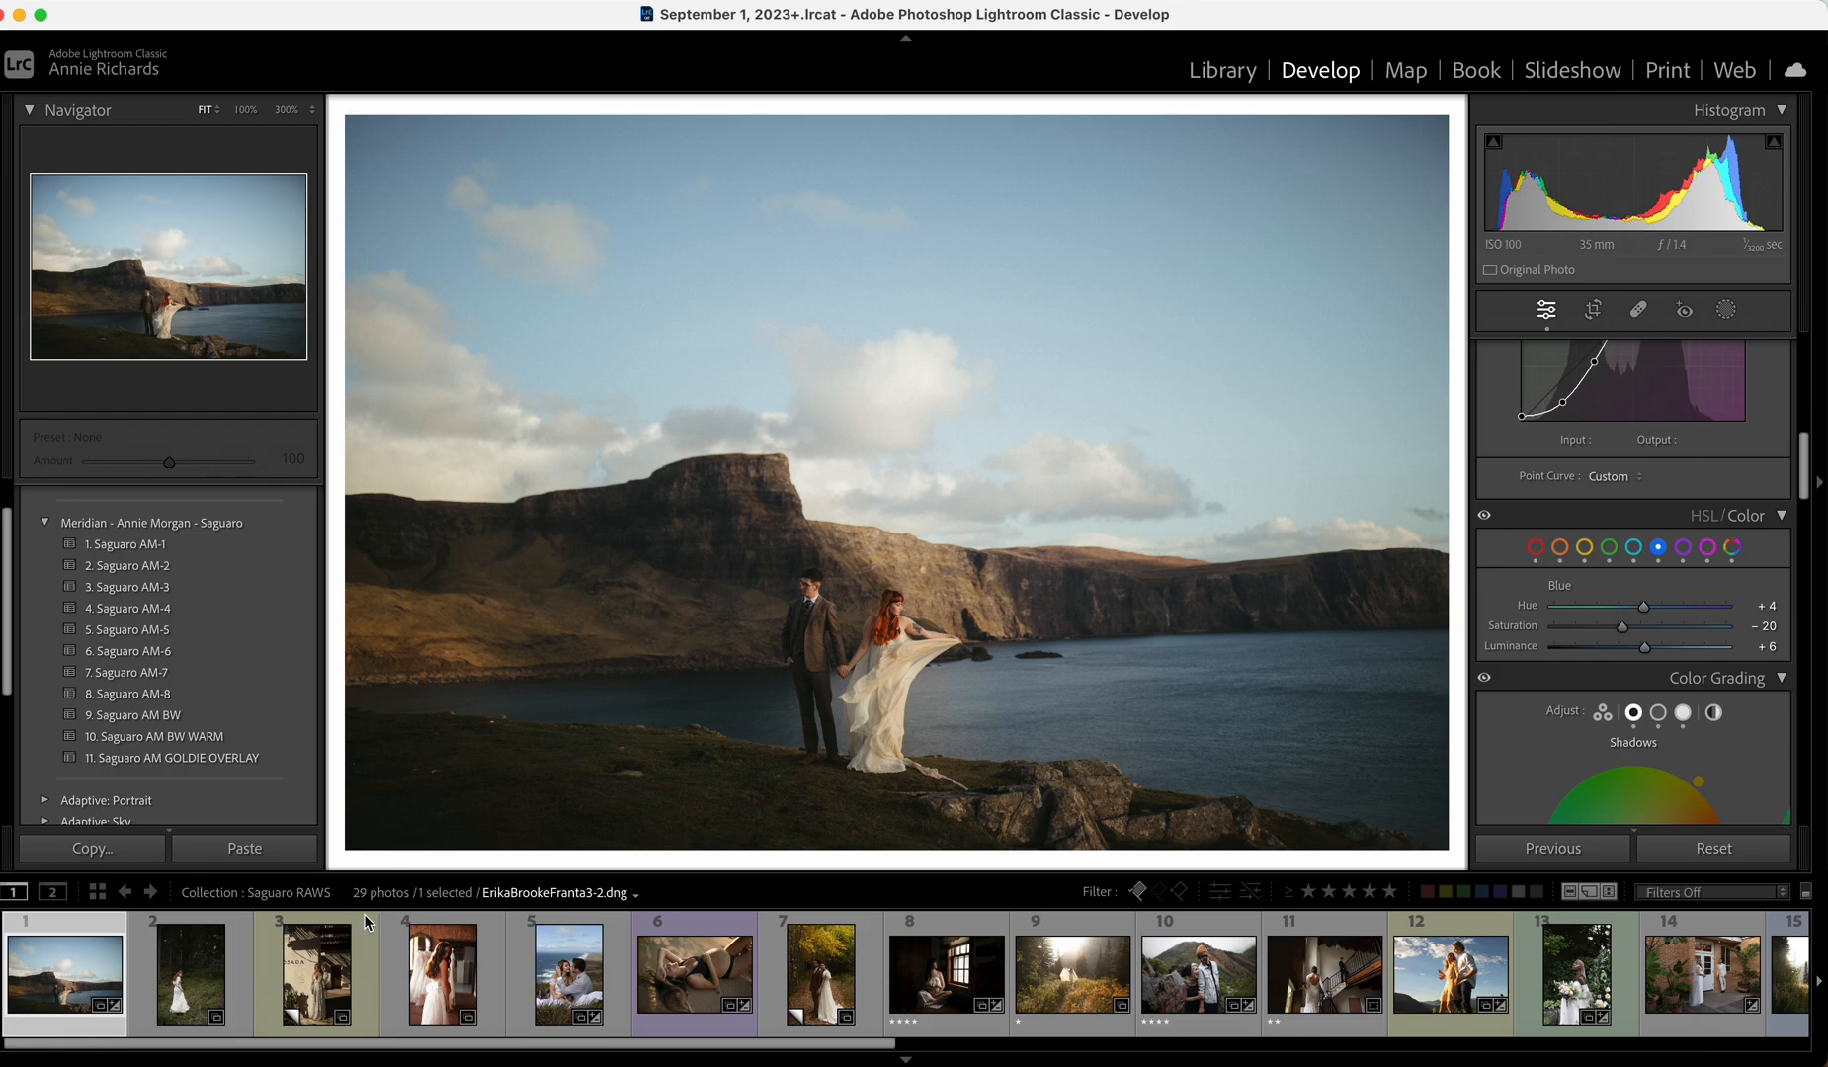
click(211, 988)
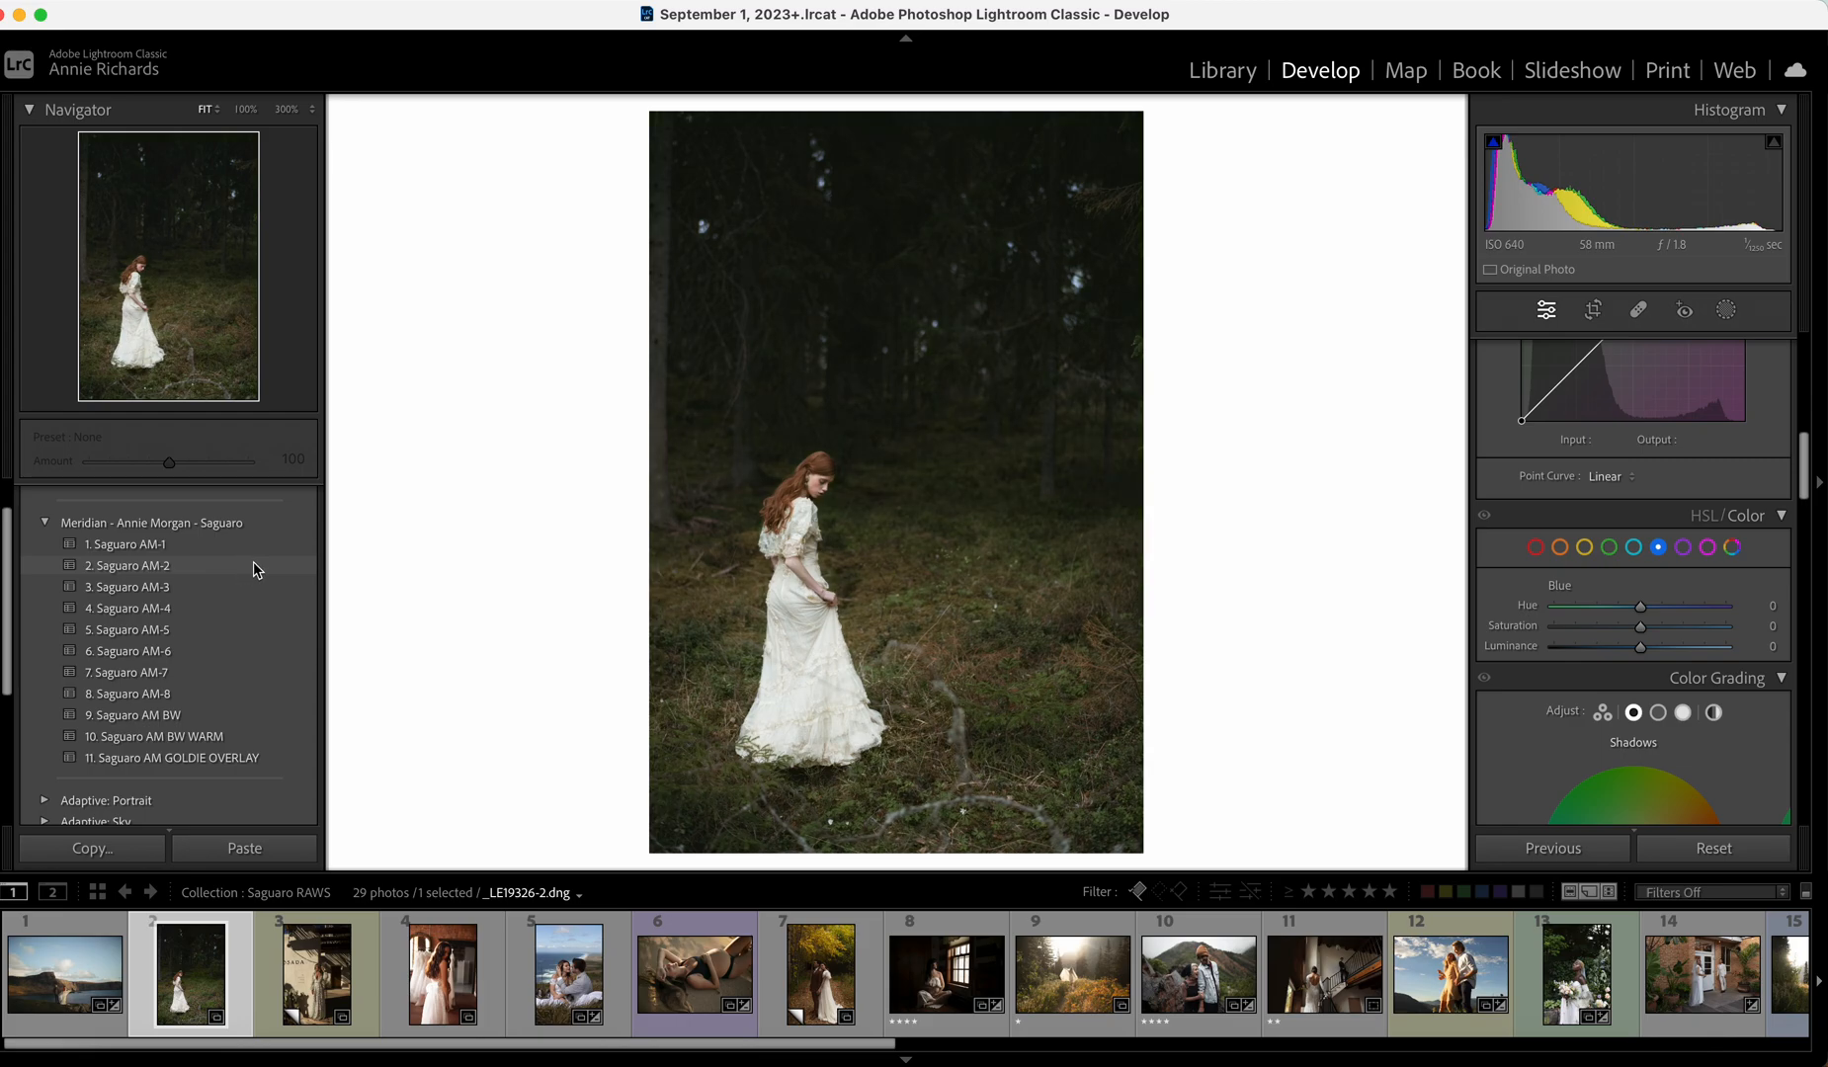
Try Saguaro AM-8 with Highlights +2, Exposure +0.10, Whites -18 and Temp near 5,785.
click(191, 697)
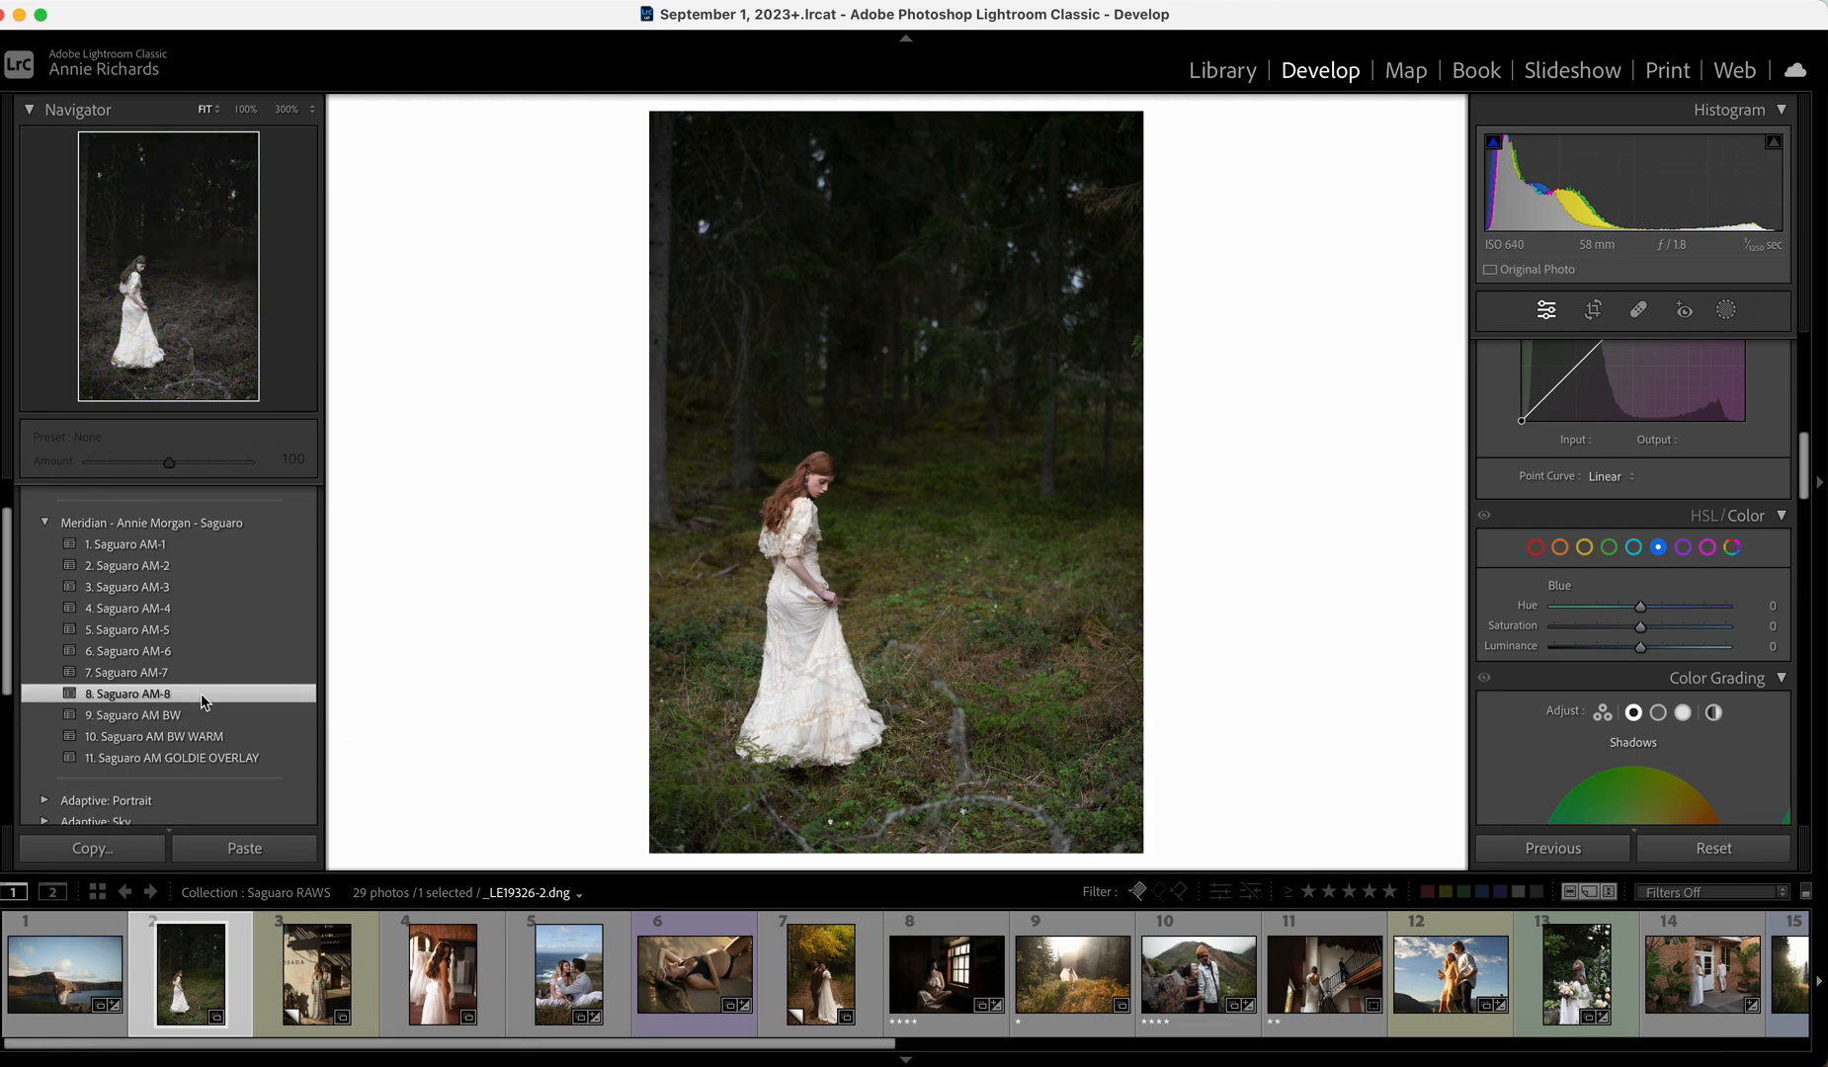
scroll(1689, 493, up, 10)
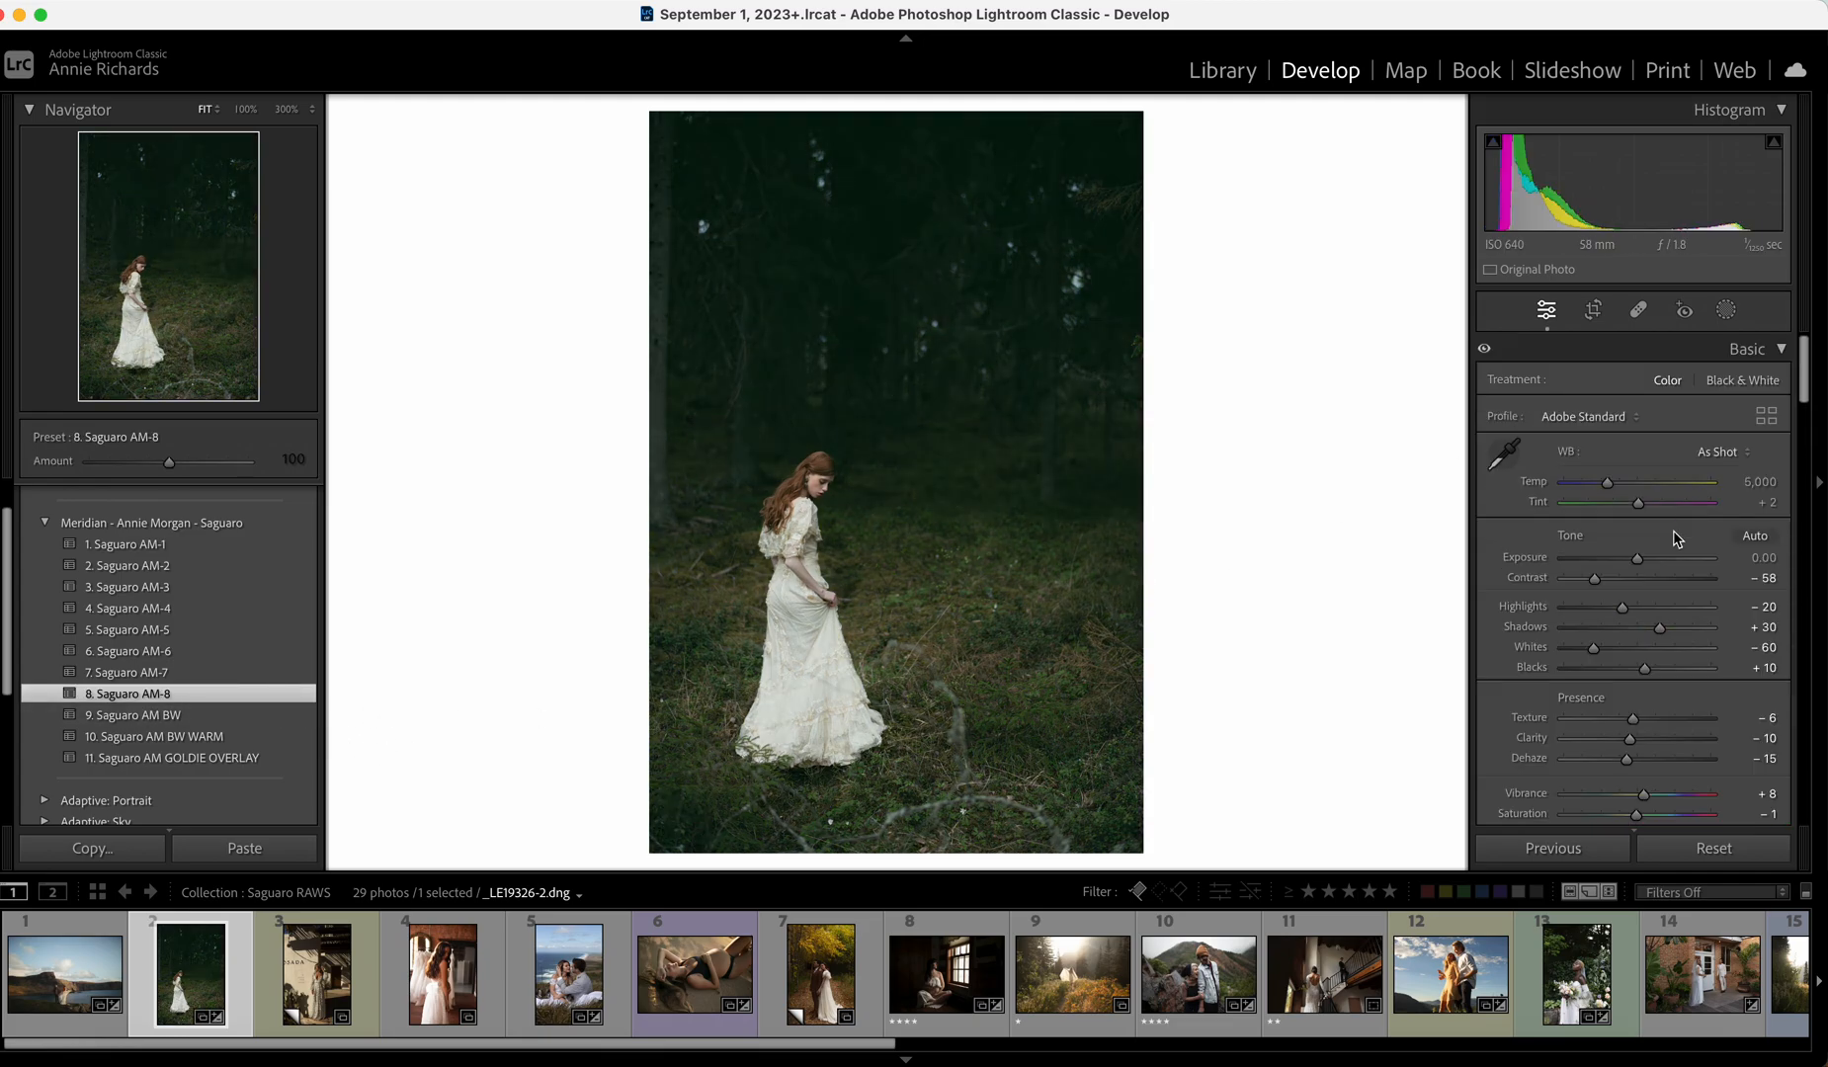
drag(1621, 608, 1639, 610)
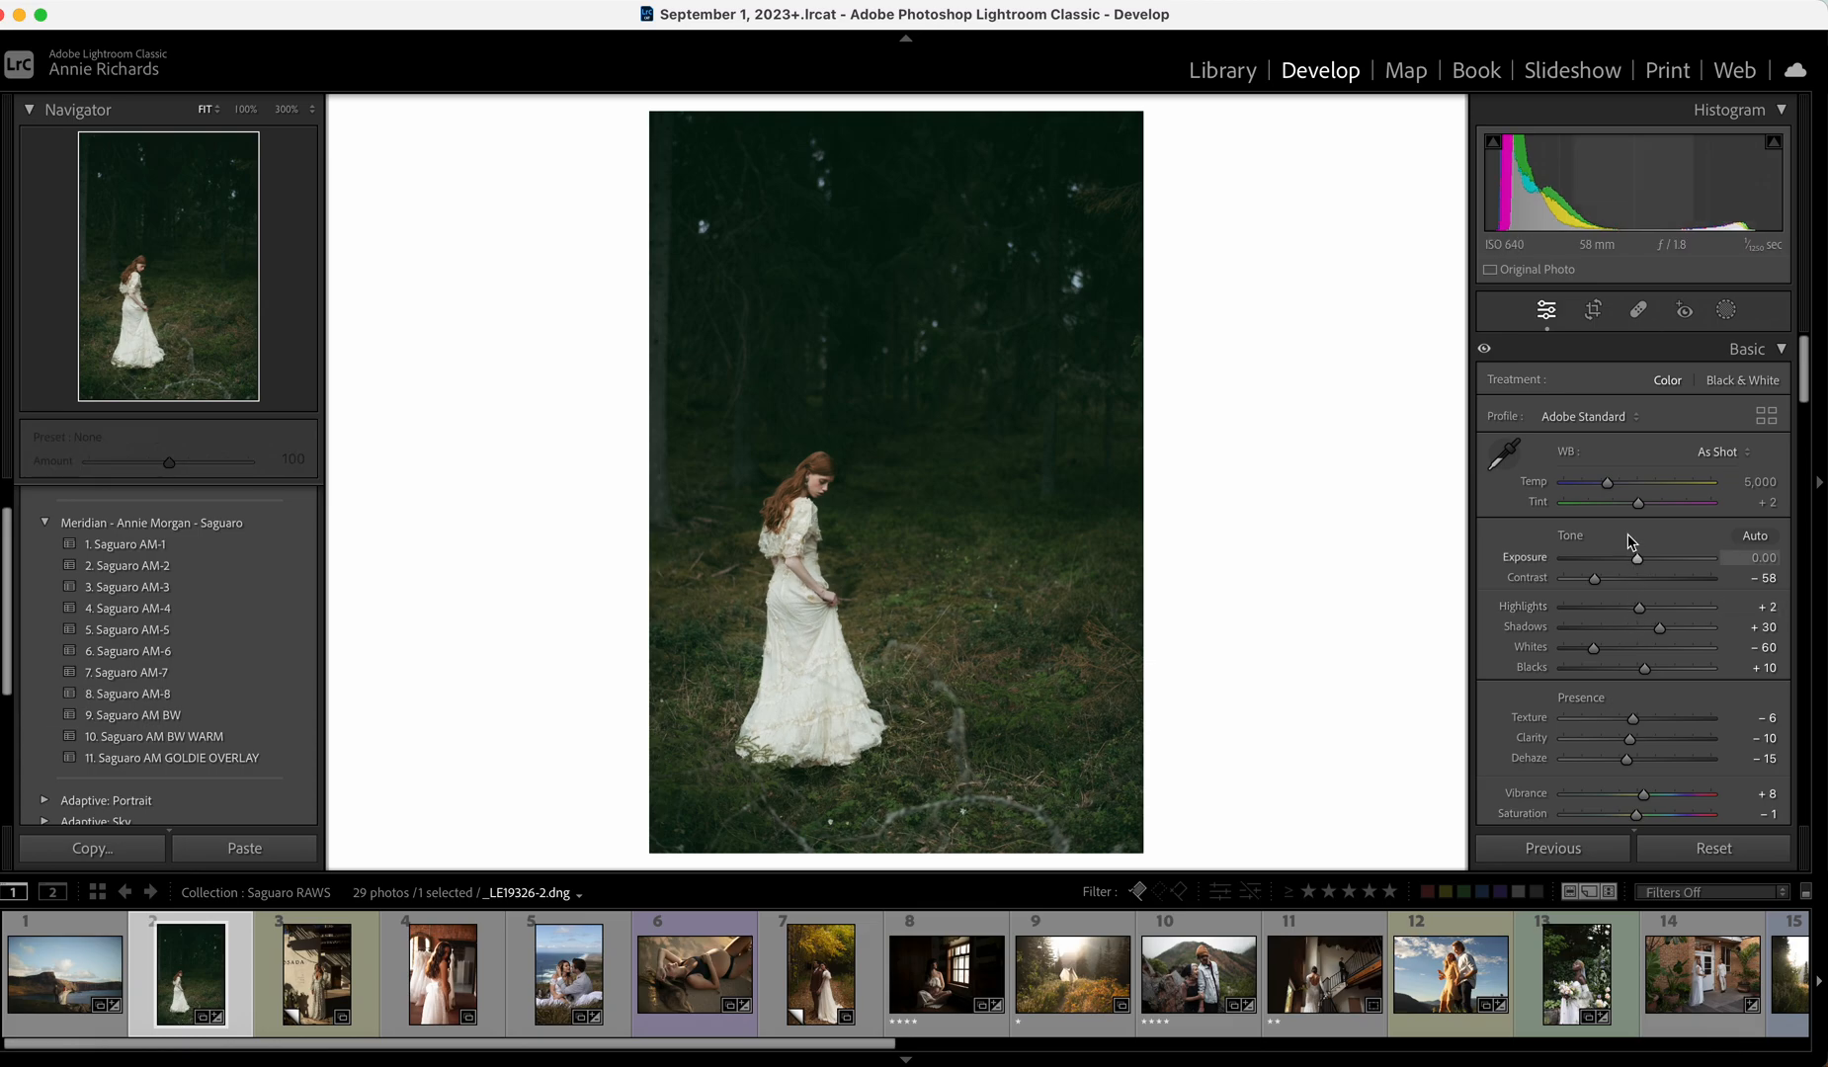
drag(1608, 483, 1623, 482)
drag(1639, 560, 1640, 560)
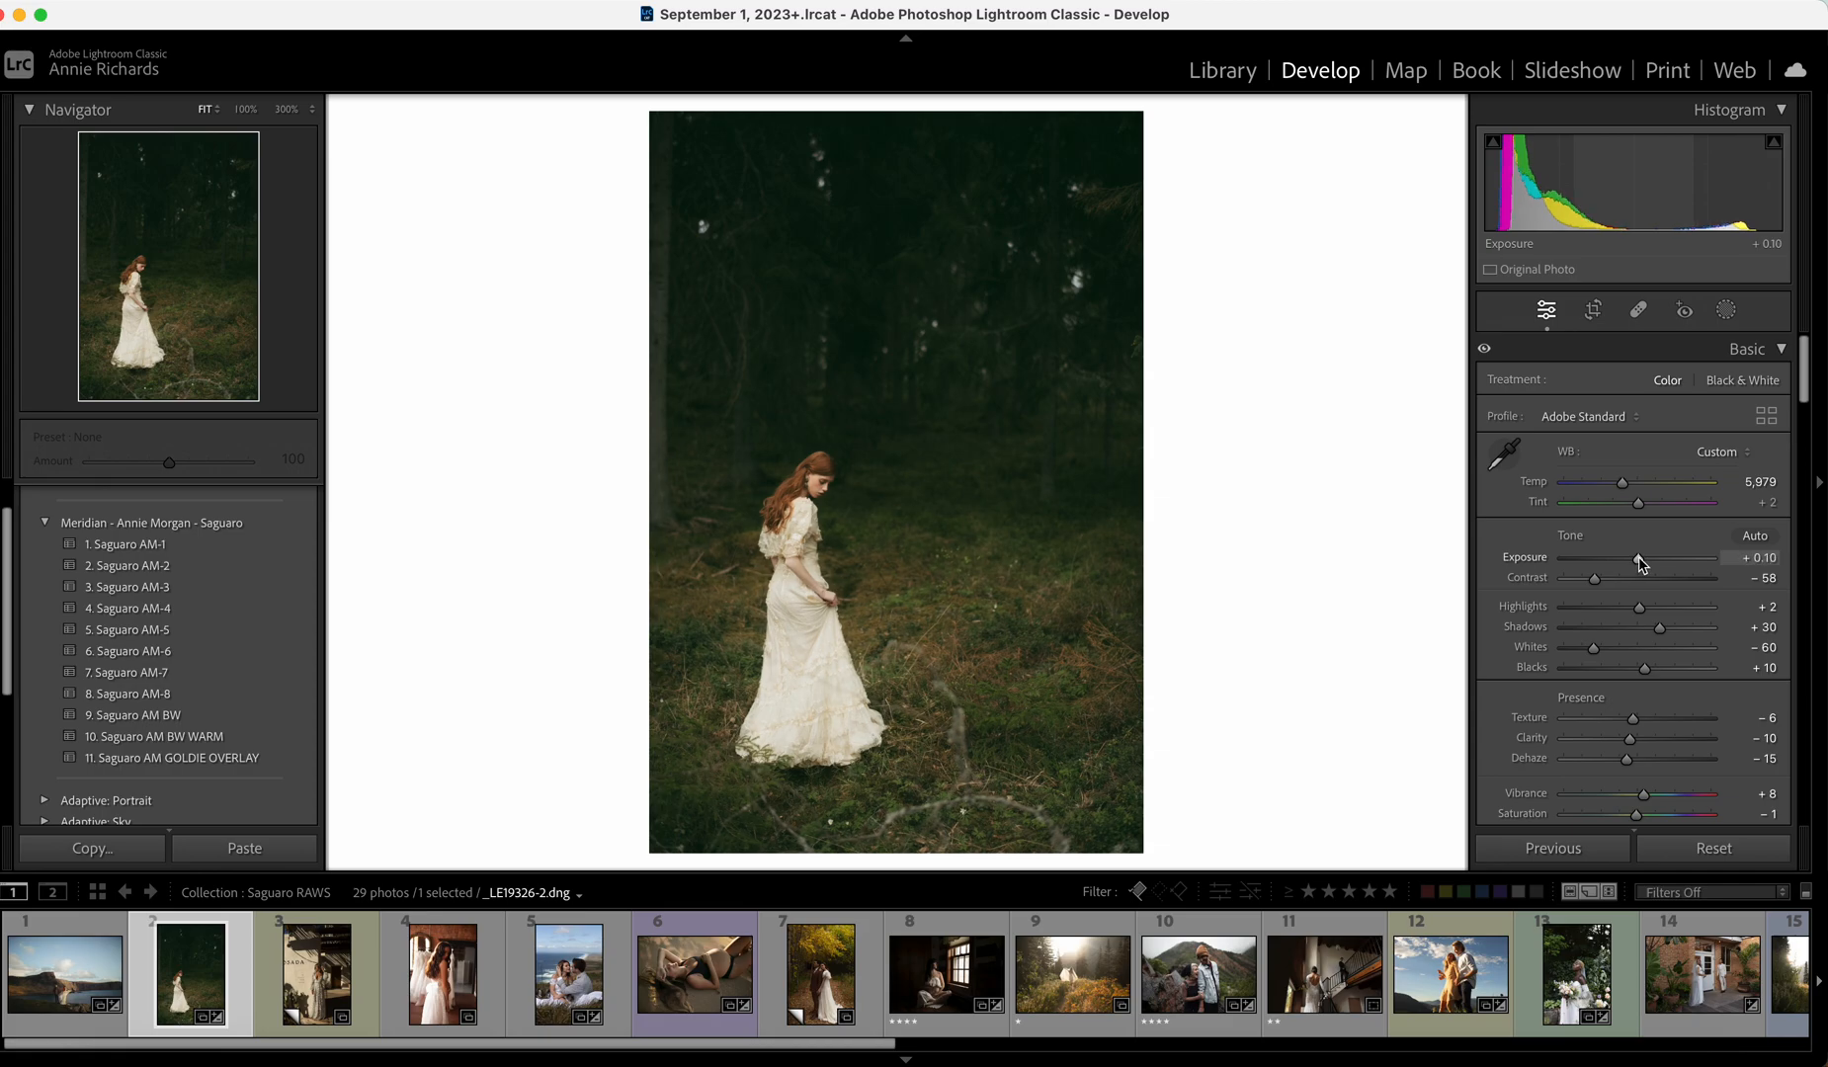
drag(1625, 483, 1621, 492)
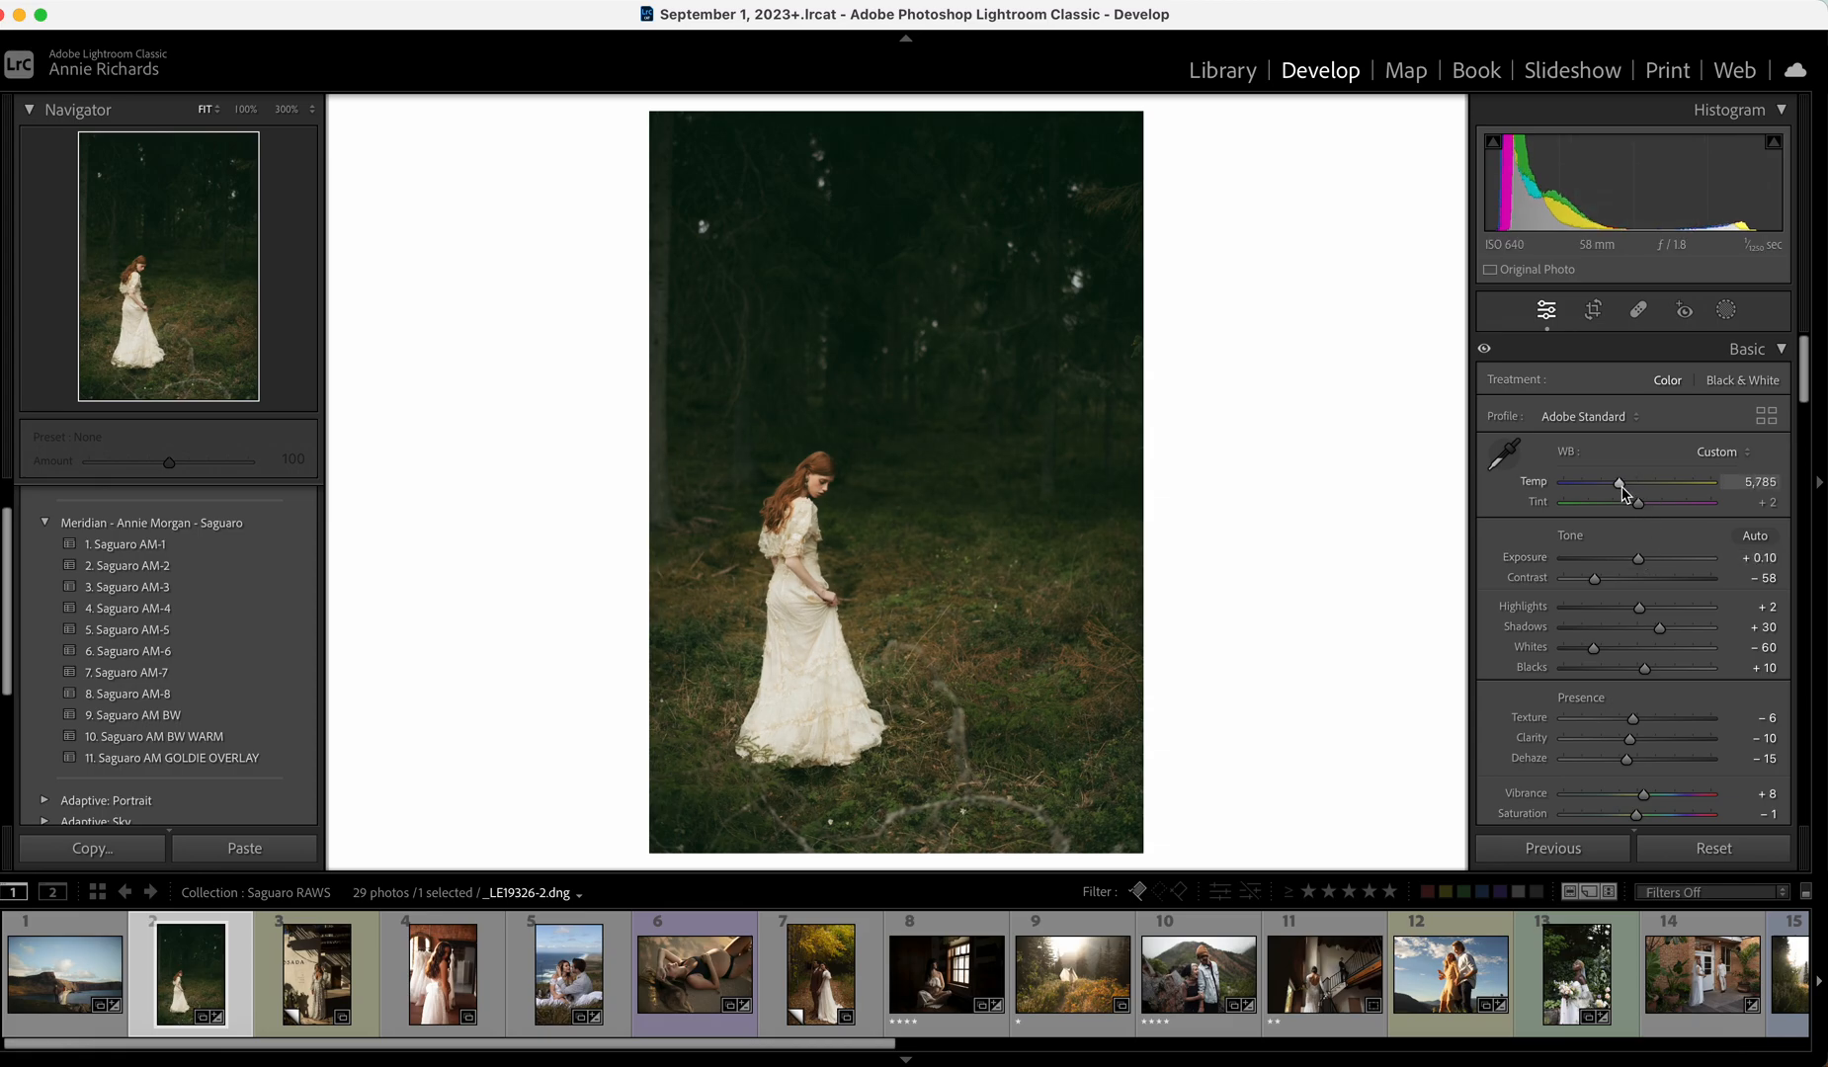
click(1624, 647)
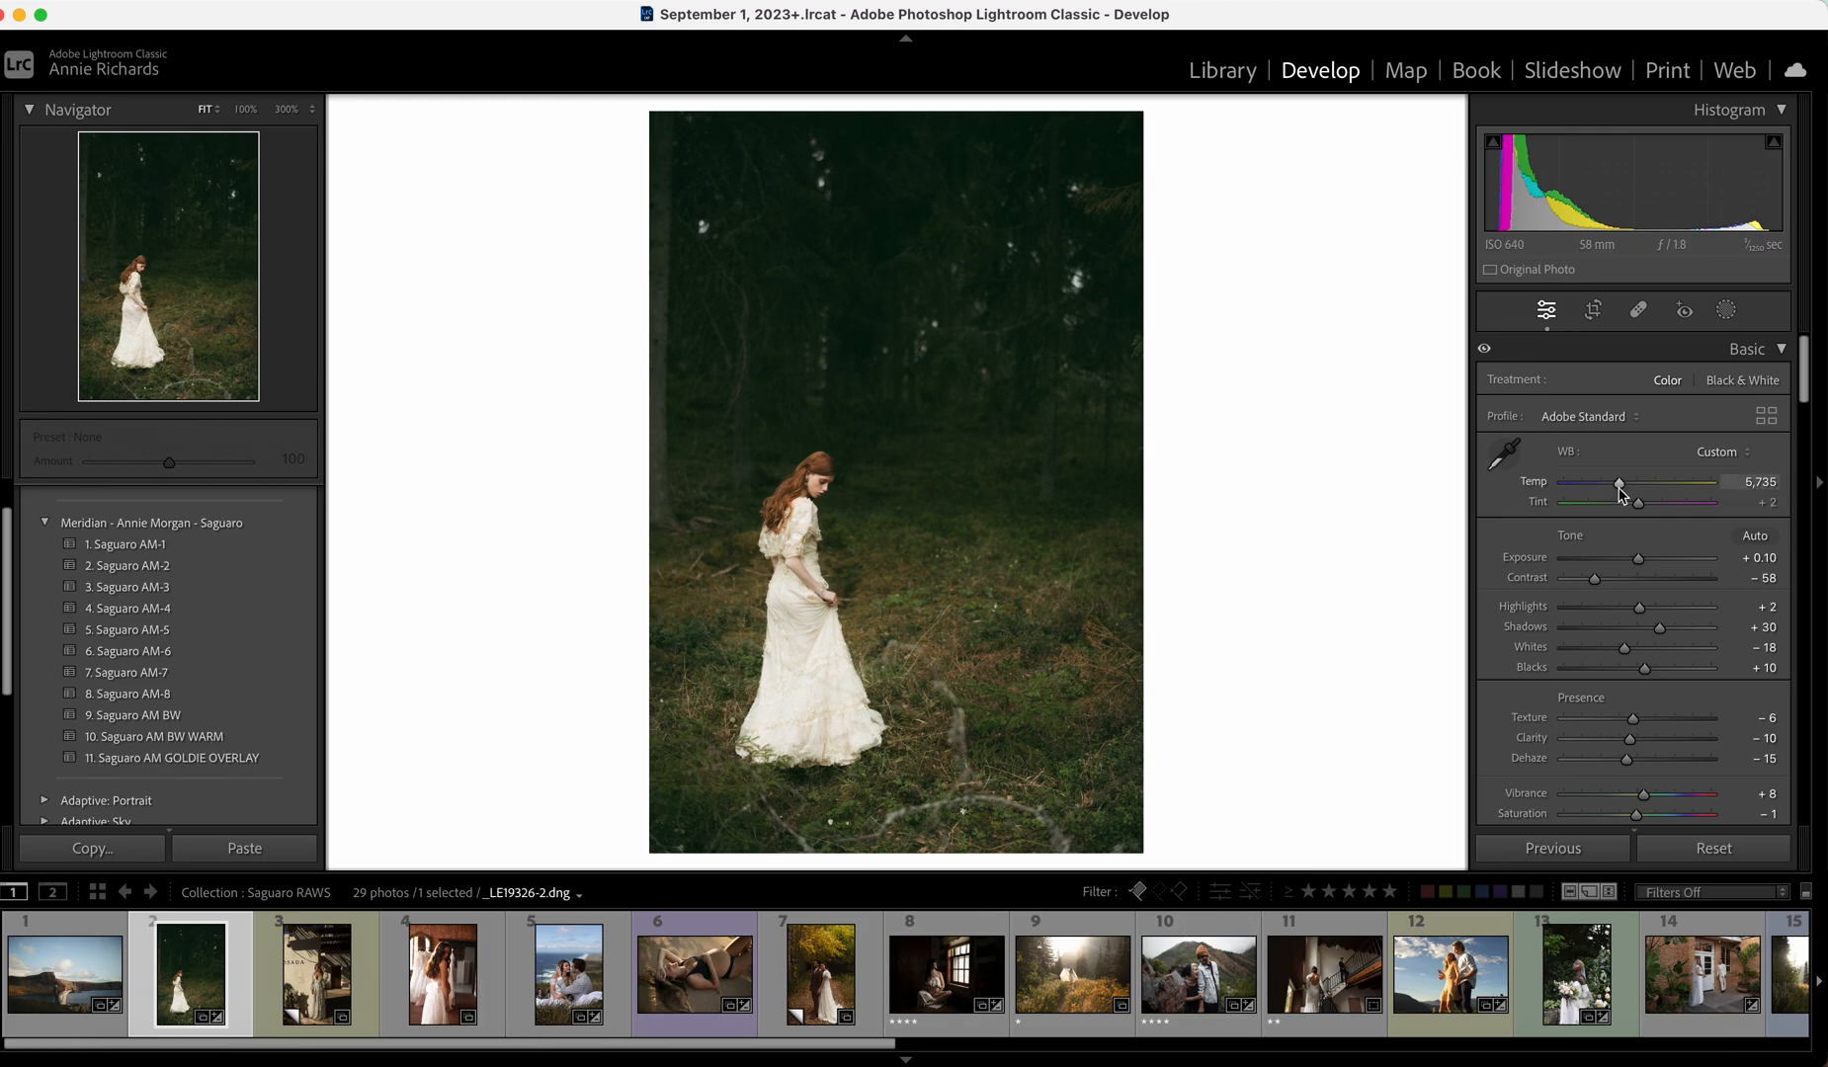
Switch to the Saguaro AM-7 preset and warm Temp to about 6,127.
drag(1619, 488, 1618, 489)
click(230, 663)
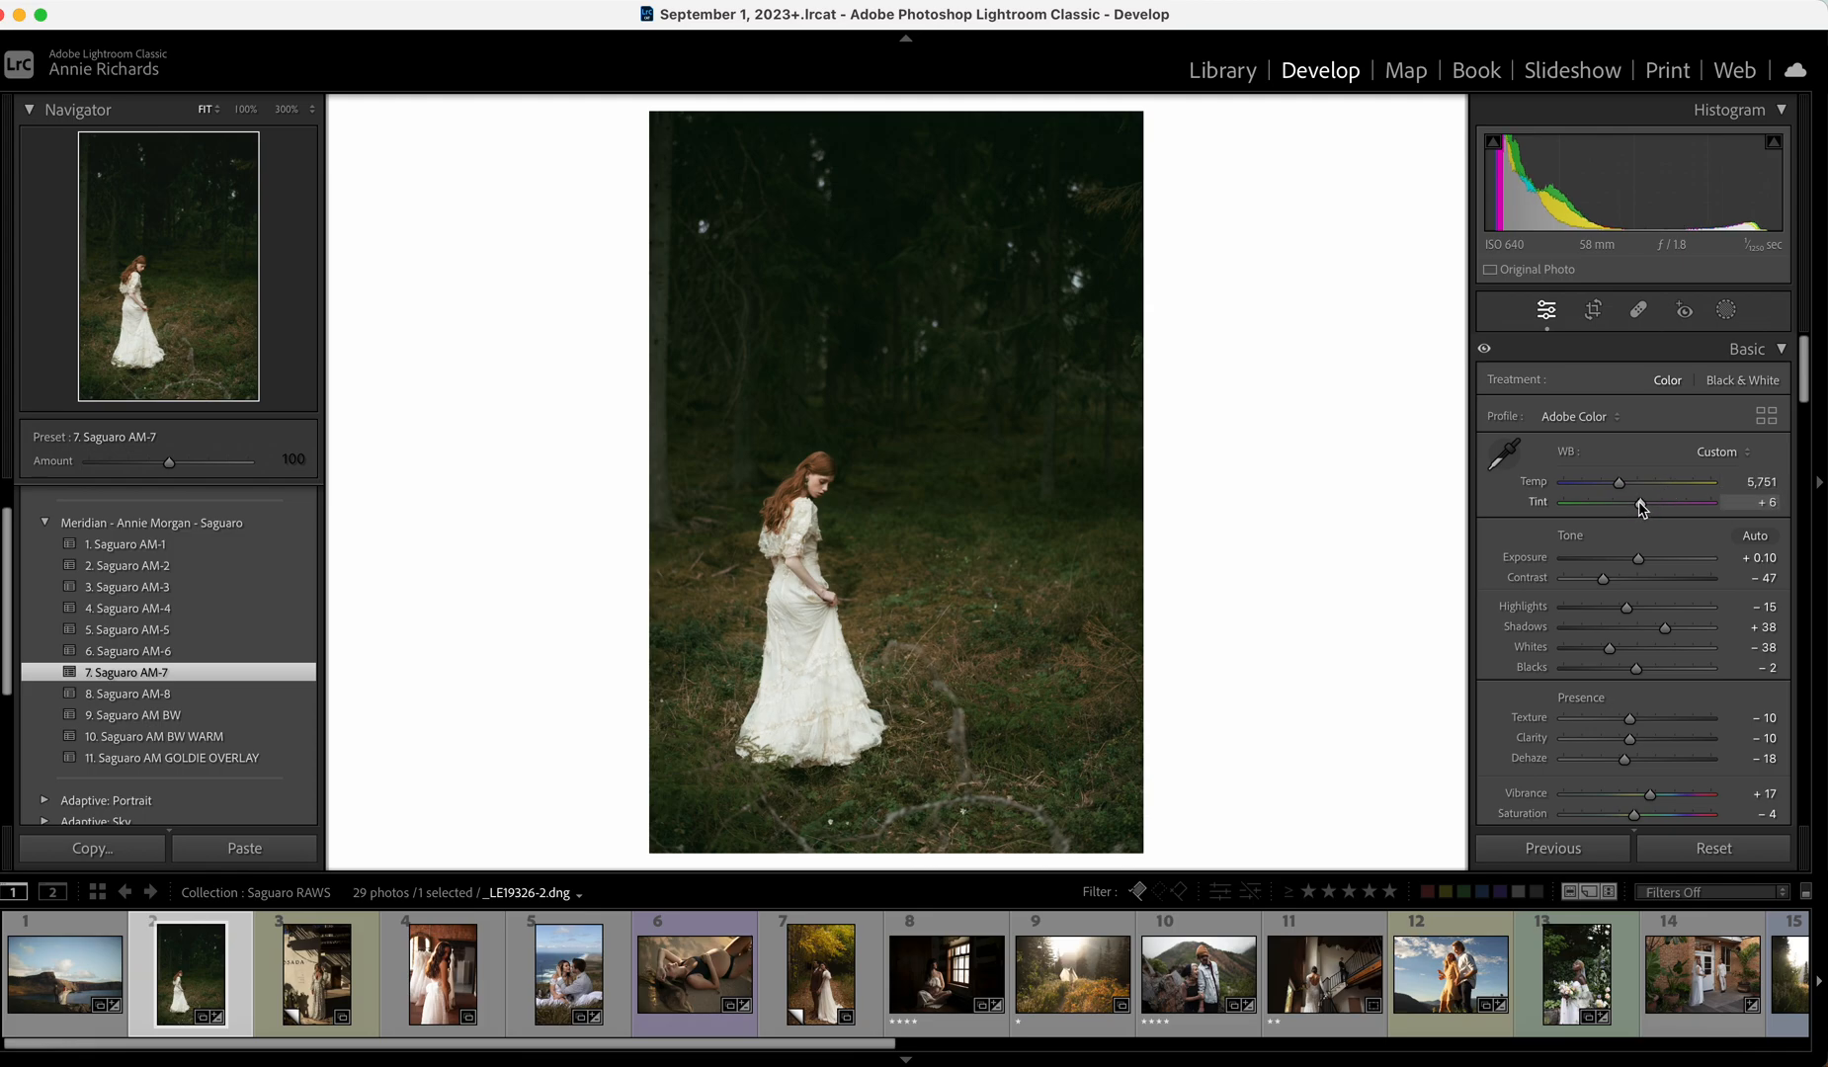
drag(1621, 484, 1629, 488)
On the Posada bride photo, apply Saguaro AM-7 with Exposure +0.05, Temp 6,320 and Whites -14.
key(Right)
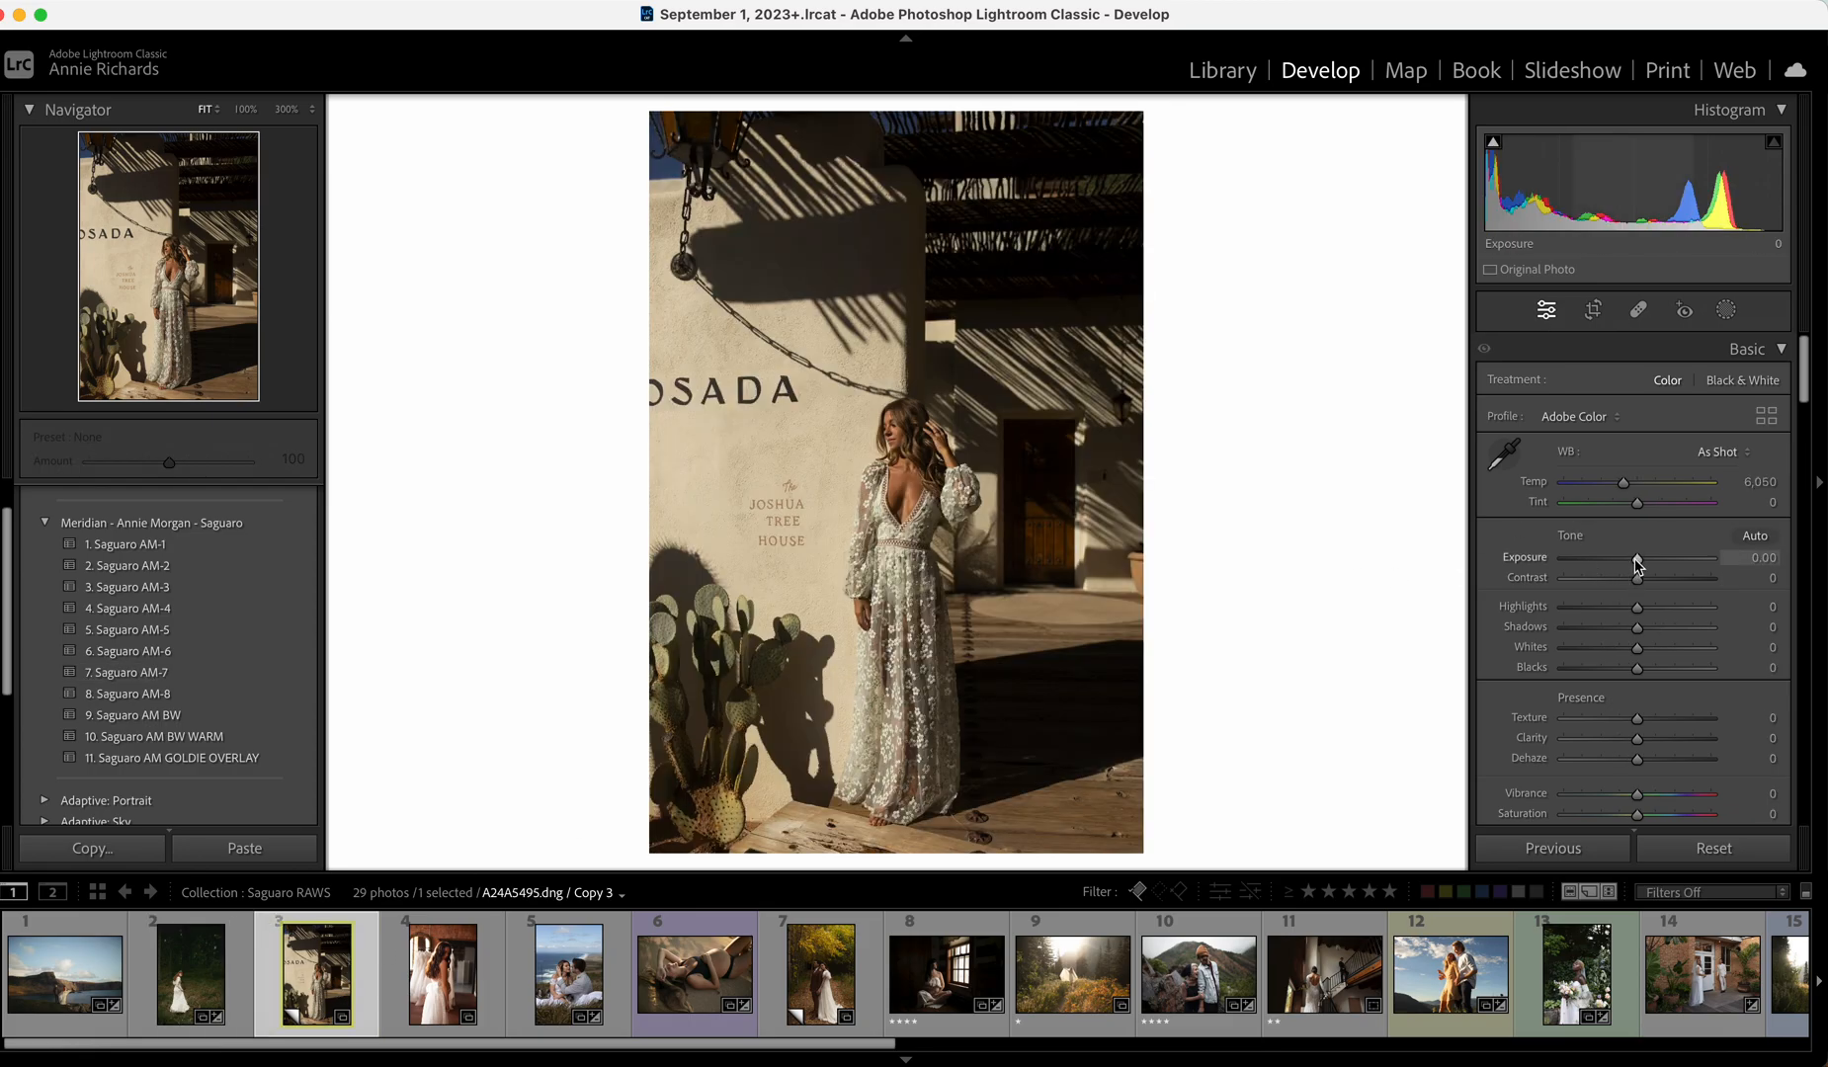
drag(1638, 561, 1640, 561)
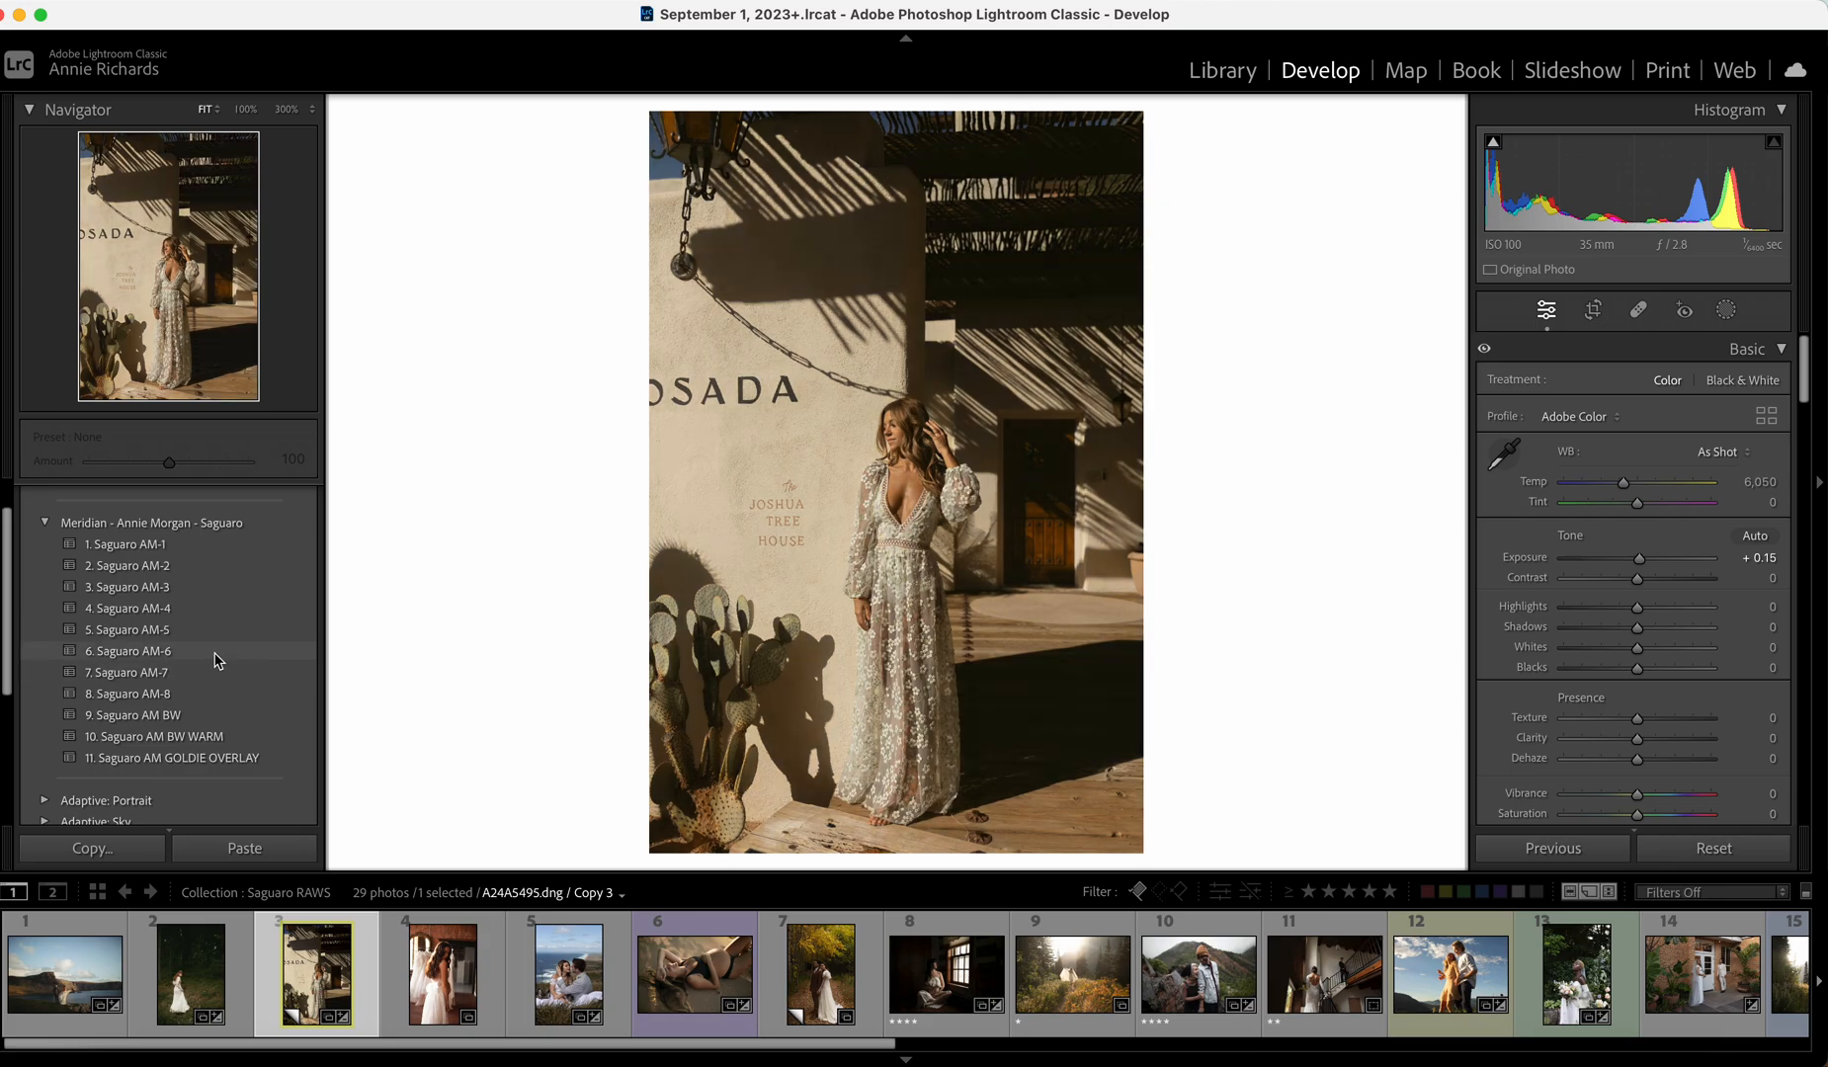
click(209, 671)
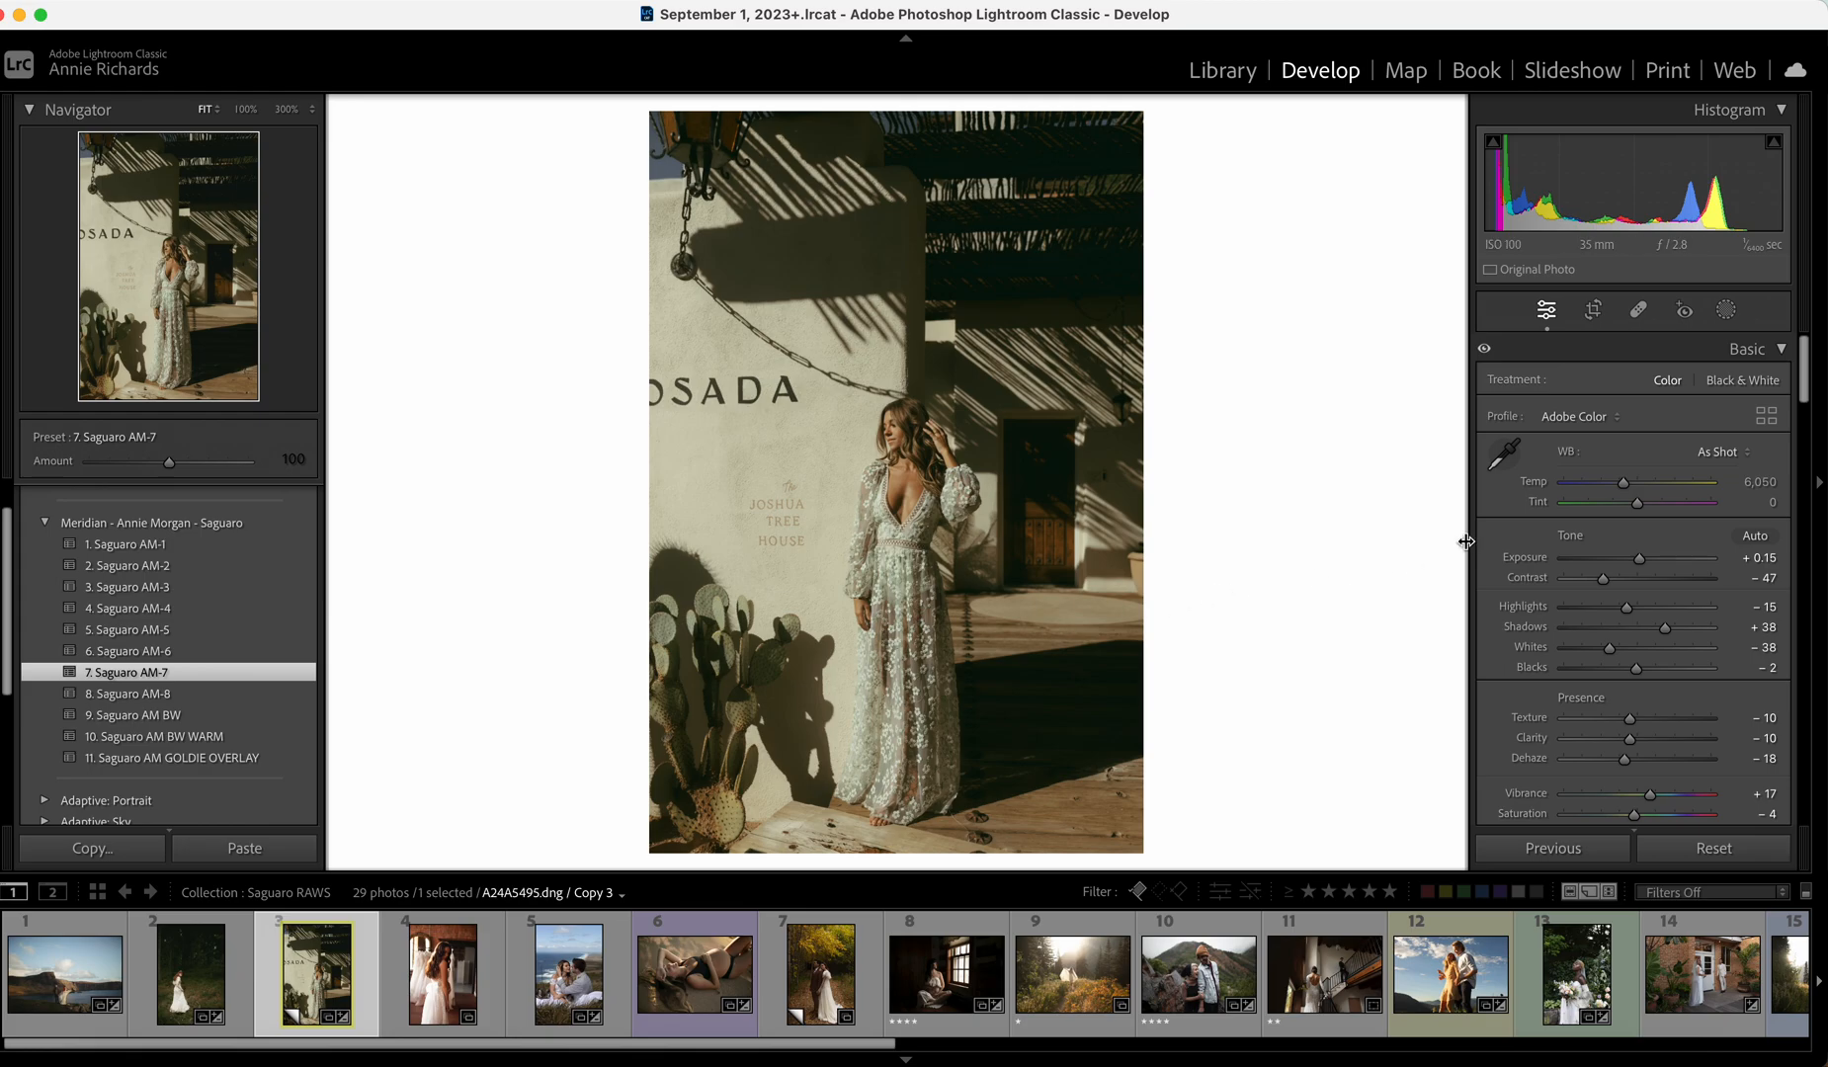
drag(1640, 561, 1638, 562)
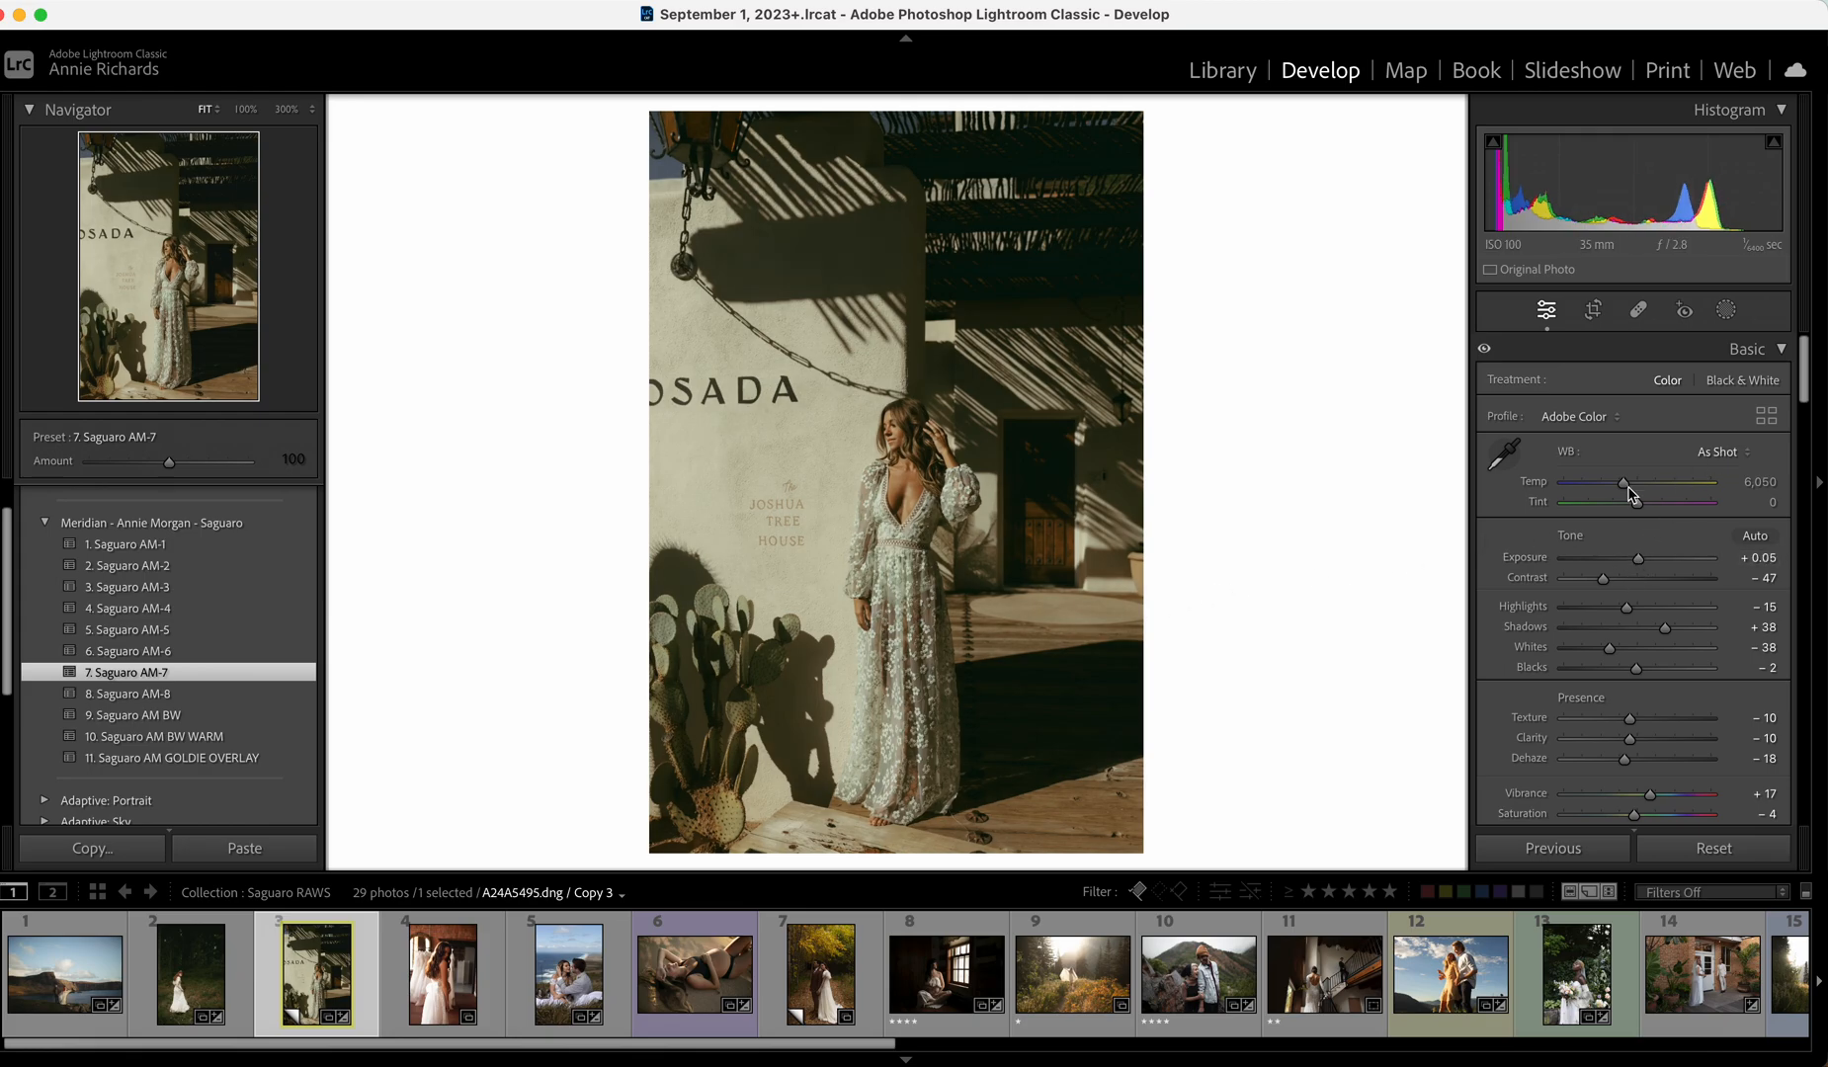
drag(1625, 486, 1635, 560)
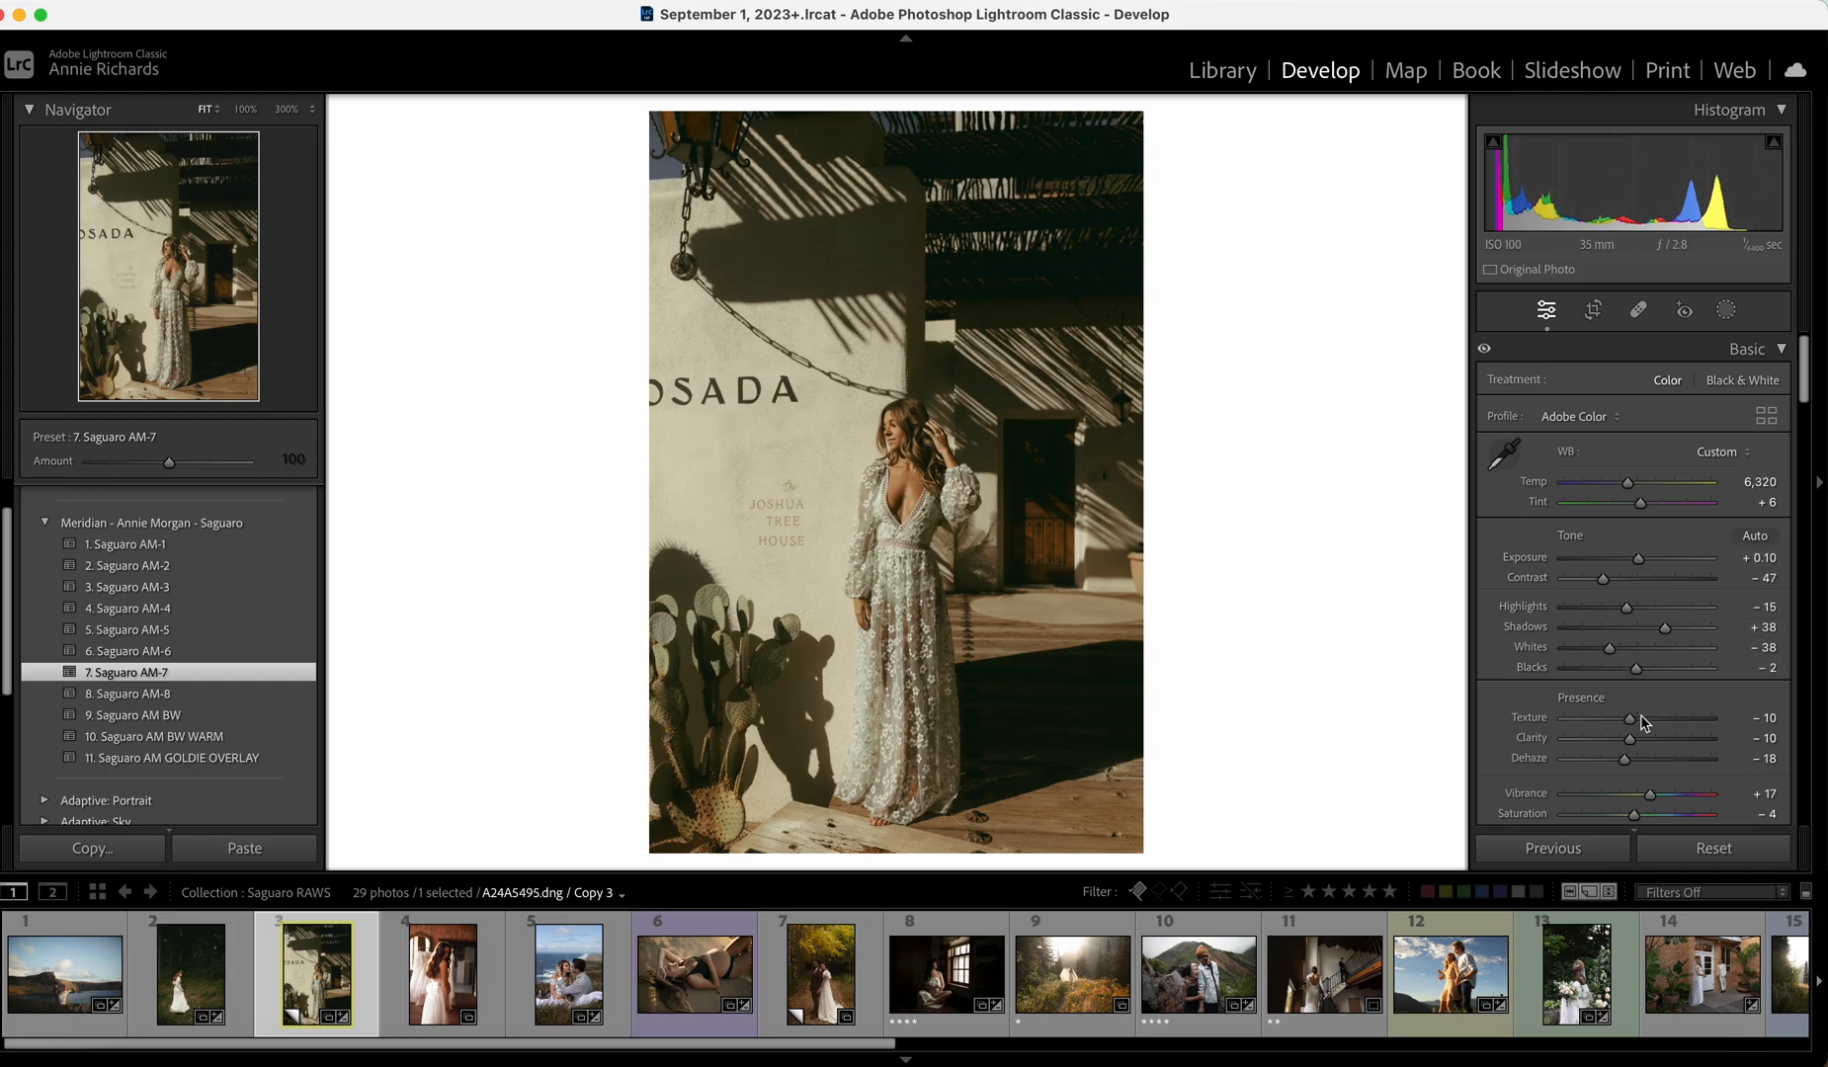
drag(1624, 760, 1621, 760)
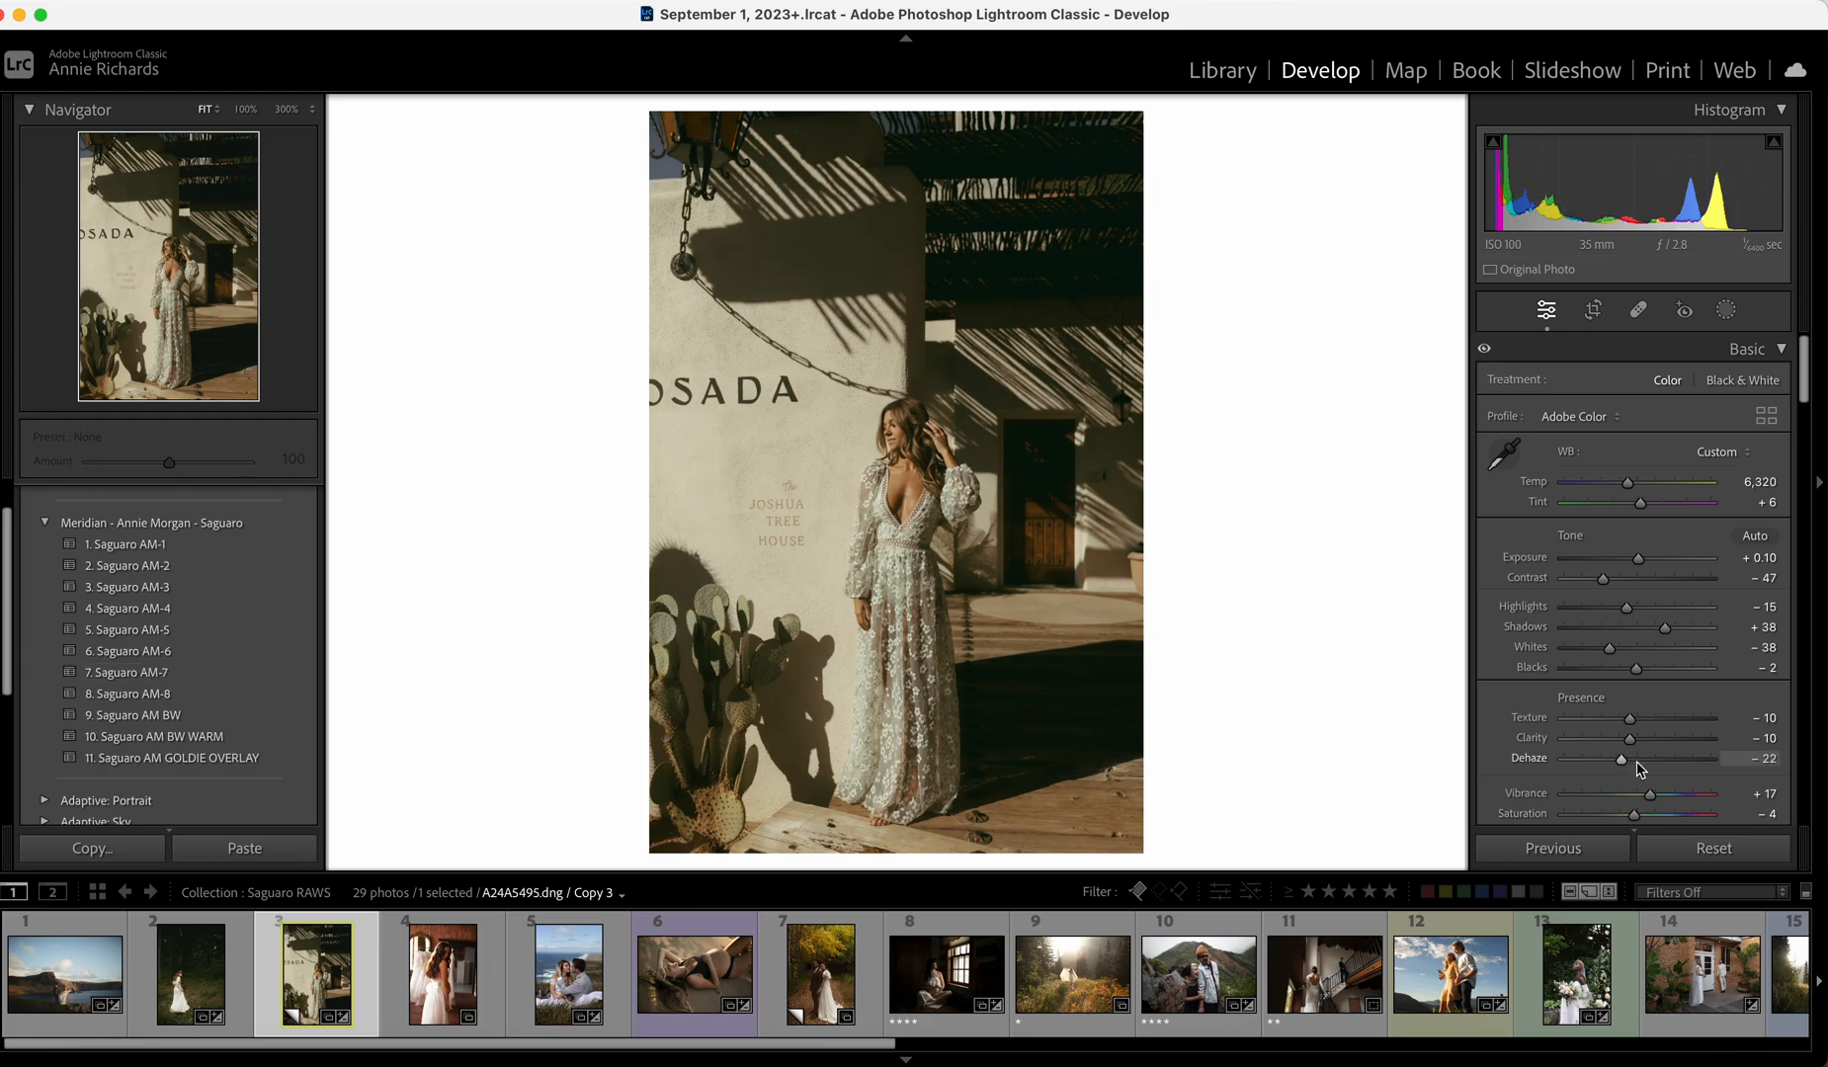
drag(1626, 649, 1621, 647)
In HSL Saturation, boost Yellow to +15 and raise Blue from -64 to -15.
scroll(1741, 713, down, 10)
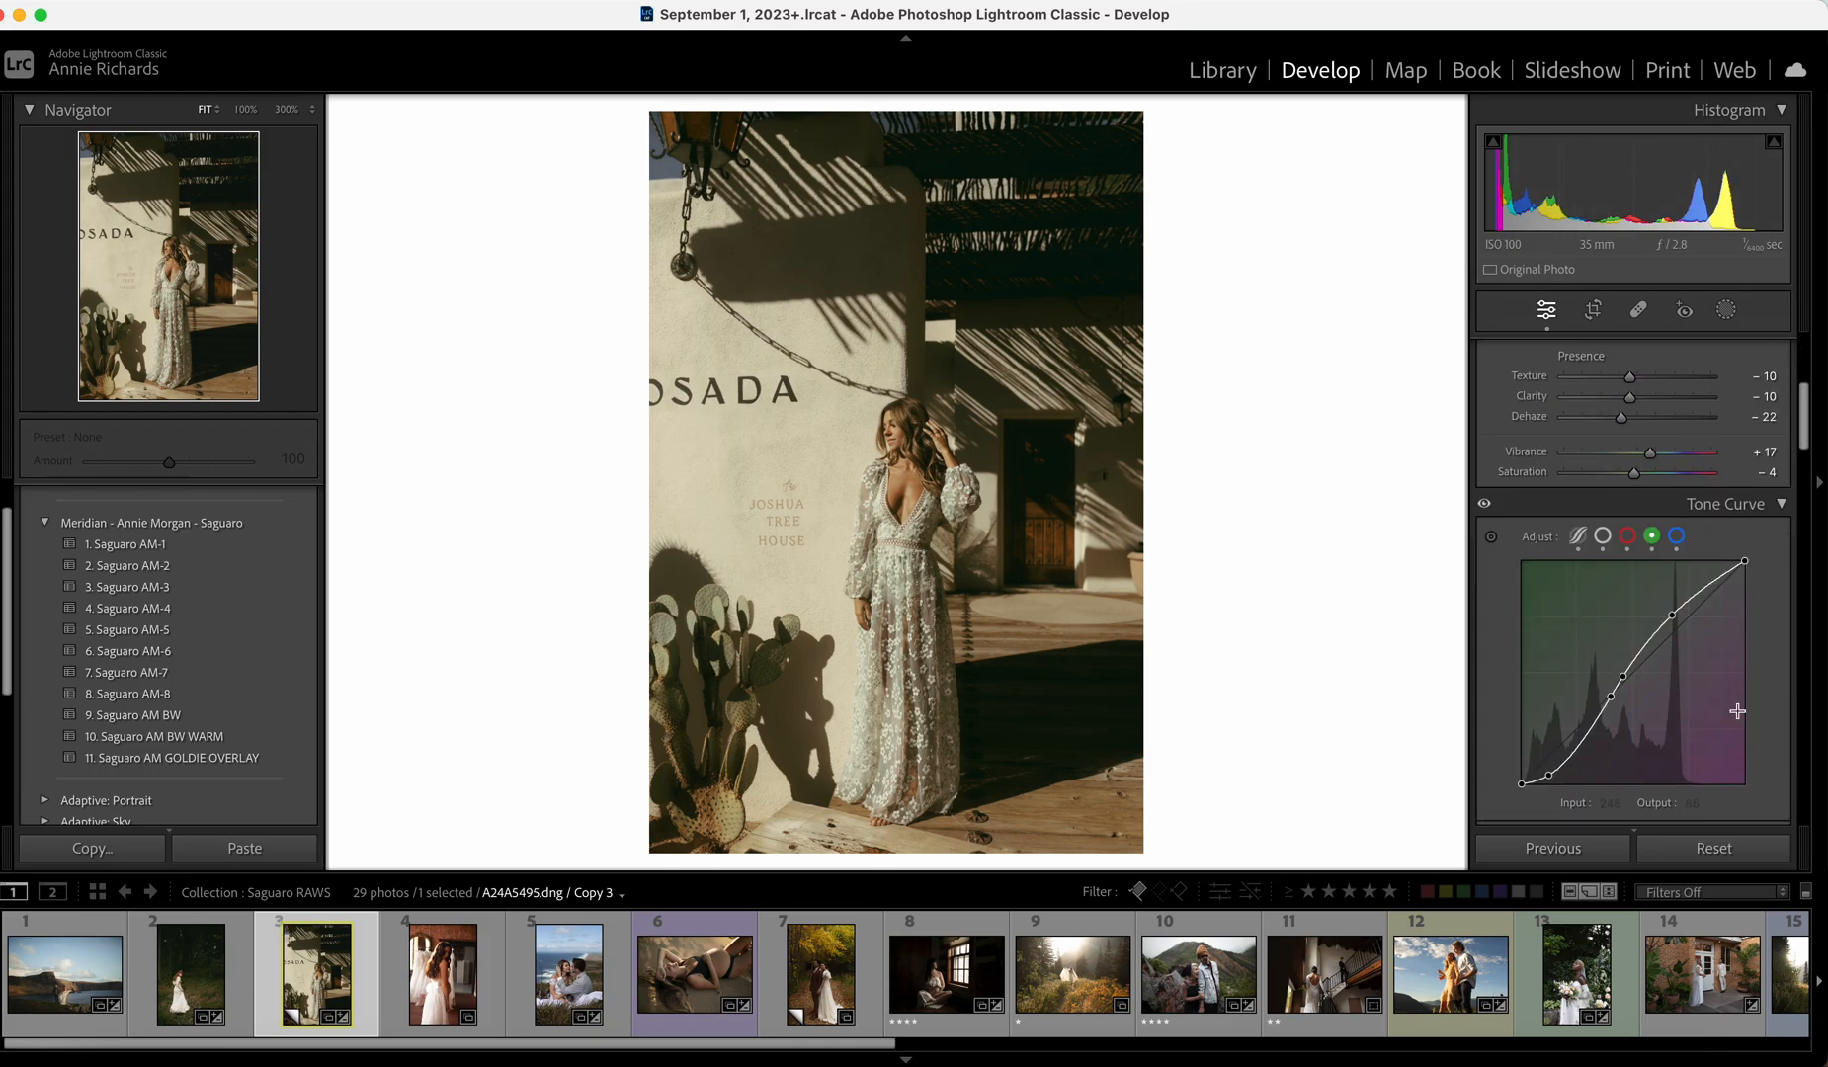
click(1609, 398)
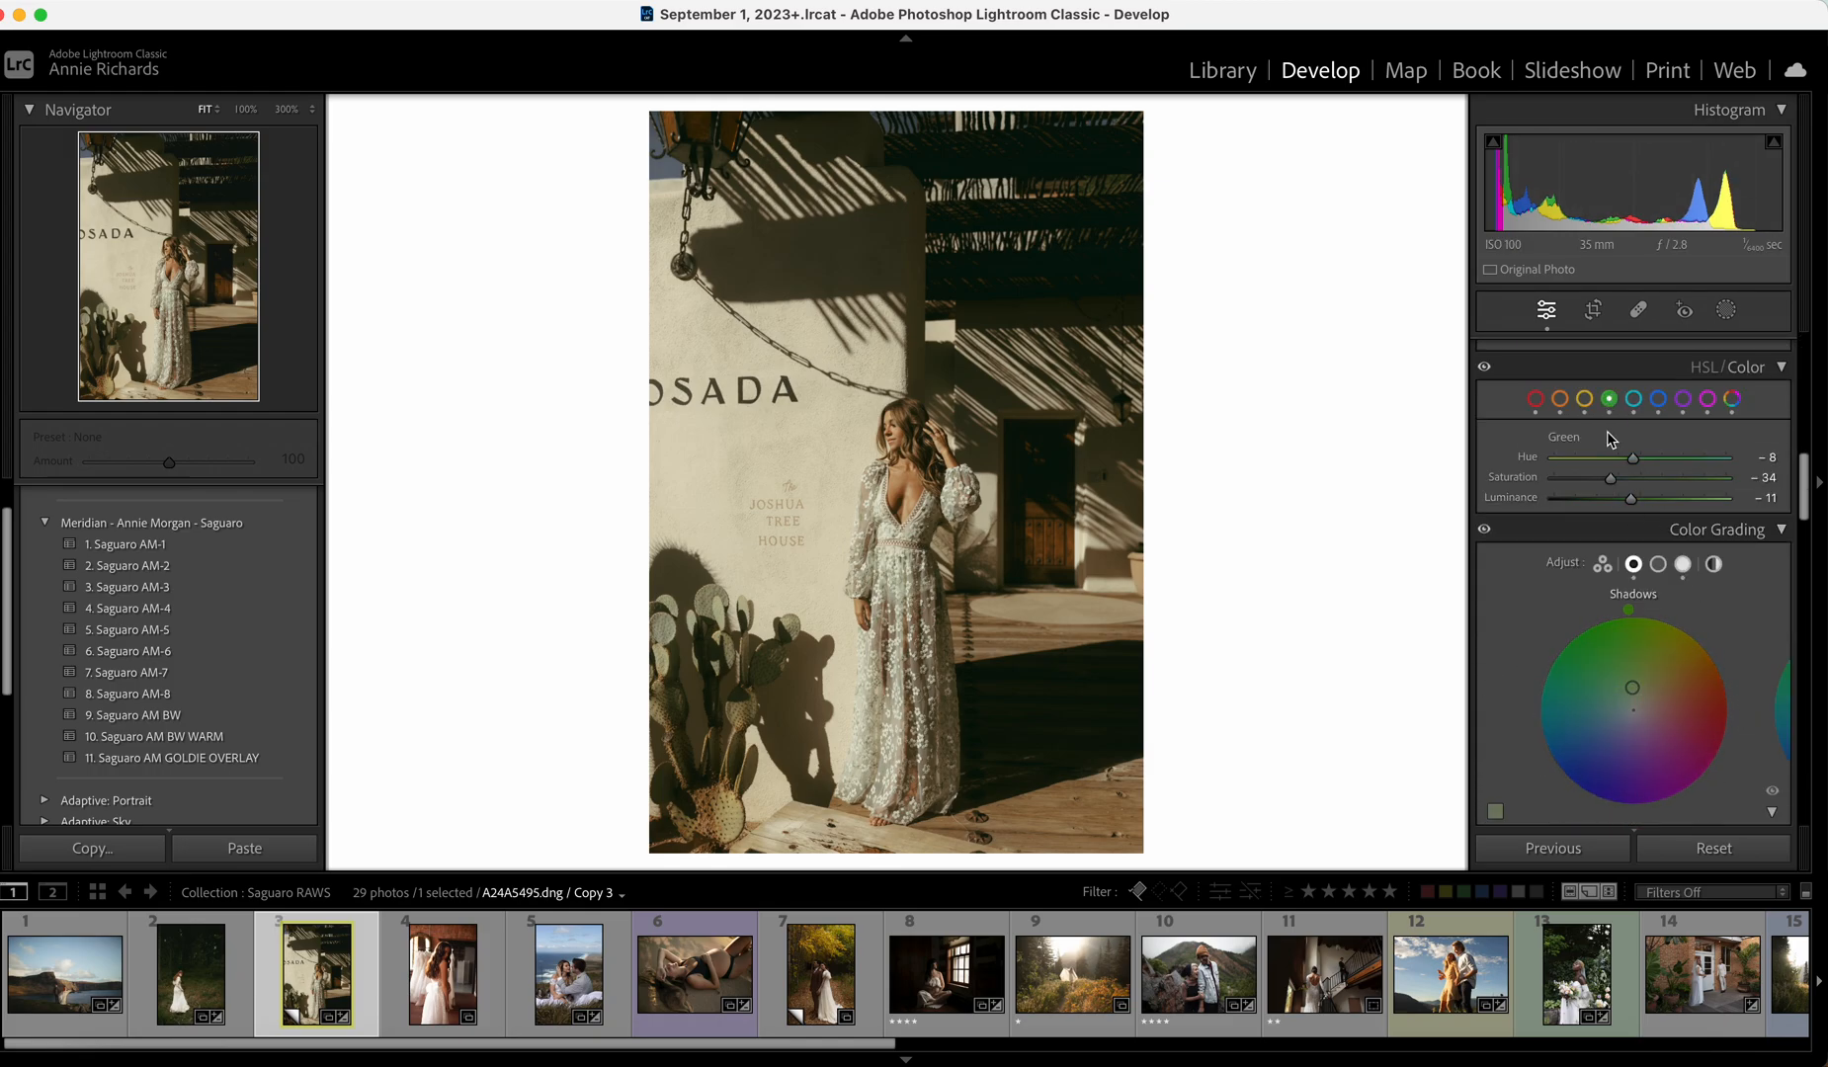
click(1584, 399)
drag(1640, 479, 1654, 480)
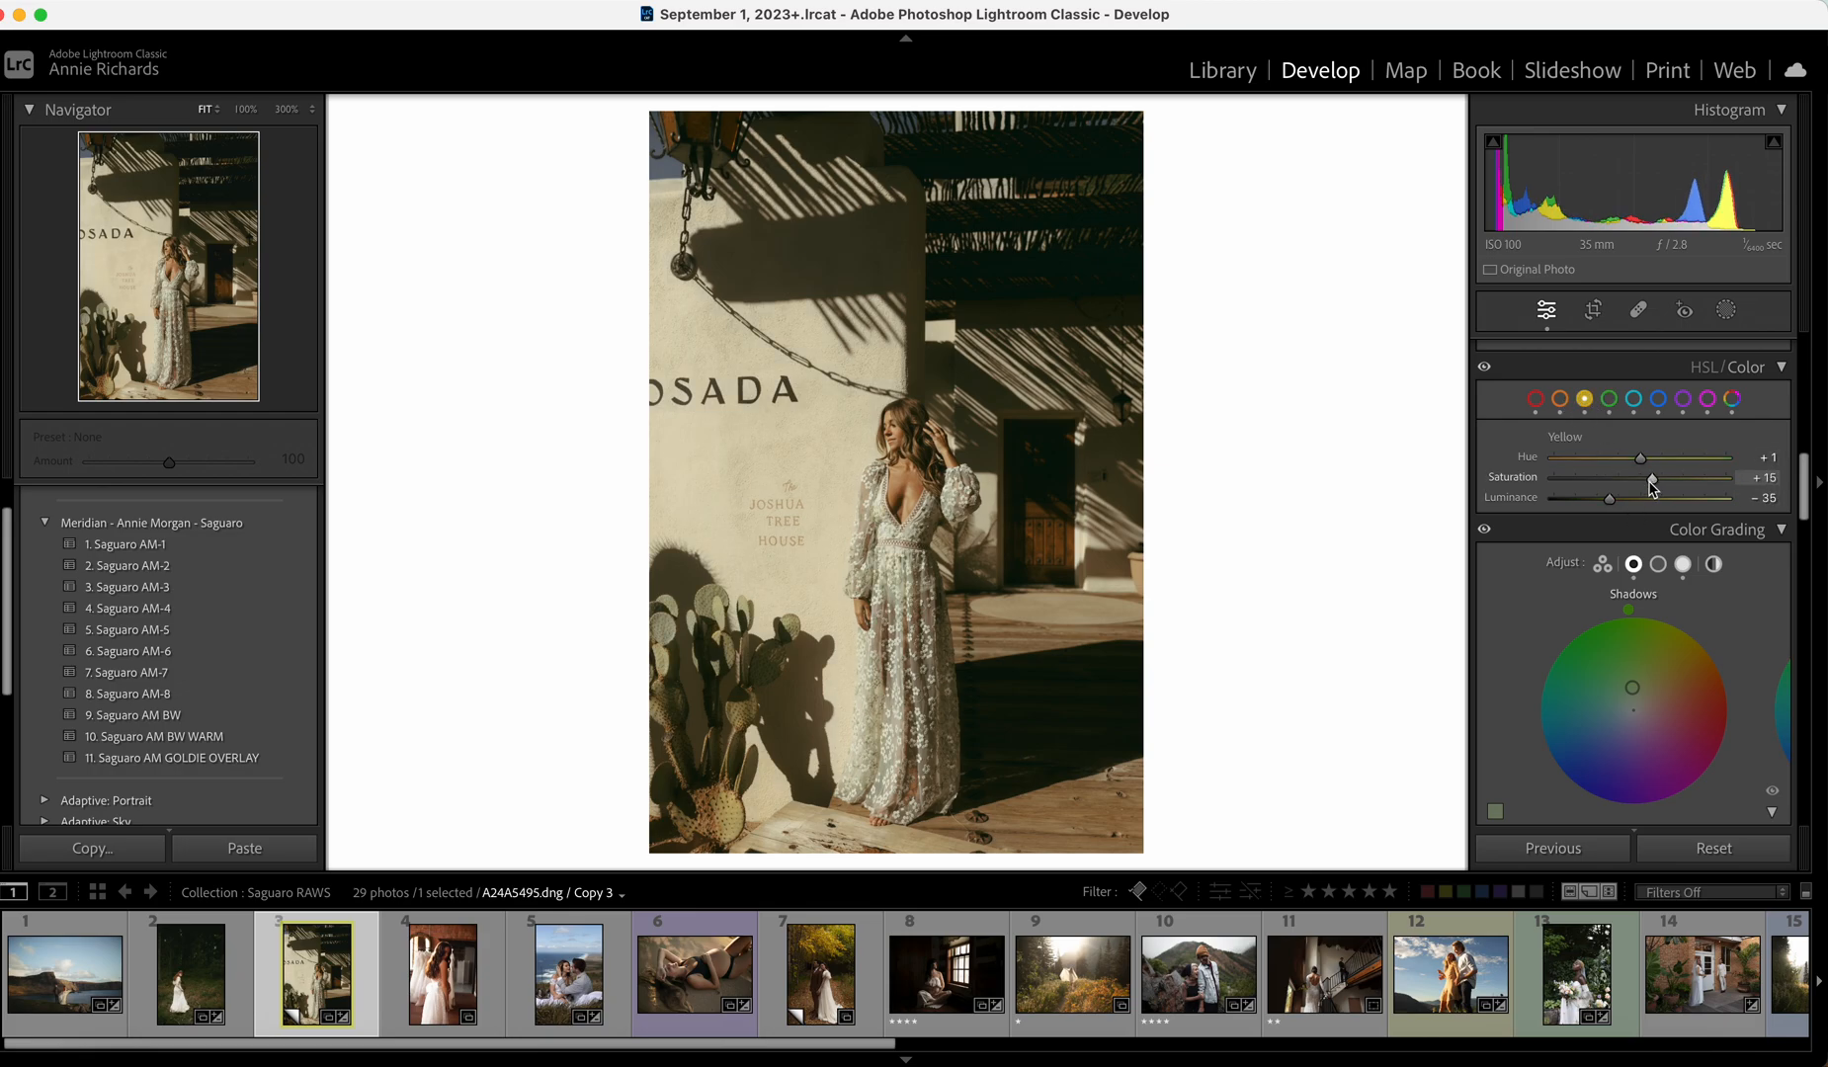
click(1659, 398)
drag(1585, 478, 1628, 479)
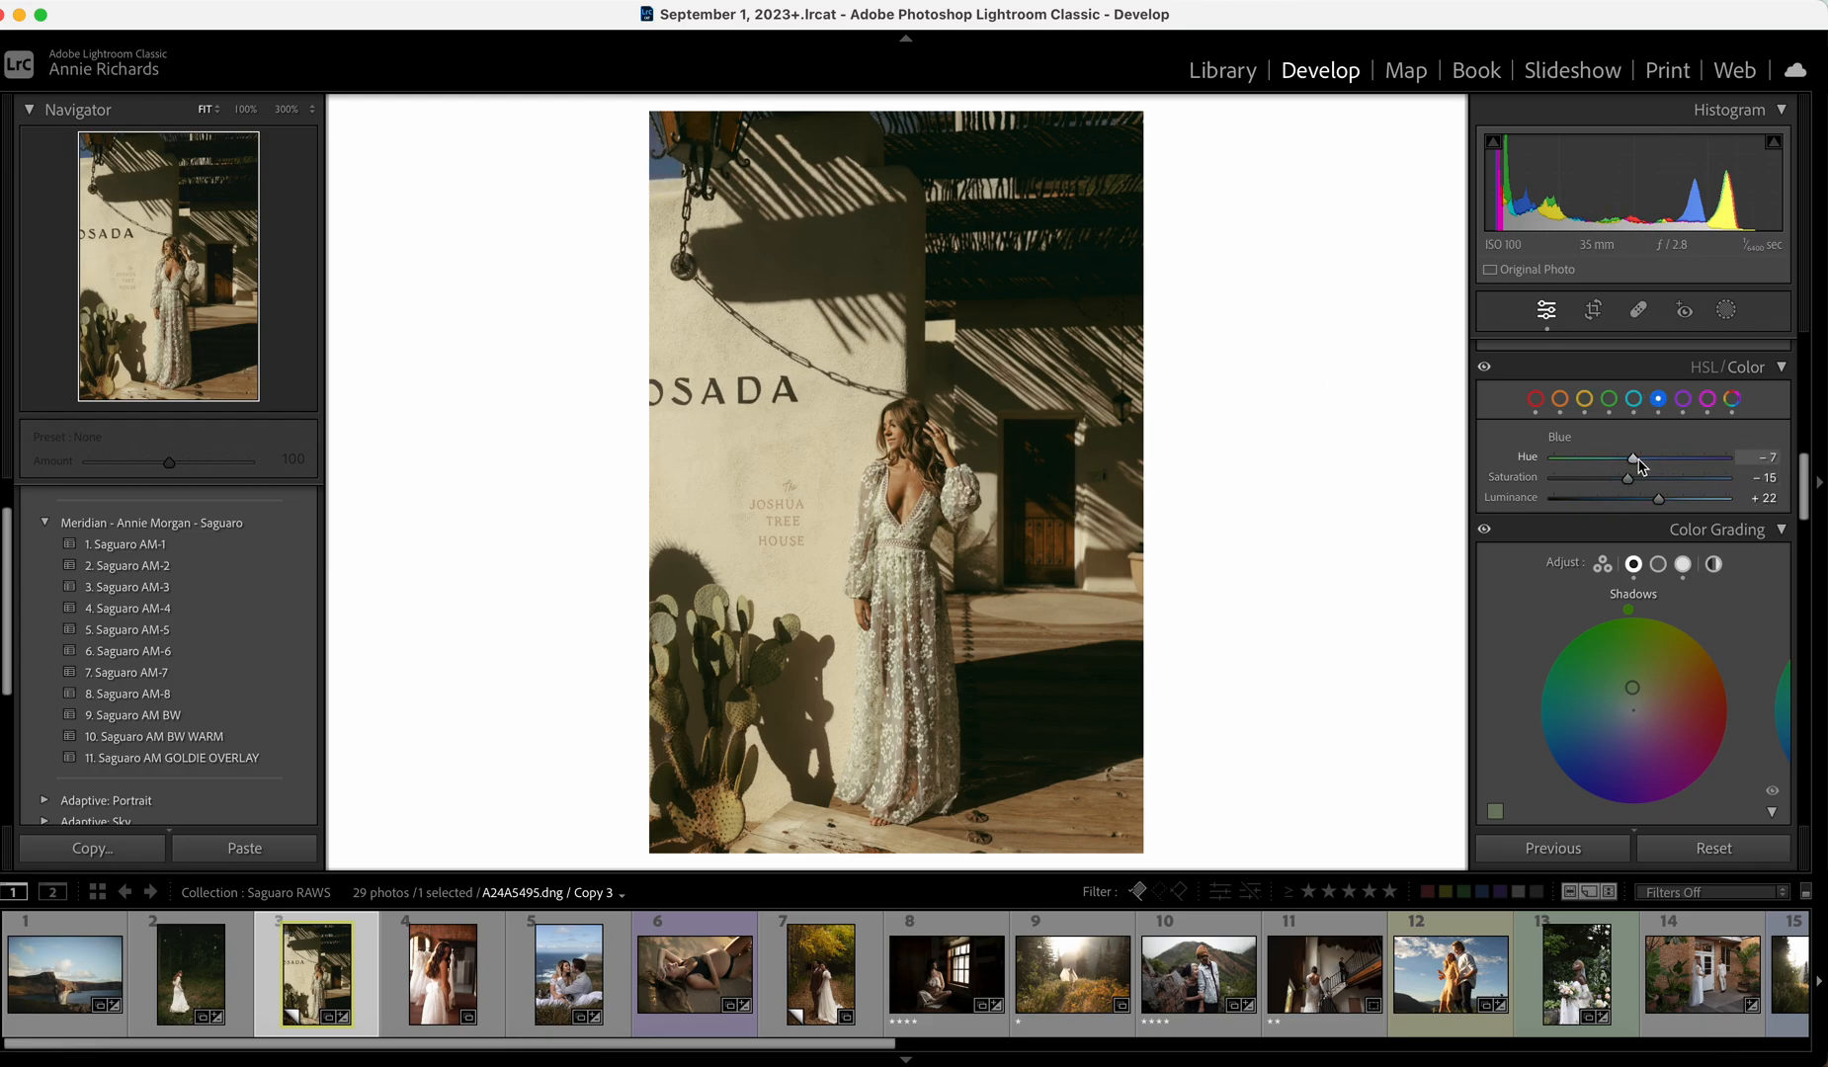
Nudge Tint to +4, then bring up the bride-among-gowns photo.
scroll(1630, 485, up, 10)
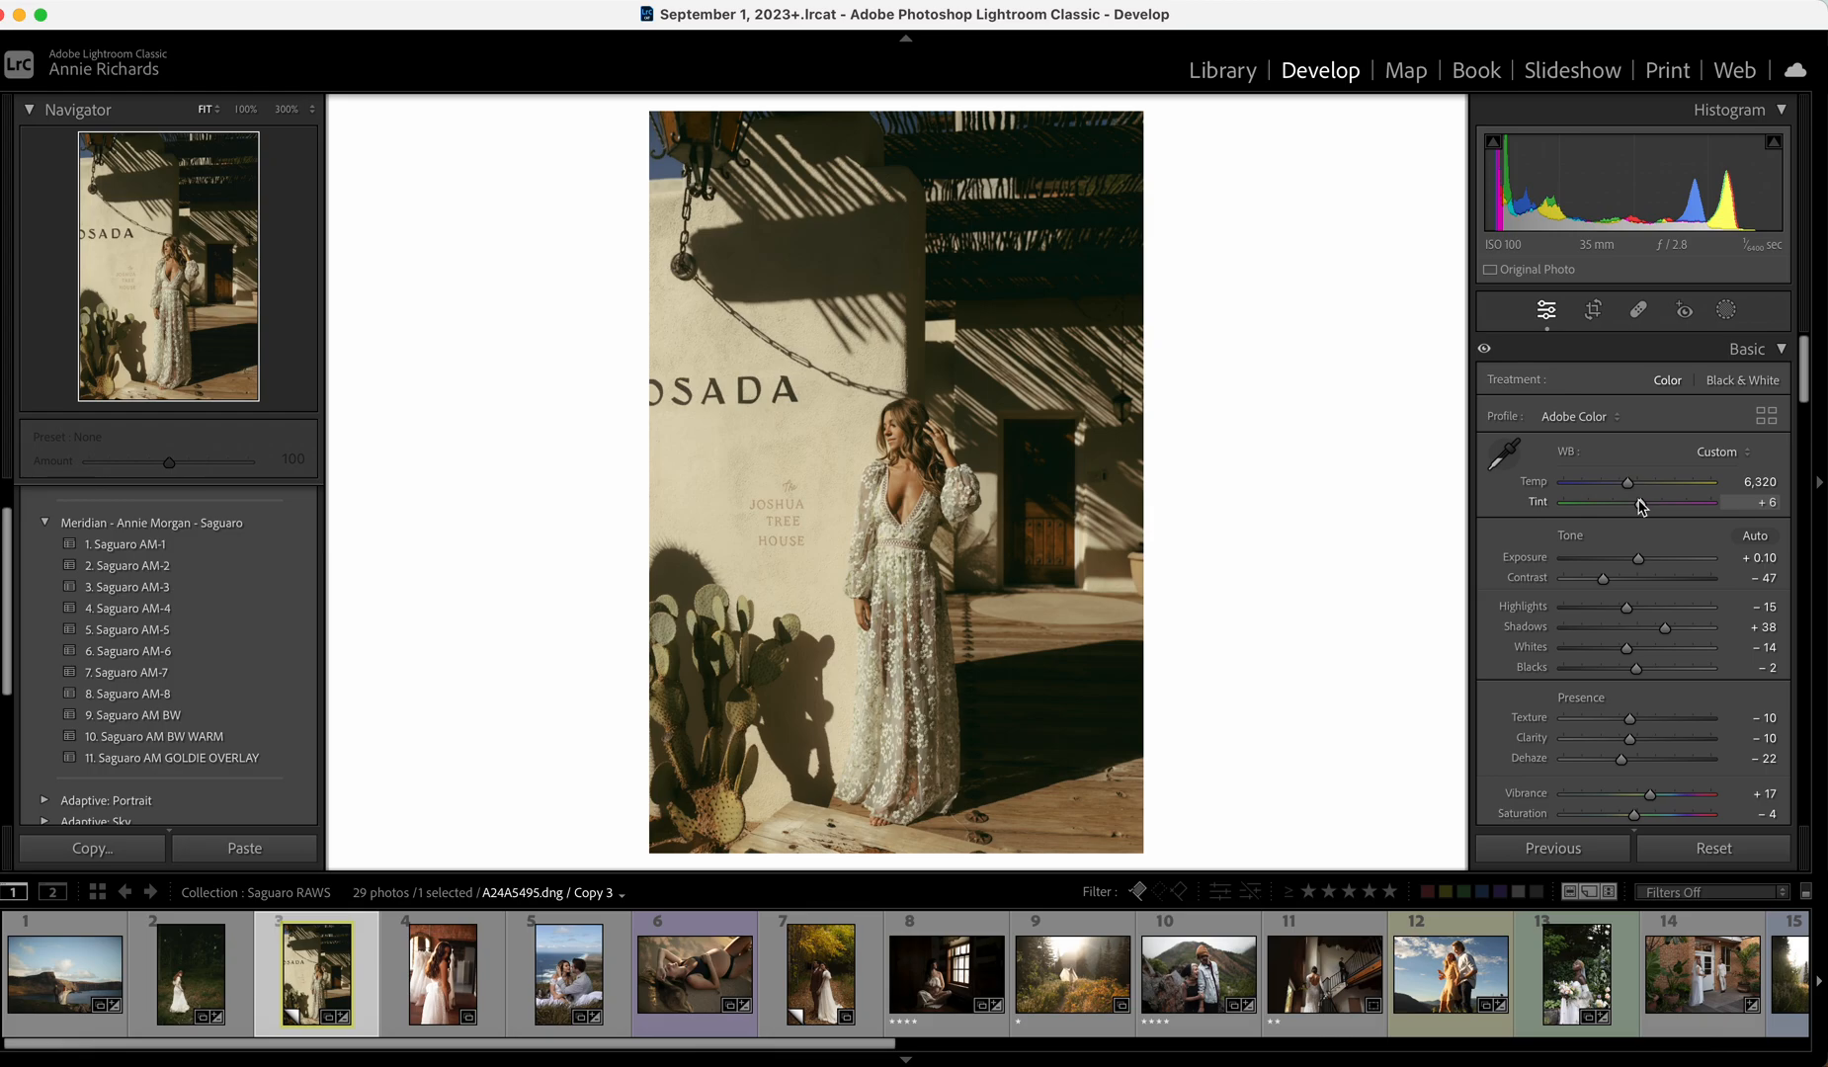
drag(1640, 507, 1641, 507)
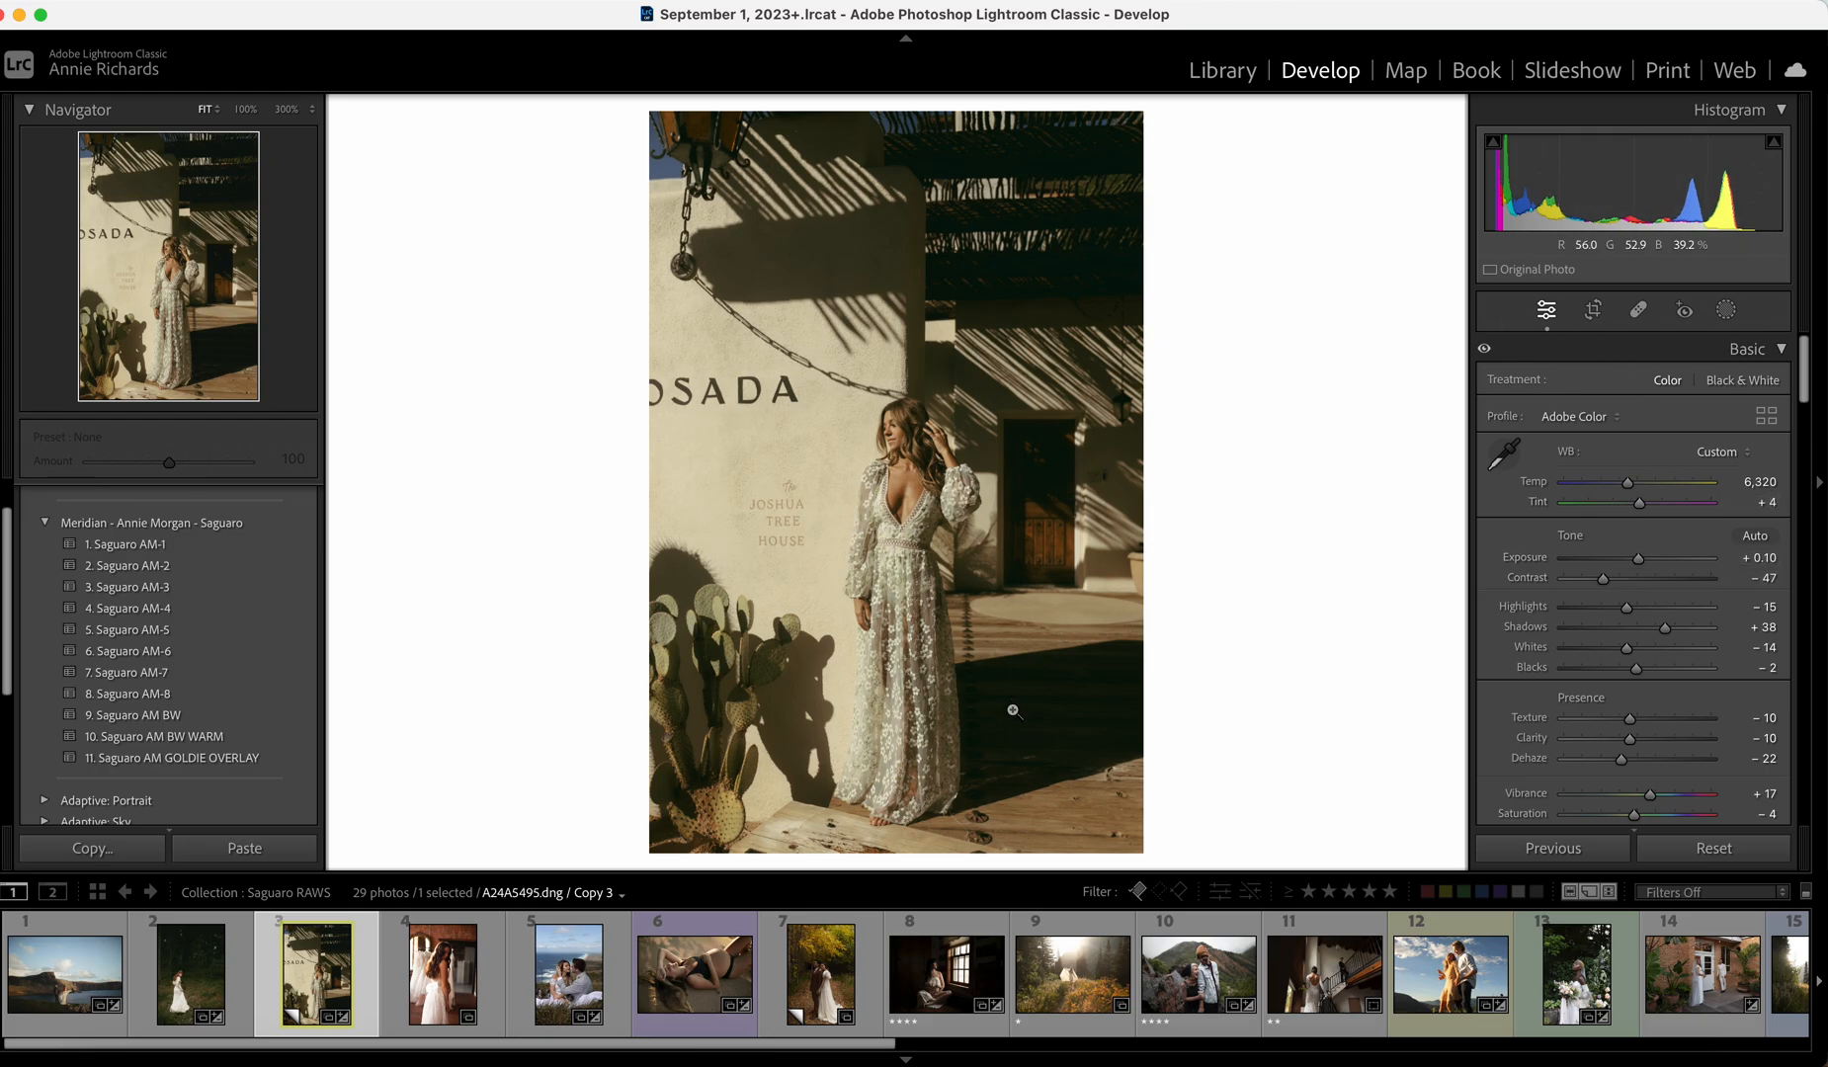
click(442, 985)
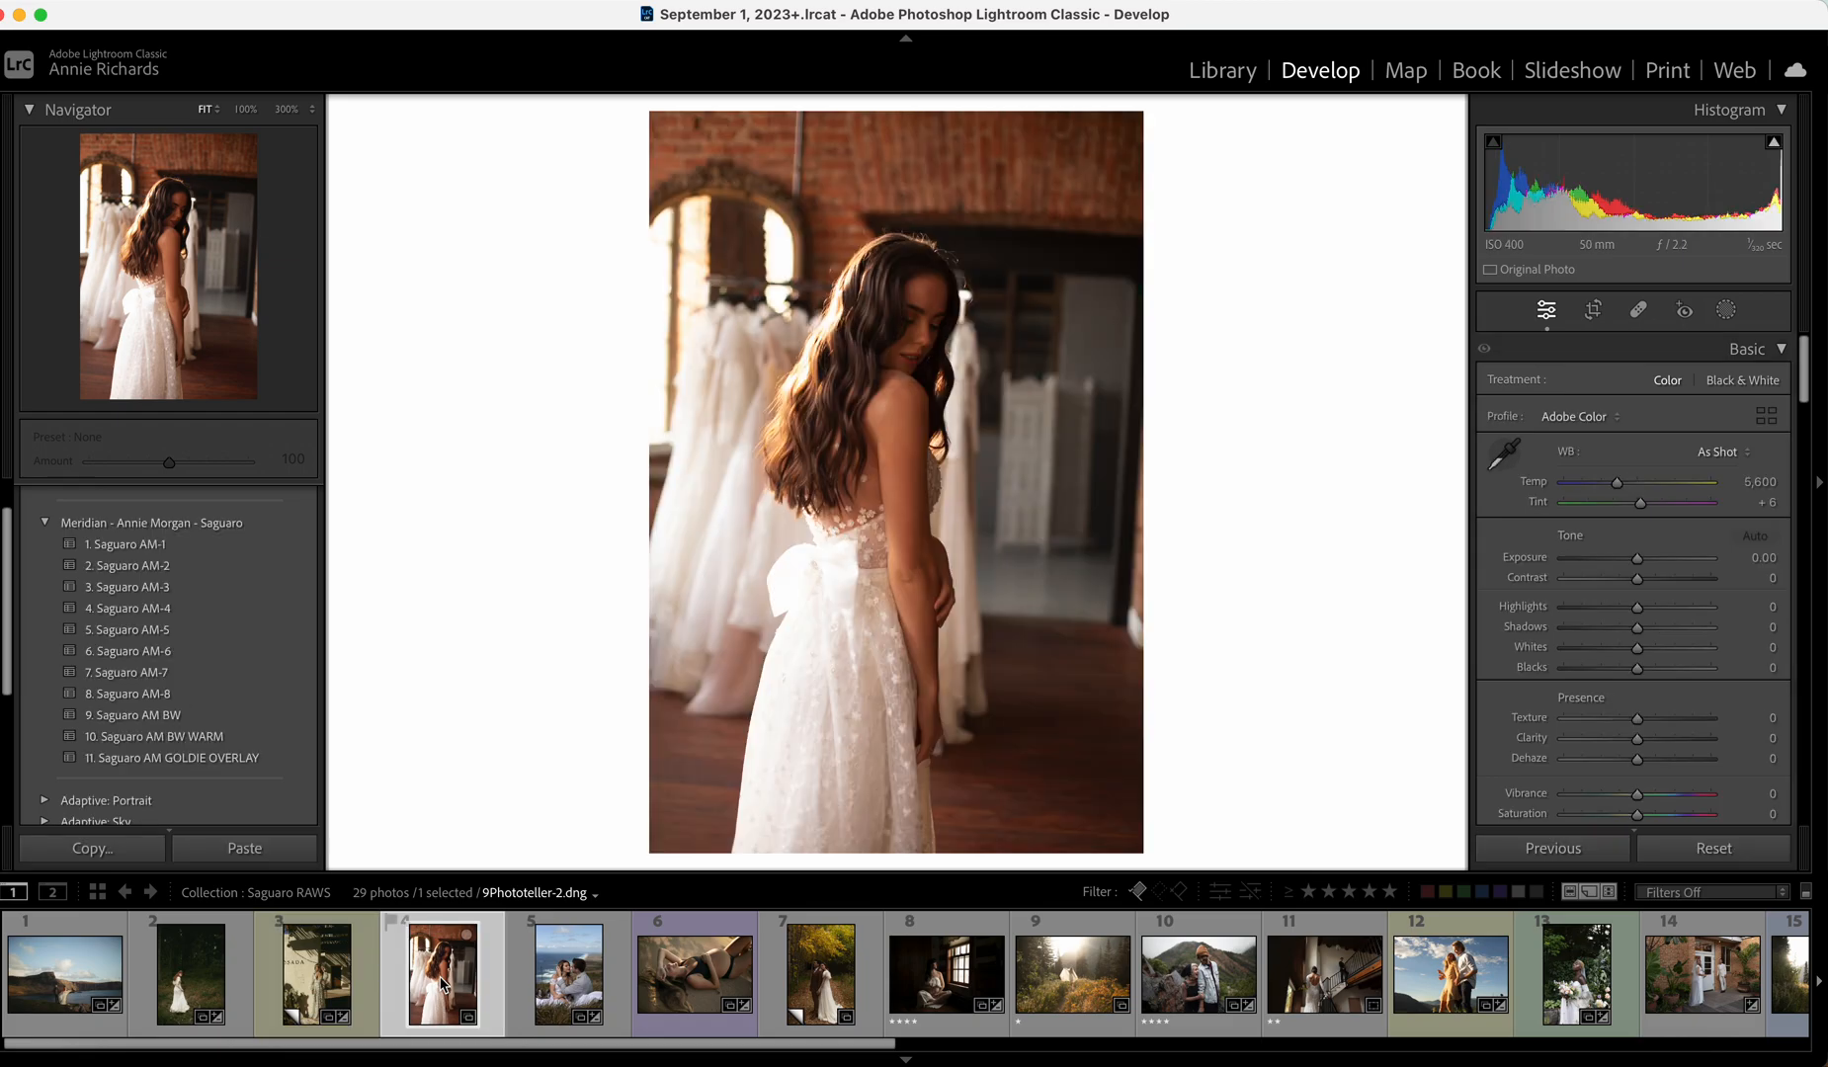
Straighten the photo to -1.98° and crop it tighter from the top.
click(1593, 312)
drag(1649, 456, 1644, 457)
drag(953, 201, 952, 215)
drag(966, 130, 965, 153)
drag(907, 302, 910, 413)
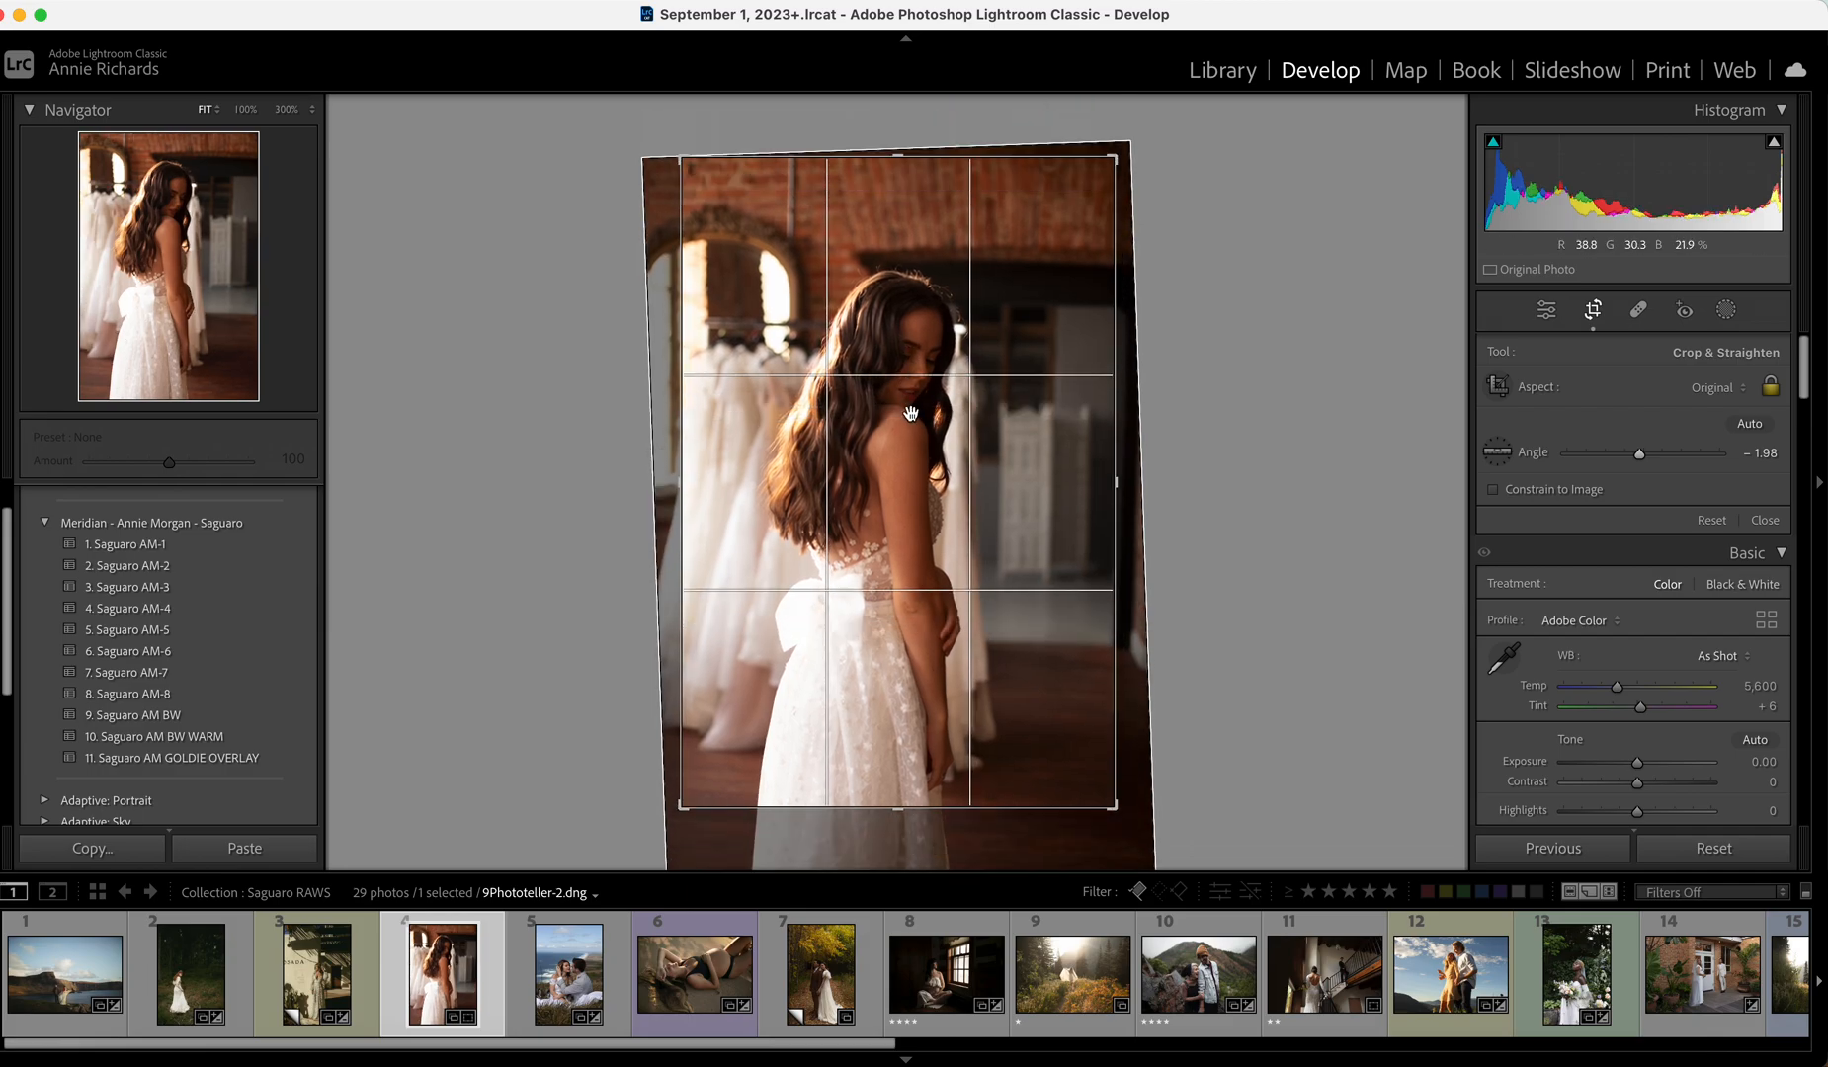
click(1765, 520)
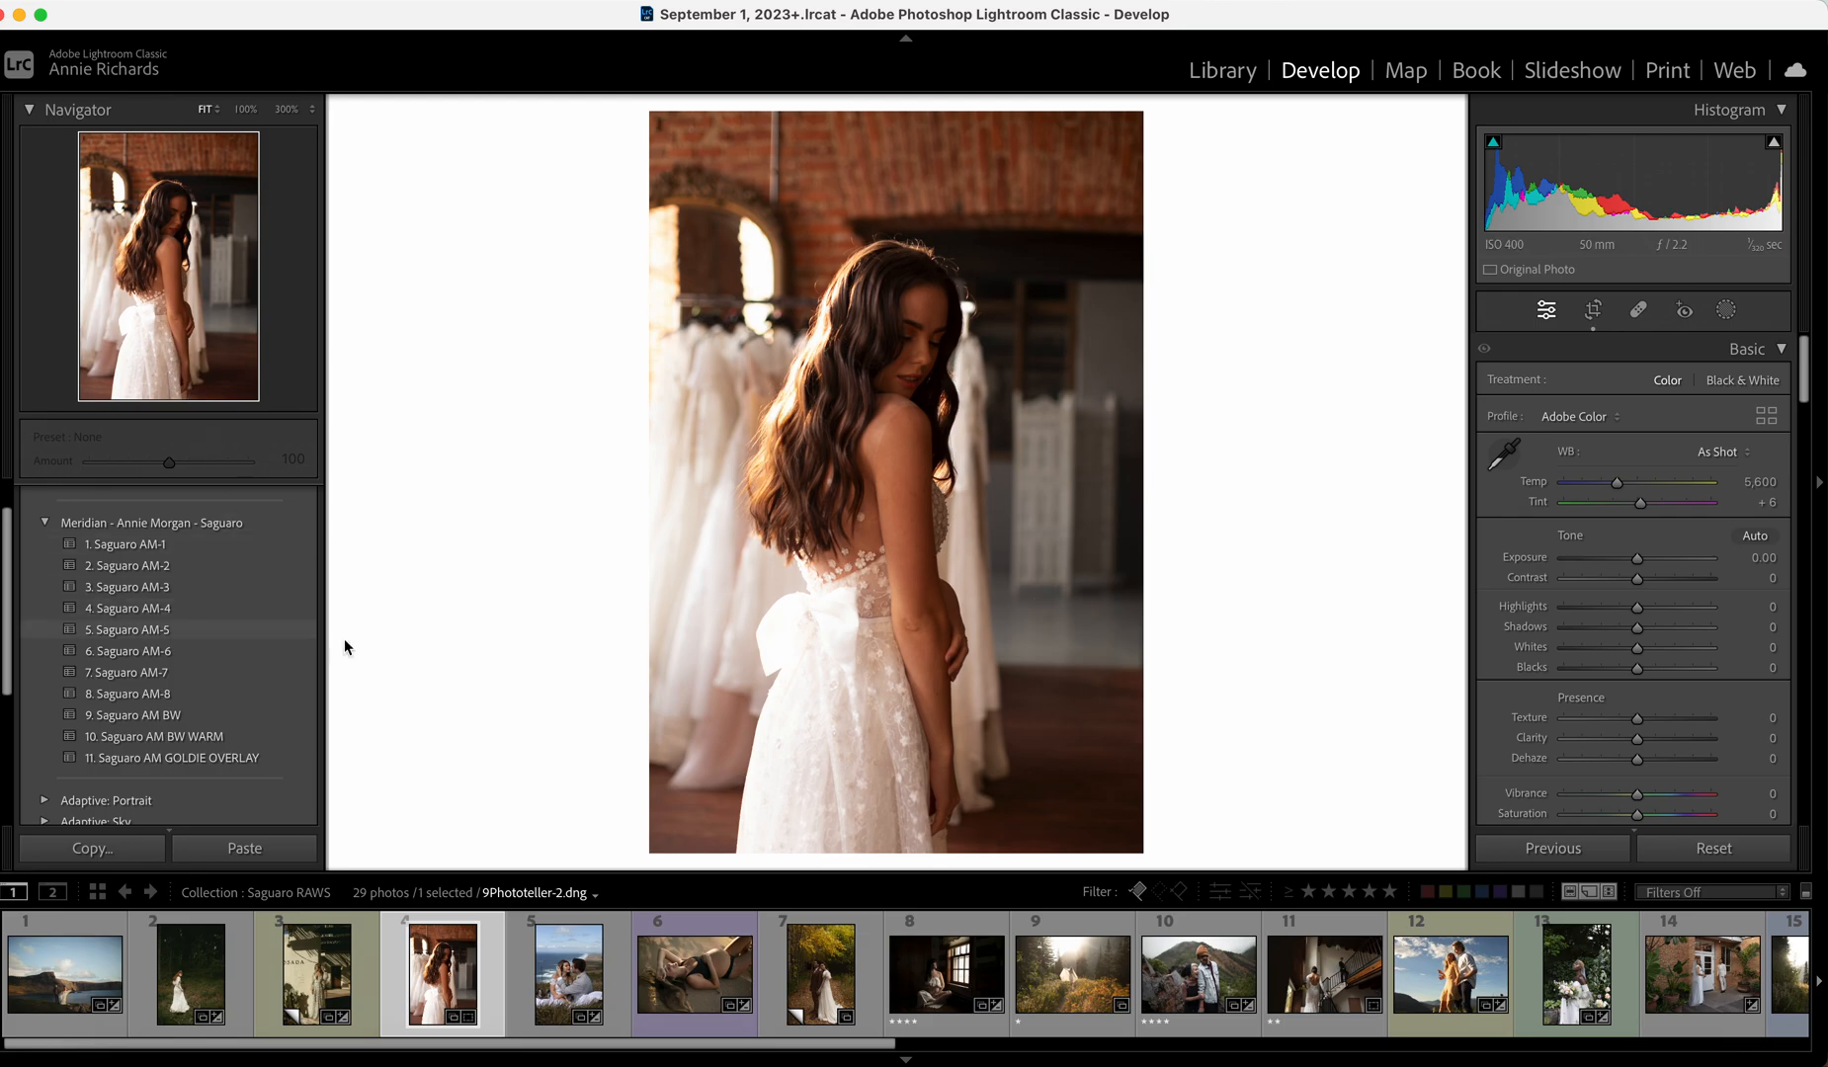
Apply Saguaro AM BW WARM, trim the crop's bottom and set Exposure to +0.25.
click(285, 736)
drag(1637, 558, 1642, 563)
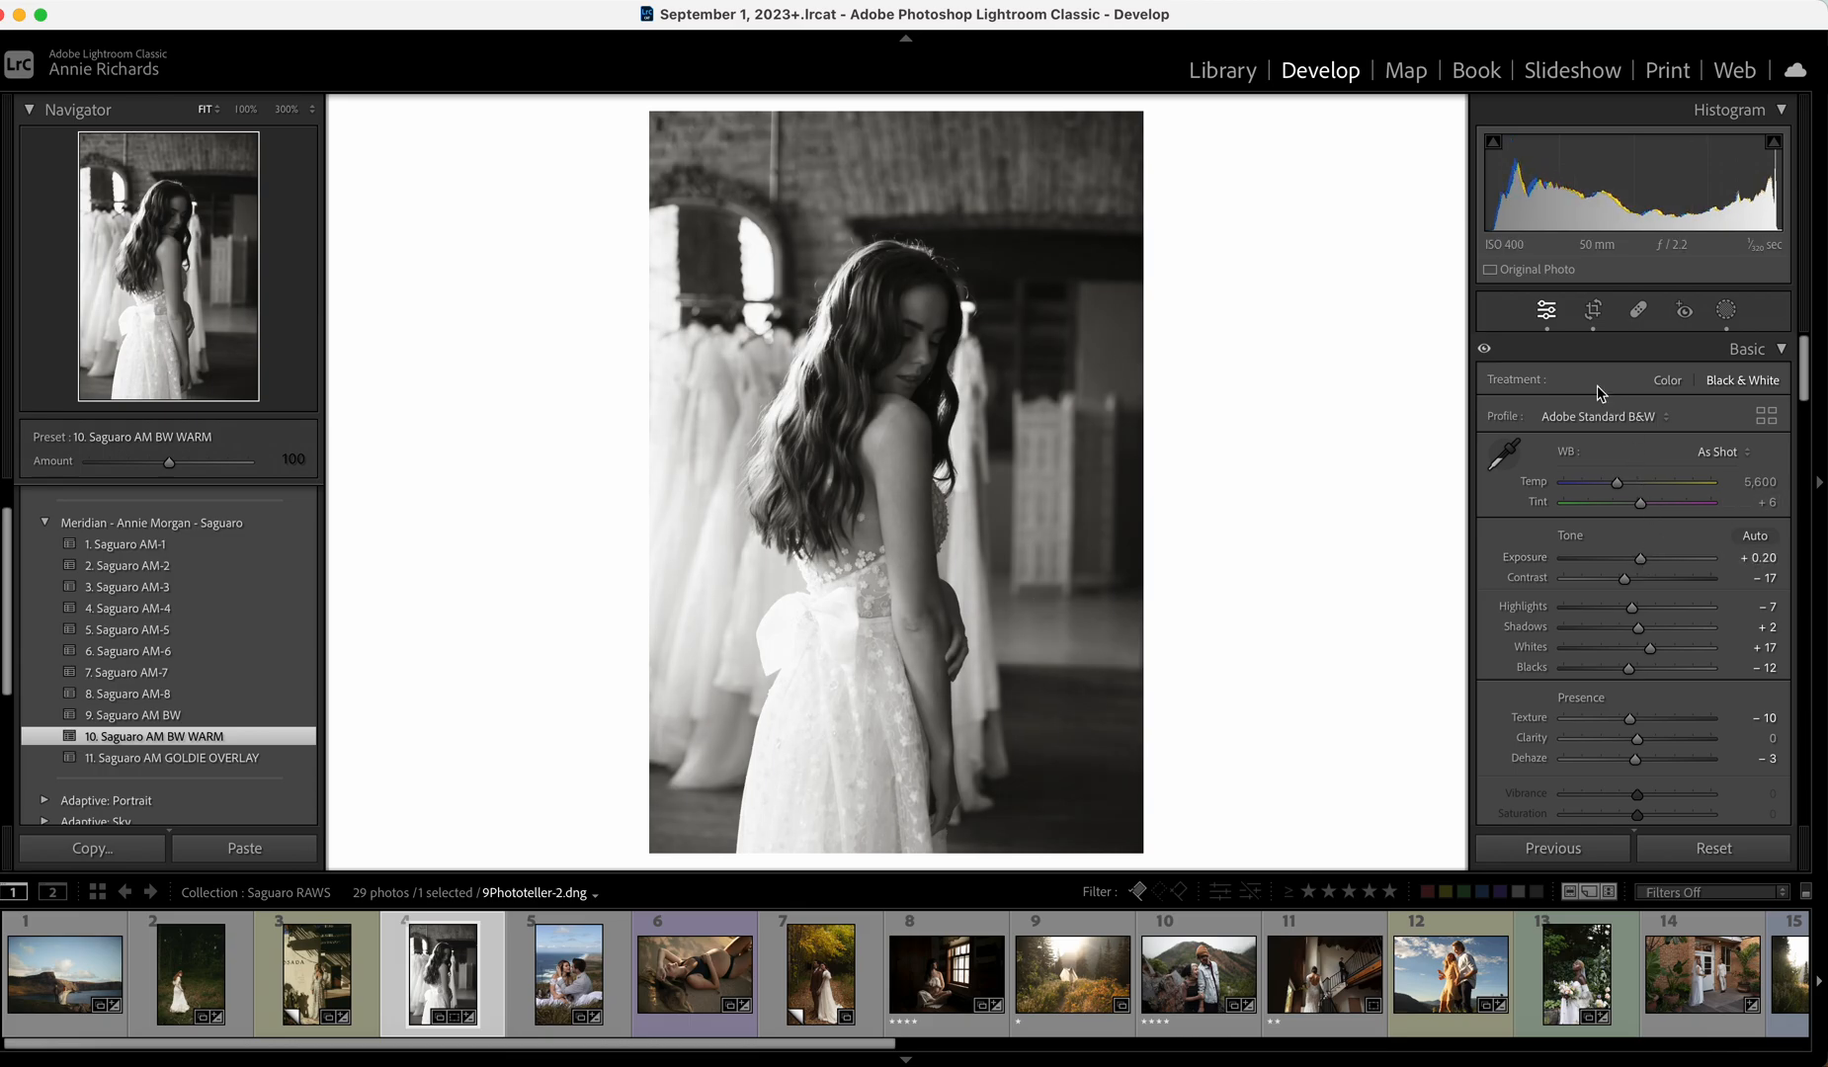
click(1593, 309)
drag(1013, 801, 993, 784)
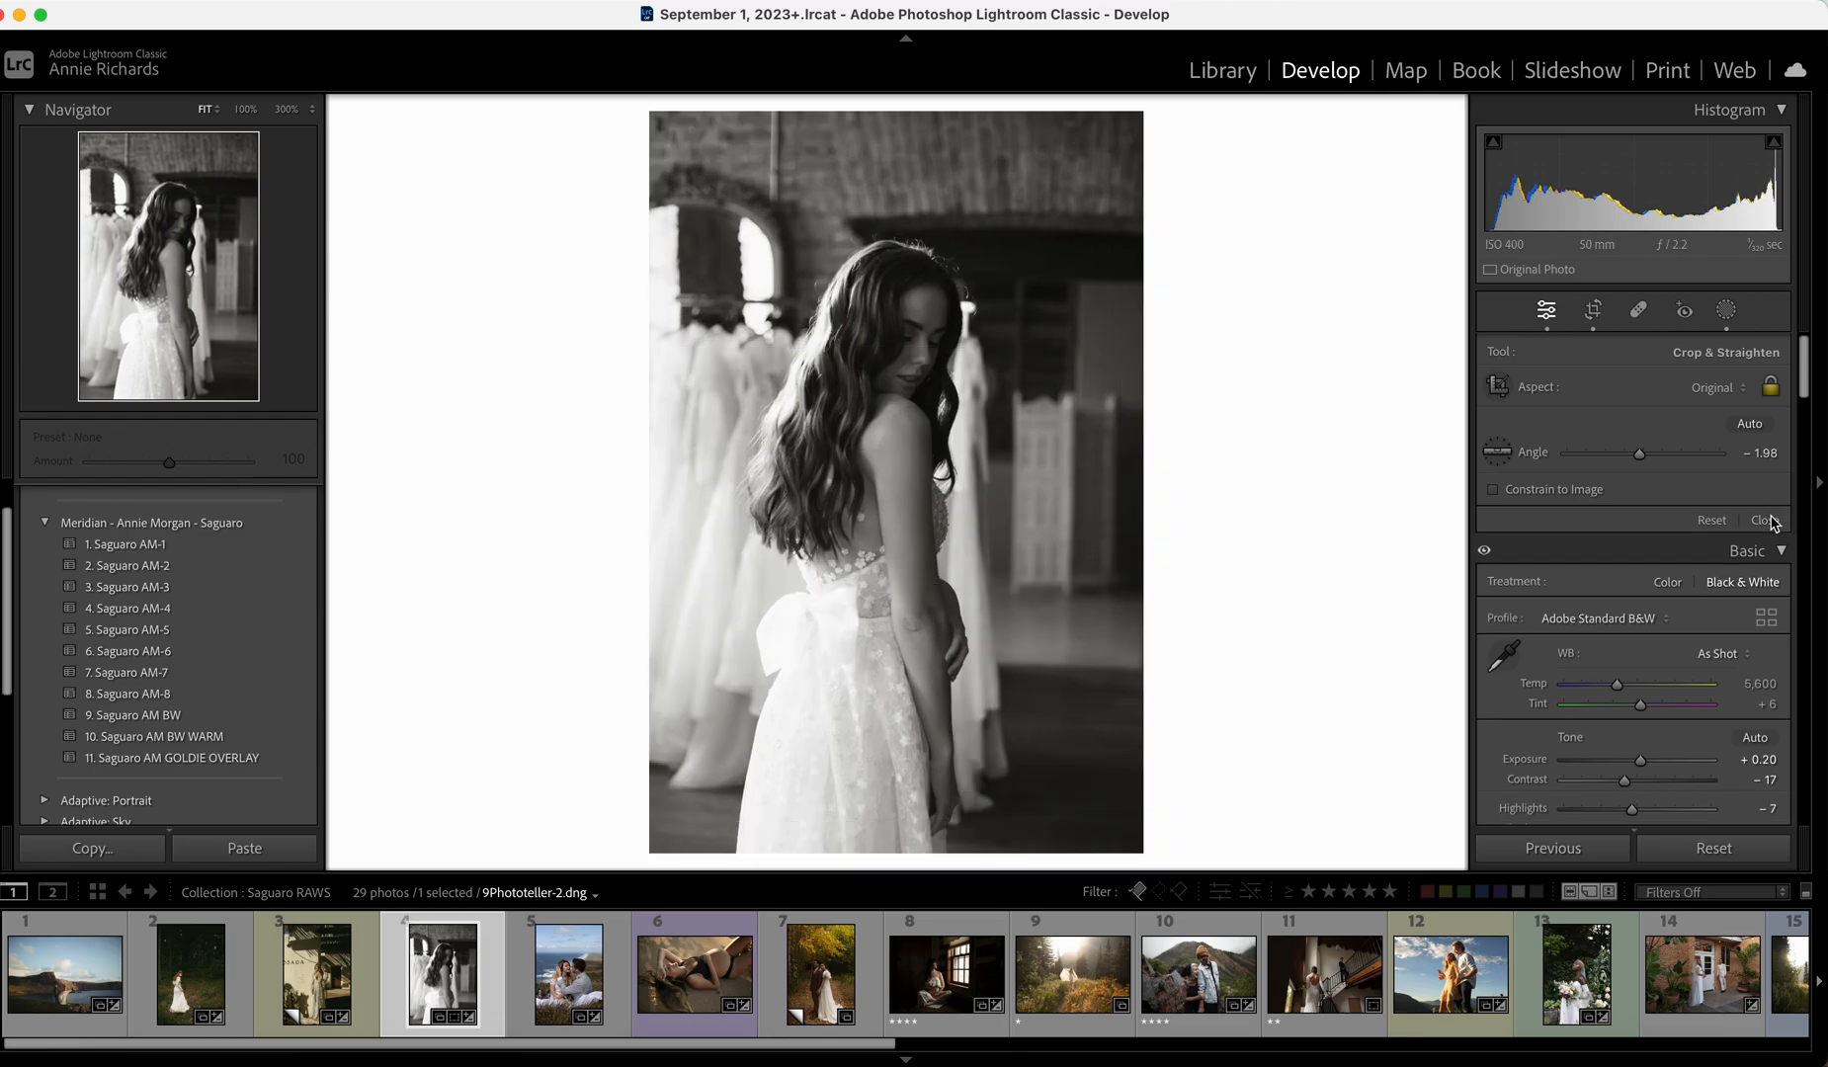
click(1767, 520)
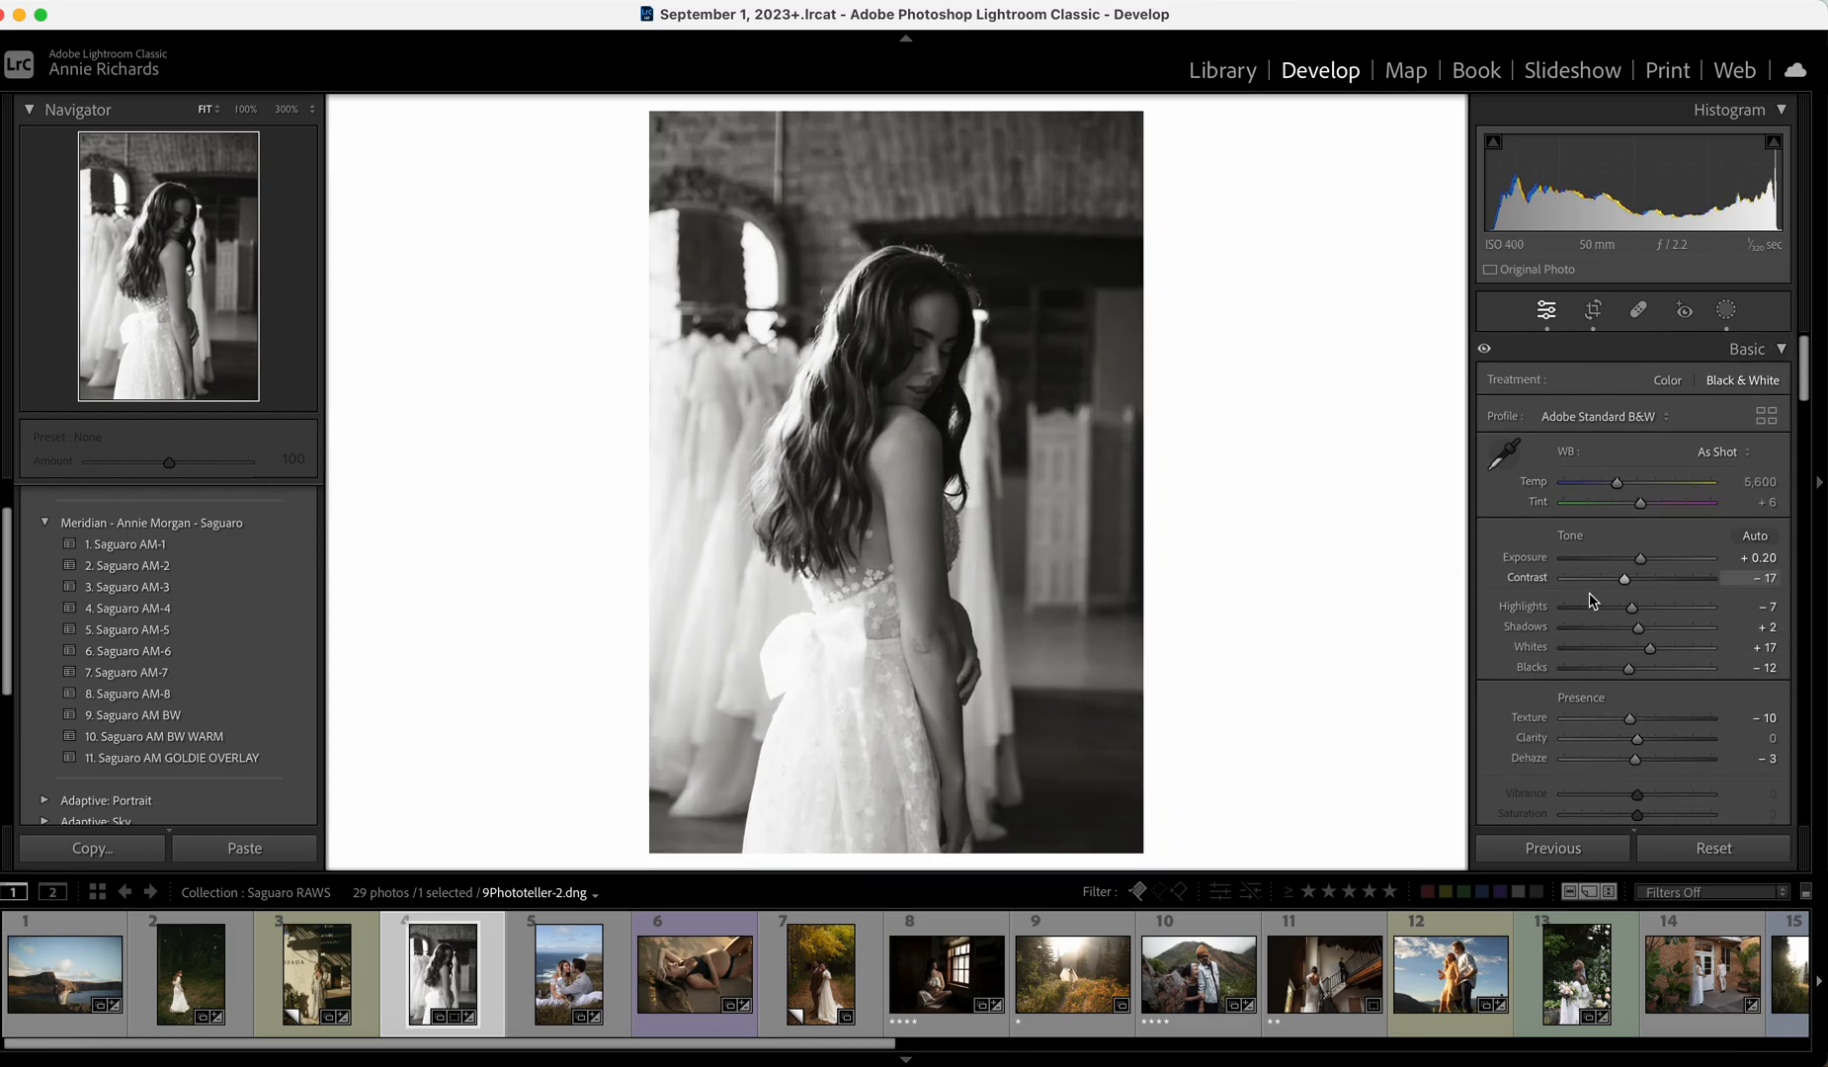
drag(1639, 559, 1641, 563)
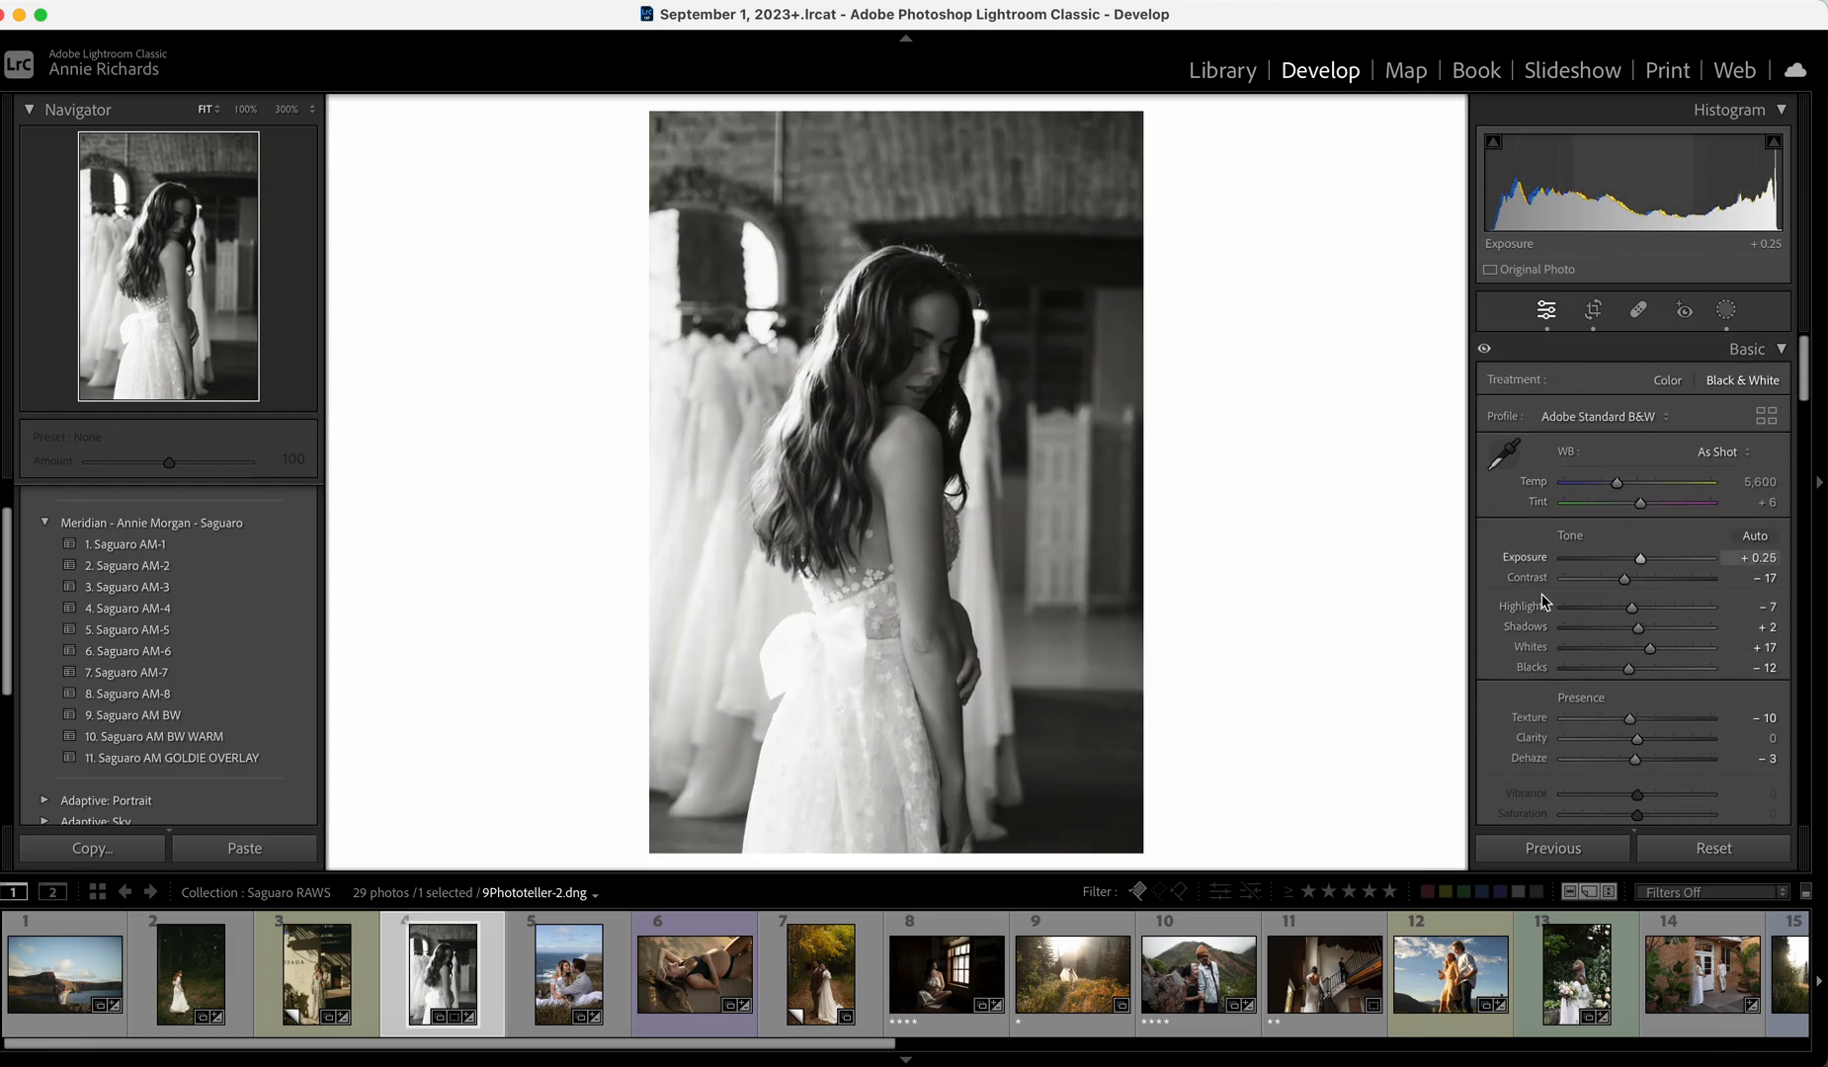
click(564, 981)
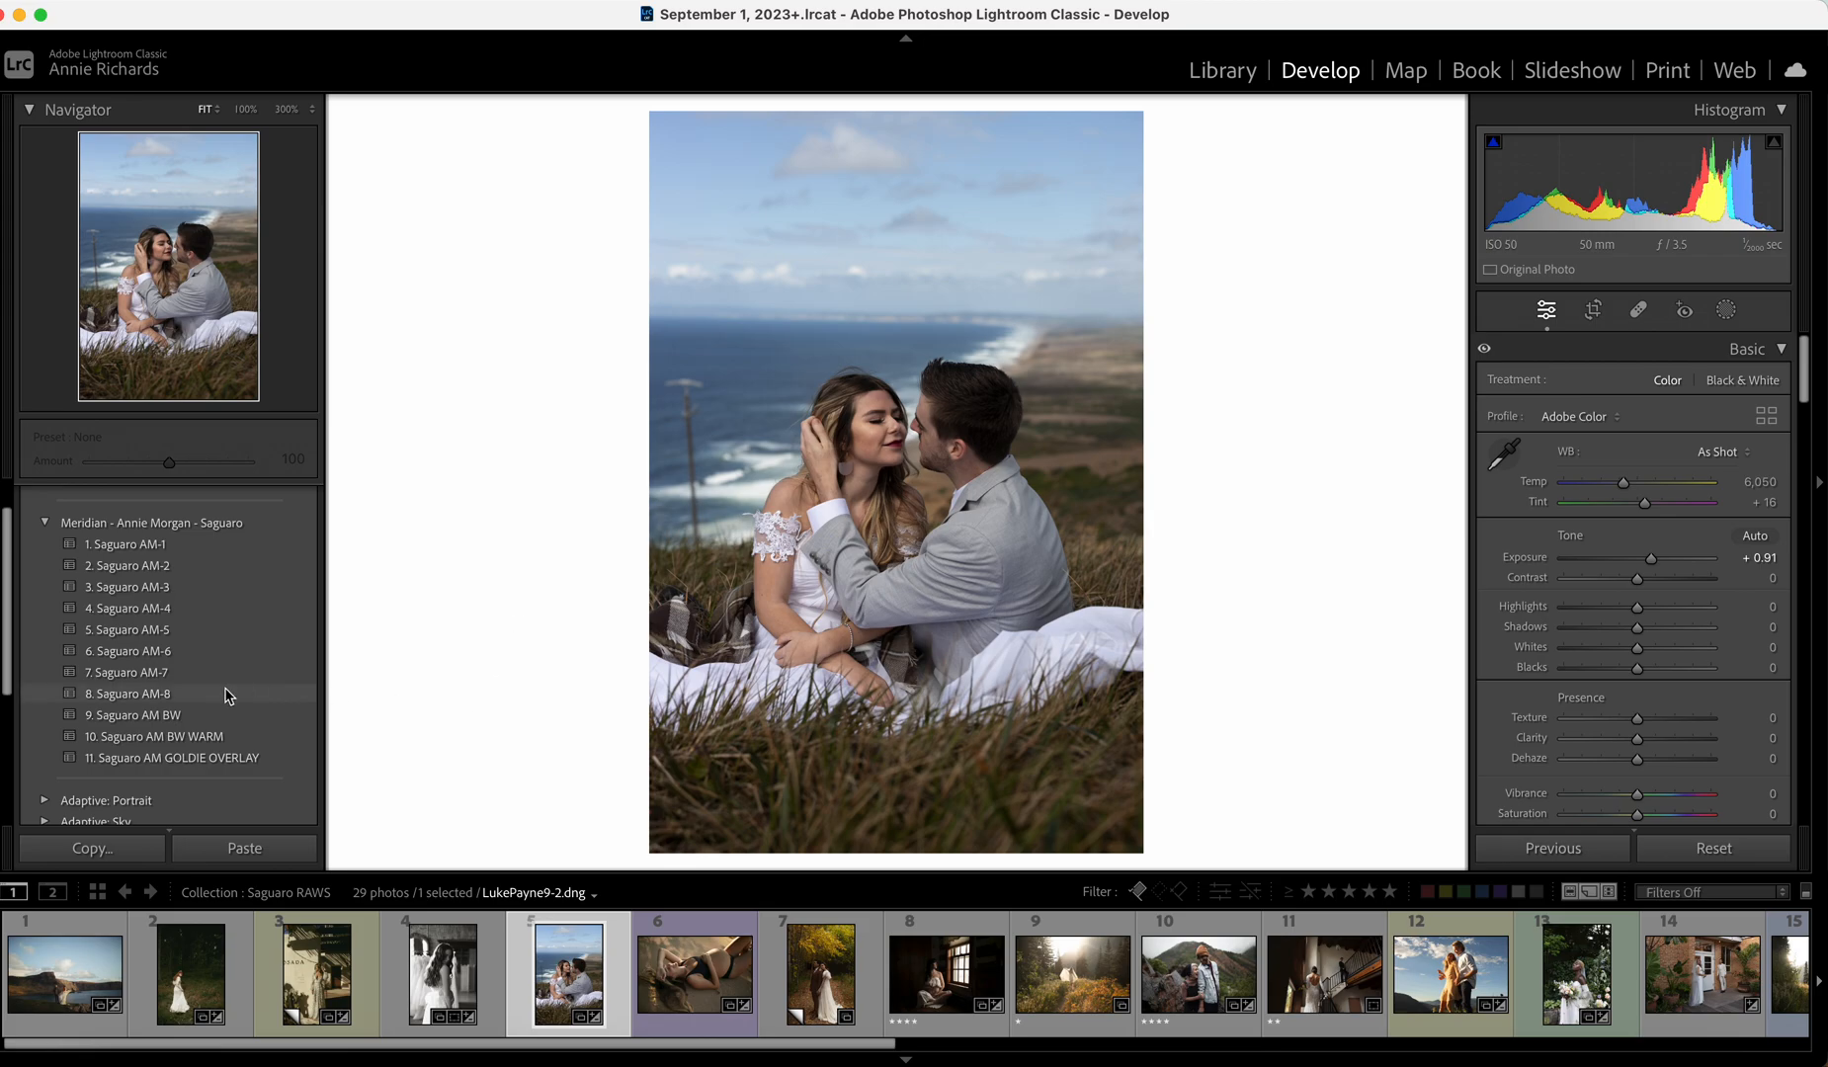
Apply Saguaro AM-2, ease the exposure down and set Tint to -1.
click(191, 565)
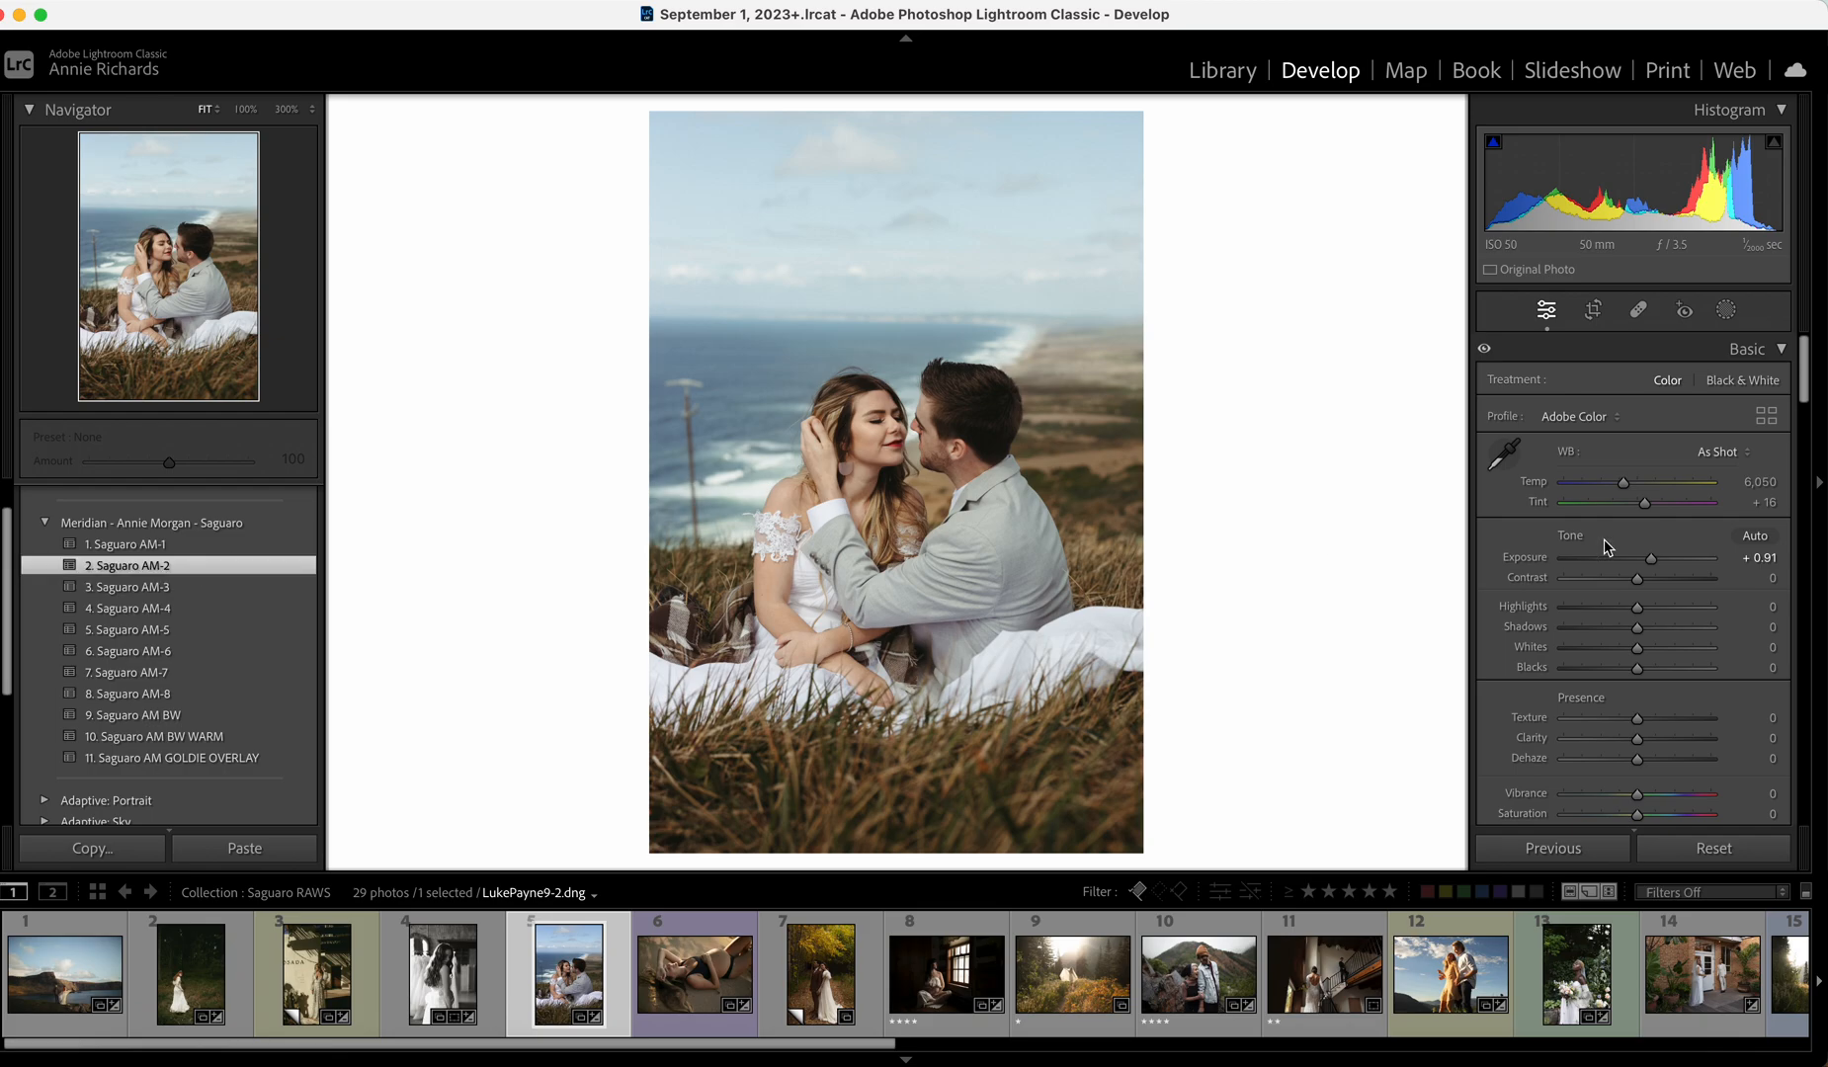
drag(1650, 559, 1647, 563)
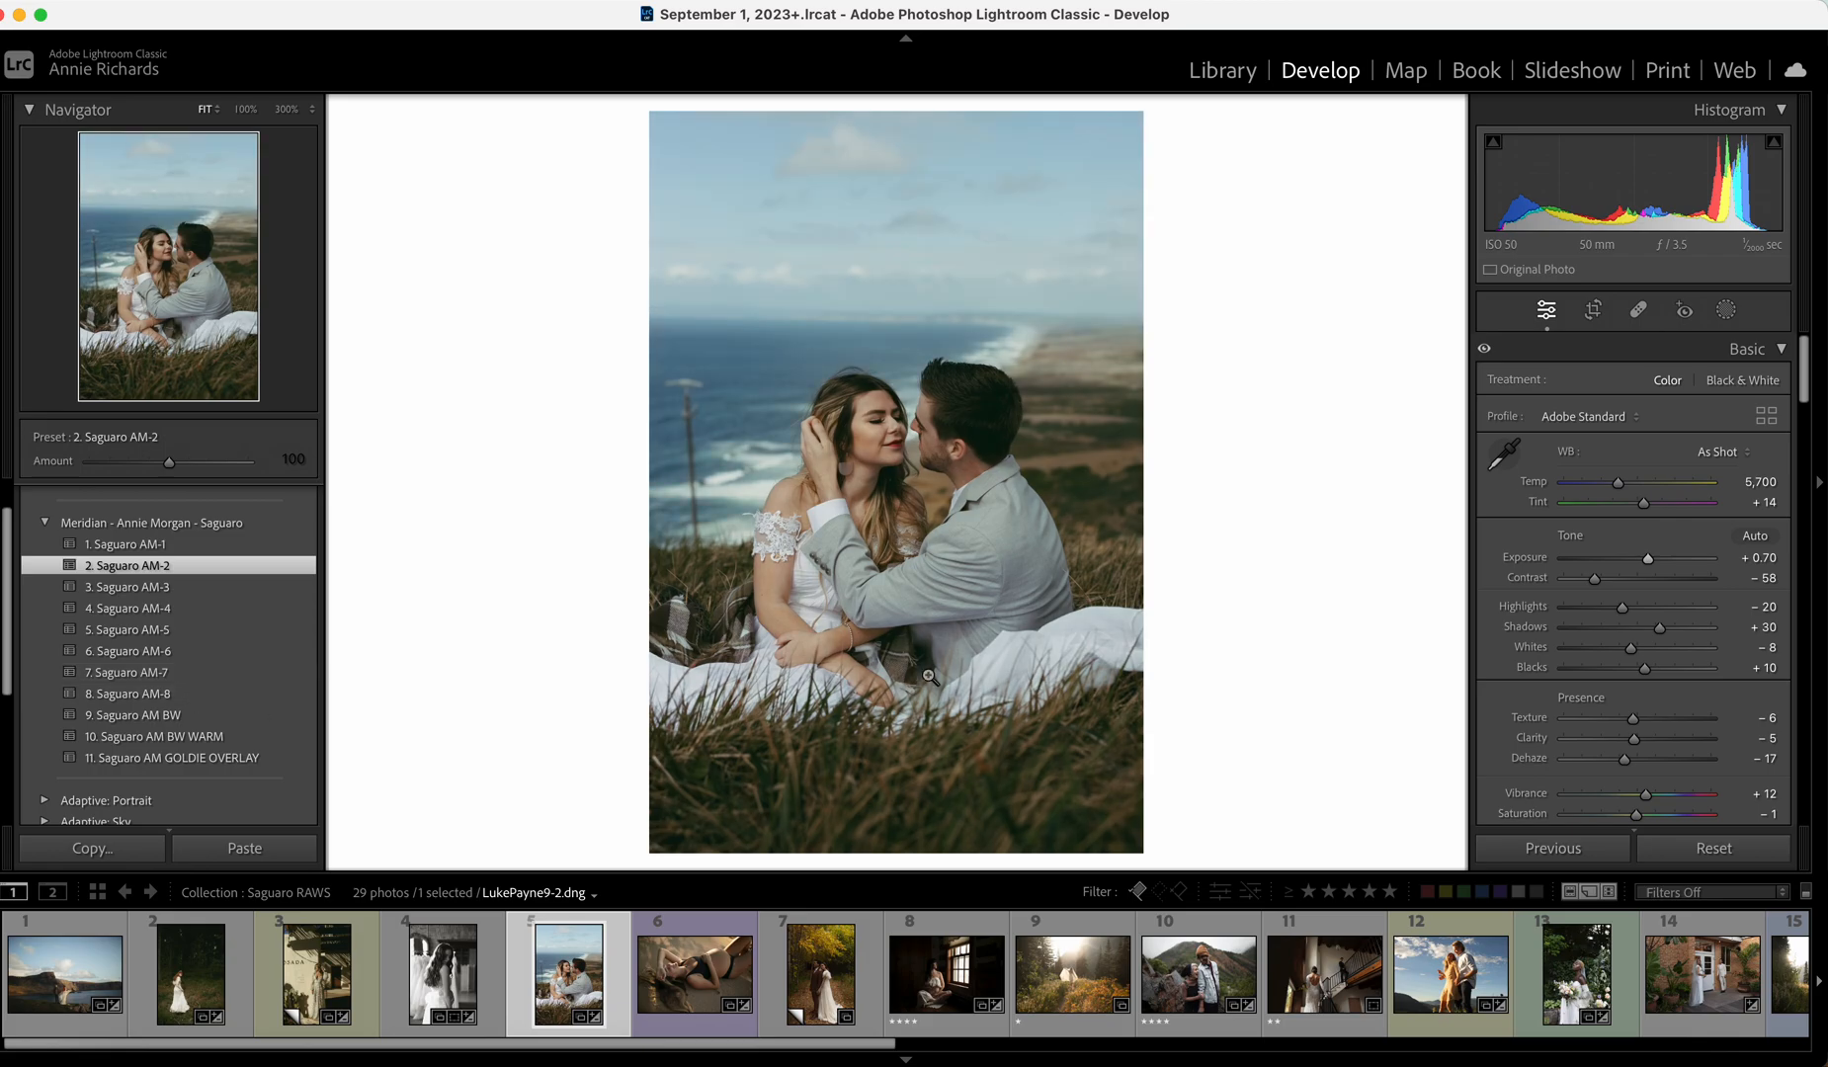
drag(1644, 504, 1621, 488)
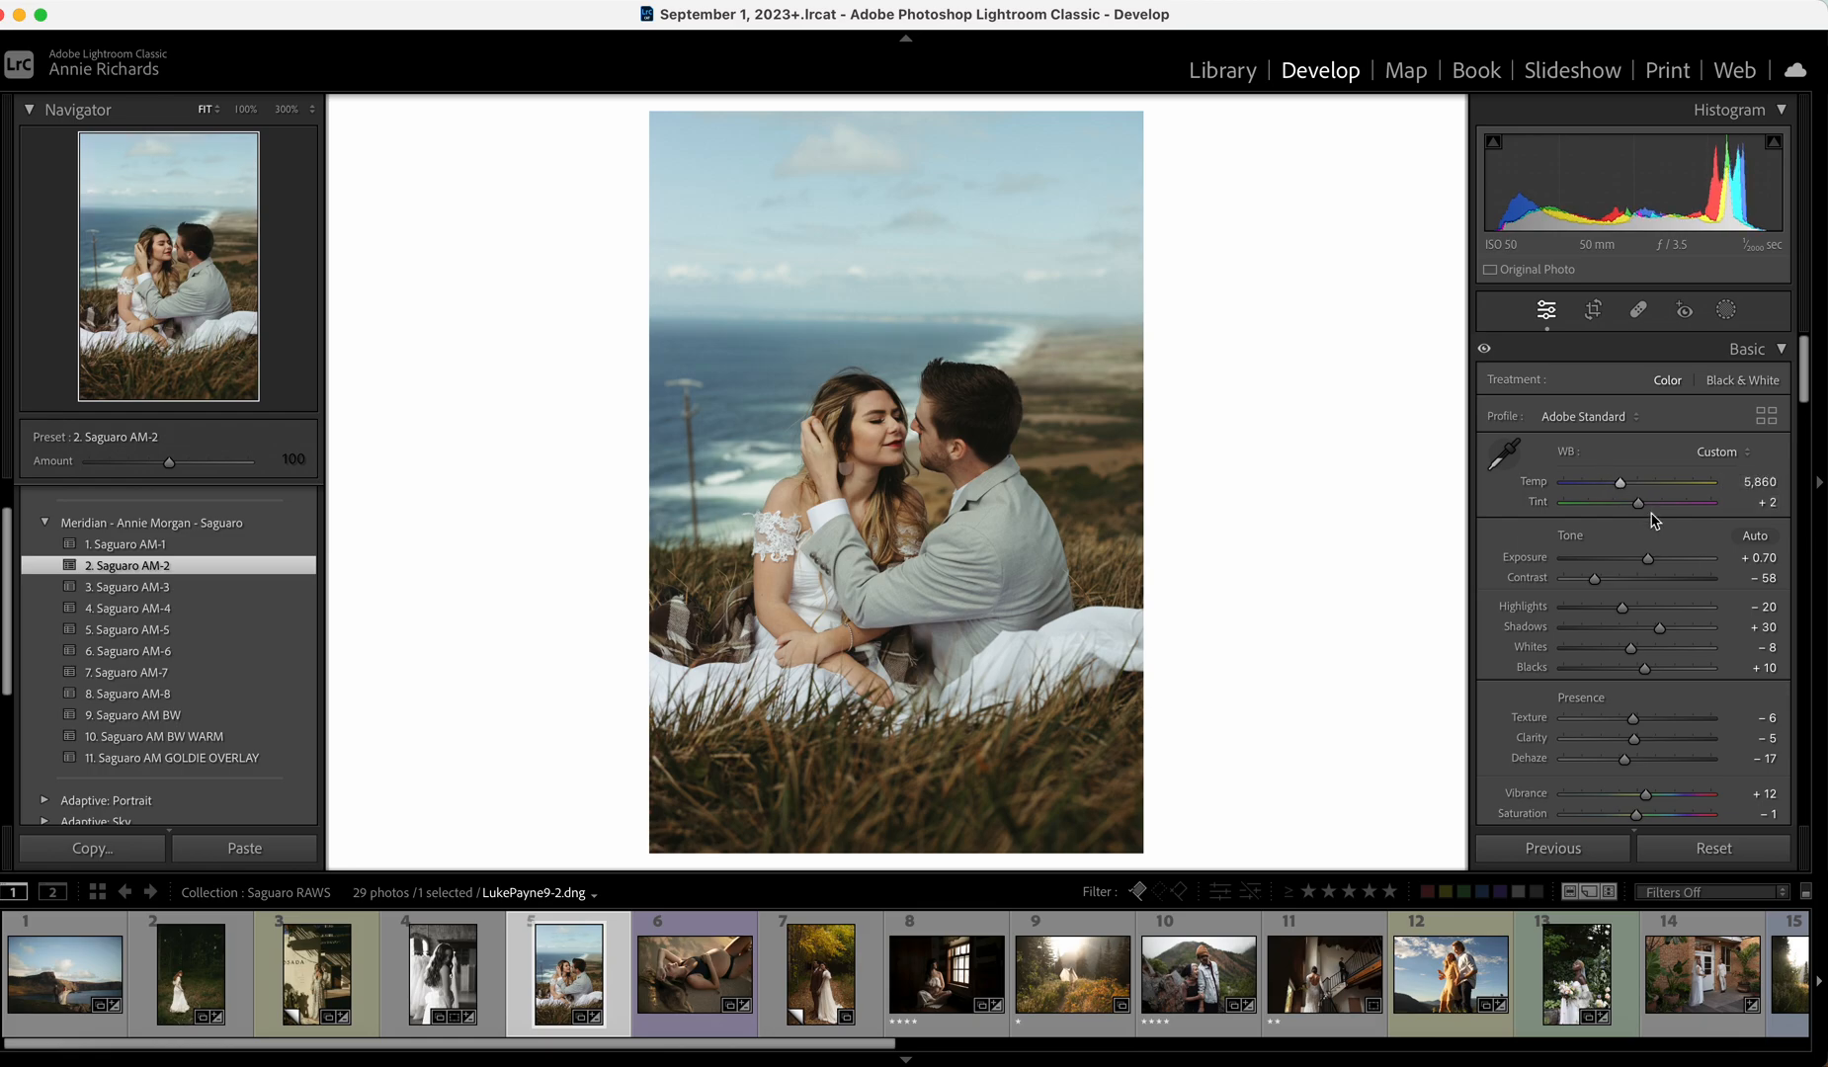
Set Texture -16, Dehaze -18 and Vibrance +24, and lower Clarity.
click(1610, 721)
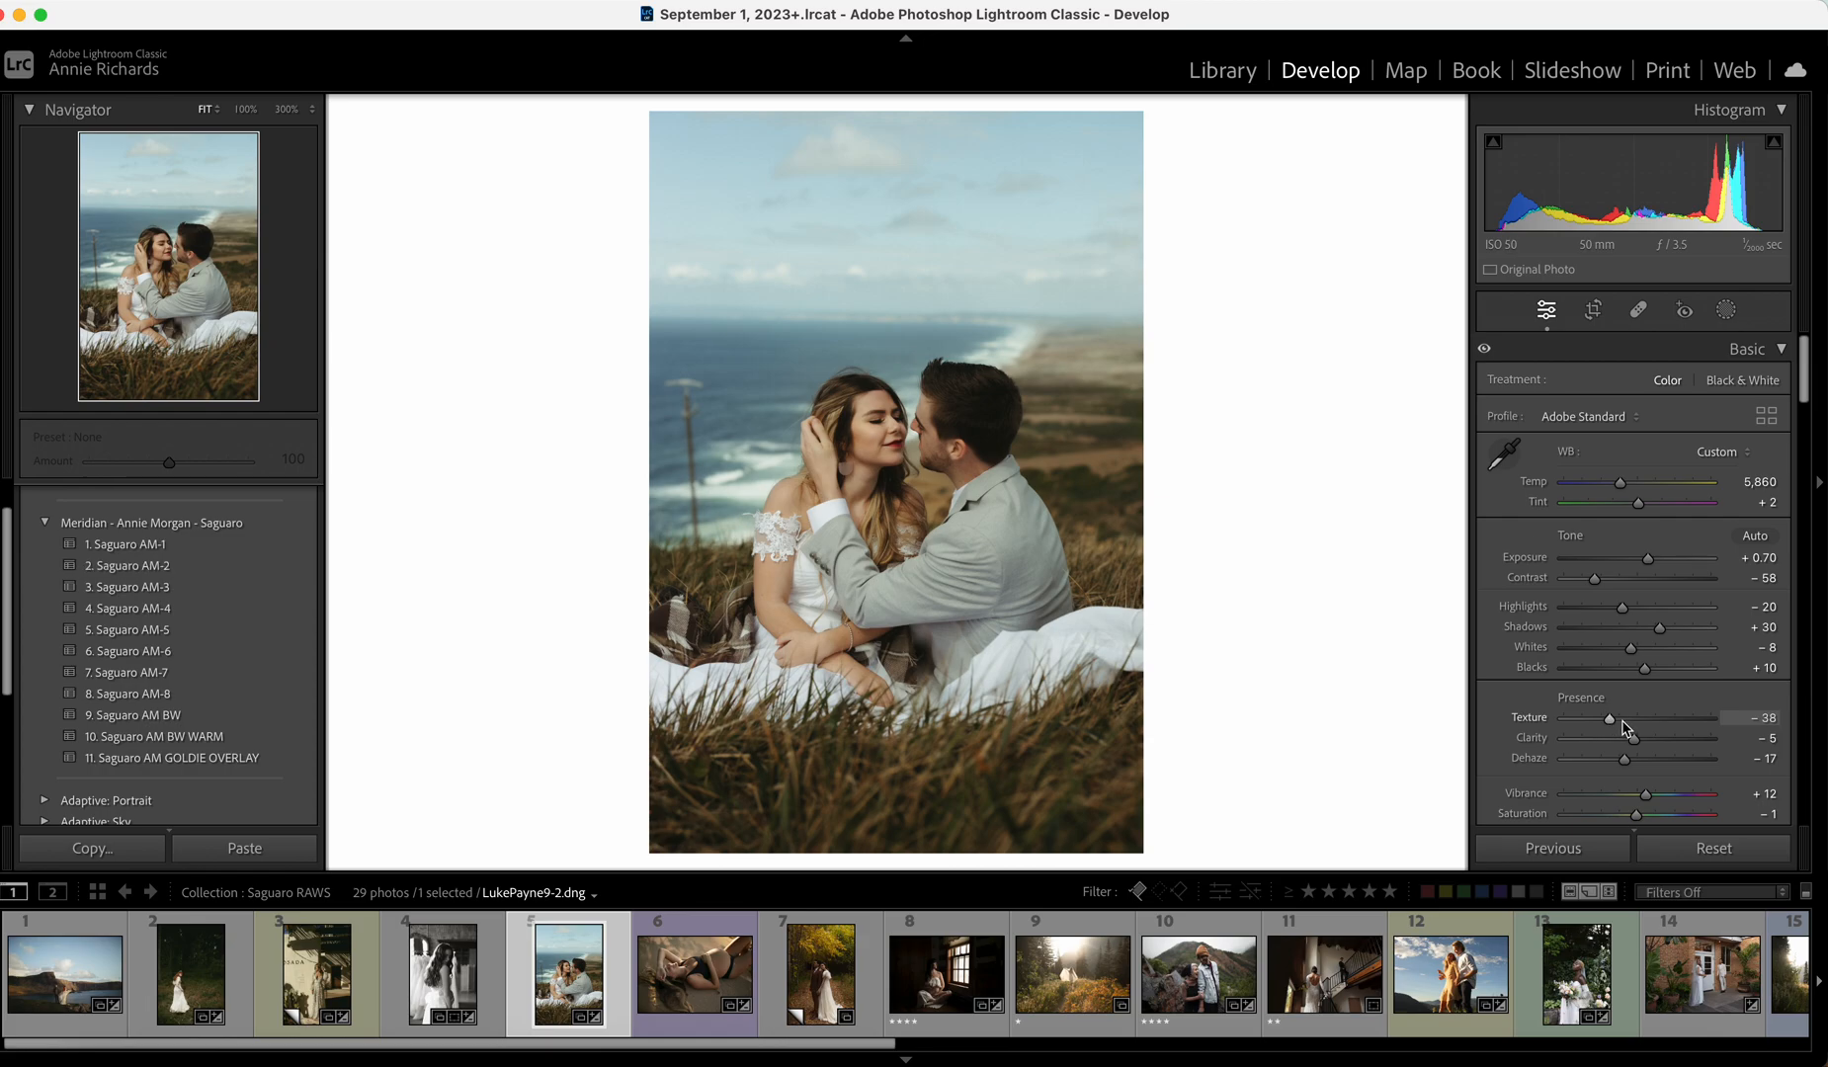
click(1623, 719)
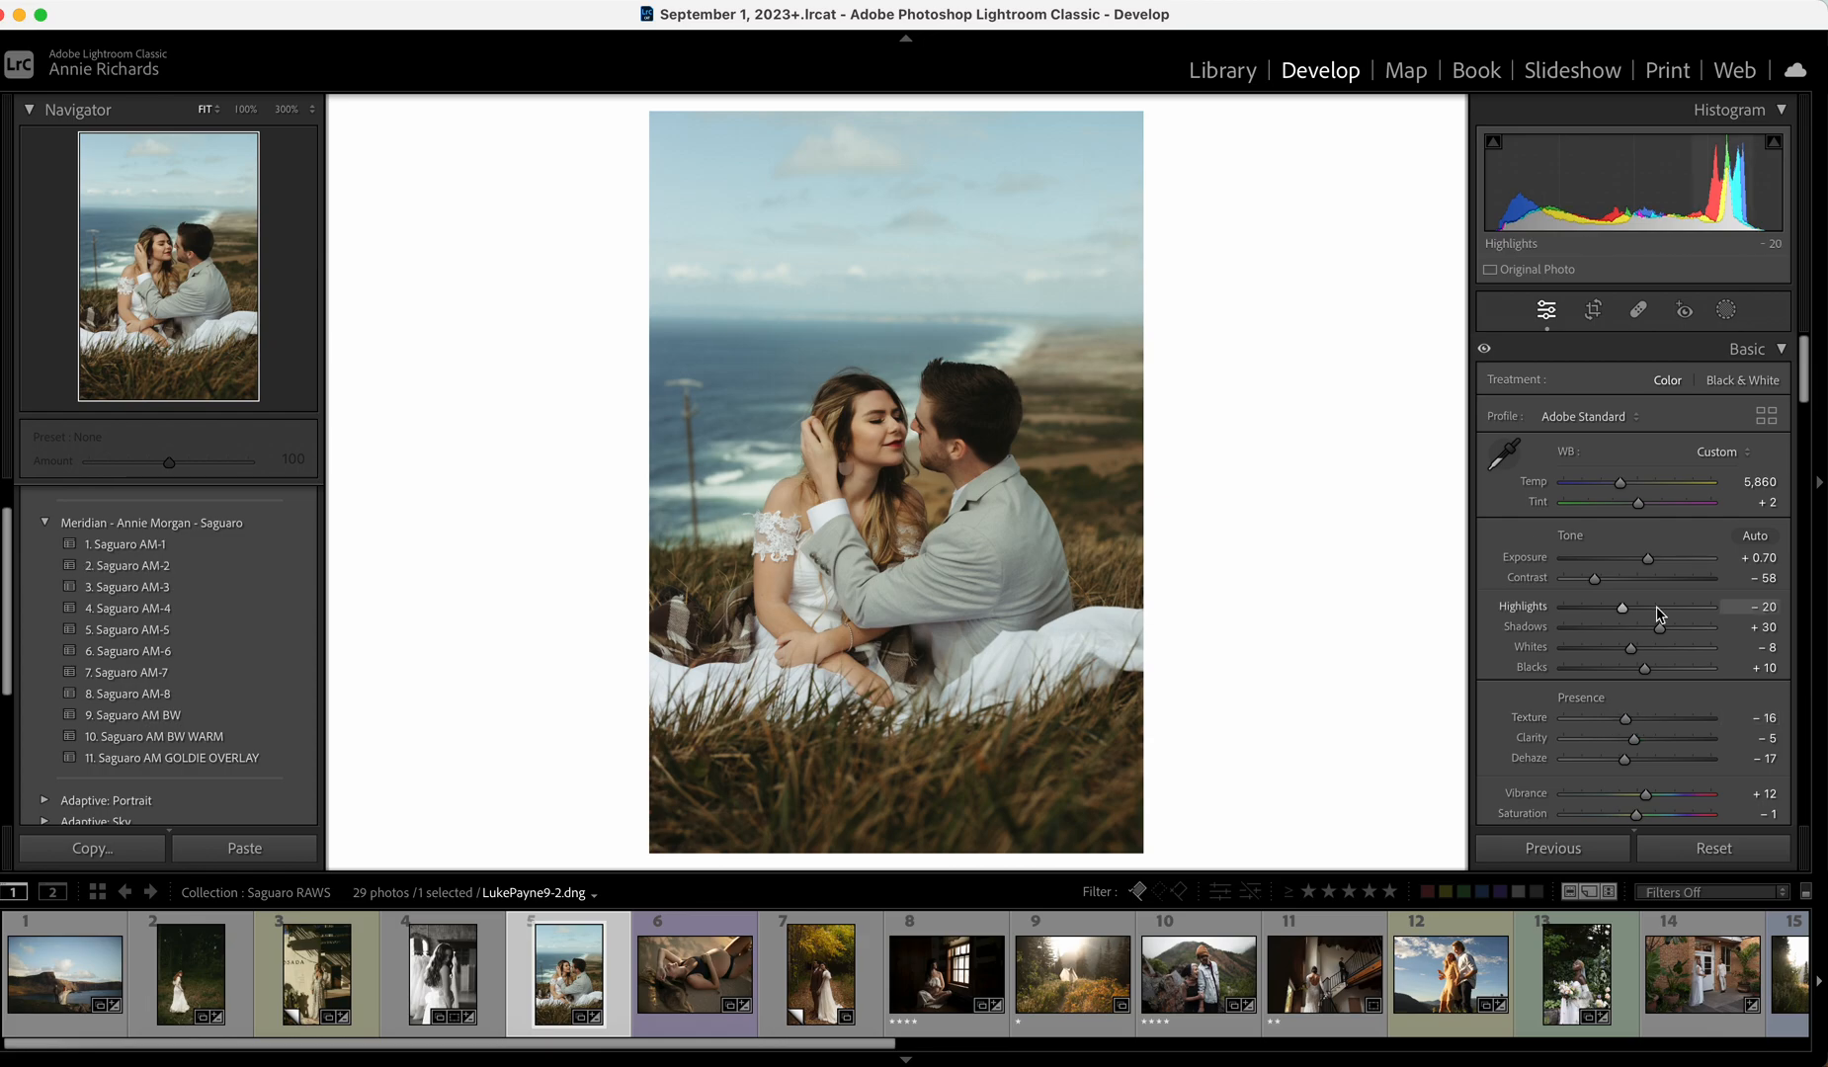
click(1626, 761)
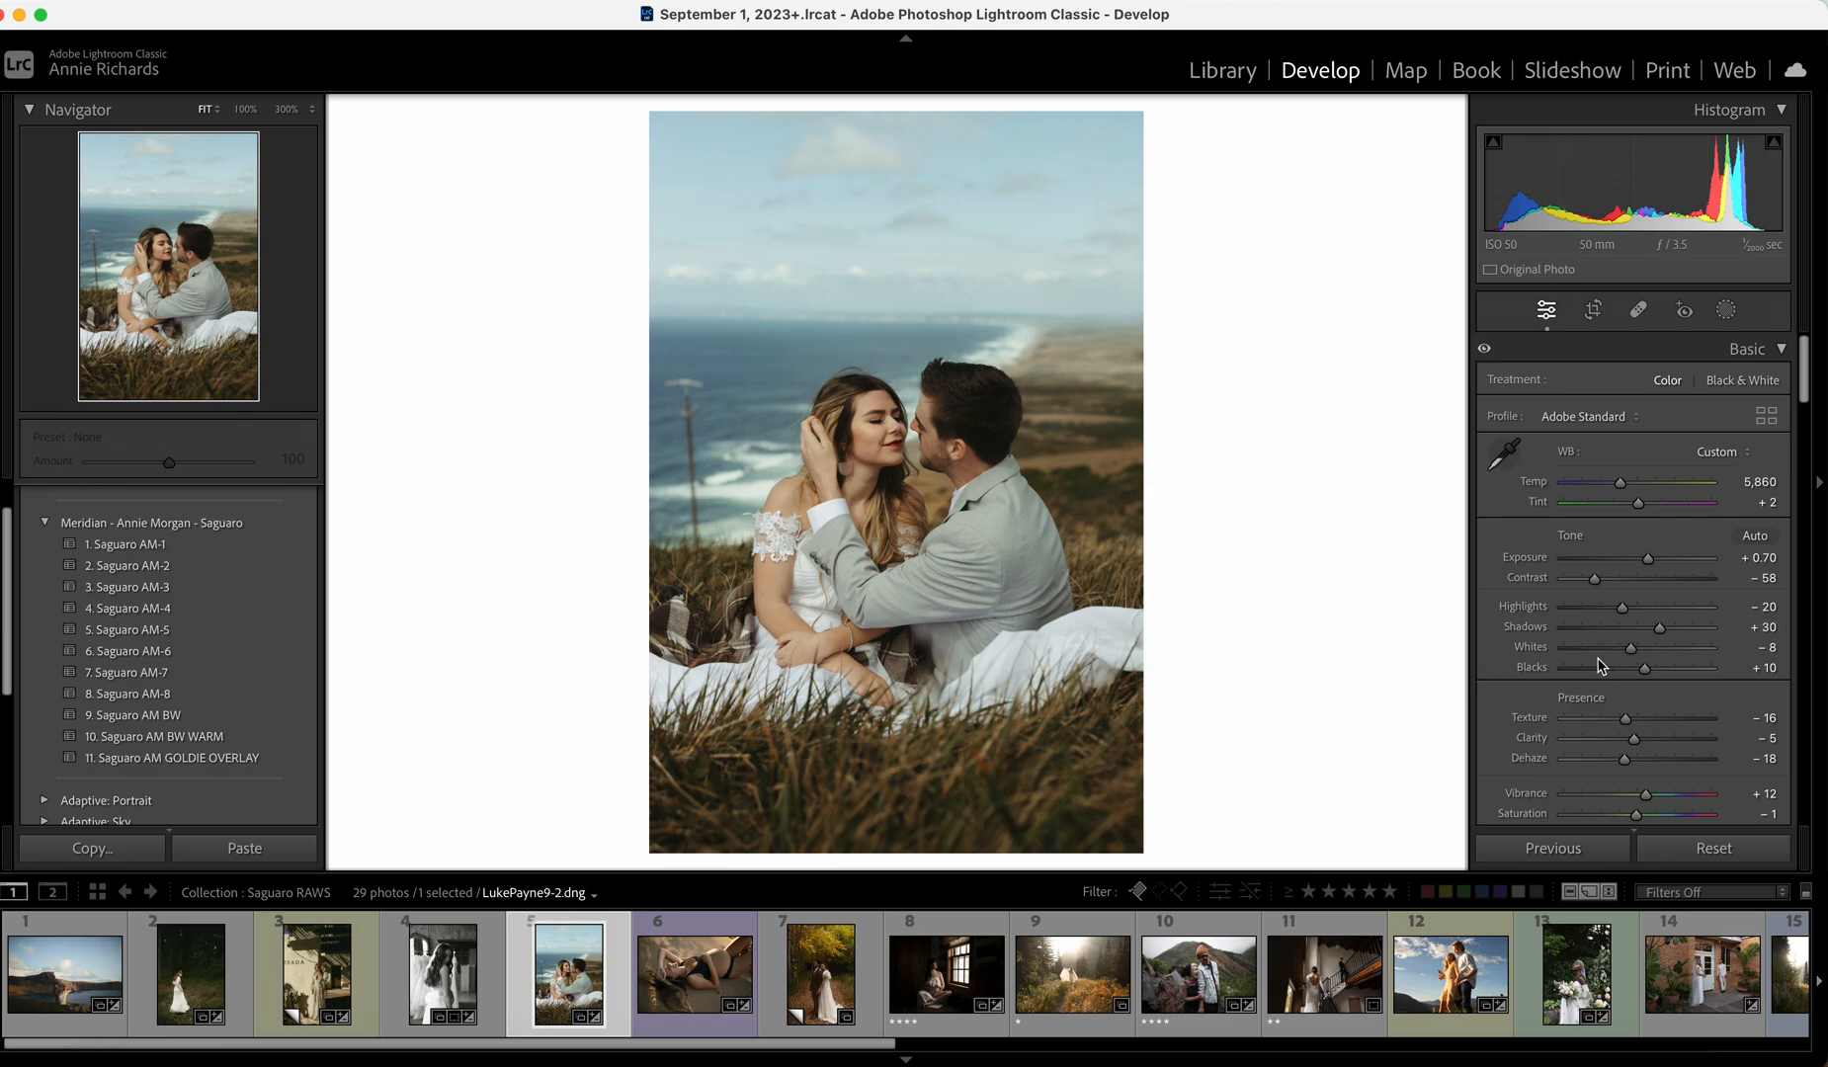
click(1653, 796)
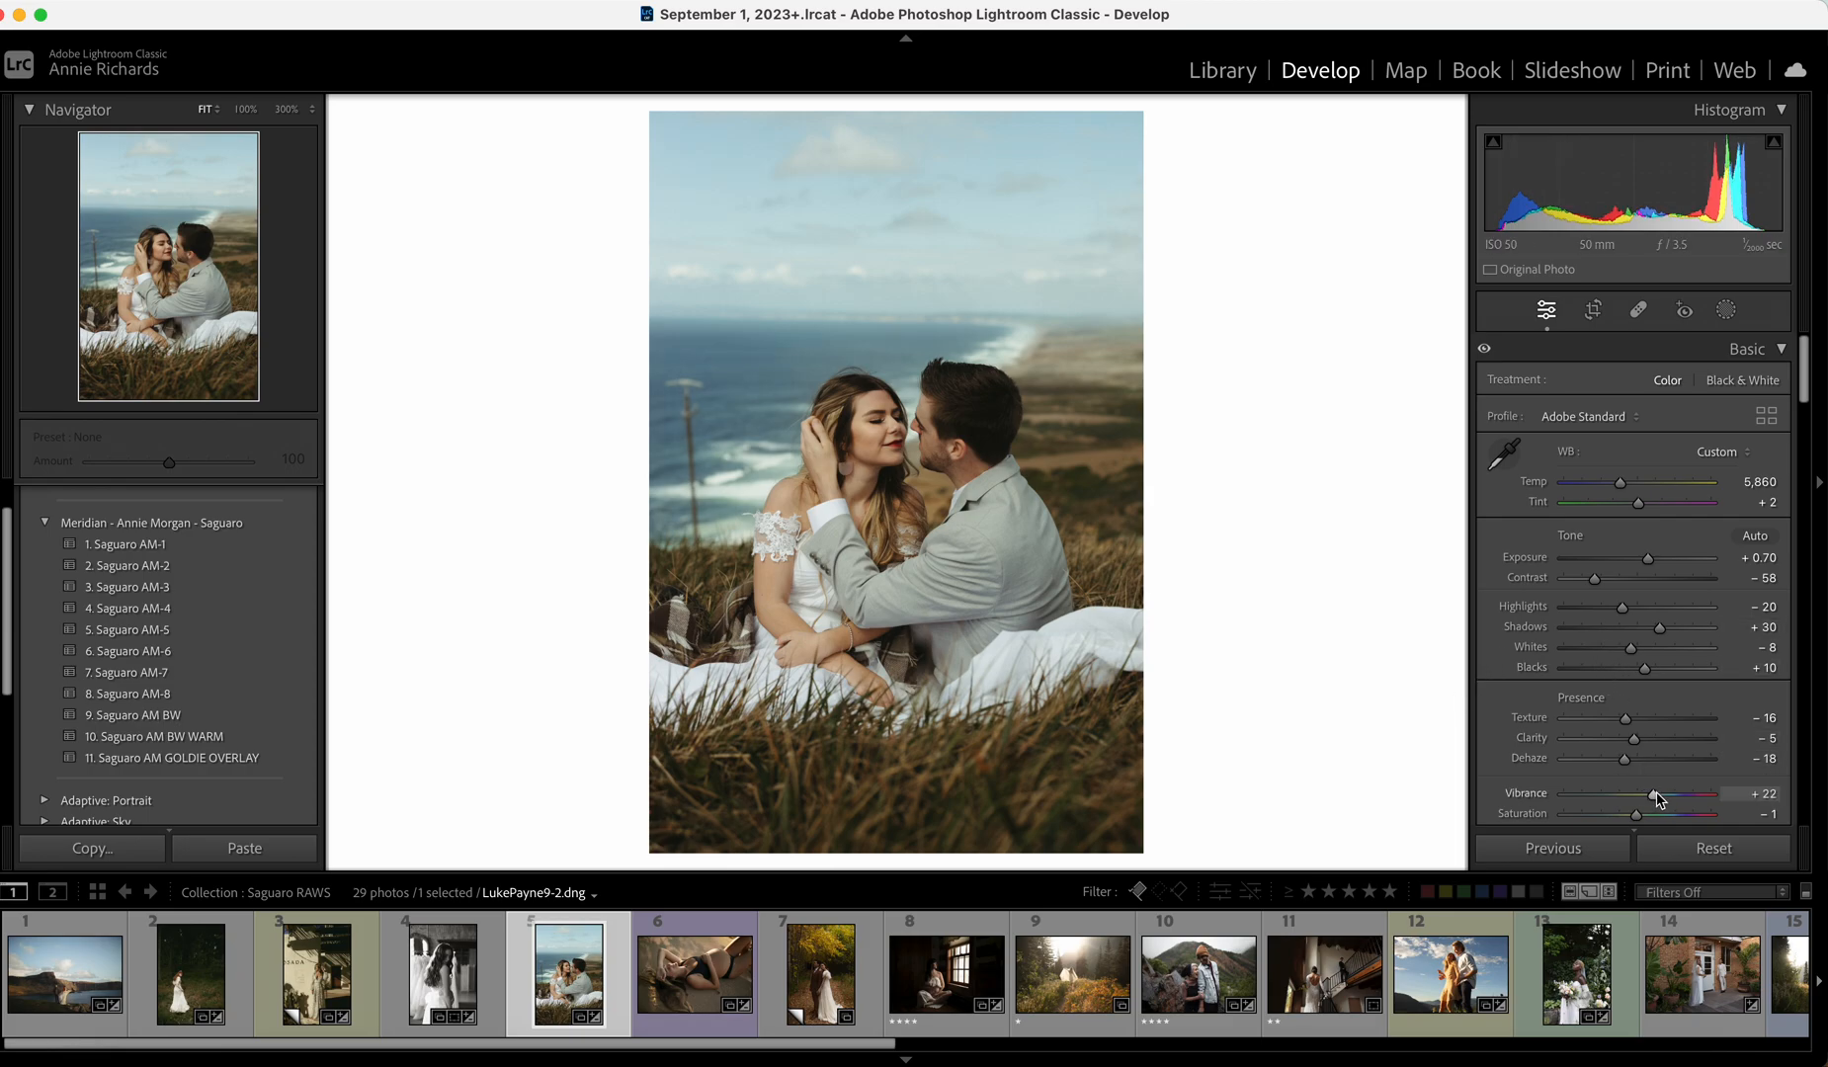
drag(1657, 797, 1659, 798)
drag(1617, 744, 1628, 745)
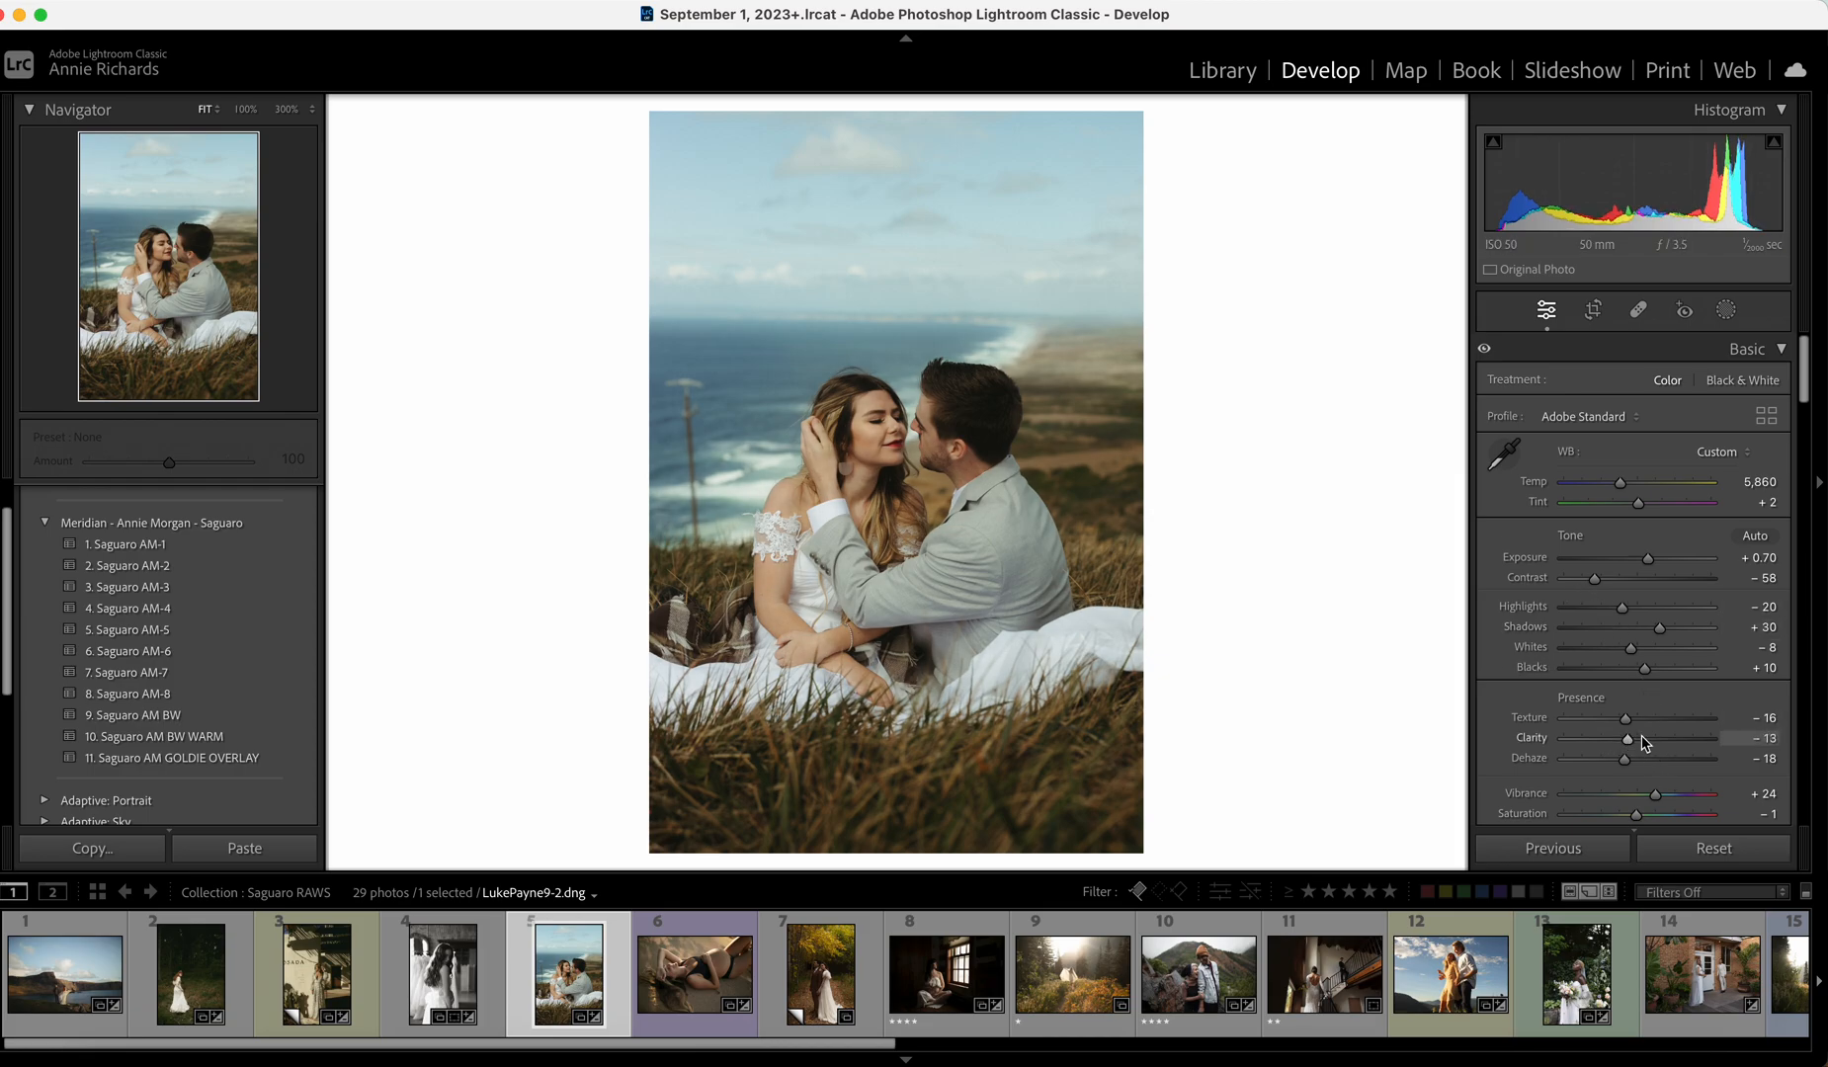
Drop Contrast to -64 and set Exposure to +0.65.
drag(1594, 580, 1590, 581)
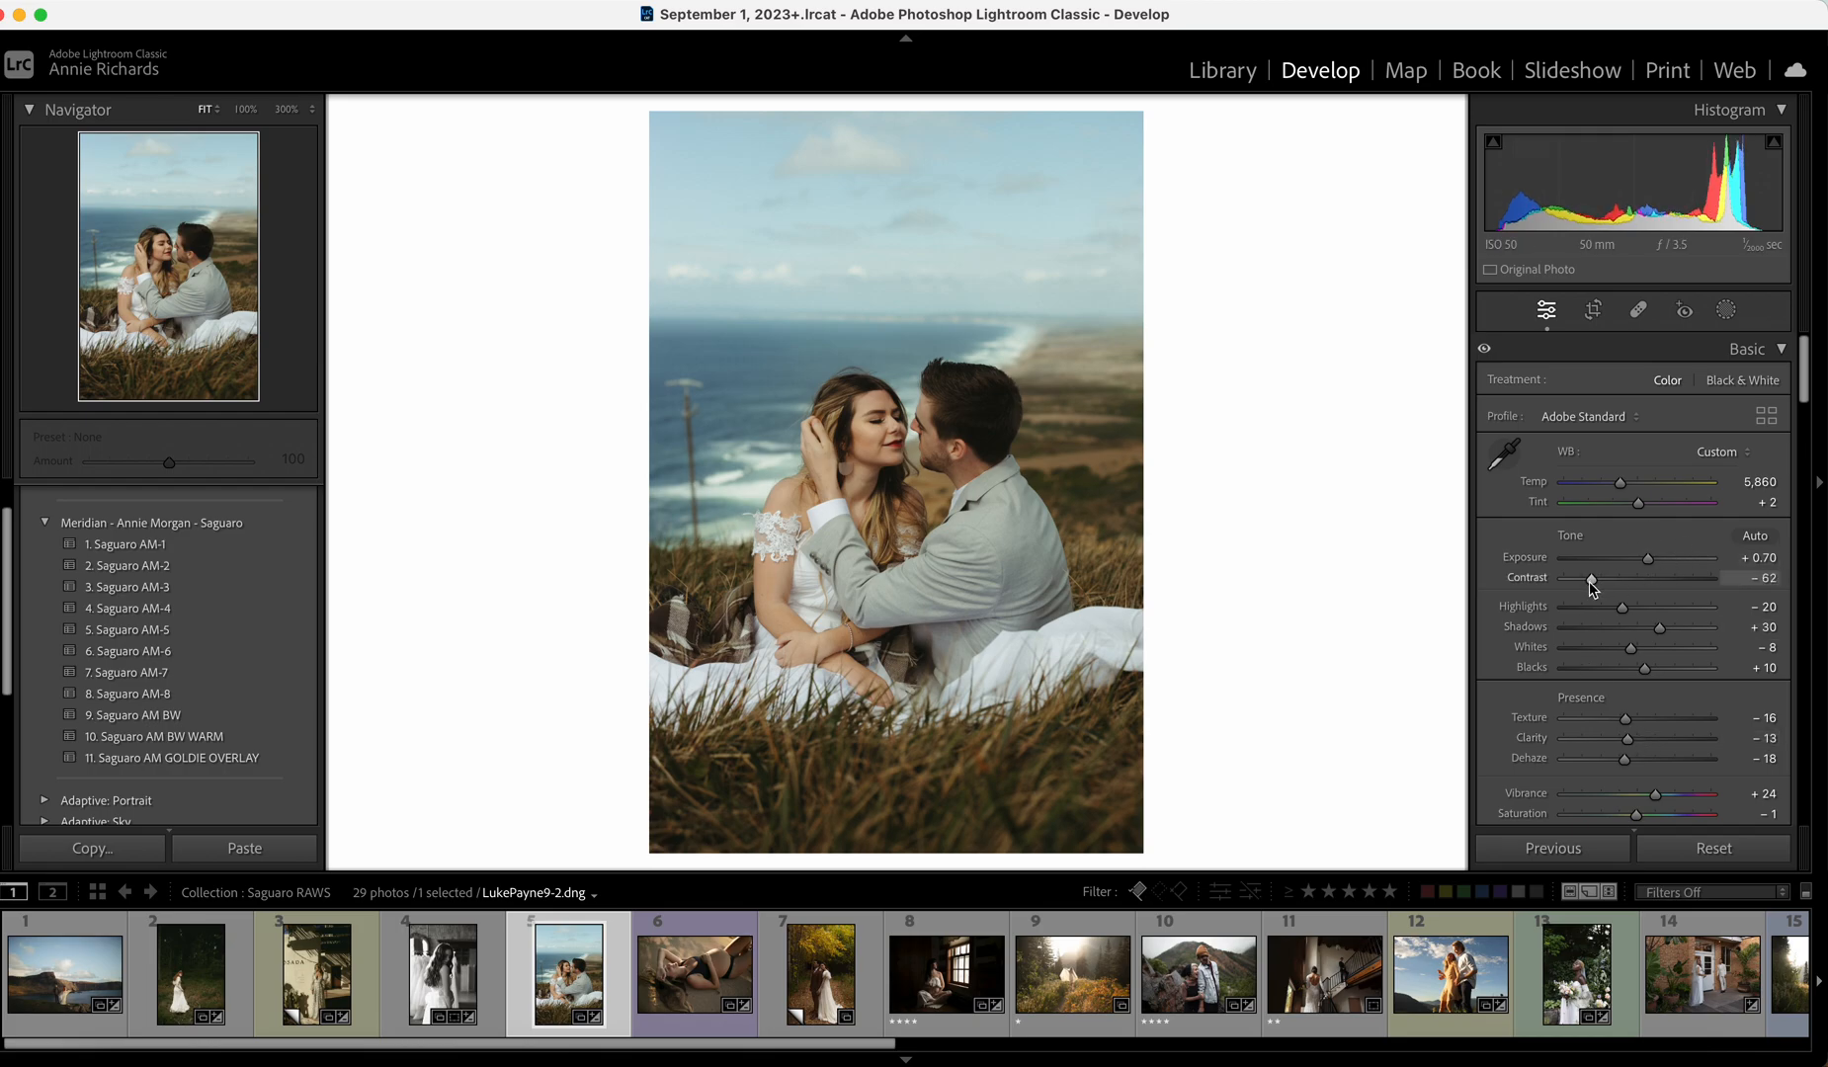
click(1582, 580)
drag(1584, 583, 1590, 581)
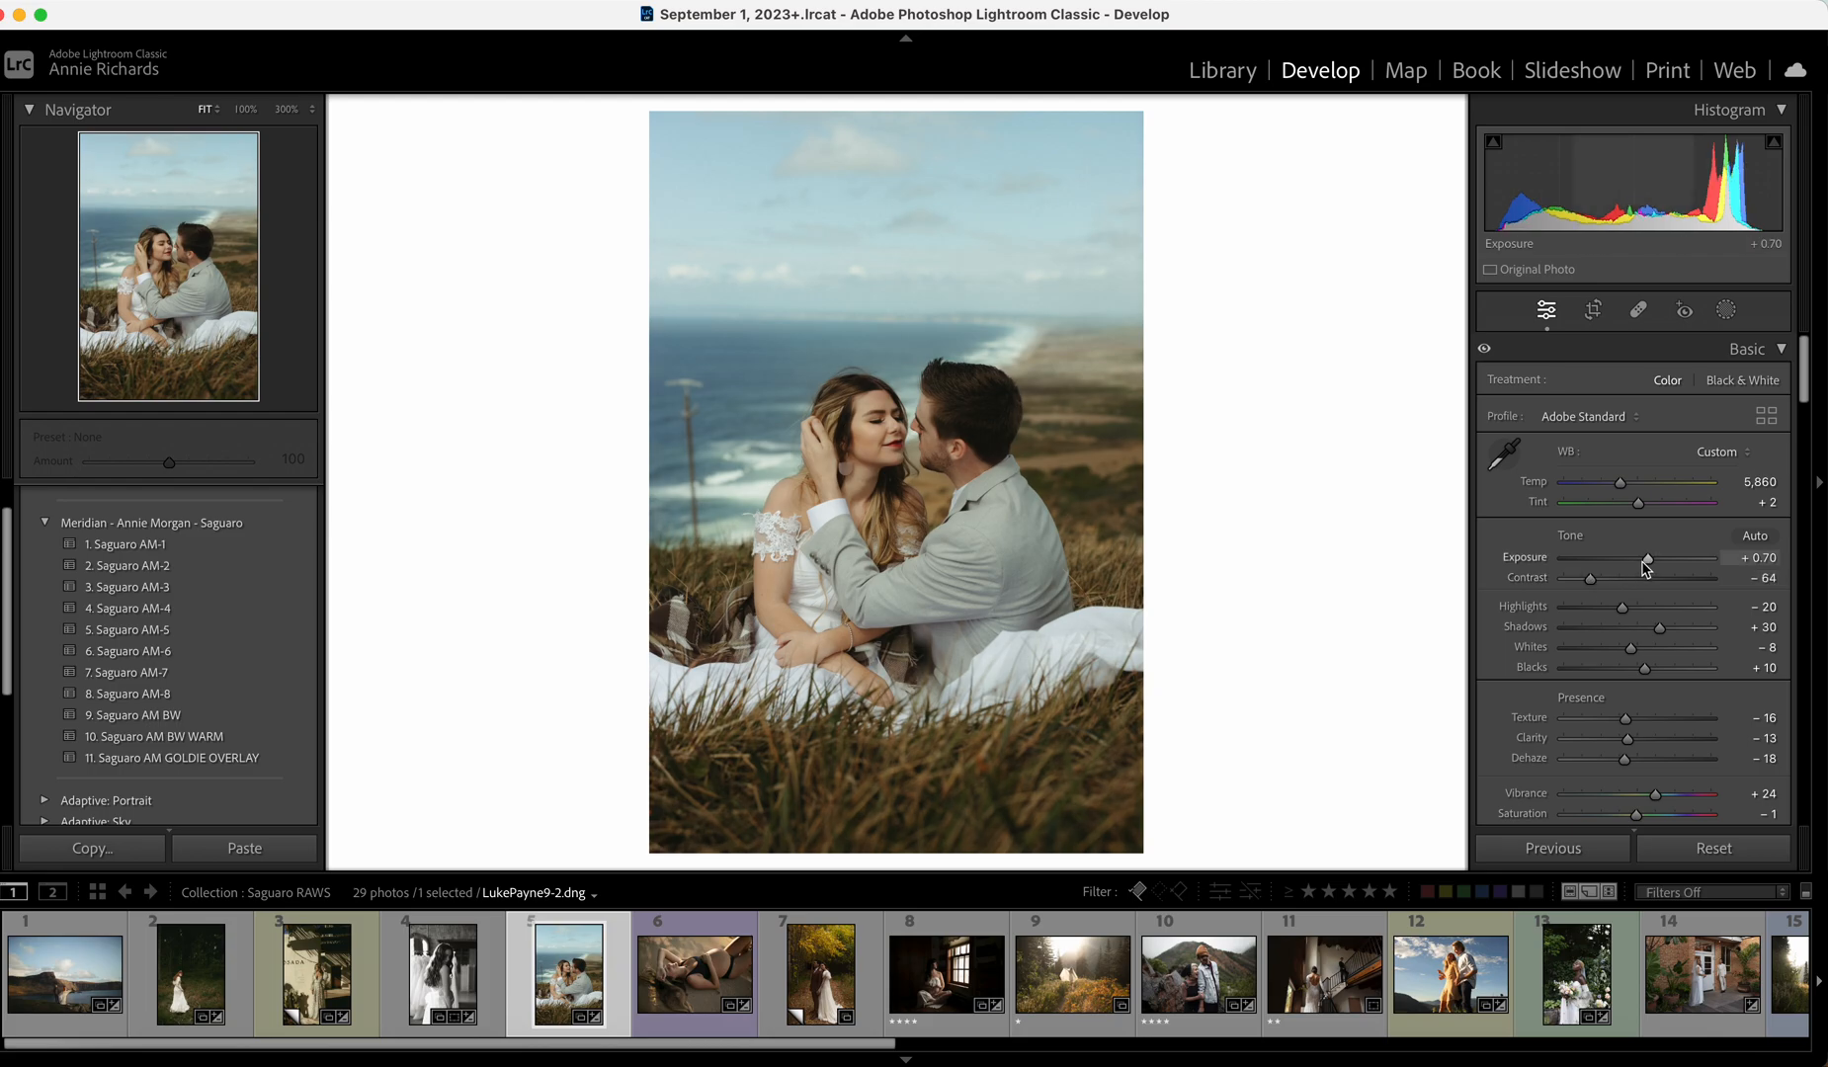
drag(1648, 559, 1647, 560)
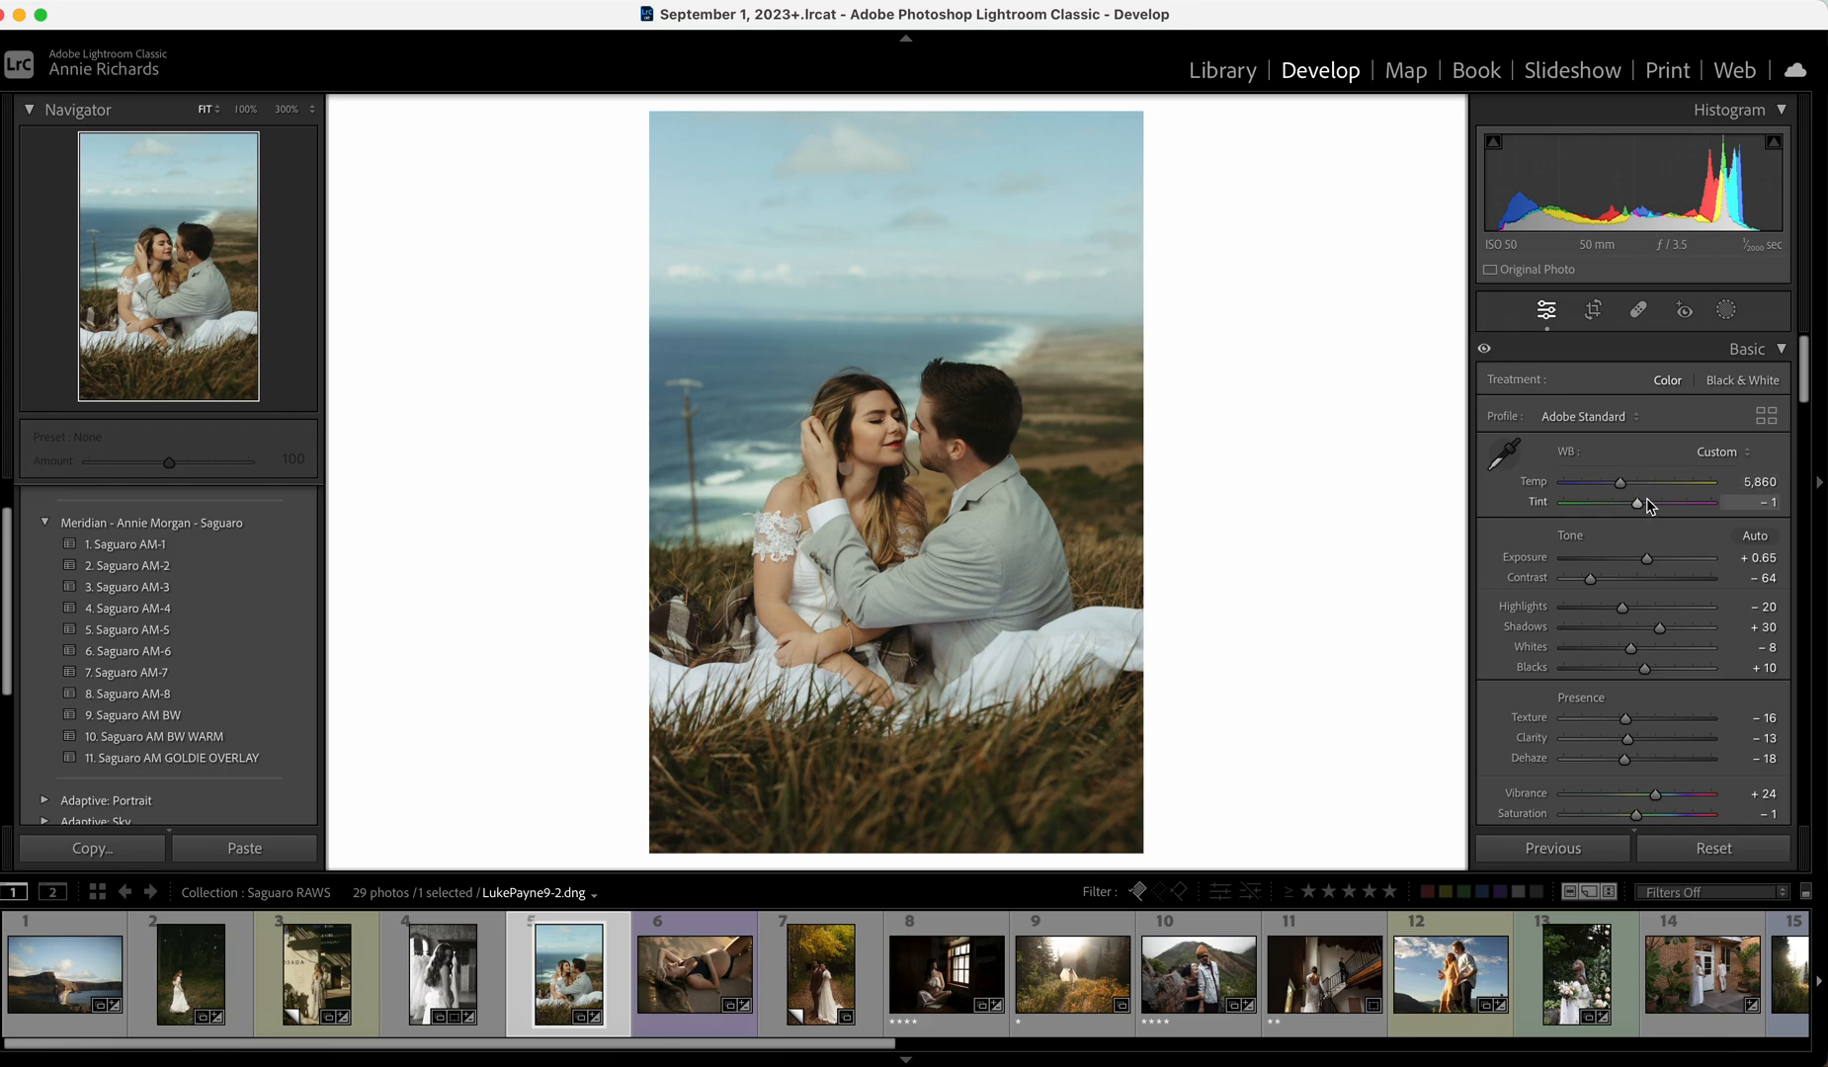
Settle Highlights near -5, compare with the original and lower Clarity to -15.
drag(1622, 607, 1631, 610)
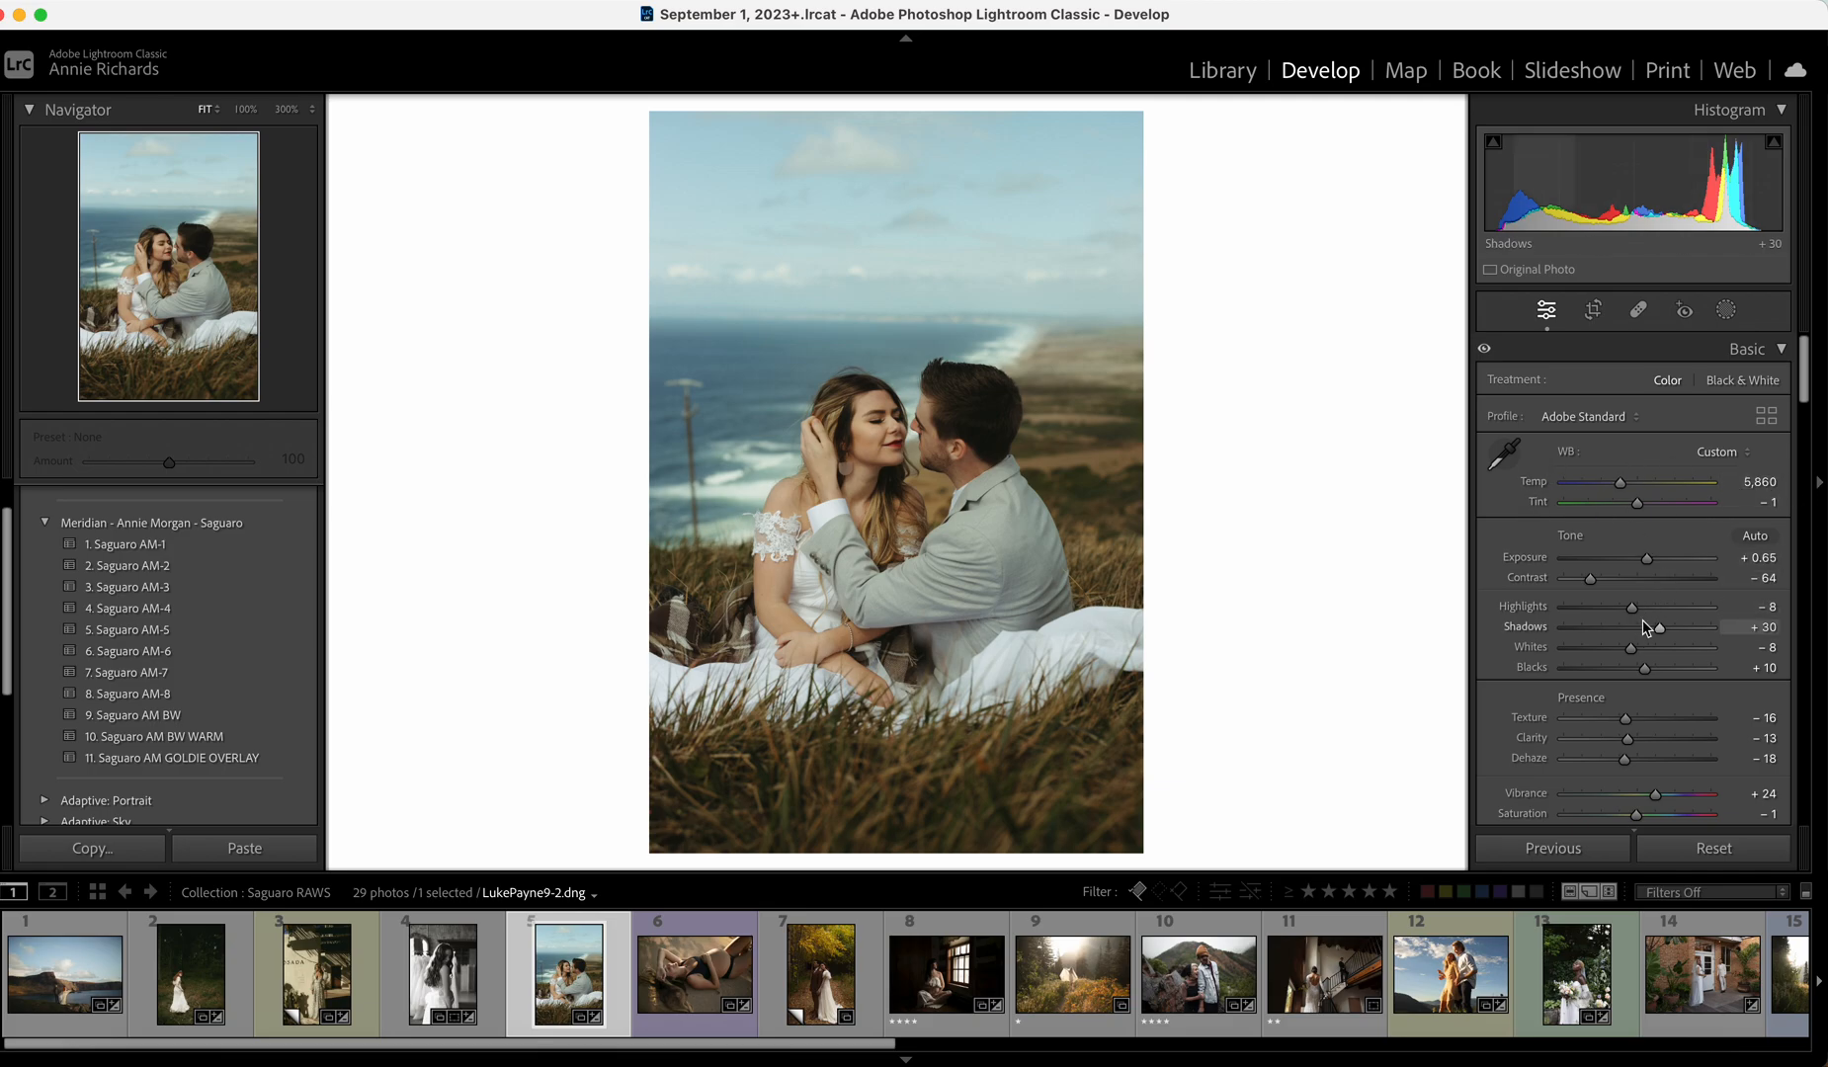
drag(1644, 611, 1635, 606)
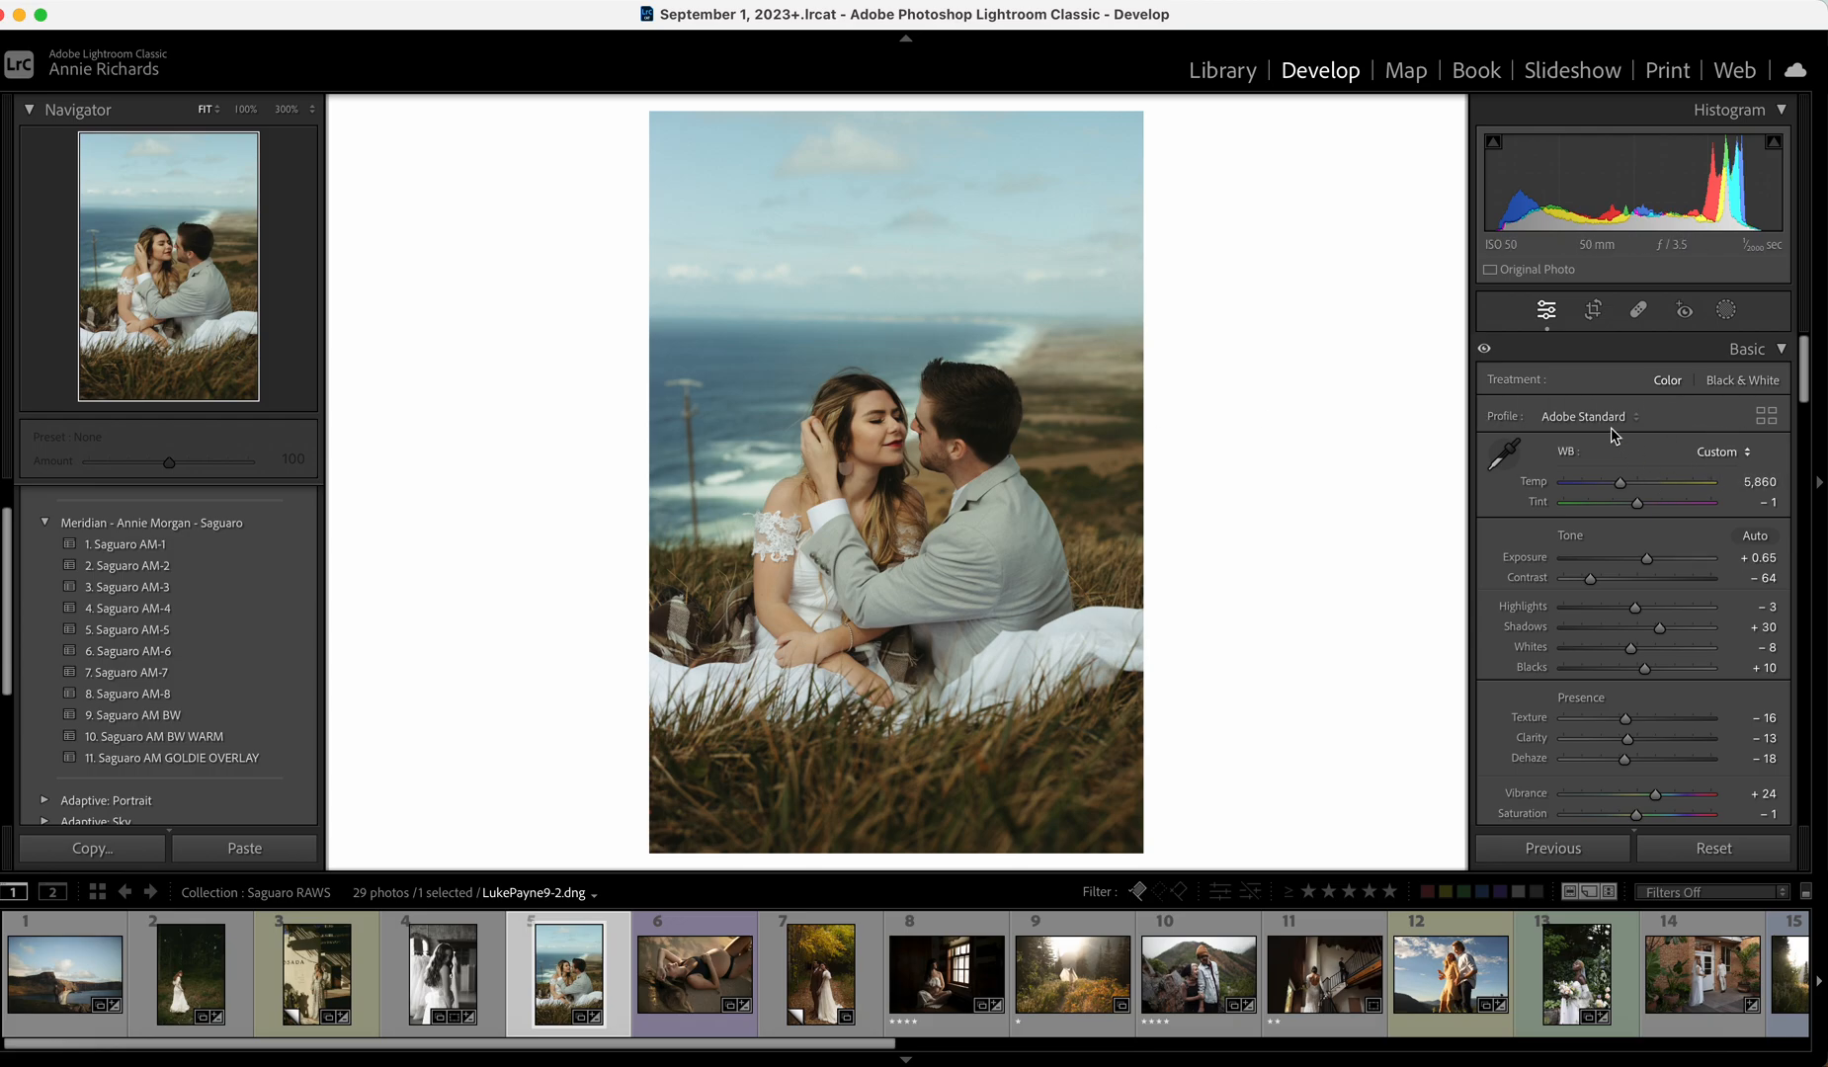
key(backslash)
key(backslash)
drag(1628, 740, 1627, 741)
Apply Saguaro AM-4 to the beach maternity photo with Exposure +0.65, Highlights +6 and lifted Whites.
click(690, 996)
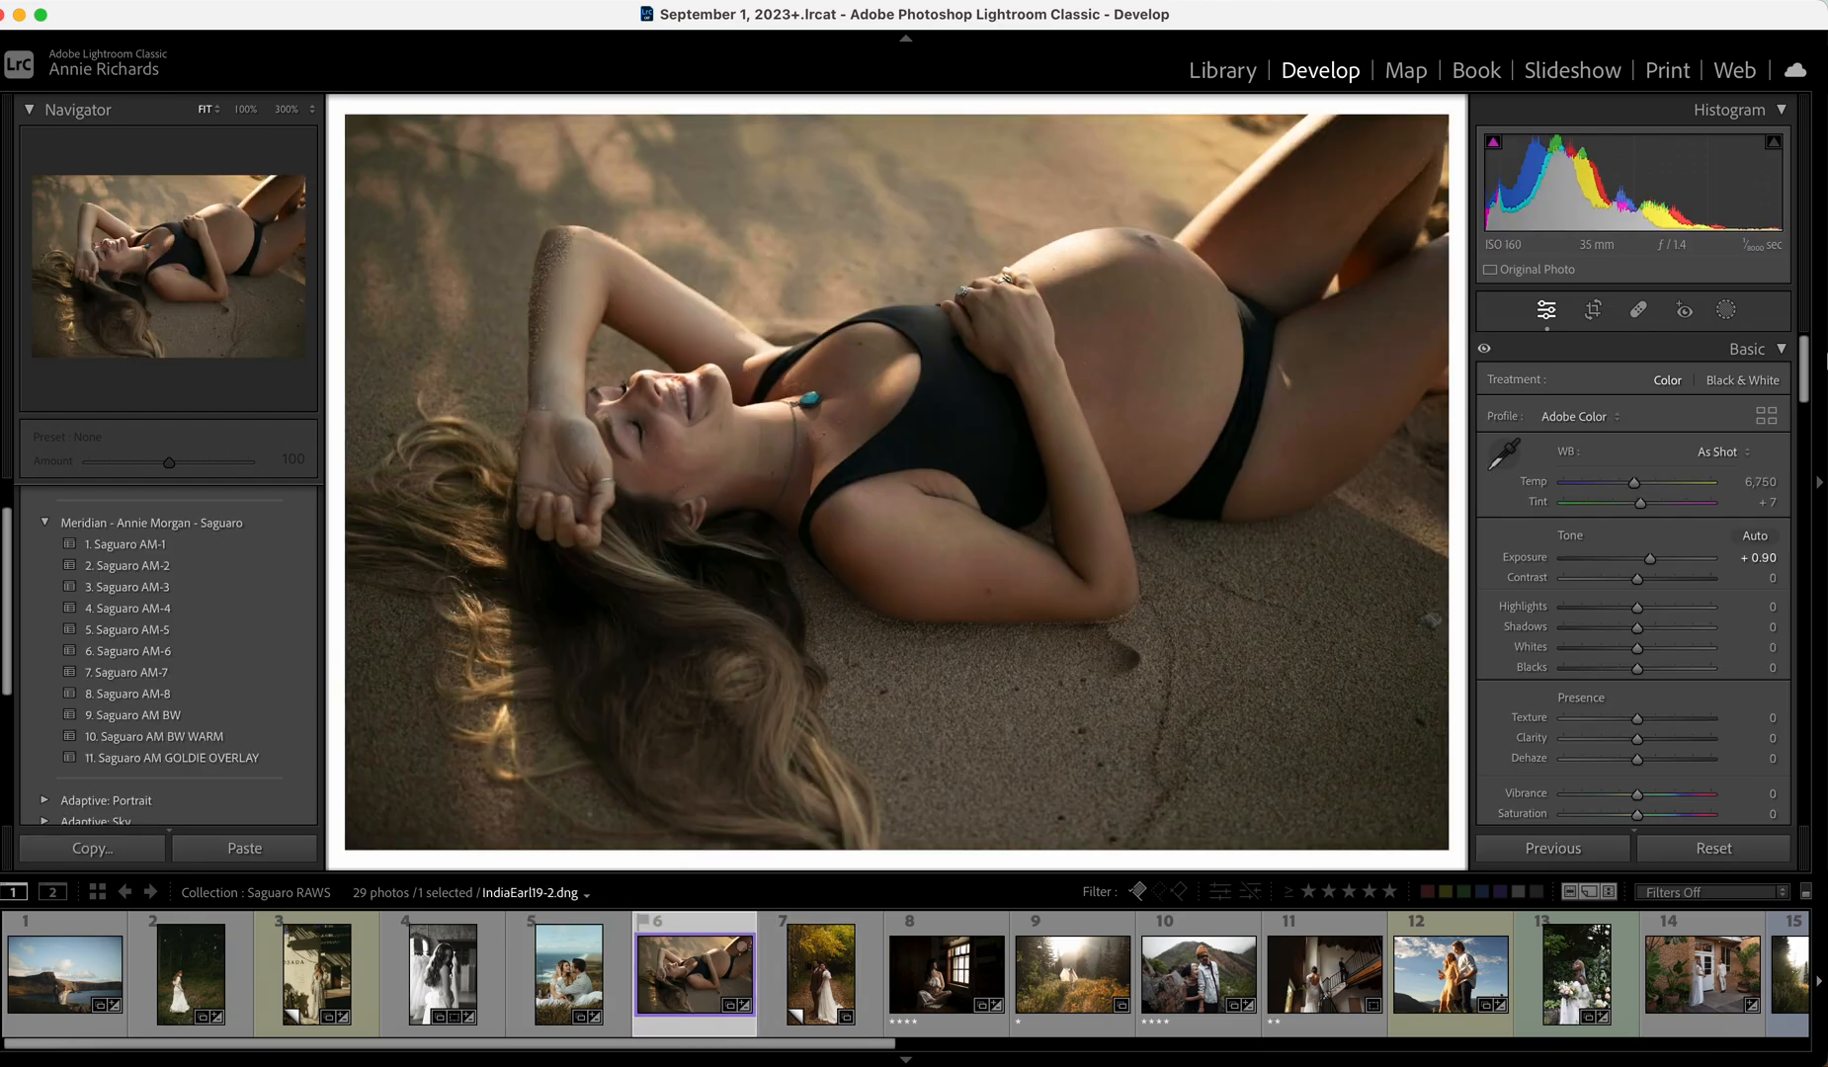
drag(1653, 559, 1657, 561)
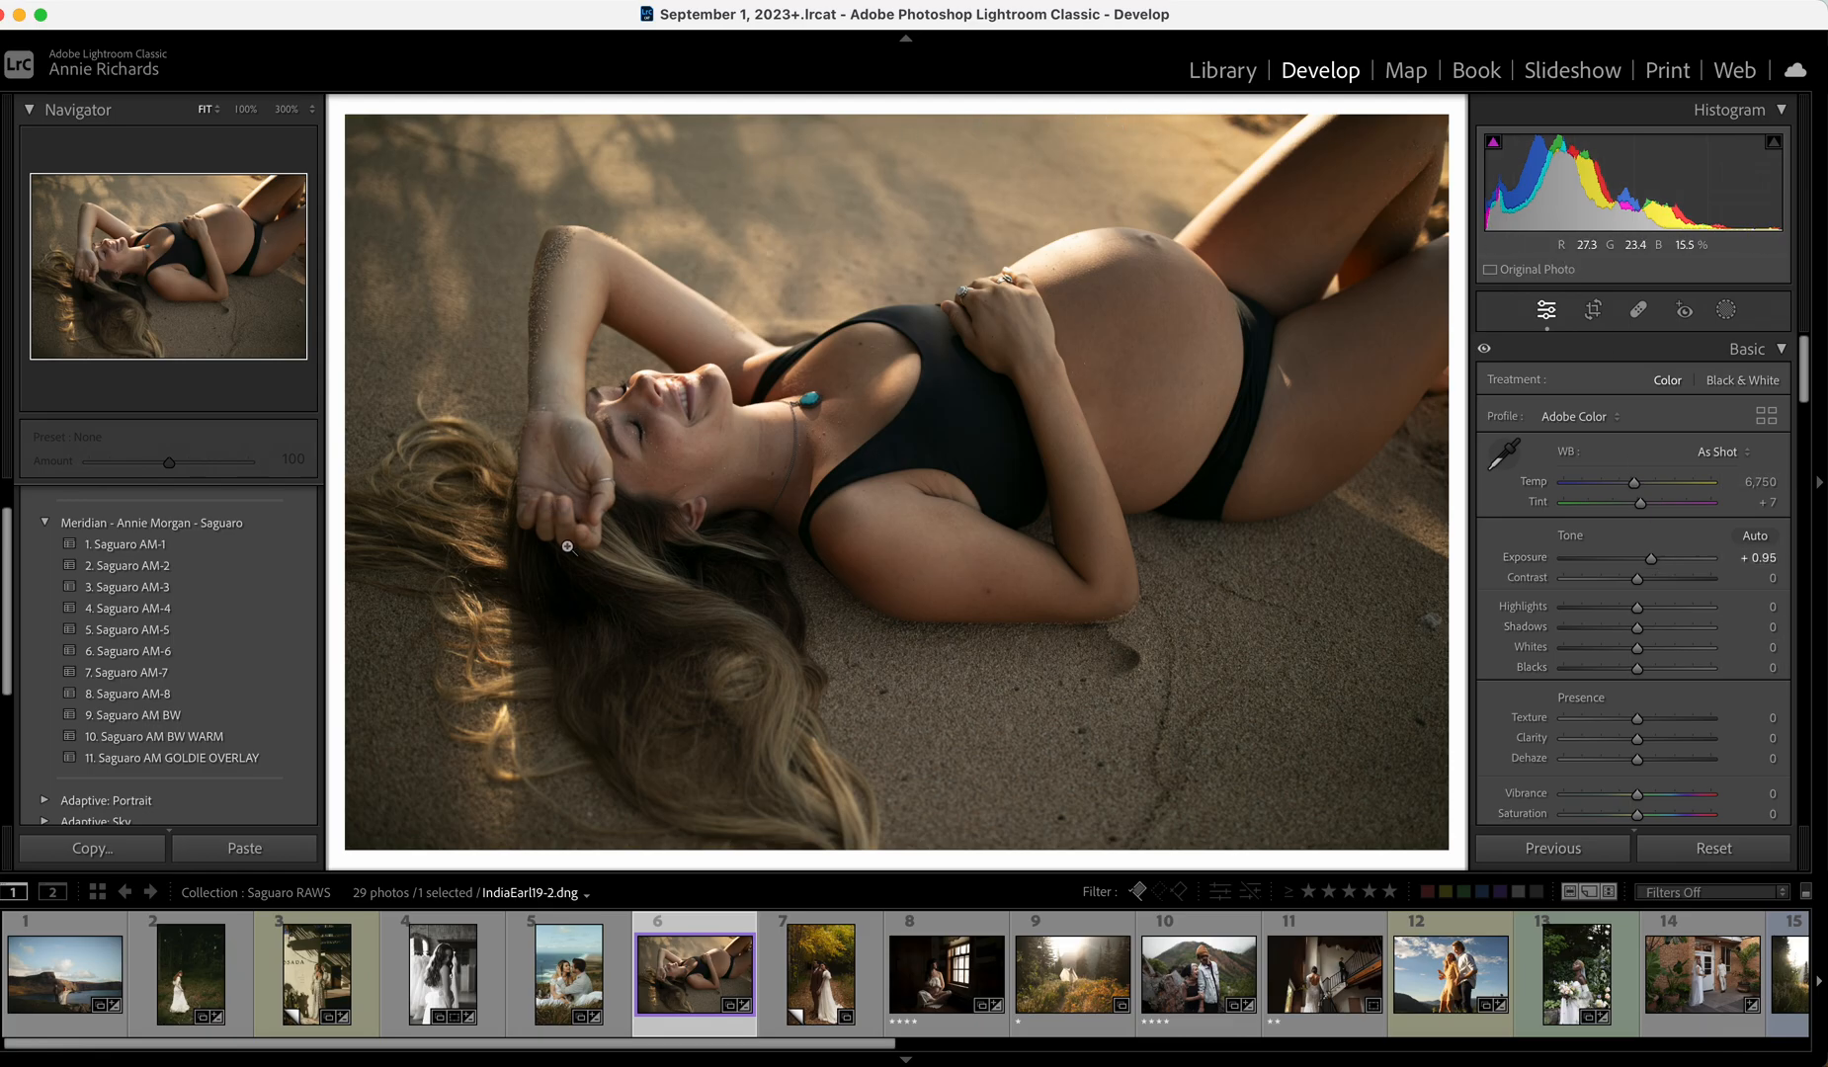
click(228, 610)
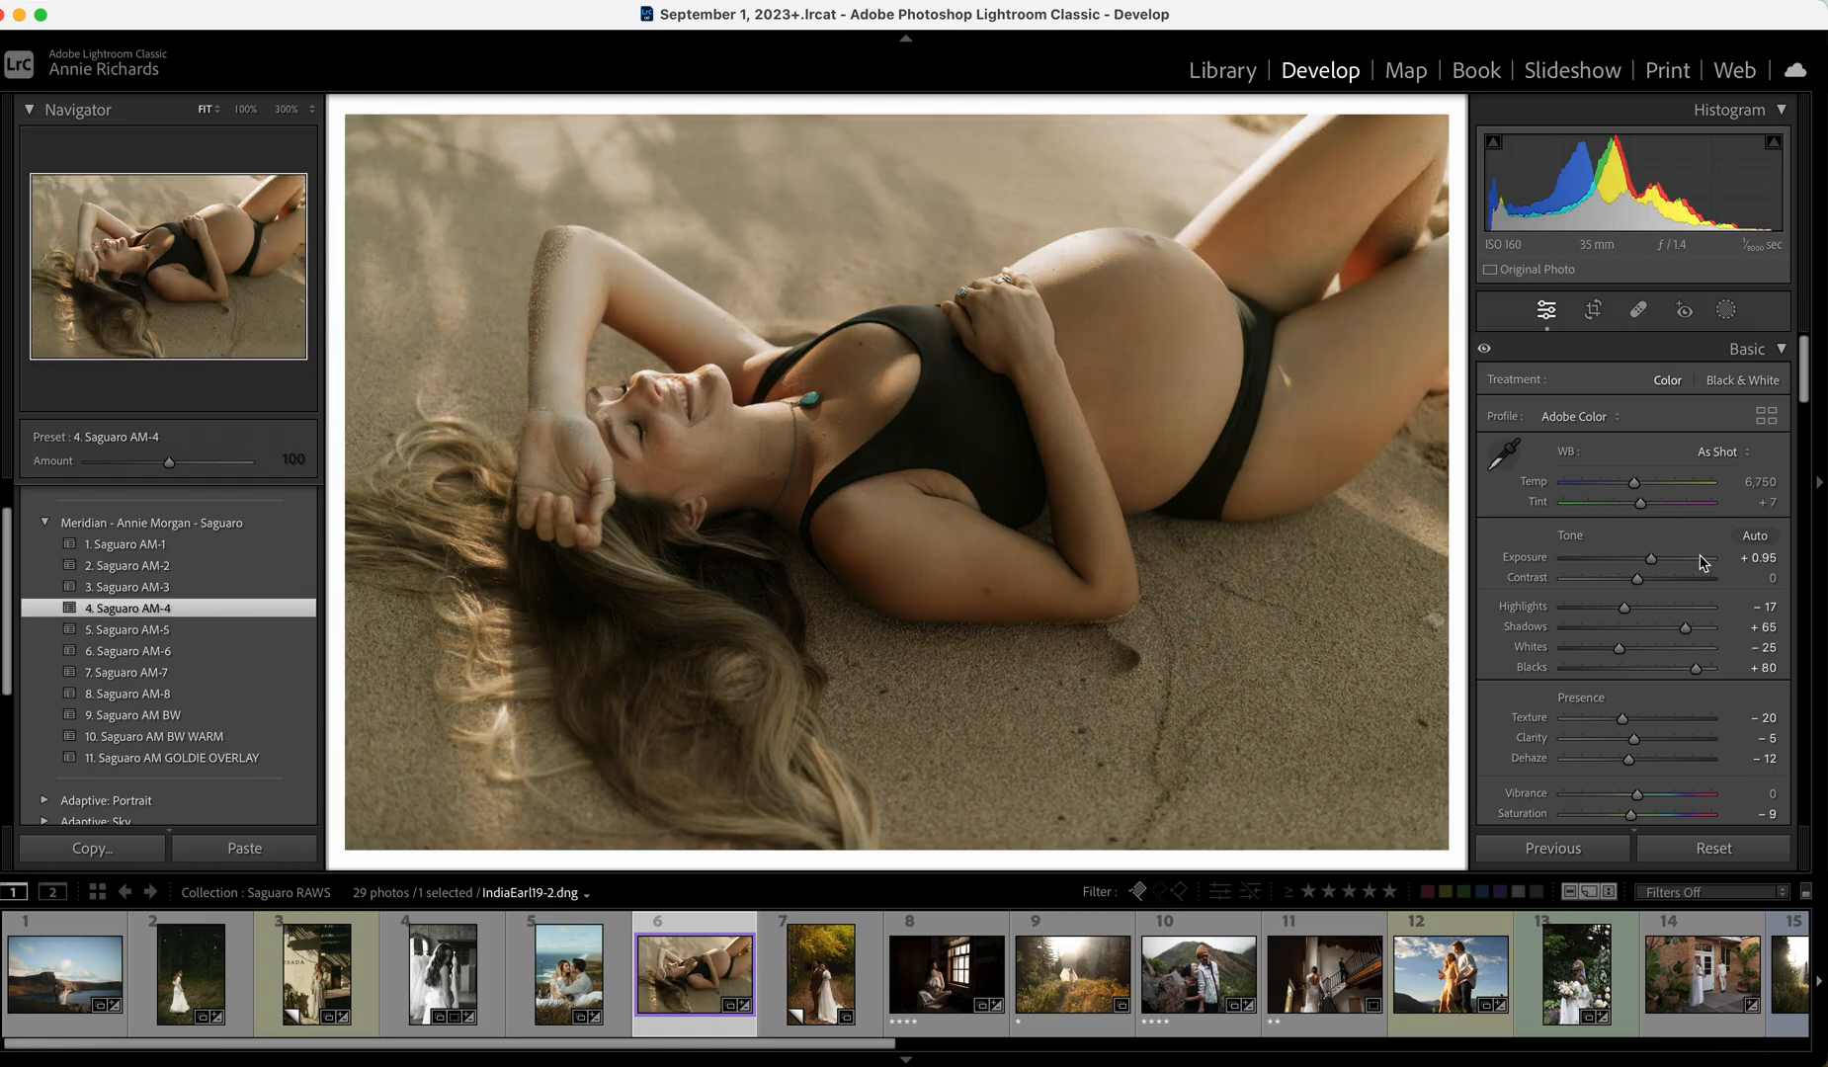
drag(1651, 560, 1645, 560)
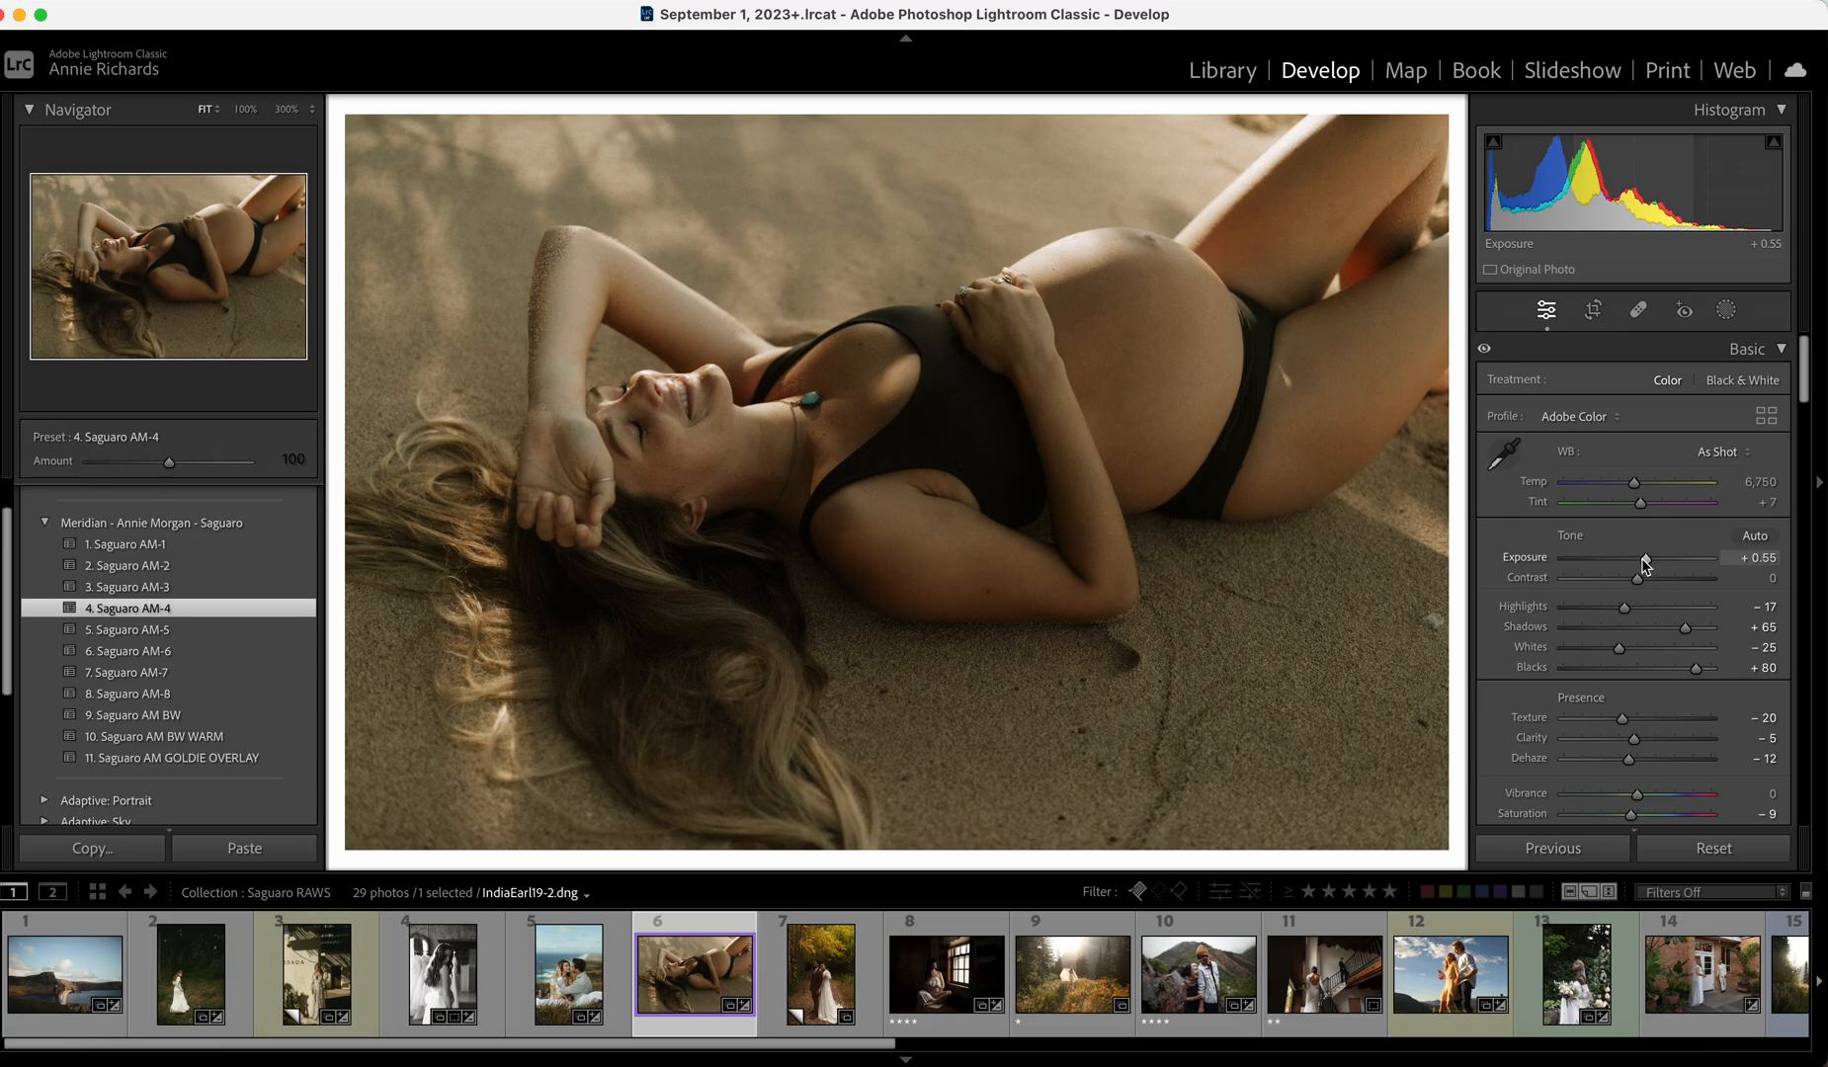
click(1641, 610)
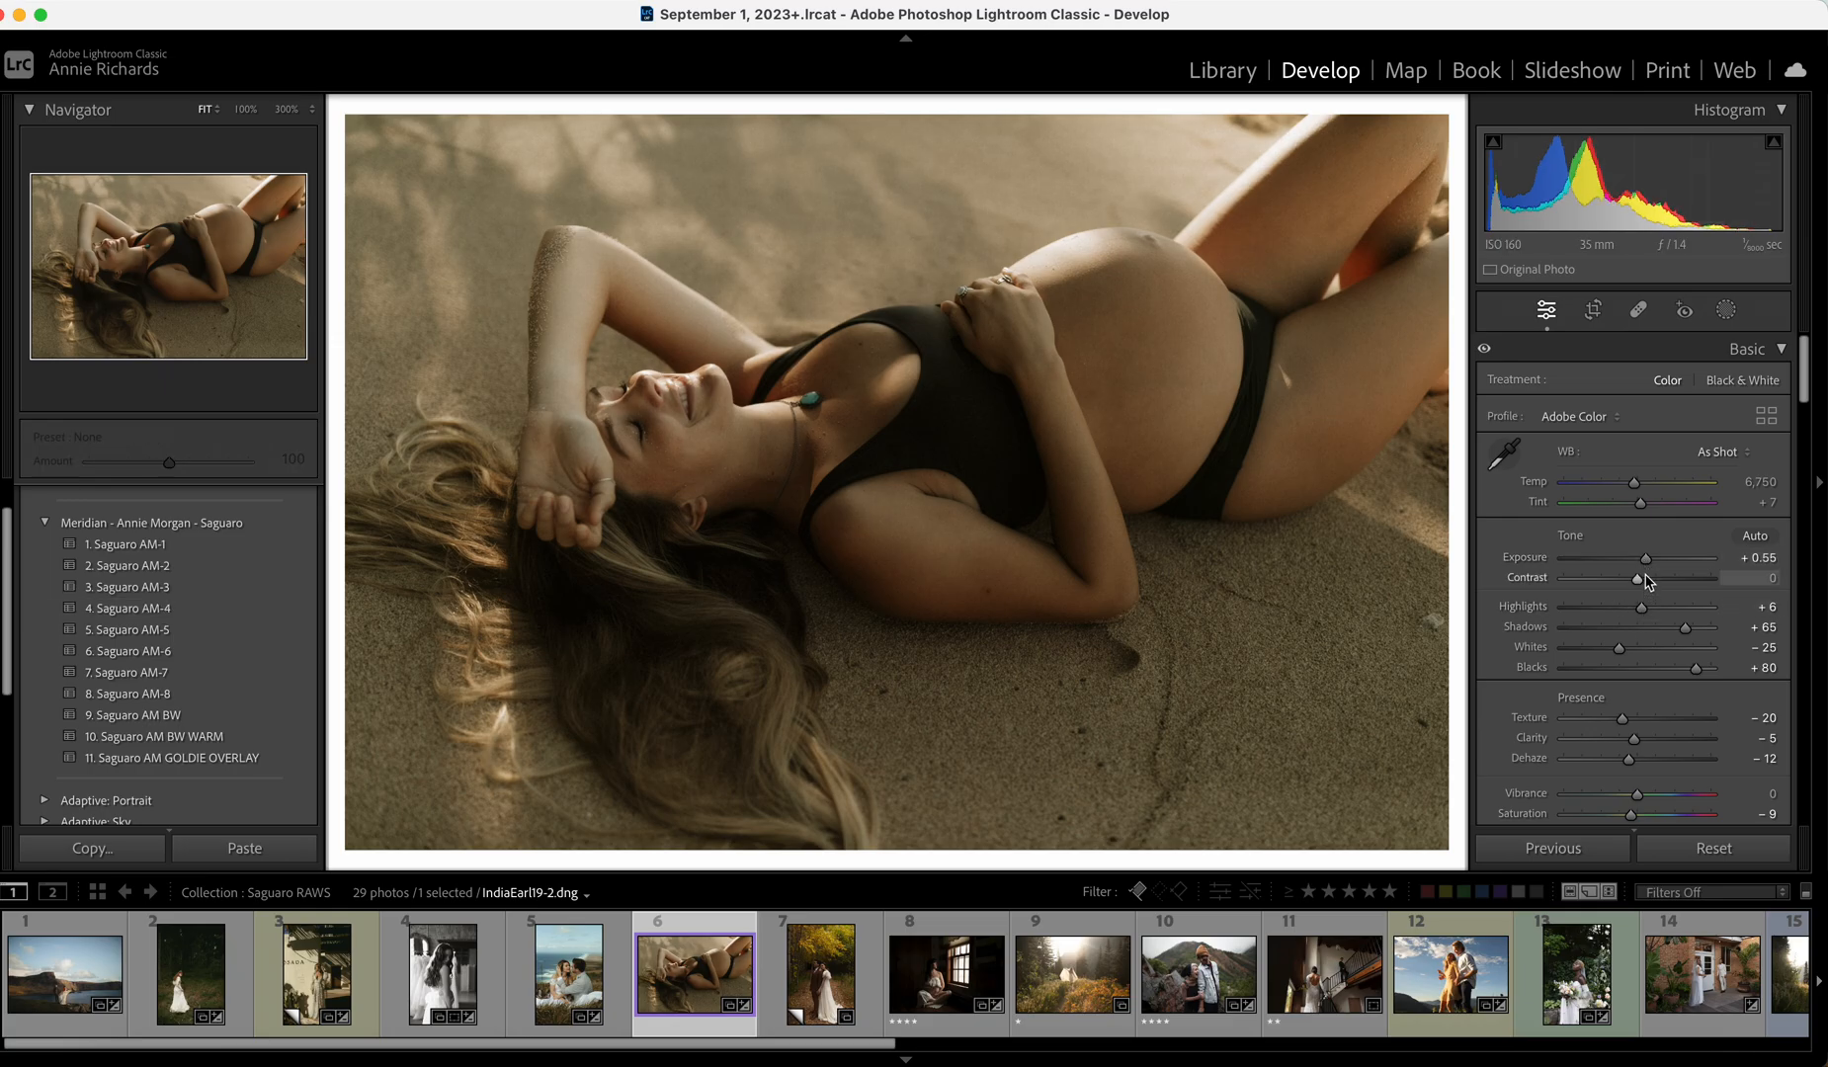
drag(1645, 559, 1648, 559)
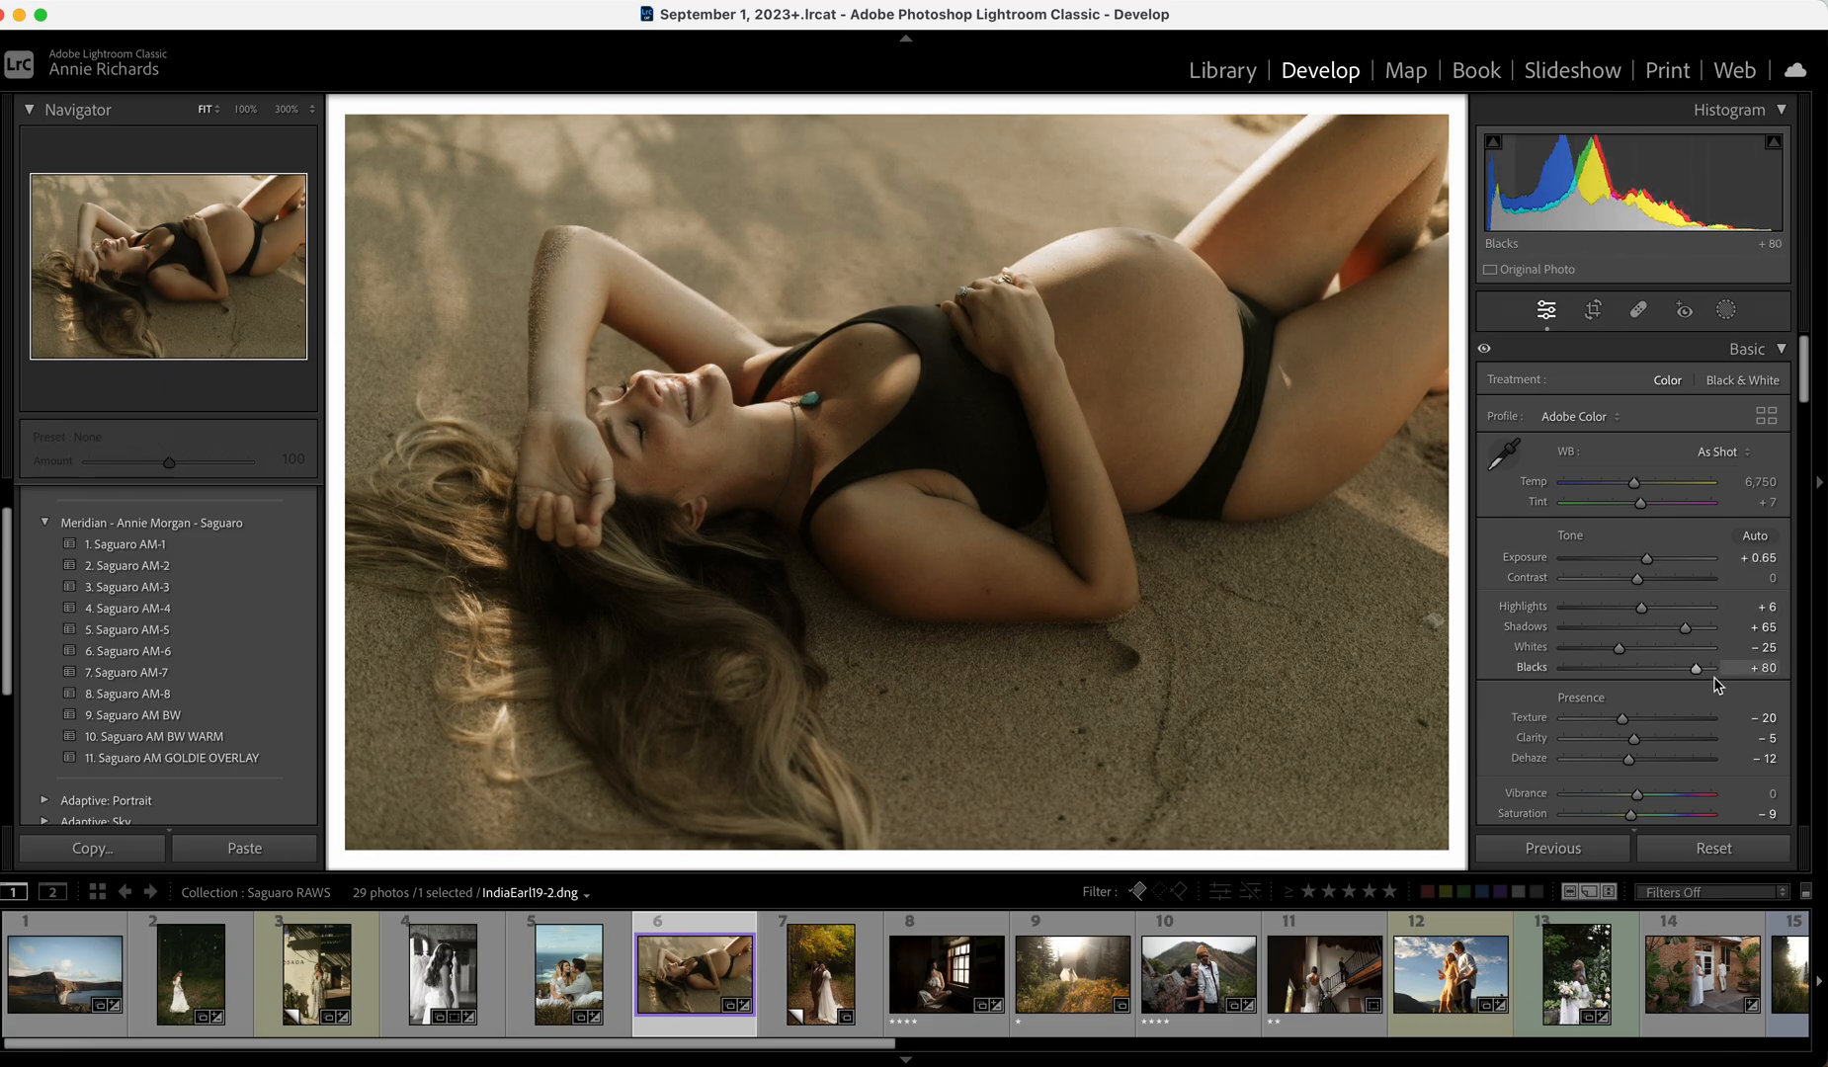
click(1639, 648)
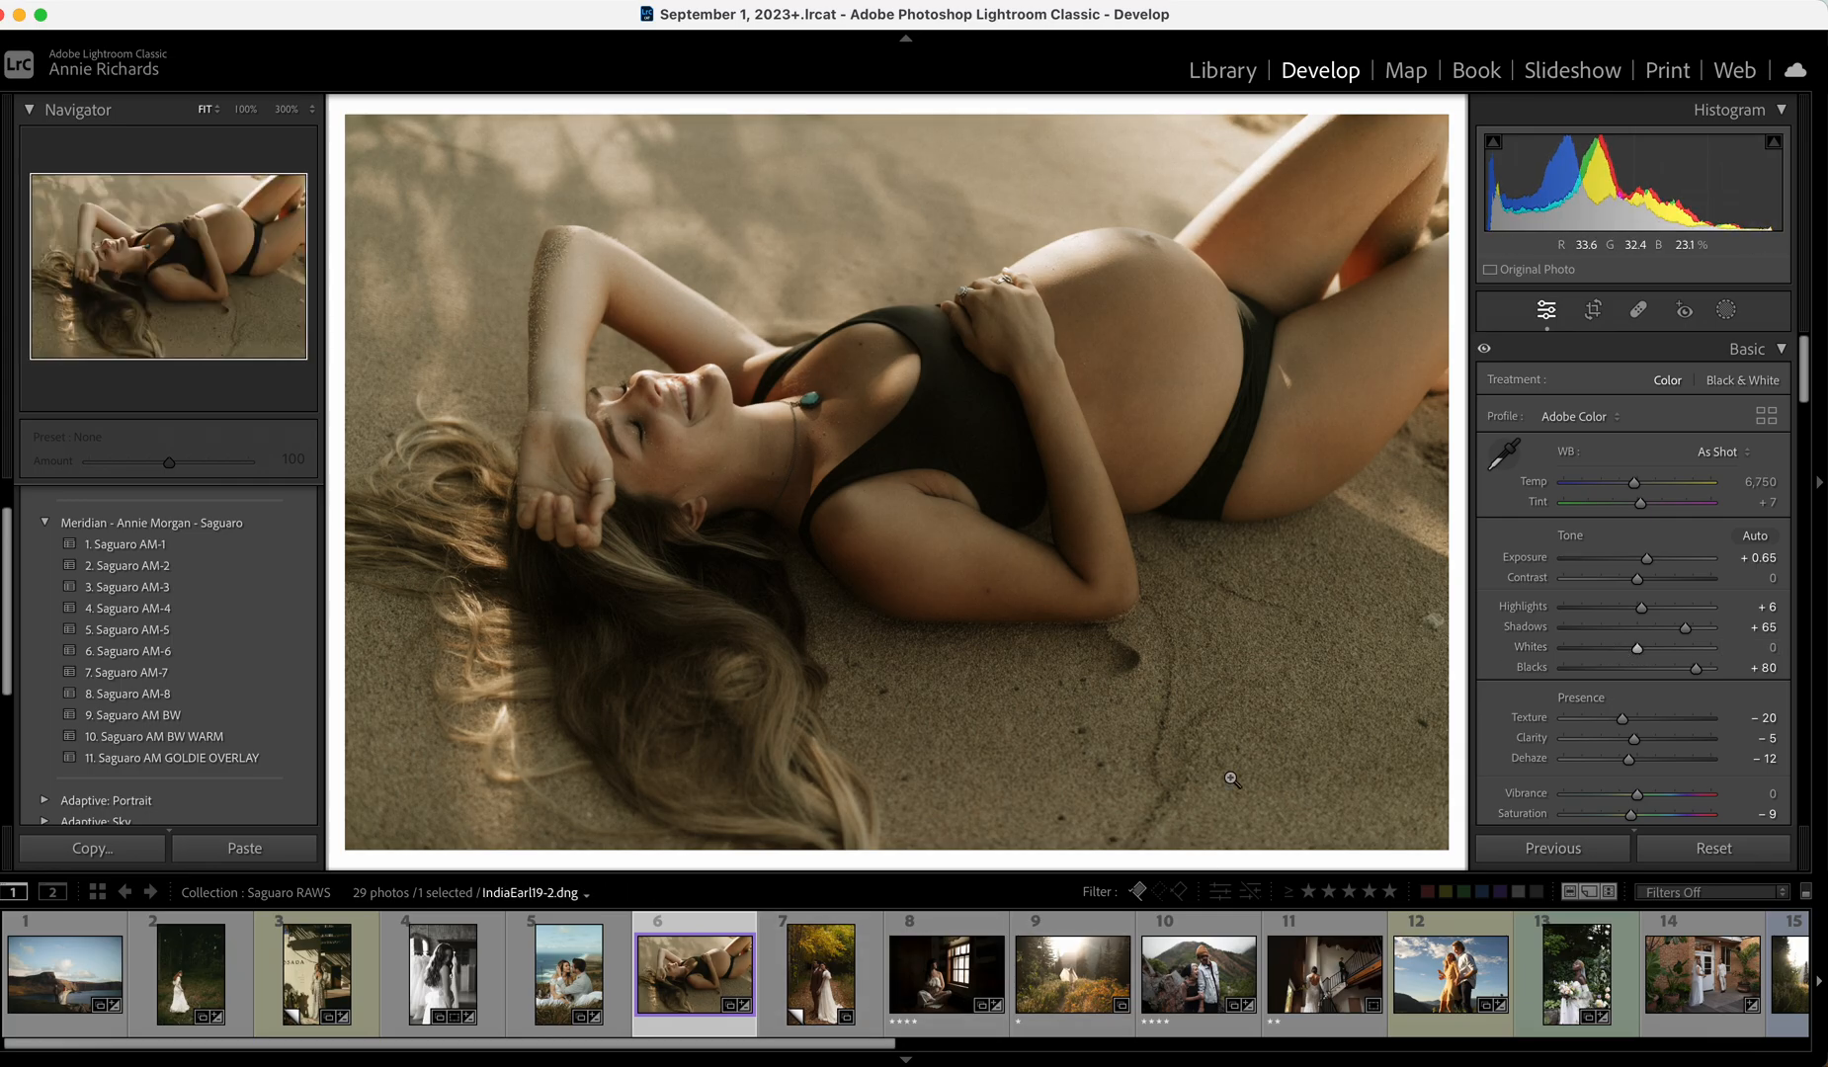
Apply Saguaro AM-2 to the autumn forest photo with Temp 5,585, Highlights -3 and Exposure +0.65.
click(820, 973)
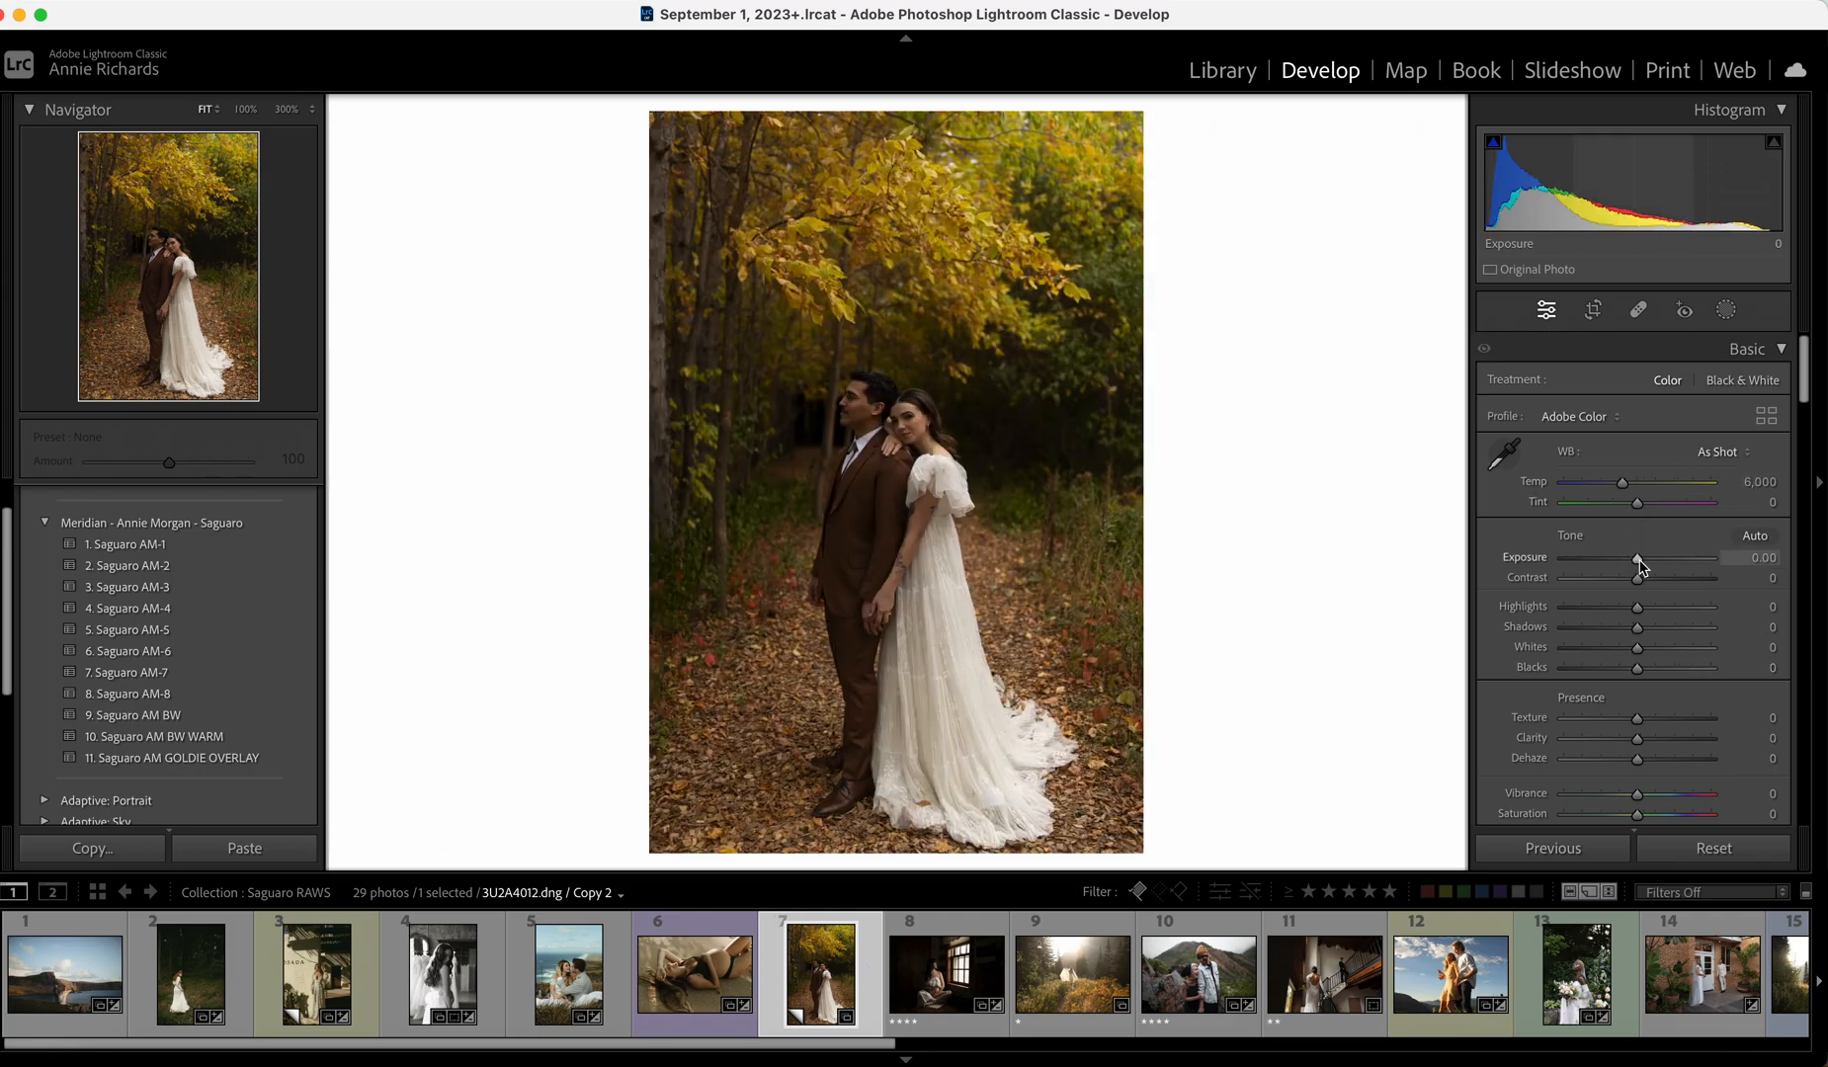
drag(1639, 563, 1648, 563)
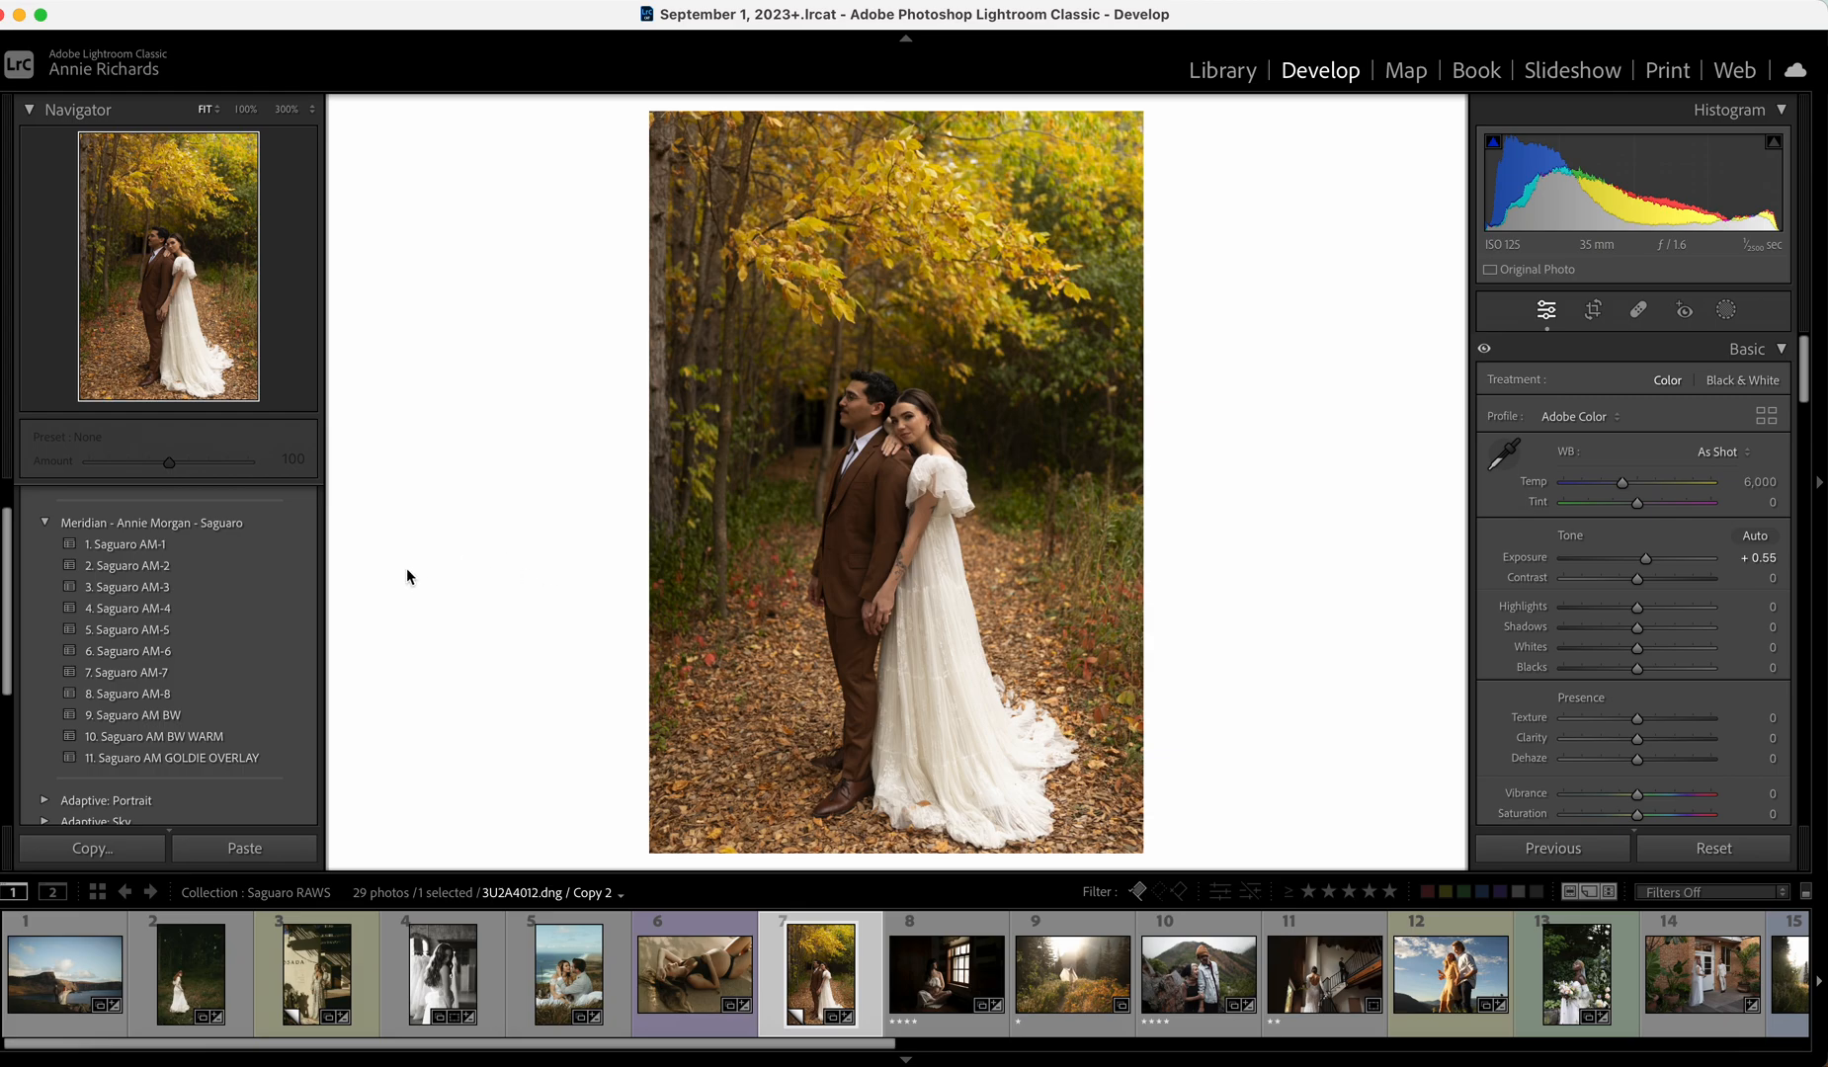
click(248, 562)
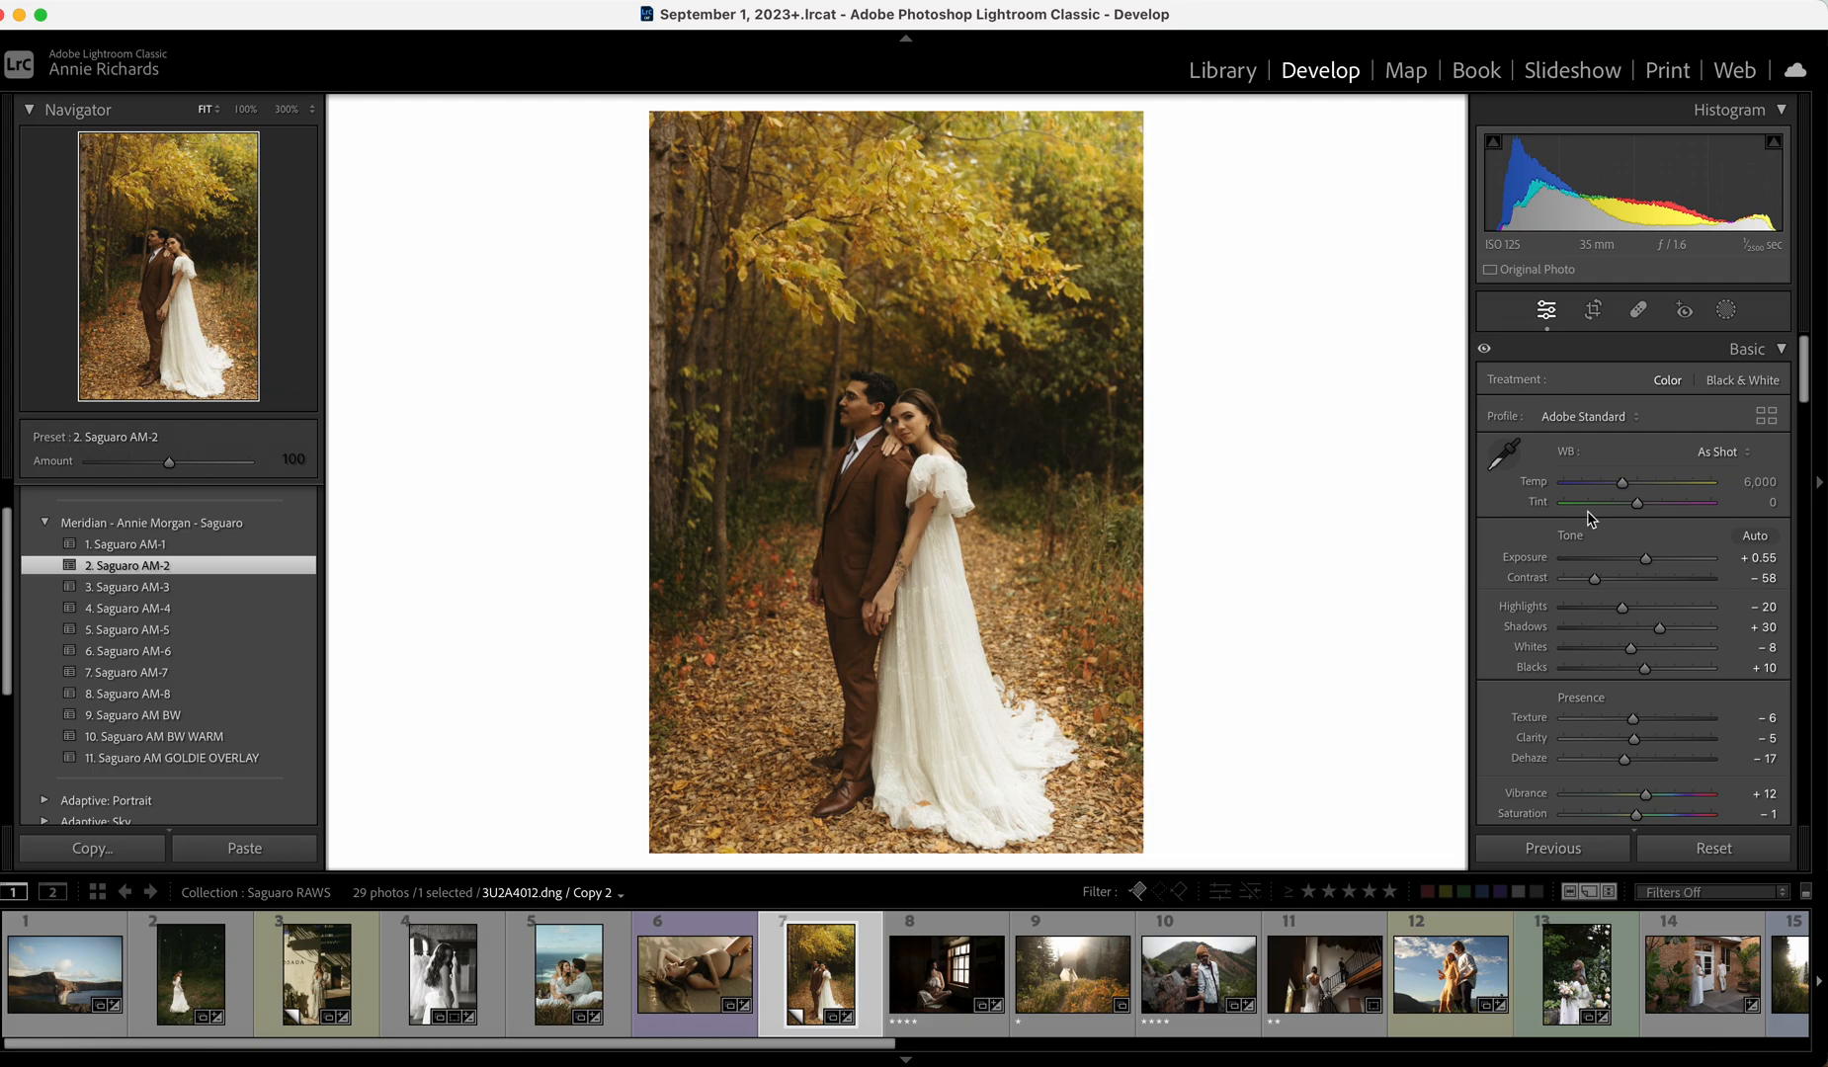
drag(1621, 485, 1638, 505)
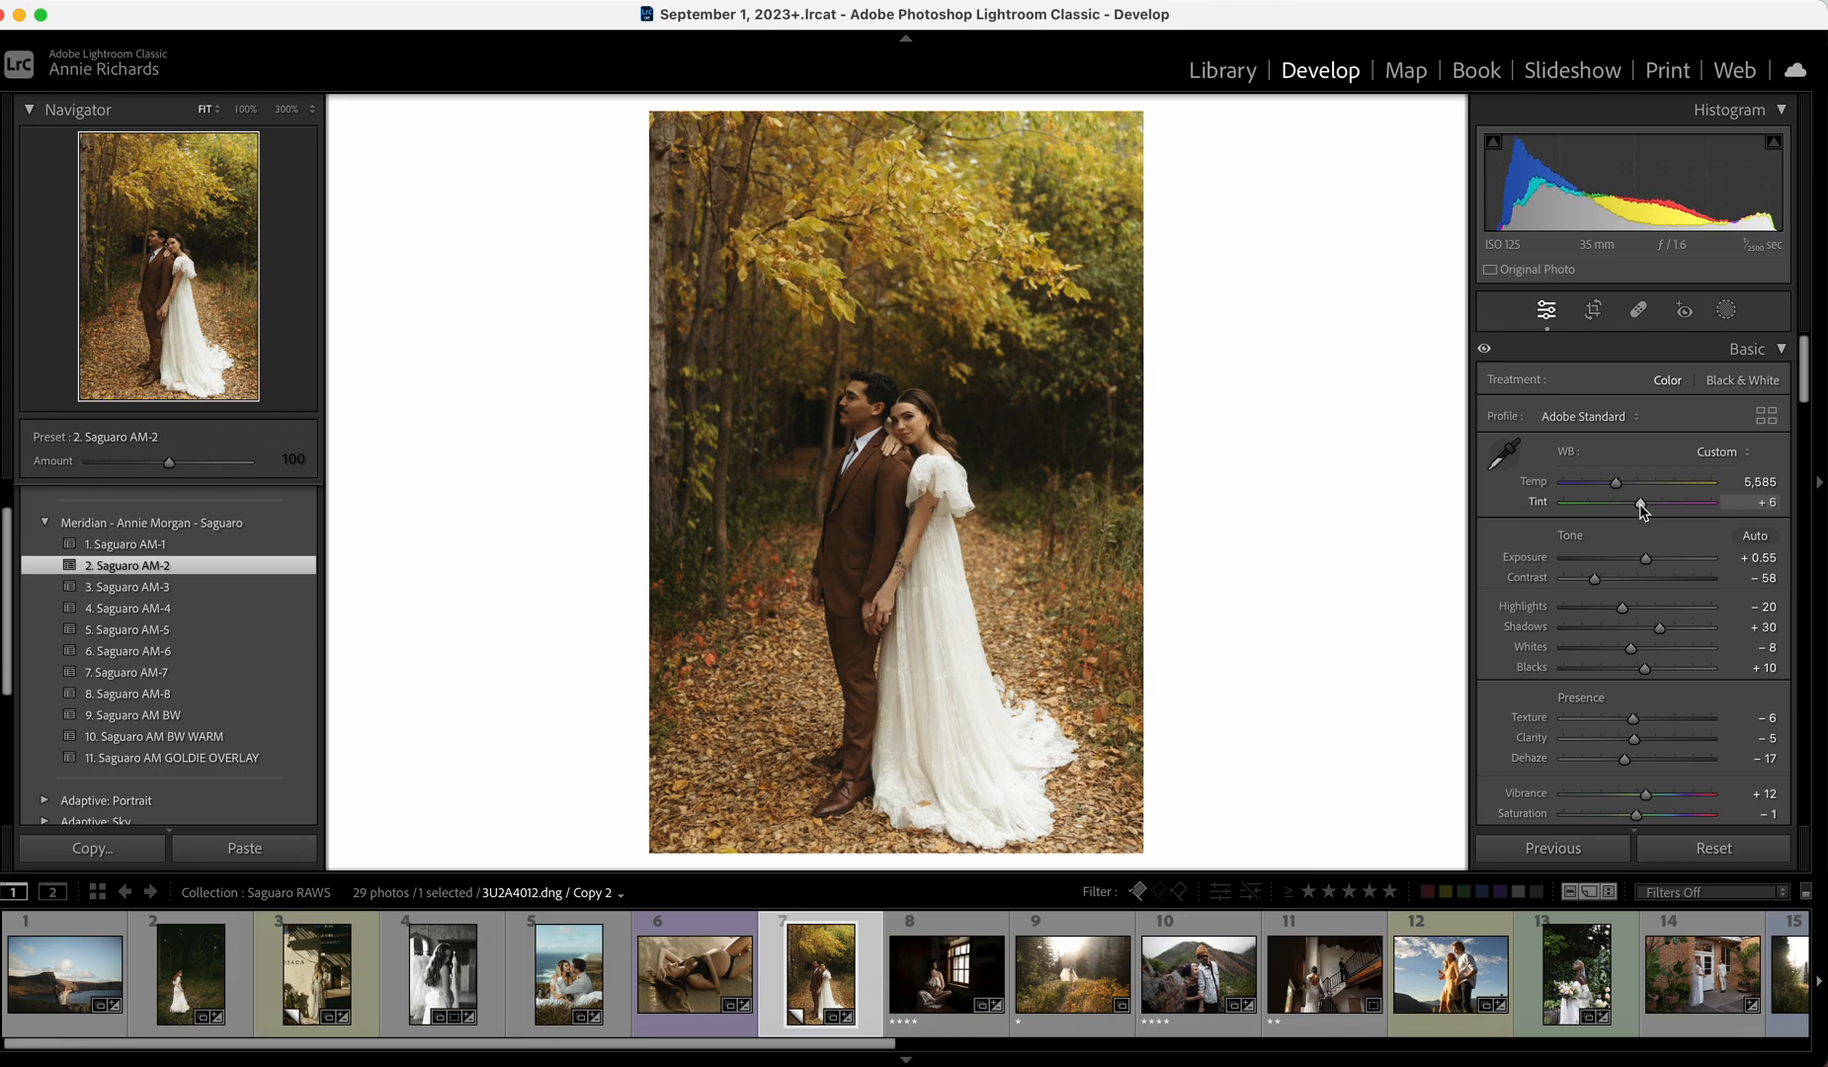
click(1636, 608)
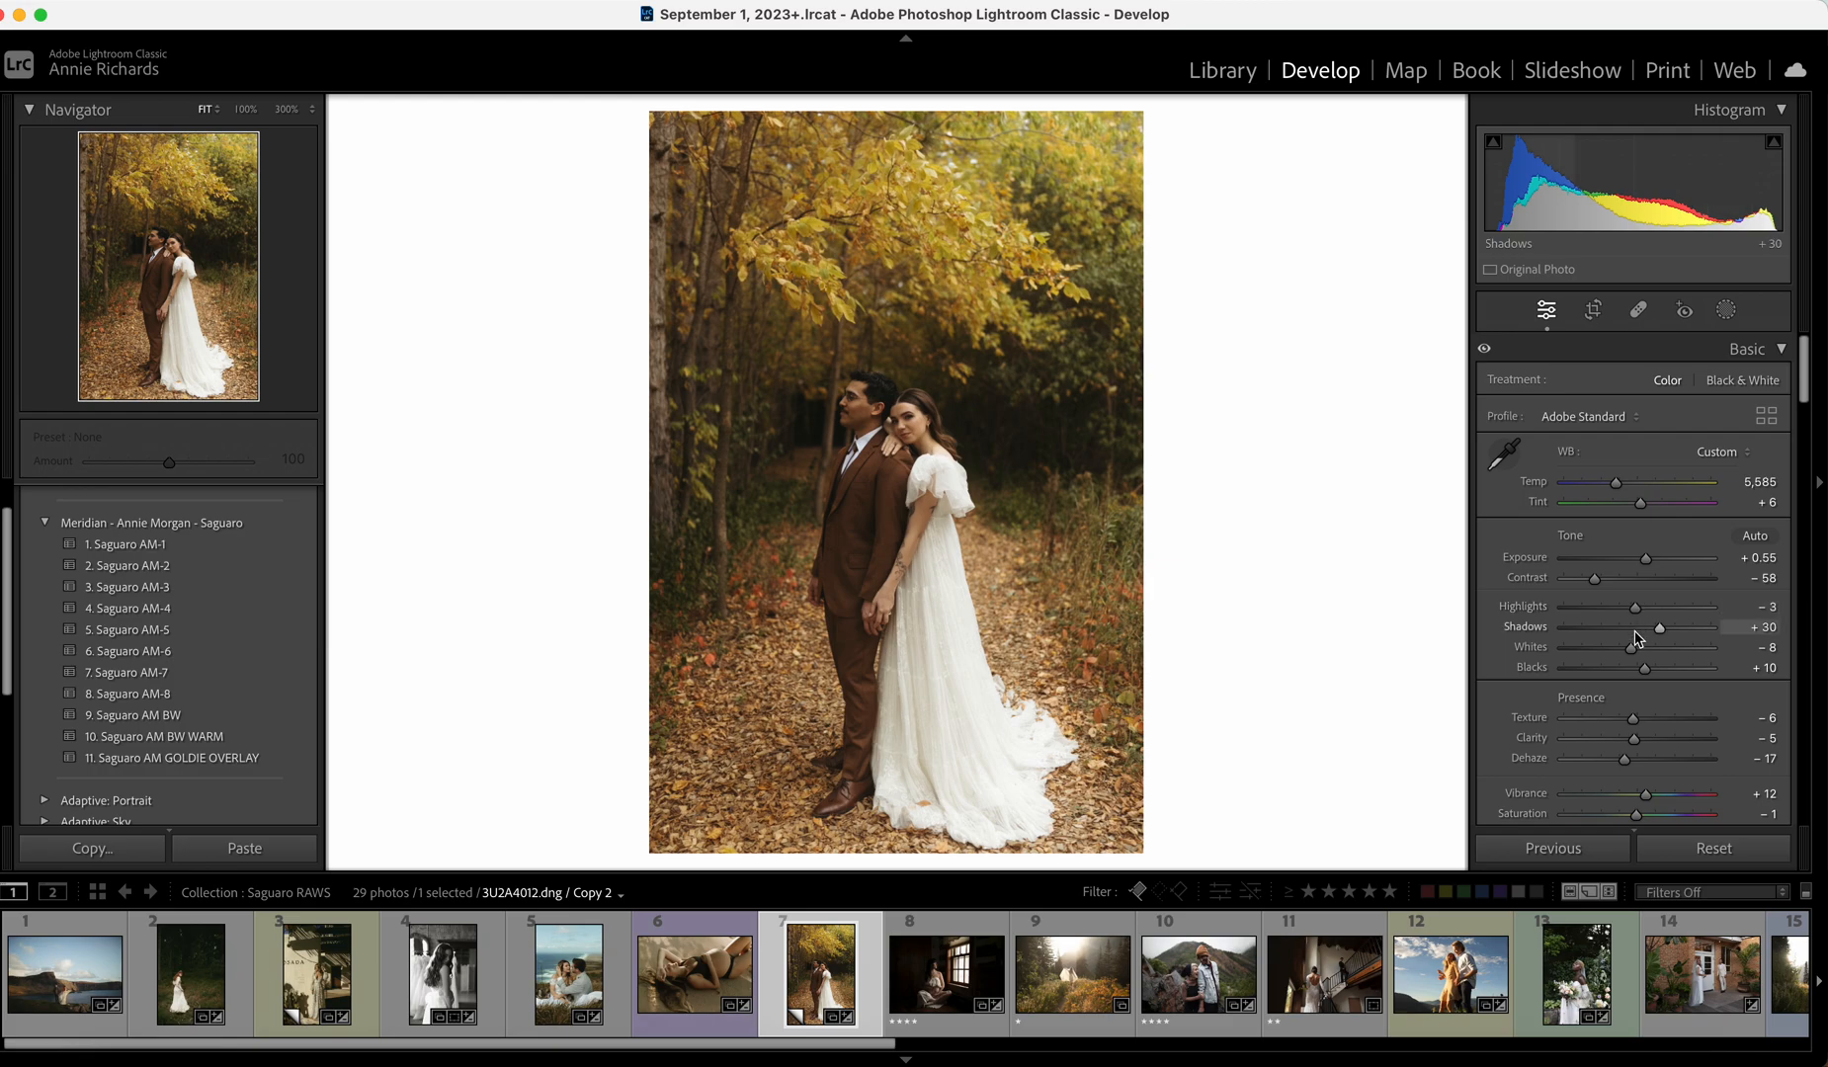
drag(1644, 559, 1645, 562)
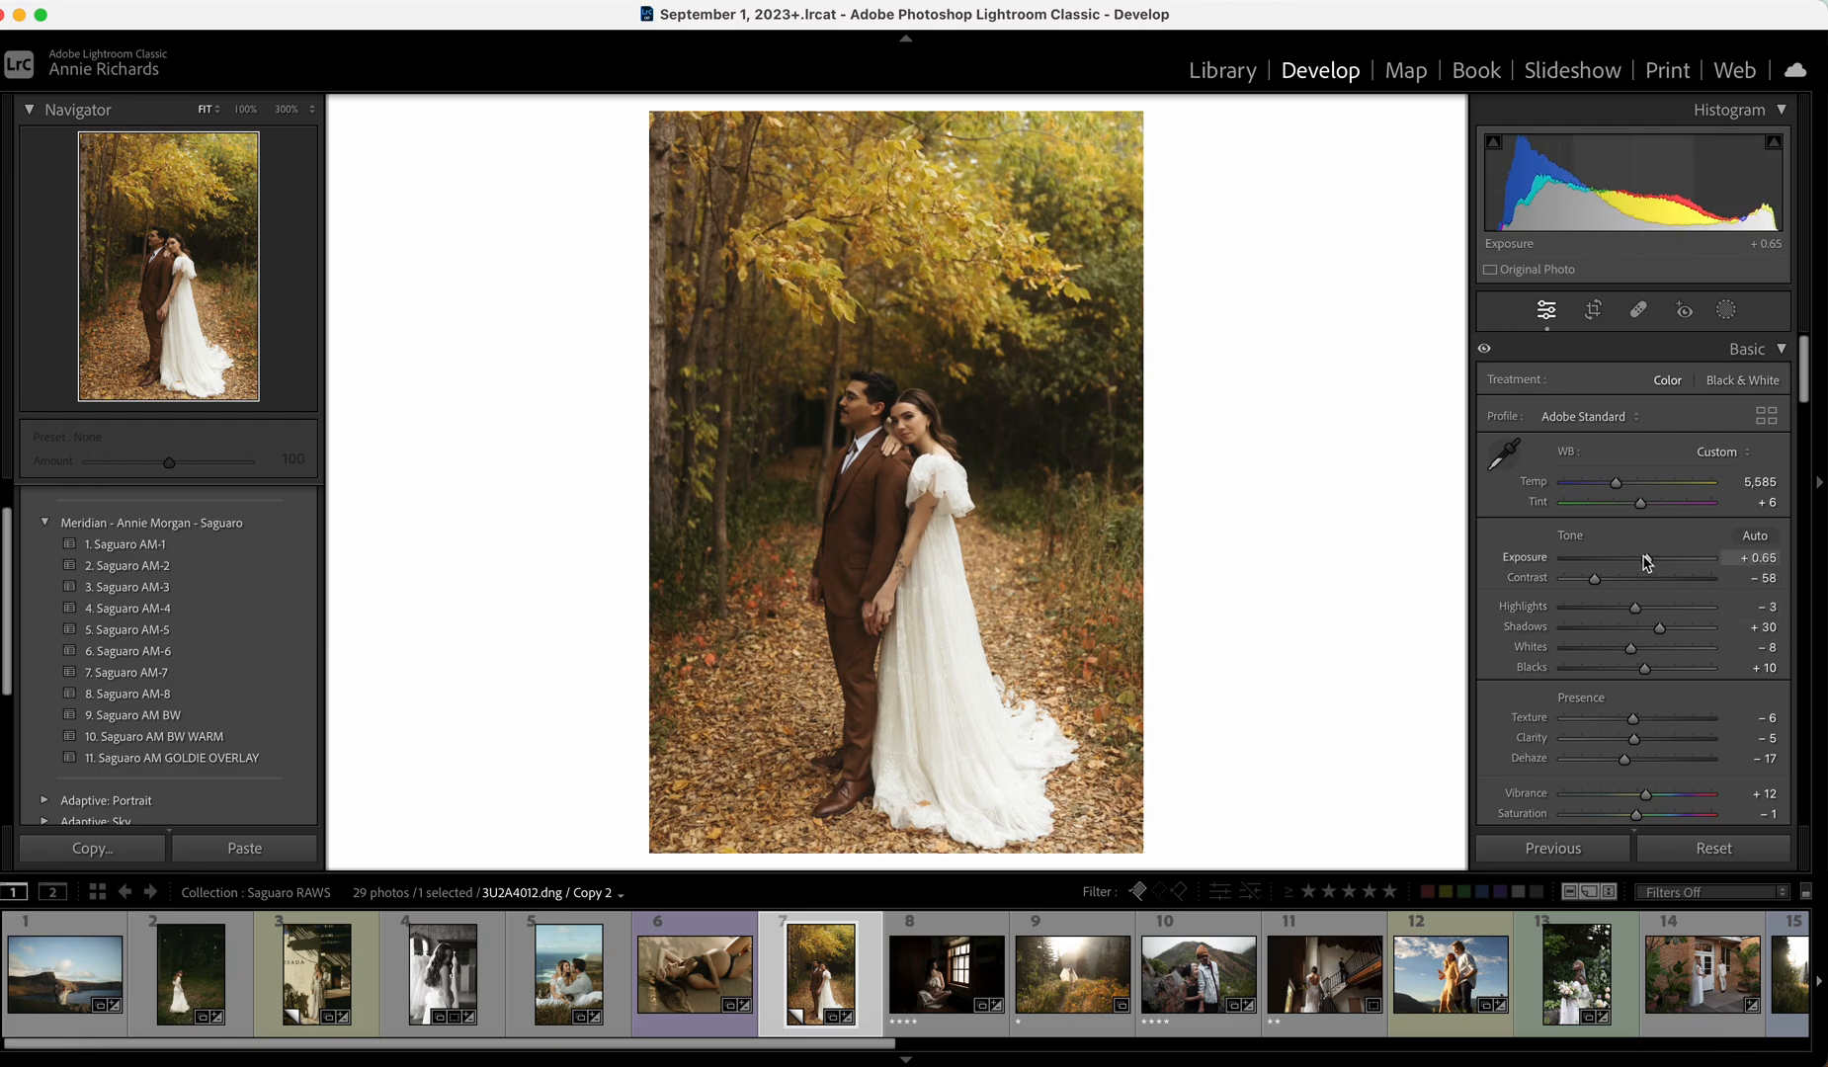
Raise Vibrance to +22 and increase the Calibration Blue Primary Saturation.
scroll(1644, 643, down, 3)
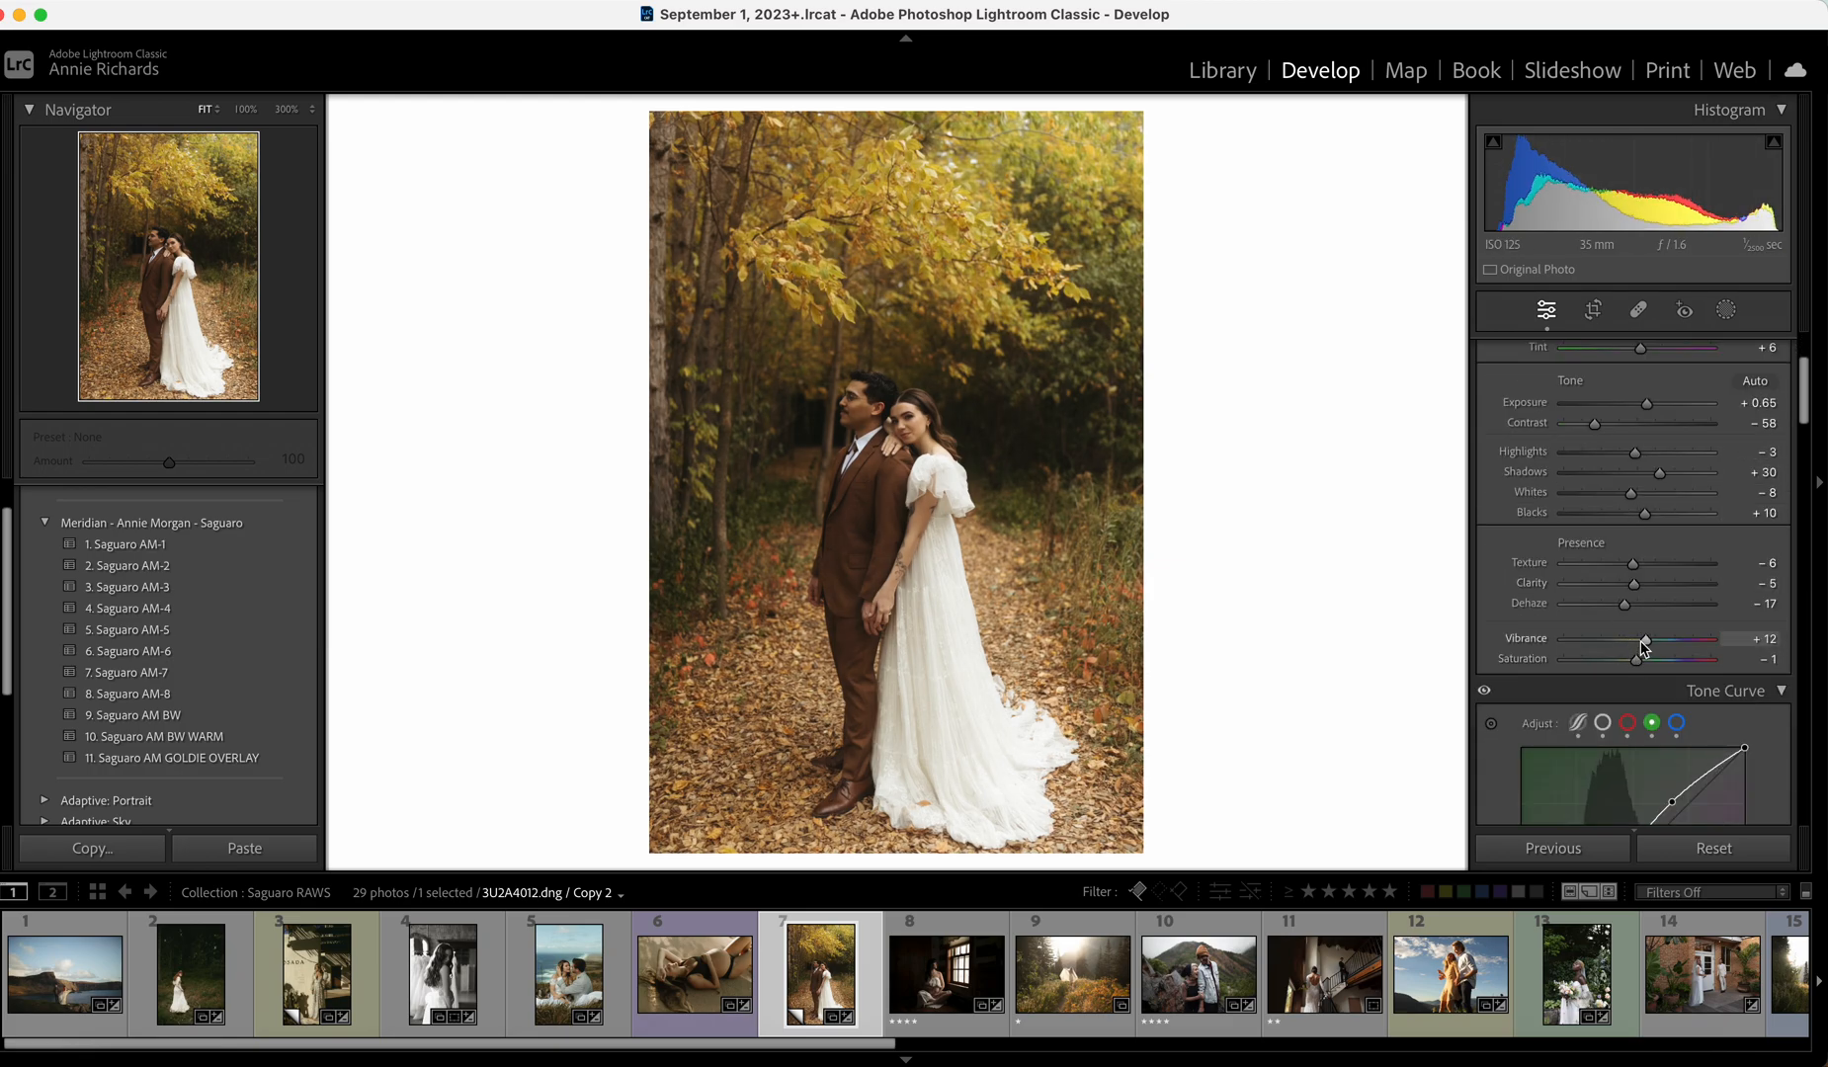
drag(1645, 639, 1648, 640)
drag(1659, 647, 1654, 640)
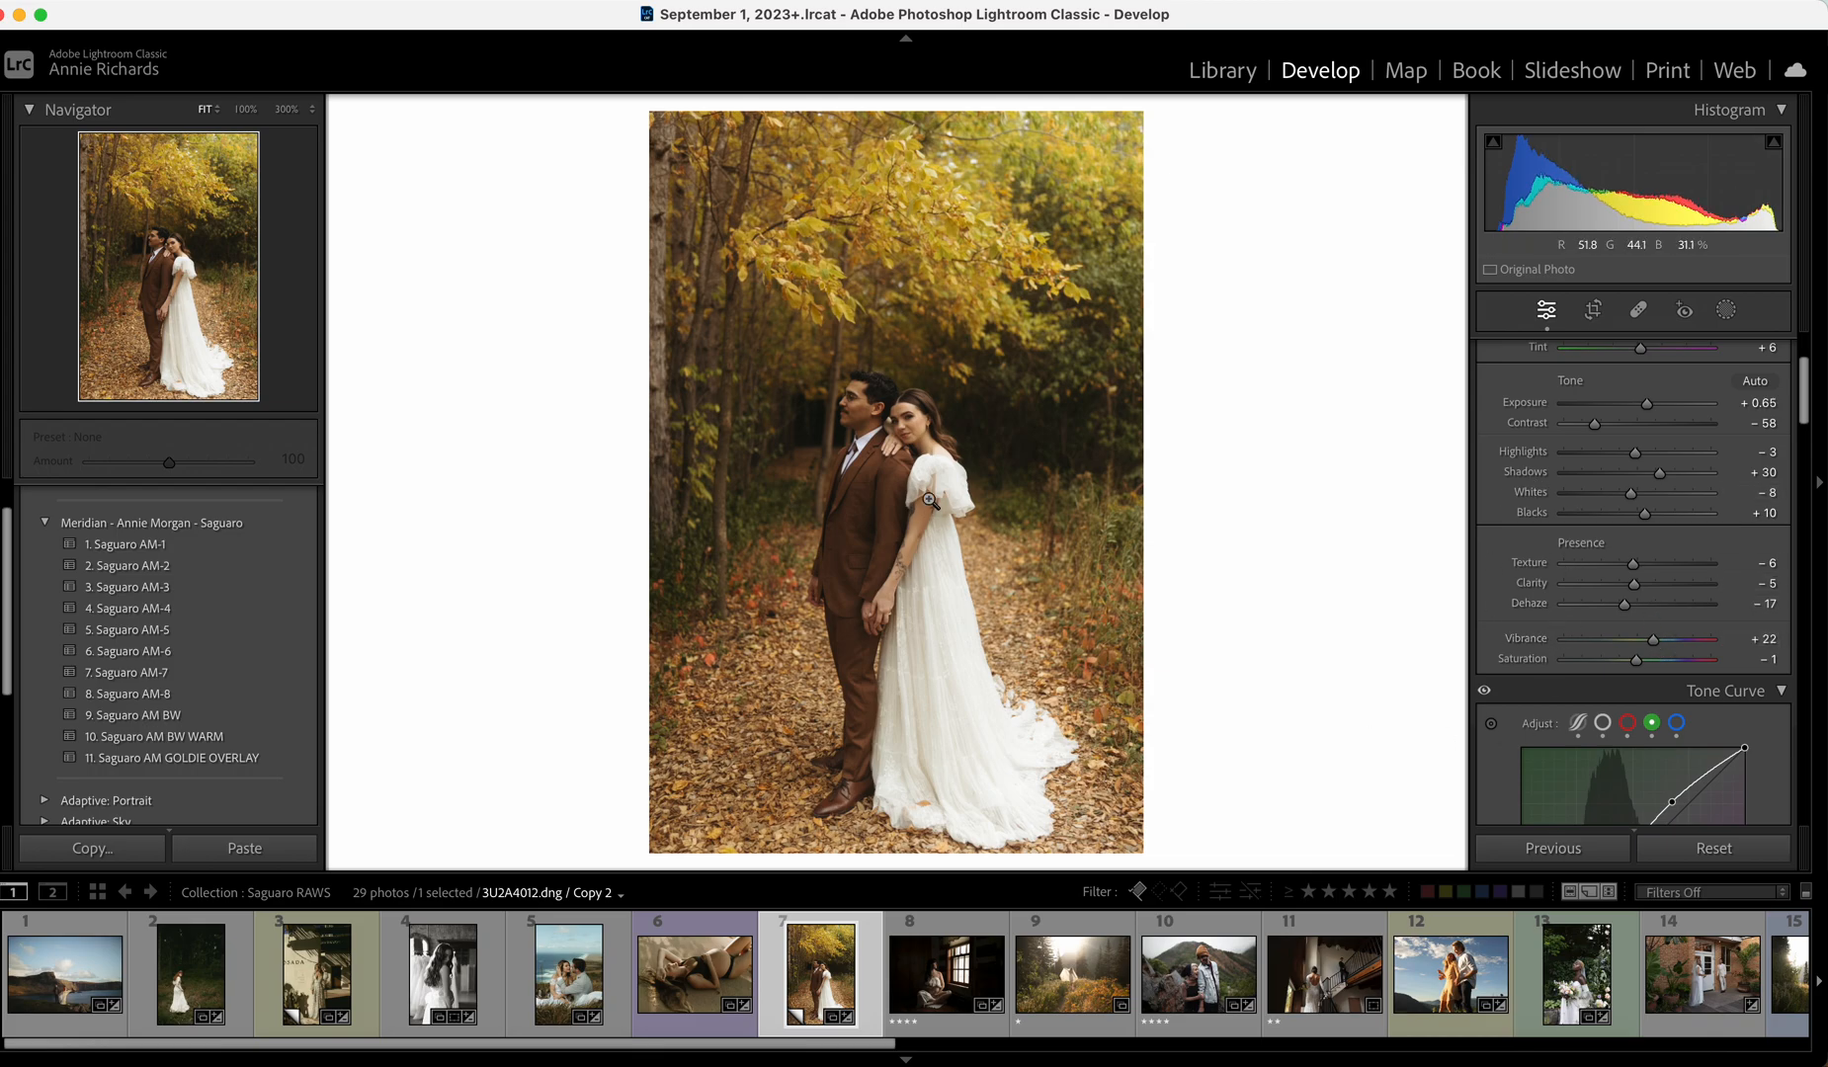
drag(1808, 425, 1809, 805)
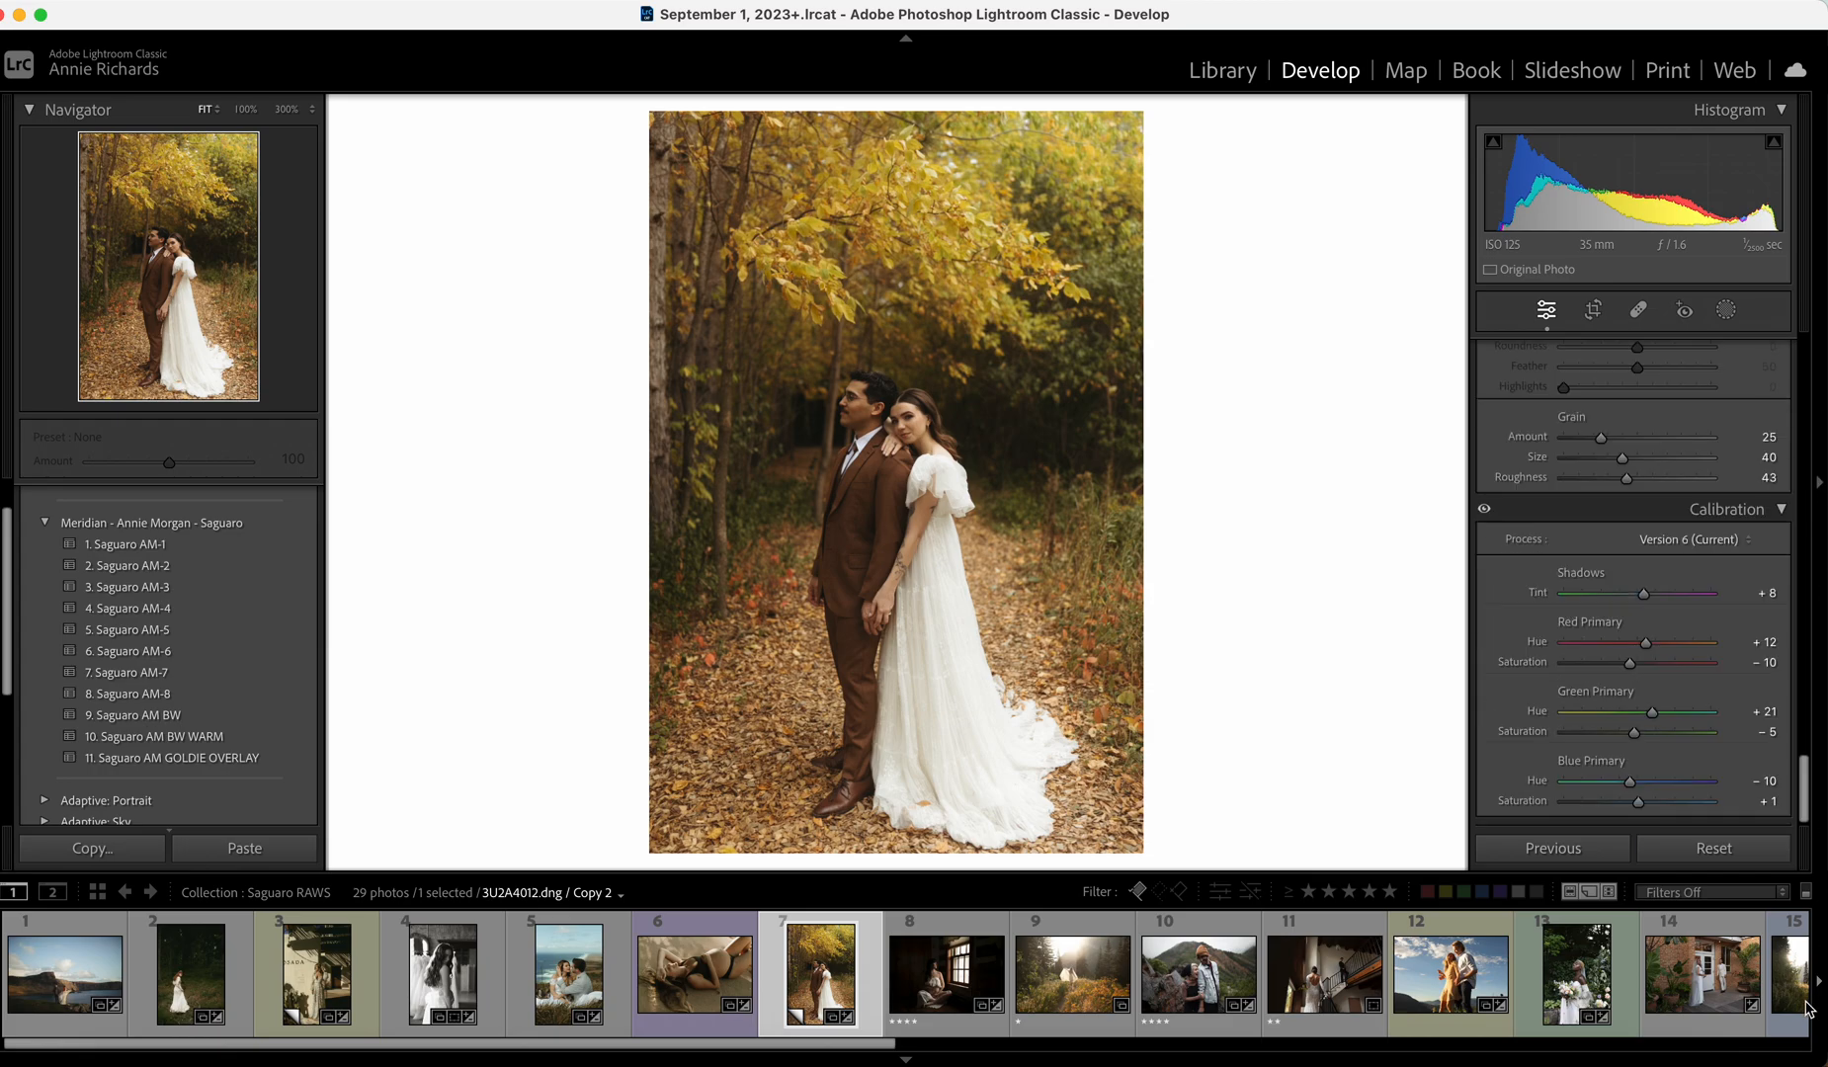
click(1652, 802)
click(1642, 802)
mouse_move(1643, 803)
mouse_down()
mouse_move(1667, 801)
mouse_move(1645, 805)
mouse_up()
drag(1803, 815, 1794, 346)
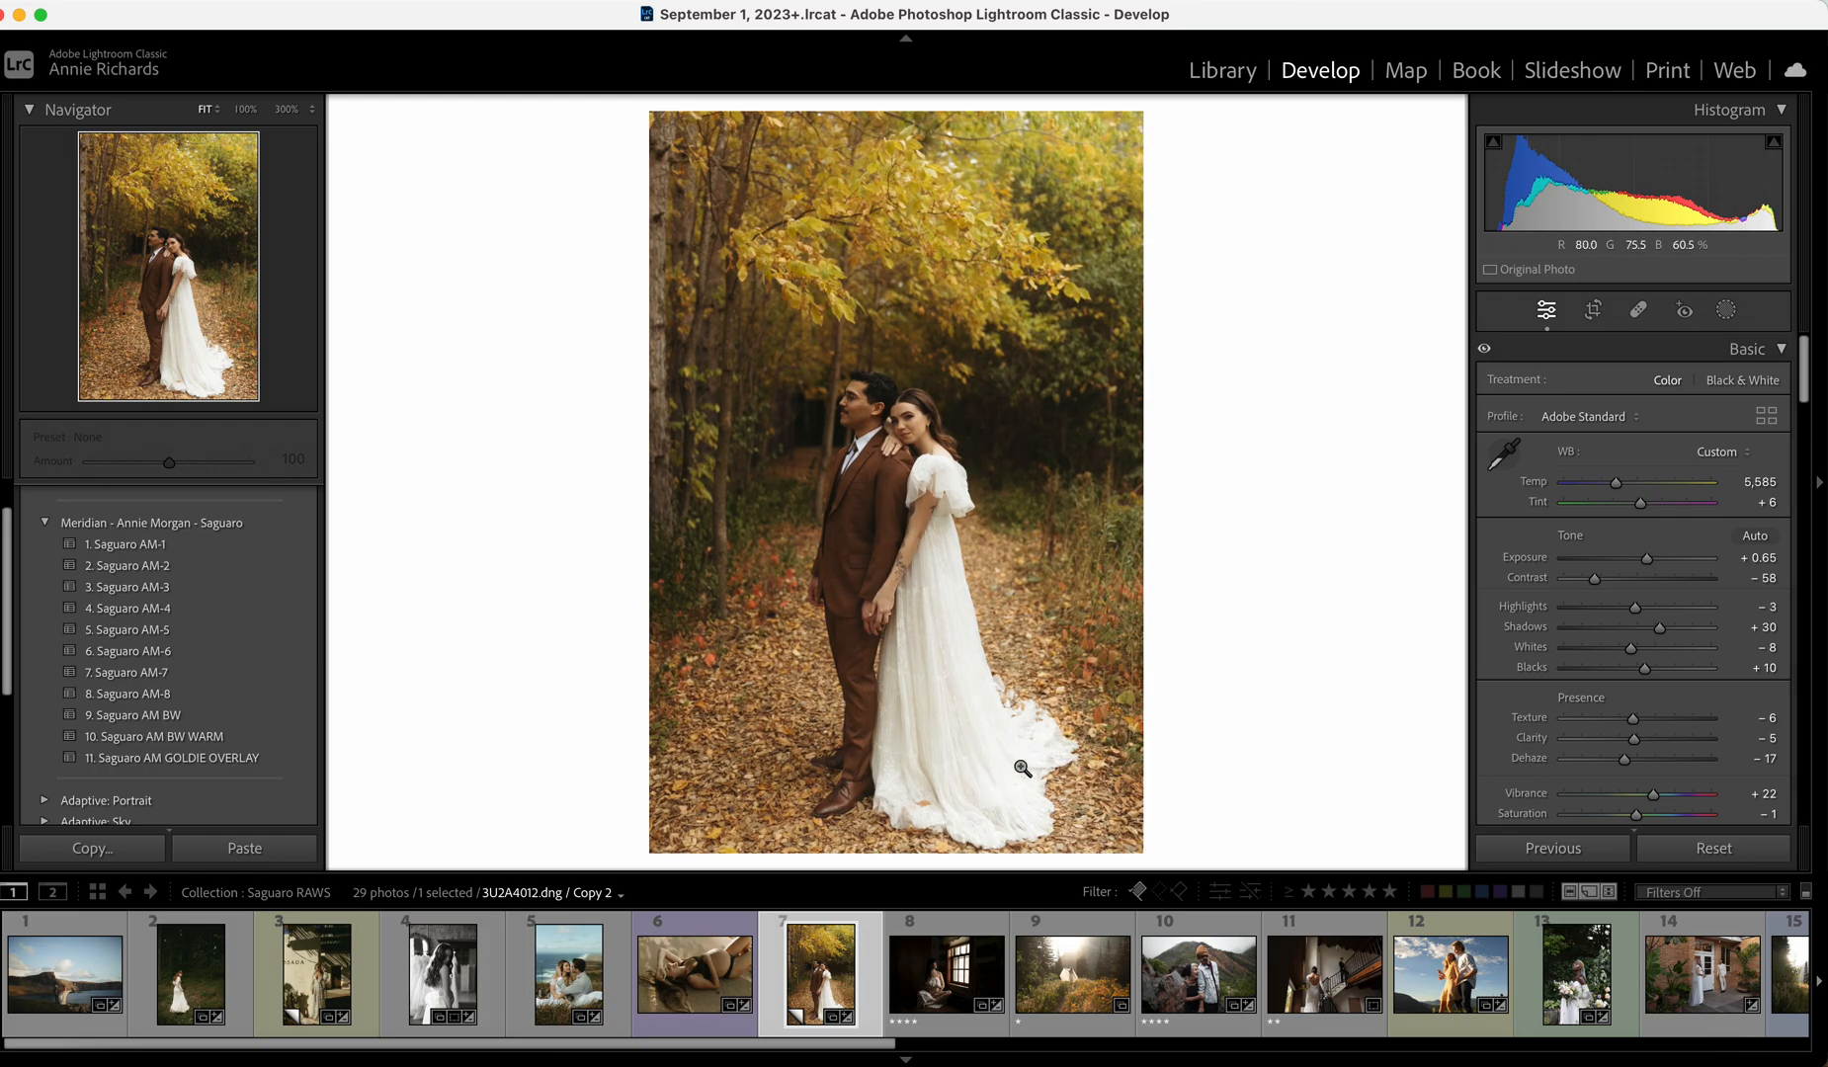
Apply Saguaro AM-4 to the window-light maternity photo with Shadows +46 and Exposure +0.80.
click(929, 986)
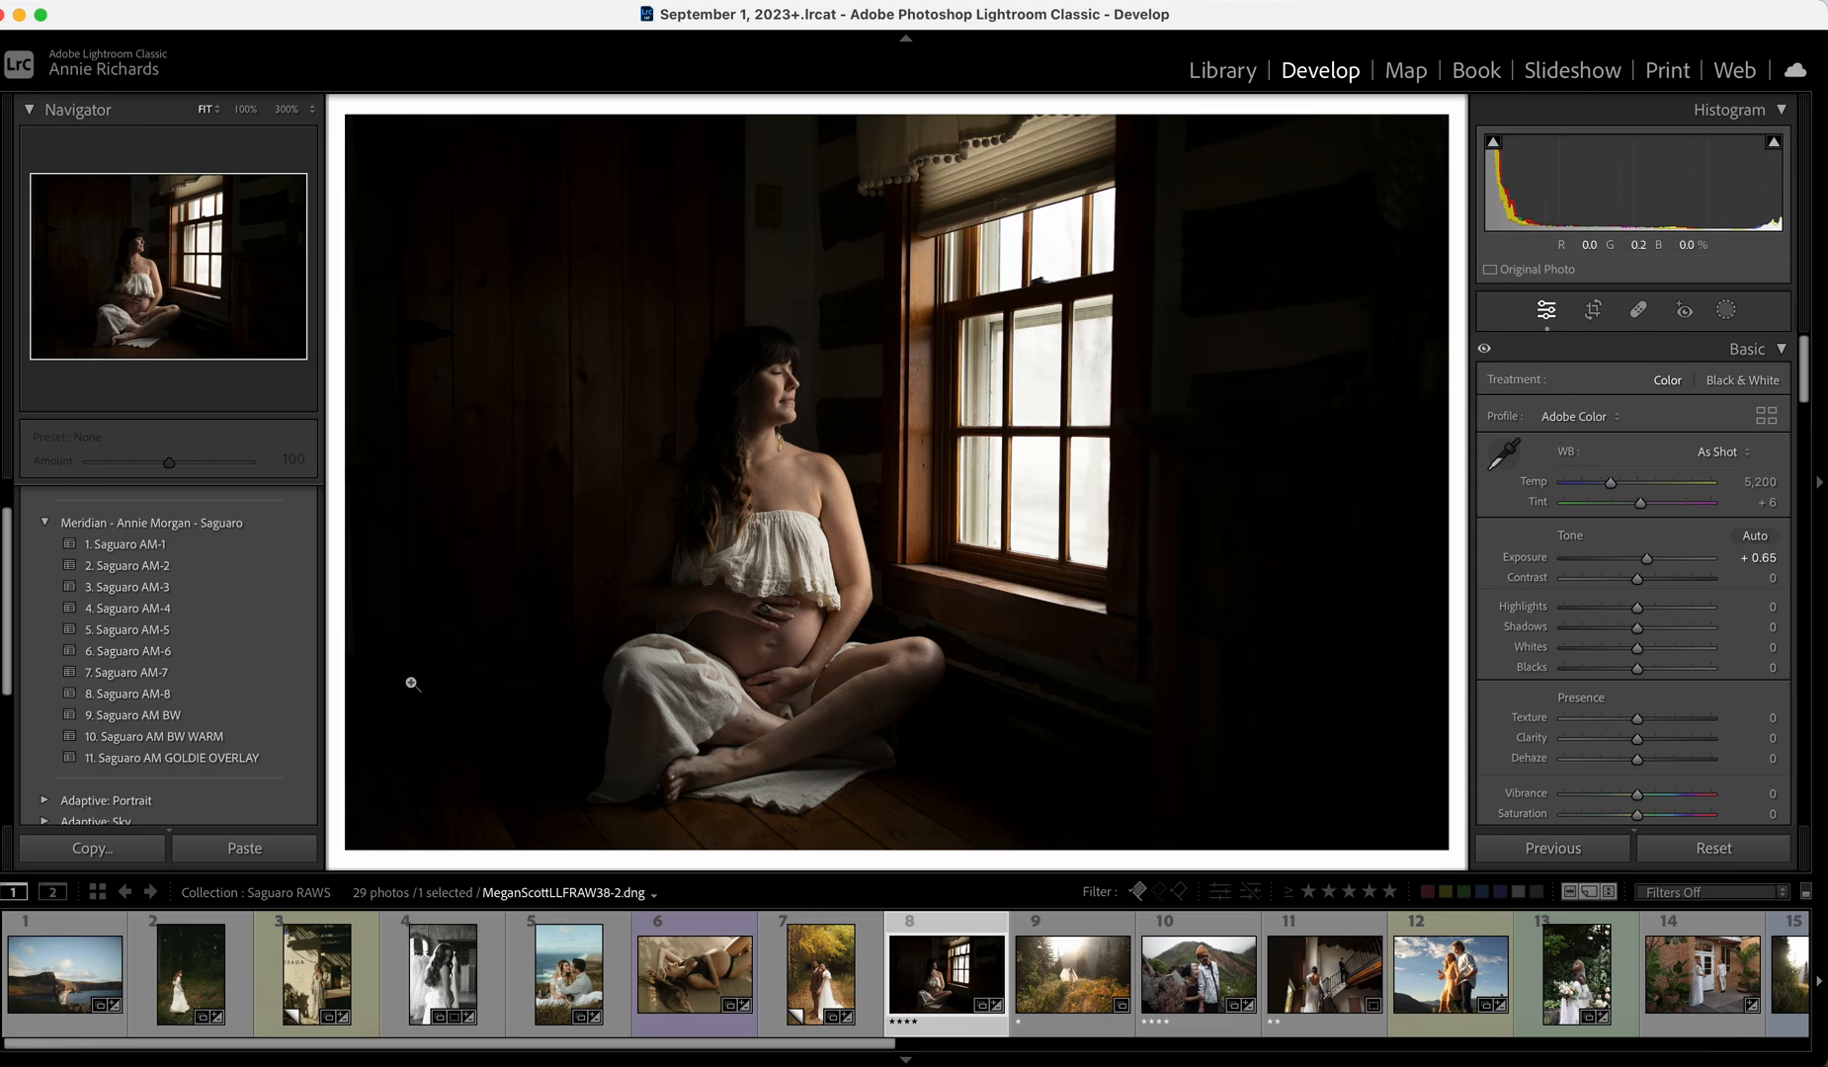
click(273, 611)
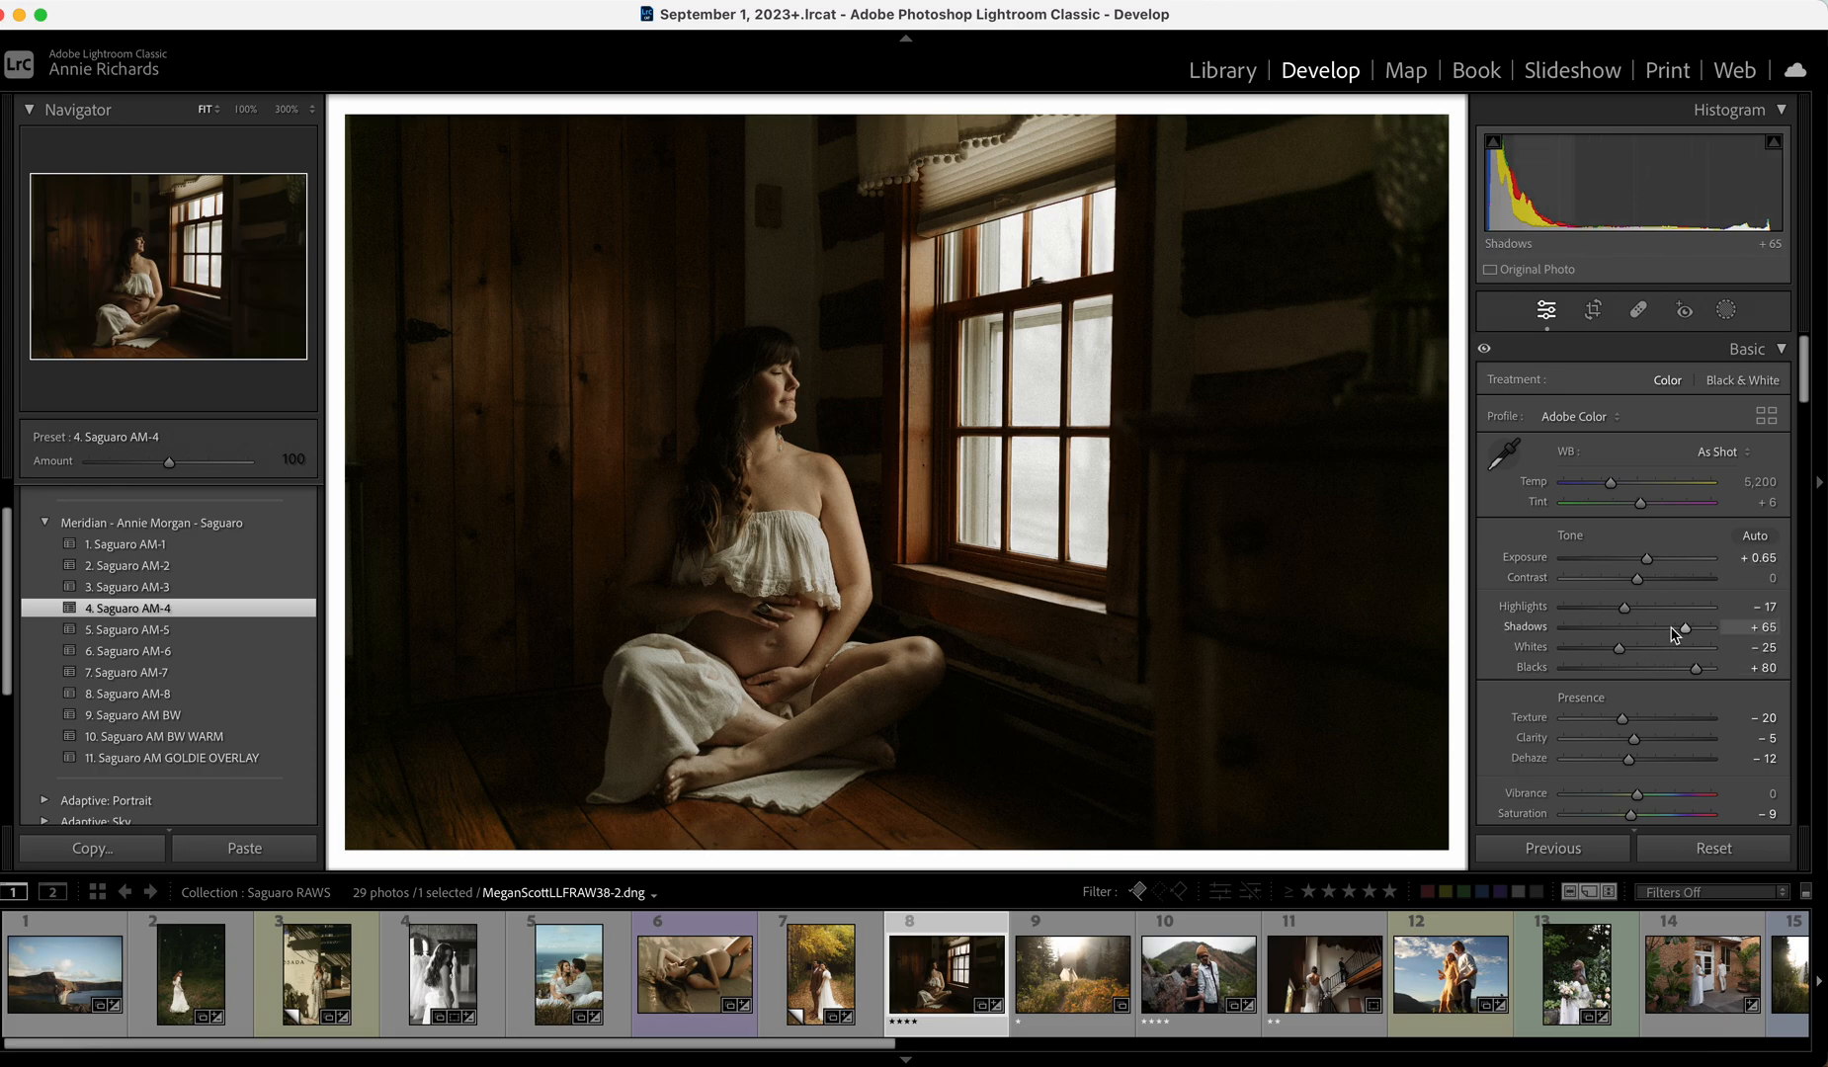
drag(1675, 635, 1661, 634)
drag(1644, 560, 1631, 584)
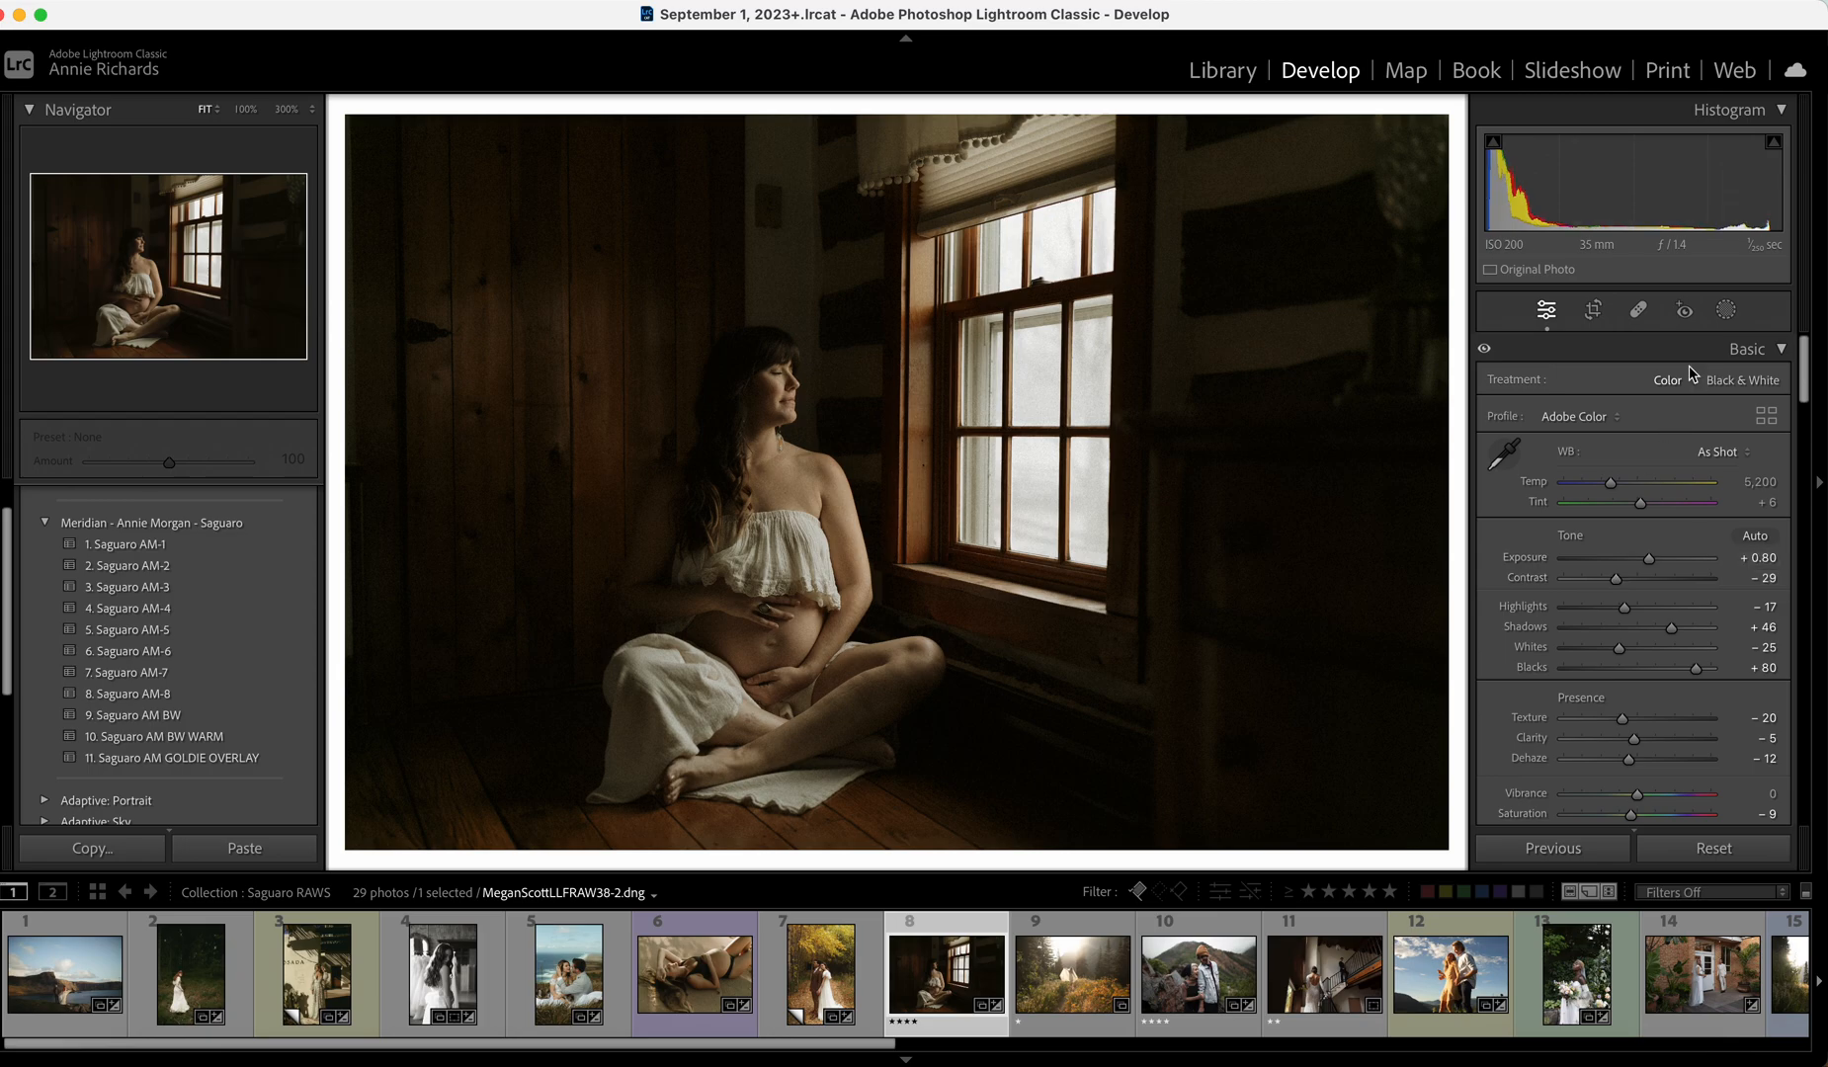
Check the photo at 100% zoom, then reduce Clarity to -12.
mouse_move(1805, 374)
mouse_down()
mouse_move(1810, 895)
mouse_move(1804, 356)
mouse_up()
click(826, 391)
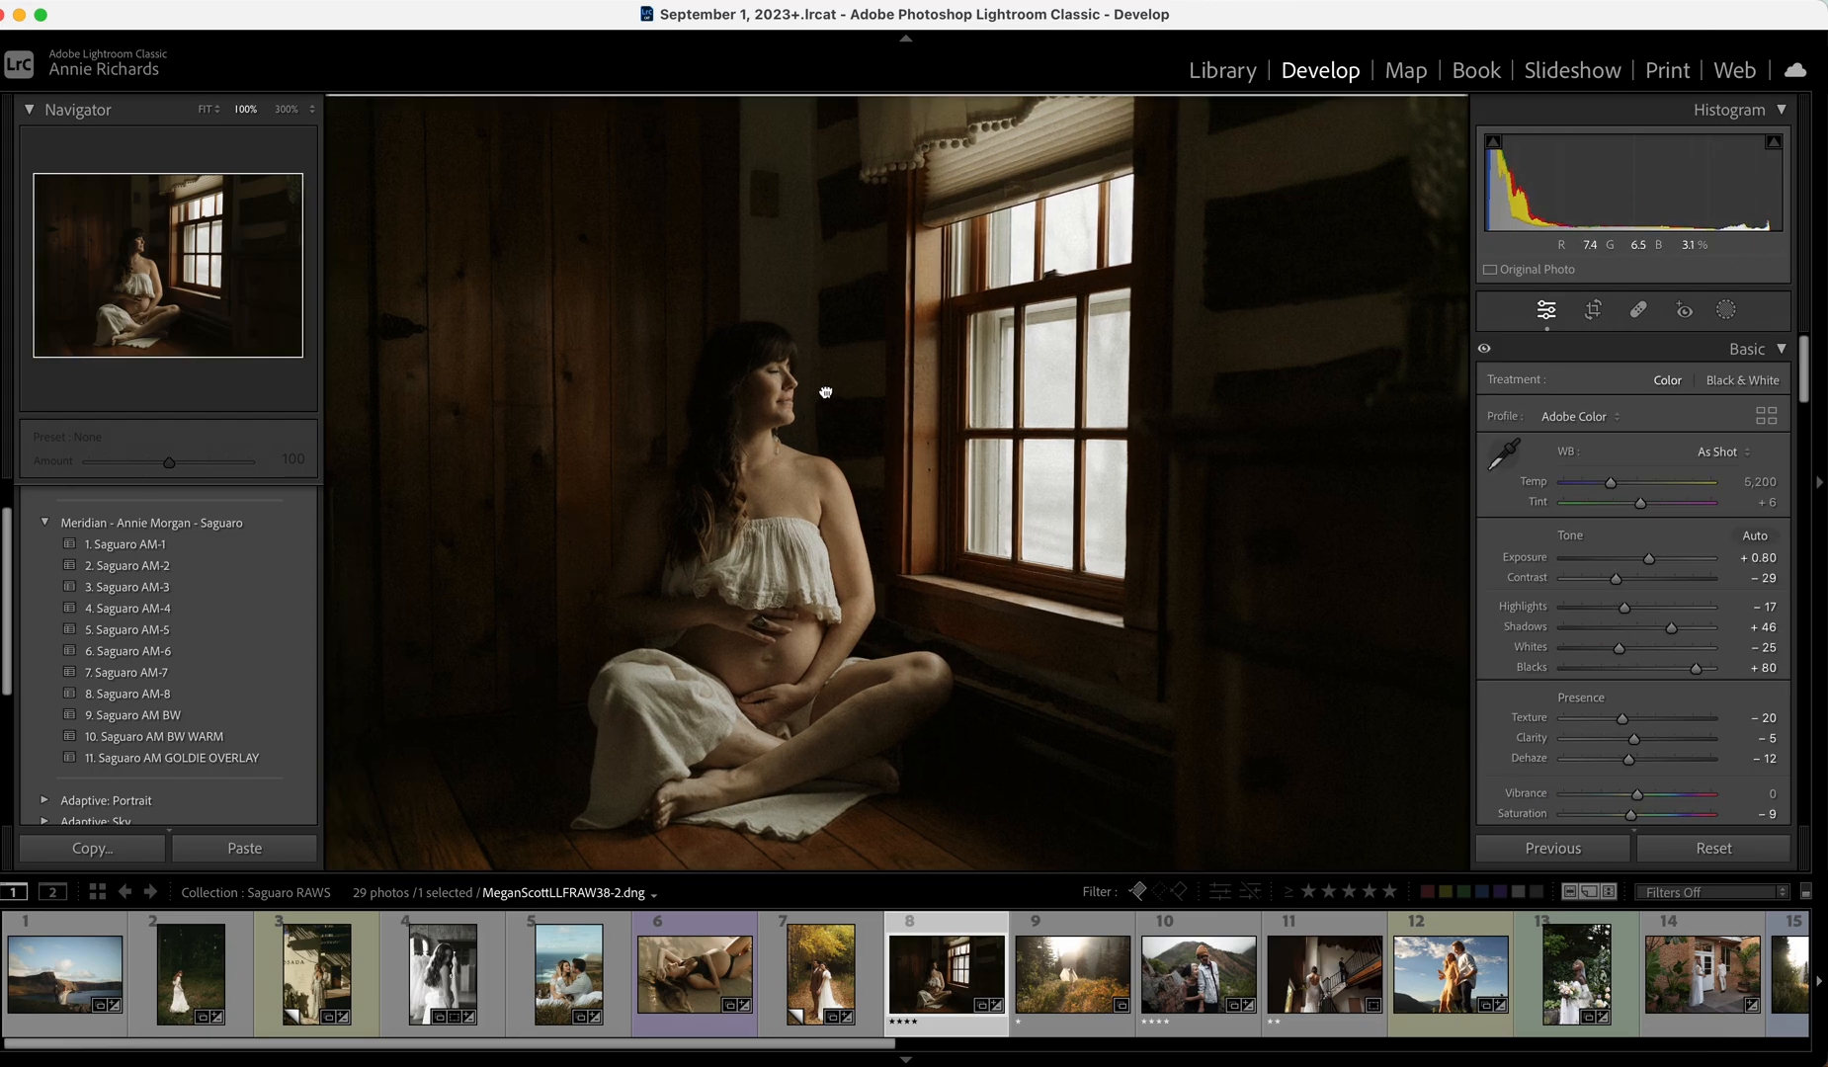
click(829, 397)
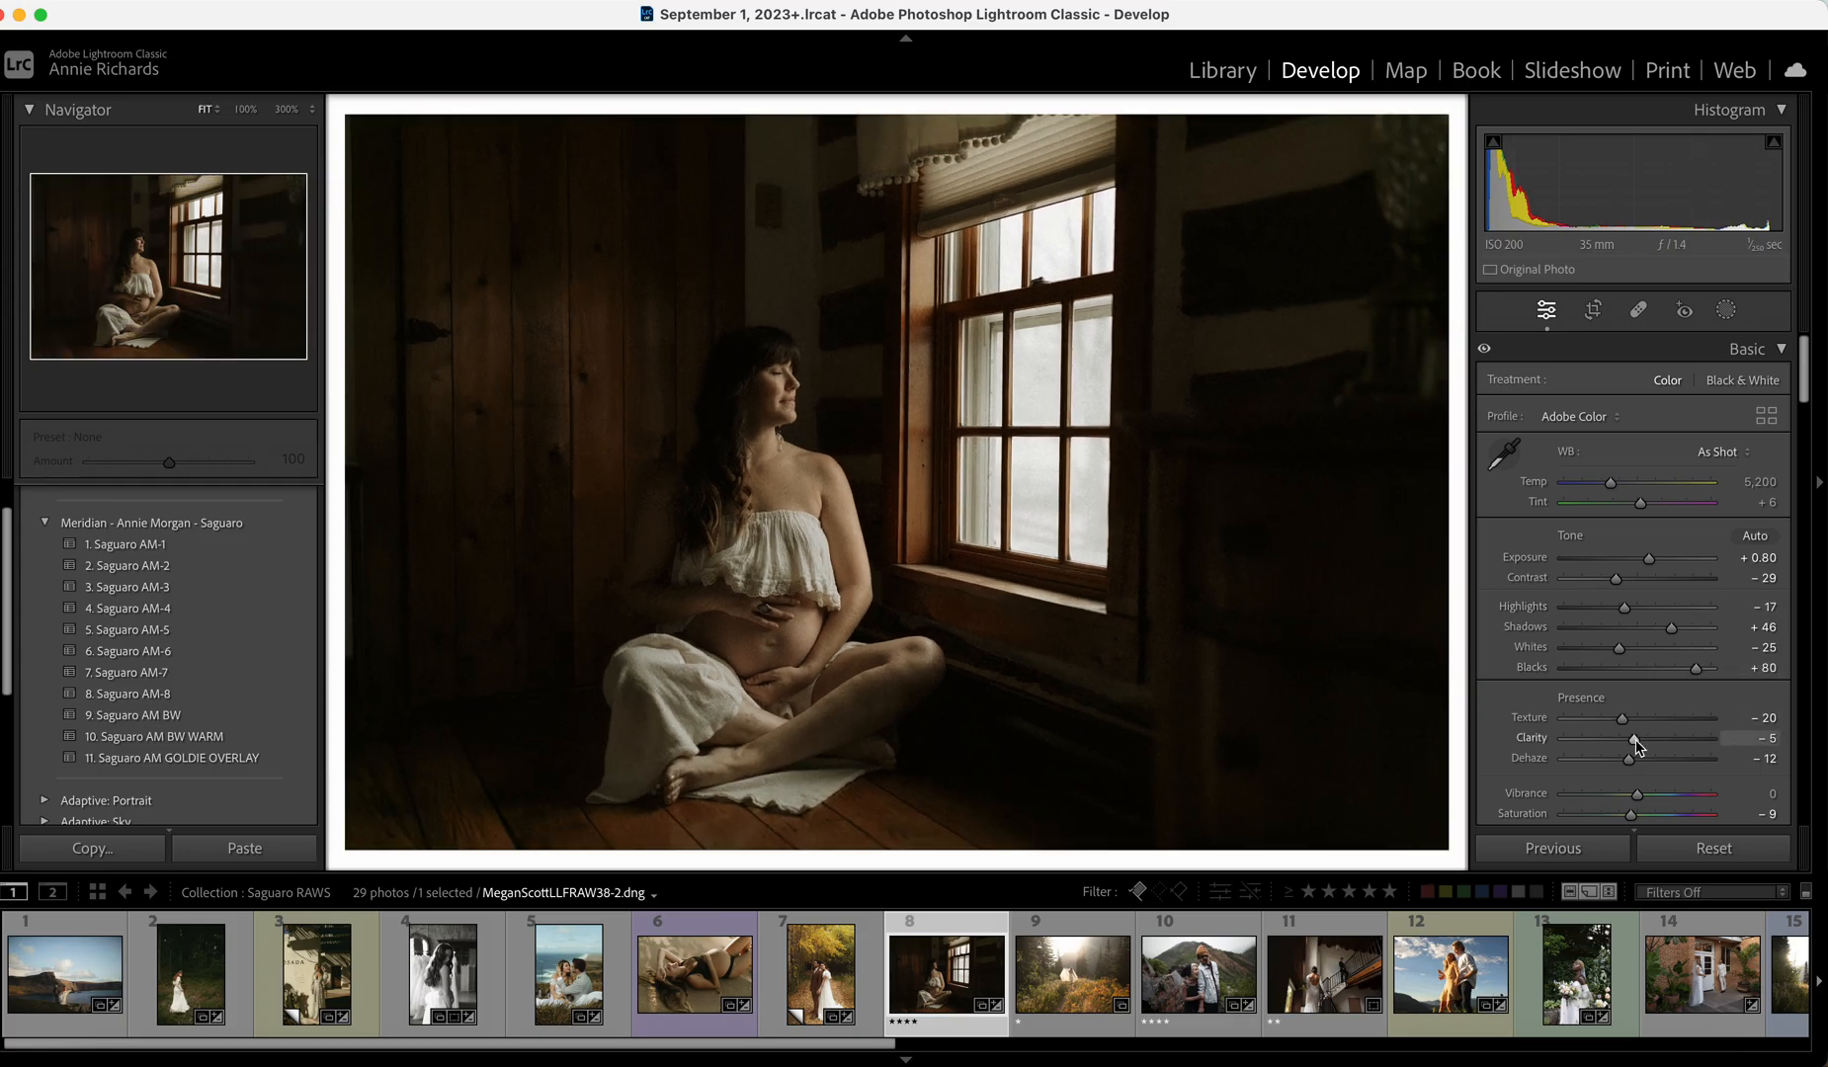
drag(1631, 741, 1627, 742)
Give the backlit forest photo Saguaro AM-1 at Exposure -0.25, then bring up the mountain couple photo.
click(1111, 1000)
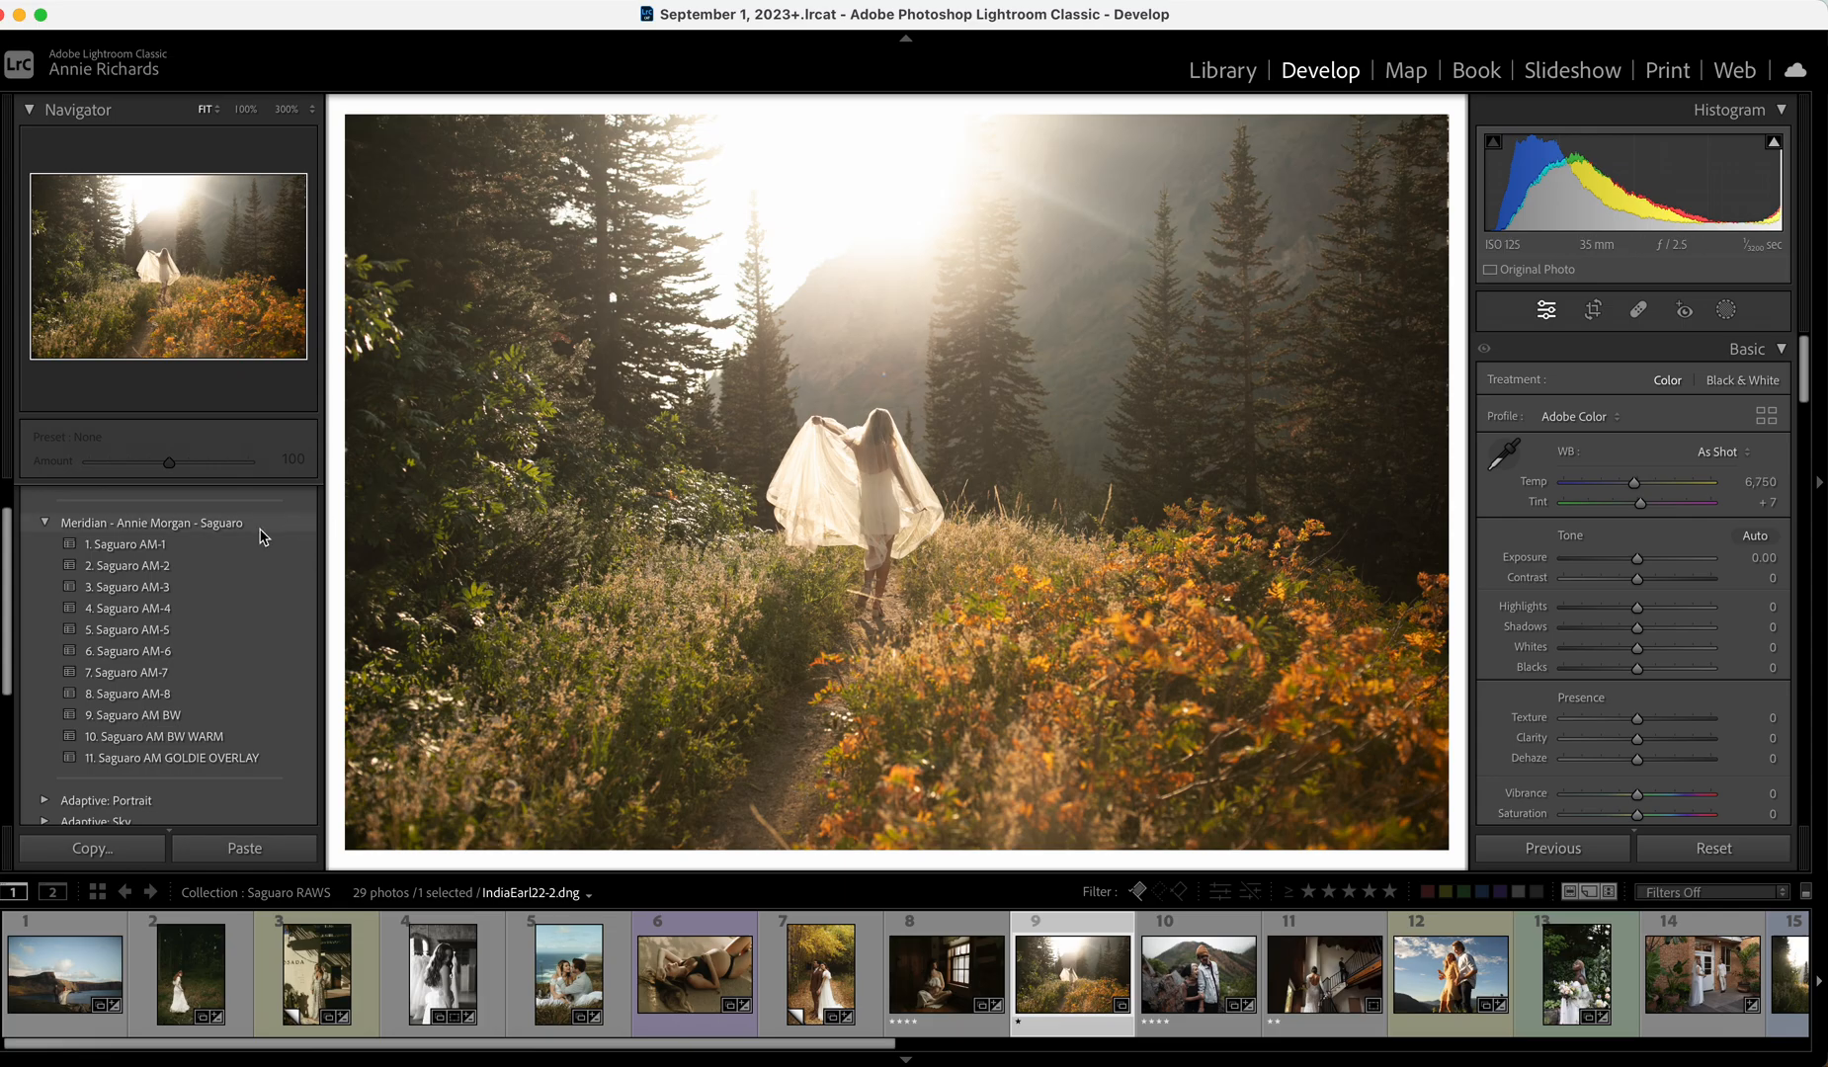
click(227, 545)
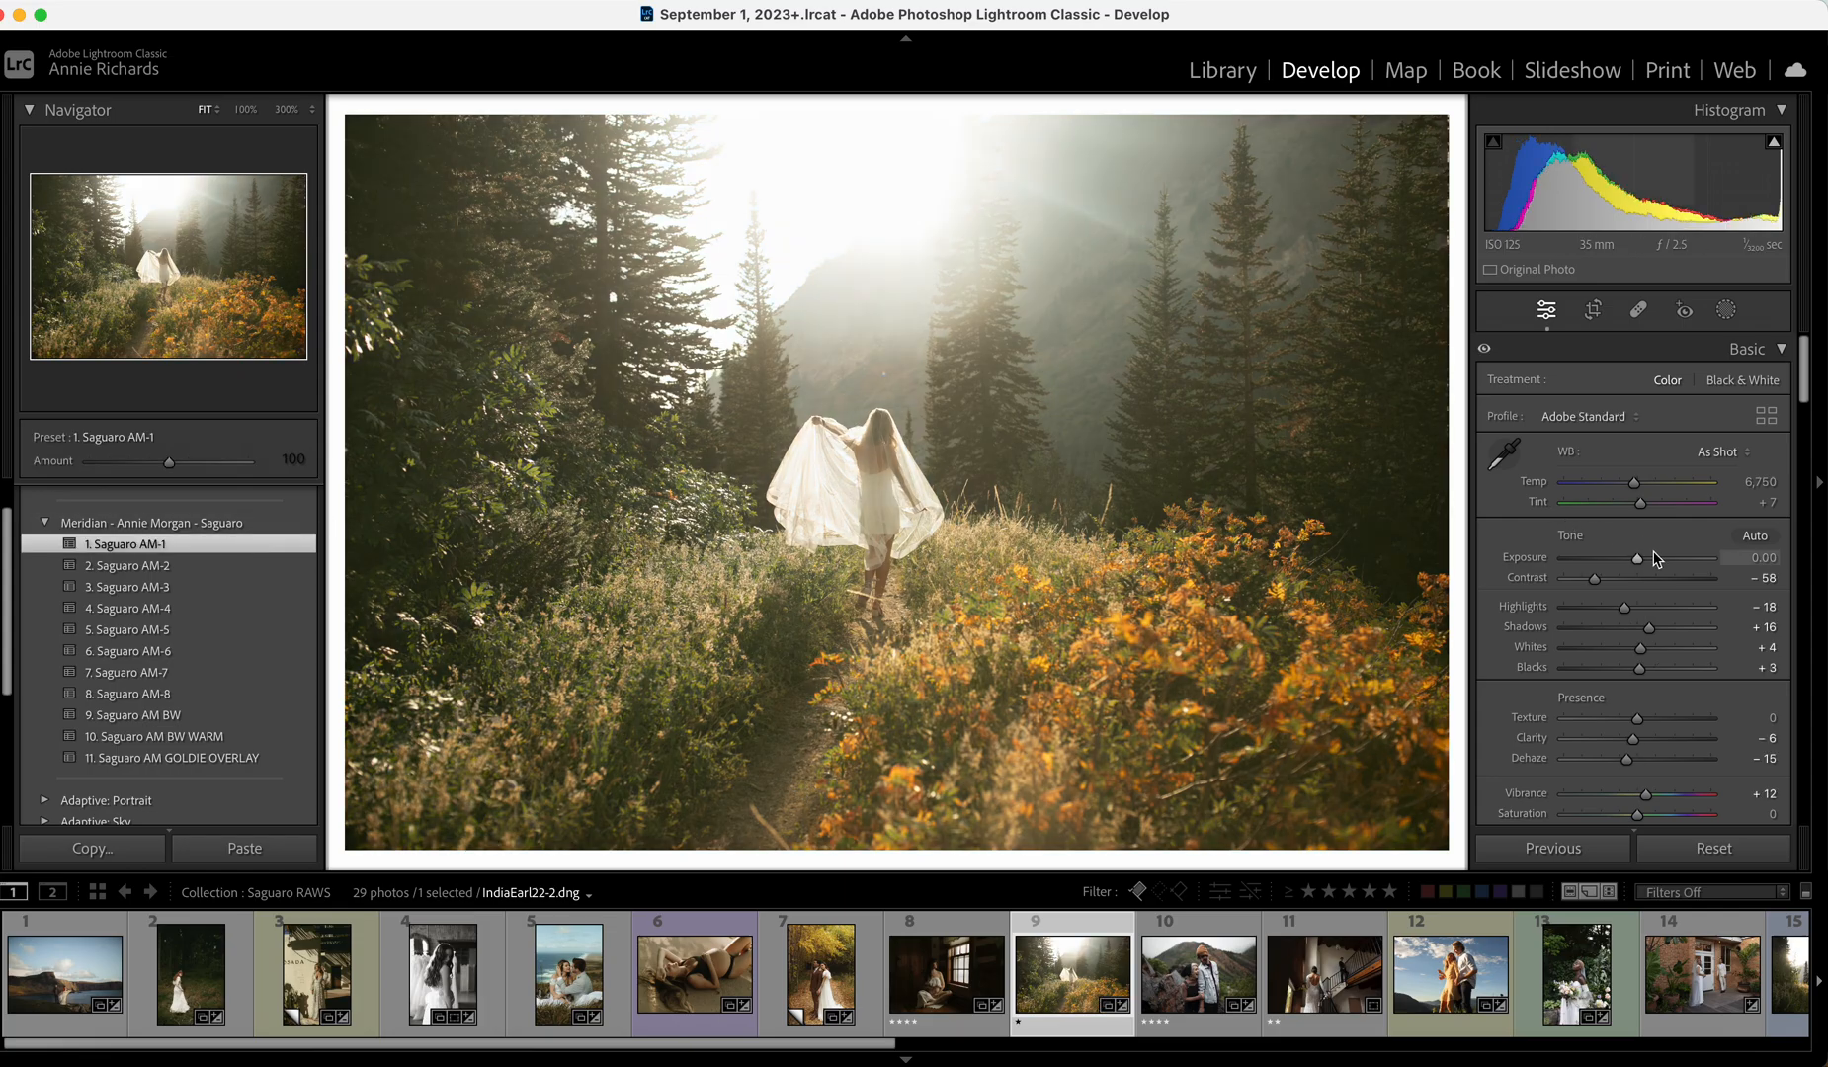
drag(1637, 559, 1636, 565)
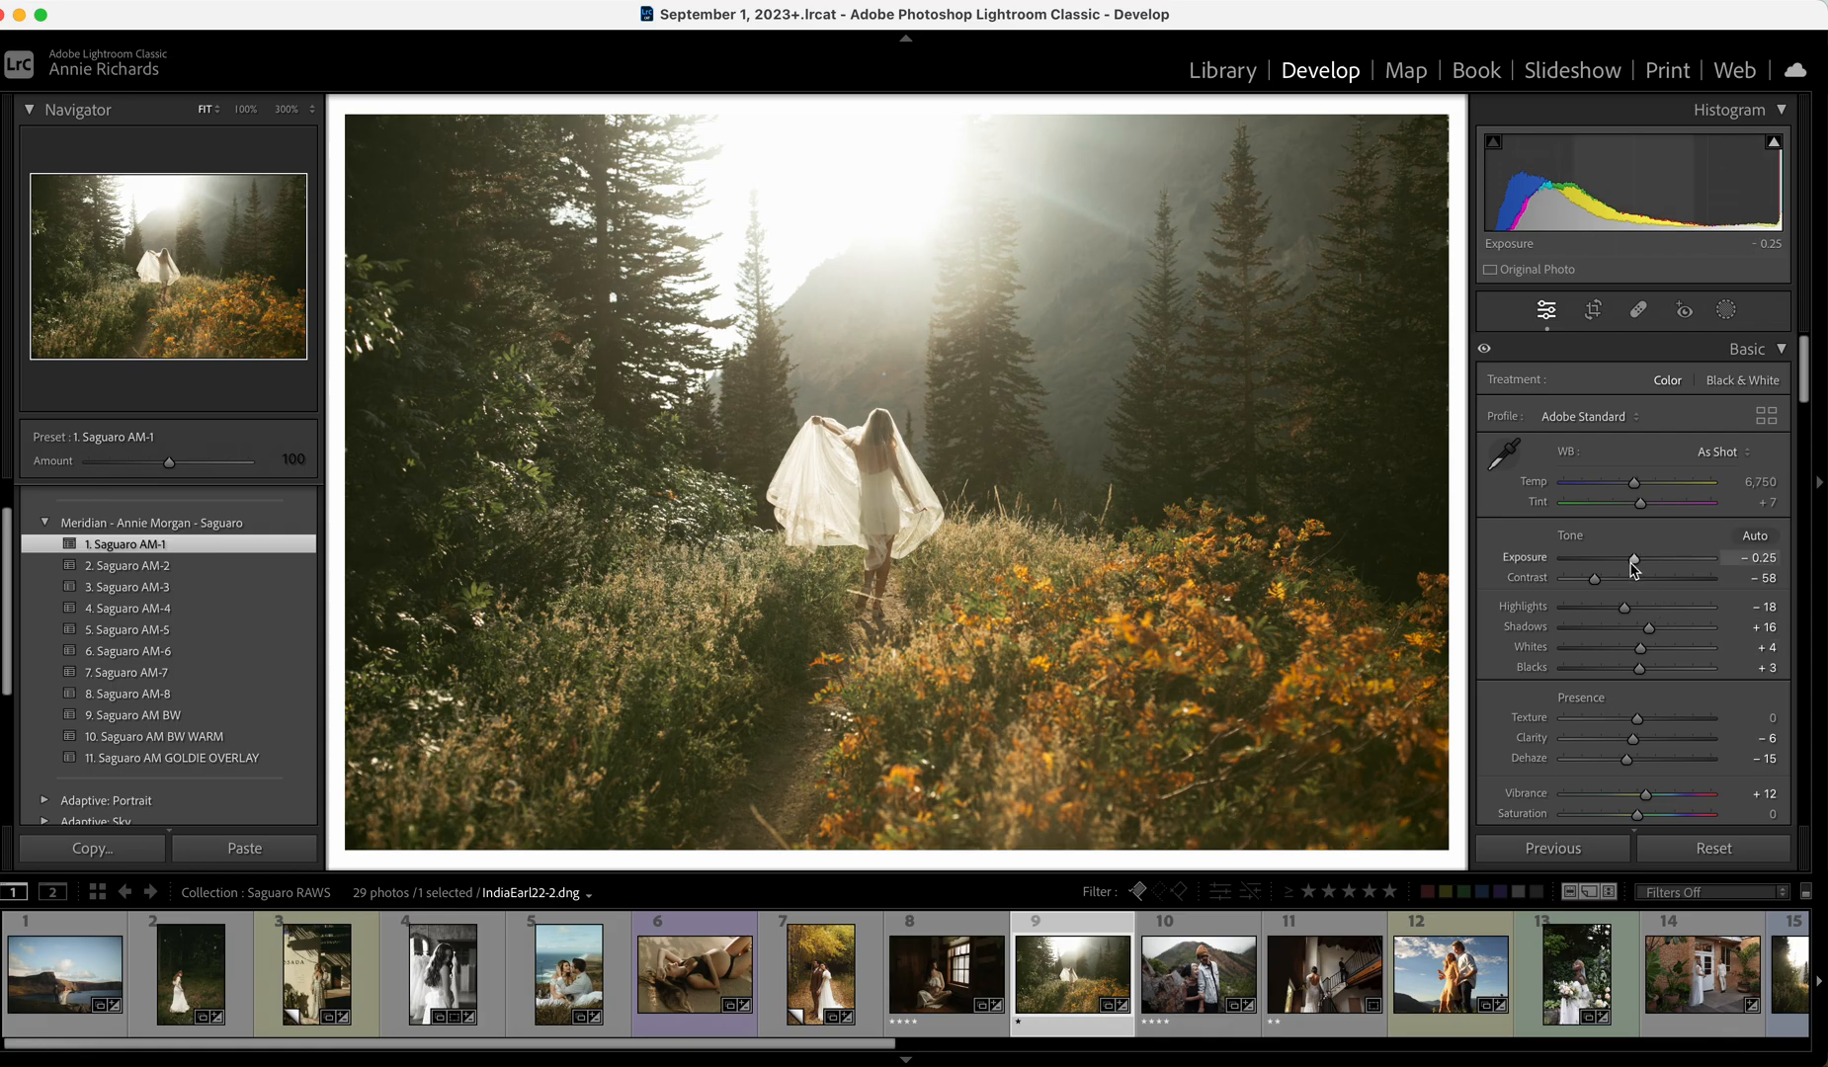
click(1186, 981)
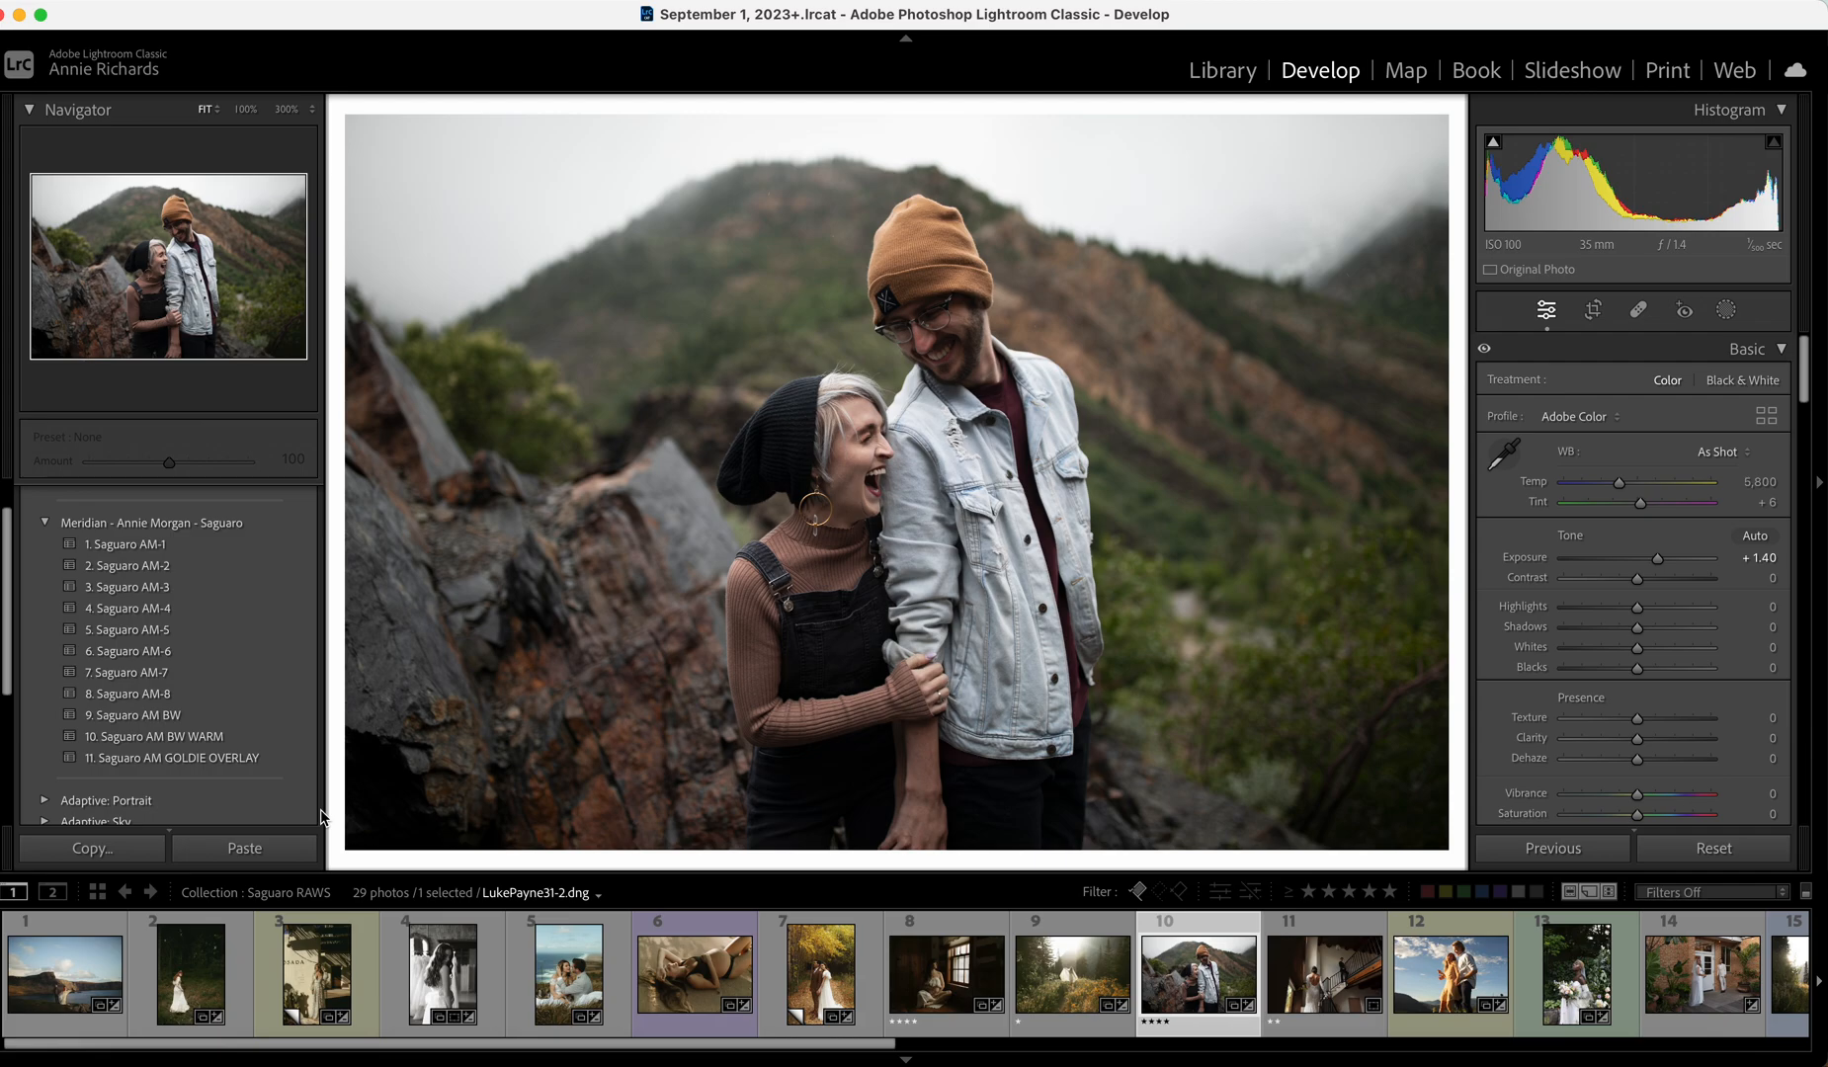
Apply the Saguaro AM-6 preset to the mountain couple photo.
click(255, 652)
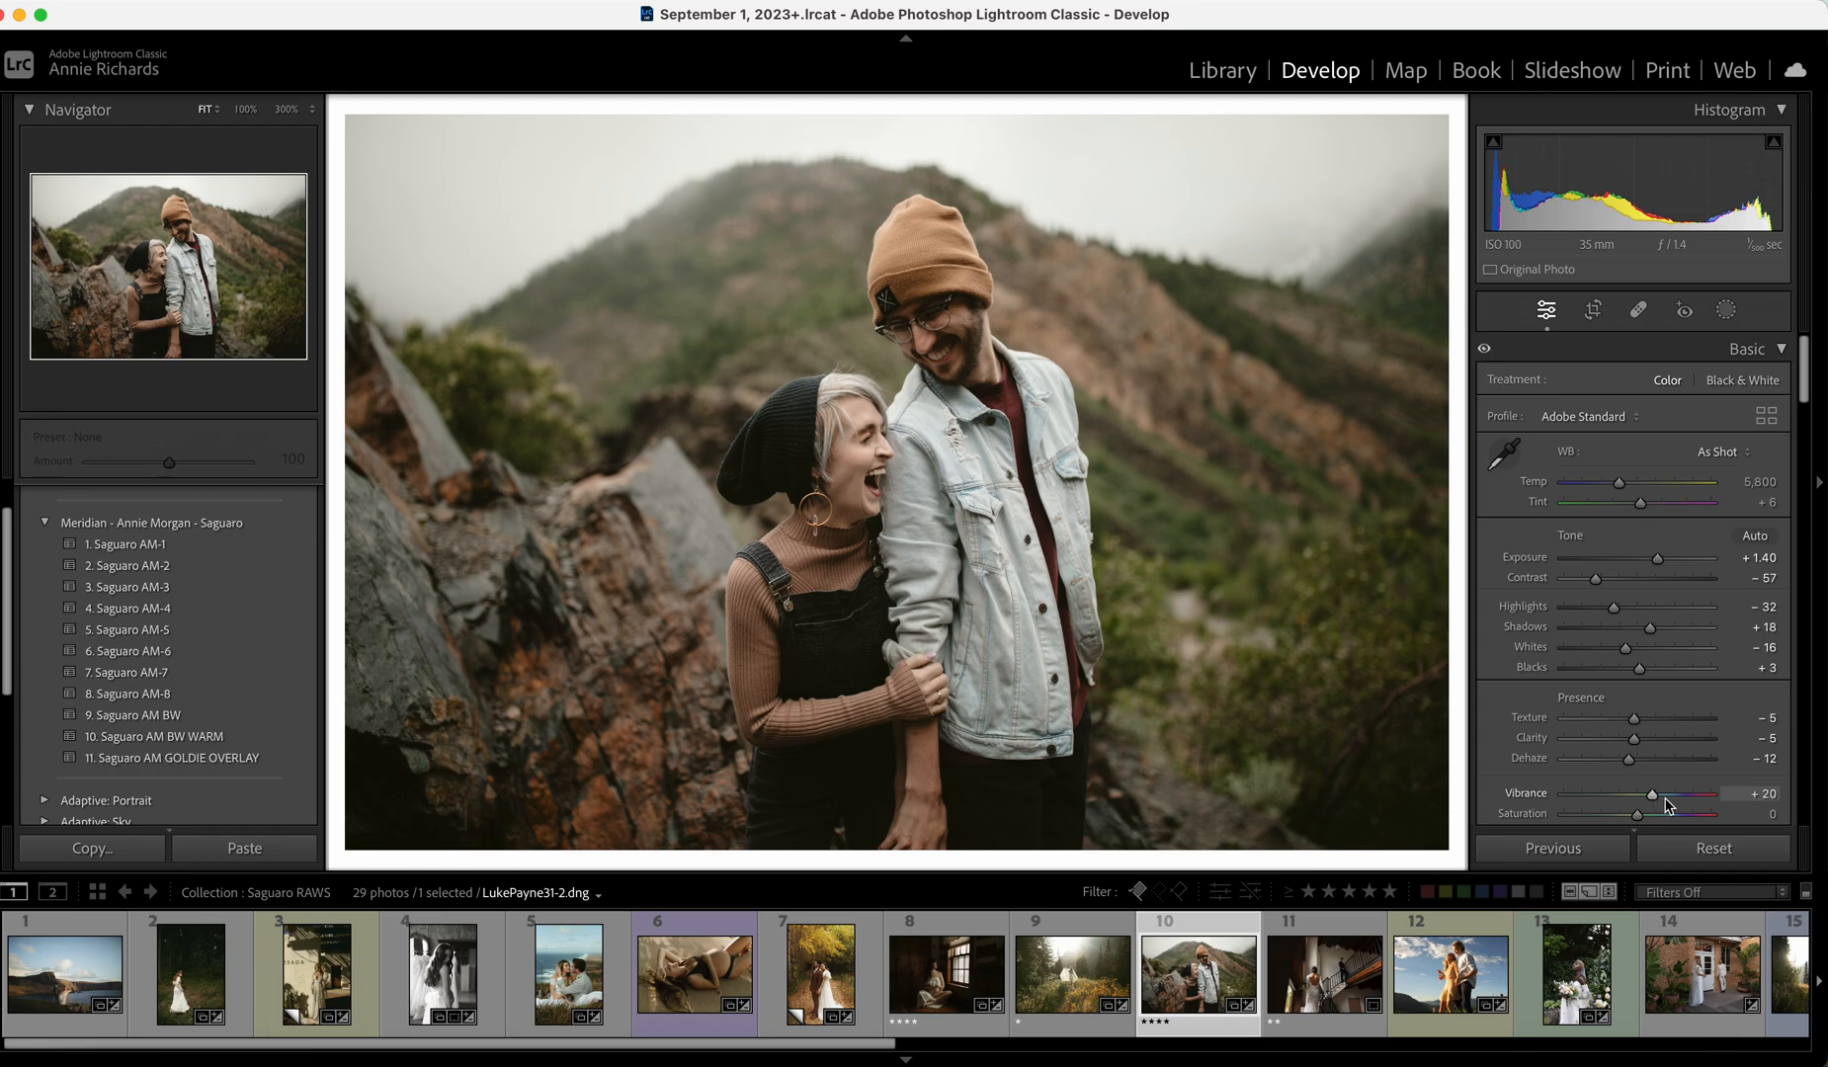
Open the staircase wedding photo and try the Saguaro AM-8 preset with a slight exposure lift.
click(1346, 995)
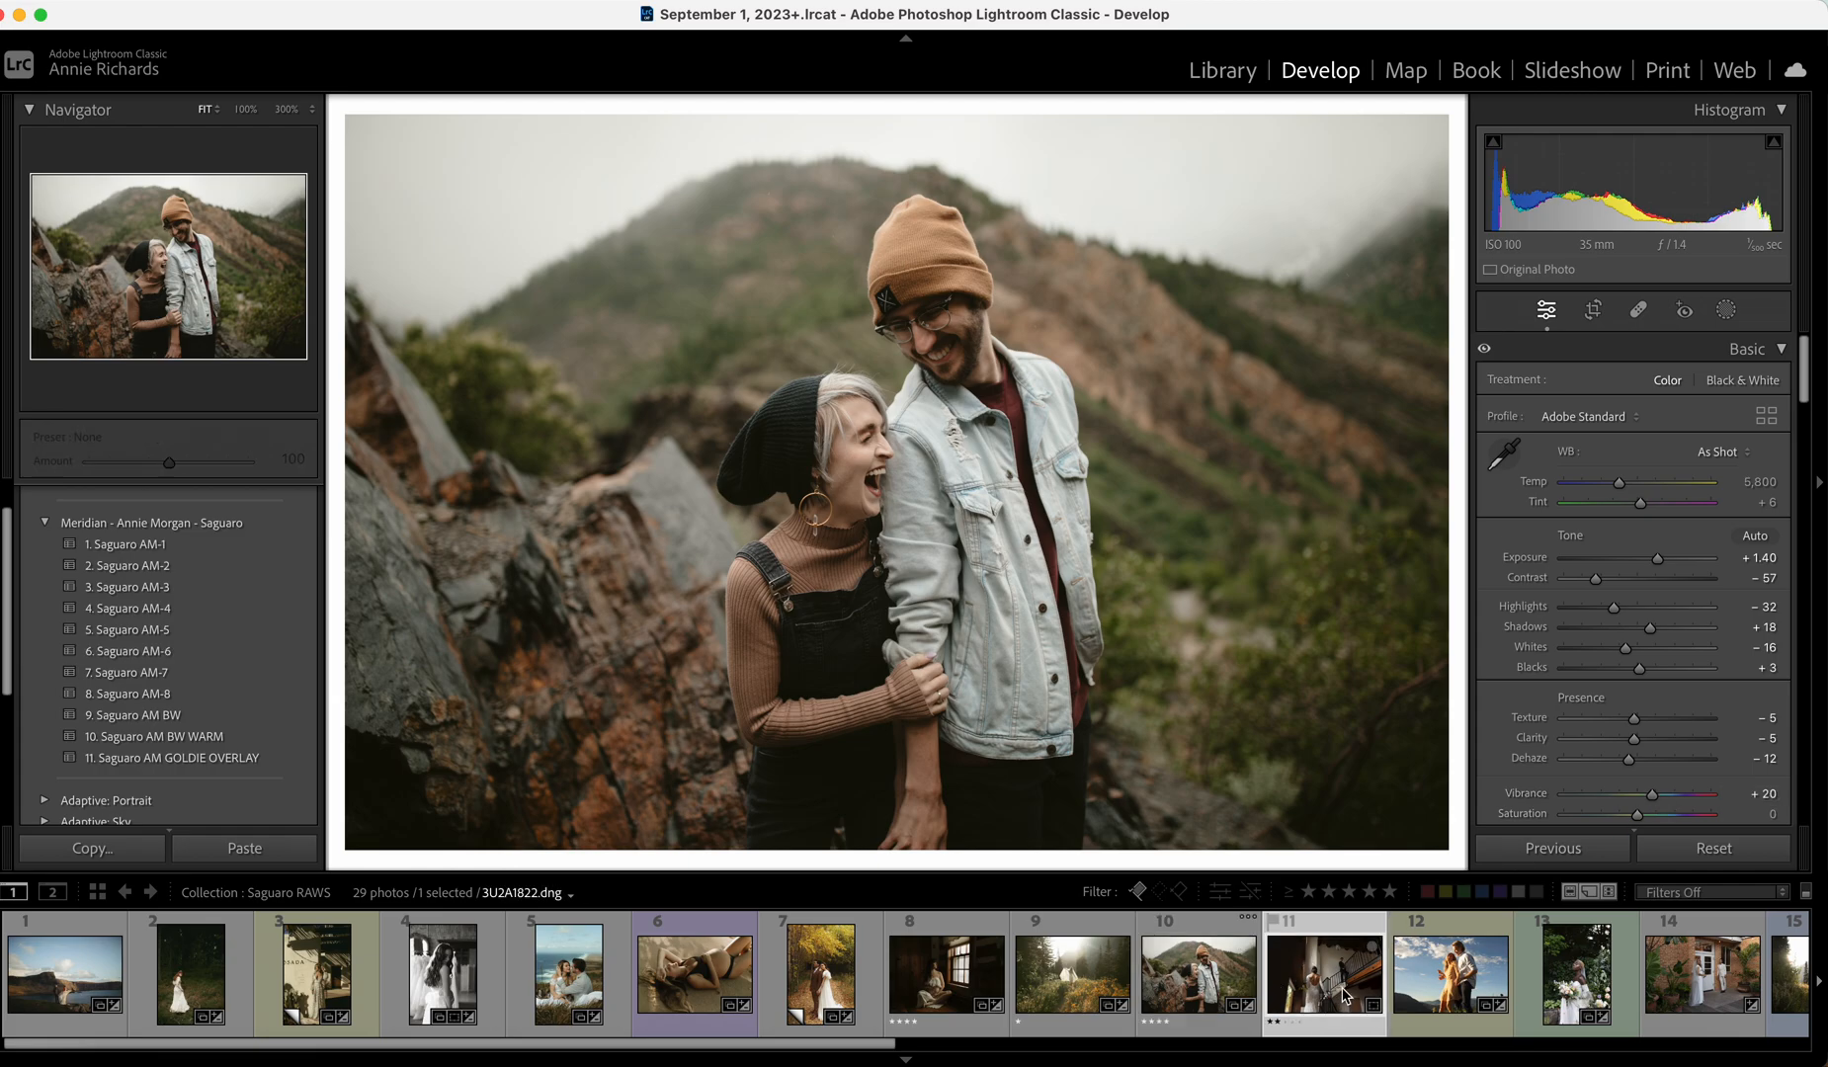
drag(1635, 559, 1639, 562)
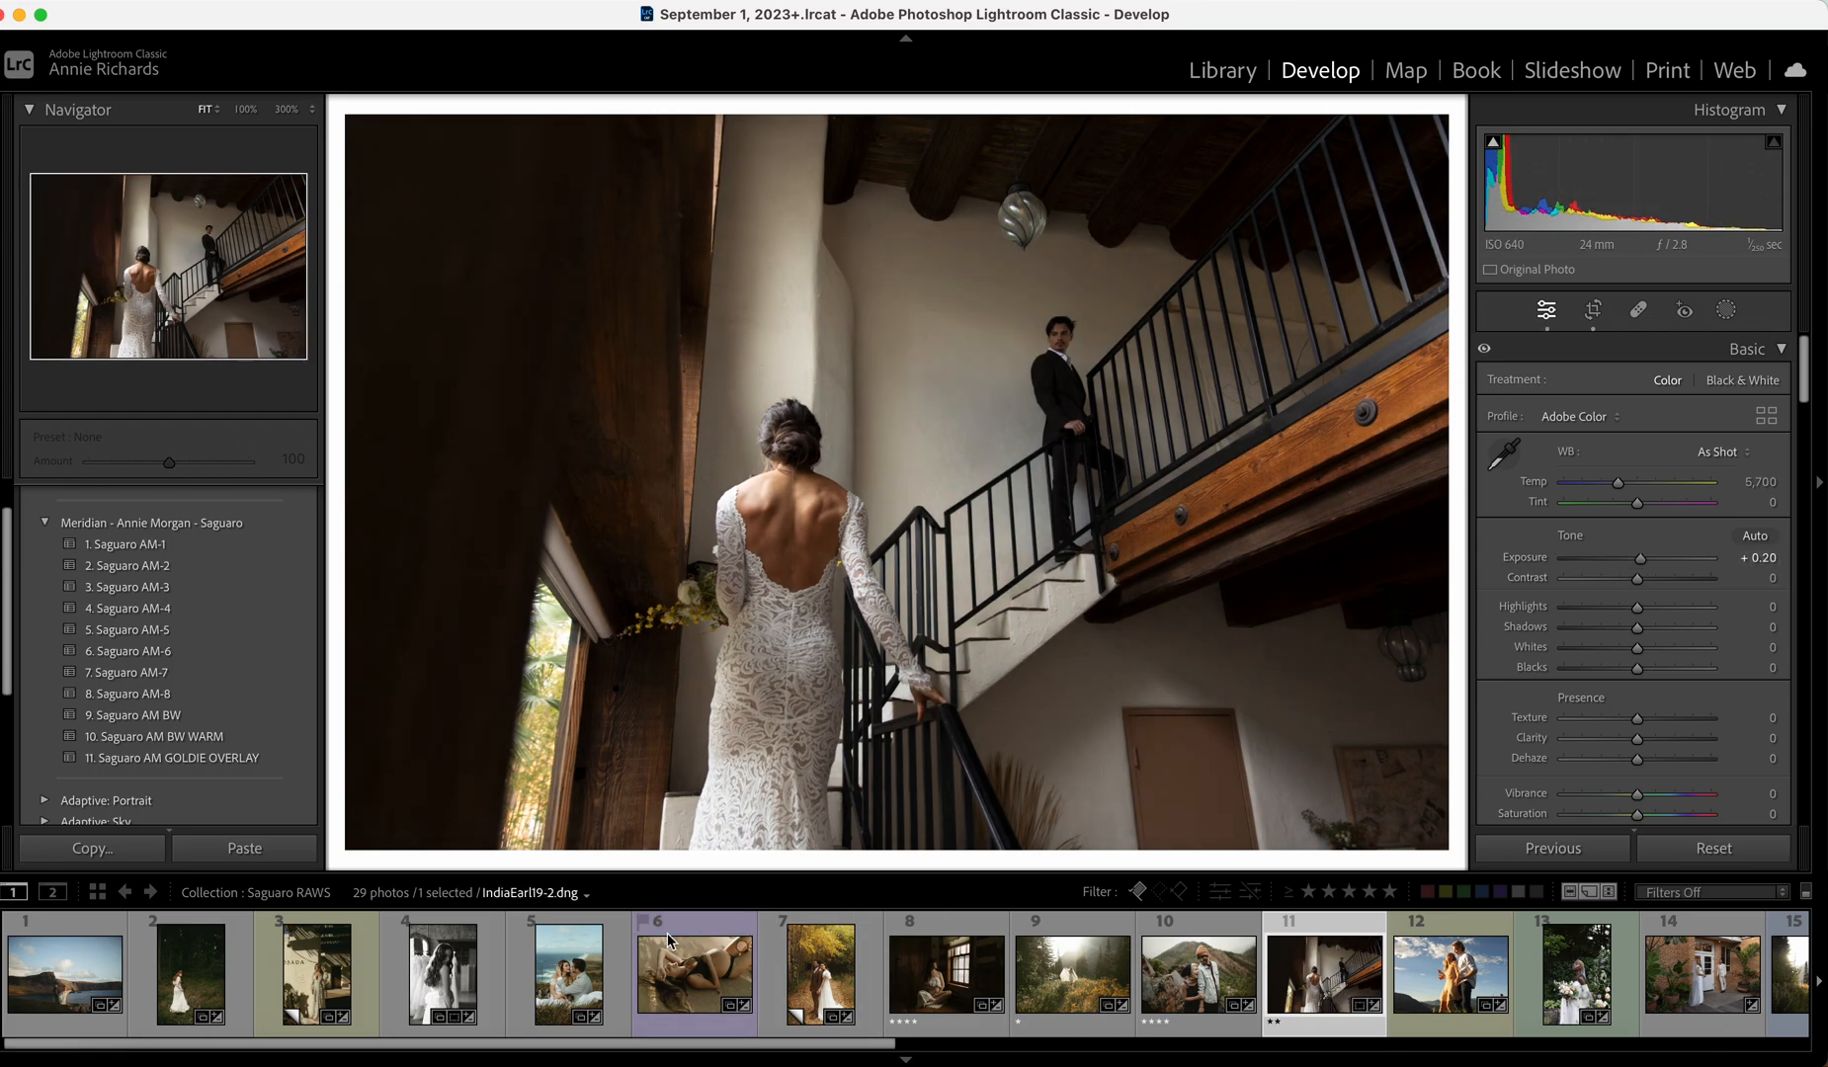
click(238, 704)
drag(1633, 558, 1645, 561)
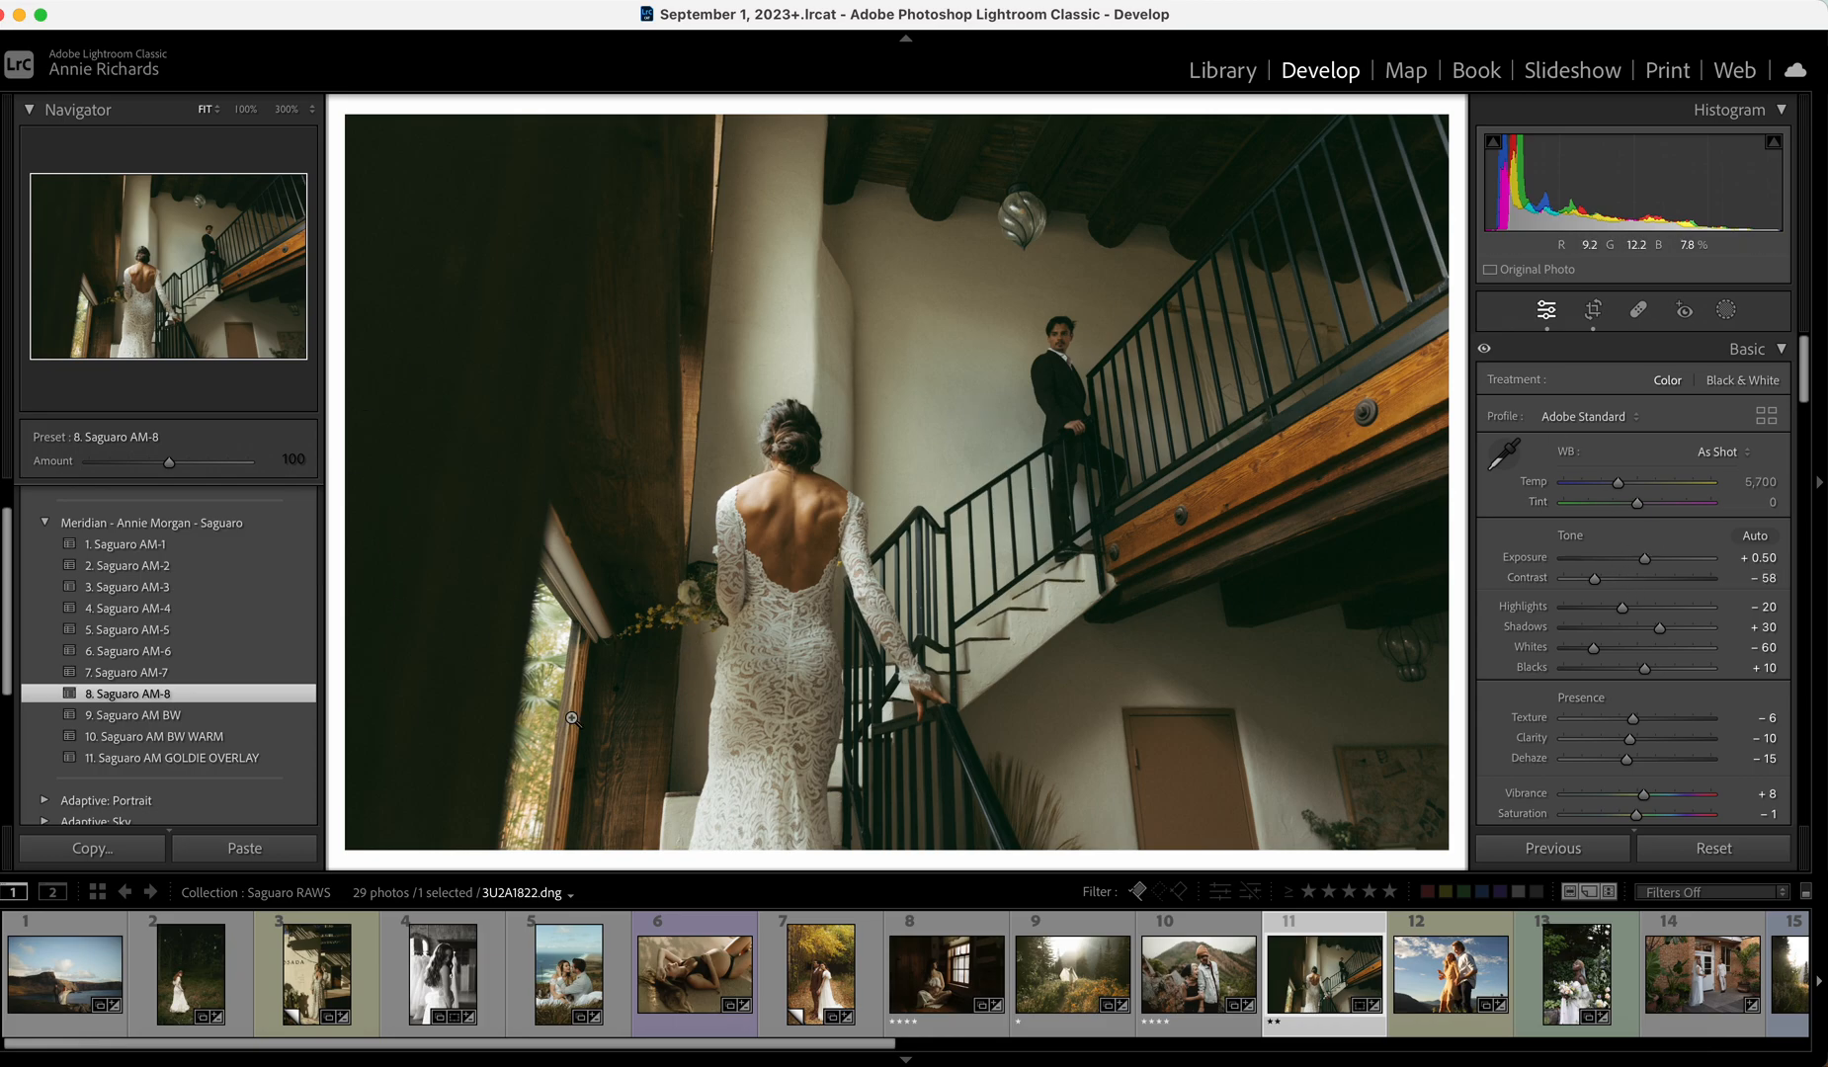
Switch to Saguaro AM-2, set Exposure to +0.40 and Temp to 5,415, and raise contrast slightly.
click(253, 573)
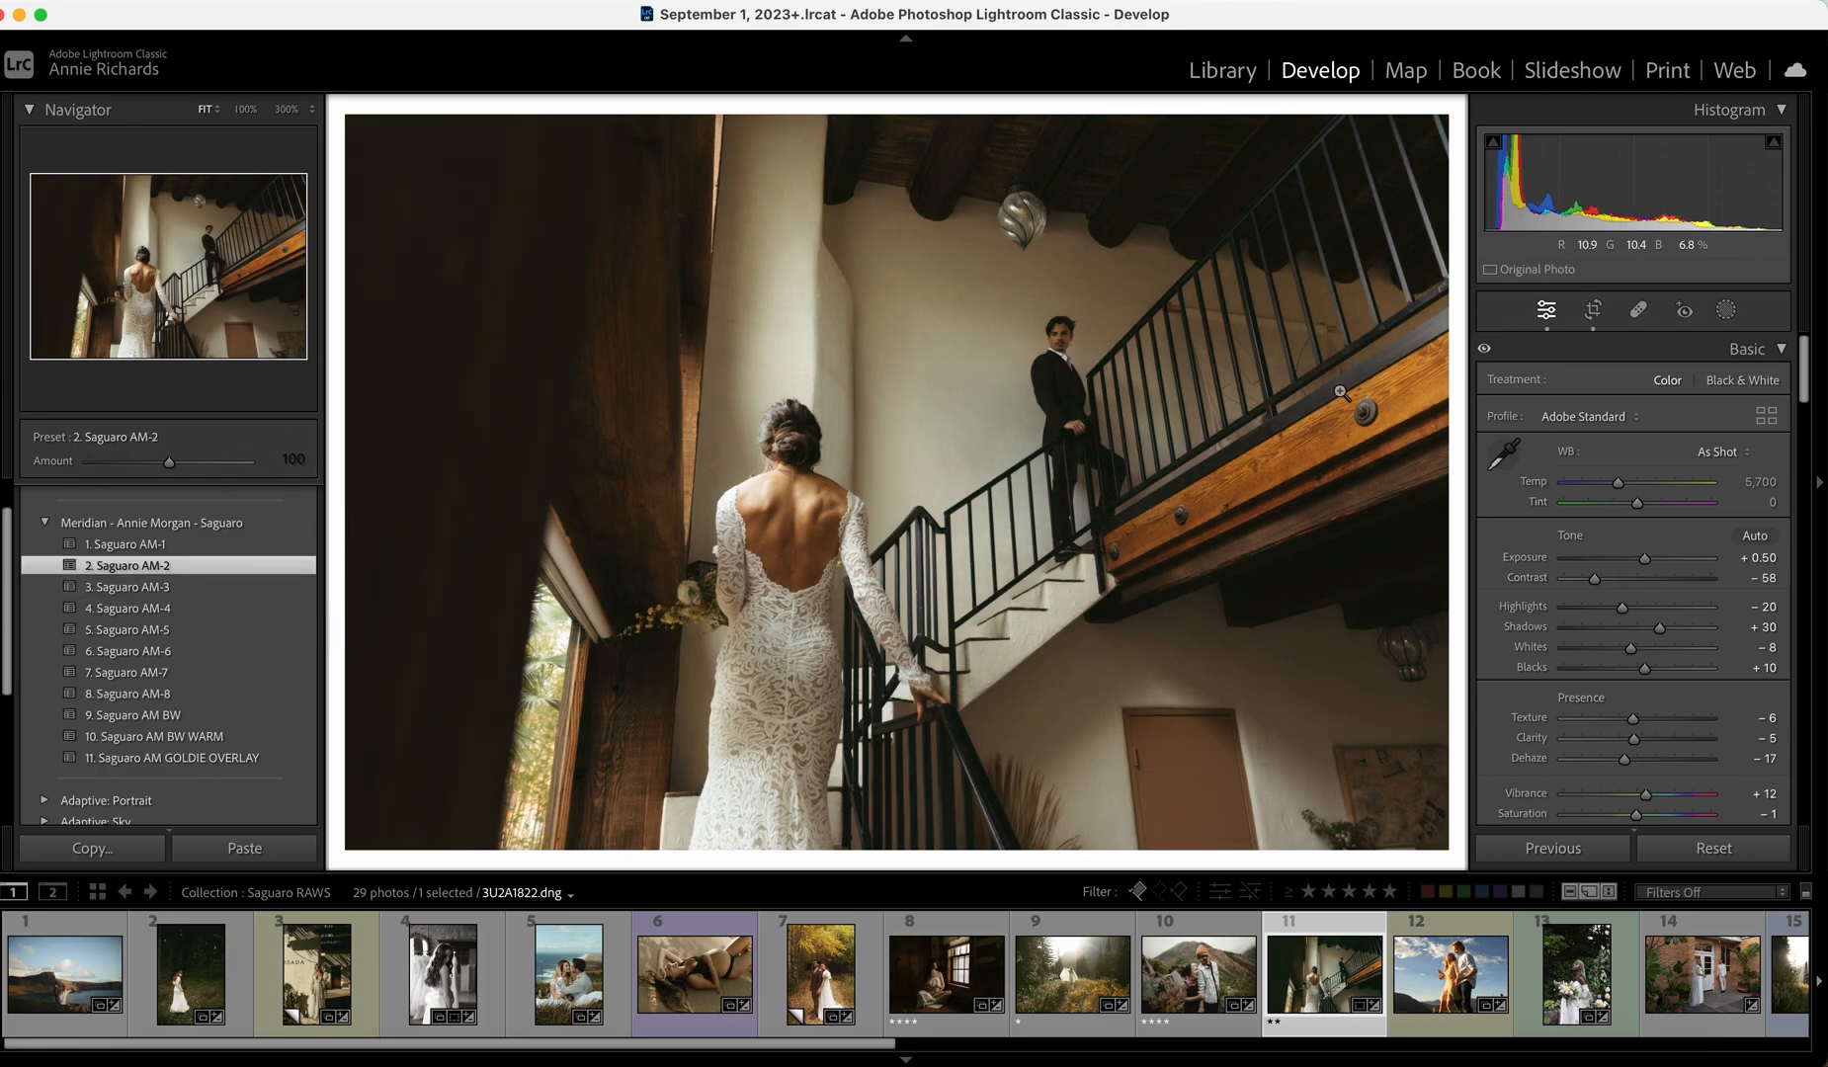
drag(1648, 560, 1646, 559)
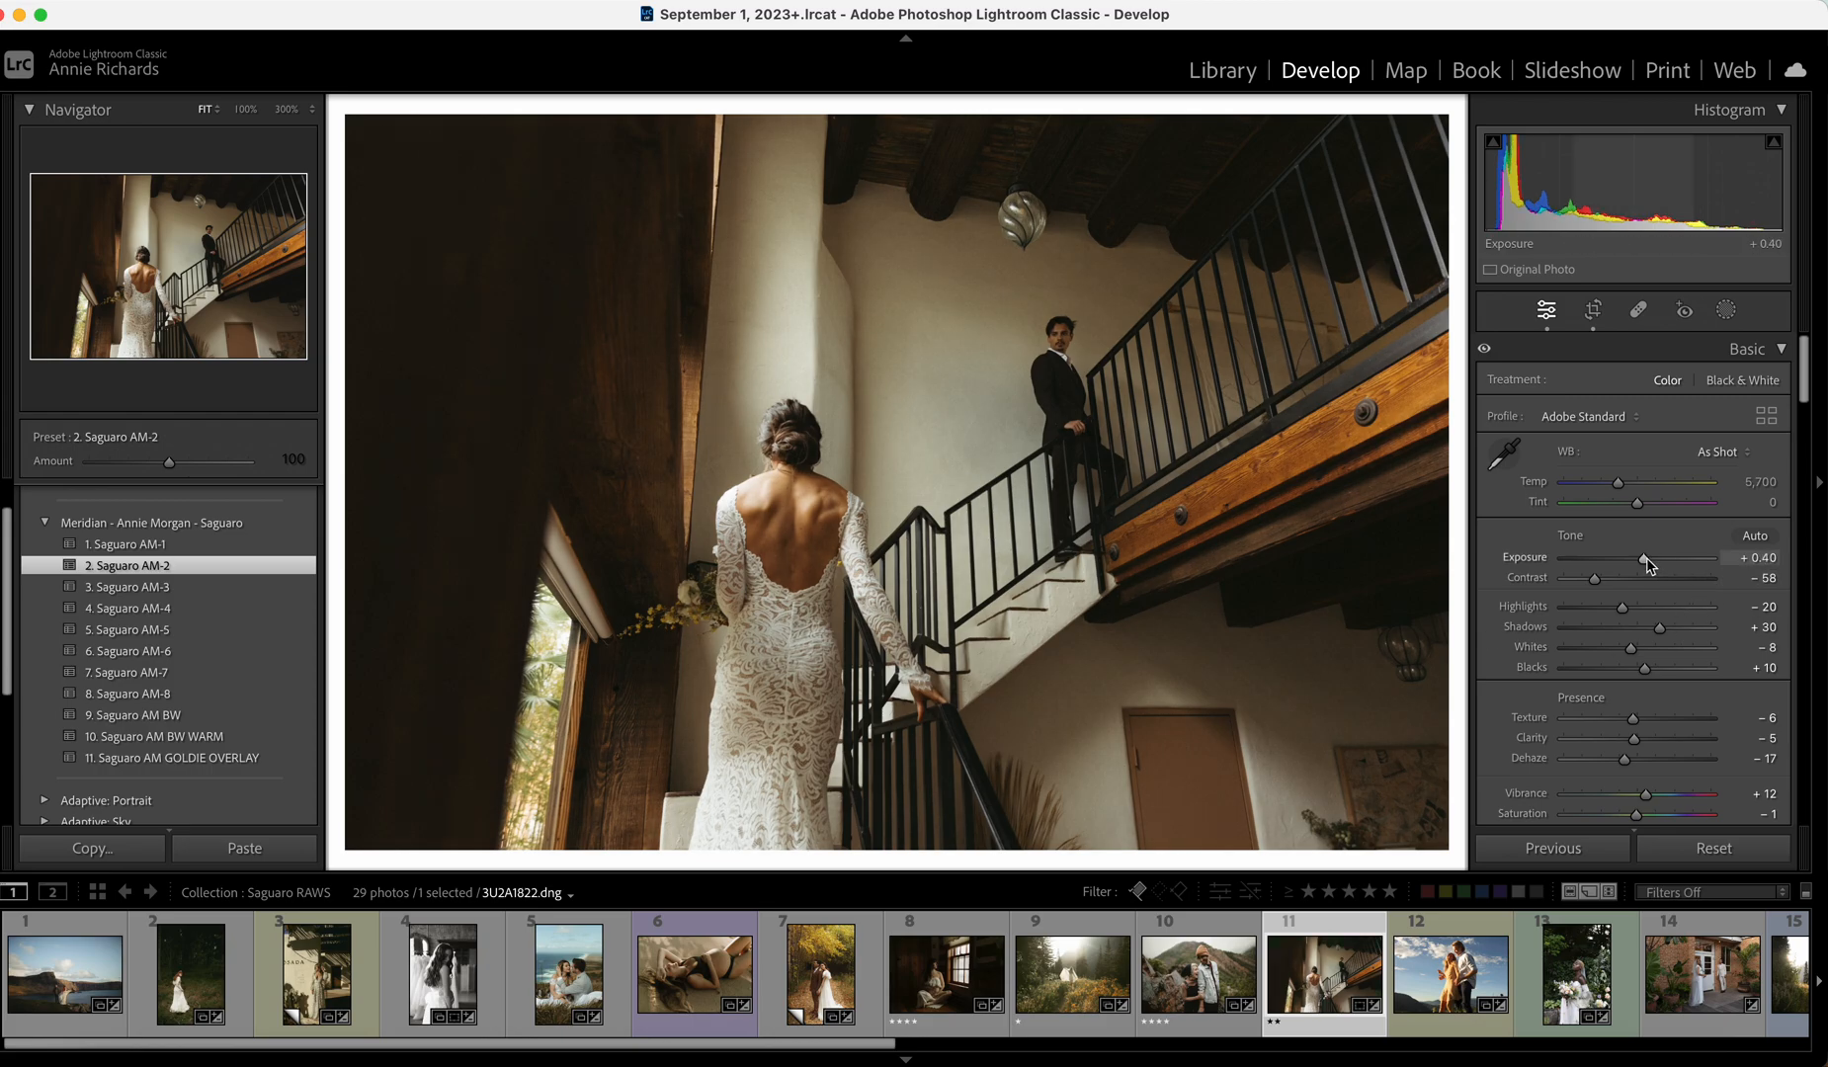
drag(1622, 492, 1614, 488)
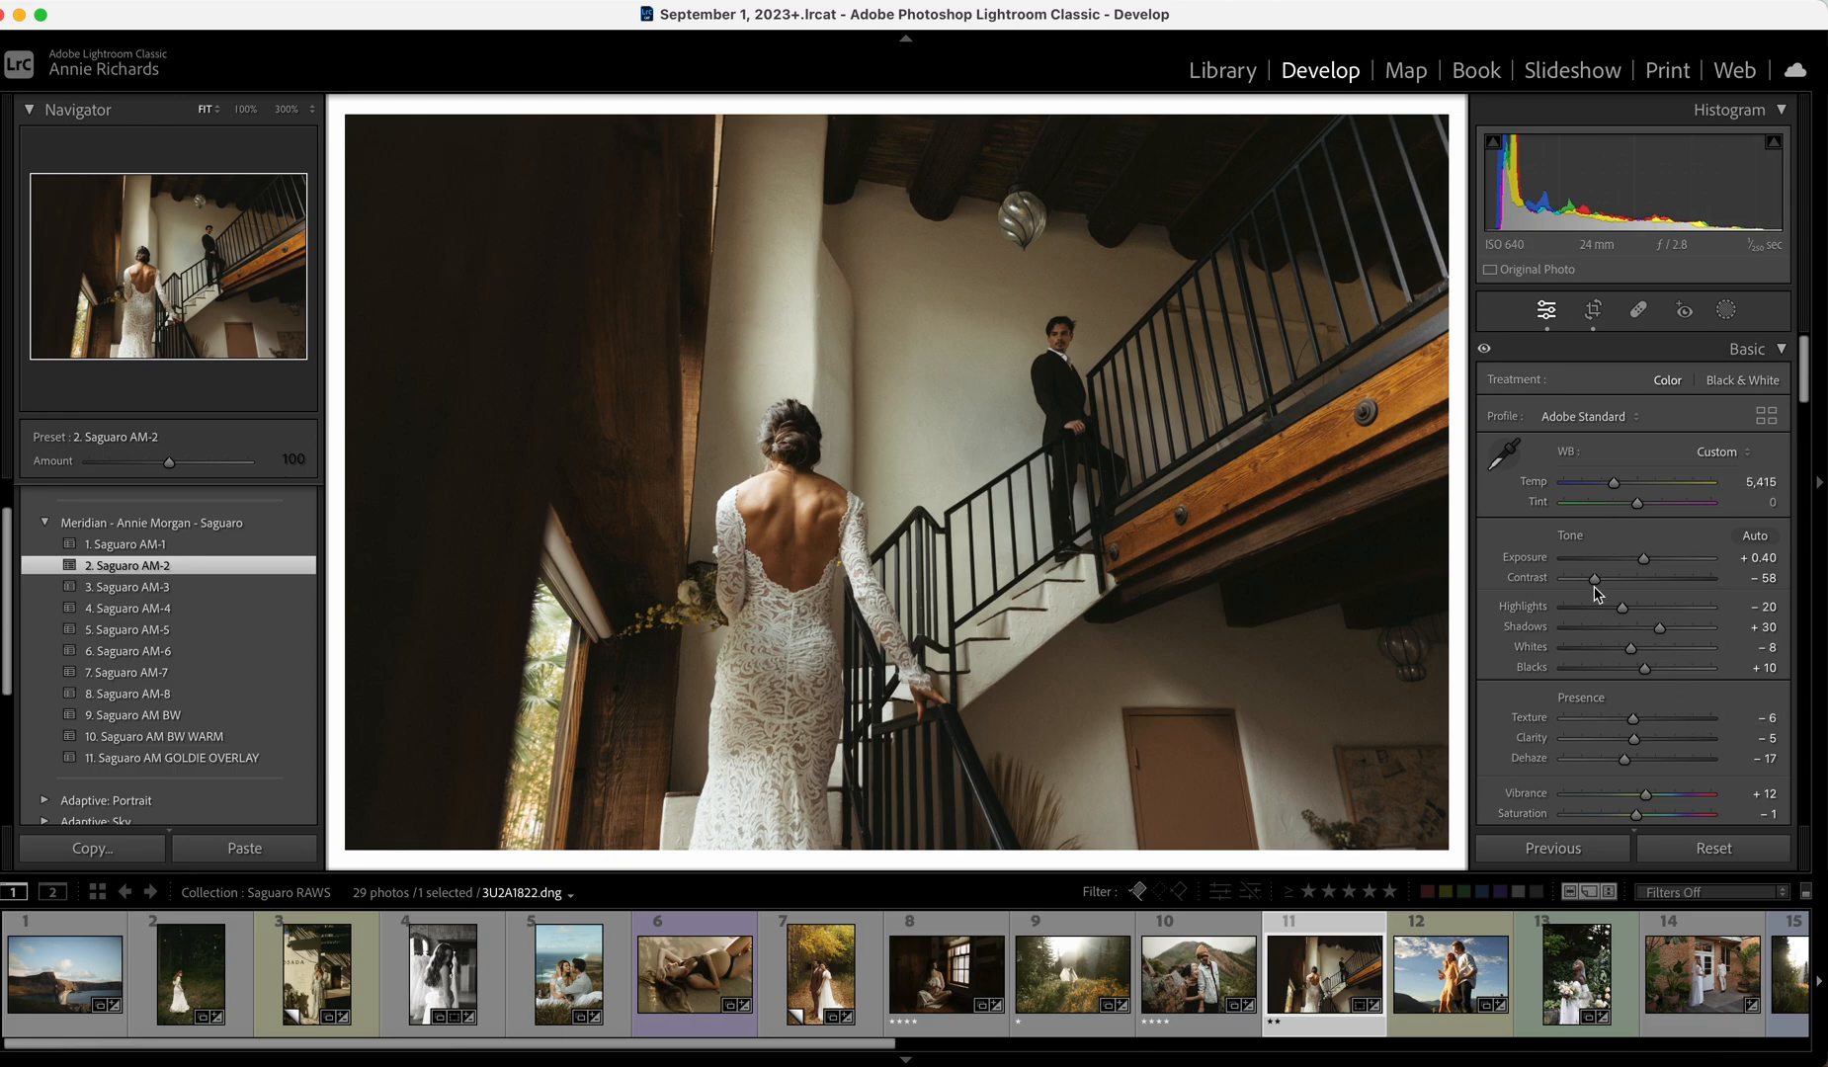
drag(1587, 578, 1591, 578)
Open the hillside couple photo, apply Saguaro AM-1, lower exposure, set Whites -30 and Contrast -72.
click(1479, 982)
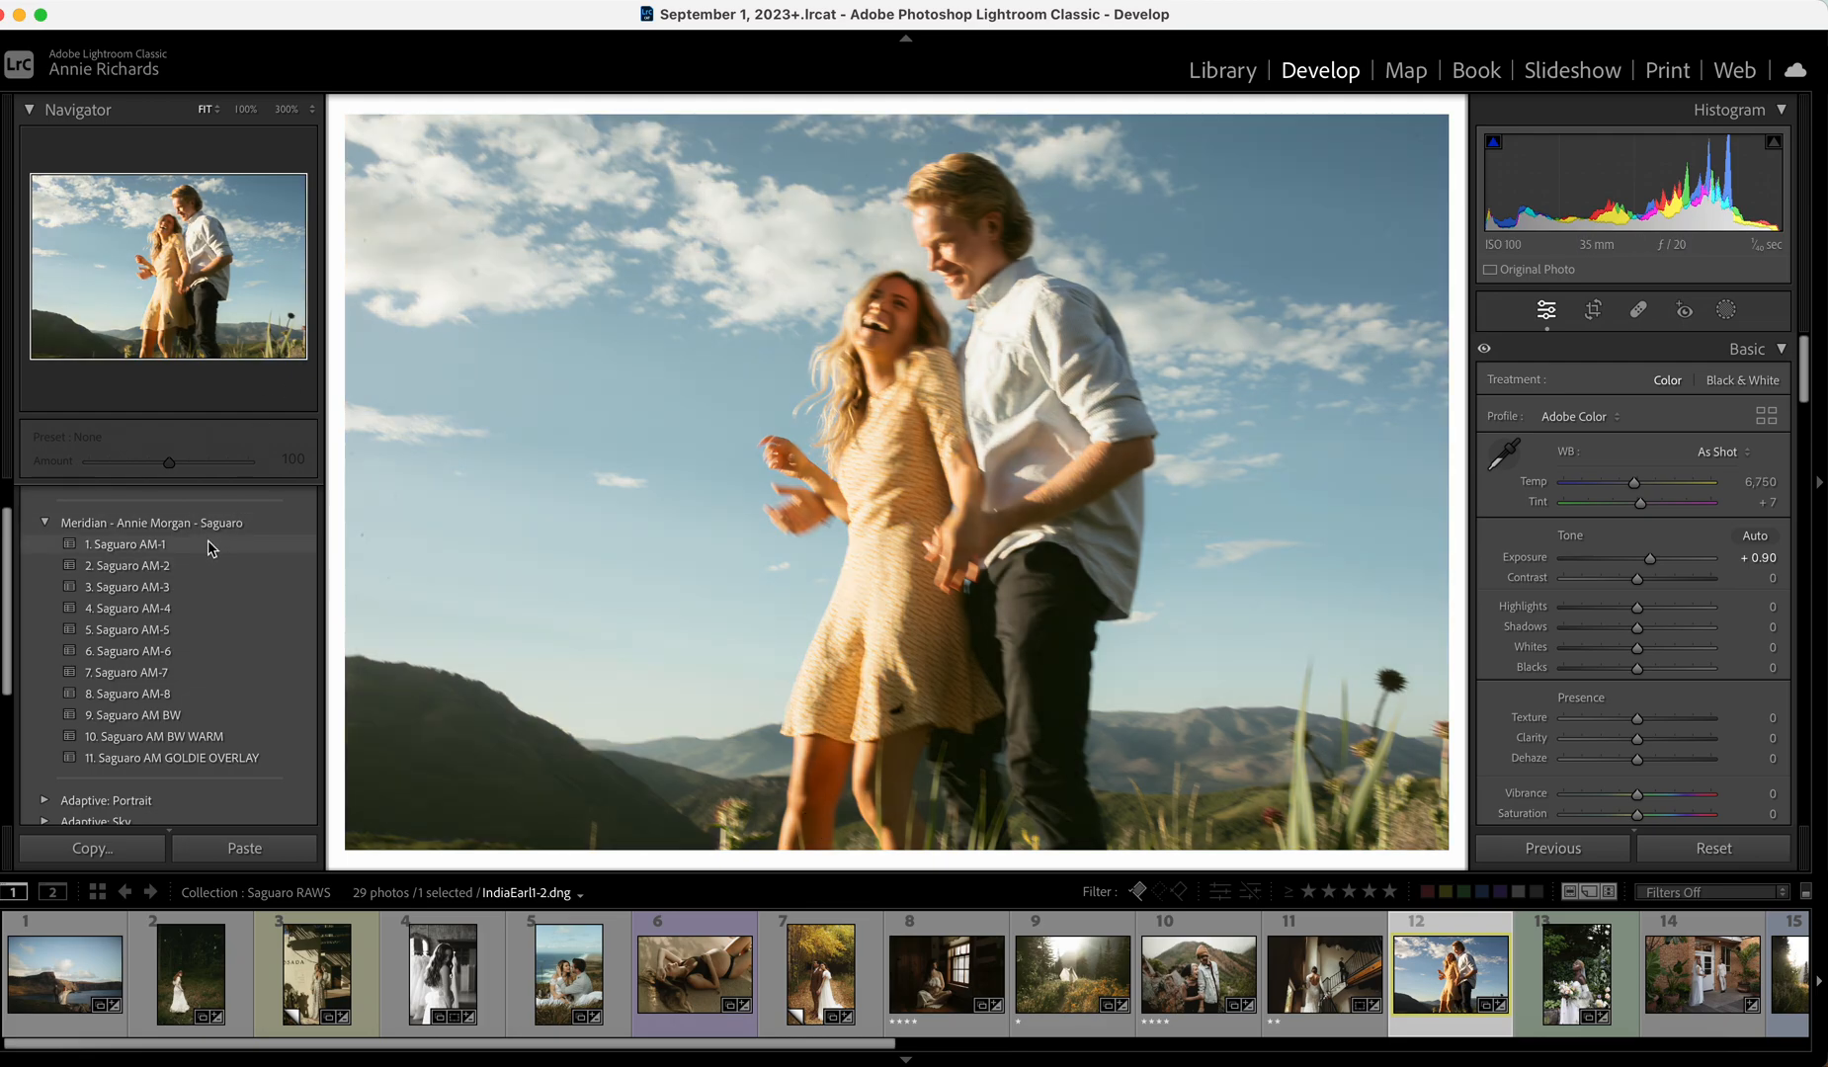
click(210, 545)
drag(1650, 560, 1646, 561)
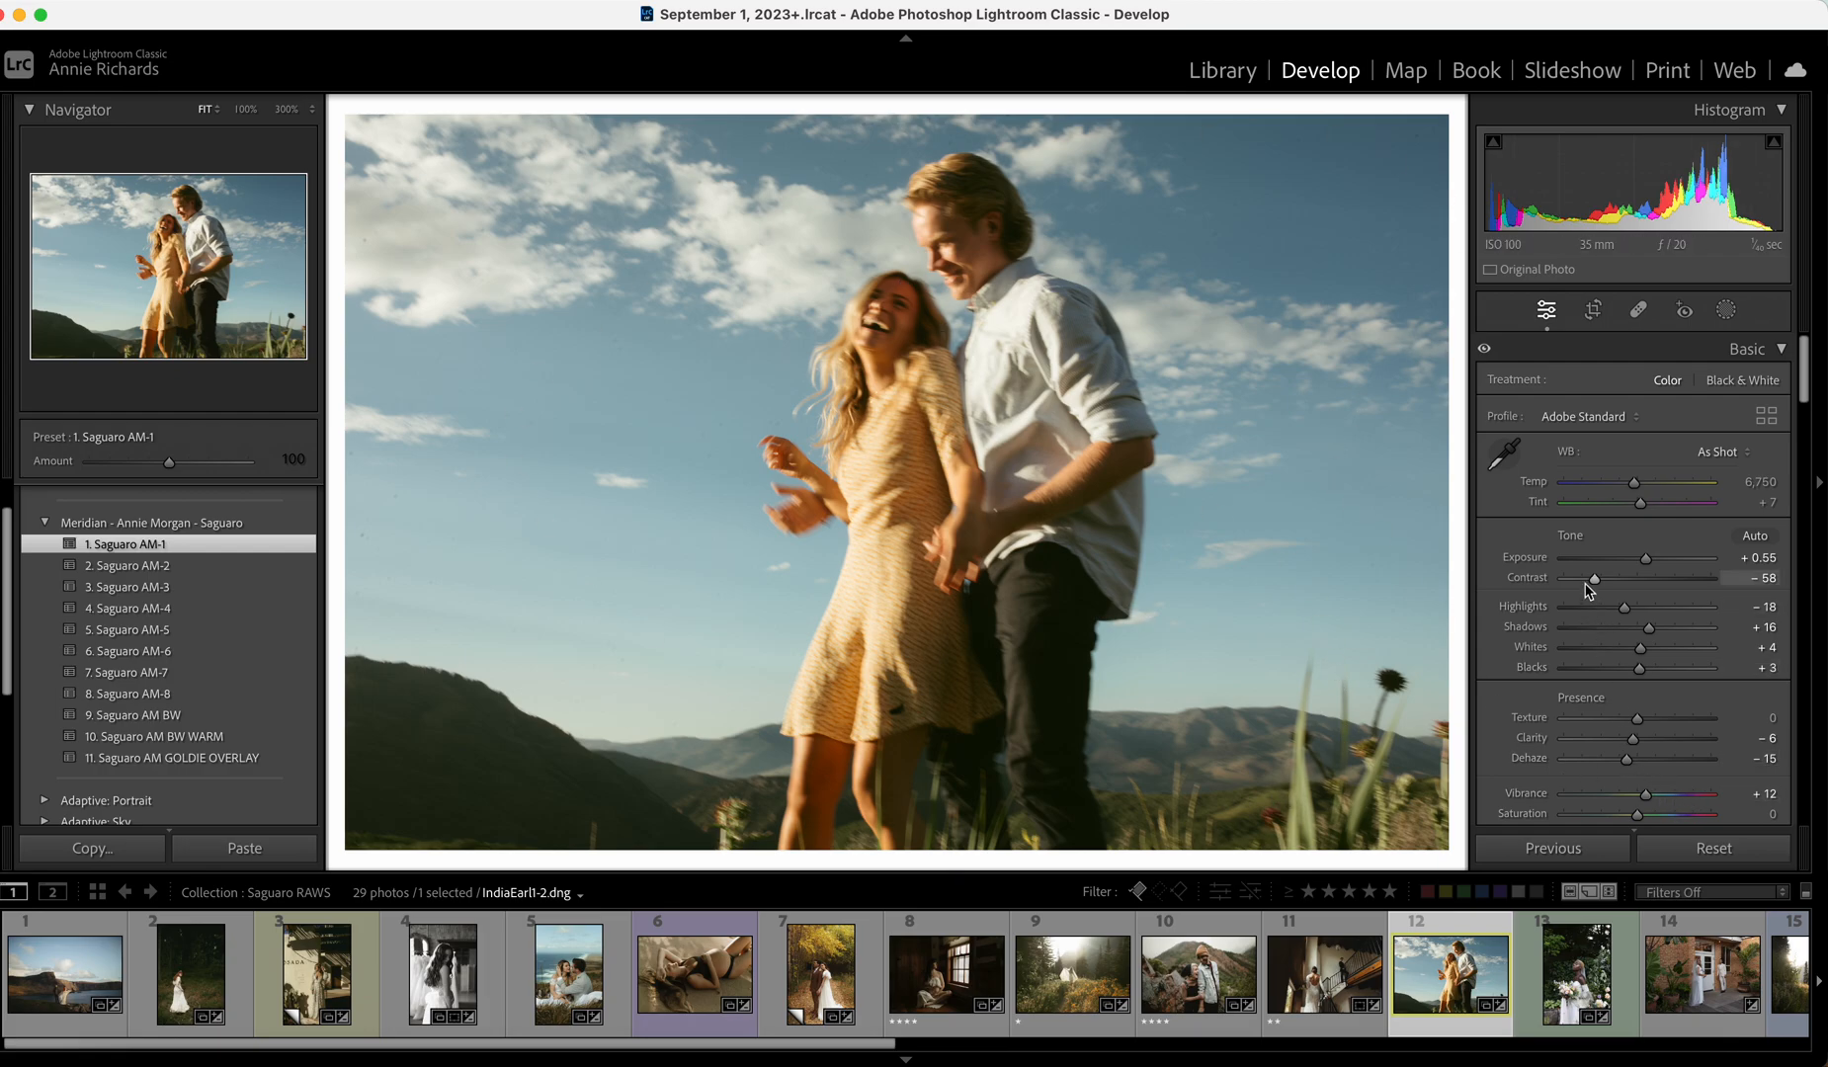
click(1613, 647)
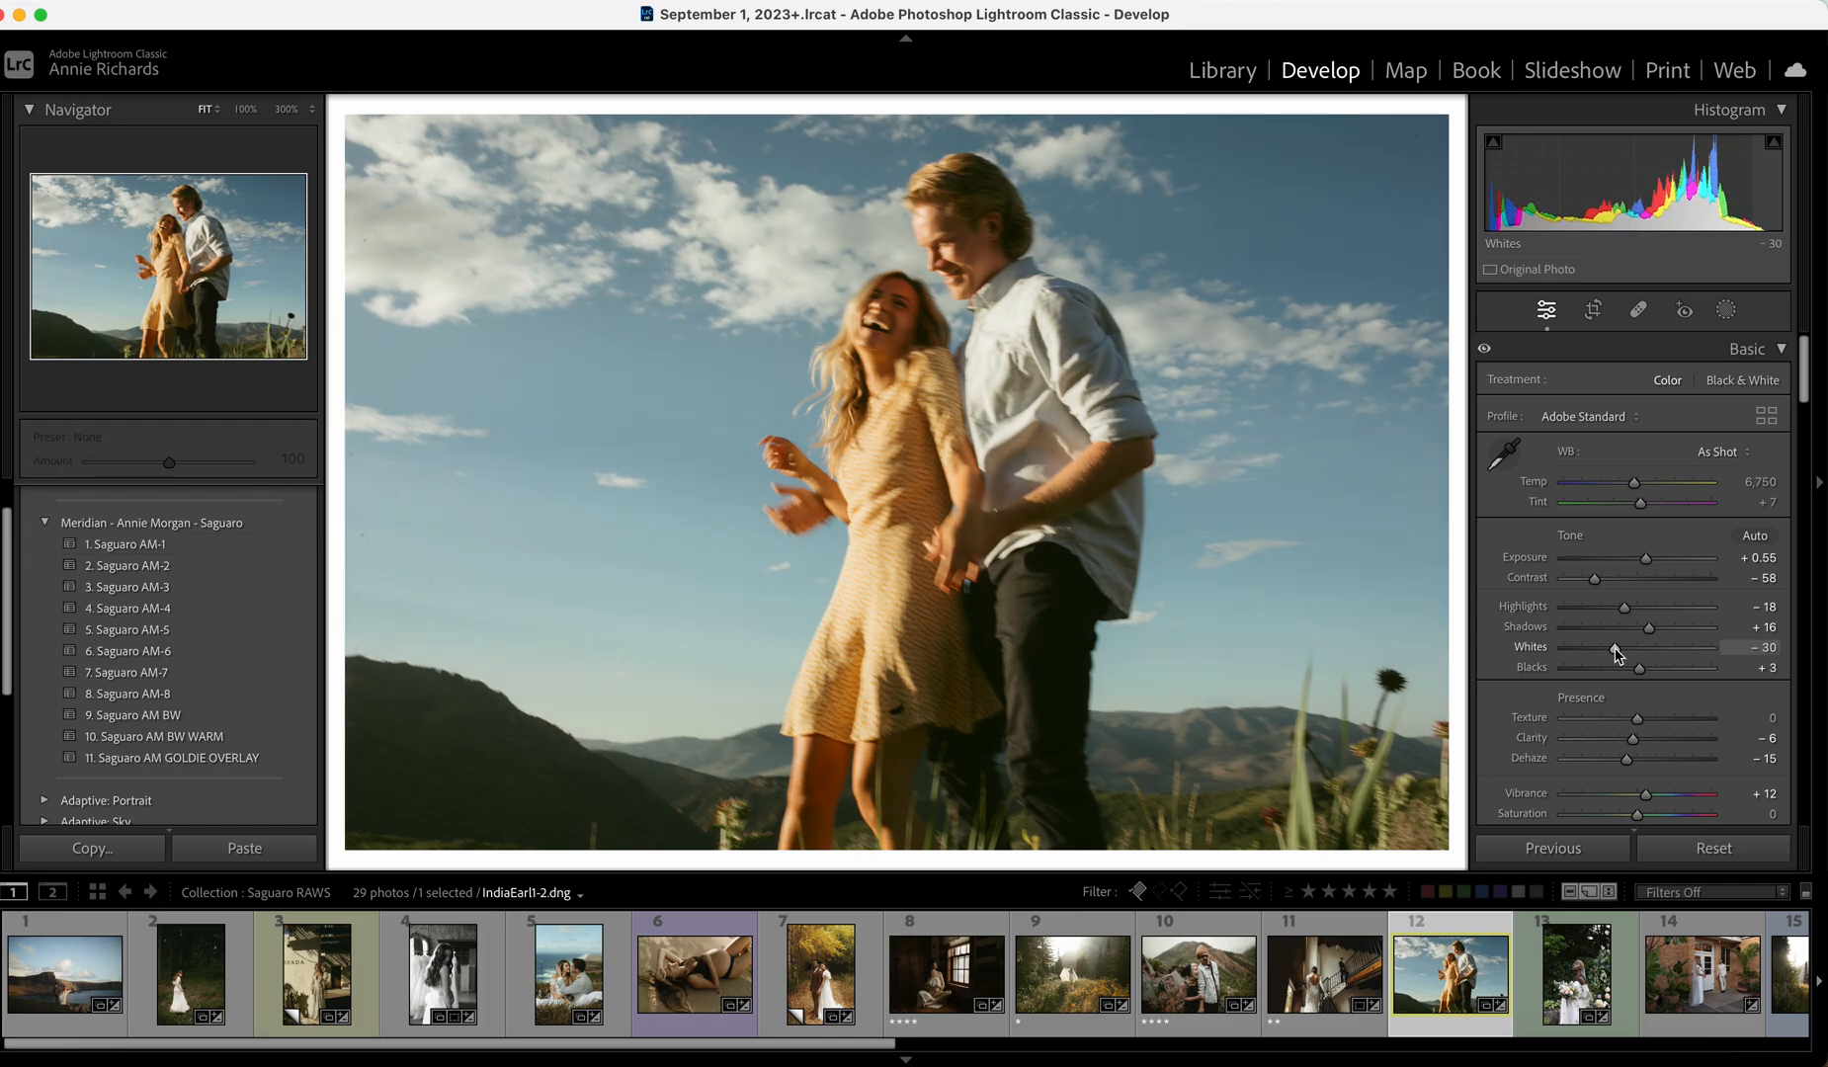
drag(1586, 579, 1584, 580)
Adjust the Orange HSL sliders and compare the edit against the original.
scroll(1739, 494, down, 15)
click(1561, 452)
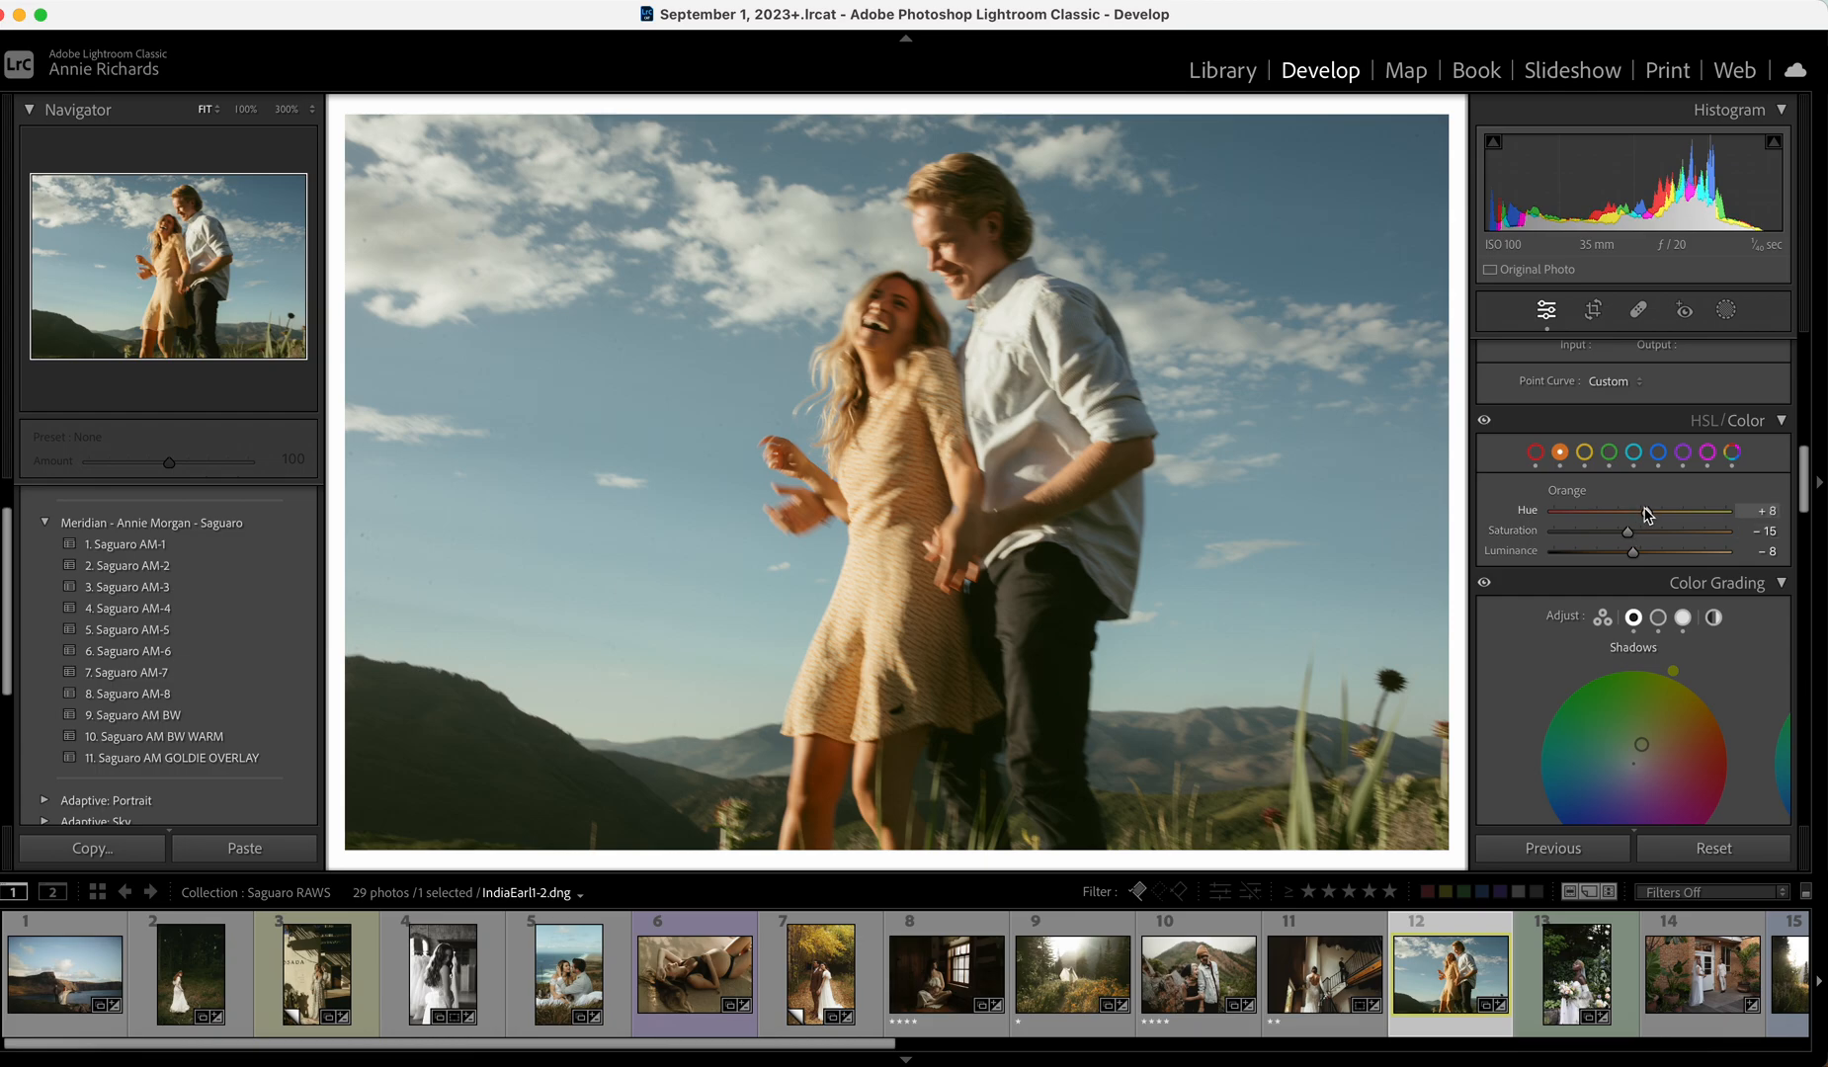
drag(1805, 500, 1786, 336)
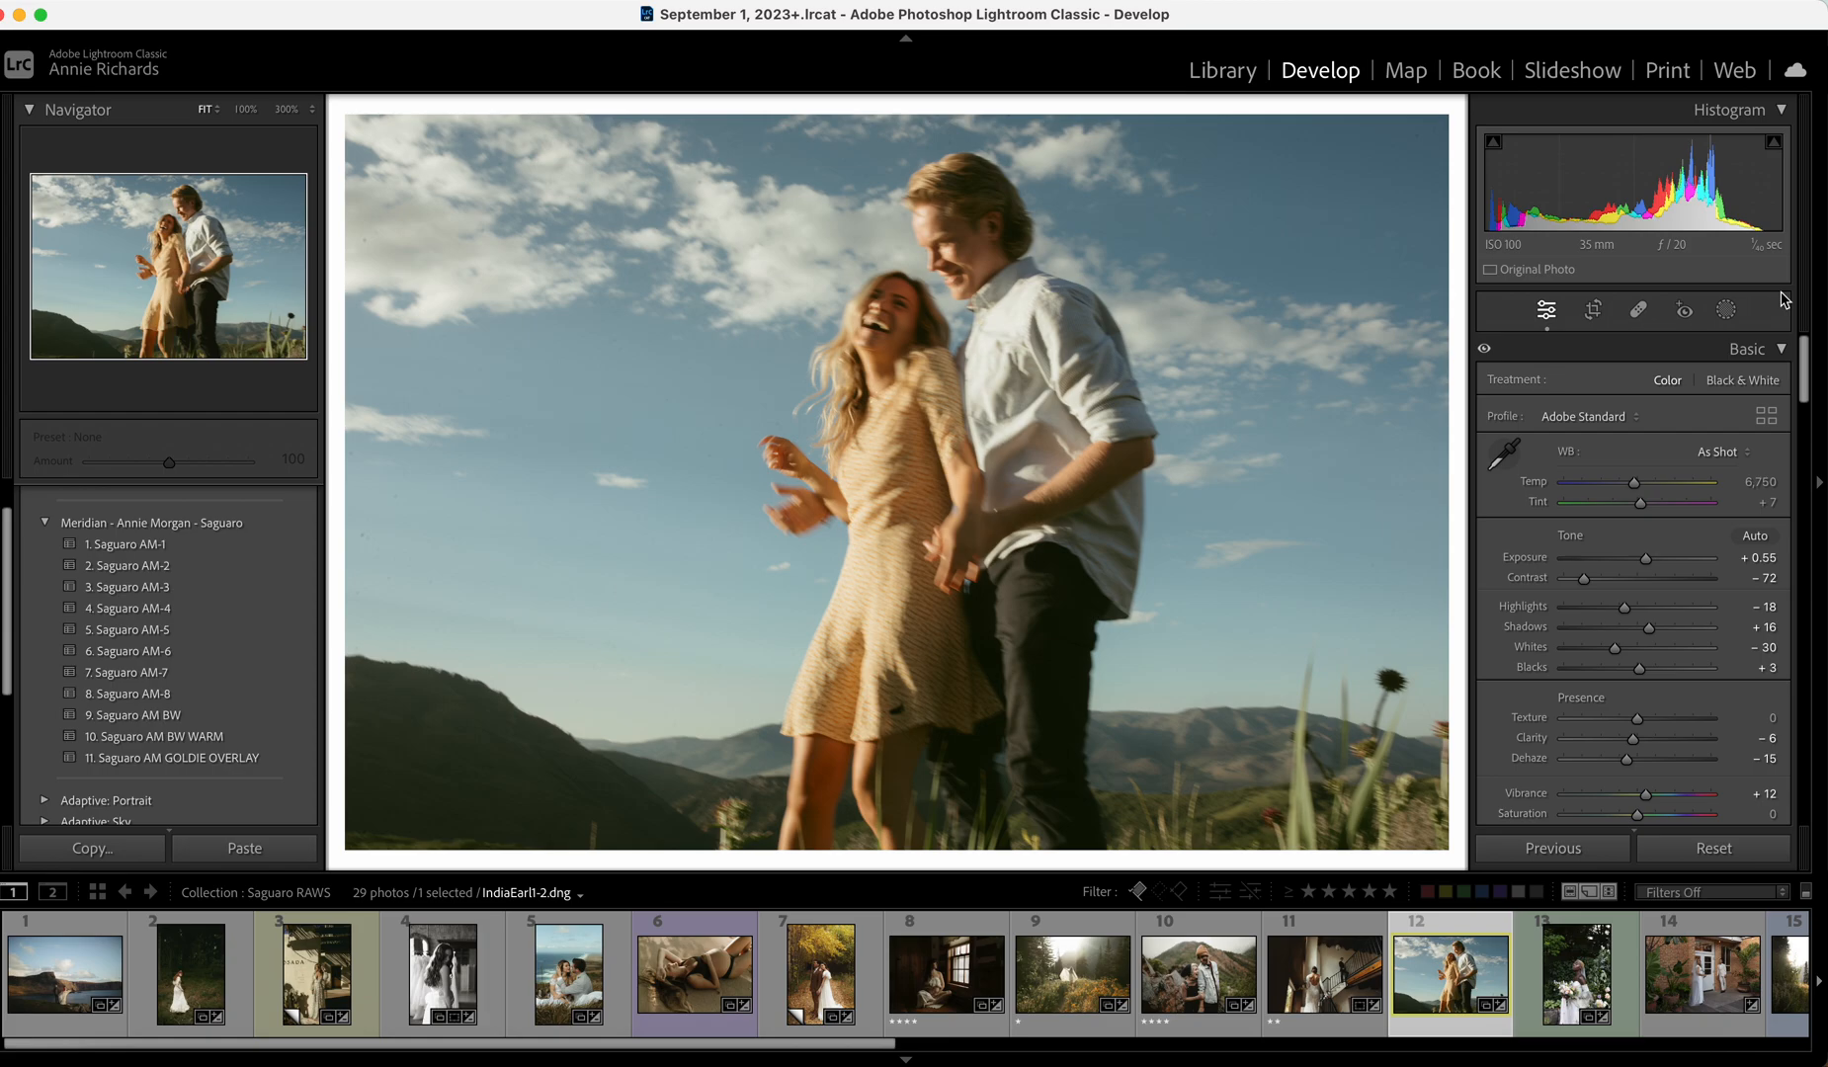
key(backslash)
key(backslash)
Open the bride-with-bouquet photo, trim the crop down from the top and reposition the frame.
click(1574, 969)
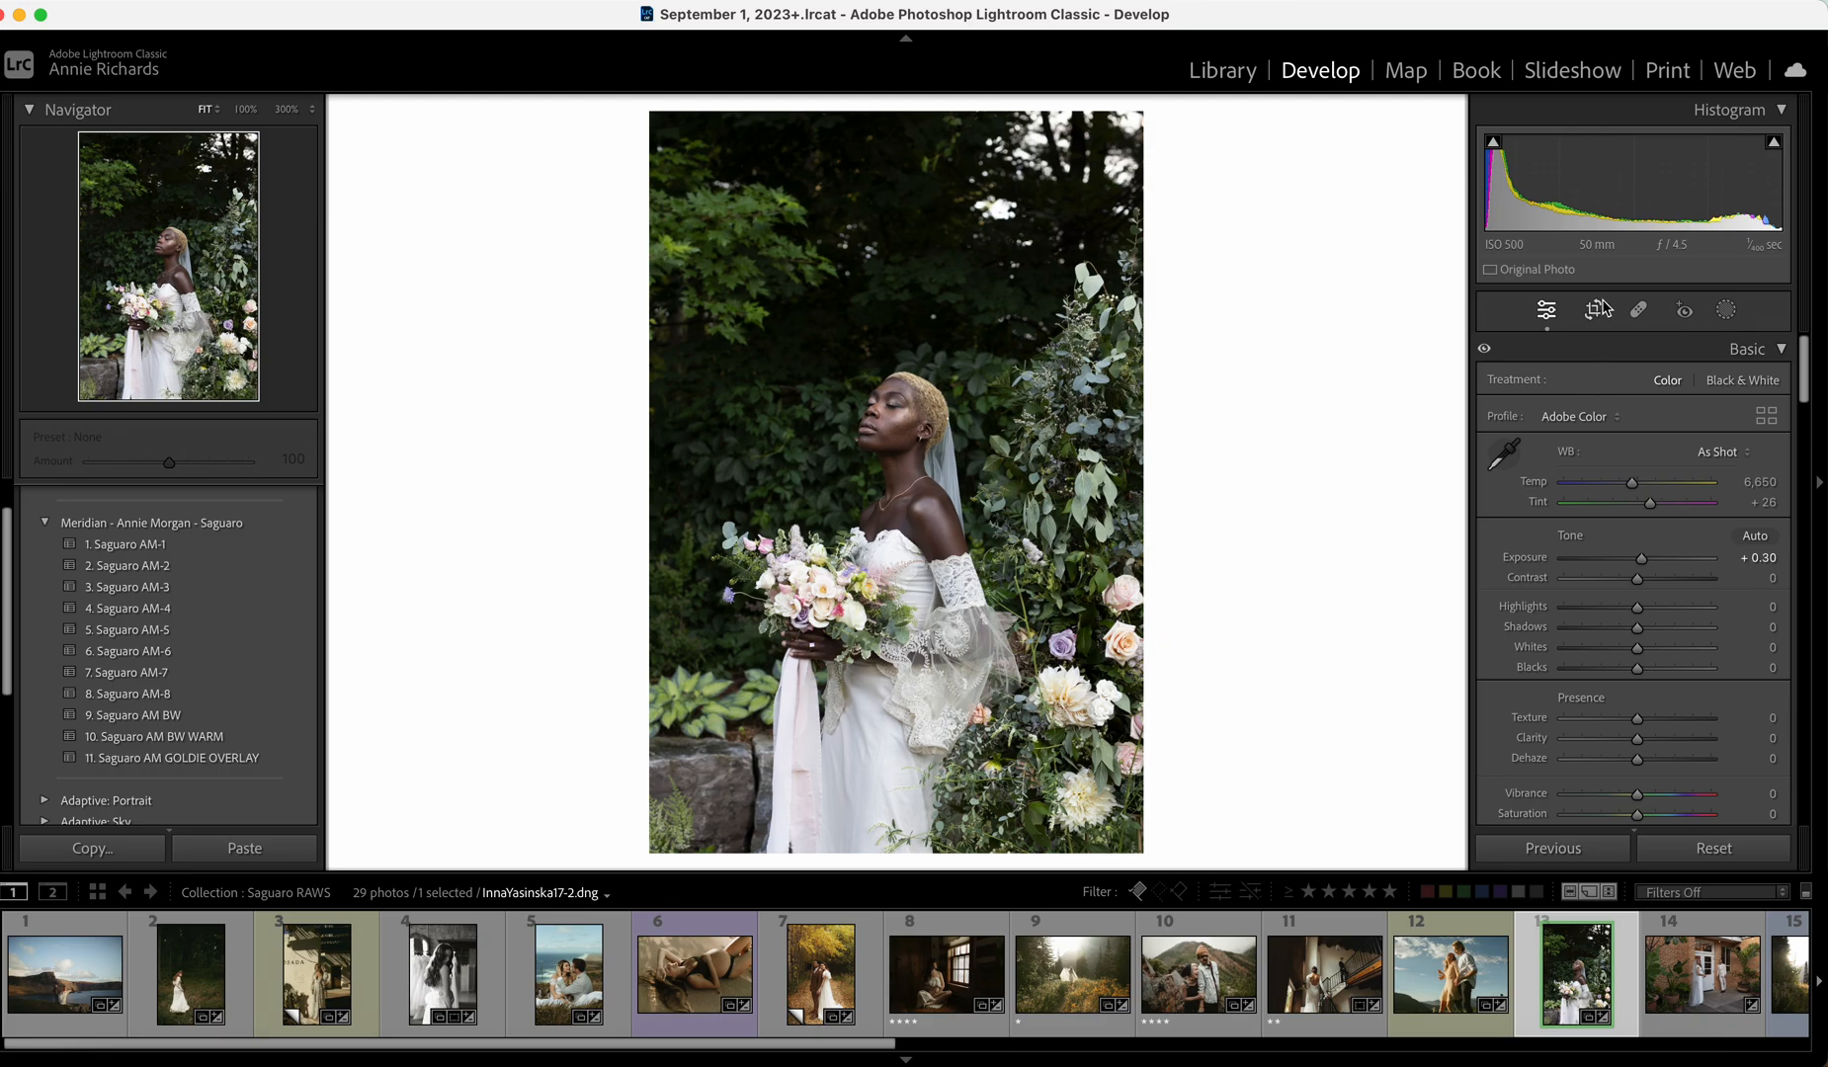
key(r)
drag(1115, 107, 1114, 143)
drag(929, 318, 954, 348)
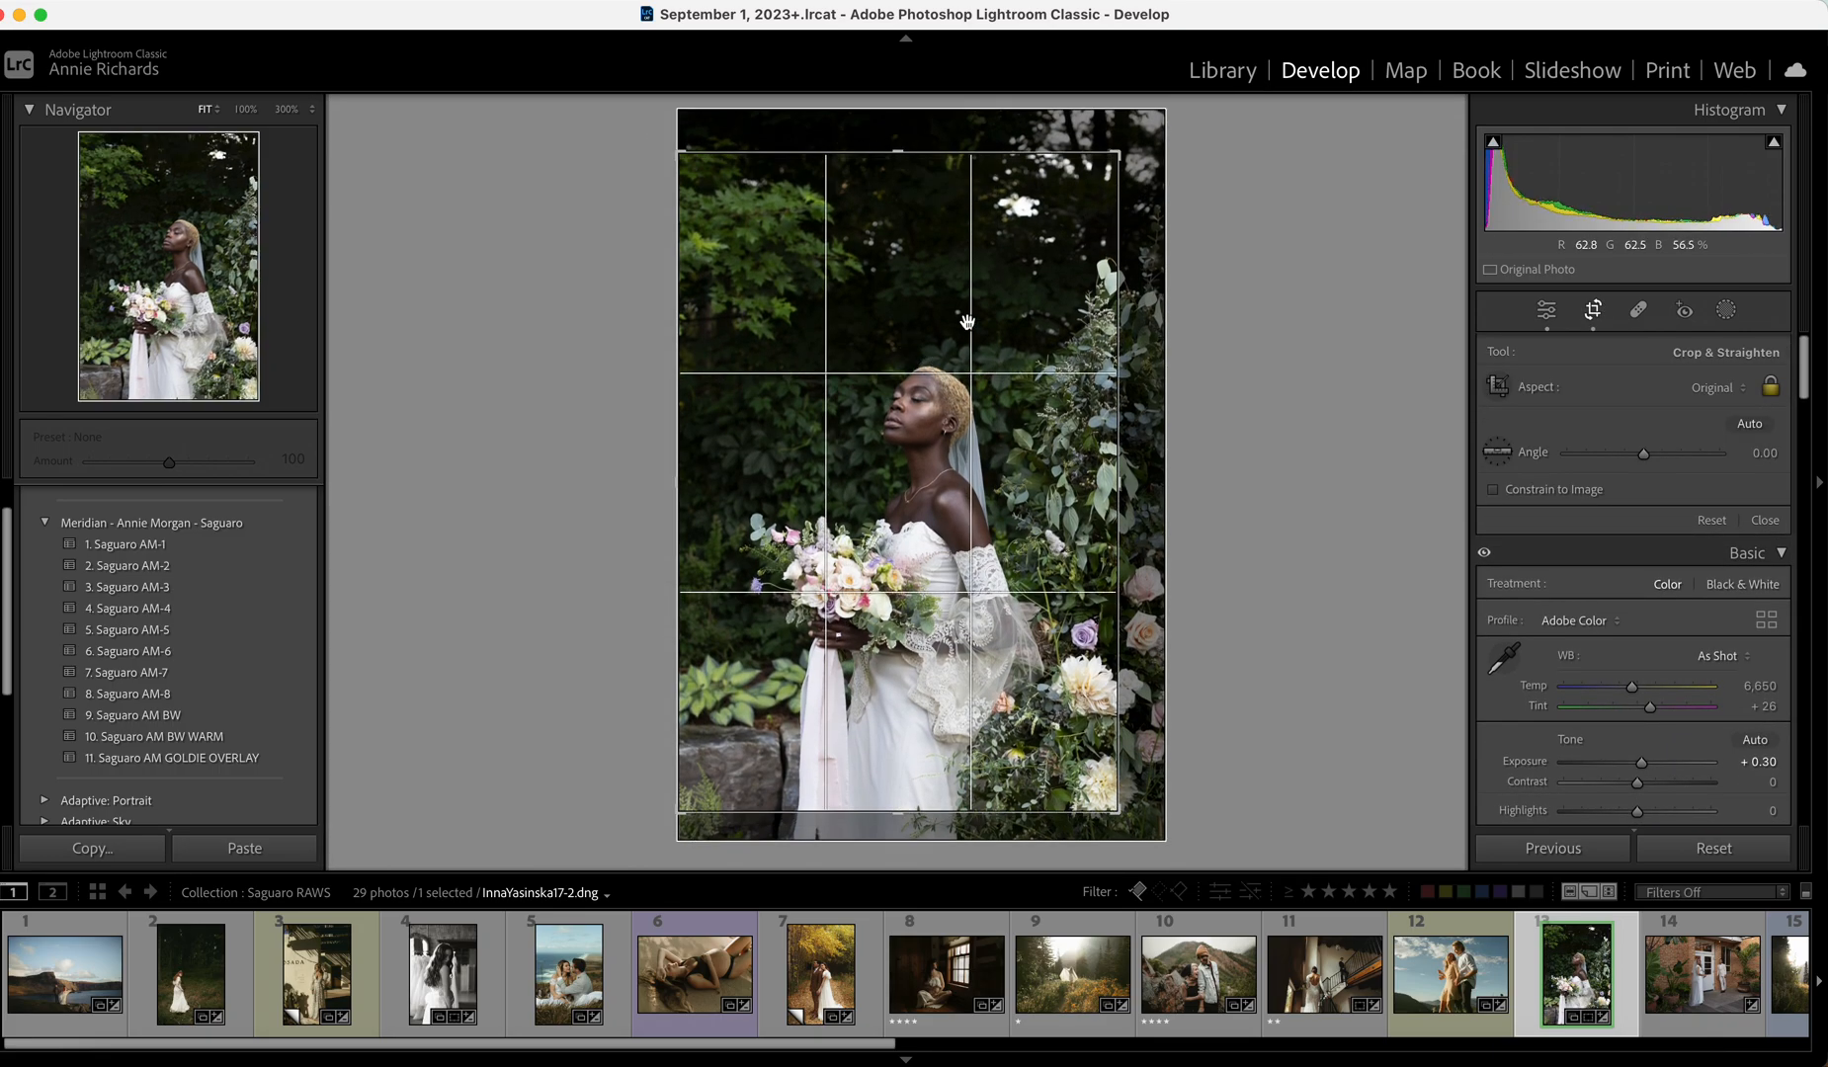
drag(1045, 153, 1045, 167)
drag(904, 254, 920, 241)
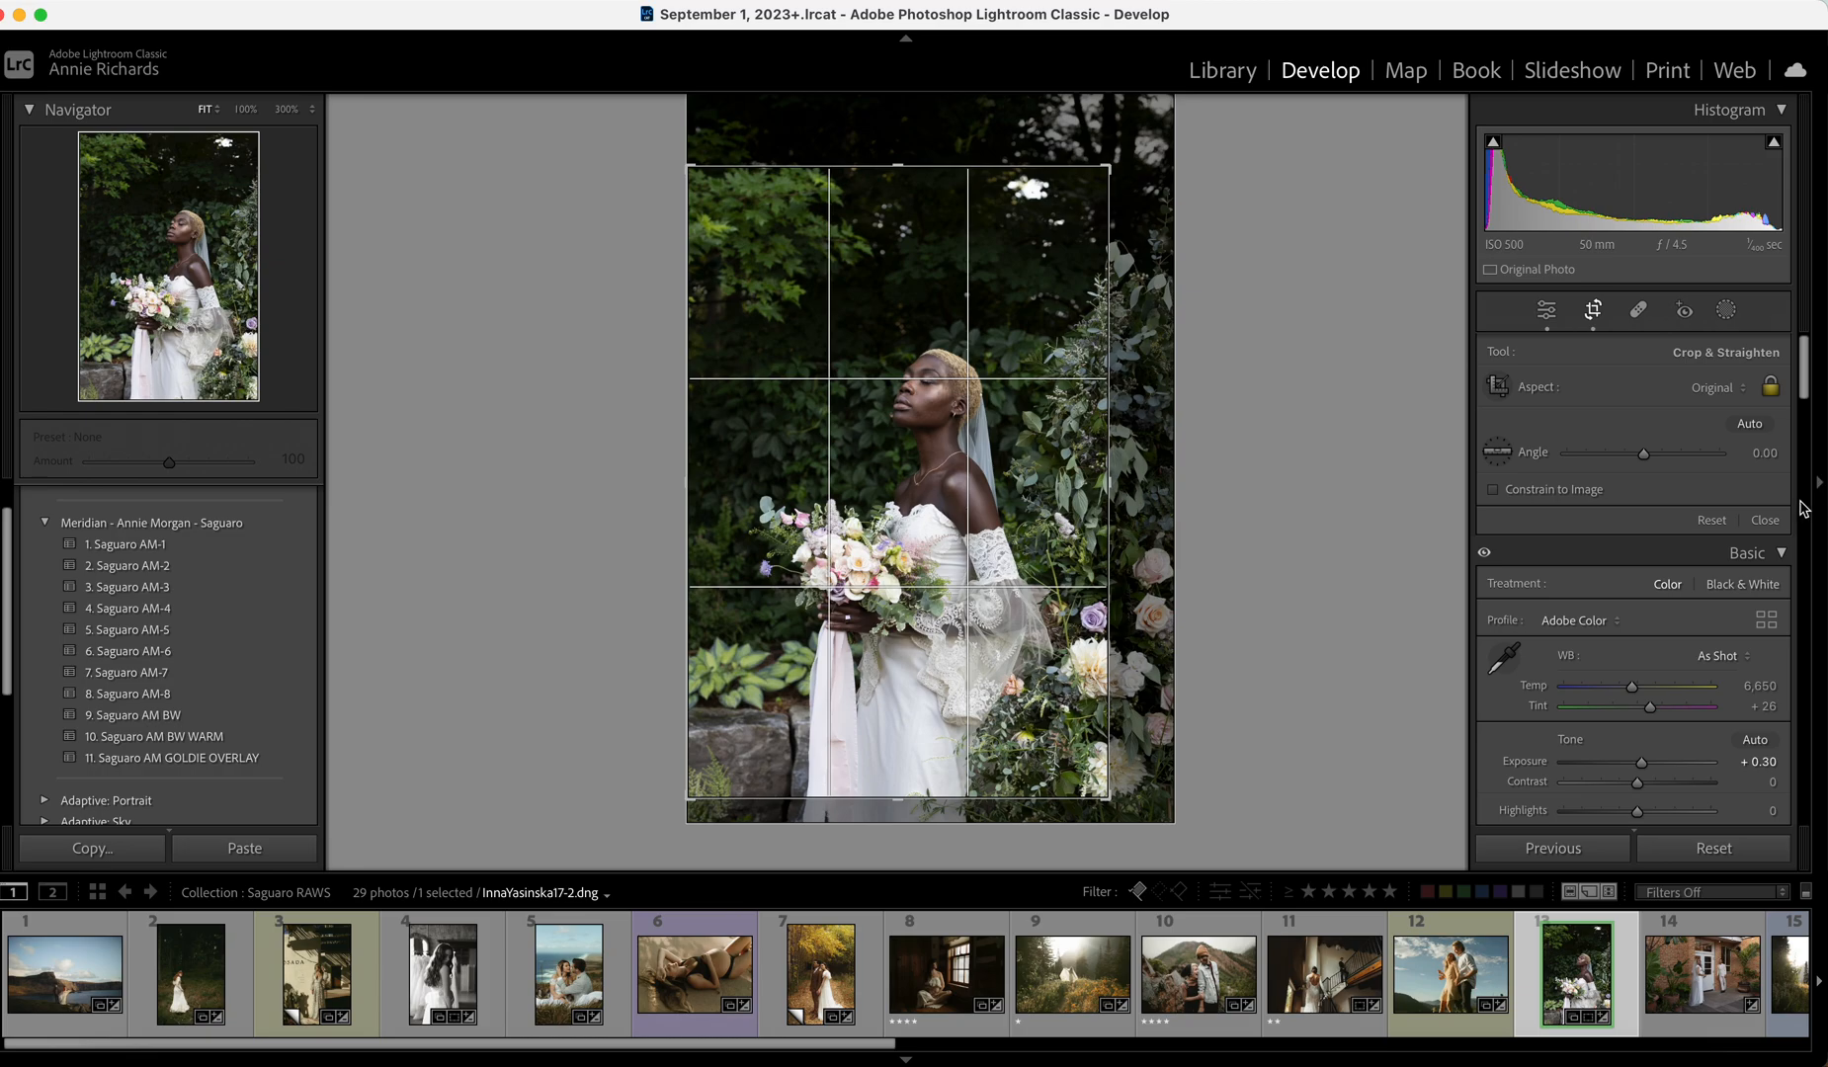
click(1765, 520)
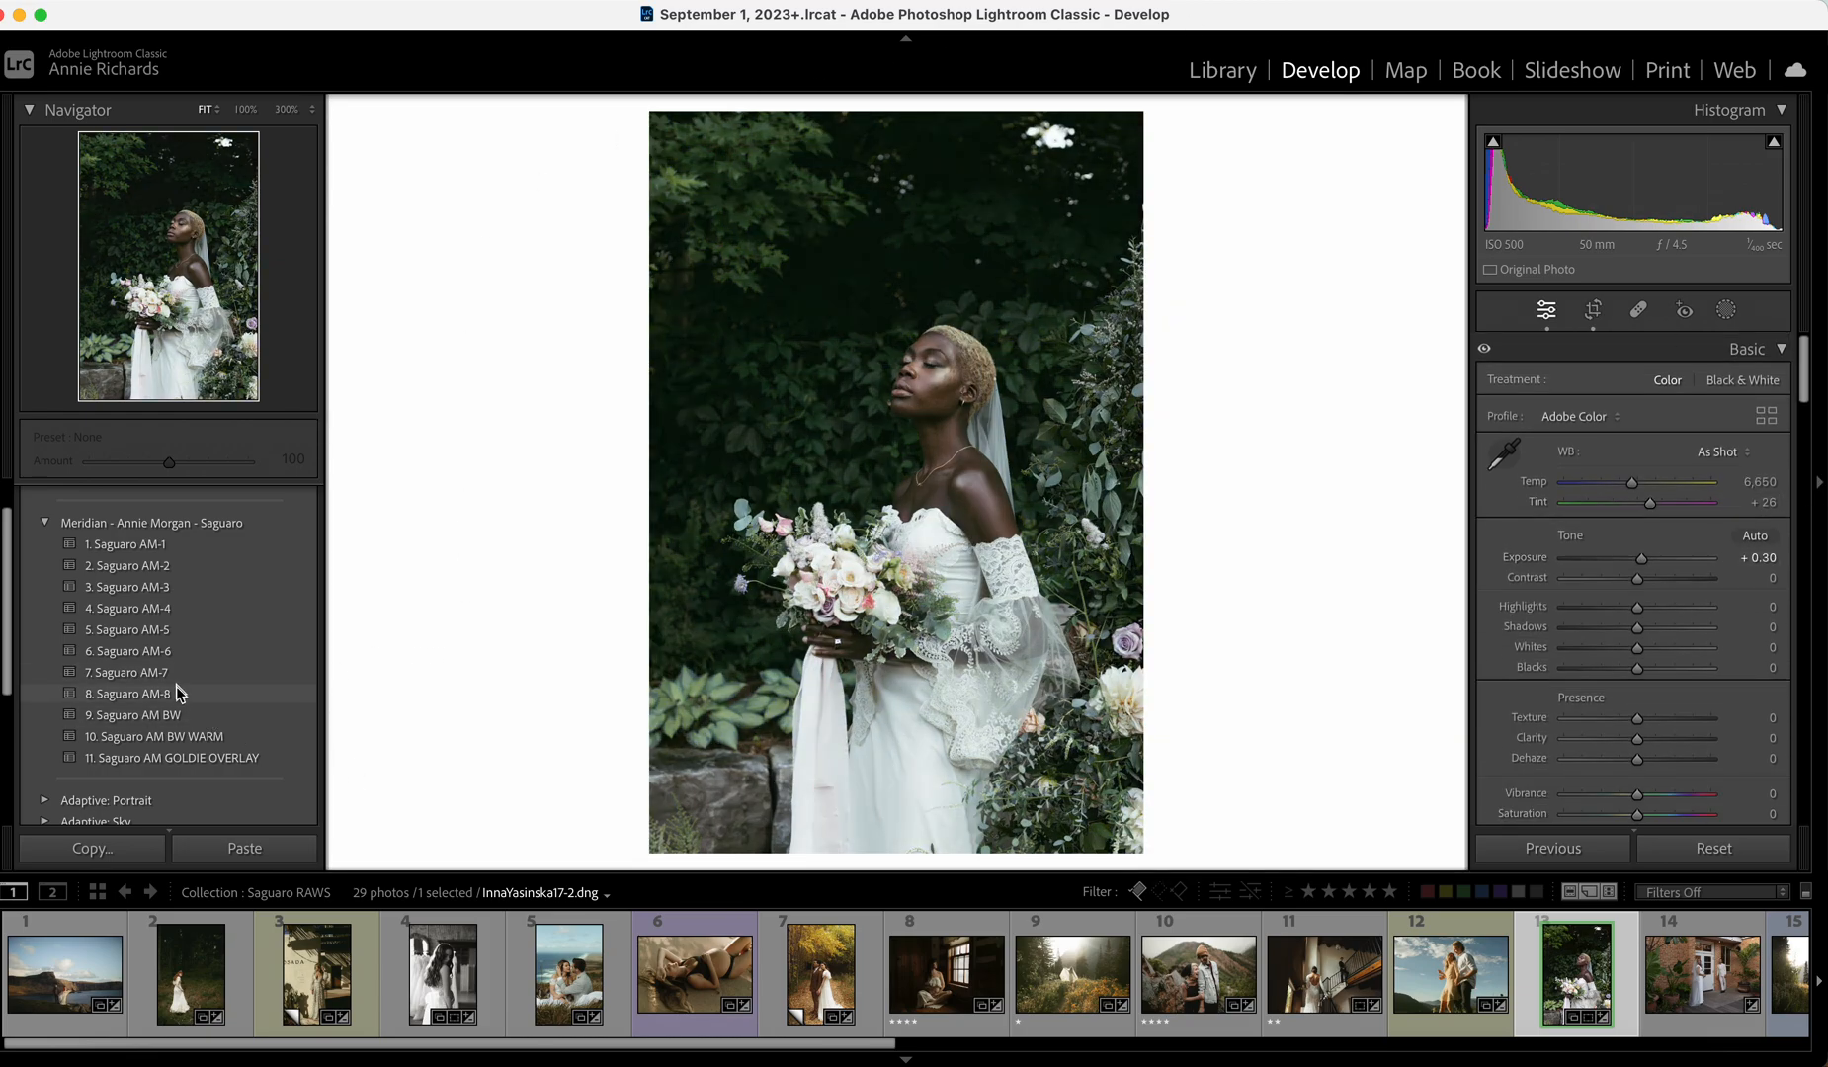
Apply Saguaro AM-1 to the bride photo and warm its temperature, checking detail at 100%.
click(150, 547)
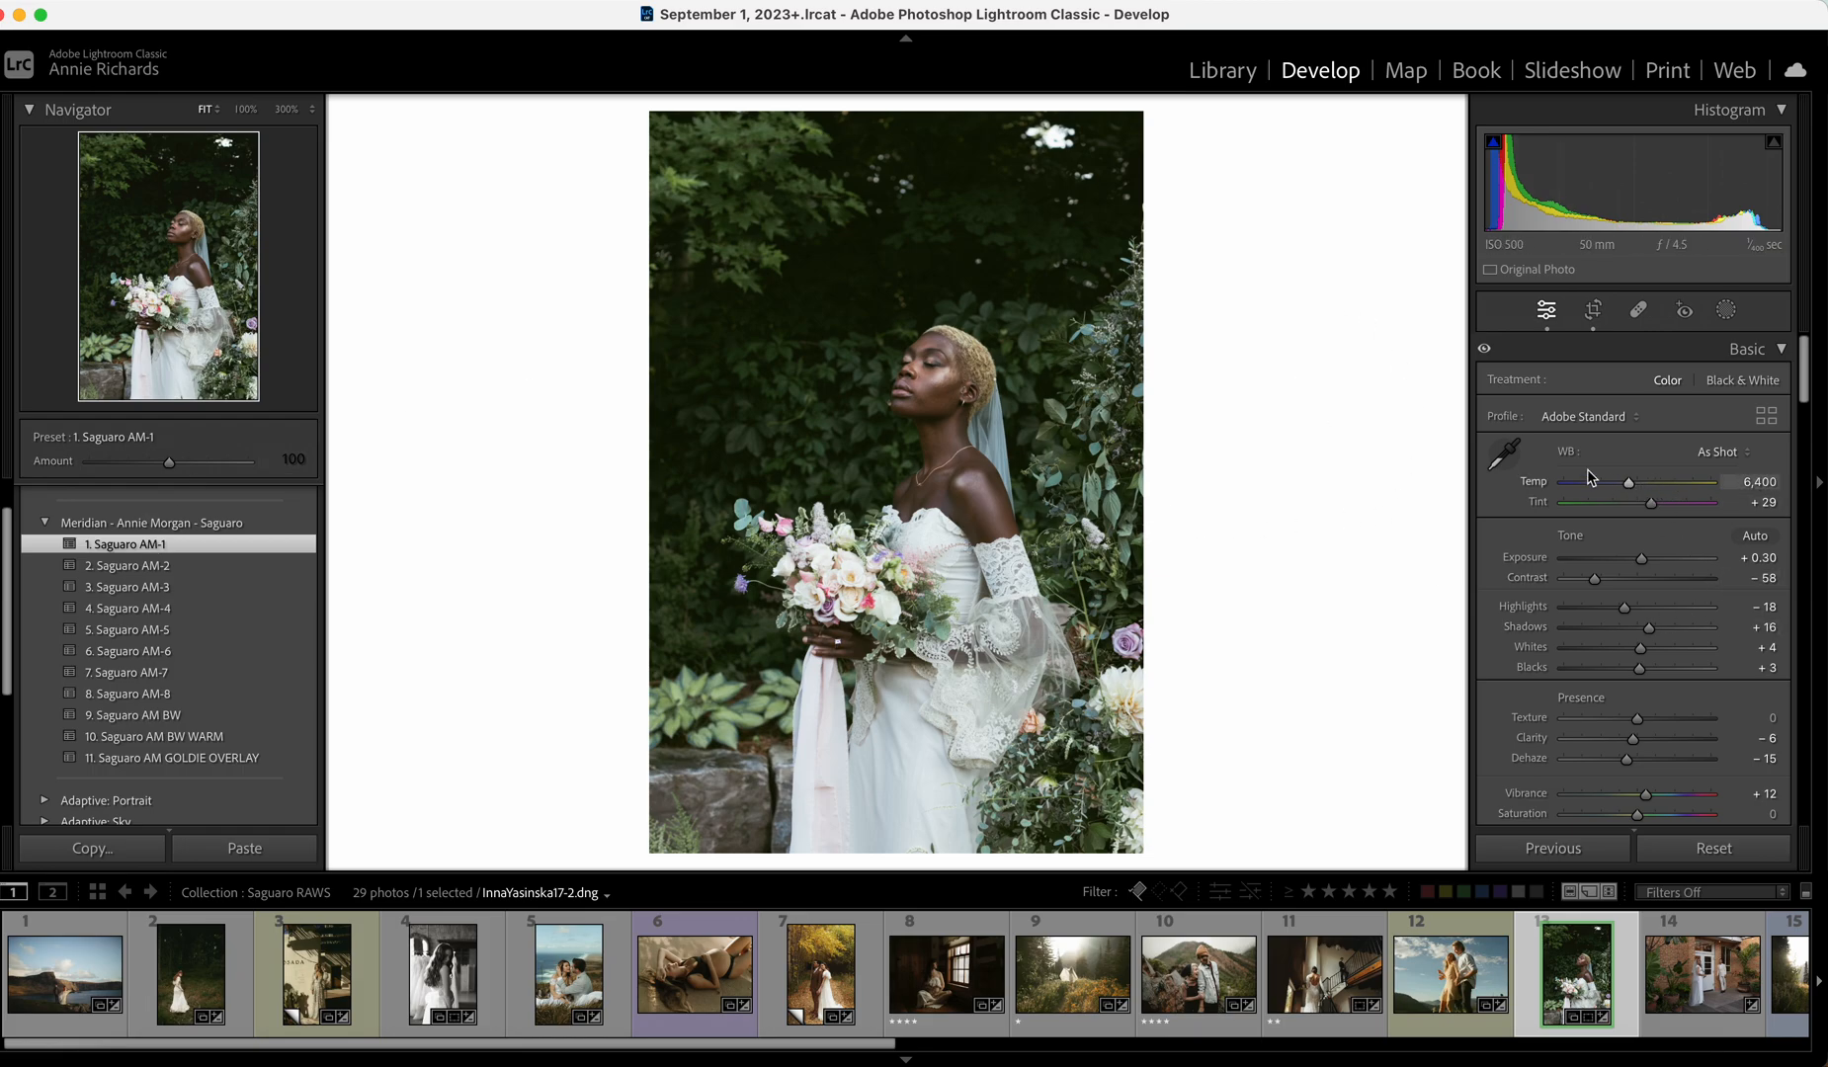
click(957, 350)
click(959, 352)
drag(1630, 483, 1639, 482)
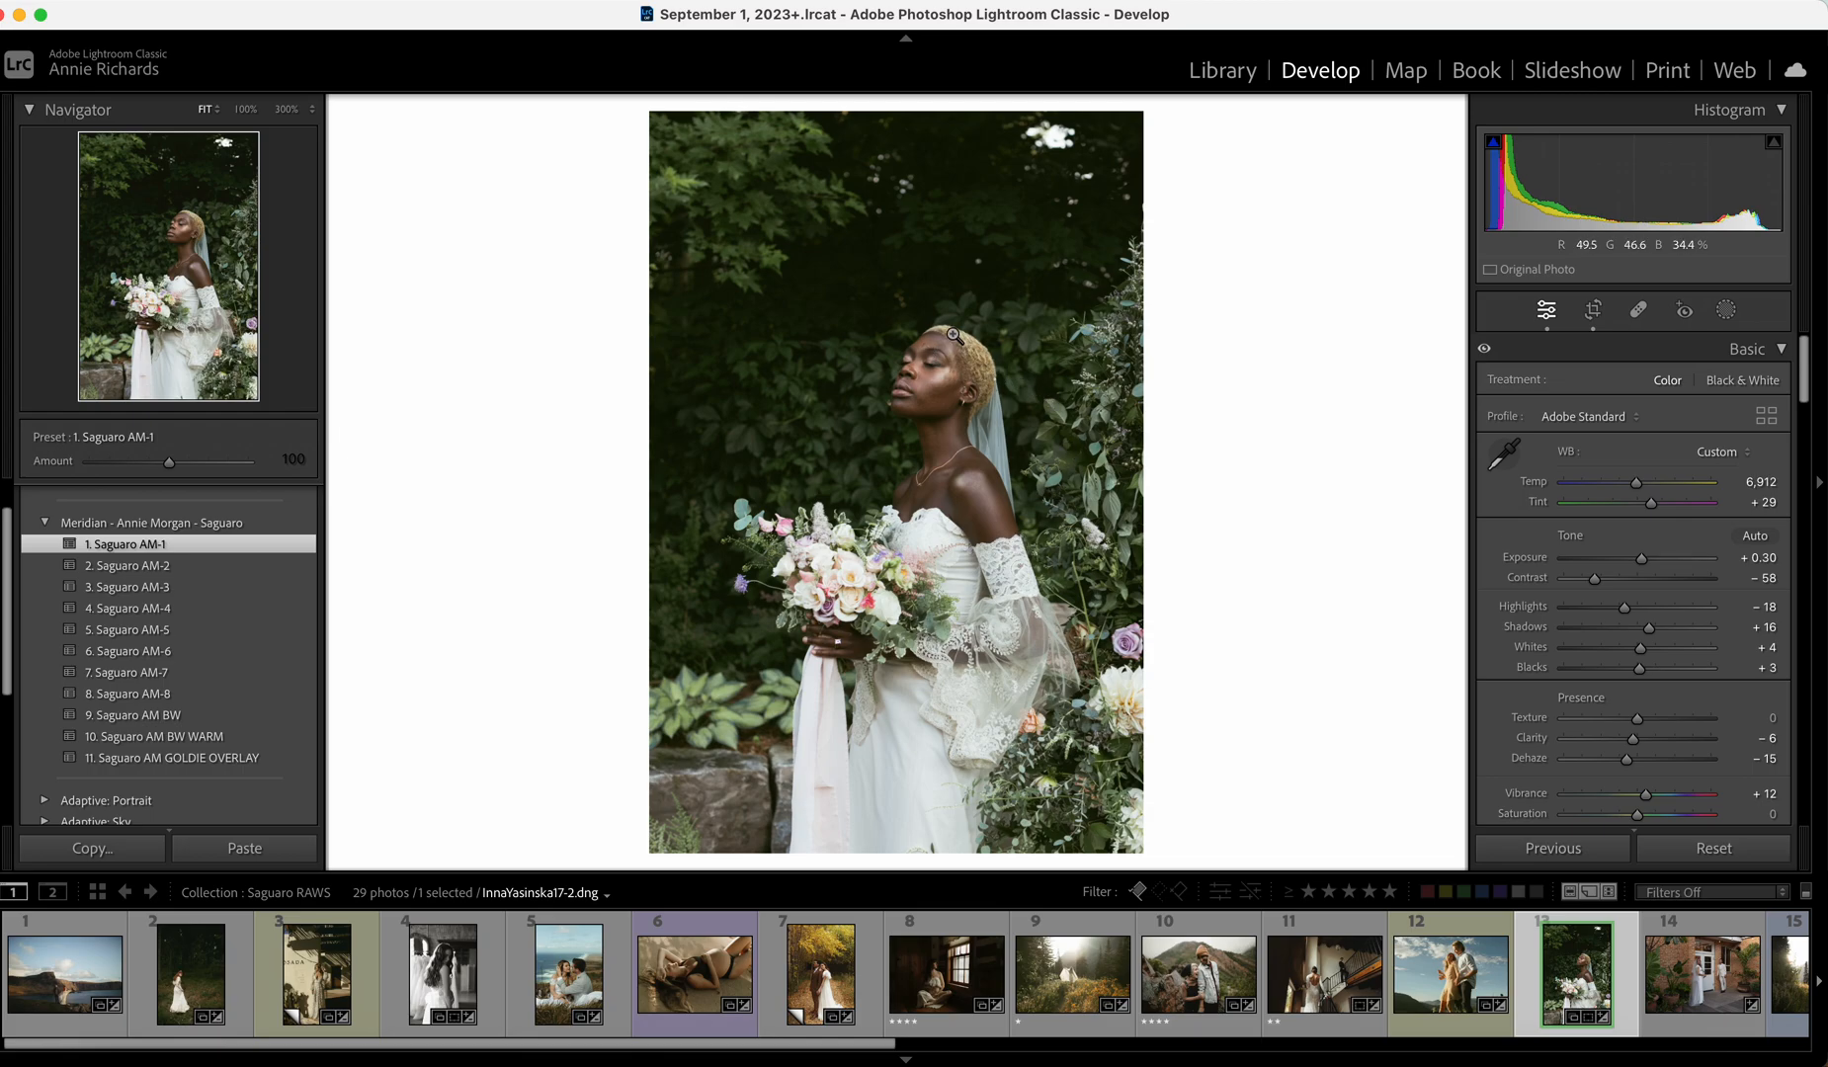
click(959, 369)
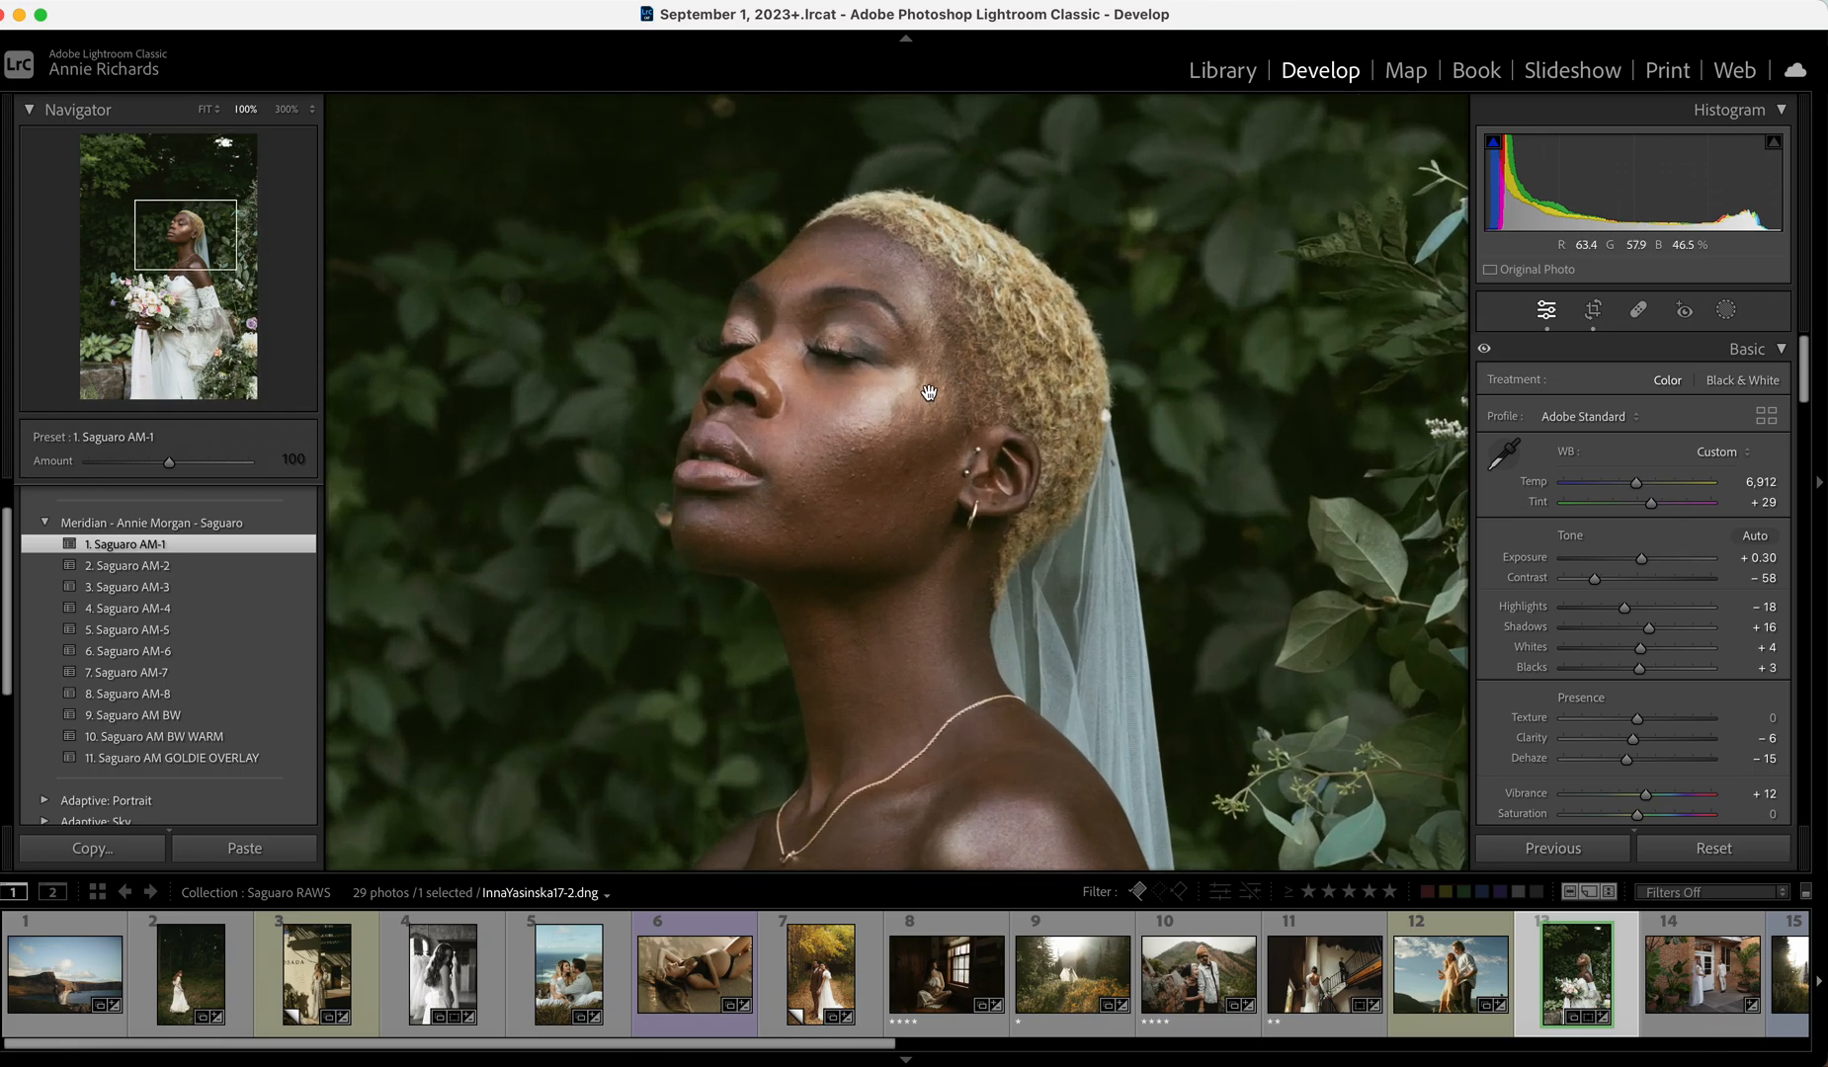
click(911, 388)
Lower the Red HSL saturation to -11 and compare with the unedited original.
scroll(1660, 545, down, 10)
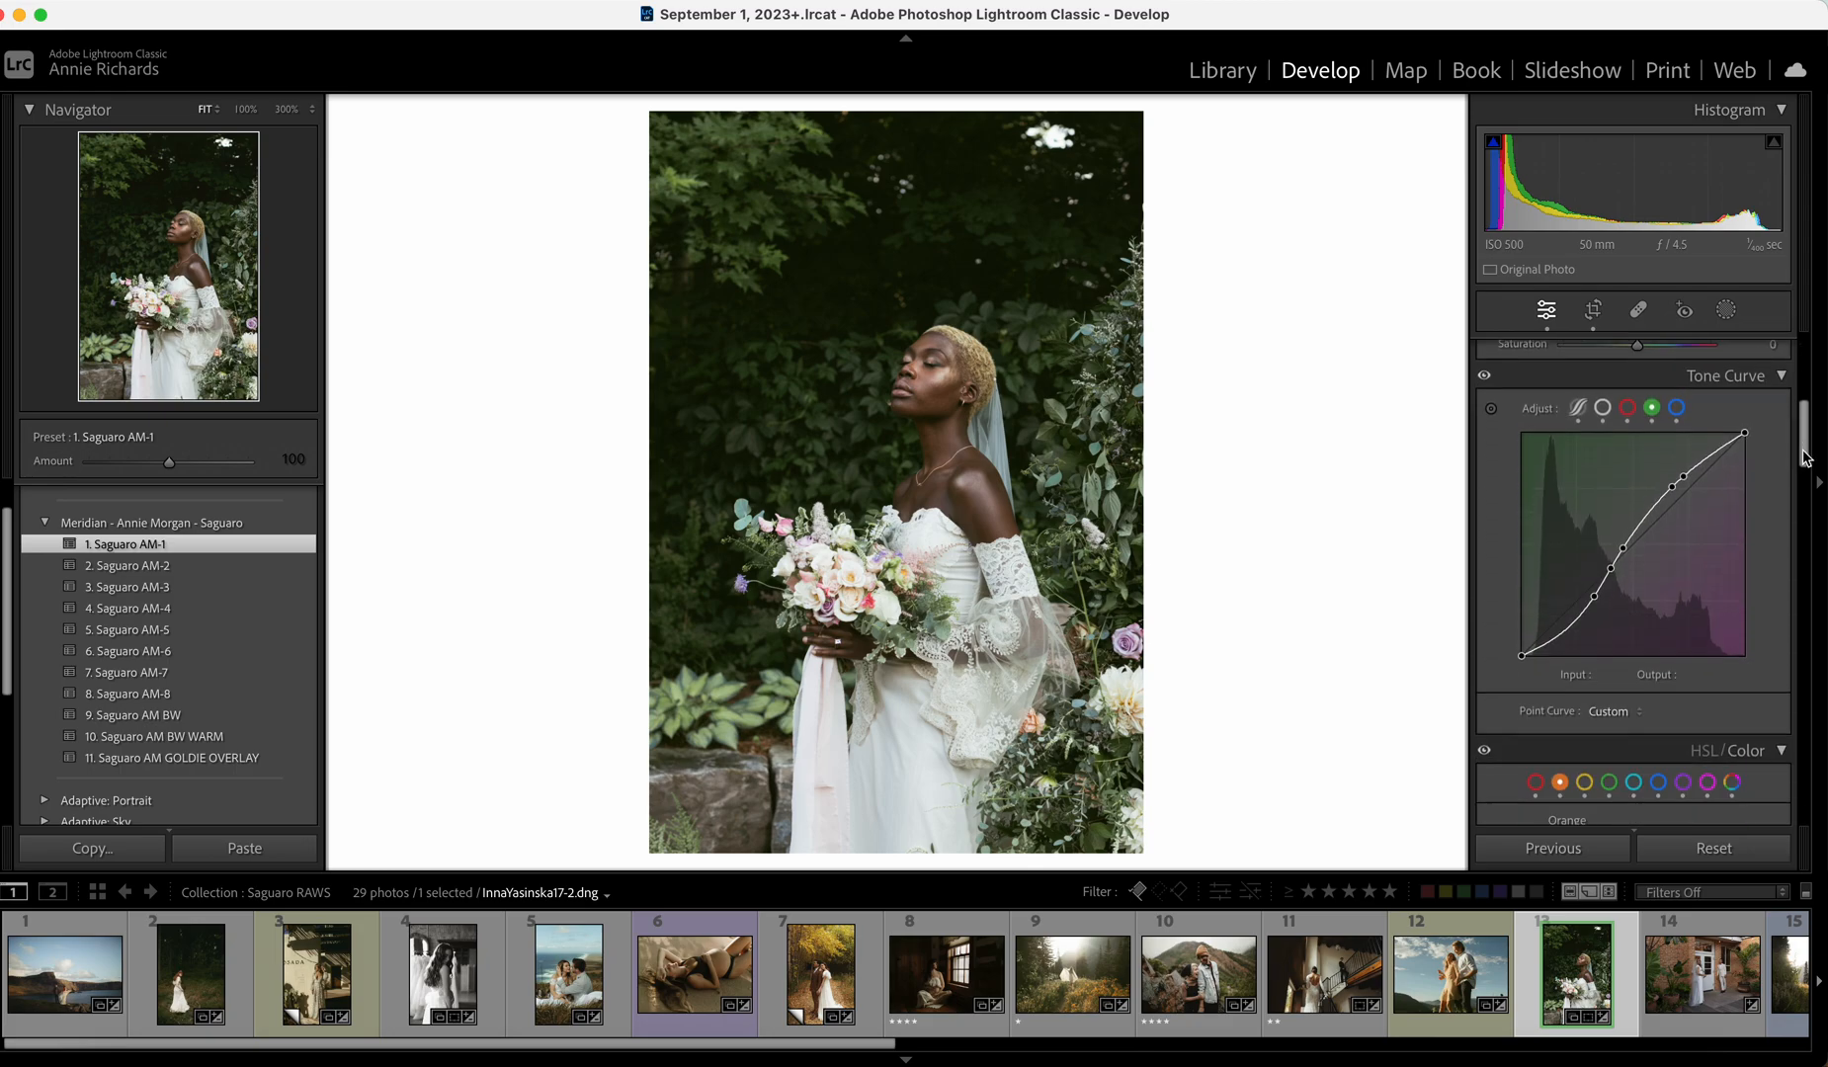
click(1537, 550)
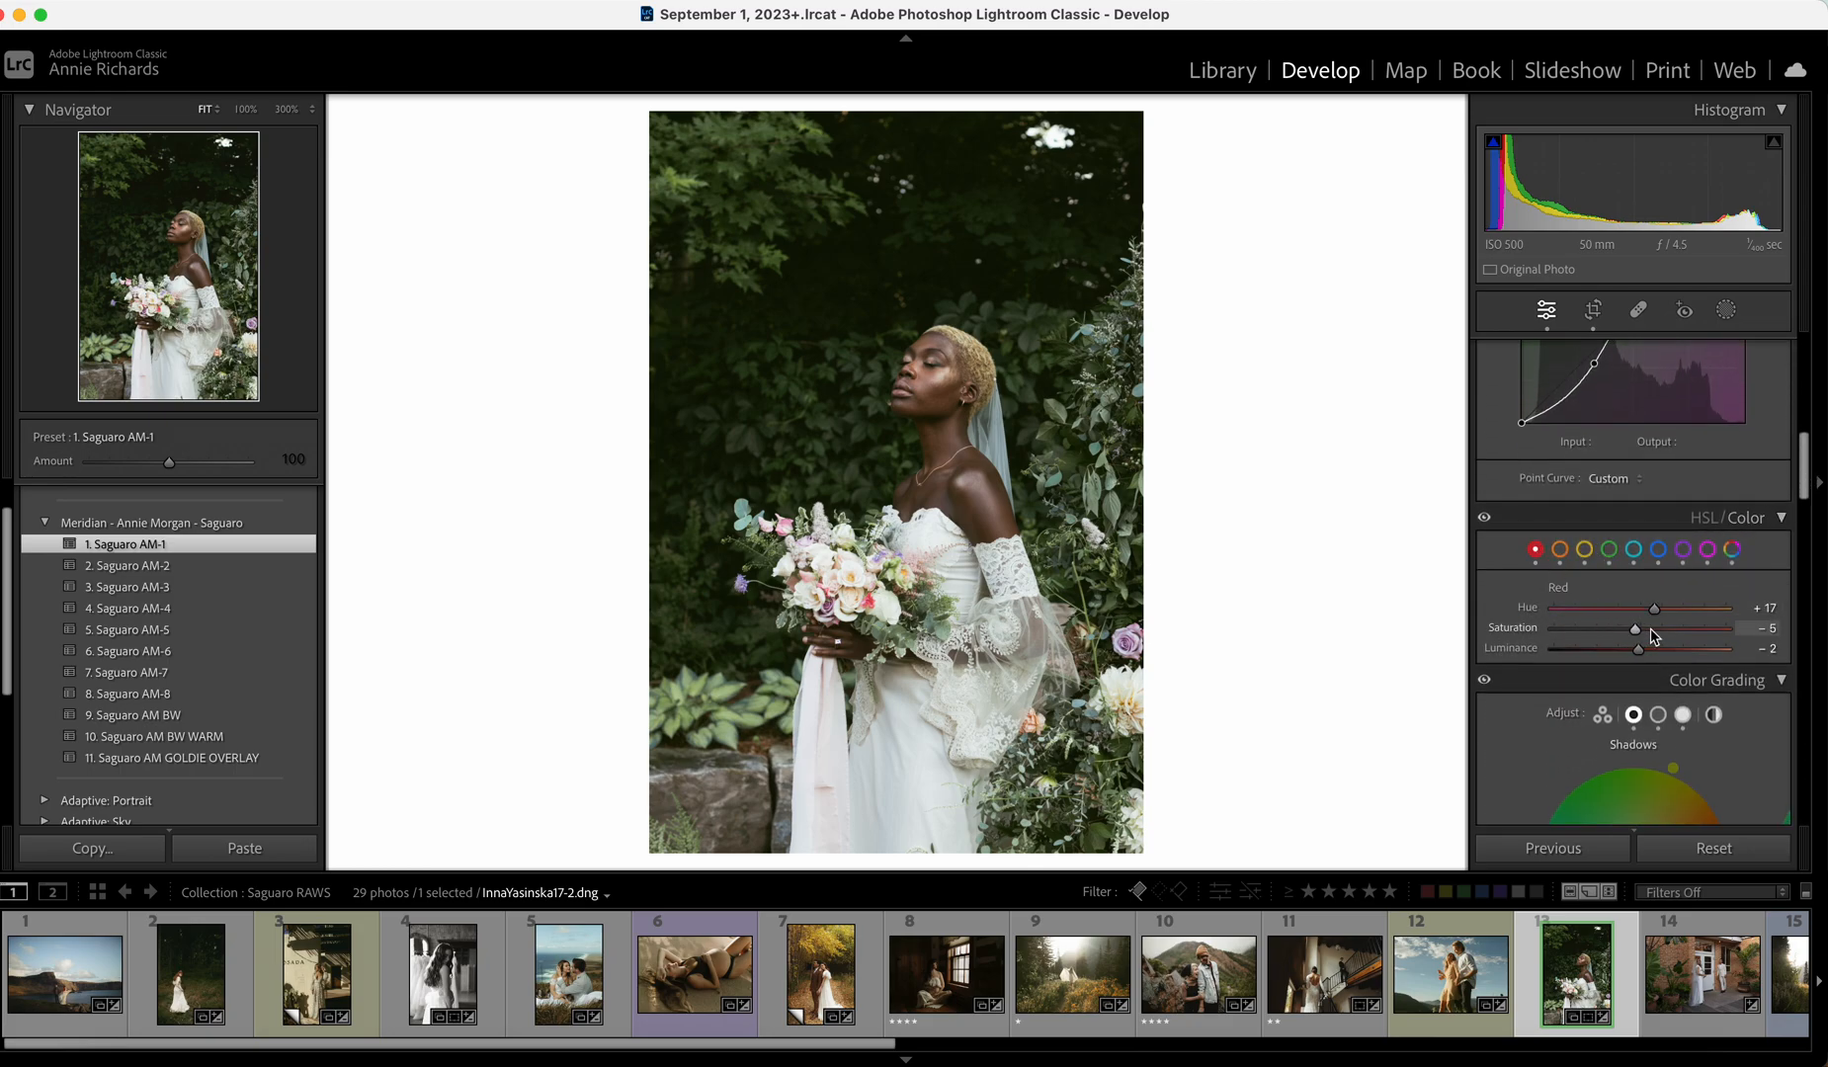
drag(1633, 631, 1631, 631)
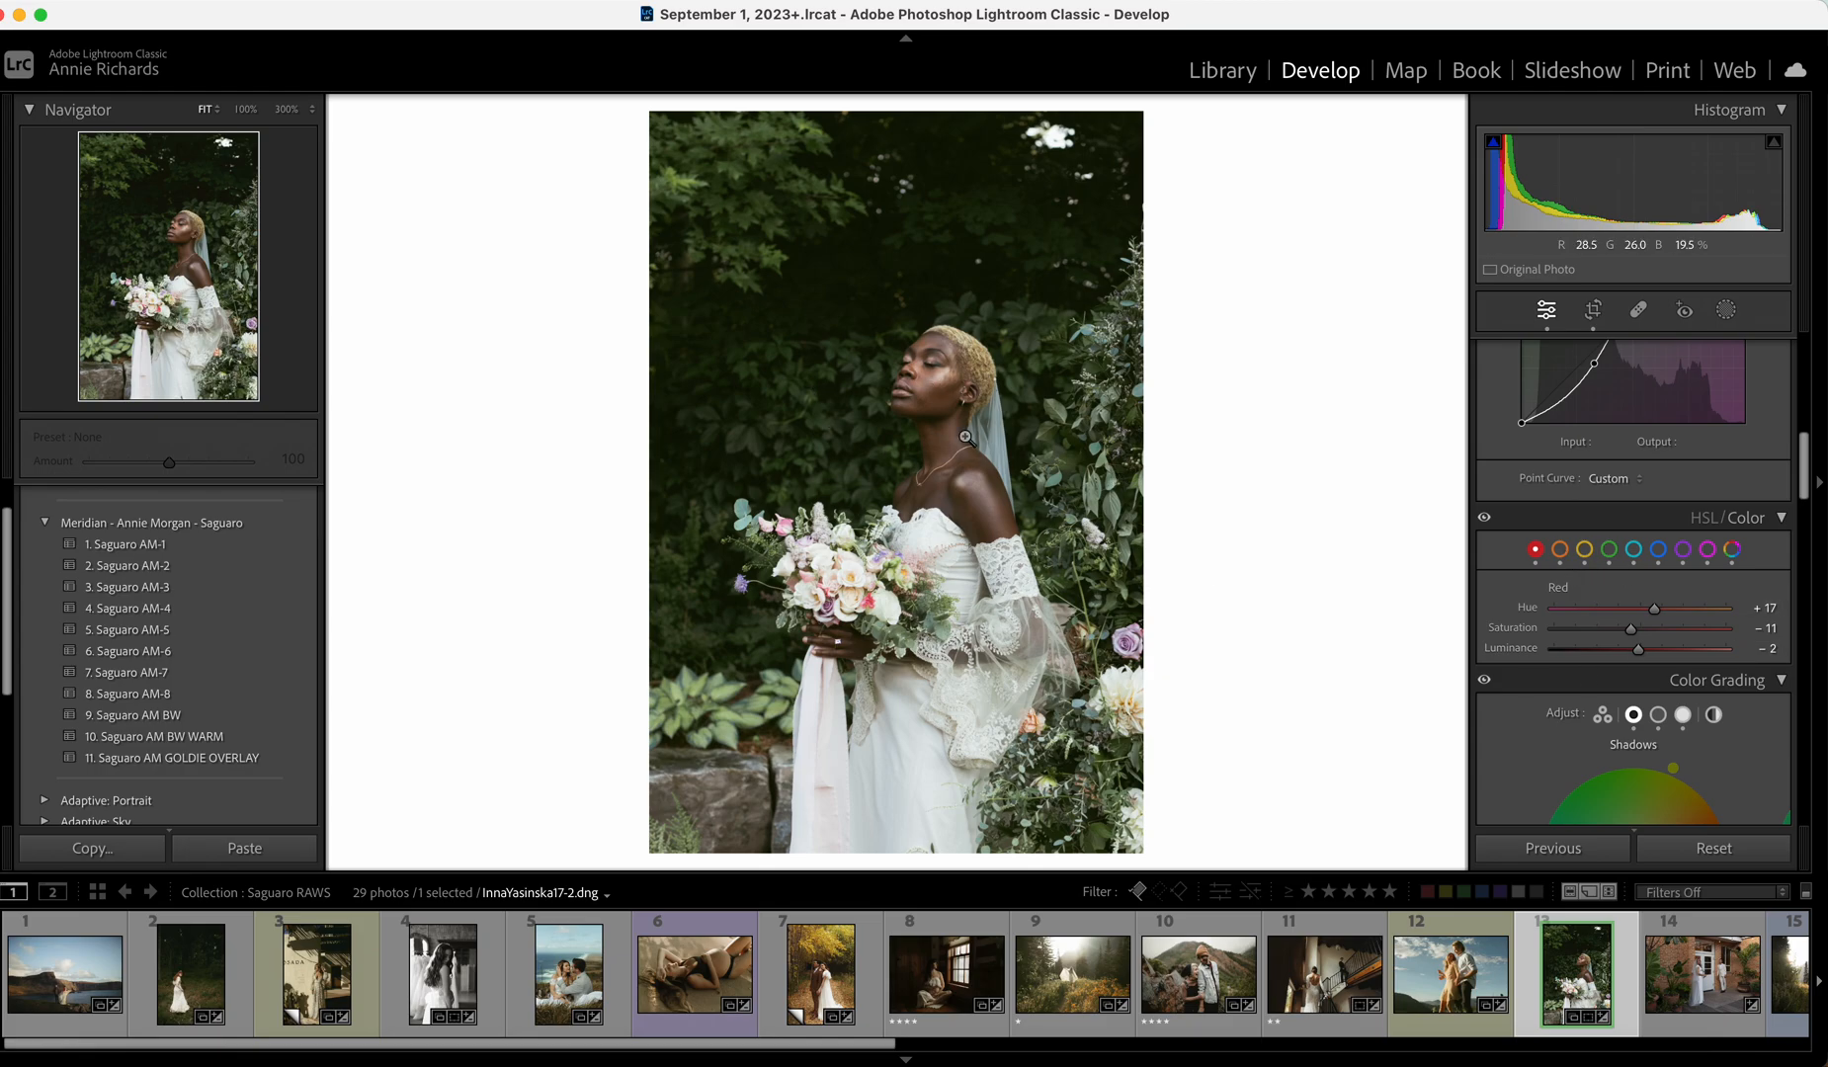
key(backslash)
key(backslash)
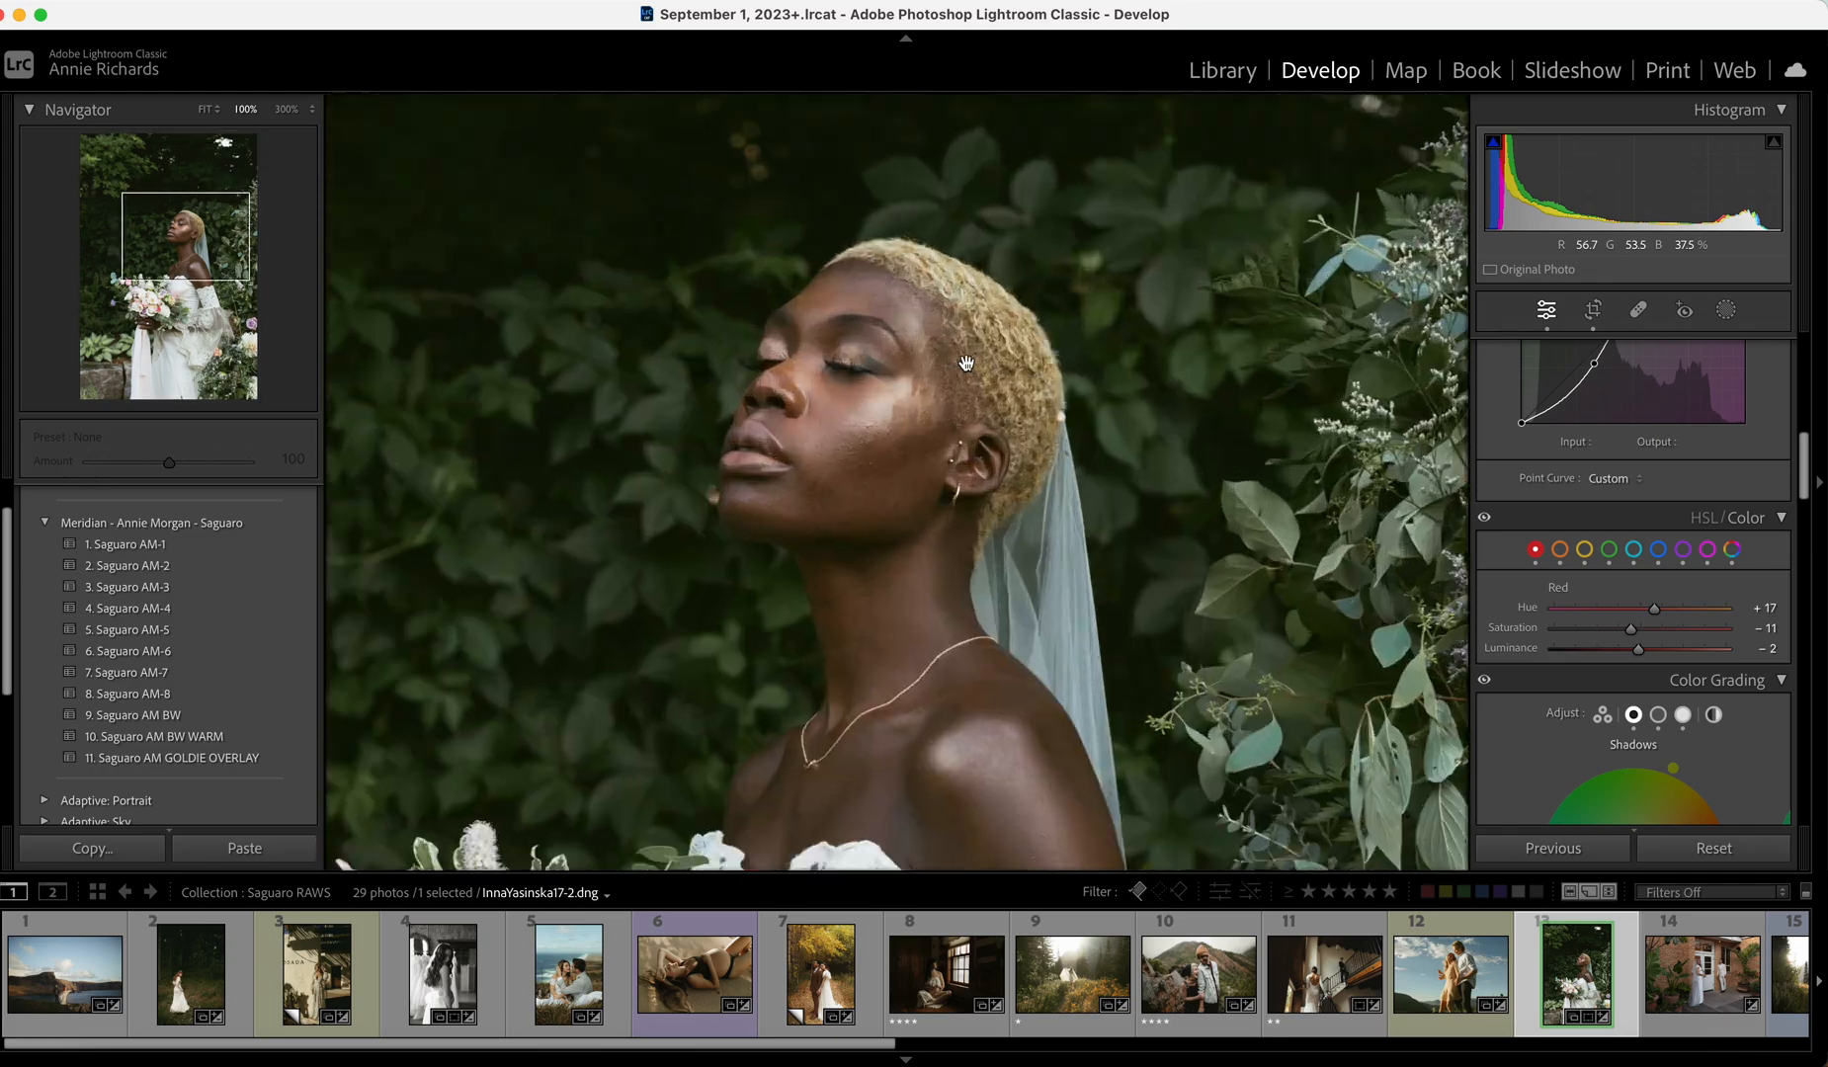
Inspect the face at 100% and fine-tune Temp to 7,422.
click(984, 367)
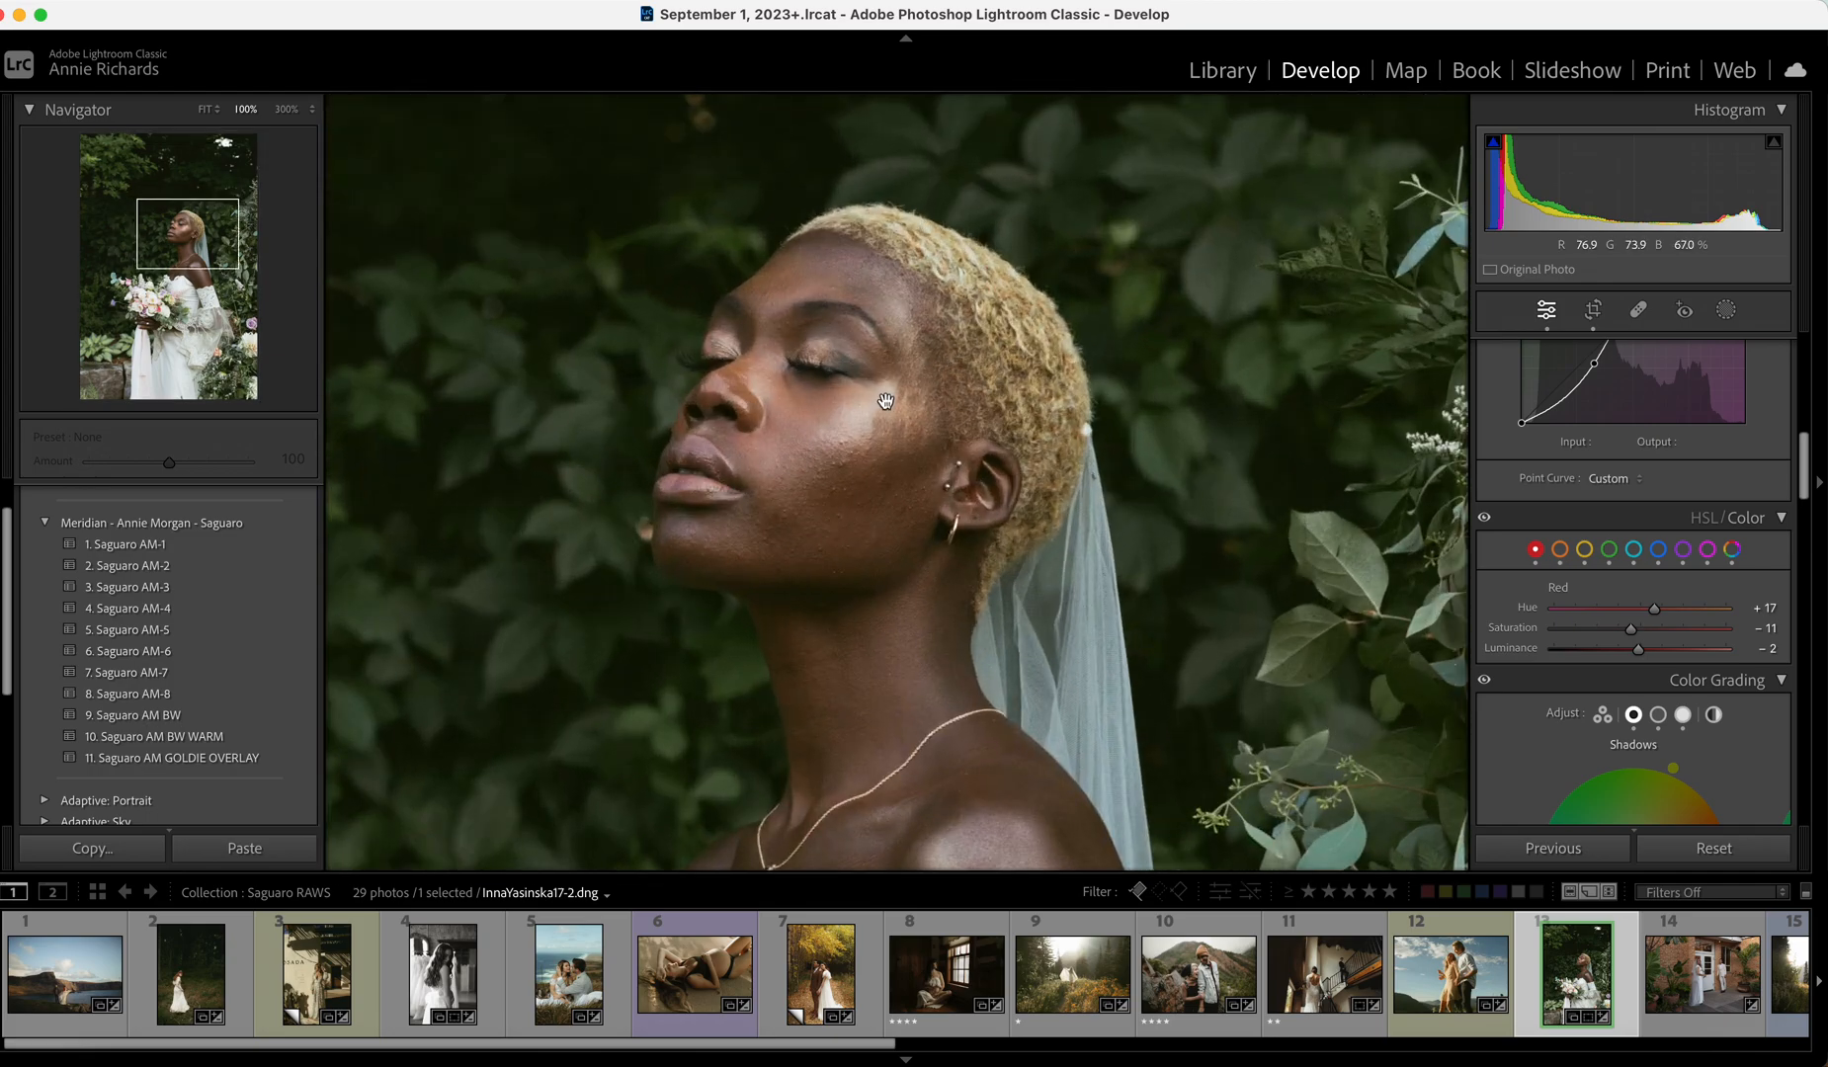
drag(893, 395, 981, 353)
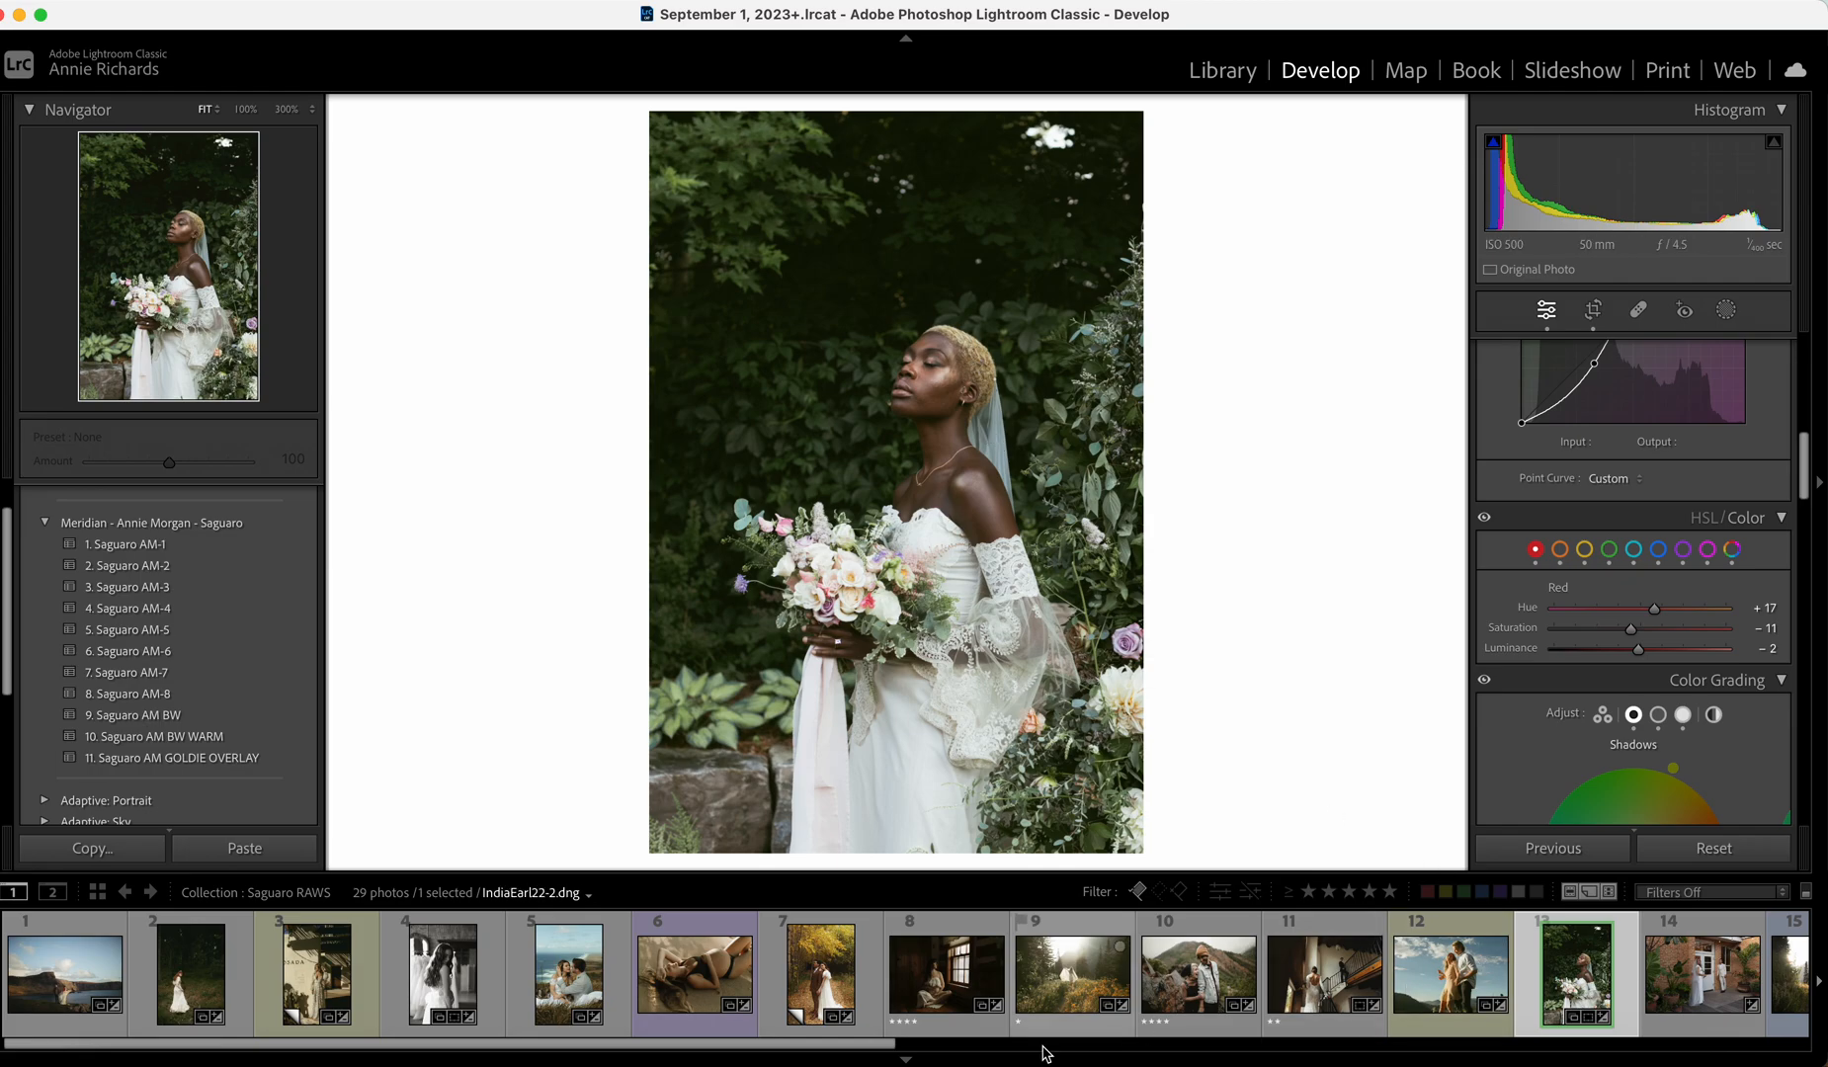
scroll(893, 1051, right, 5)
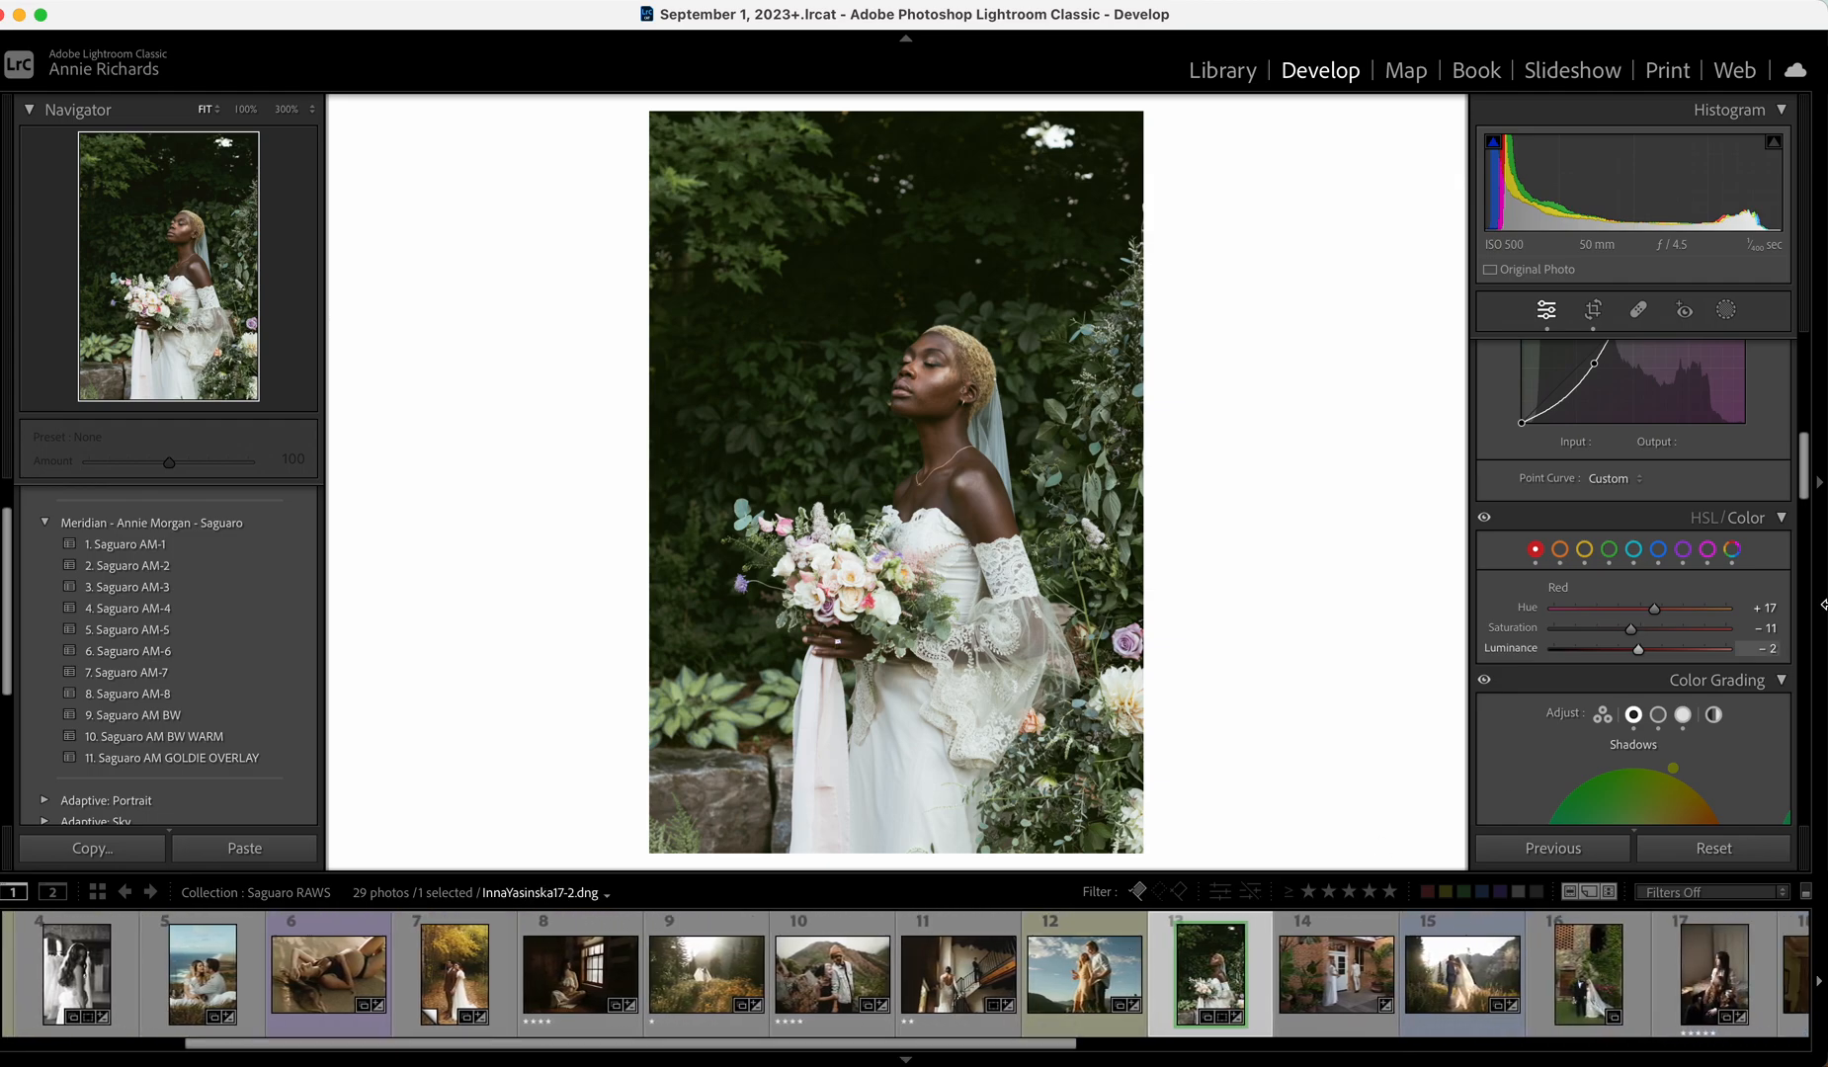
scroll(1811, 494, up, 10)
drag(1640, 483, 1651, 485)
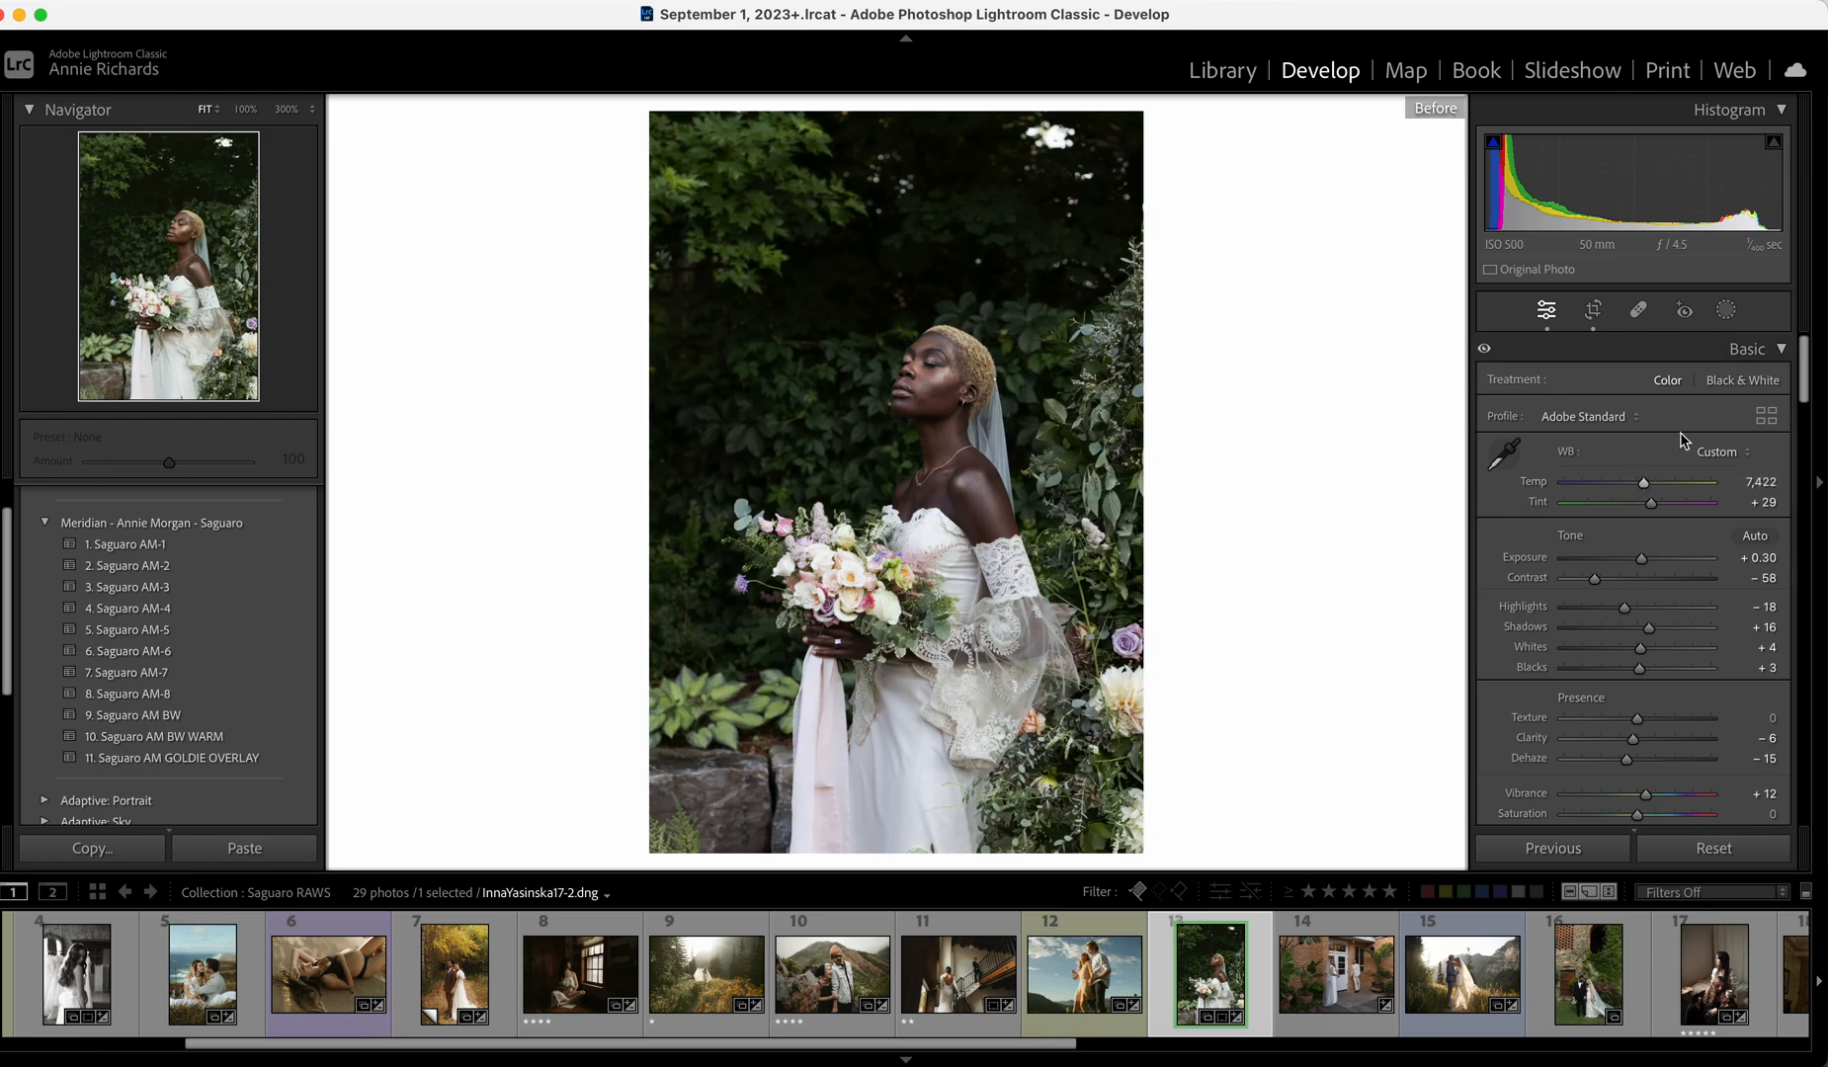
click(847, 455)
click(846, 450)
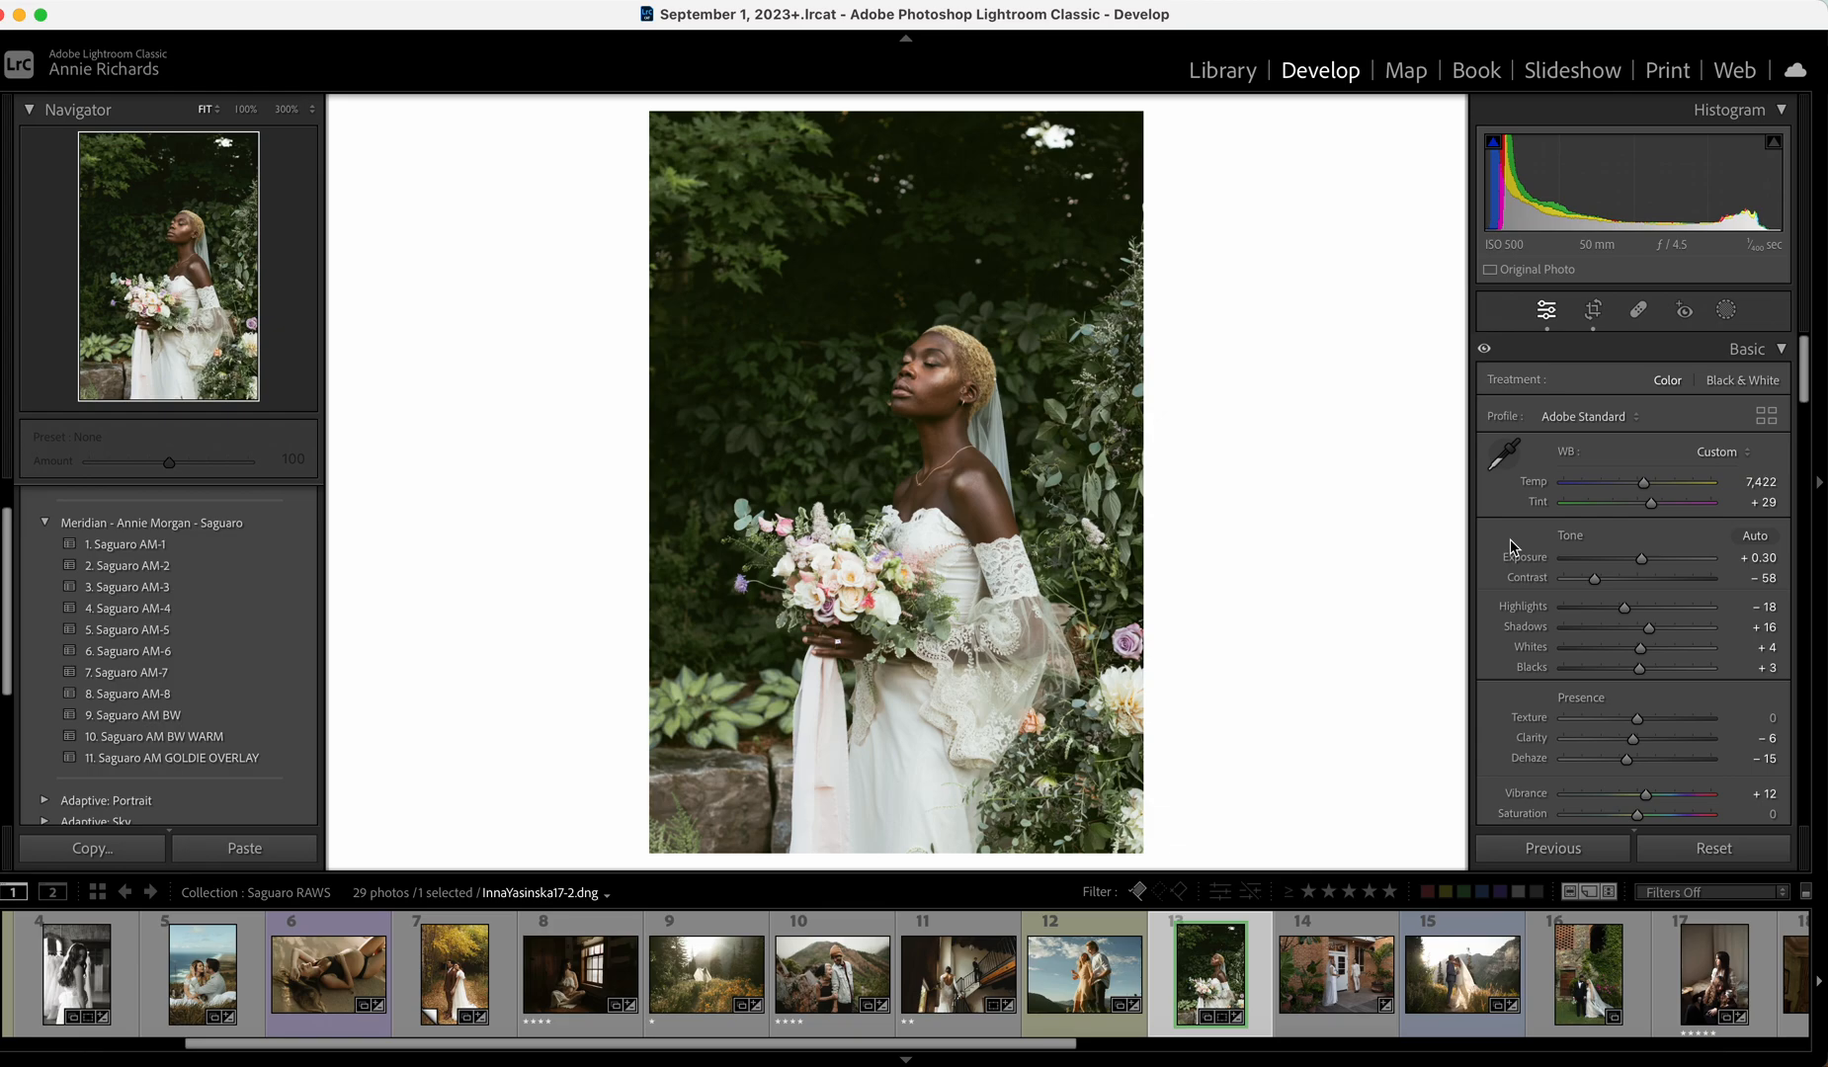
Move to the hotel couple photo, apply Saguaro AM-2 and set Exposure to +1.00, comparing before/after.
key(Right)
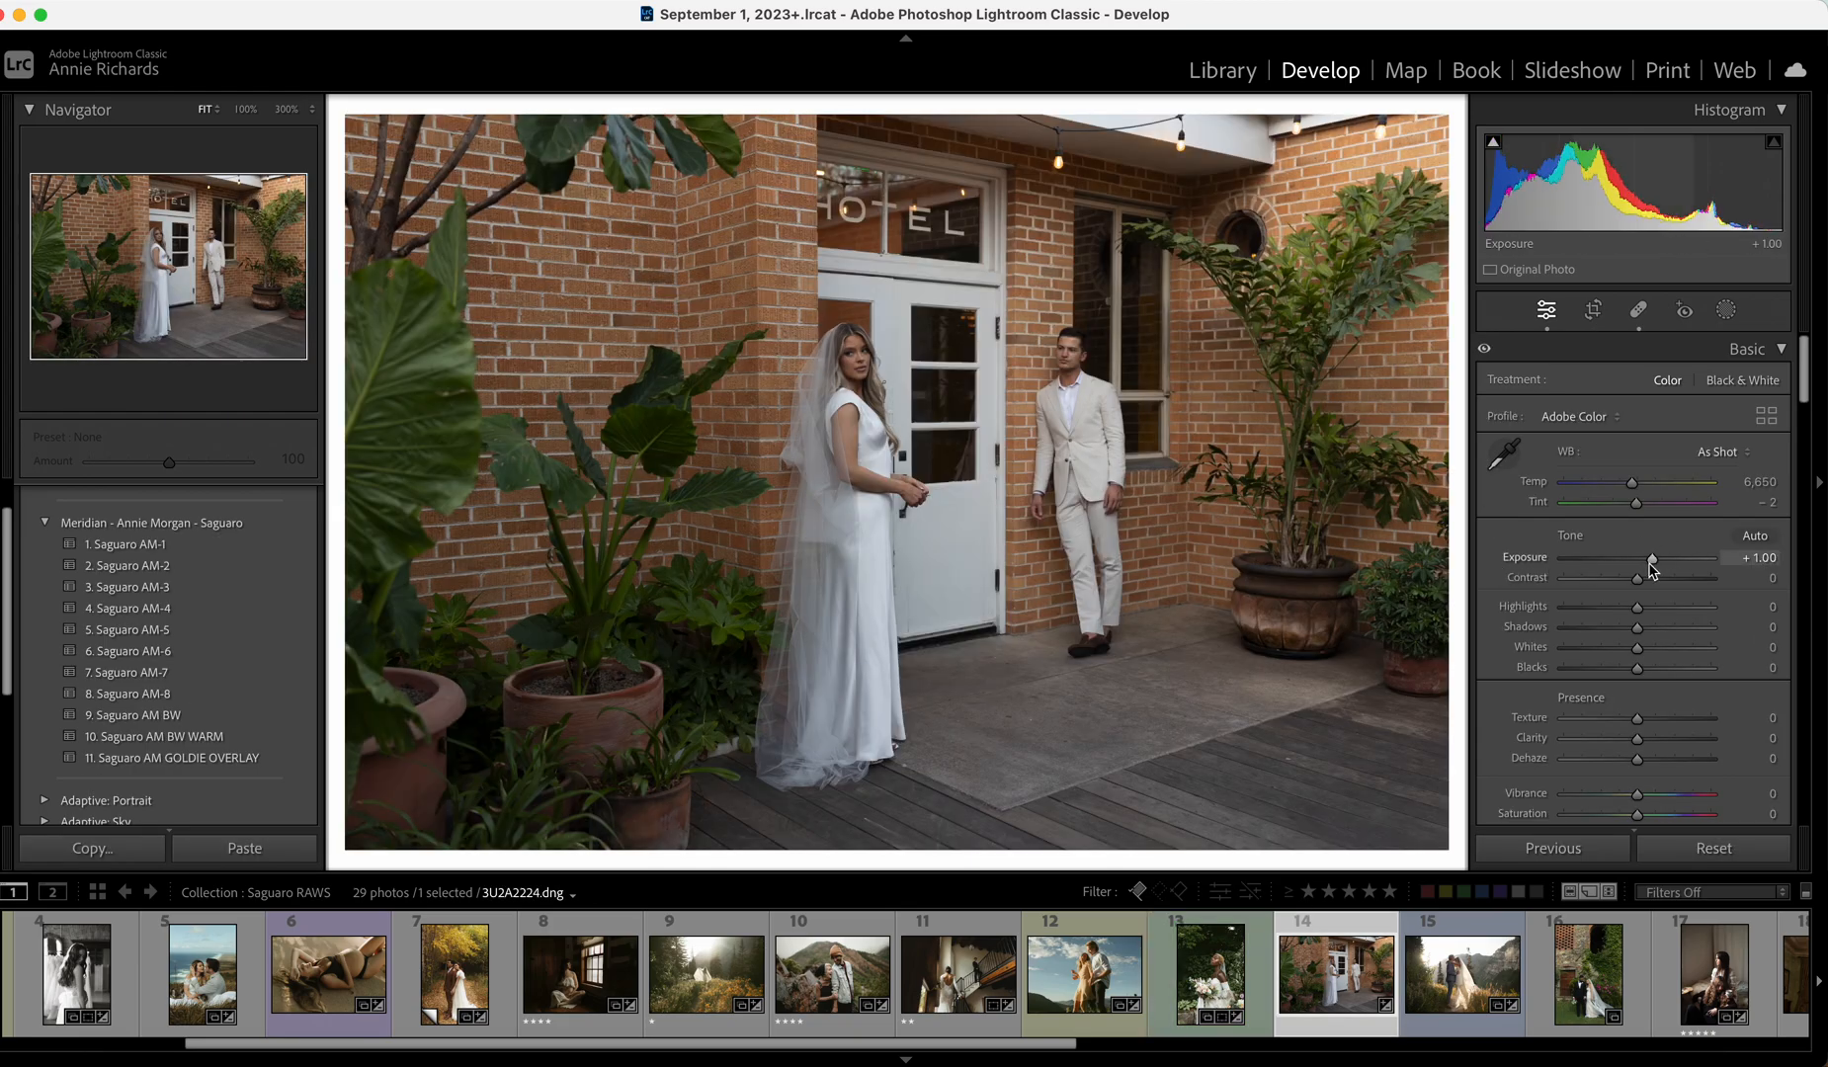
drag(1652, 560, 1653, 561)
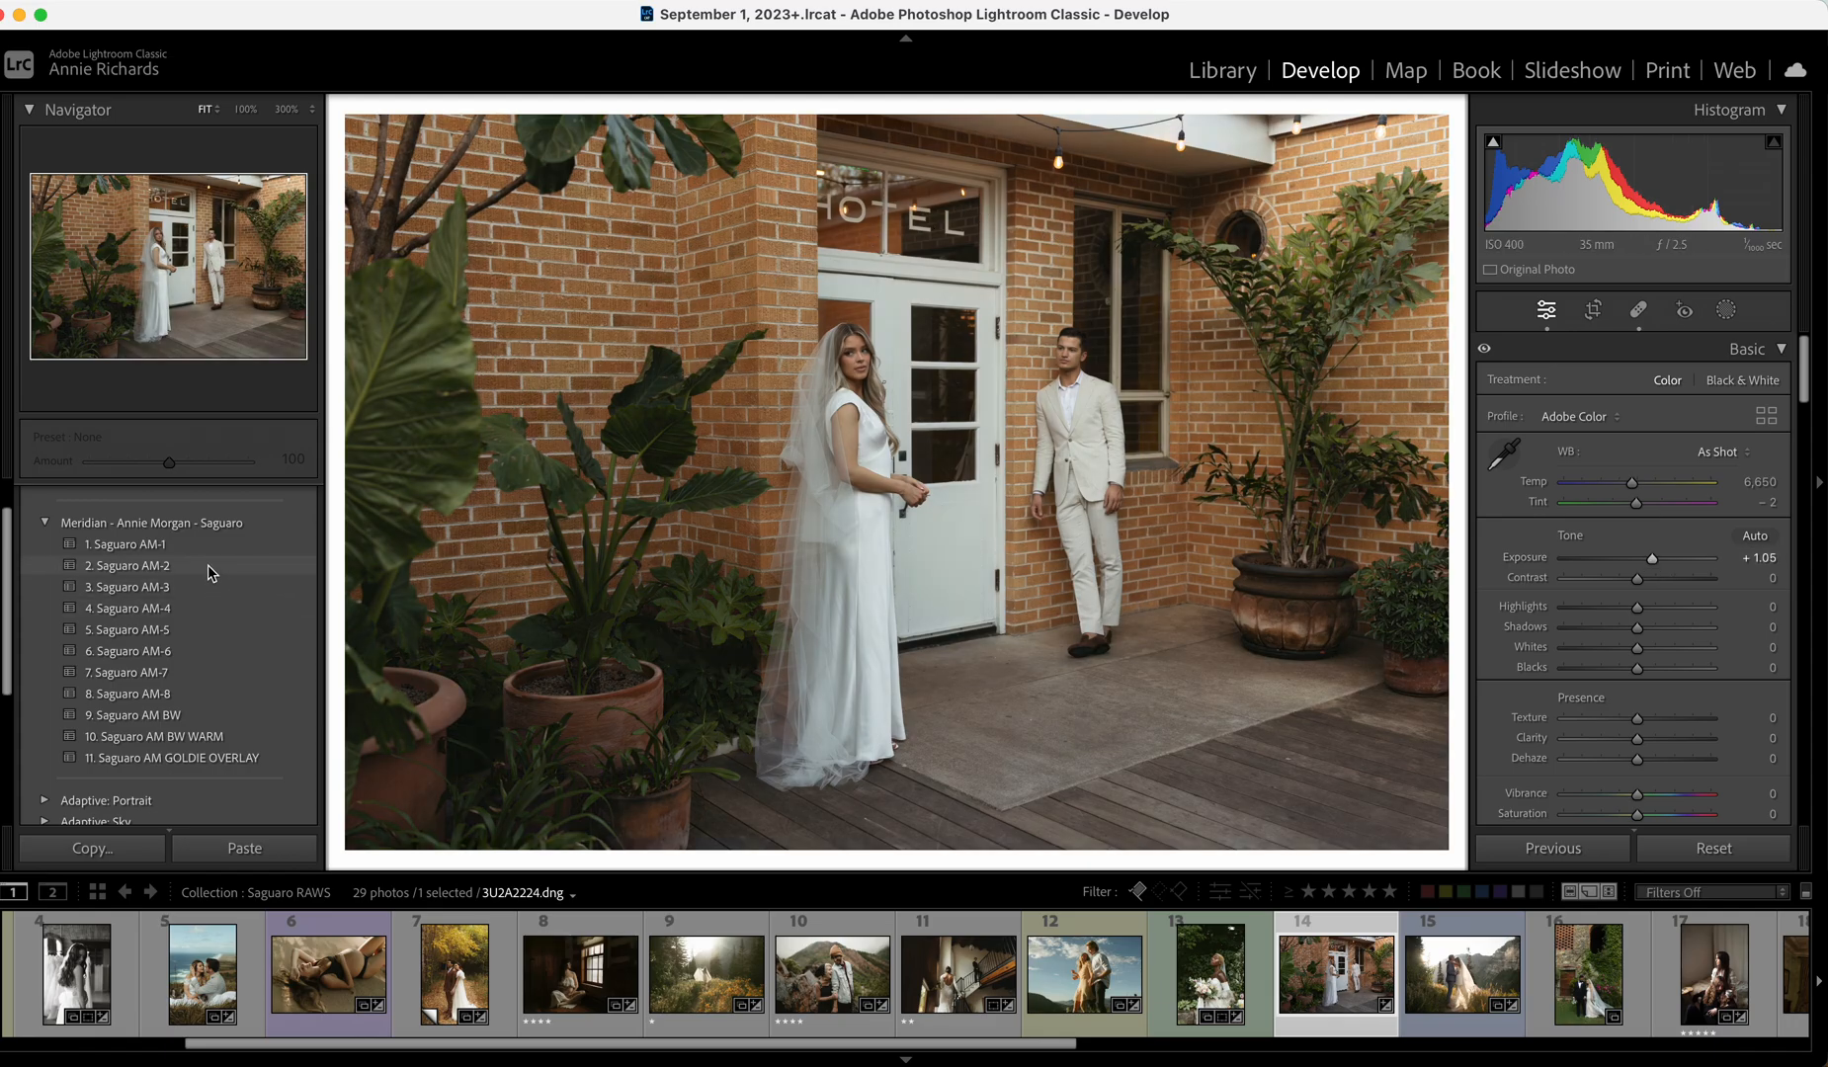
click(207, 564)
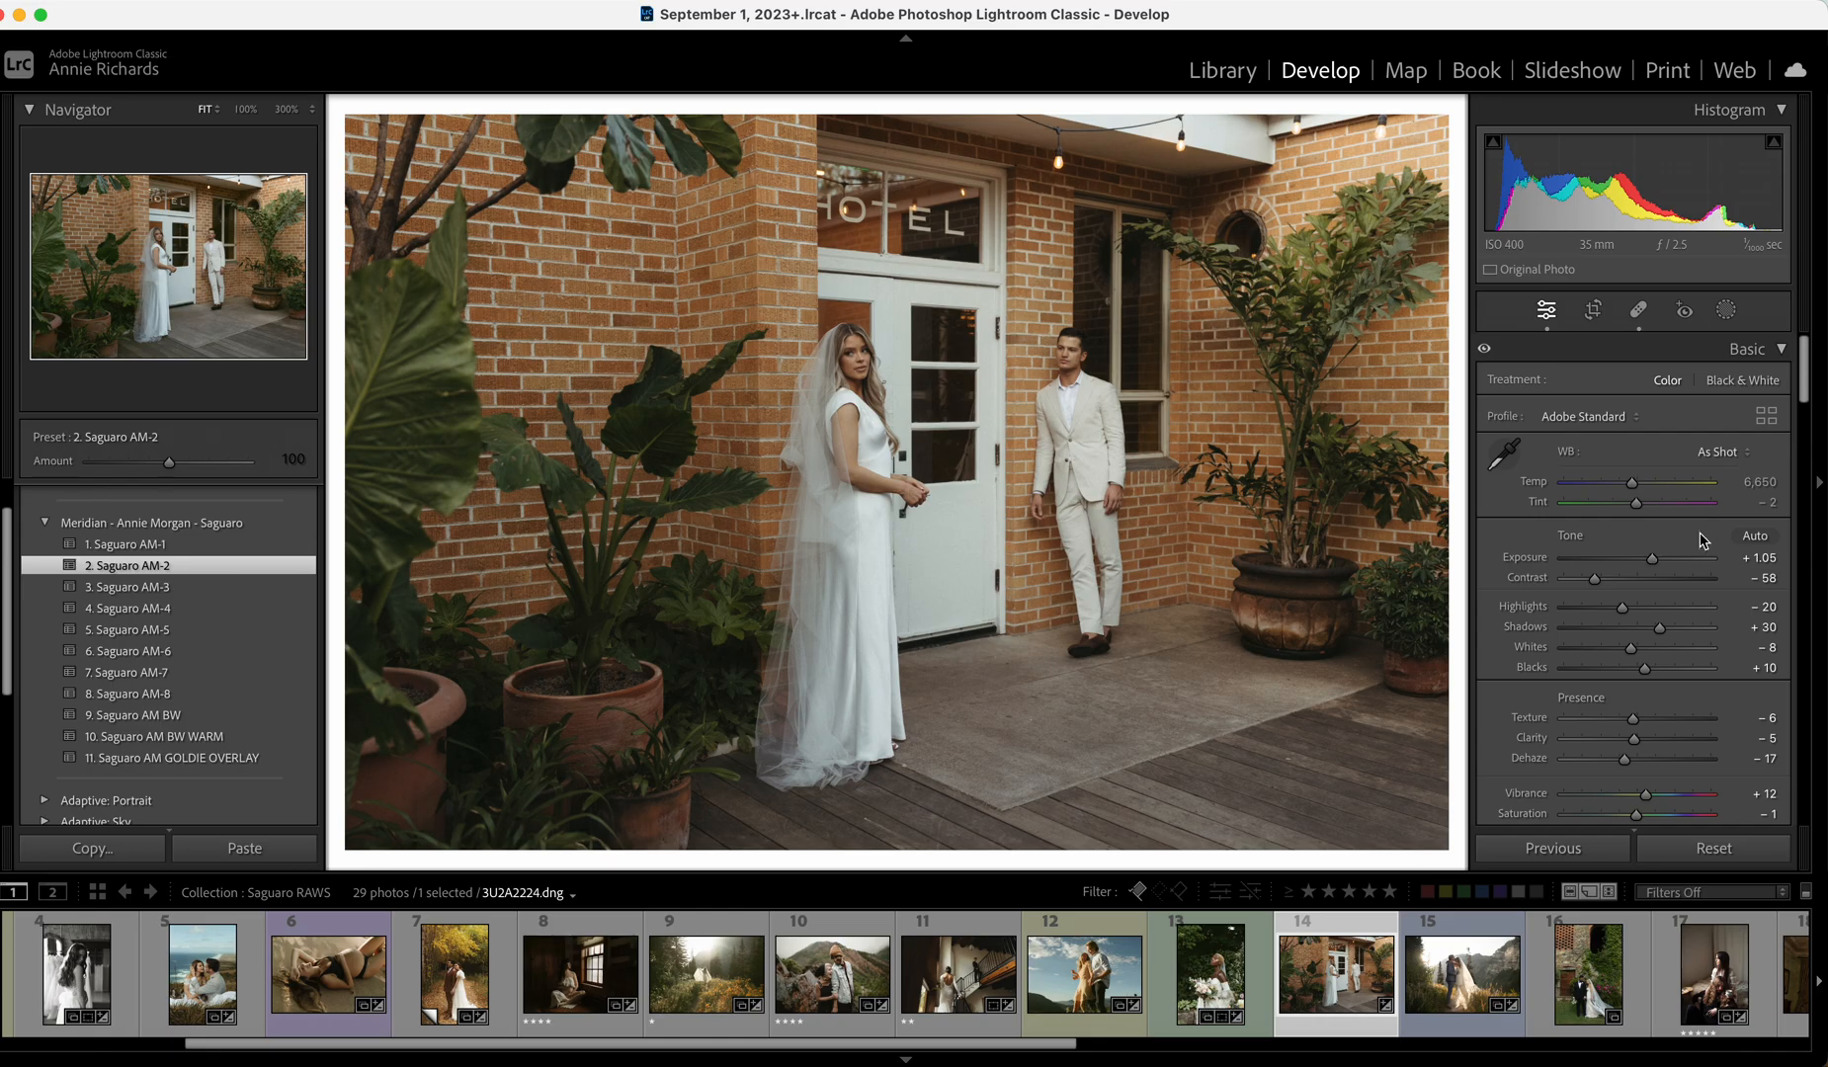
drag(1656, 561, 1654, 563)
key(backslash)
key(backslash)
key(backslash)
key(backslash)
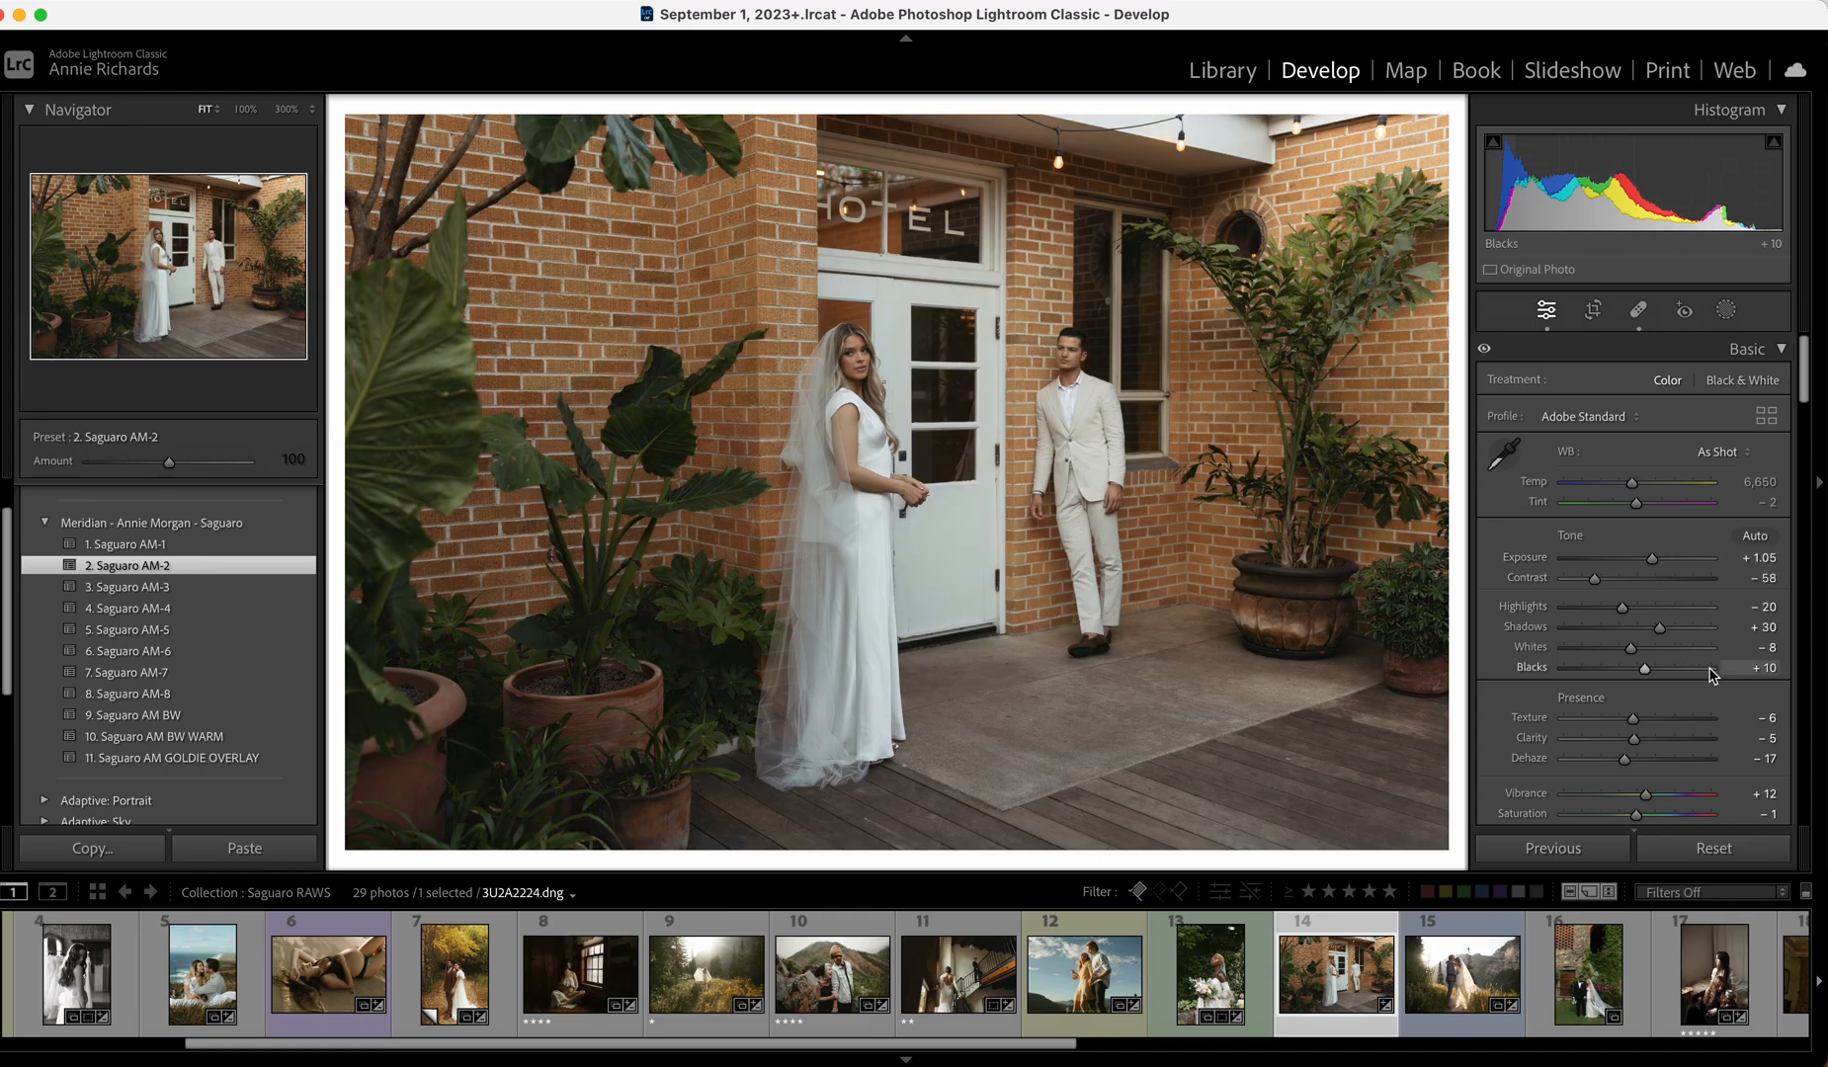
Reduce clarity, set Tint -5 and Highlights +3, then open the mountain kiss photo.
drag(1616, 741, 1628, 741)
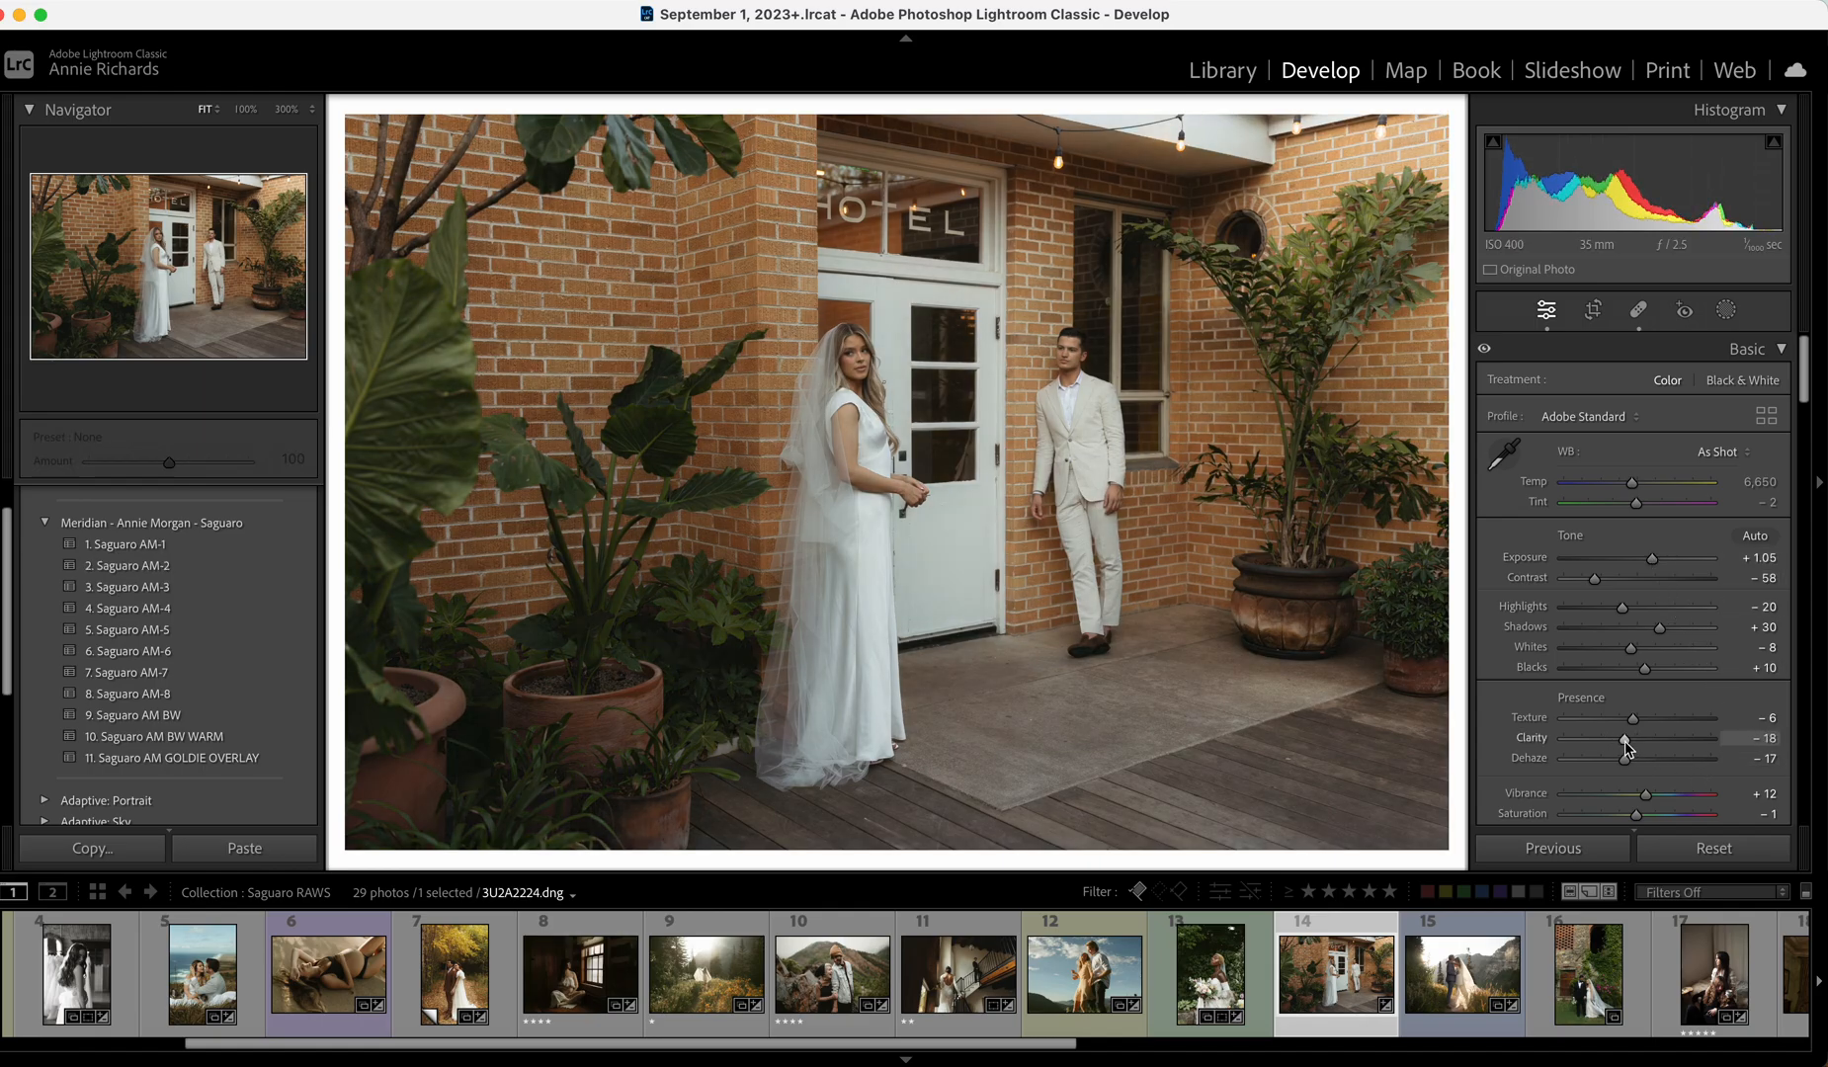
click(874, 333)
click(874, 333)
drag(1635, 504, 1634, 504)
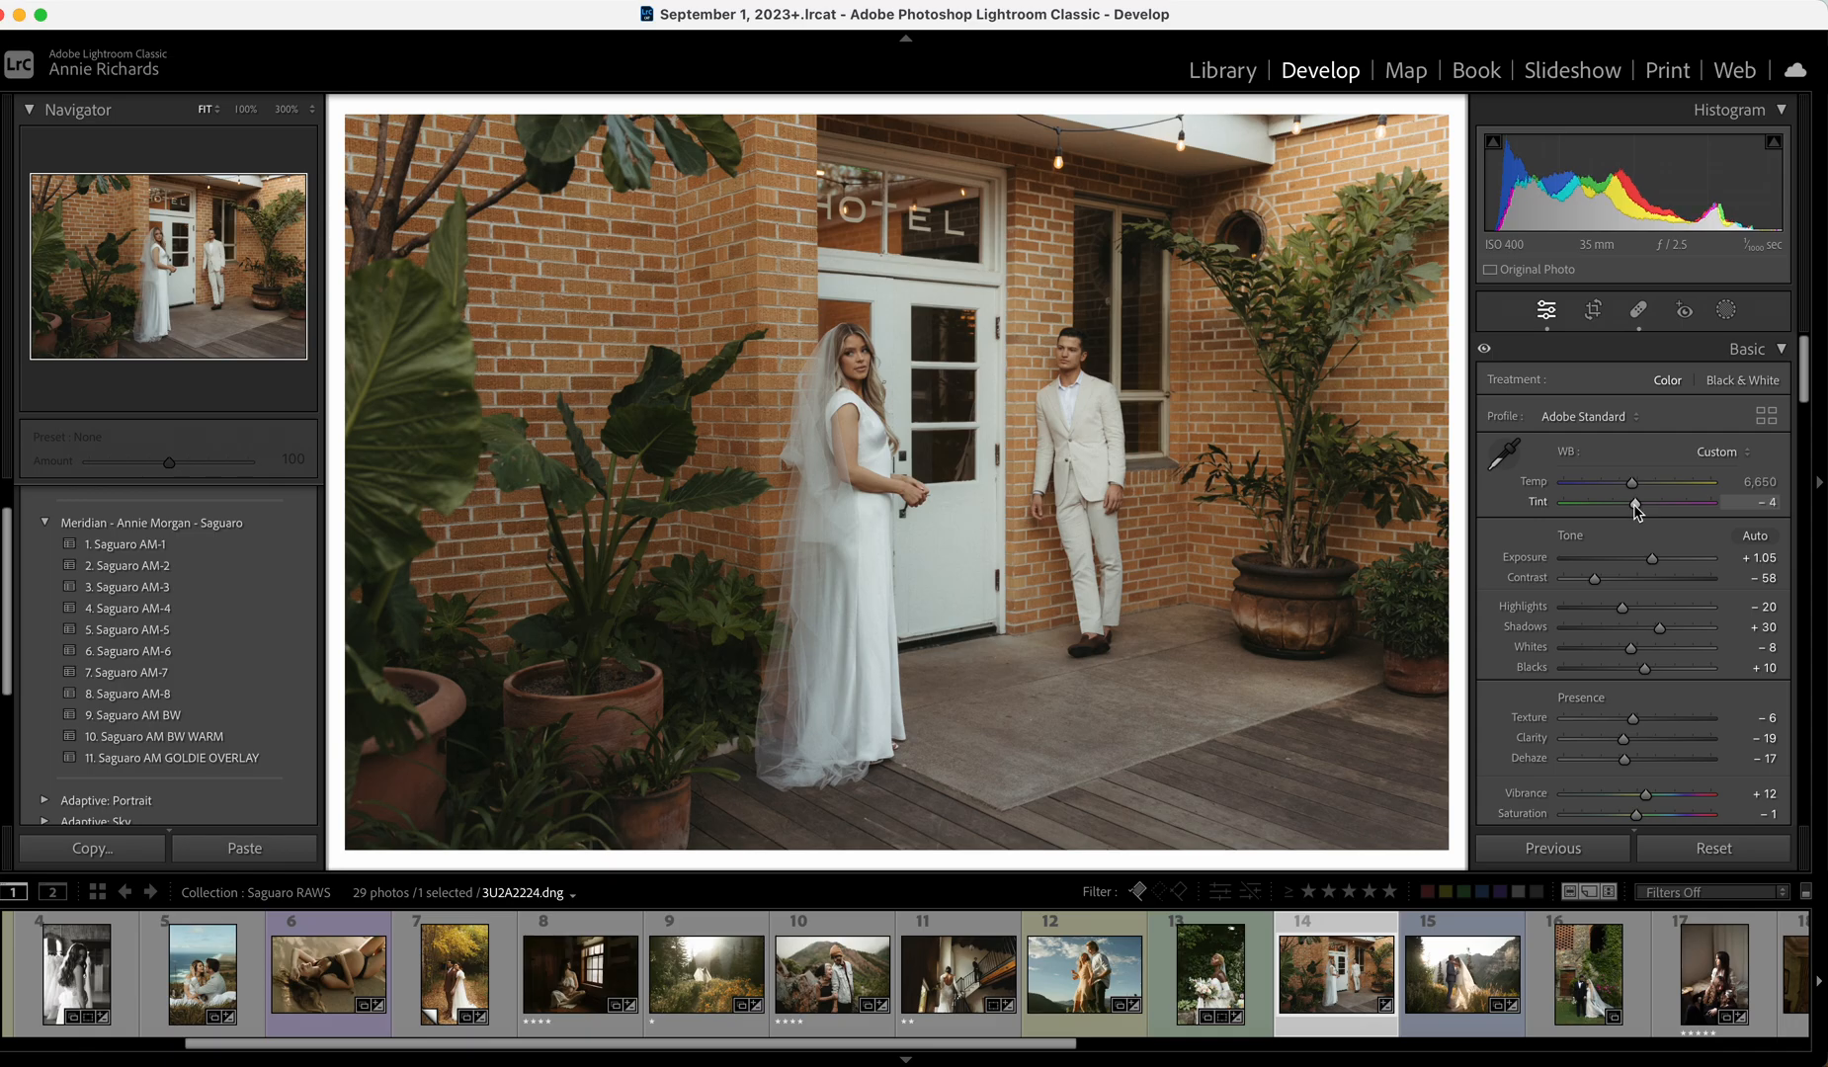
drag(1637, 610, 1635, 606)
click(1450, 963)
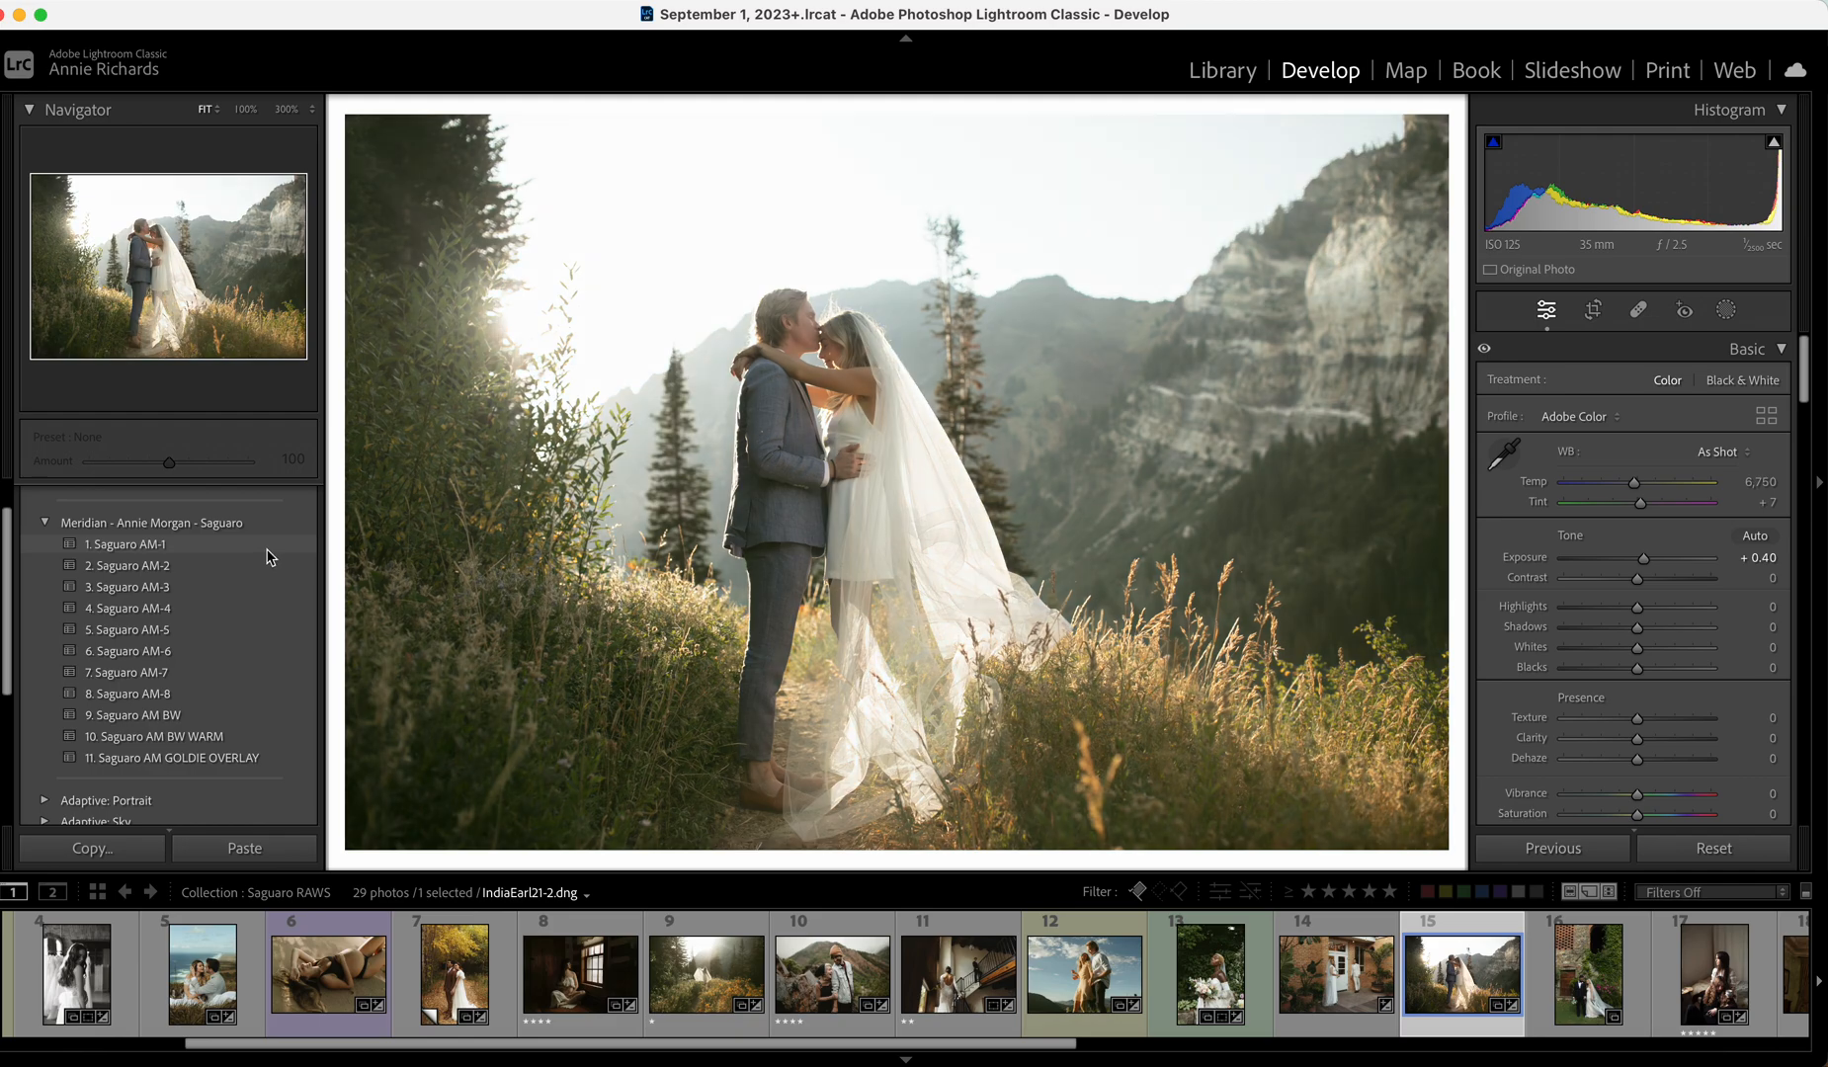
Give the mountain kiss photo Saguaro AM-1, then open the ivy-wall couple photo at Exposure +0.10.
click(266, 547)
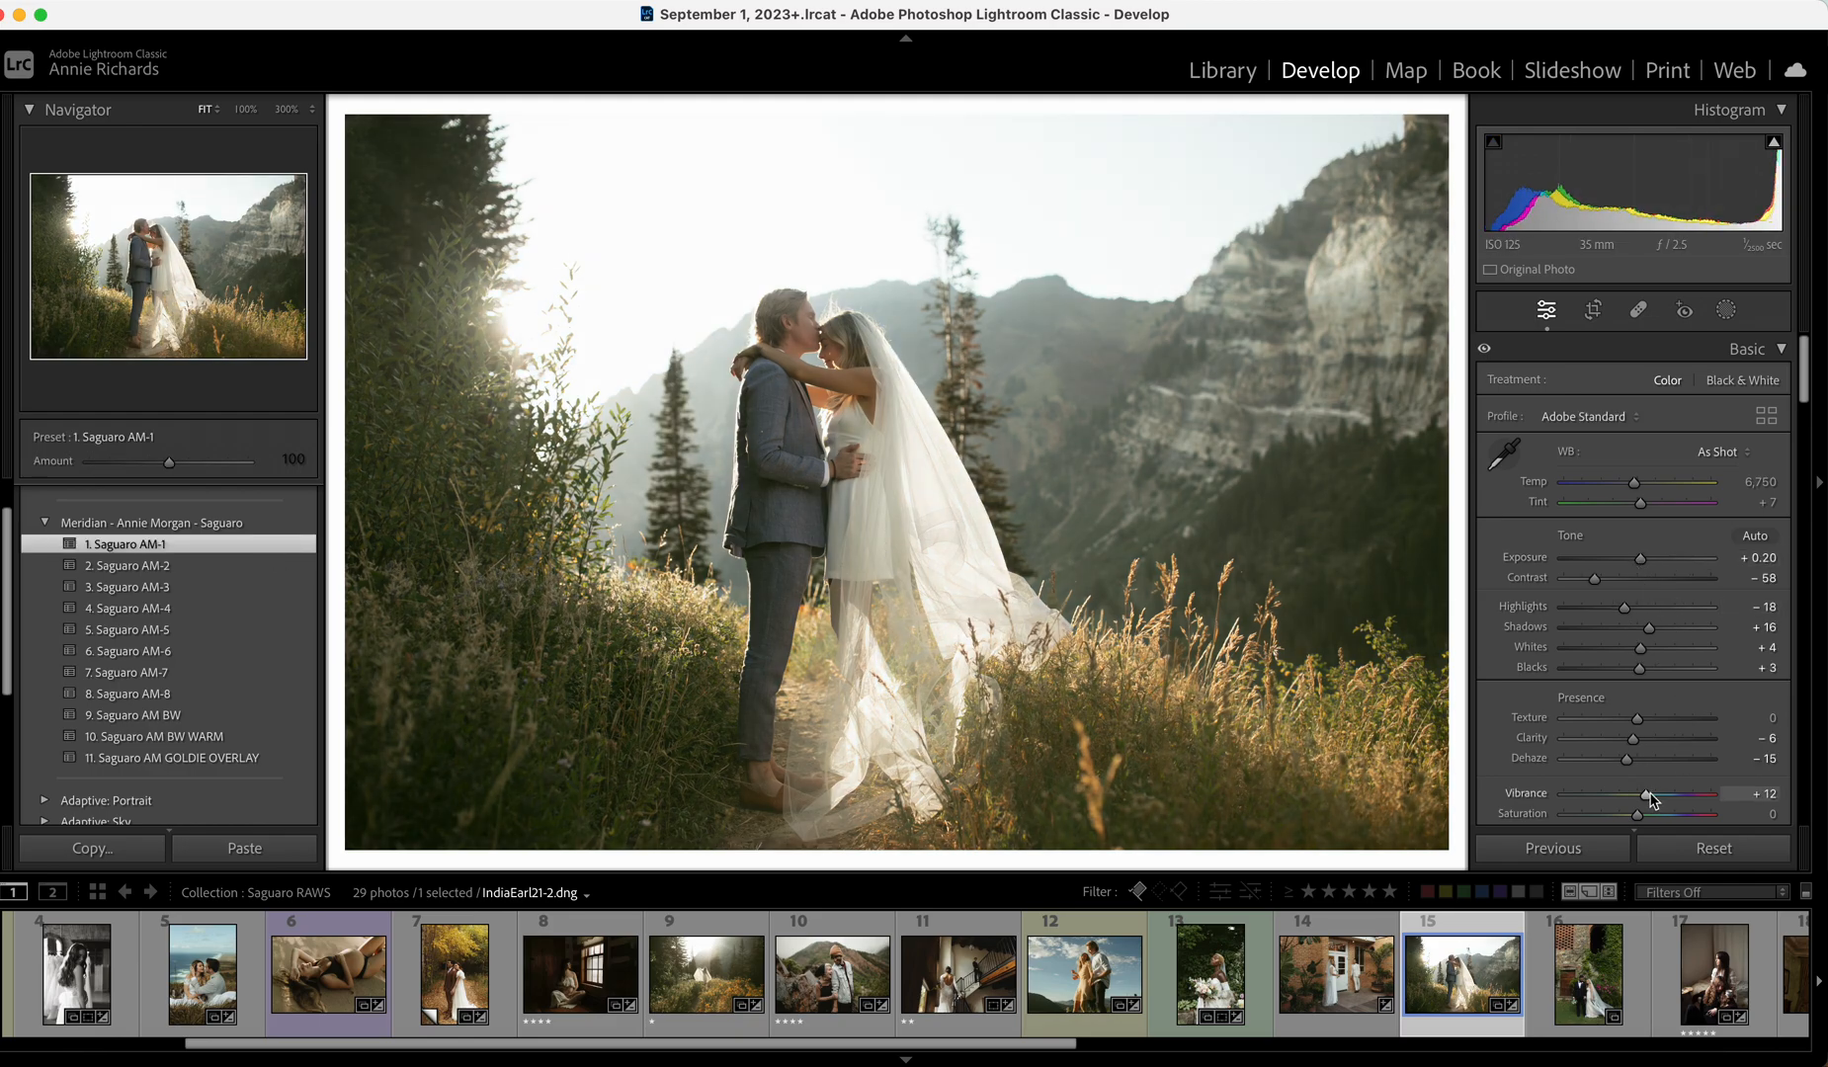
click(1594, 1000)
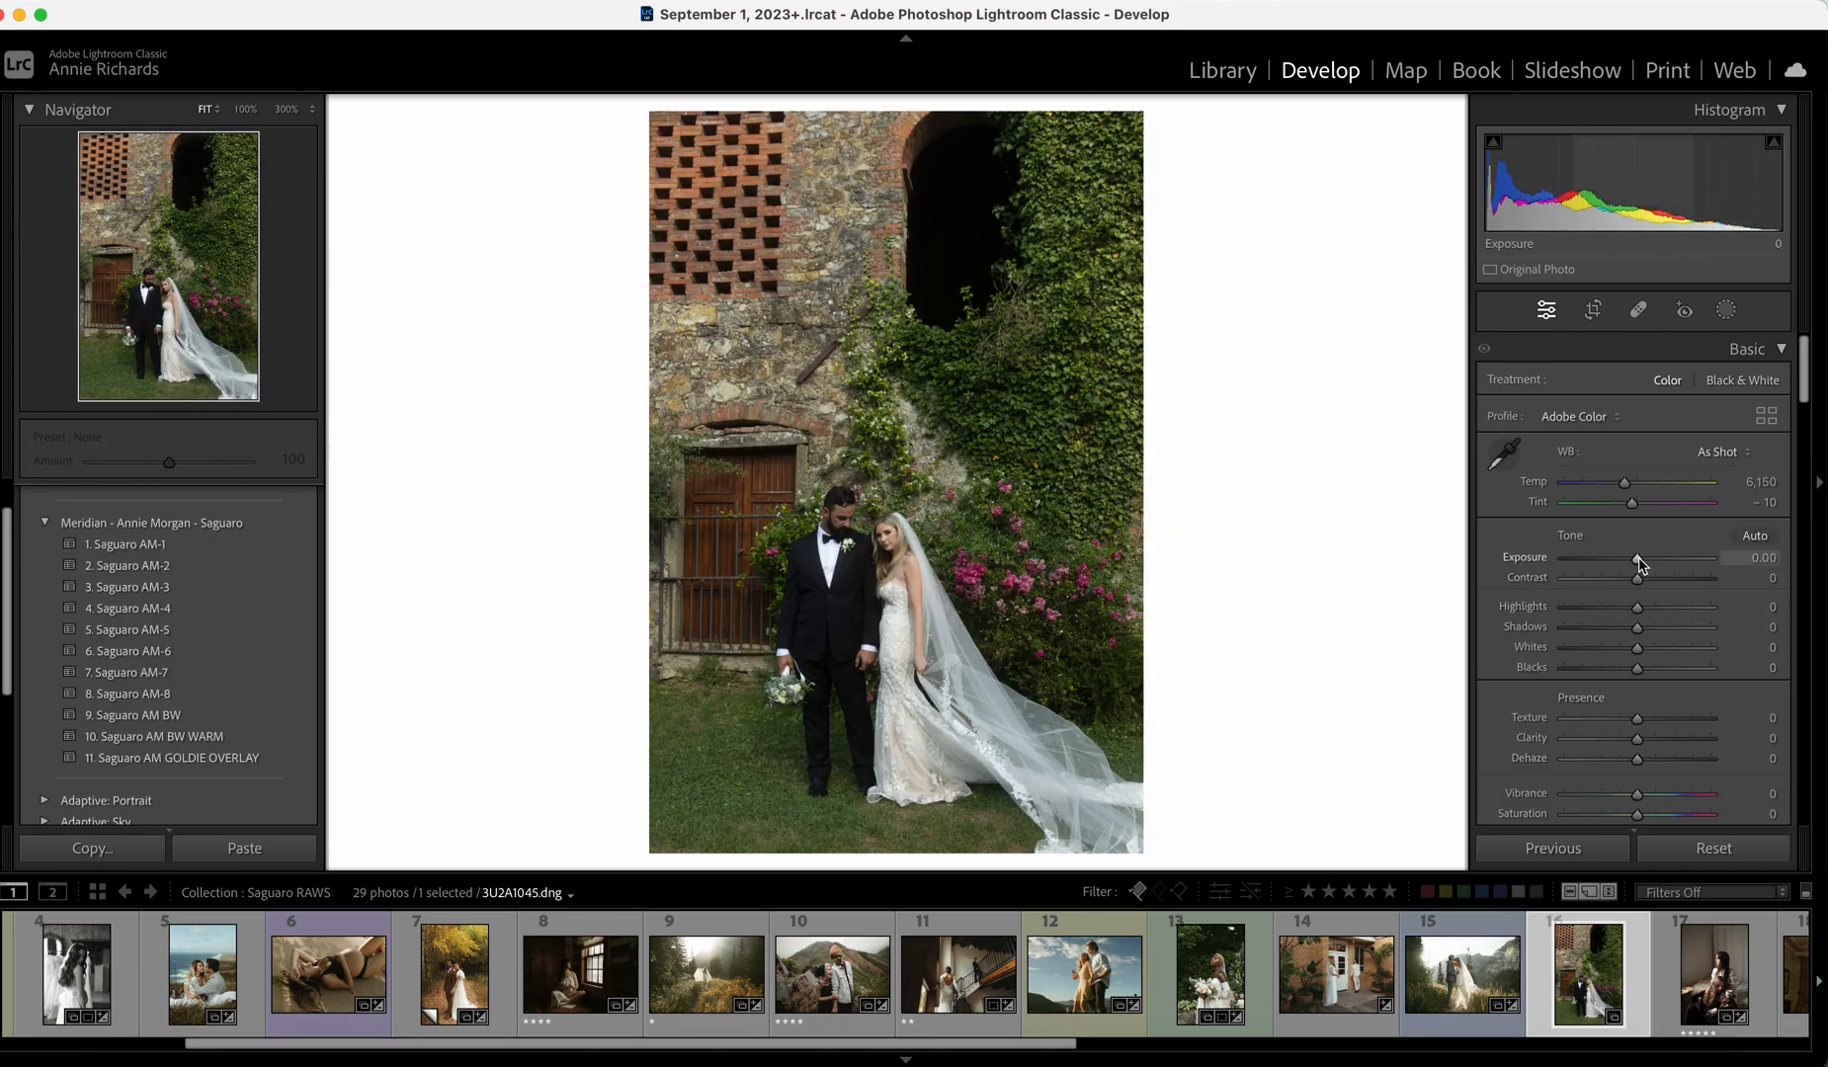
drag(1640, 564, 1643, 563)
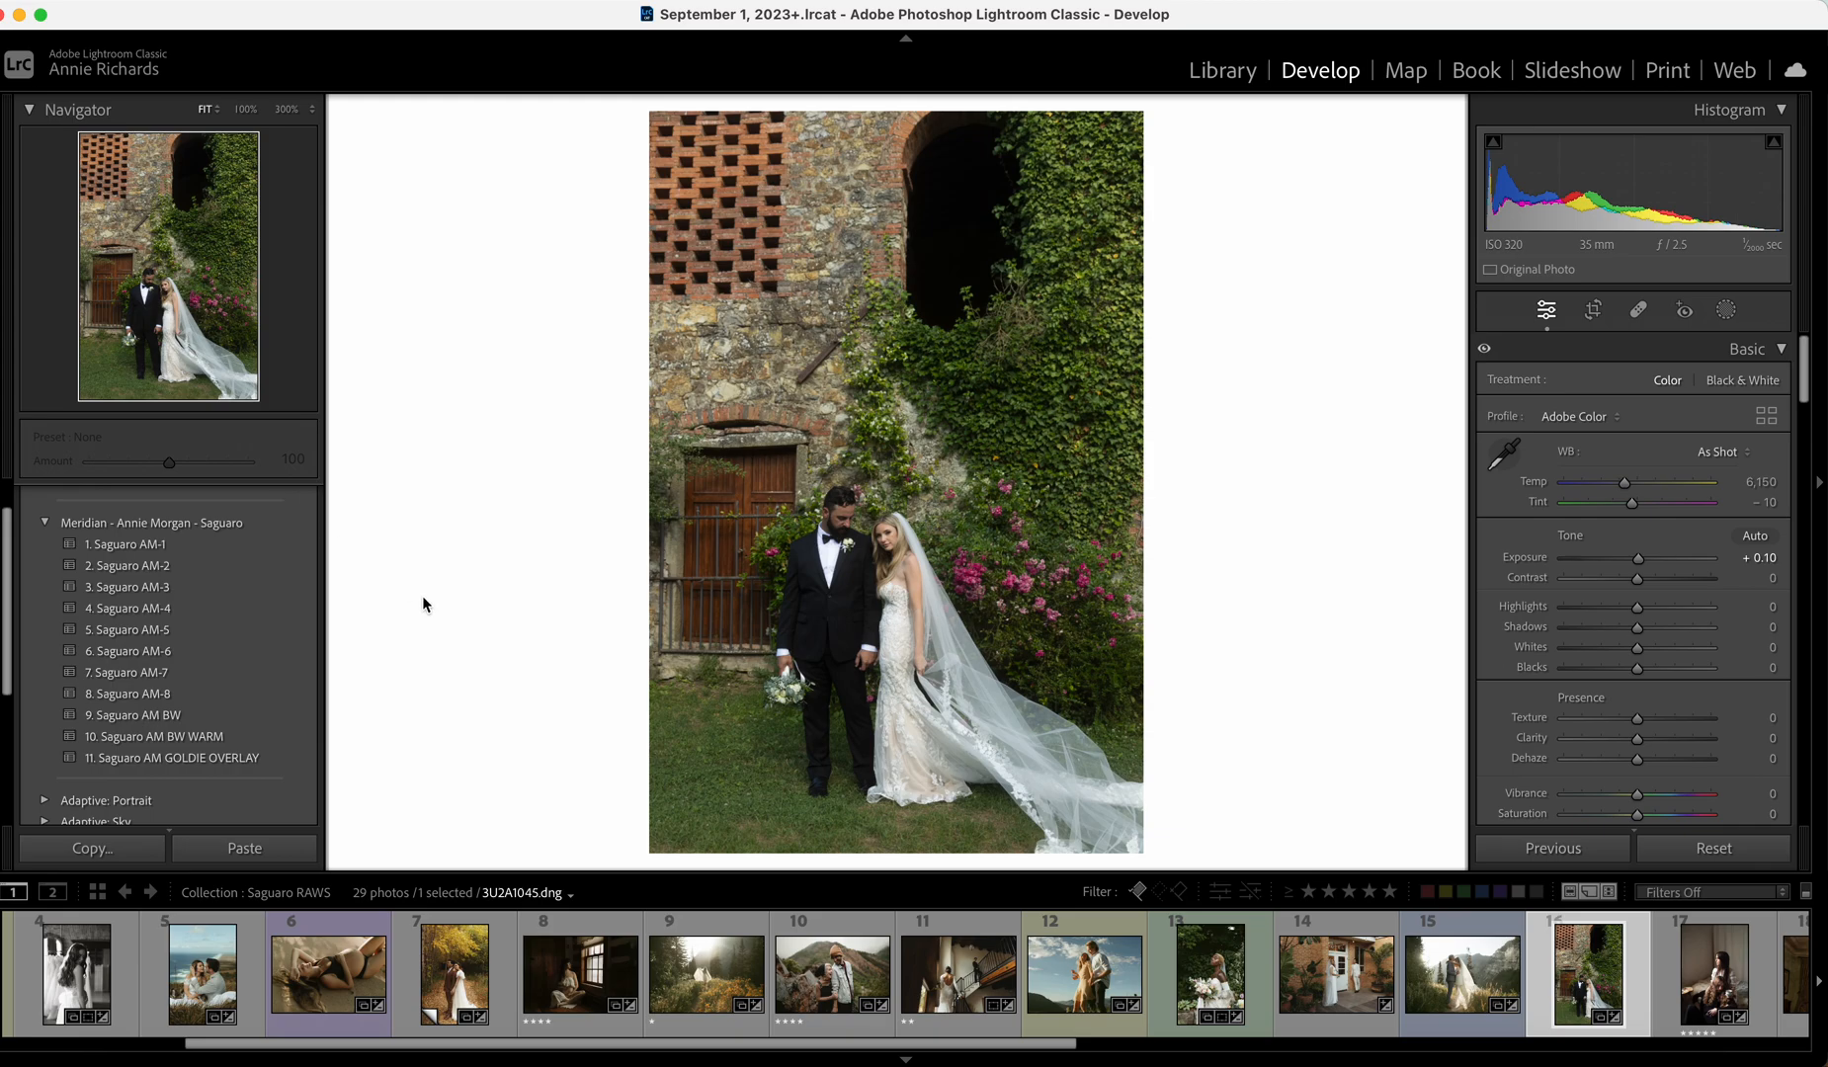
Try AM-2 then settle on Saguaro AM-8, set Whites -29 and Temp 6,595, and trim the crop top.
click(262, 564)
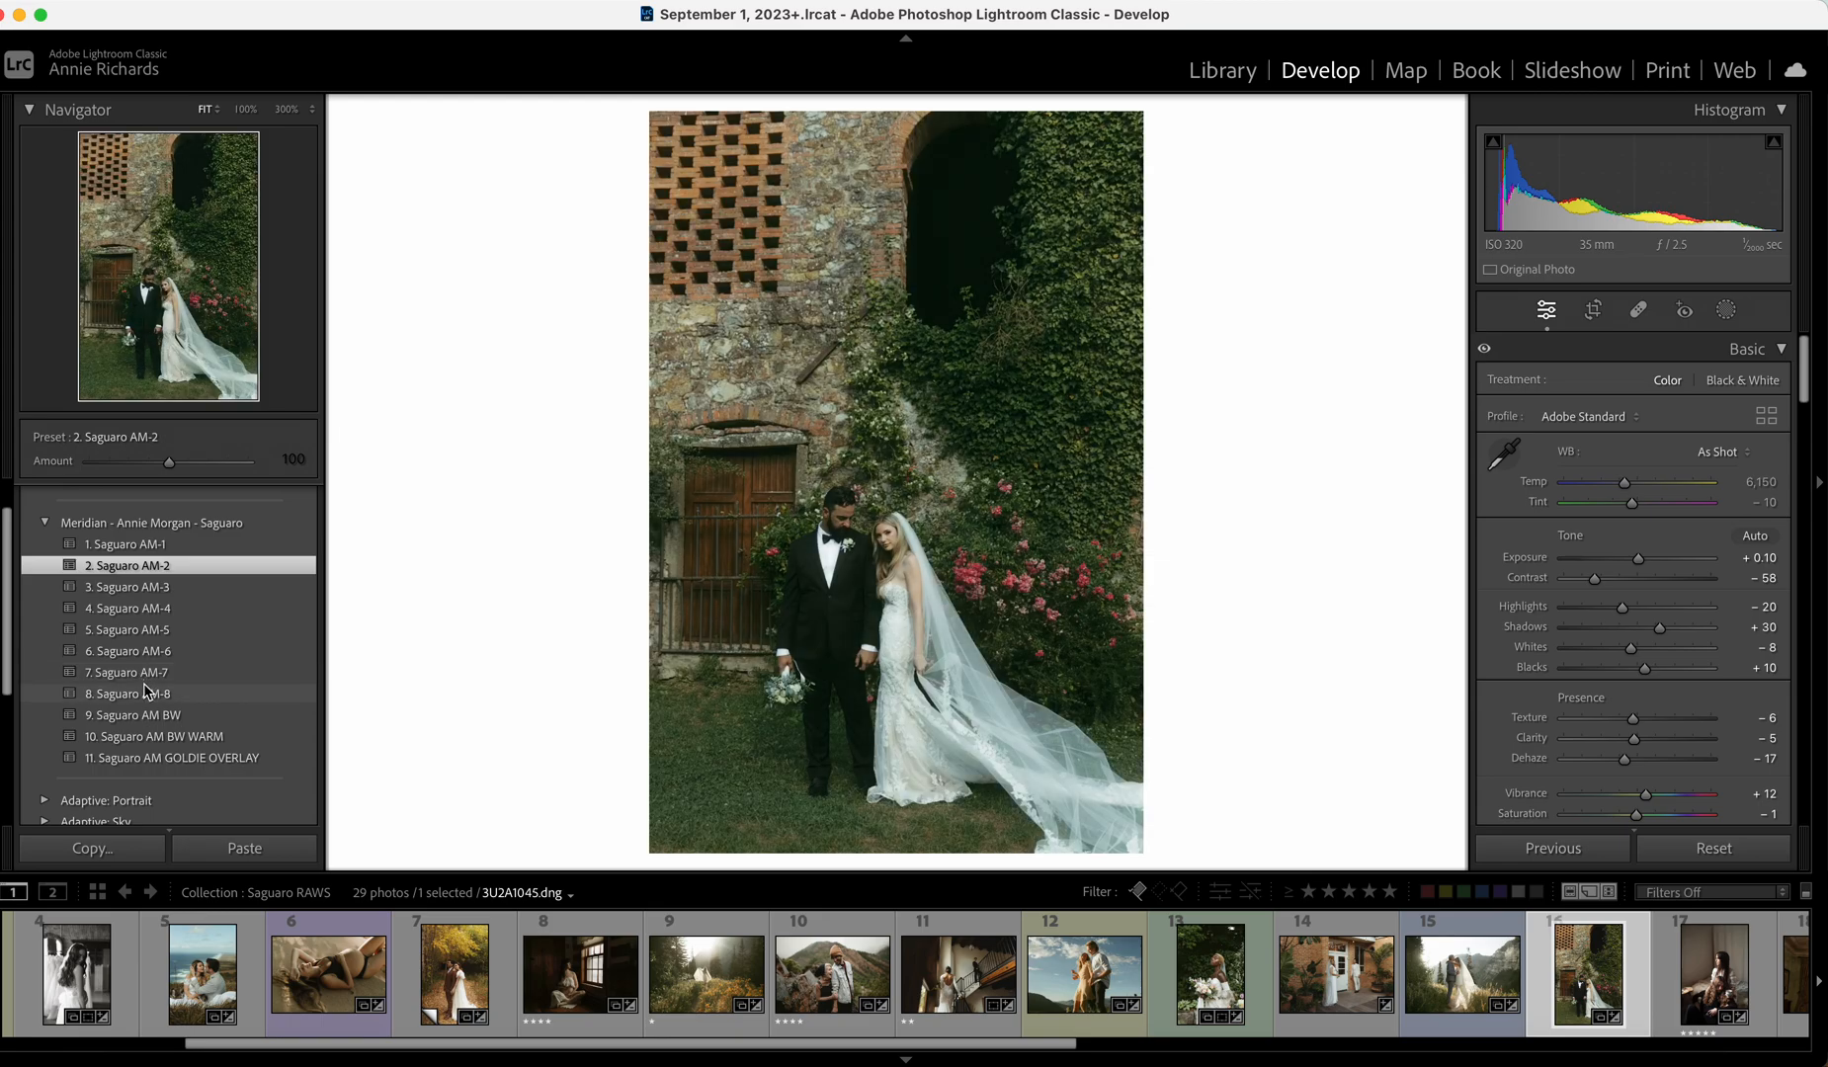
click(145, 692)
click(1616, 649)
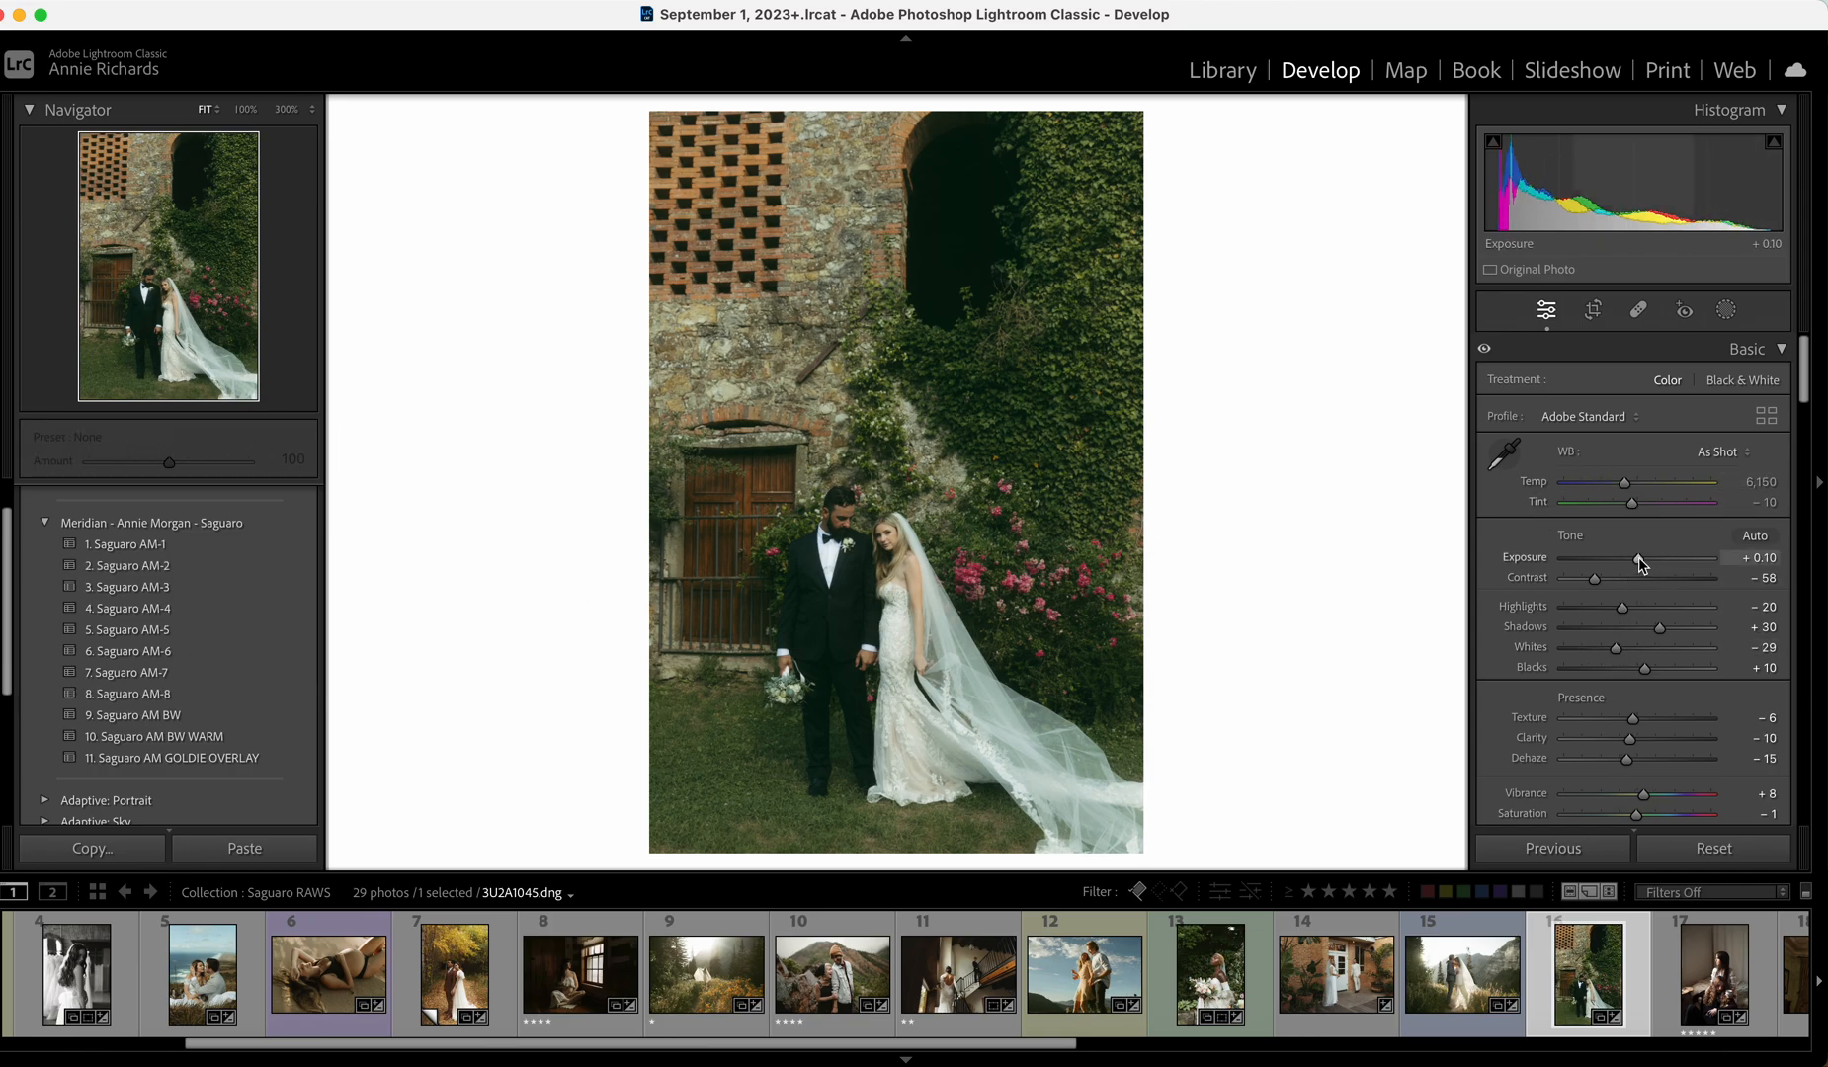
click(1637, 482)
drag(1637, 482, 1630, 484)
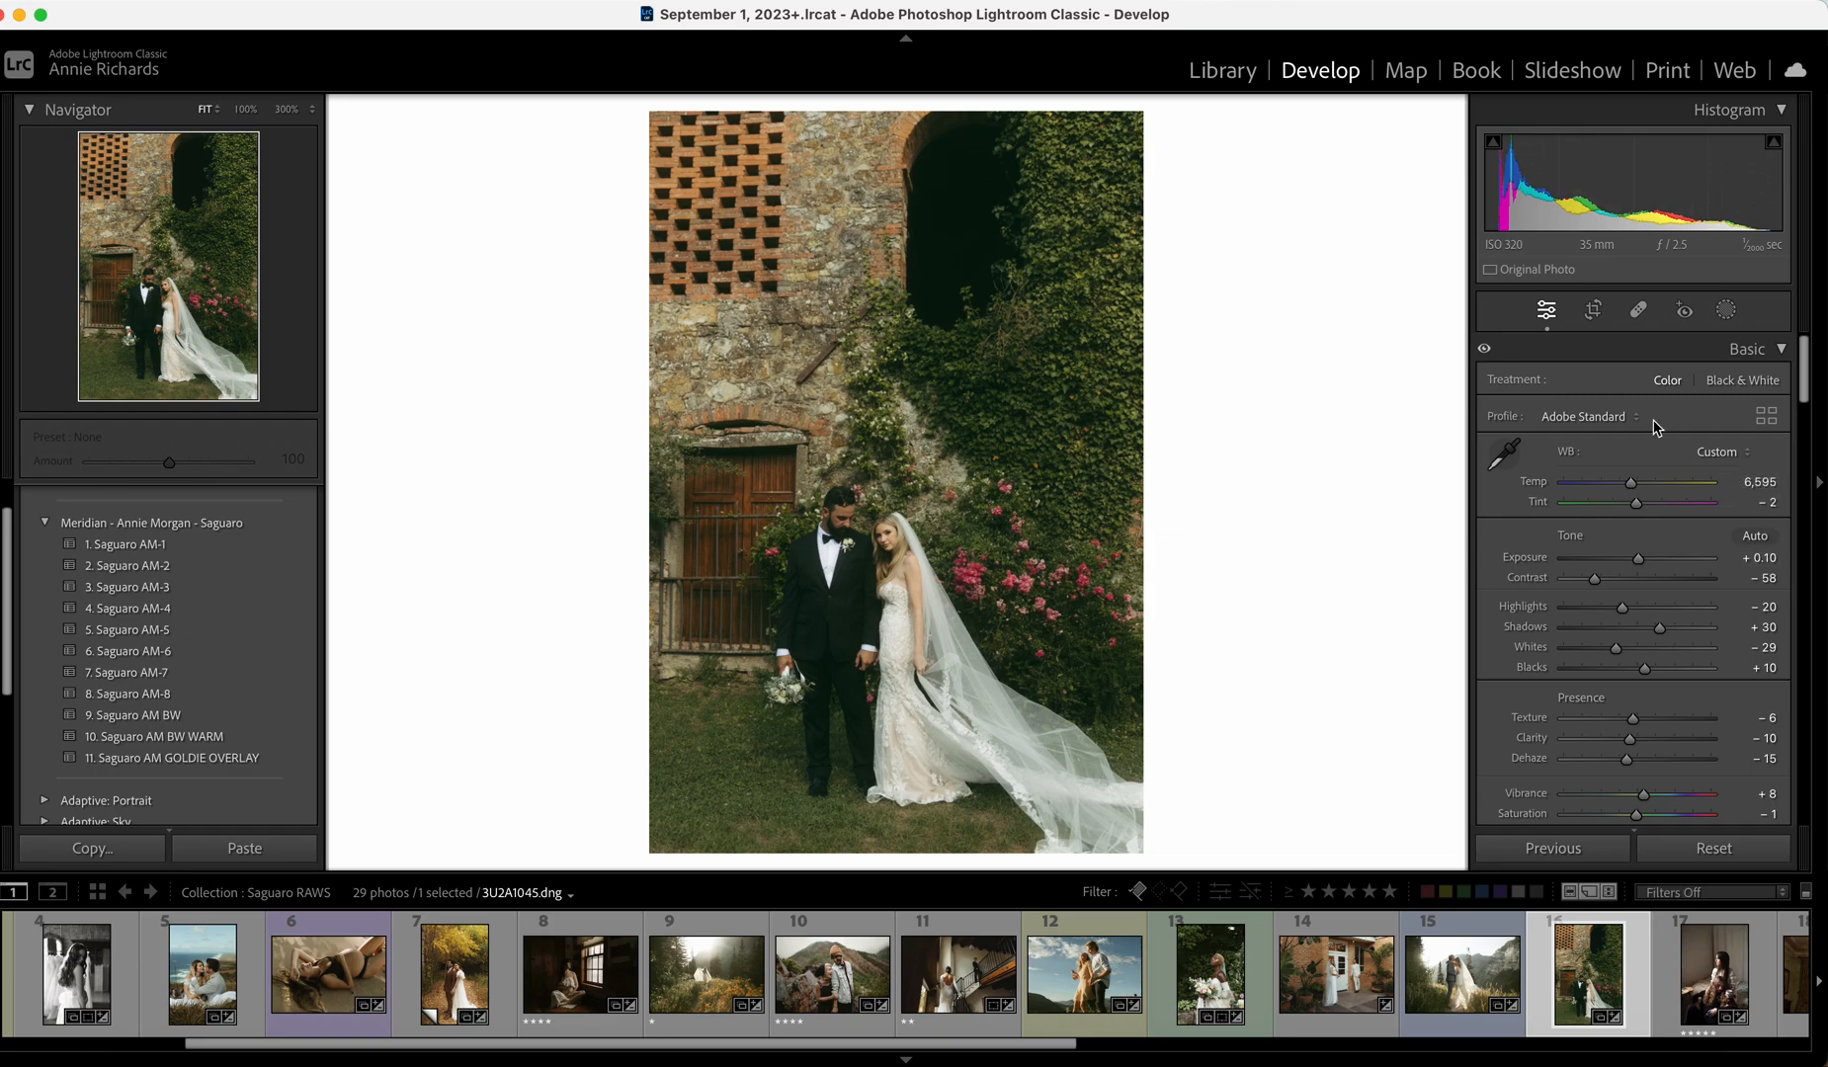
click(1593, 314)
drag(1044, 110, 1041, 141)
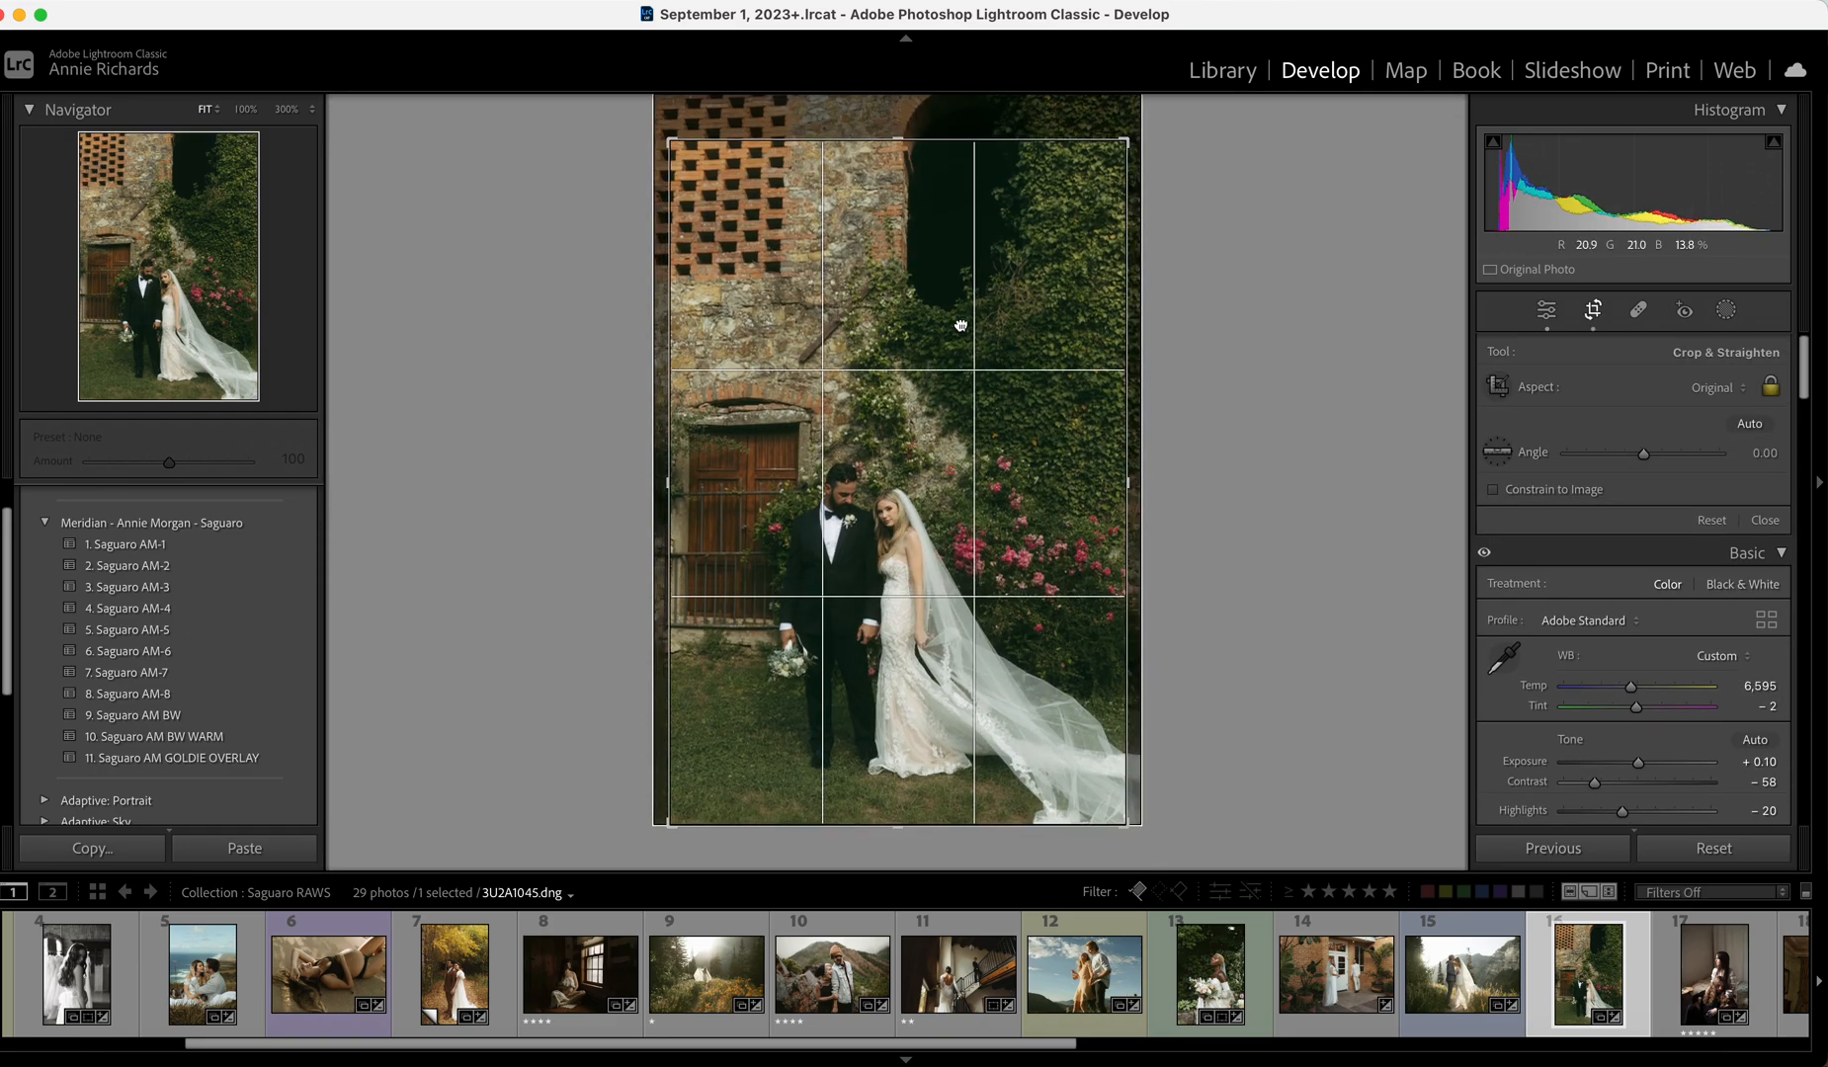
Shift the photo within the crop, finish cropping, and raise Highlights to -7, comparing before/after.
drag(961, 324, 975, 314)
click(1761, 521)
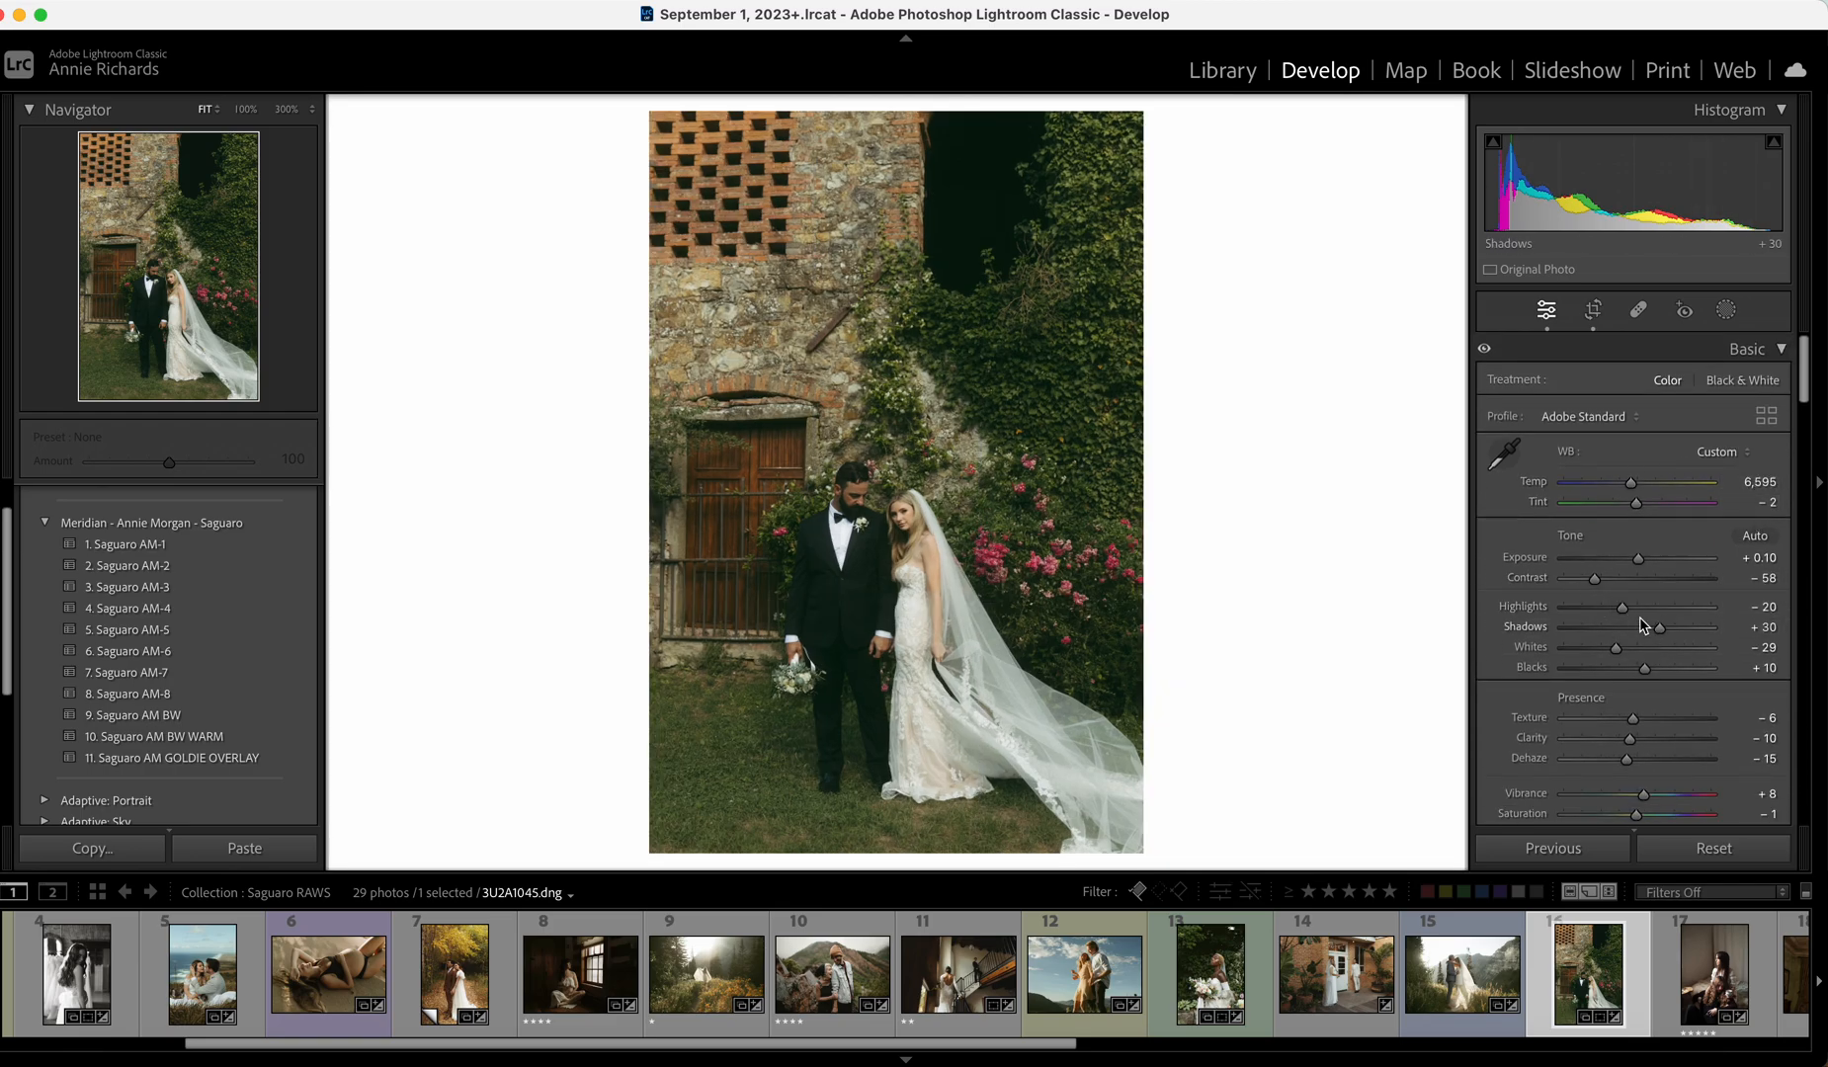
drag(1626, 607, 1635, 607)
key(backslash)
key(backslash)
key(backslash)
key(backslash)
key(backslash)
key(backslash)
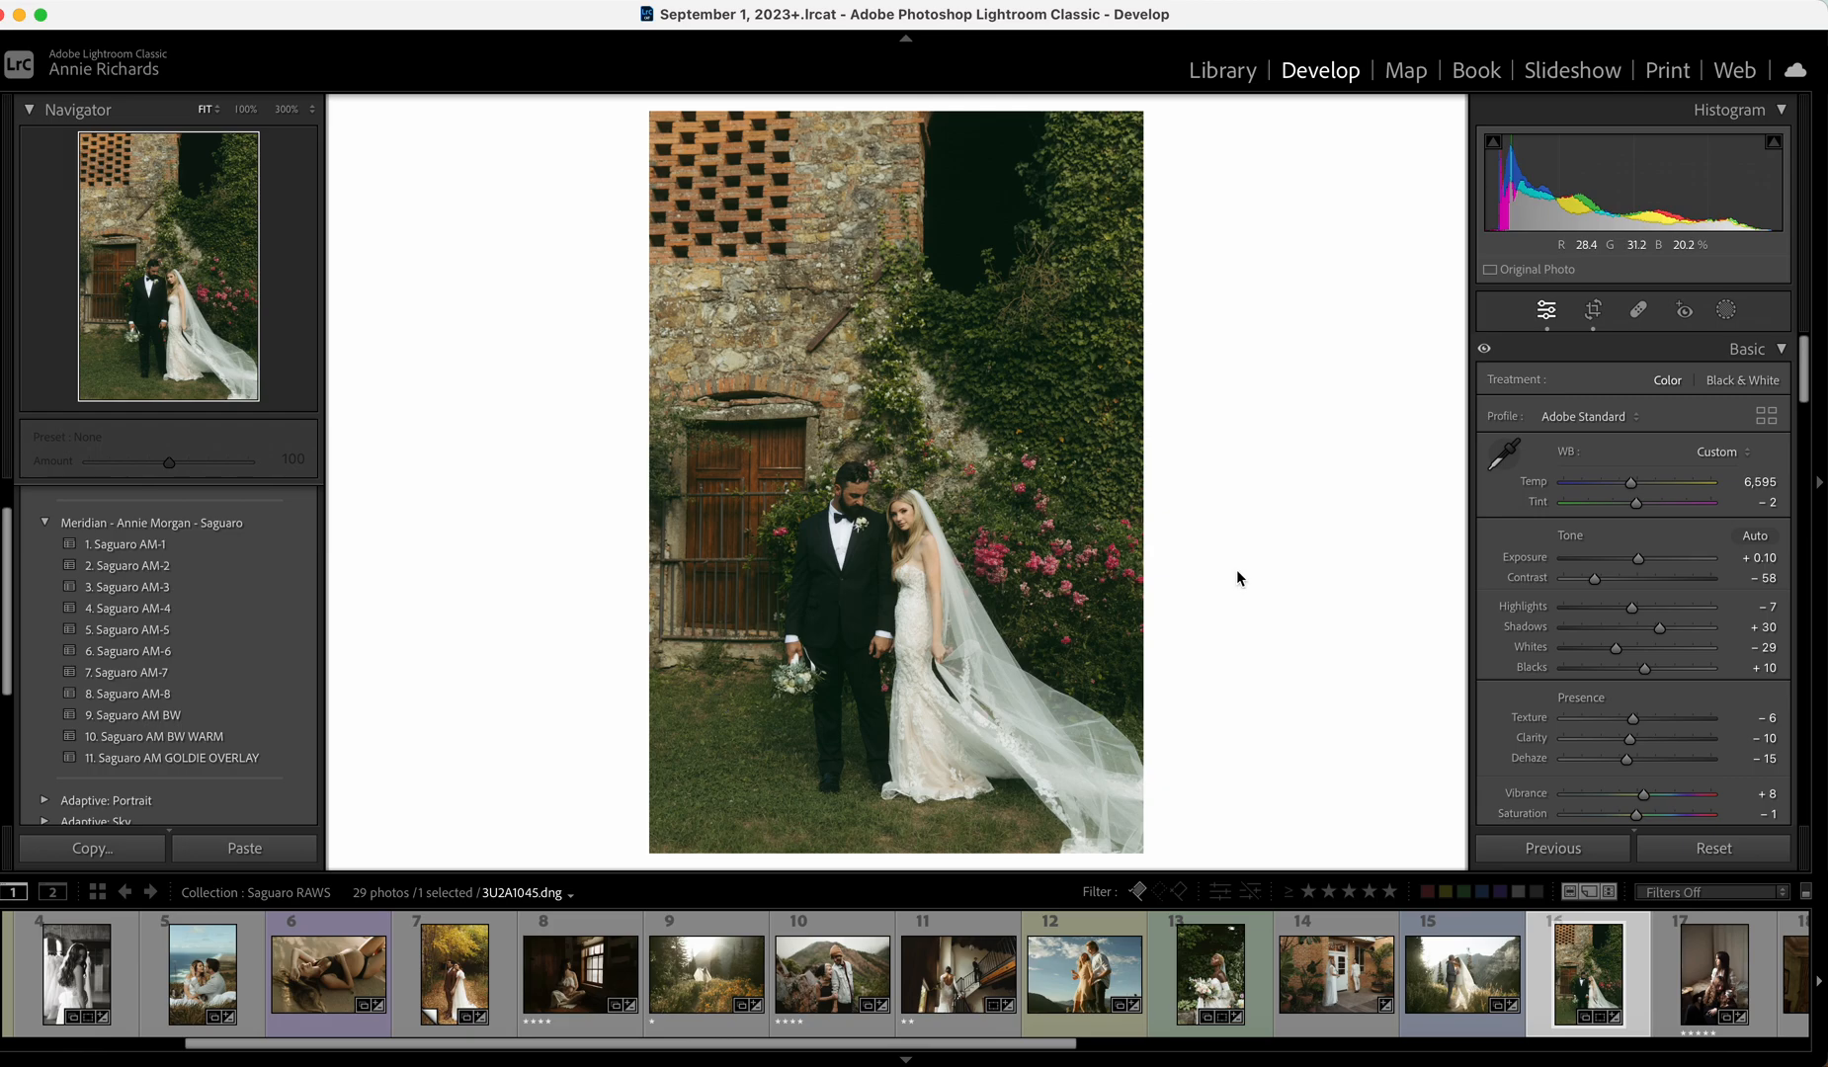
Set Exposure +0.05 and Temp 6,812, boost Vibrance, then open photo 17 of the couple on the couch.
drag(1638, 561, 1637, 560)
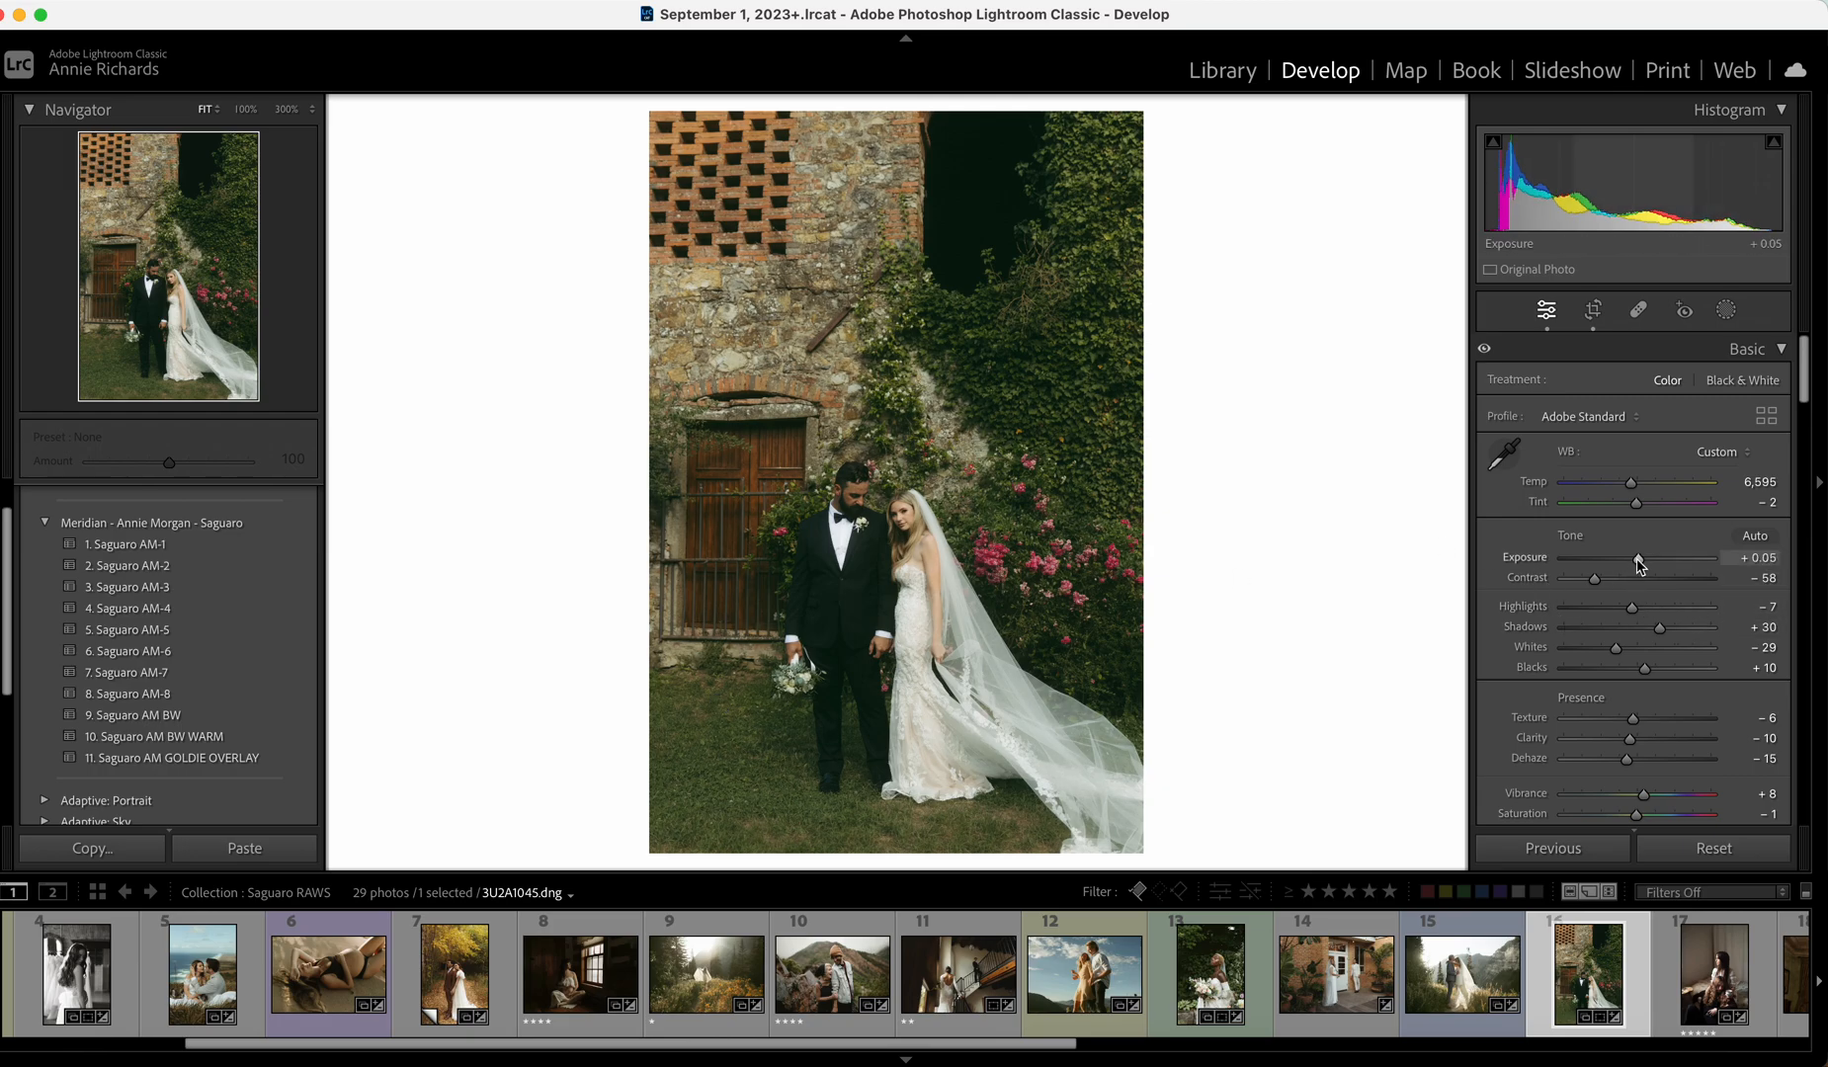
drag(1630, 482, 1633, 482)
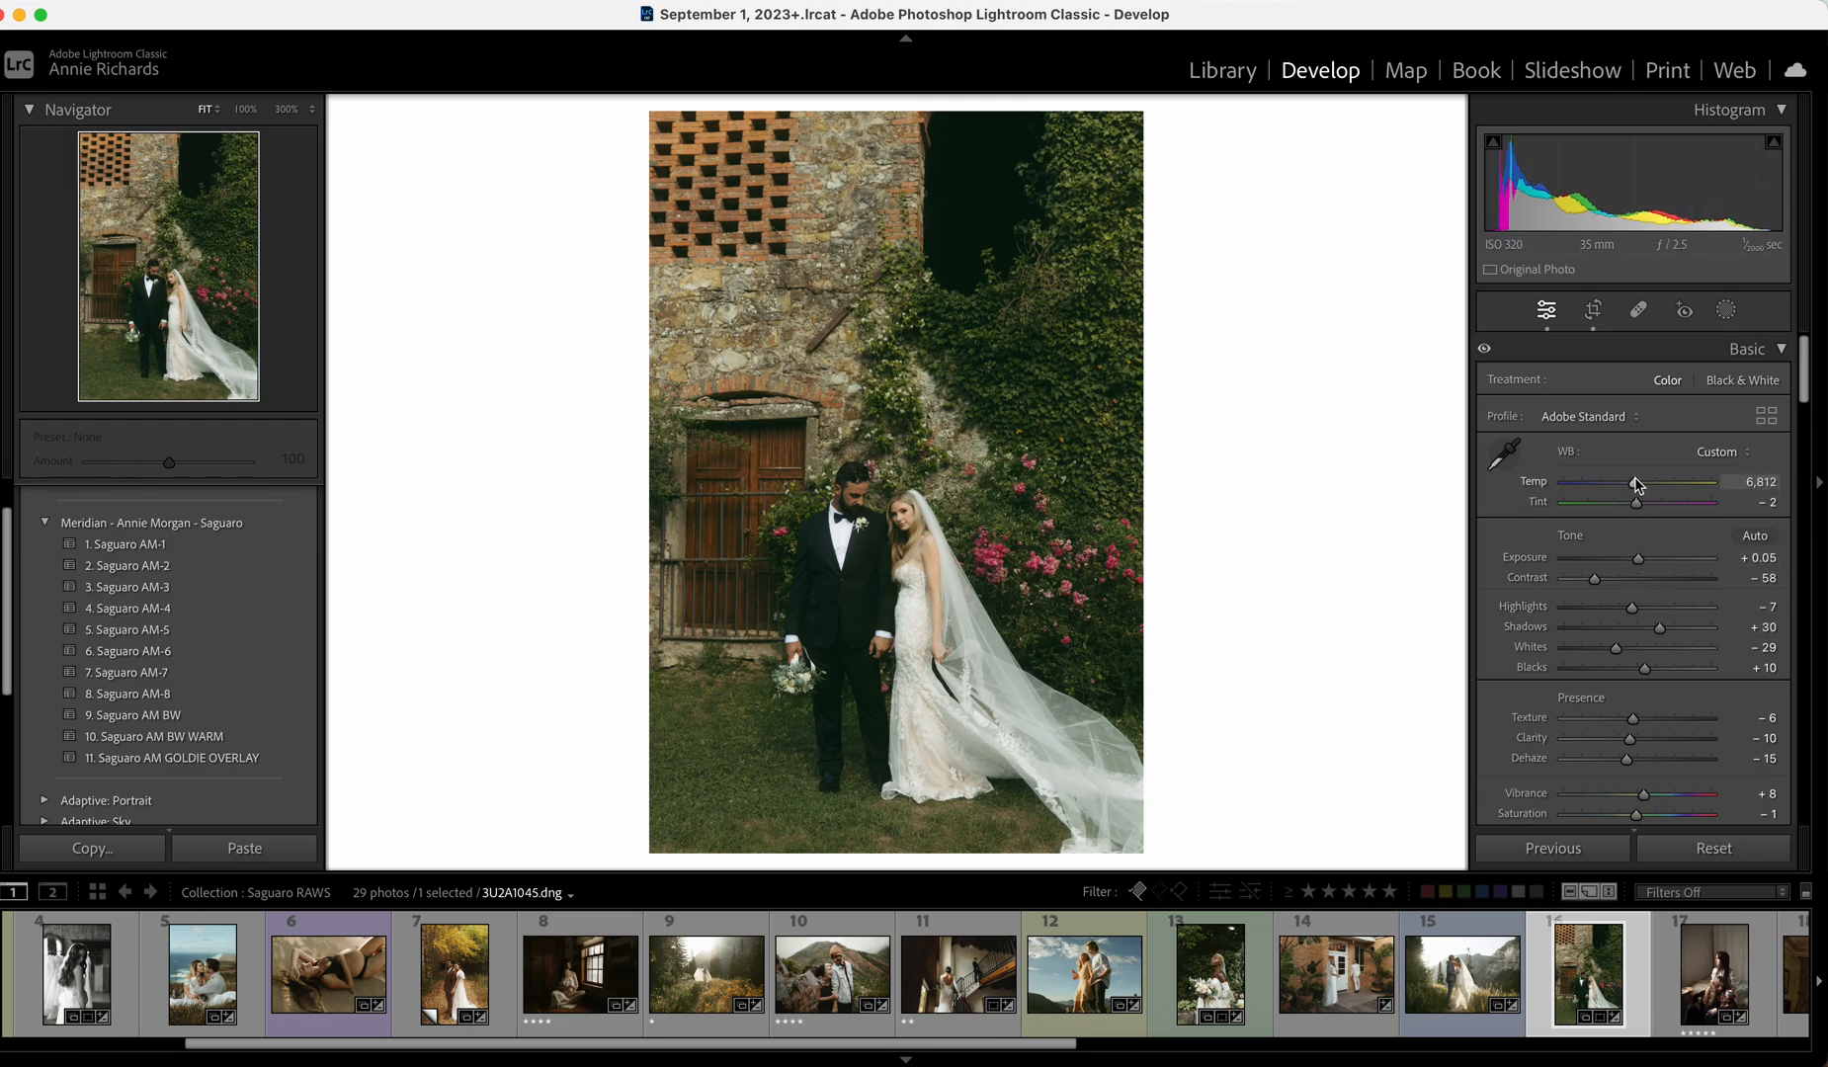
drag(1644, 794, 1653, 795)
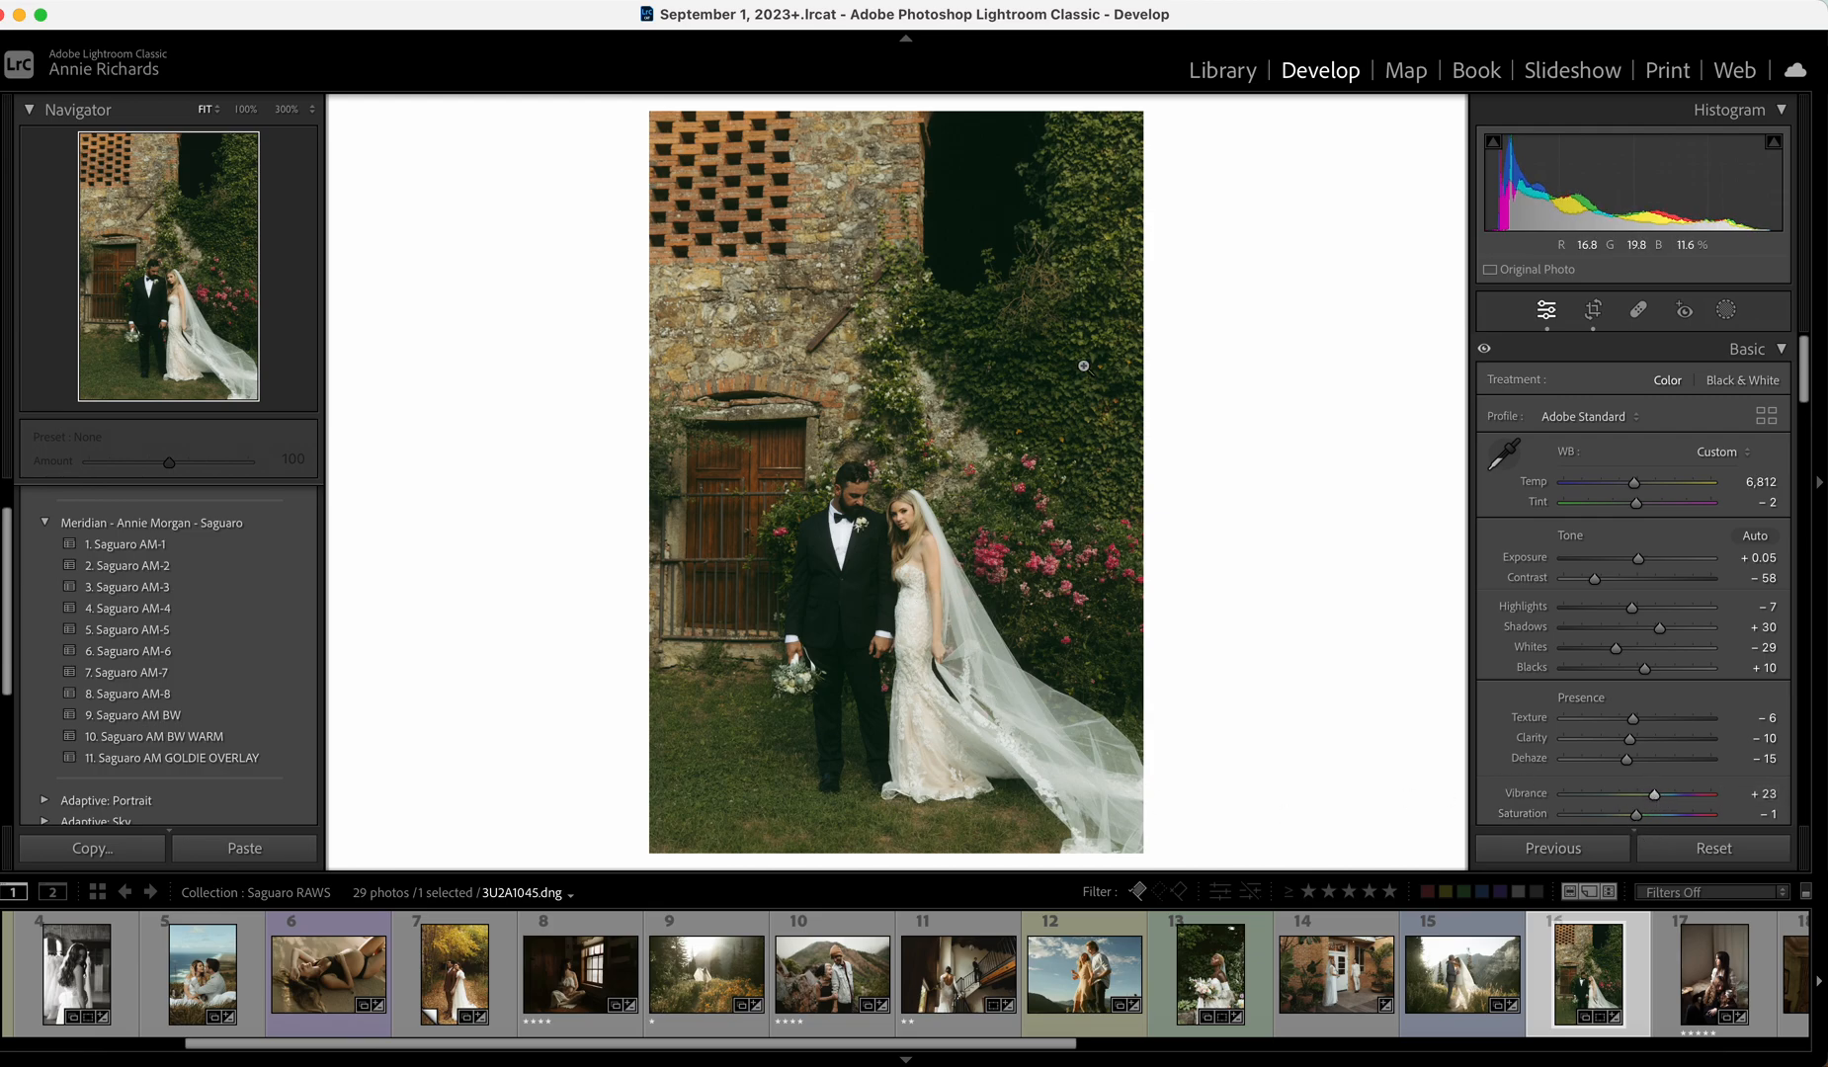
click(1712, 980)
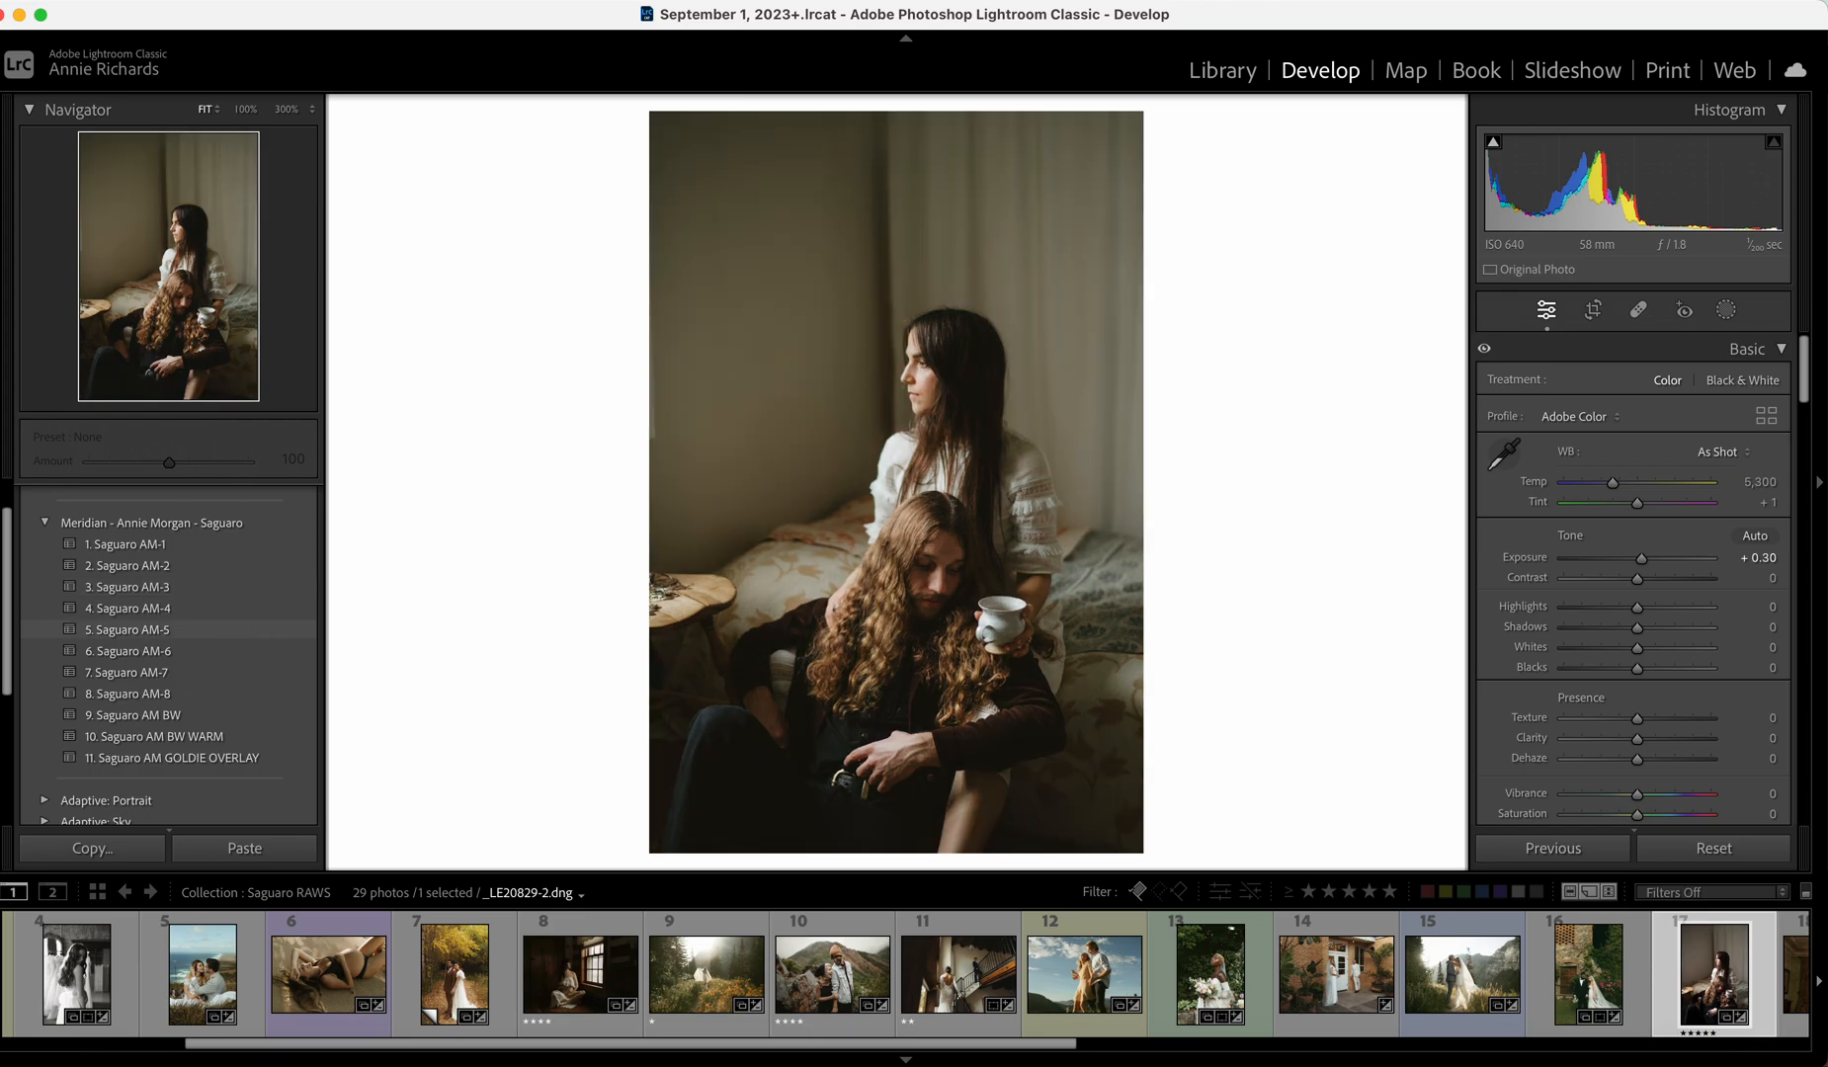
Apply Saguaro AM-5 to the couch portrait, brighten Exposure to +0.40 and trim the crop top slightly.
click(179, 631)
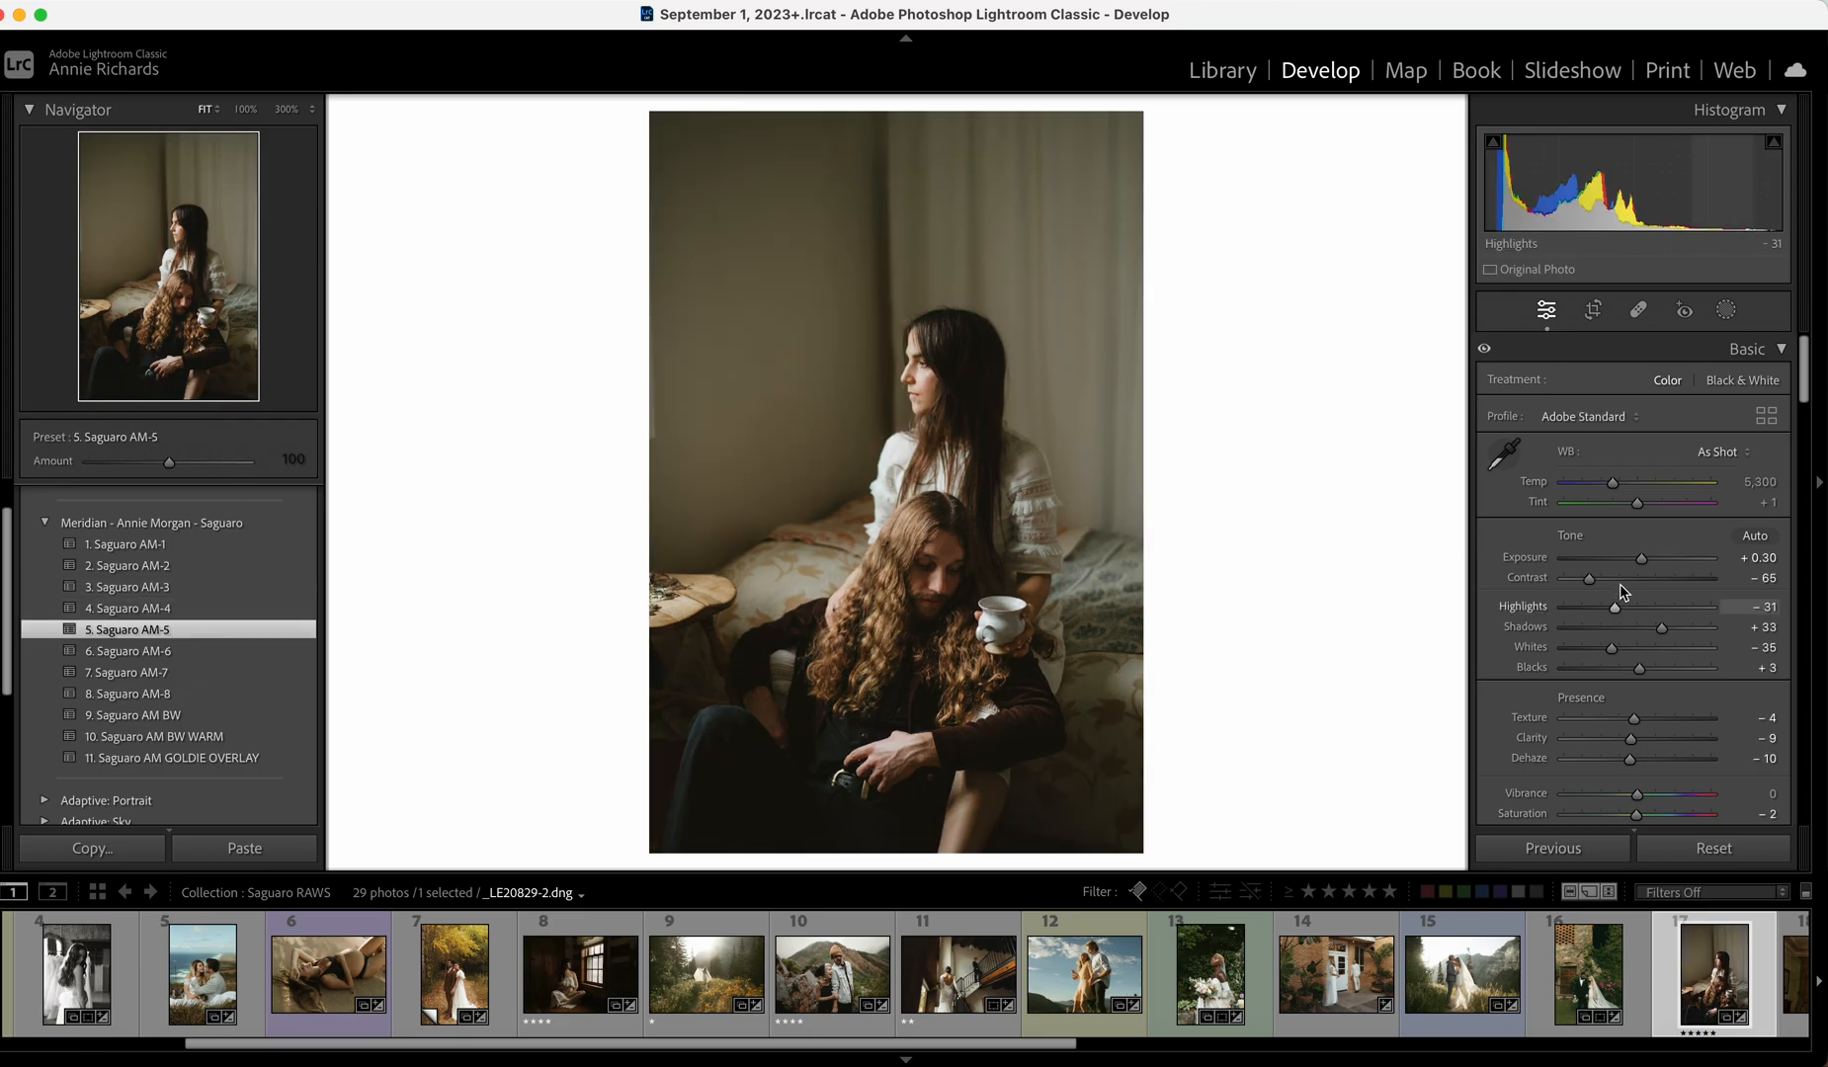
drag(1642, 559, 1644, 561)
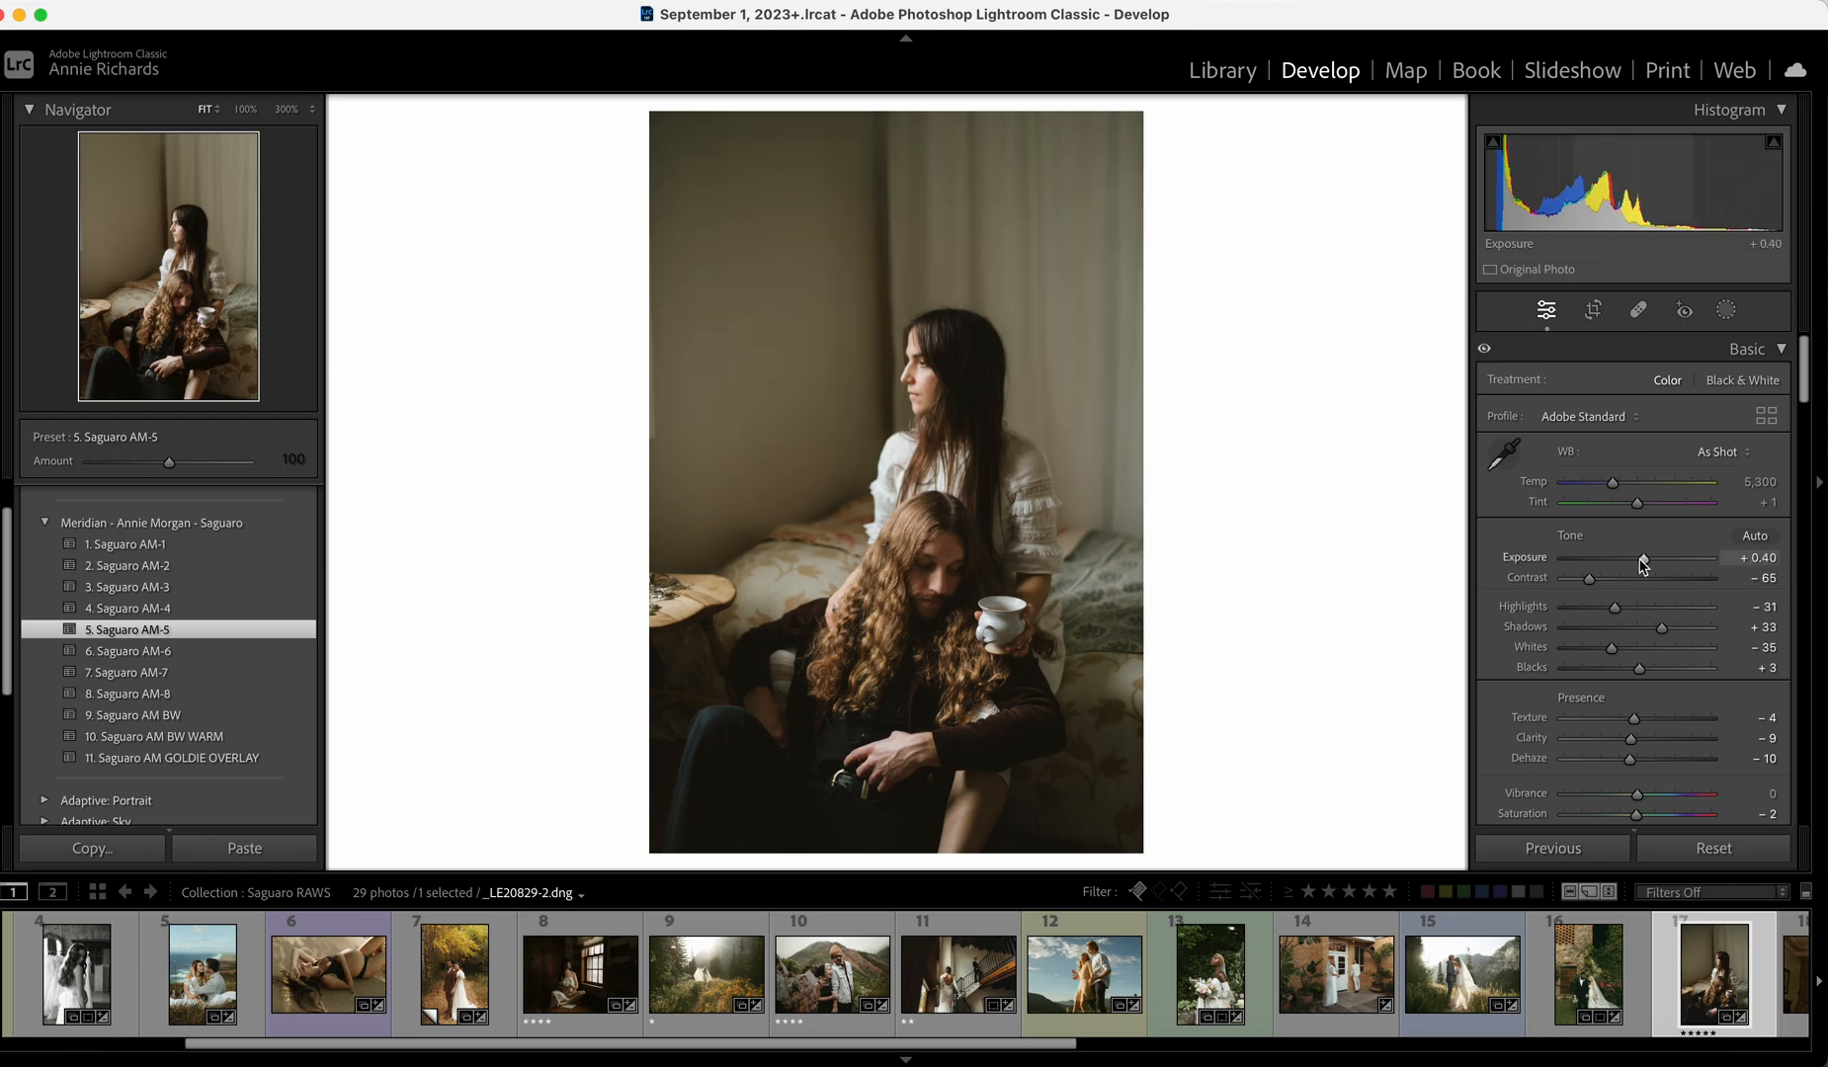
click(1593, 309)
drag(990, 117, 987, 130)
click(1765, 521)
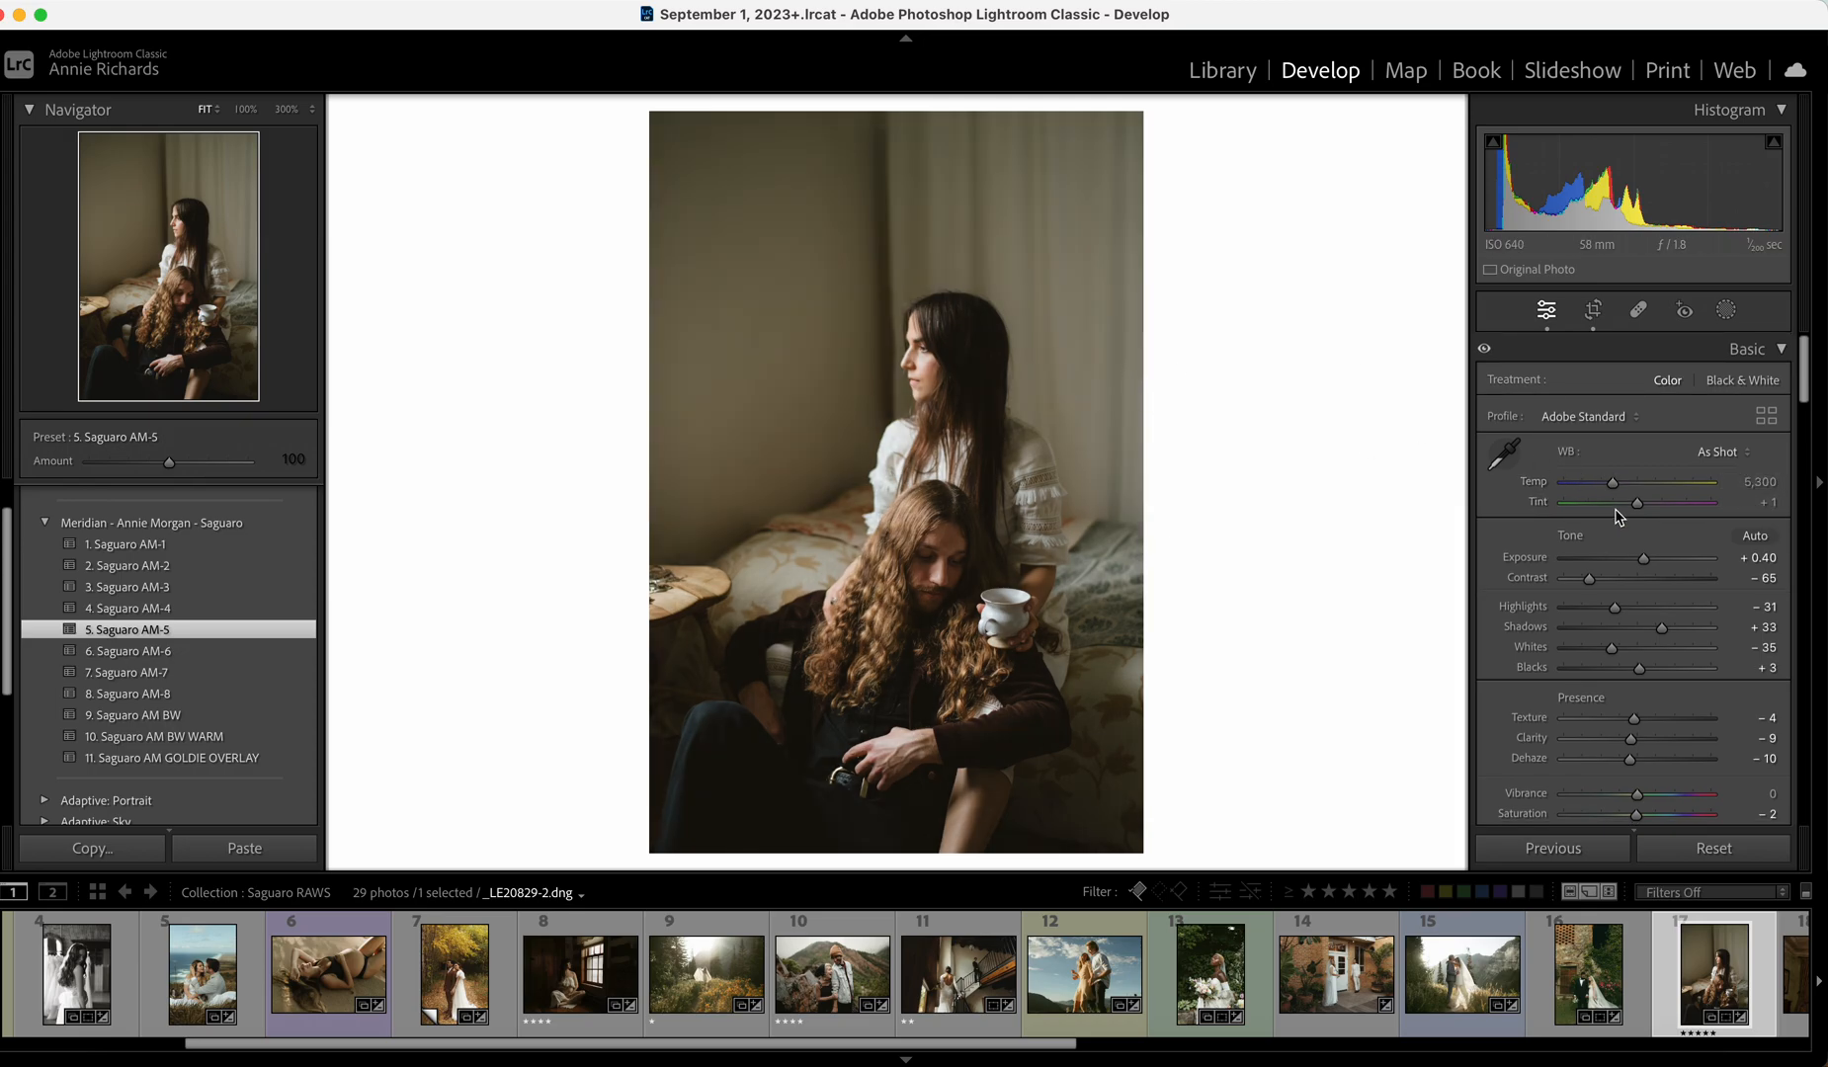
Add the Saguaro AM GOLDIE OVERLAY preset, lower Red saturation to -14, then open the chandelier bride photo.
scroll(1618, 731, down, 3)
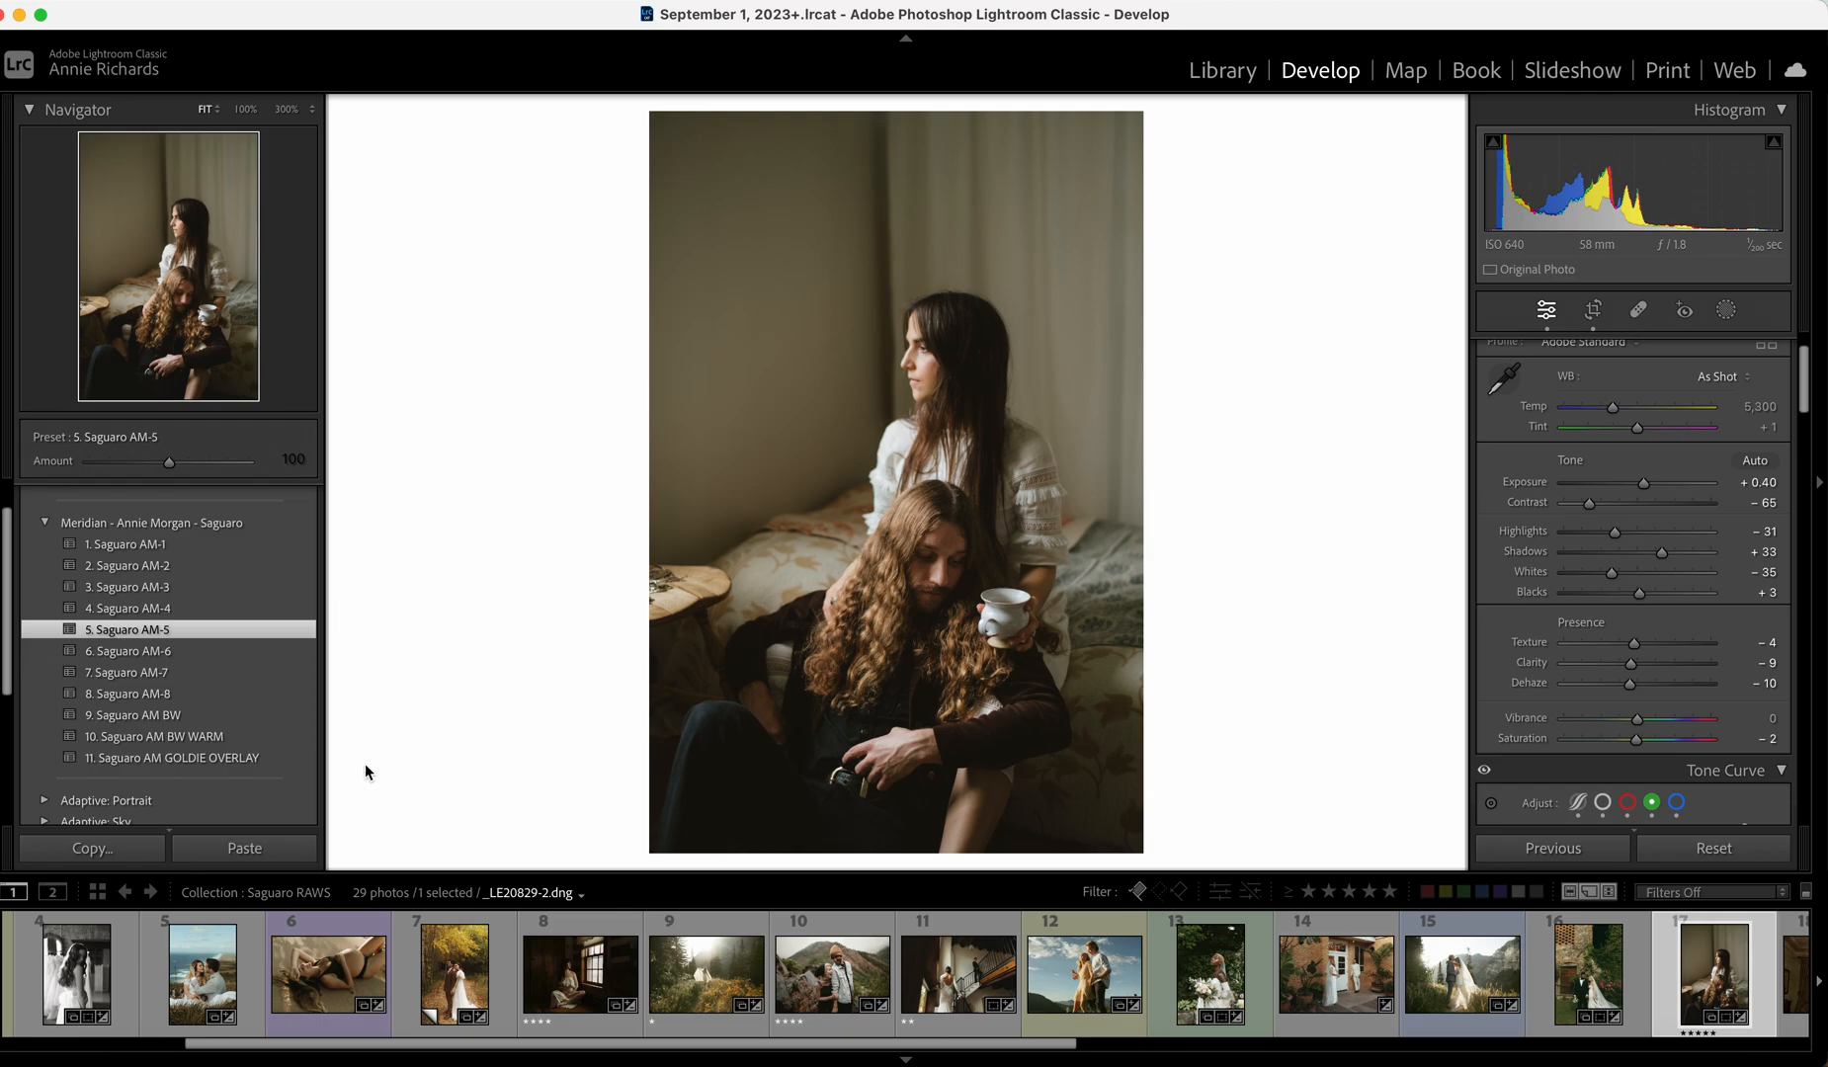
click(272, 759)
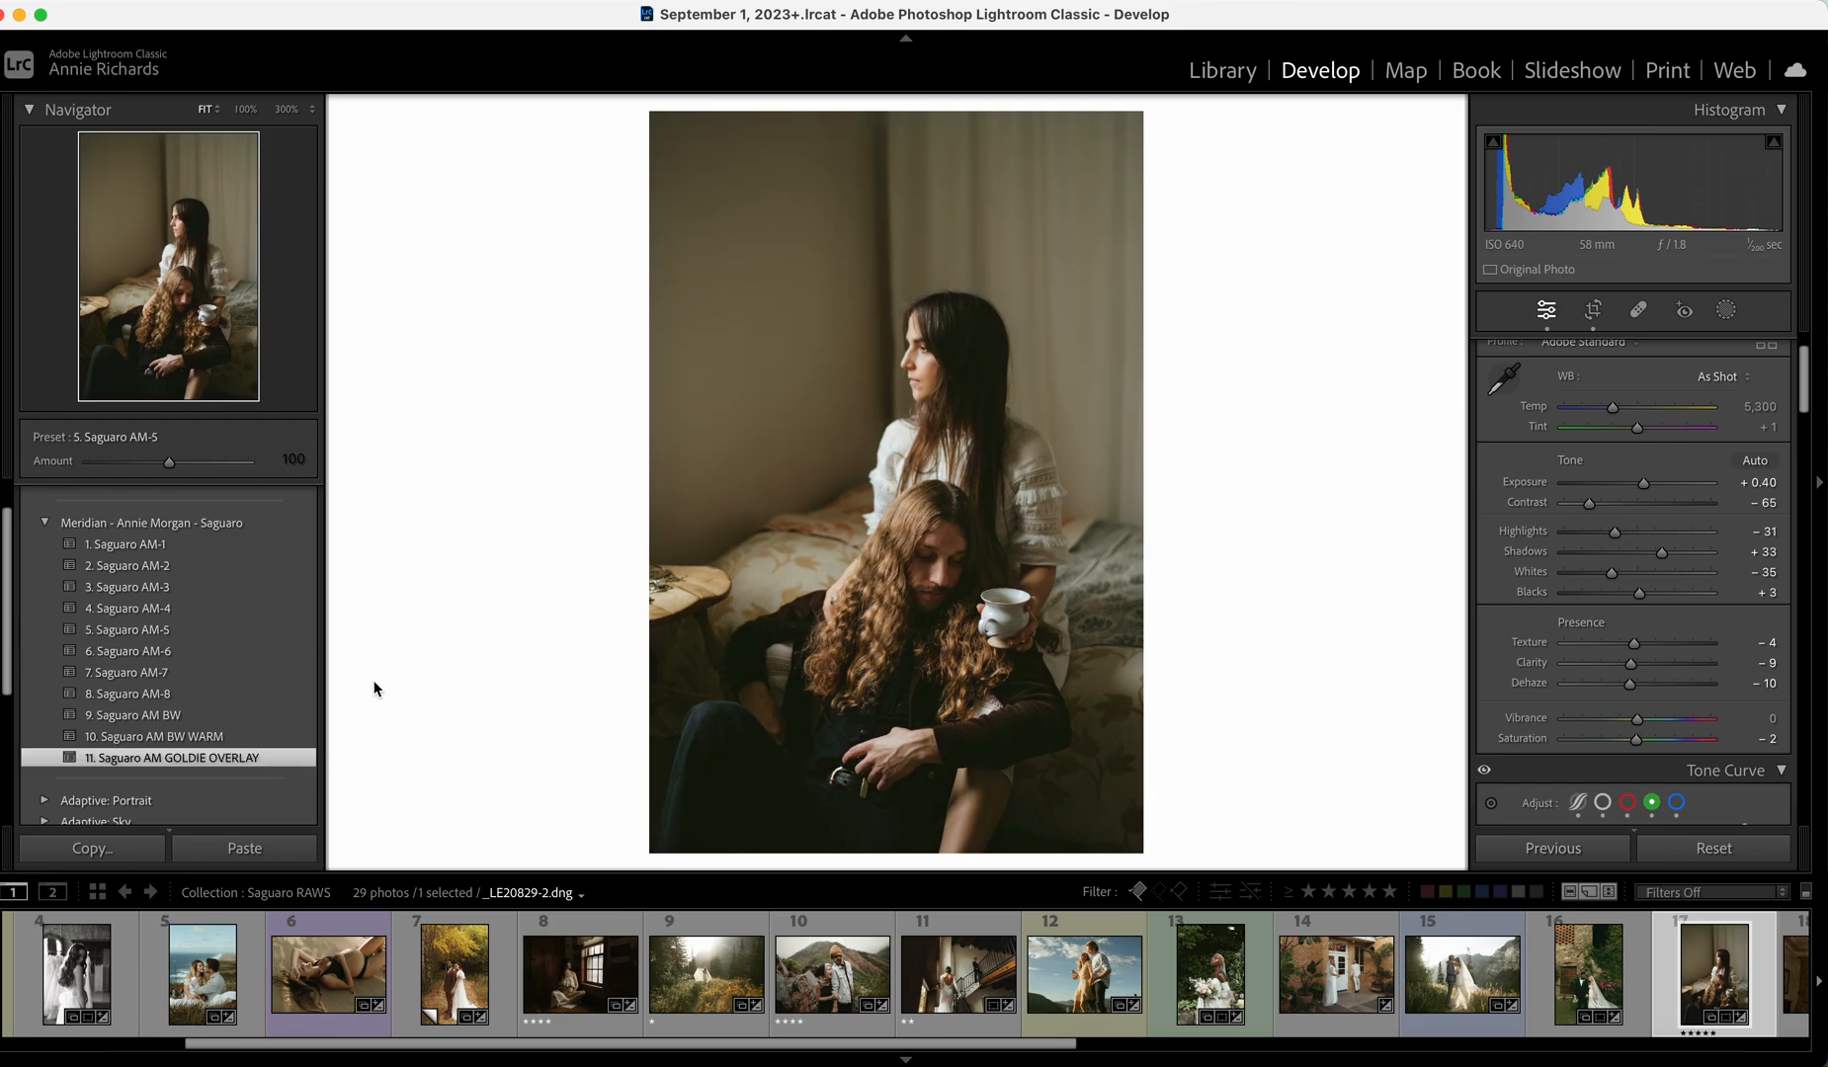
scroll(1647, 684, down, 10)
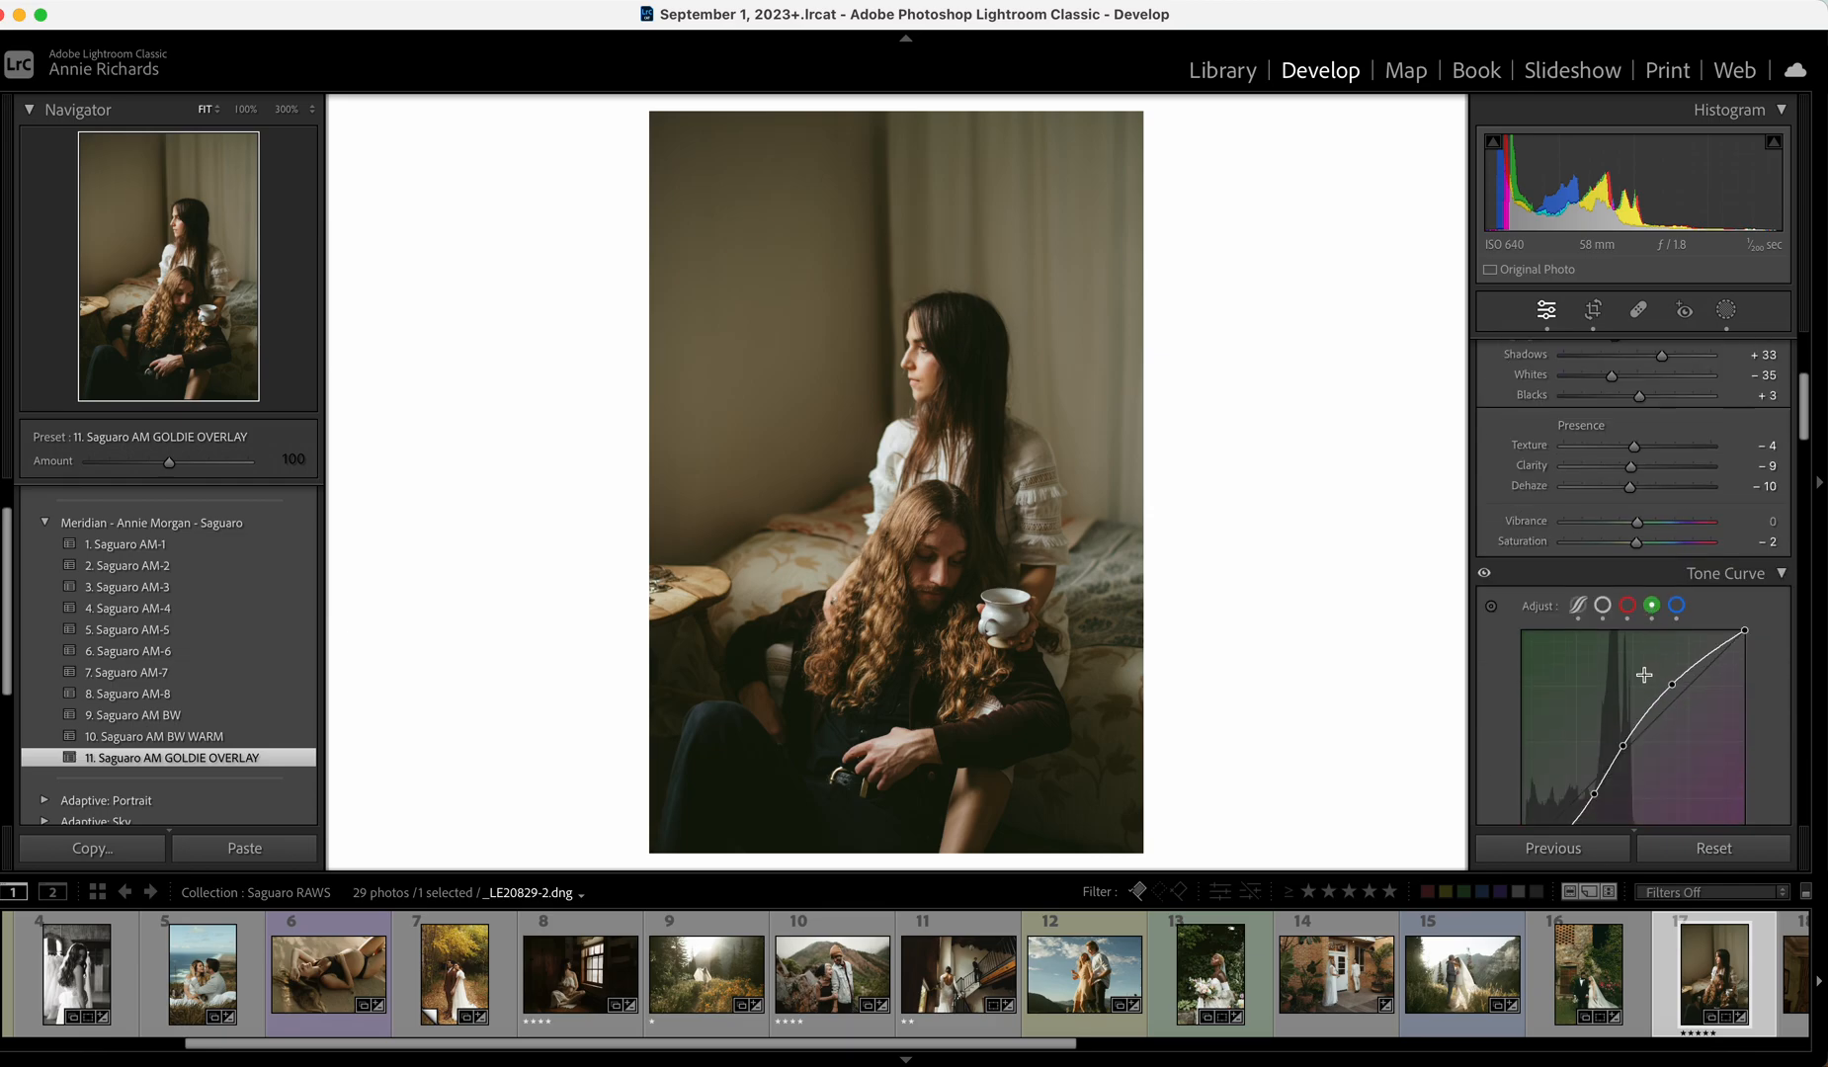
drag(1632, 721, 1657, 707)
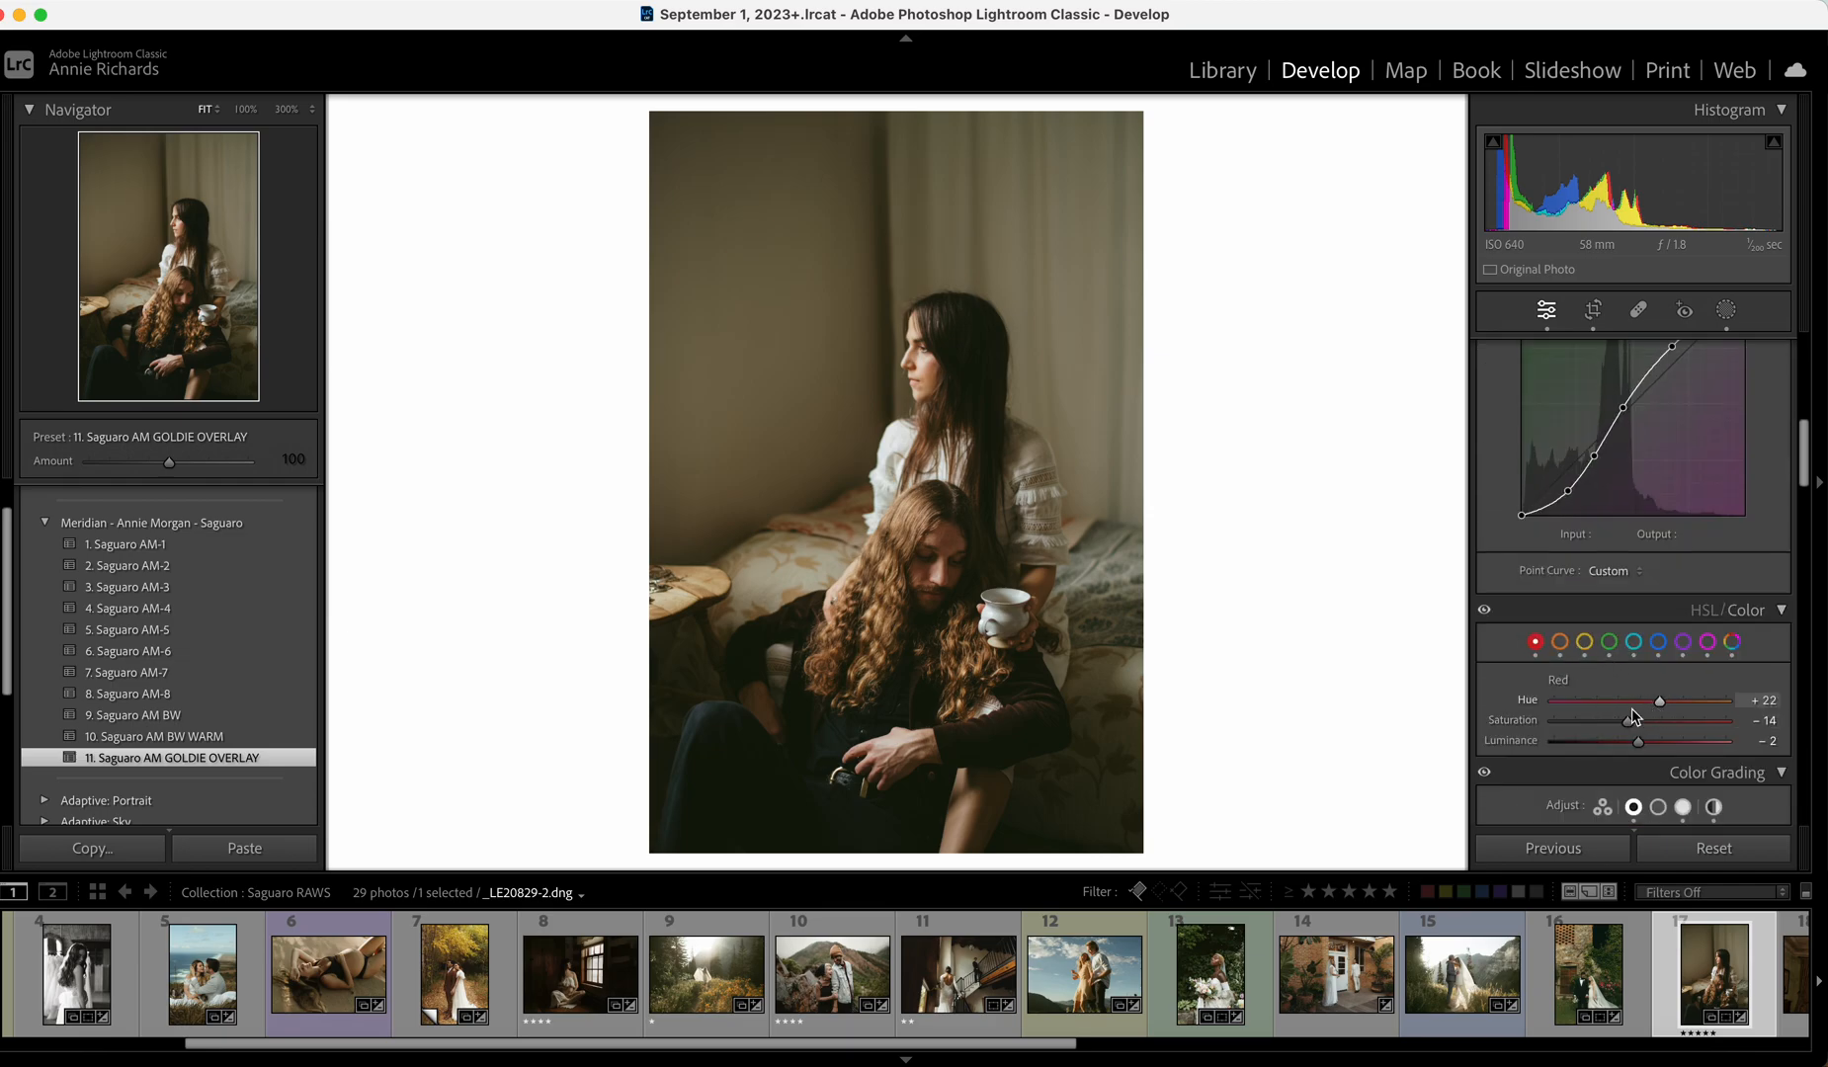
drag(1073, 1051, 1325, 1049)
click(1325, 1008)
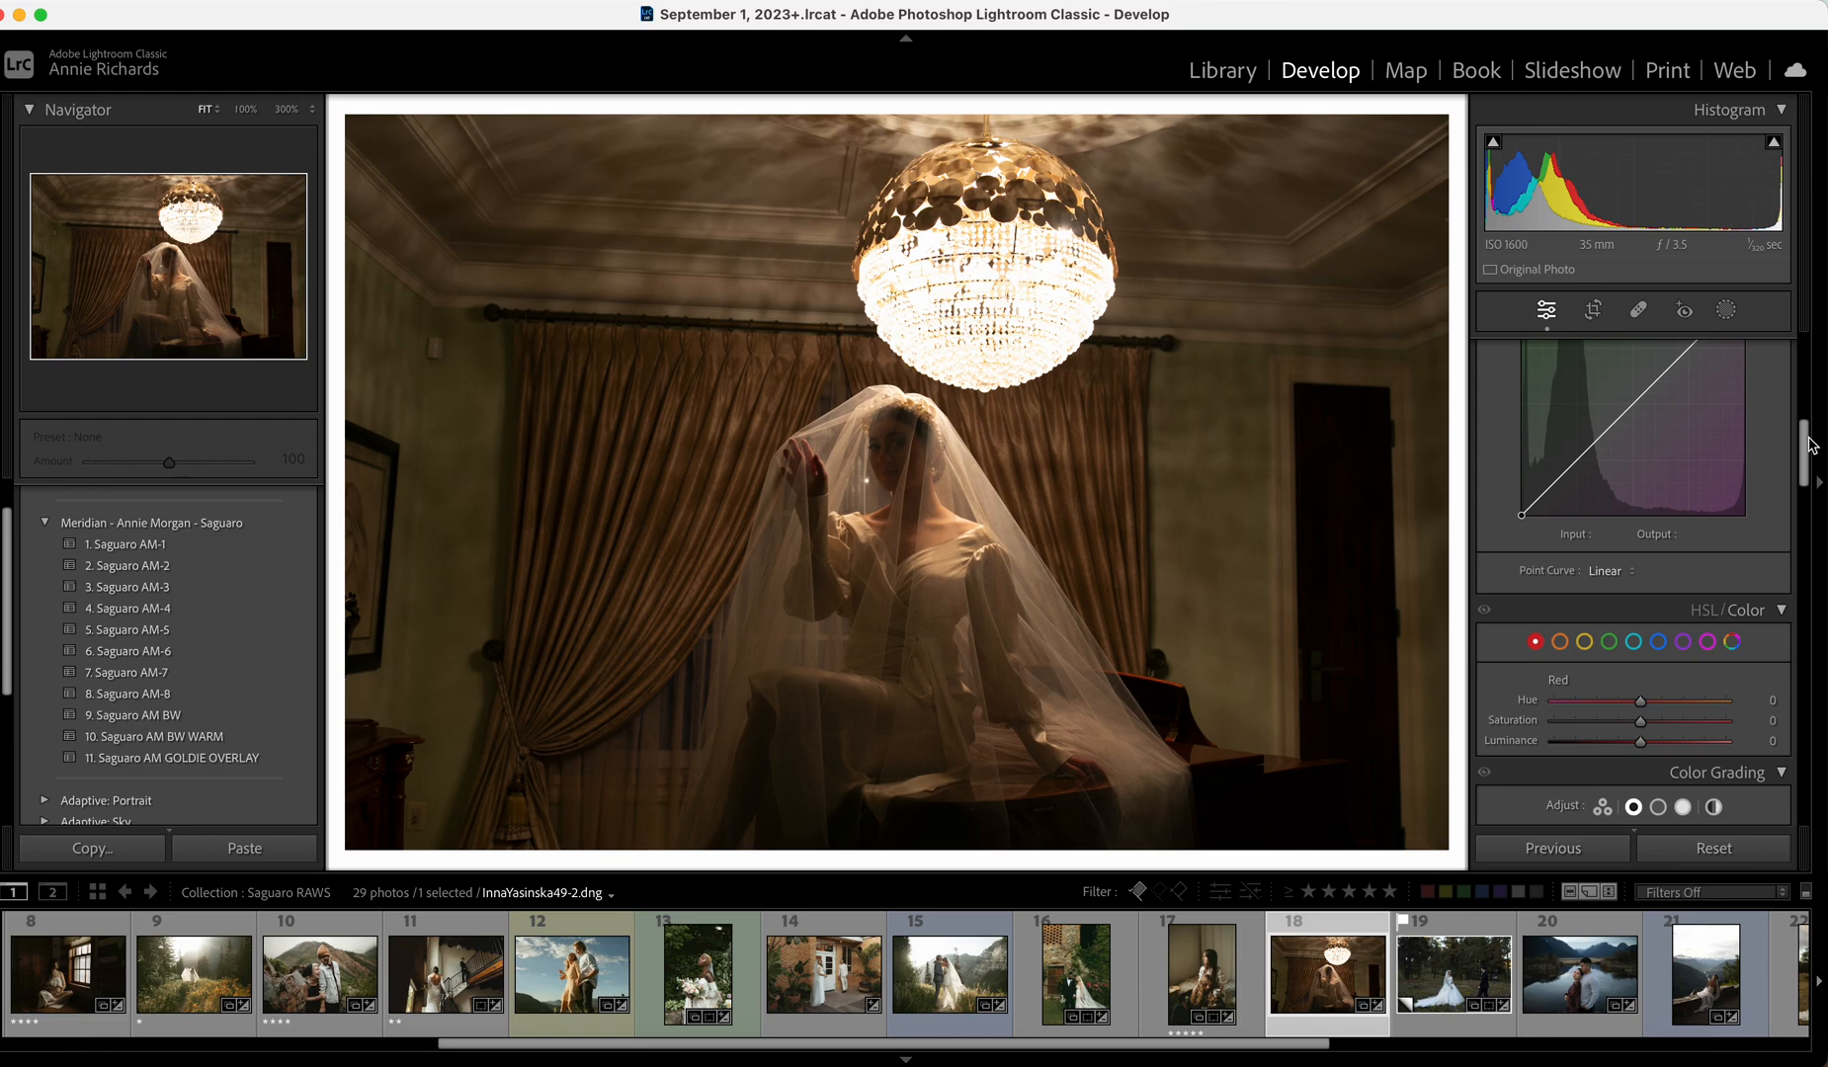
Turn the chandelier bride photo black and white with Saguaro AM BW at Exposure +1.00, then advance.
drag(1807, 435, 1806, 349)
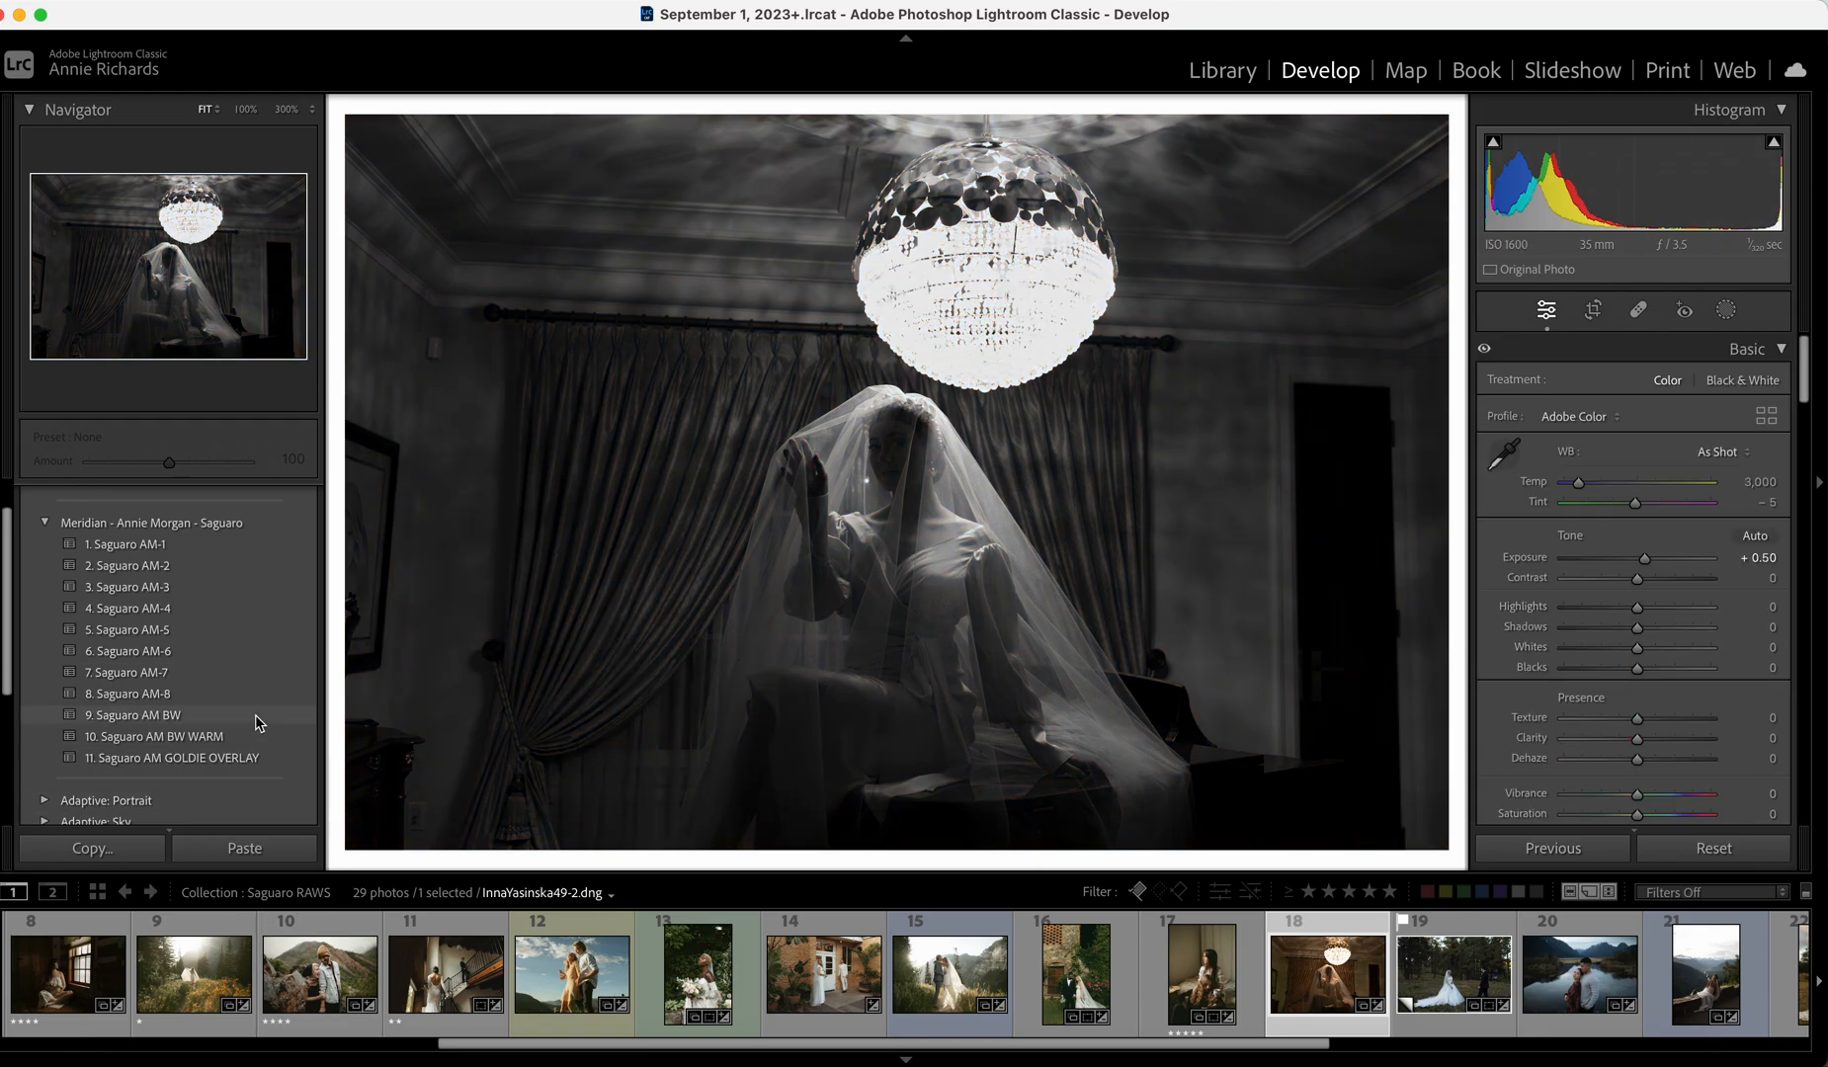
click(257, 717)
drag(1646, 559, 1652, 558)
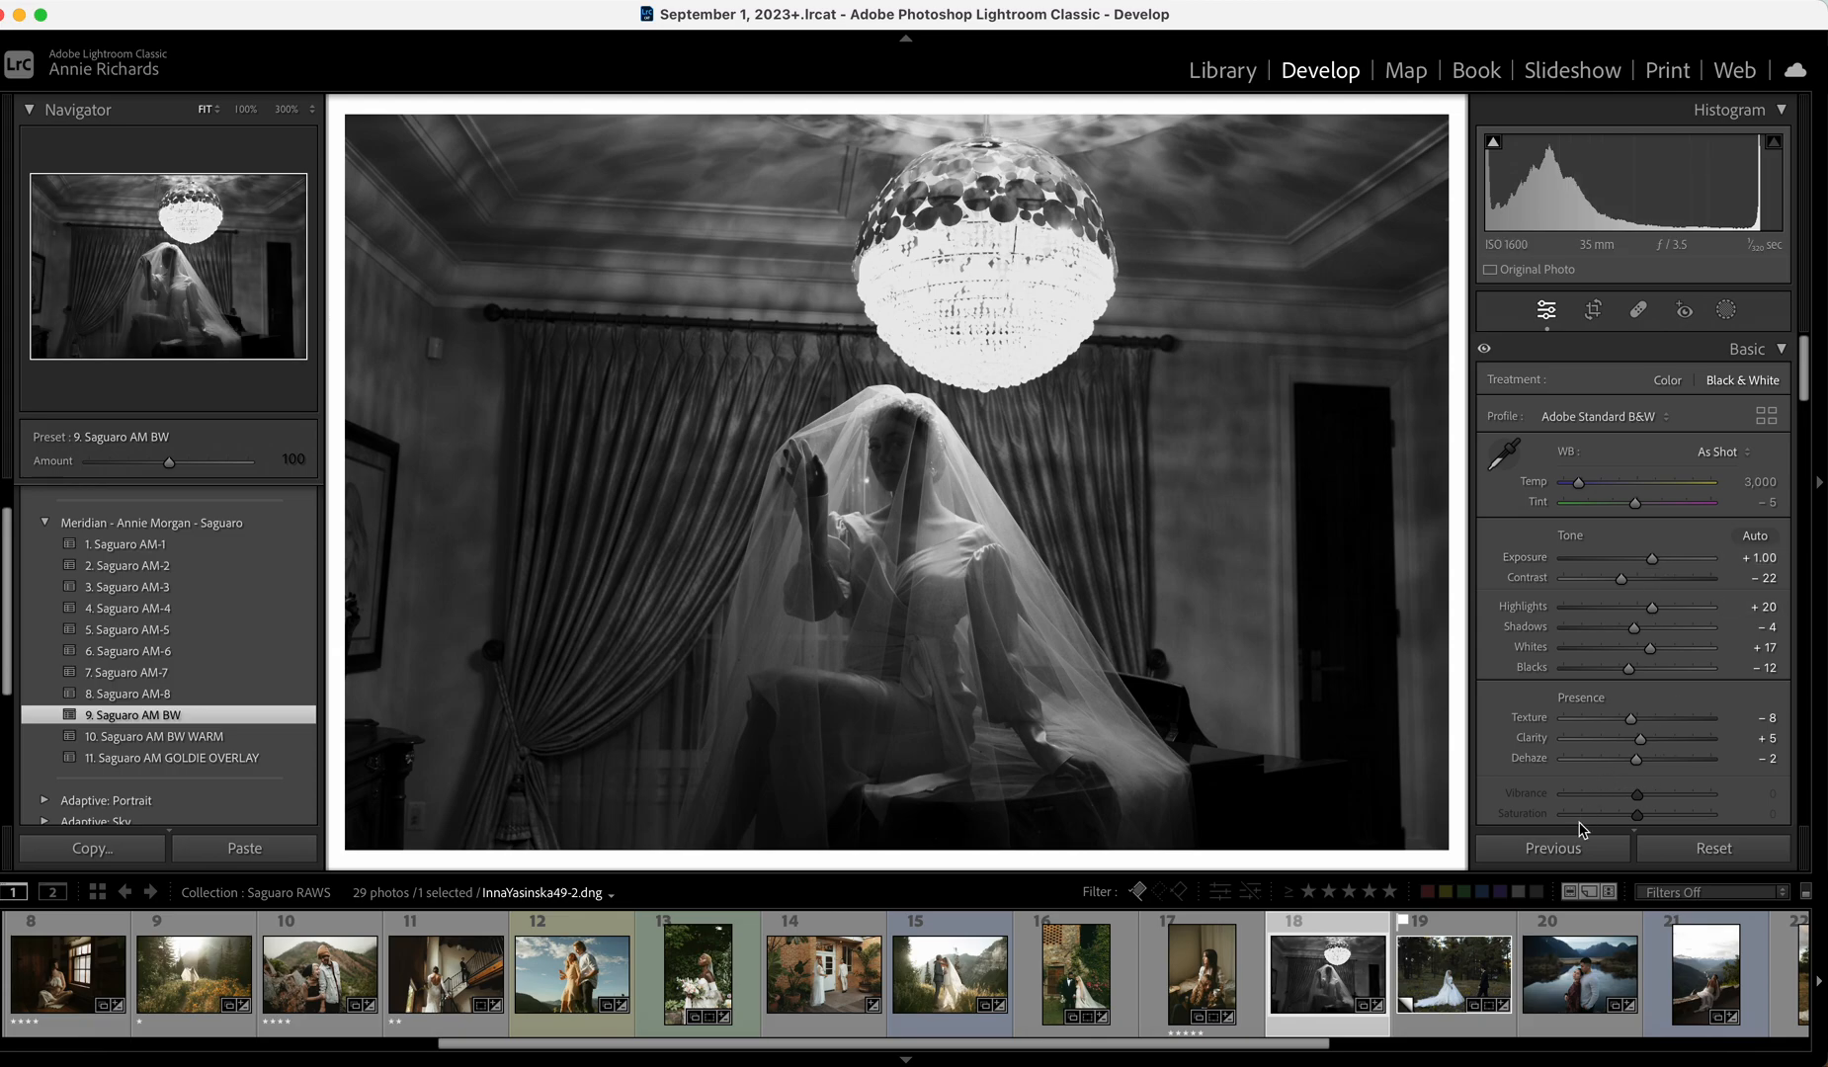
key(Right)
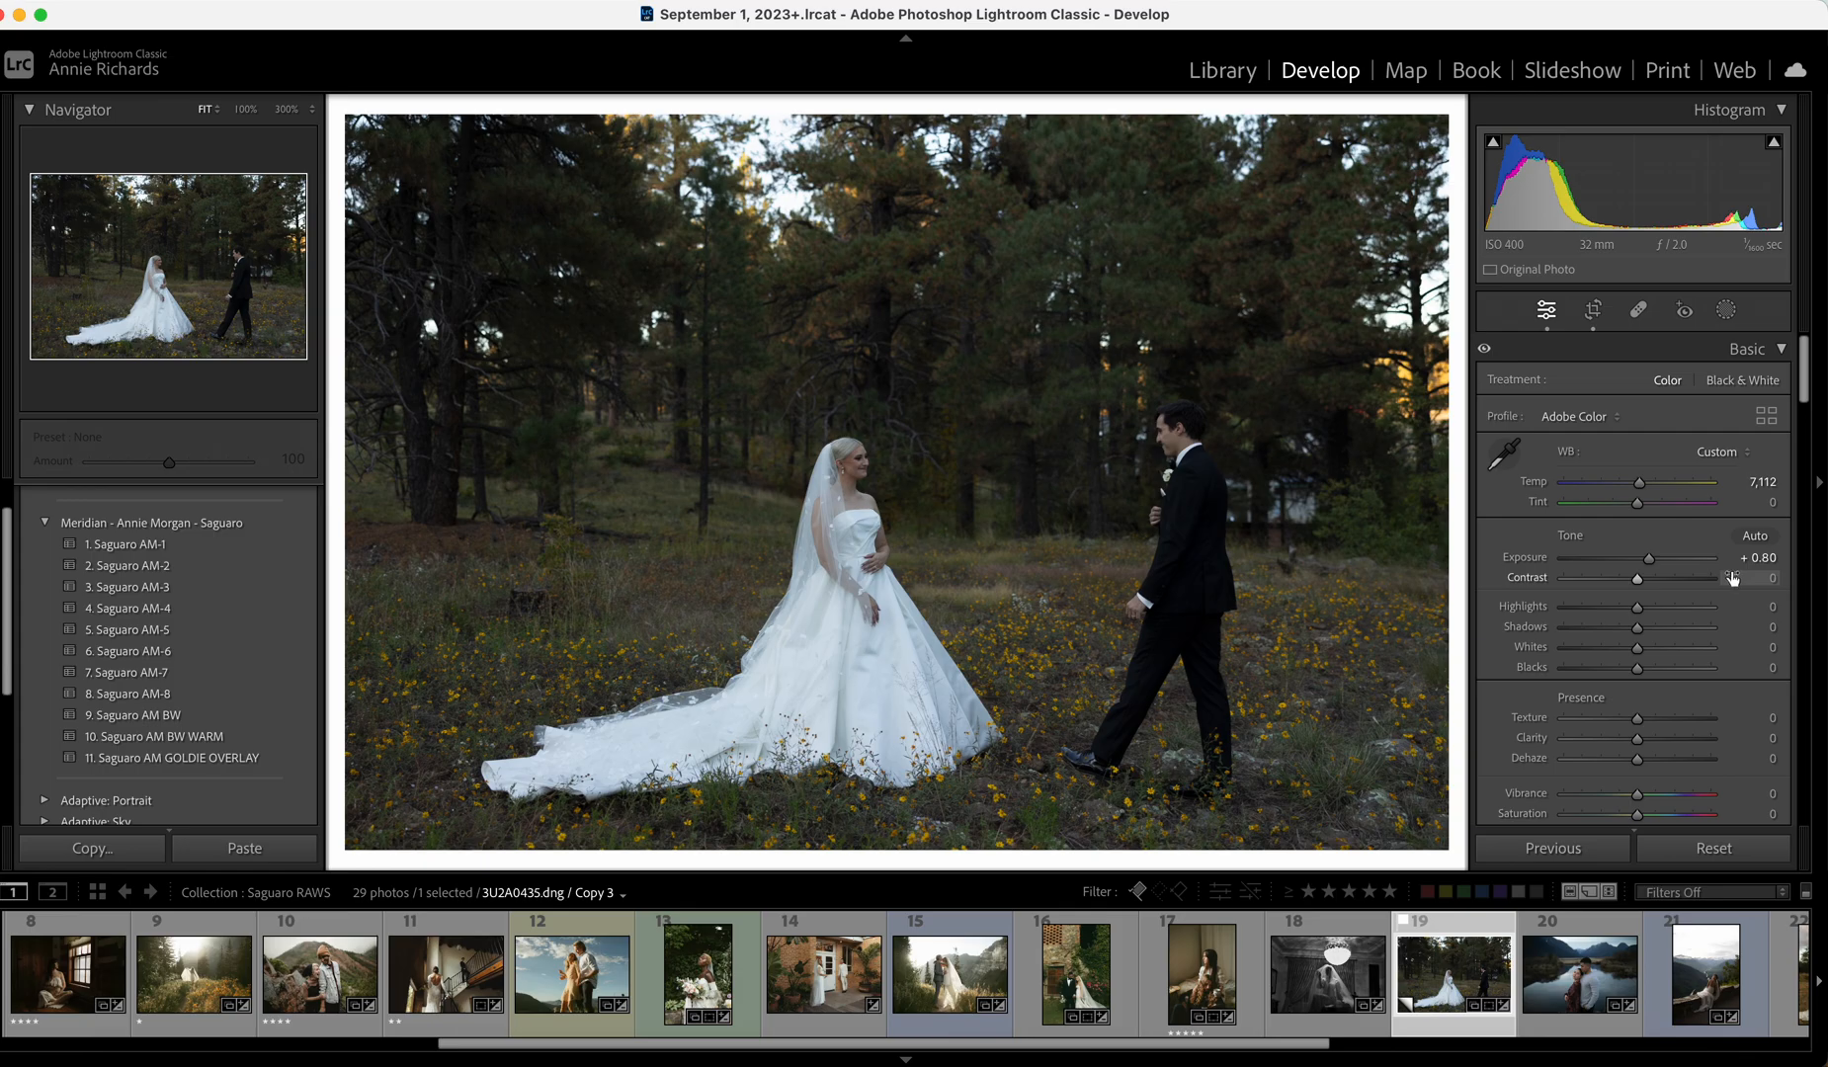
Apply Saguaro AM-2 to the forest couple photo with Exposure +1.00 and Whites −22.
drag(1646, 560, 1652, 562)
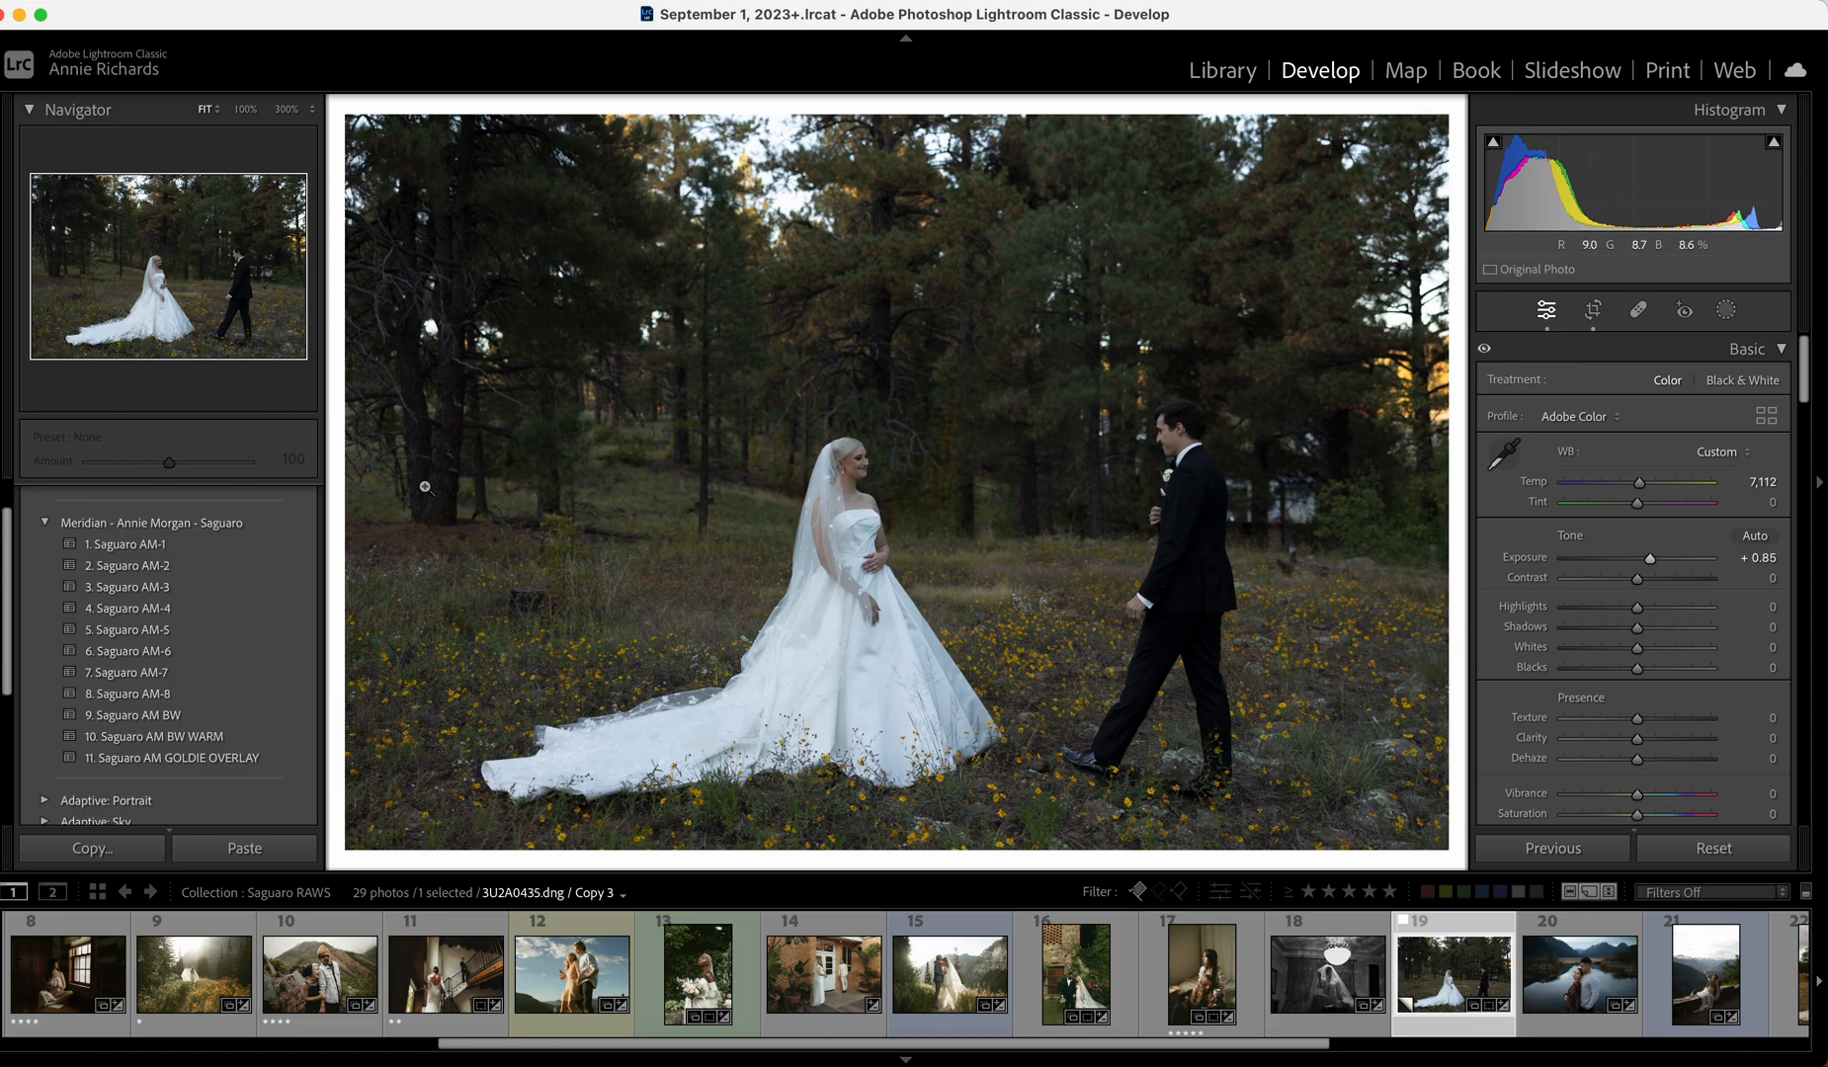
click(259, 570)
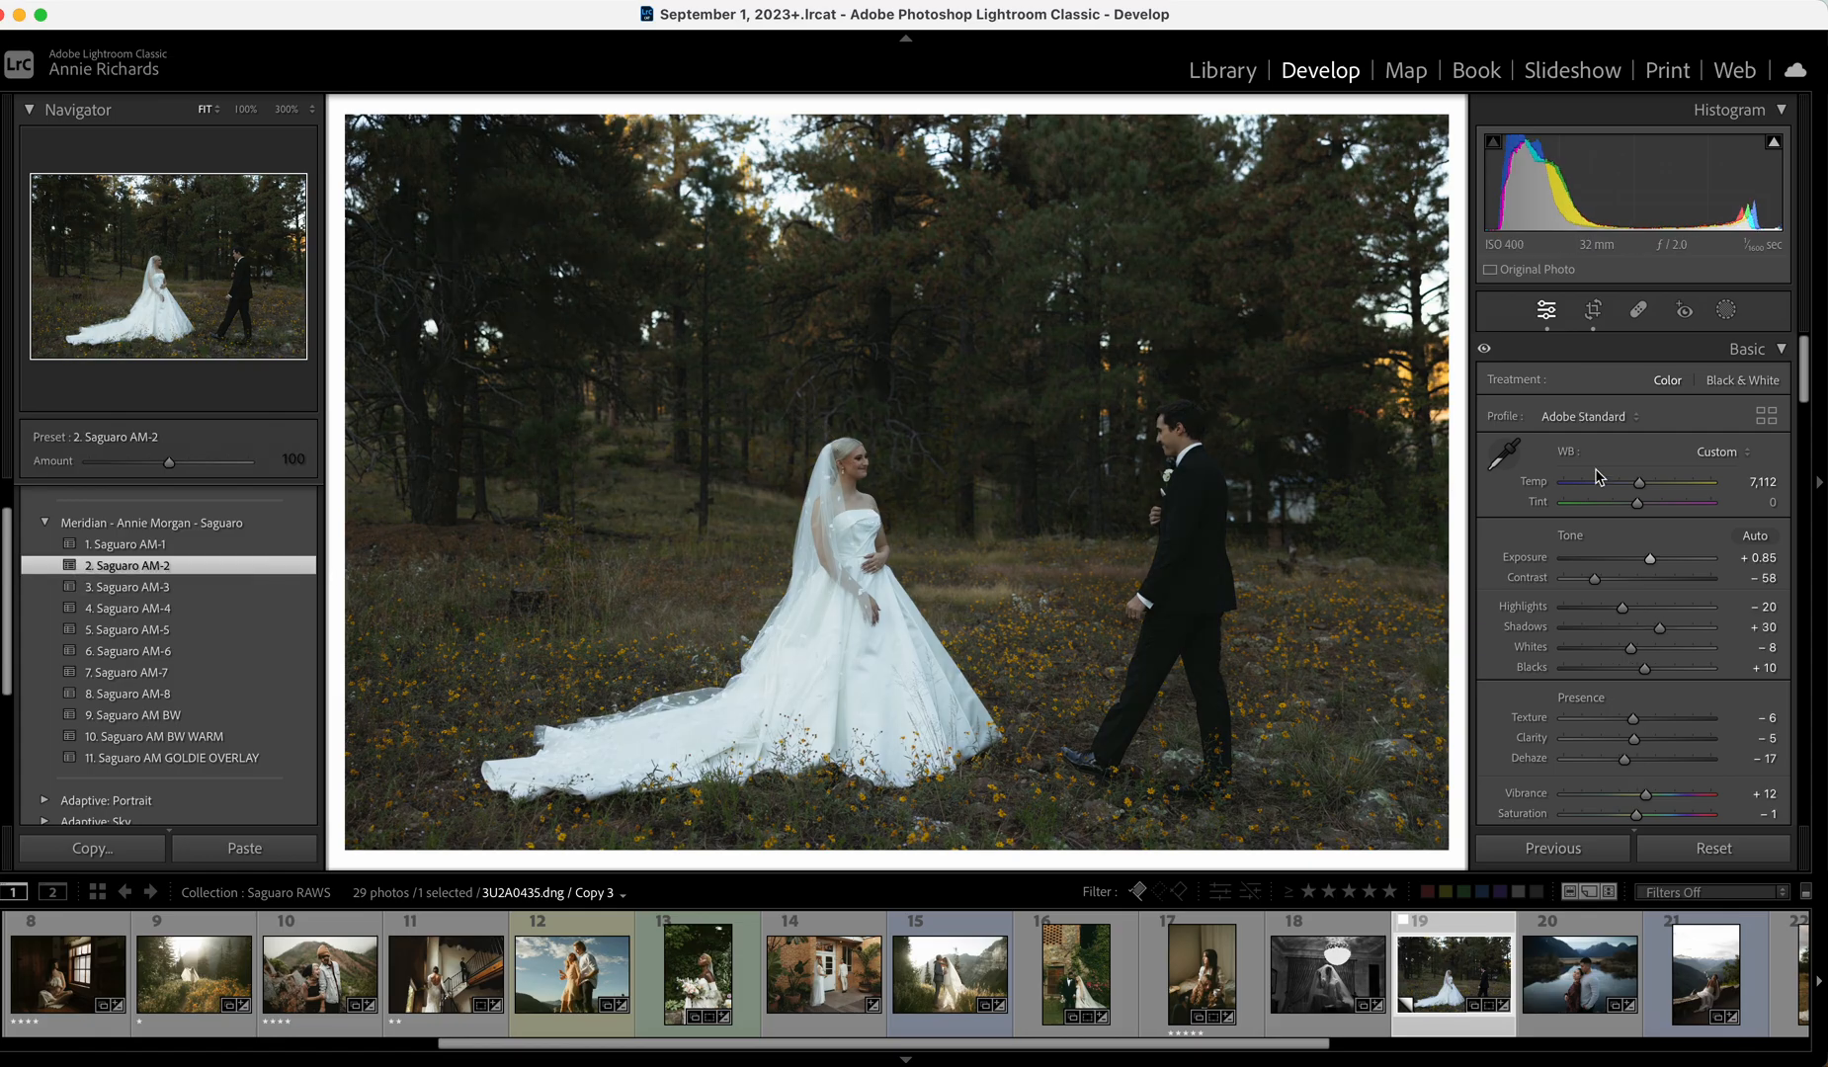
drag(1650, 562, 1653, 561)
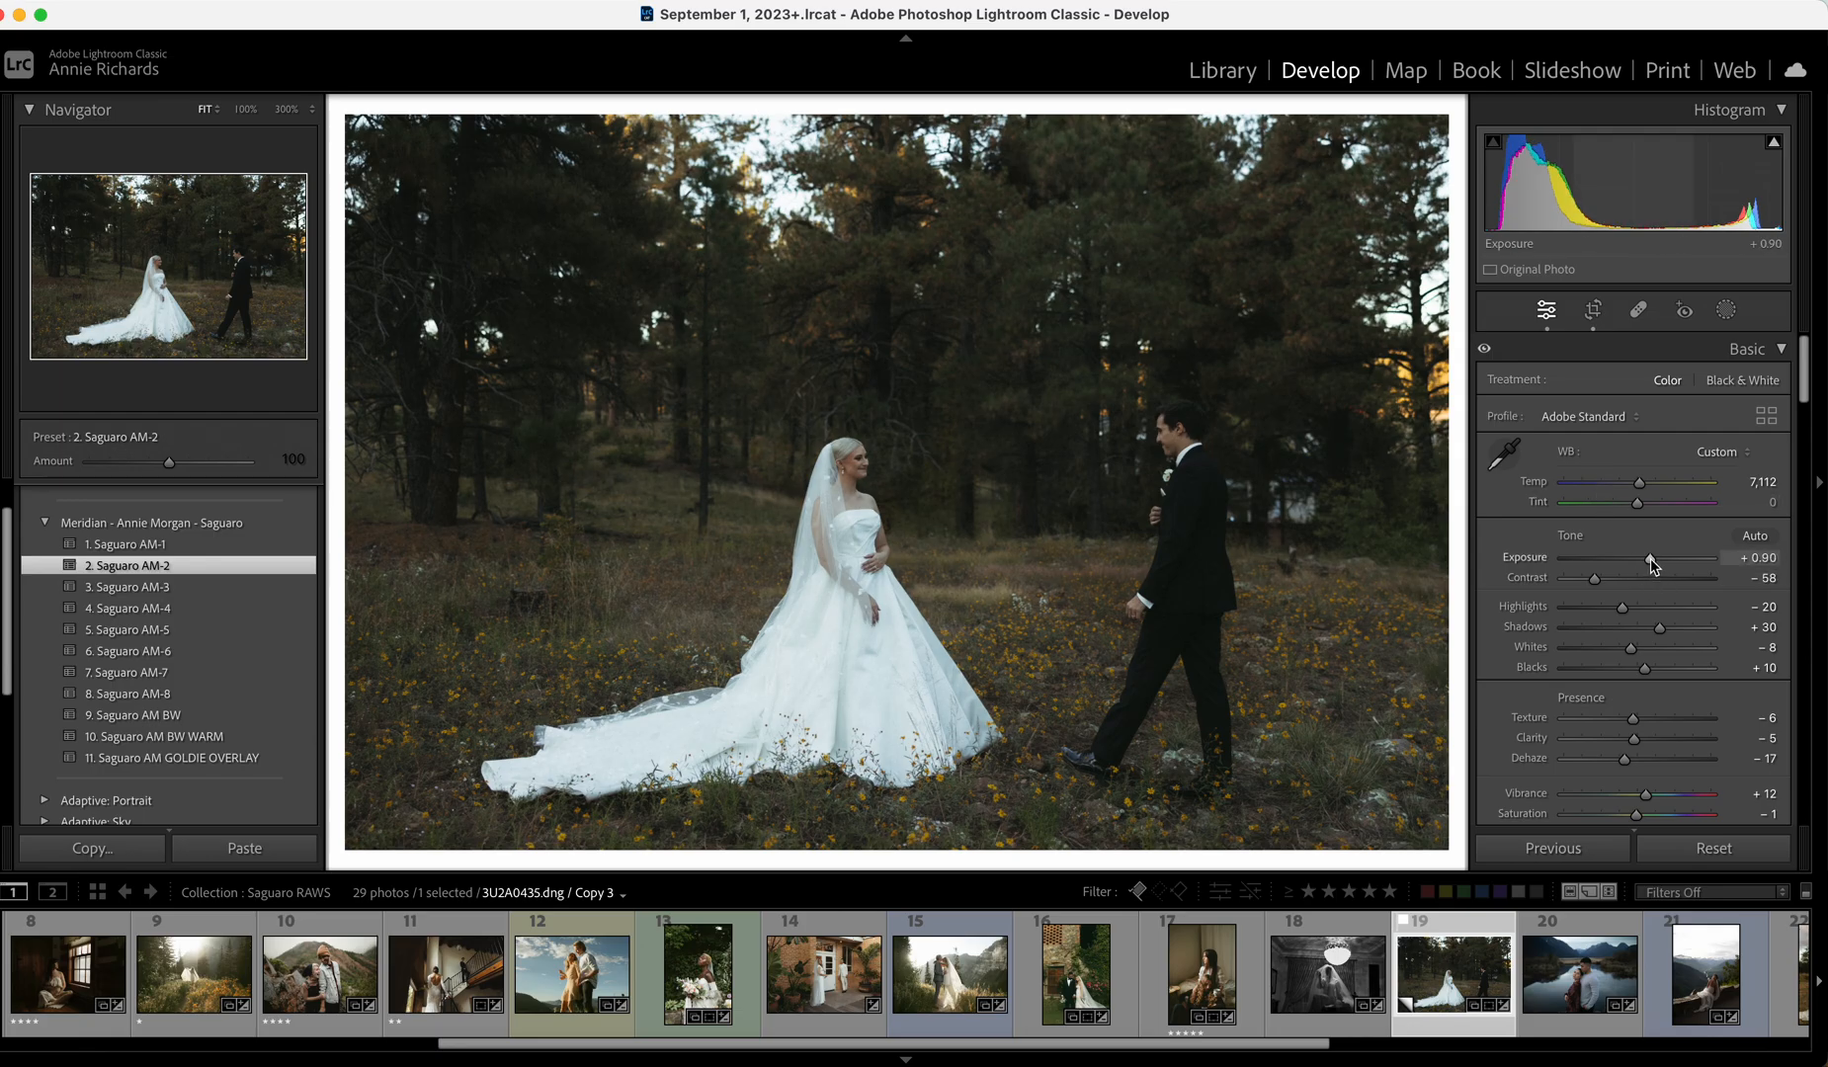
drag(1631, 648, 1620, 648)
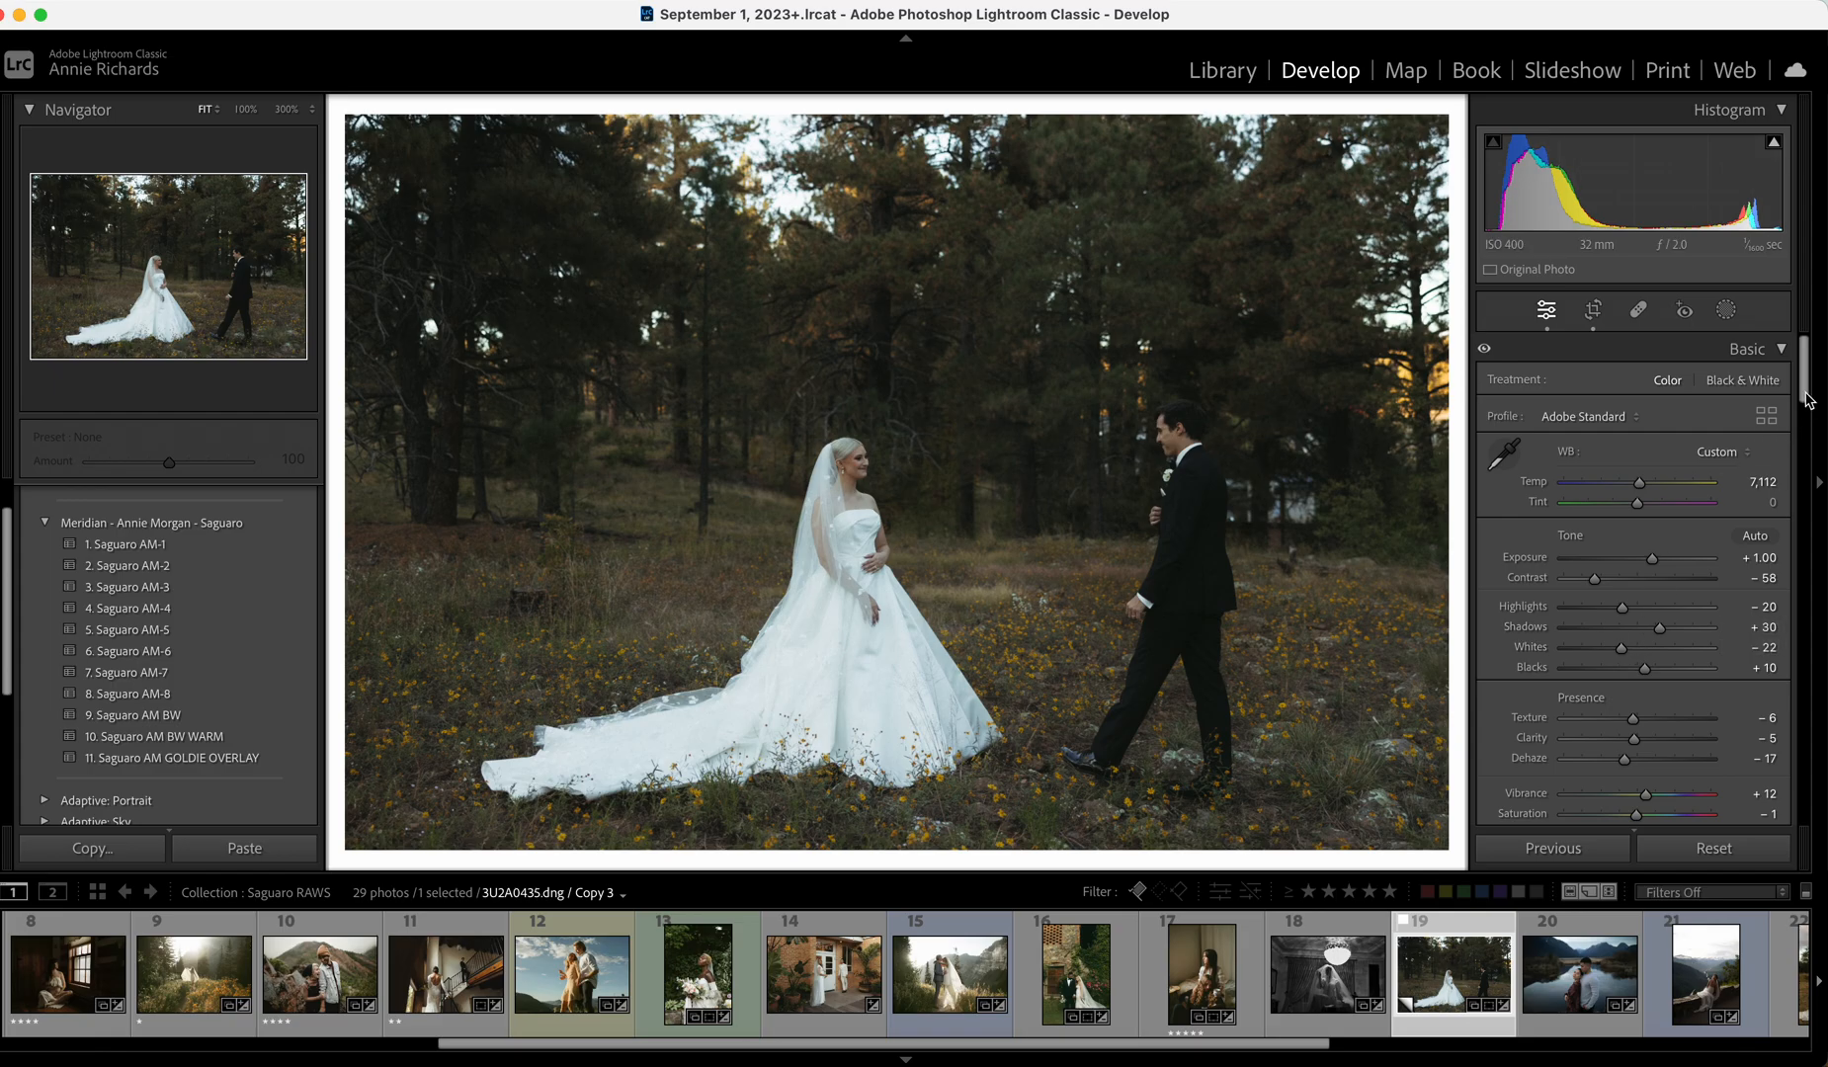
Compare the edit with the original, reset the photo to defaults, and start cropping it.
key(backslash)
key(backslash)
key(backslash)
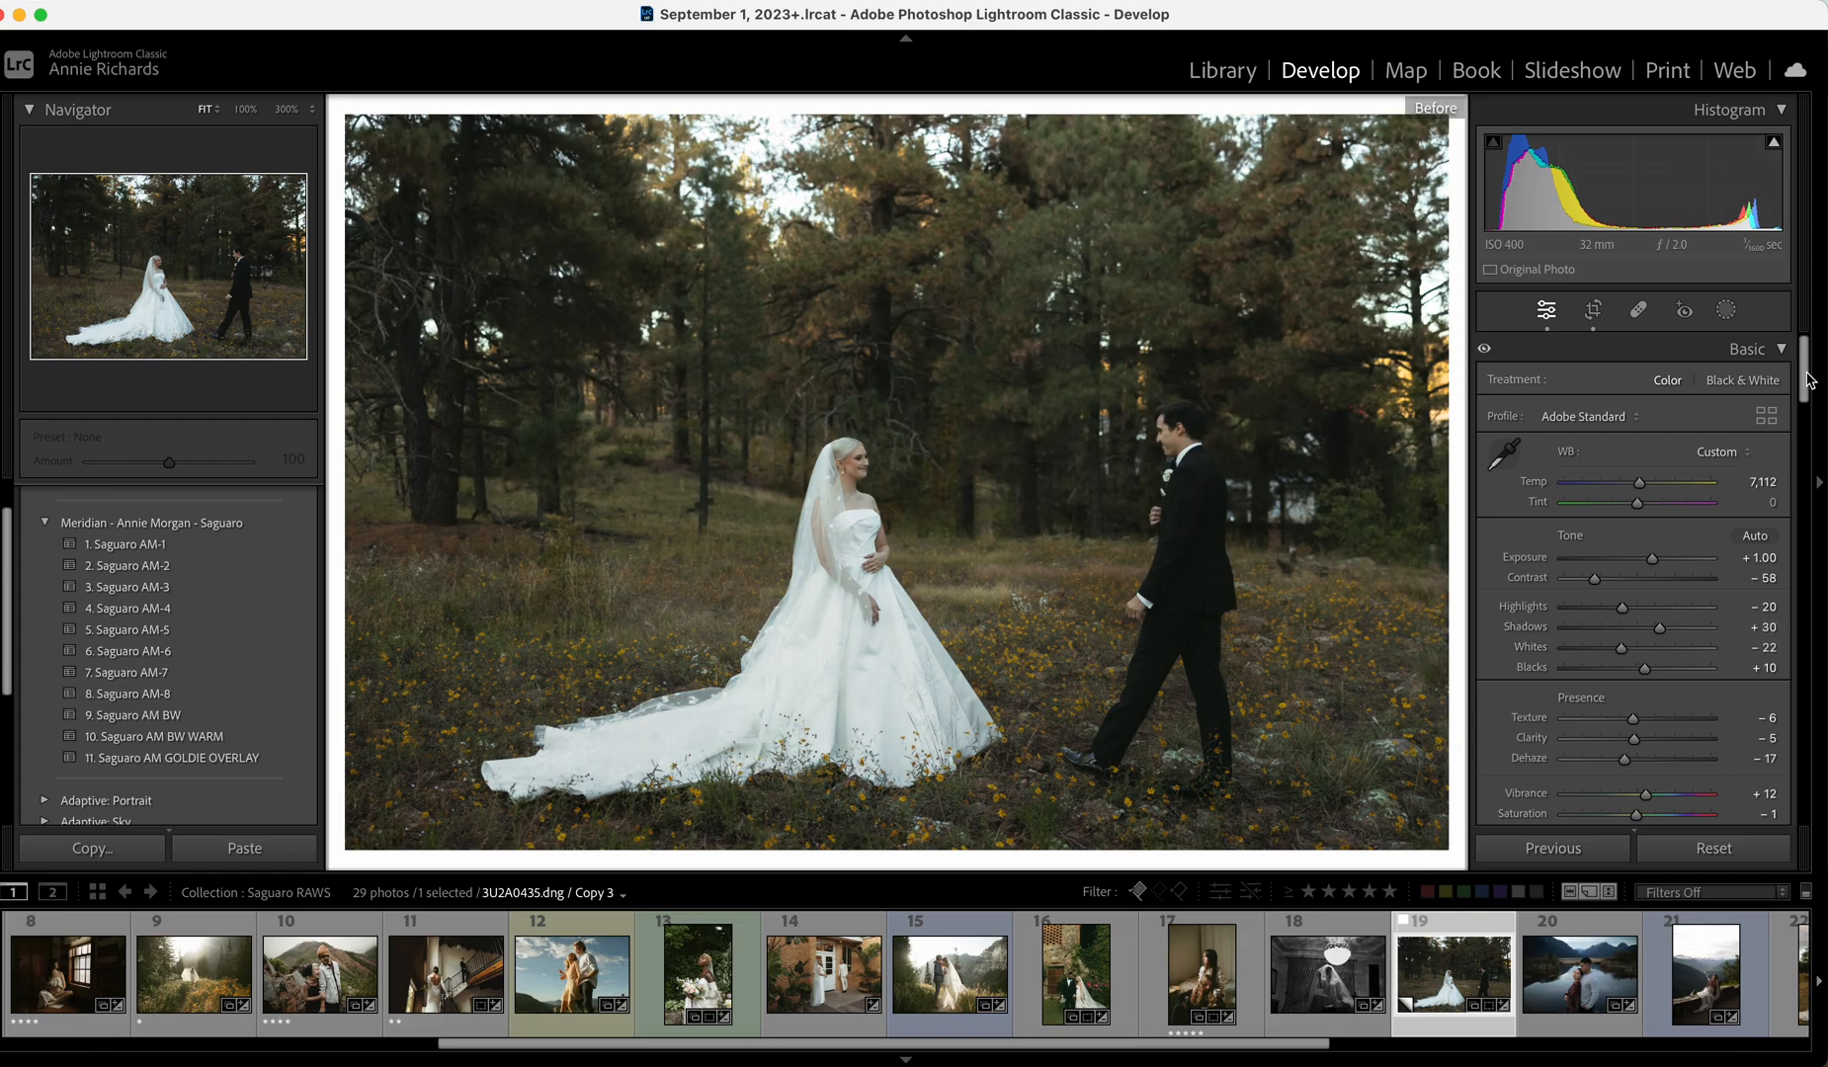
key(backslash)
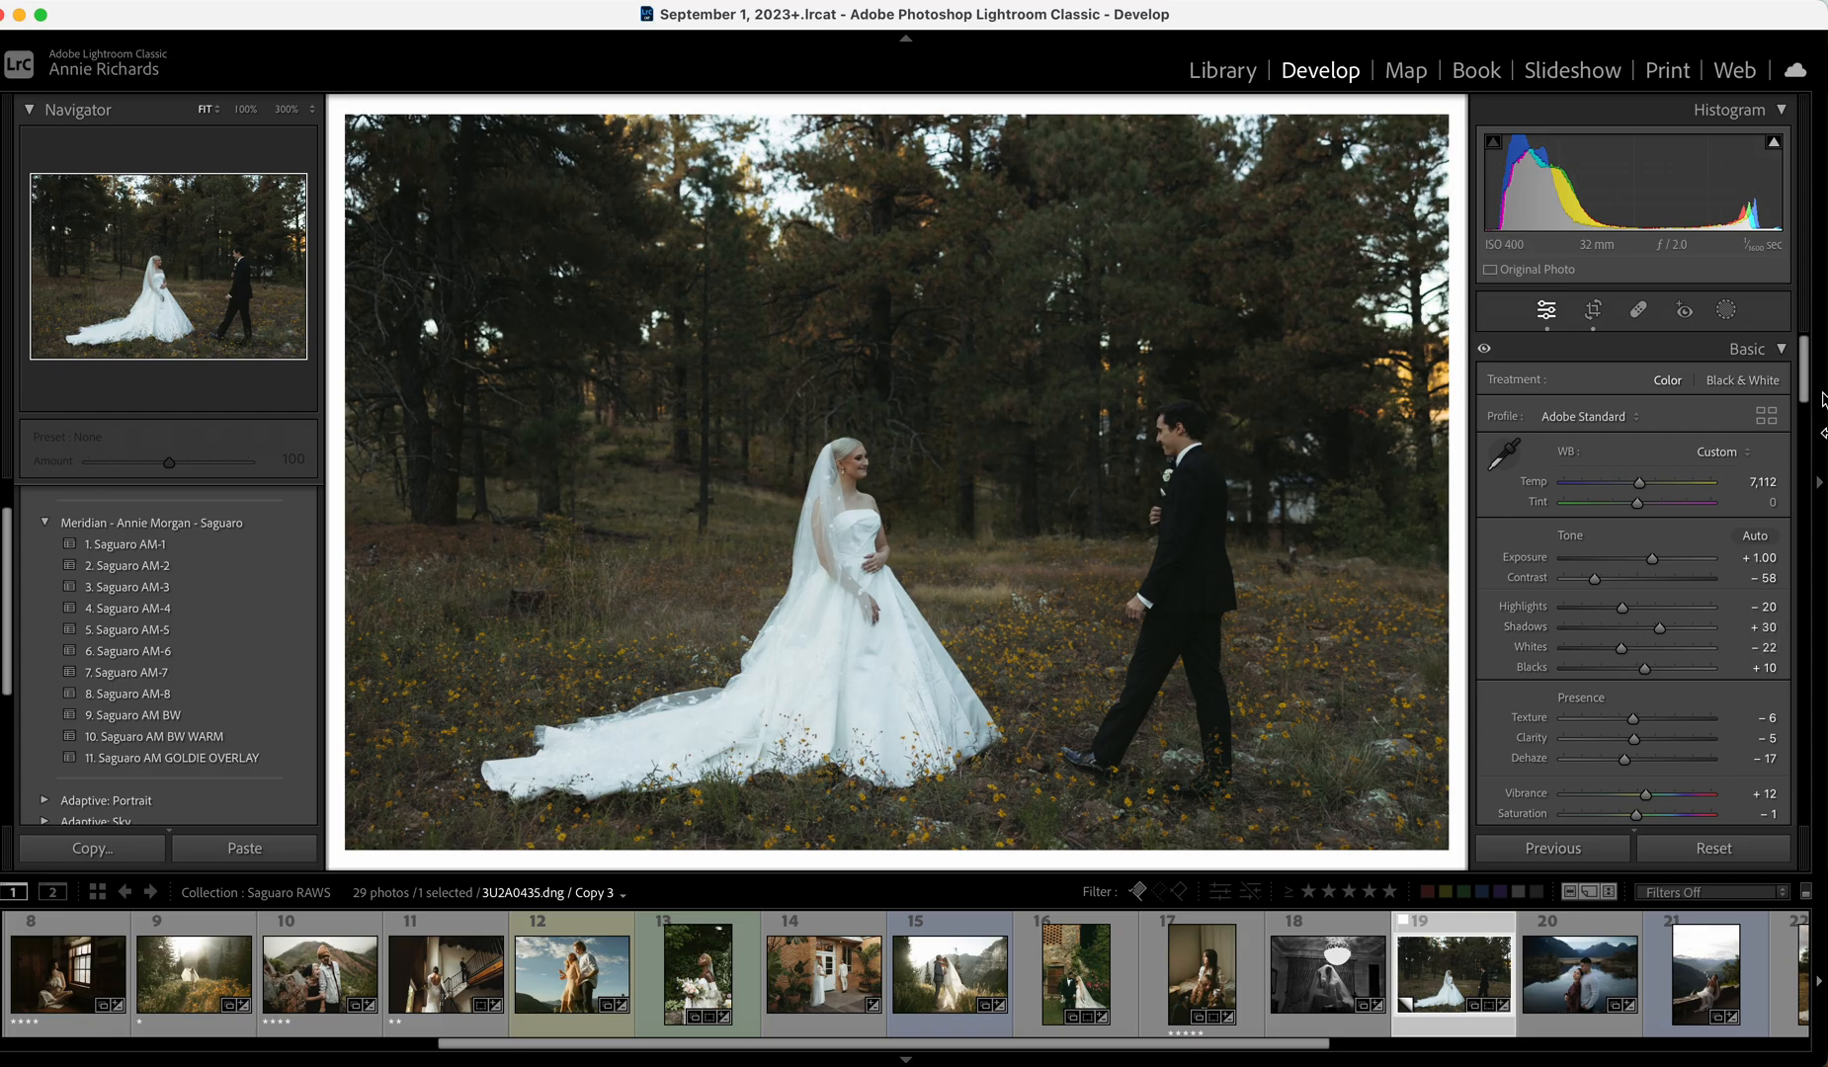
click(1714, 848)
click(1593, 309)
Trim the crop's top edge down, apply the crop, and raise Exposure to +0.85.
drag(1080, 134, 1080, 259)
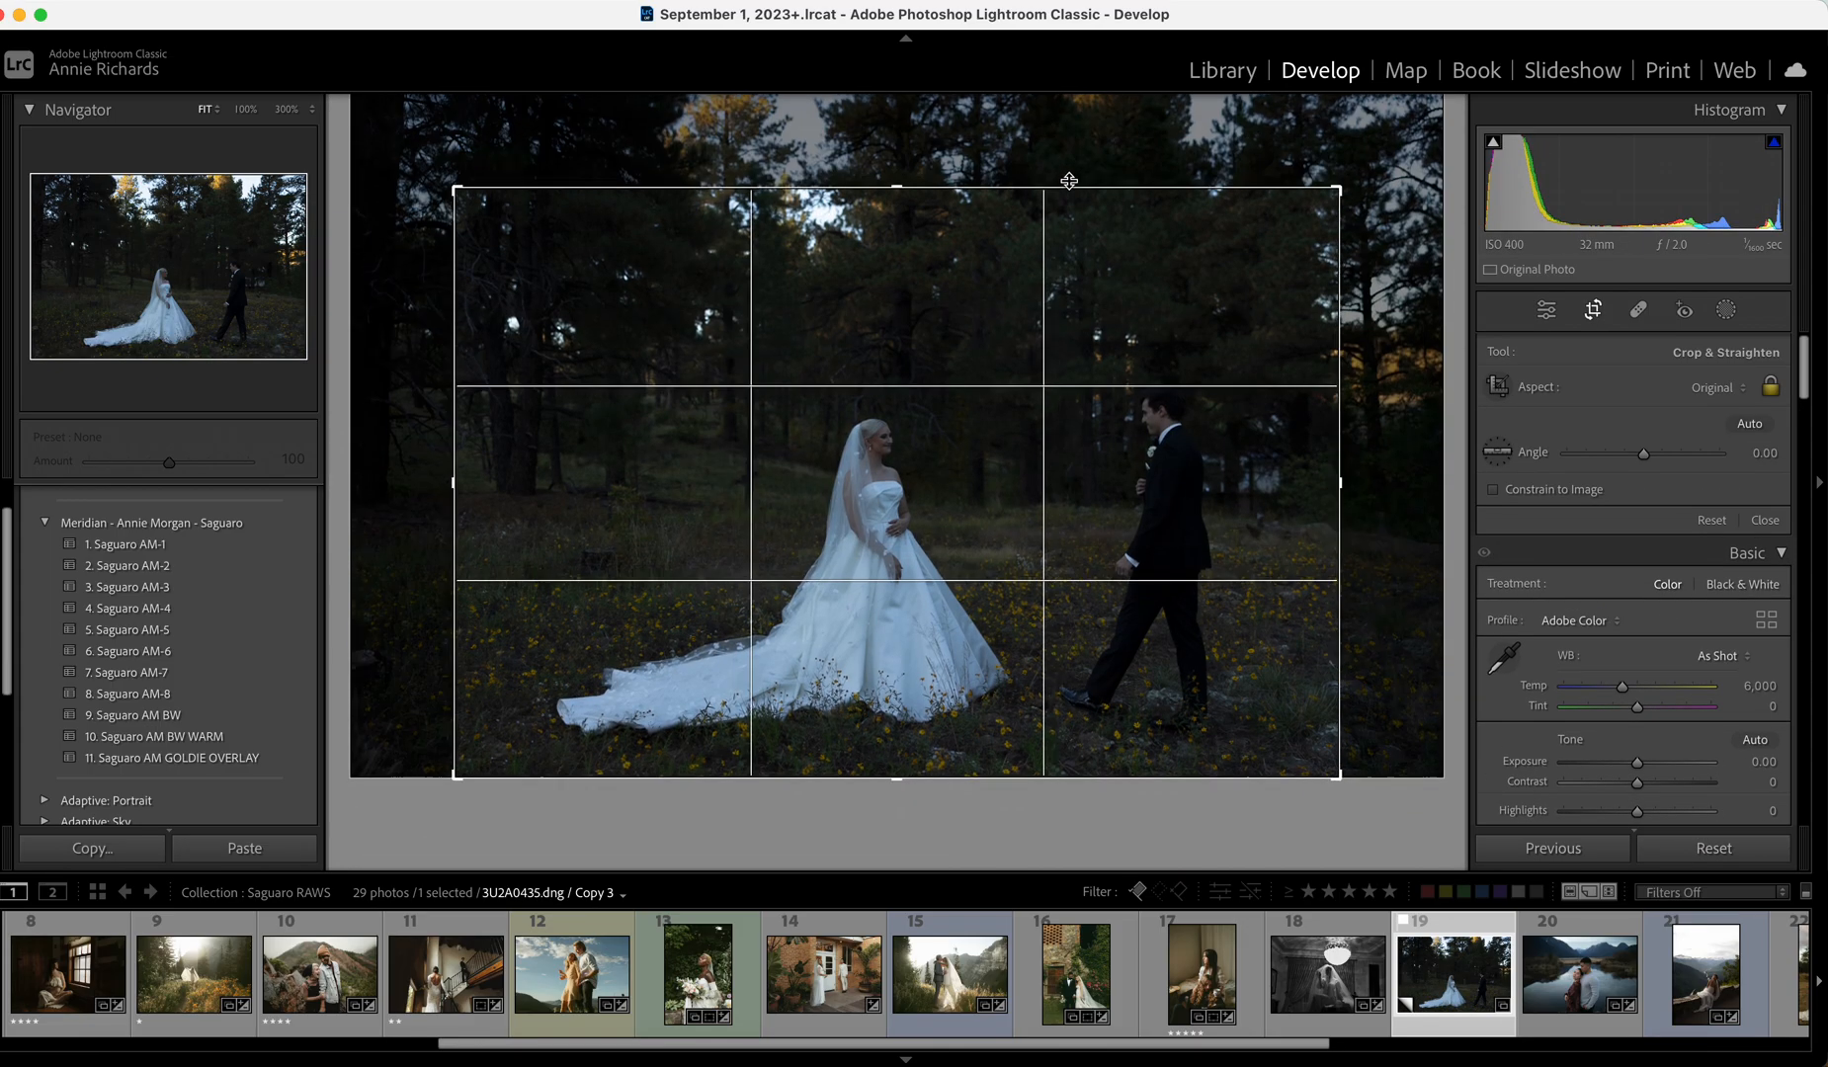
click(1766, 523)
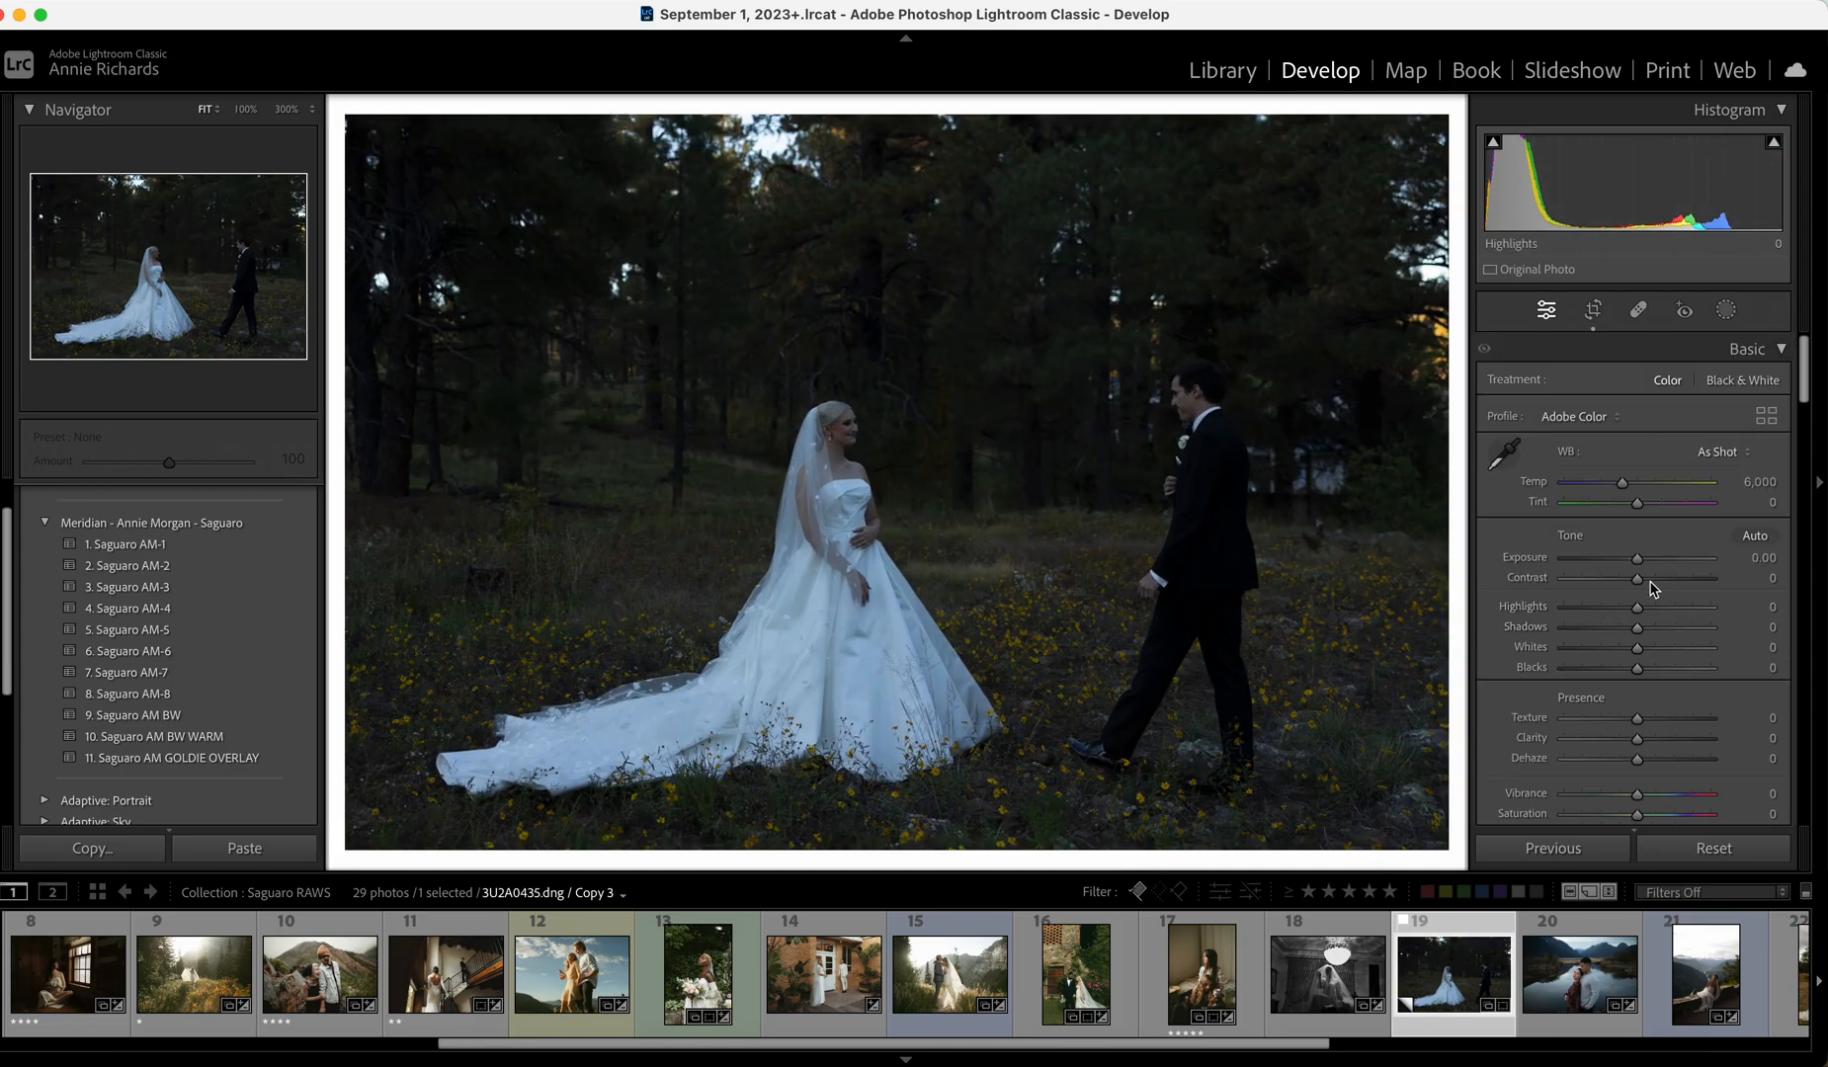
click(1650, 559)
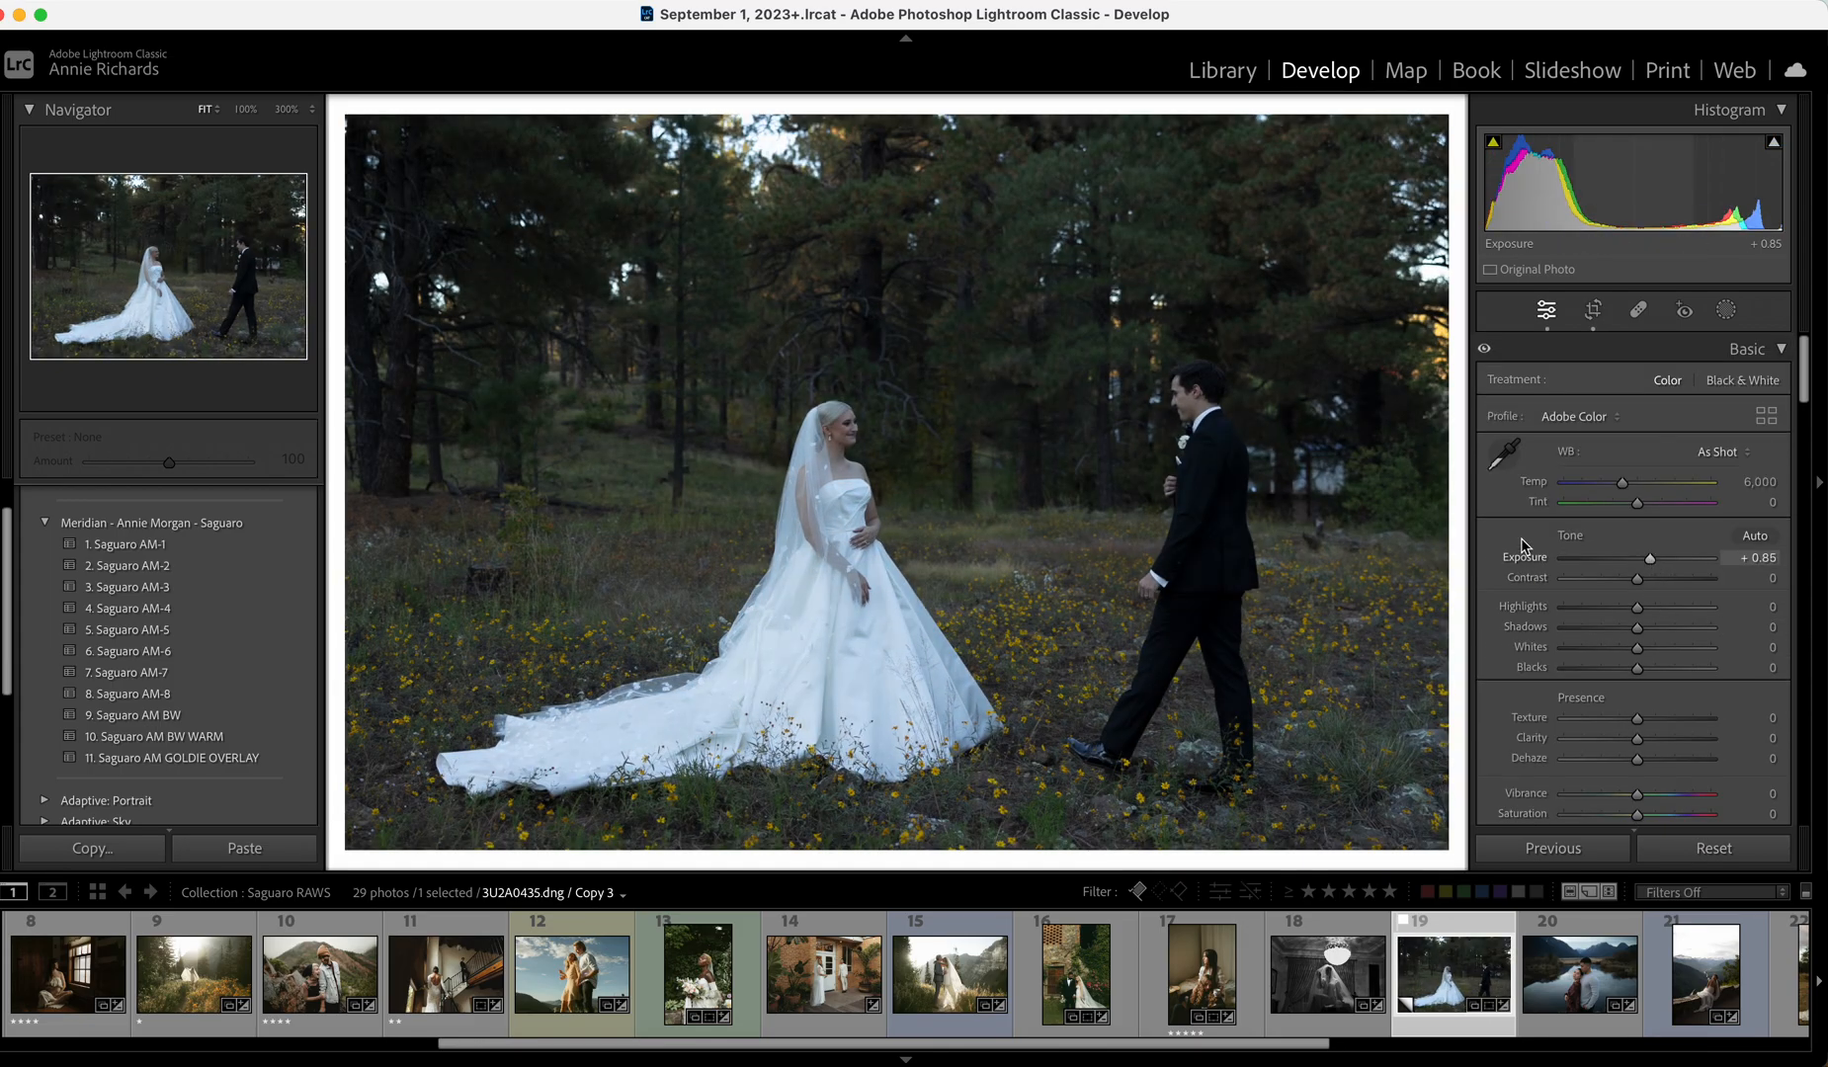
Apply the 2. Saguaro AM-2 preset and push Exposure from +0.85 to +1.10.
click(265, 569)
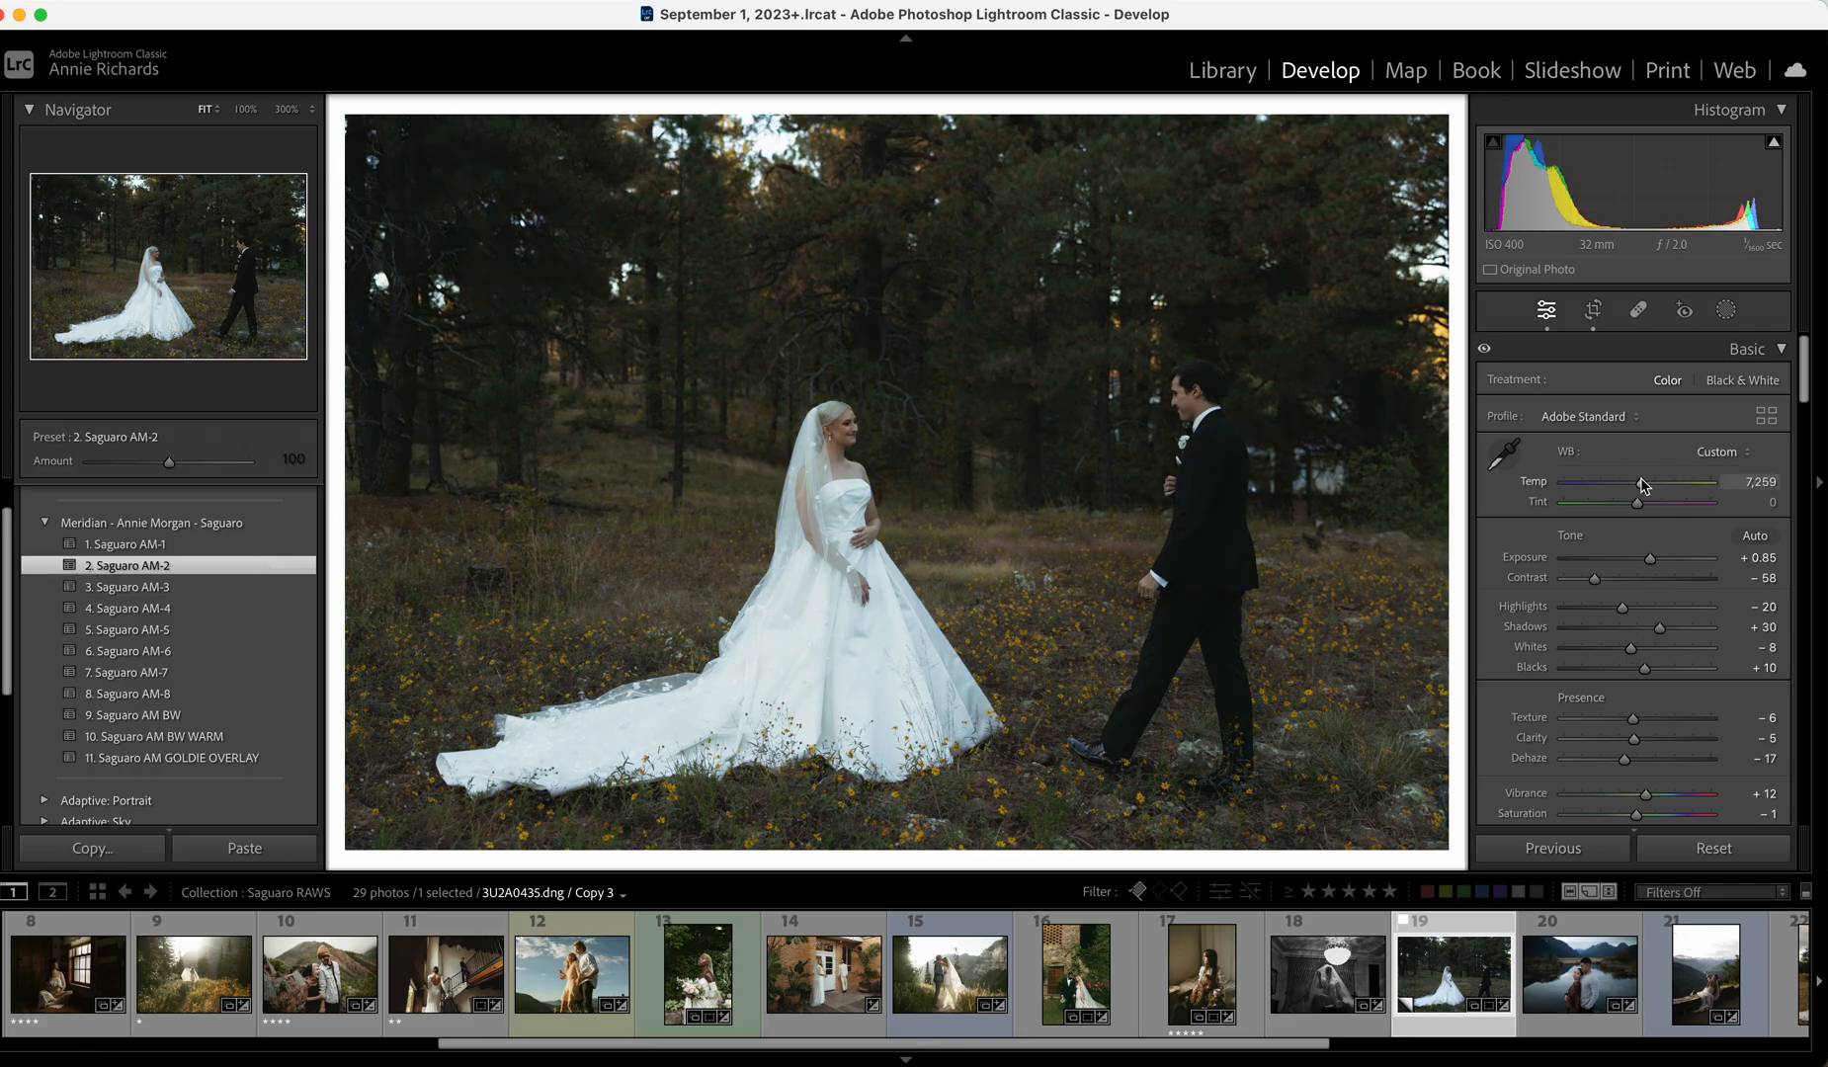
drag(1647, 562, 1653, 560)
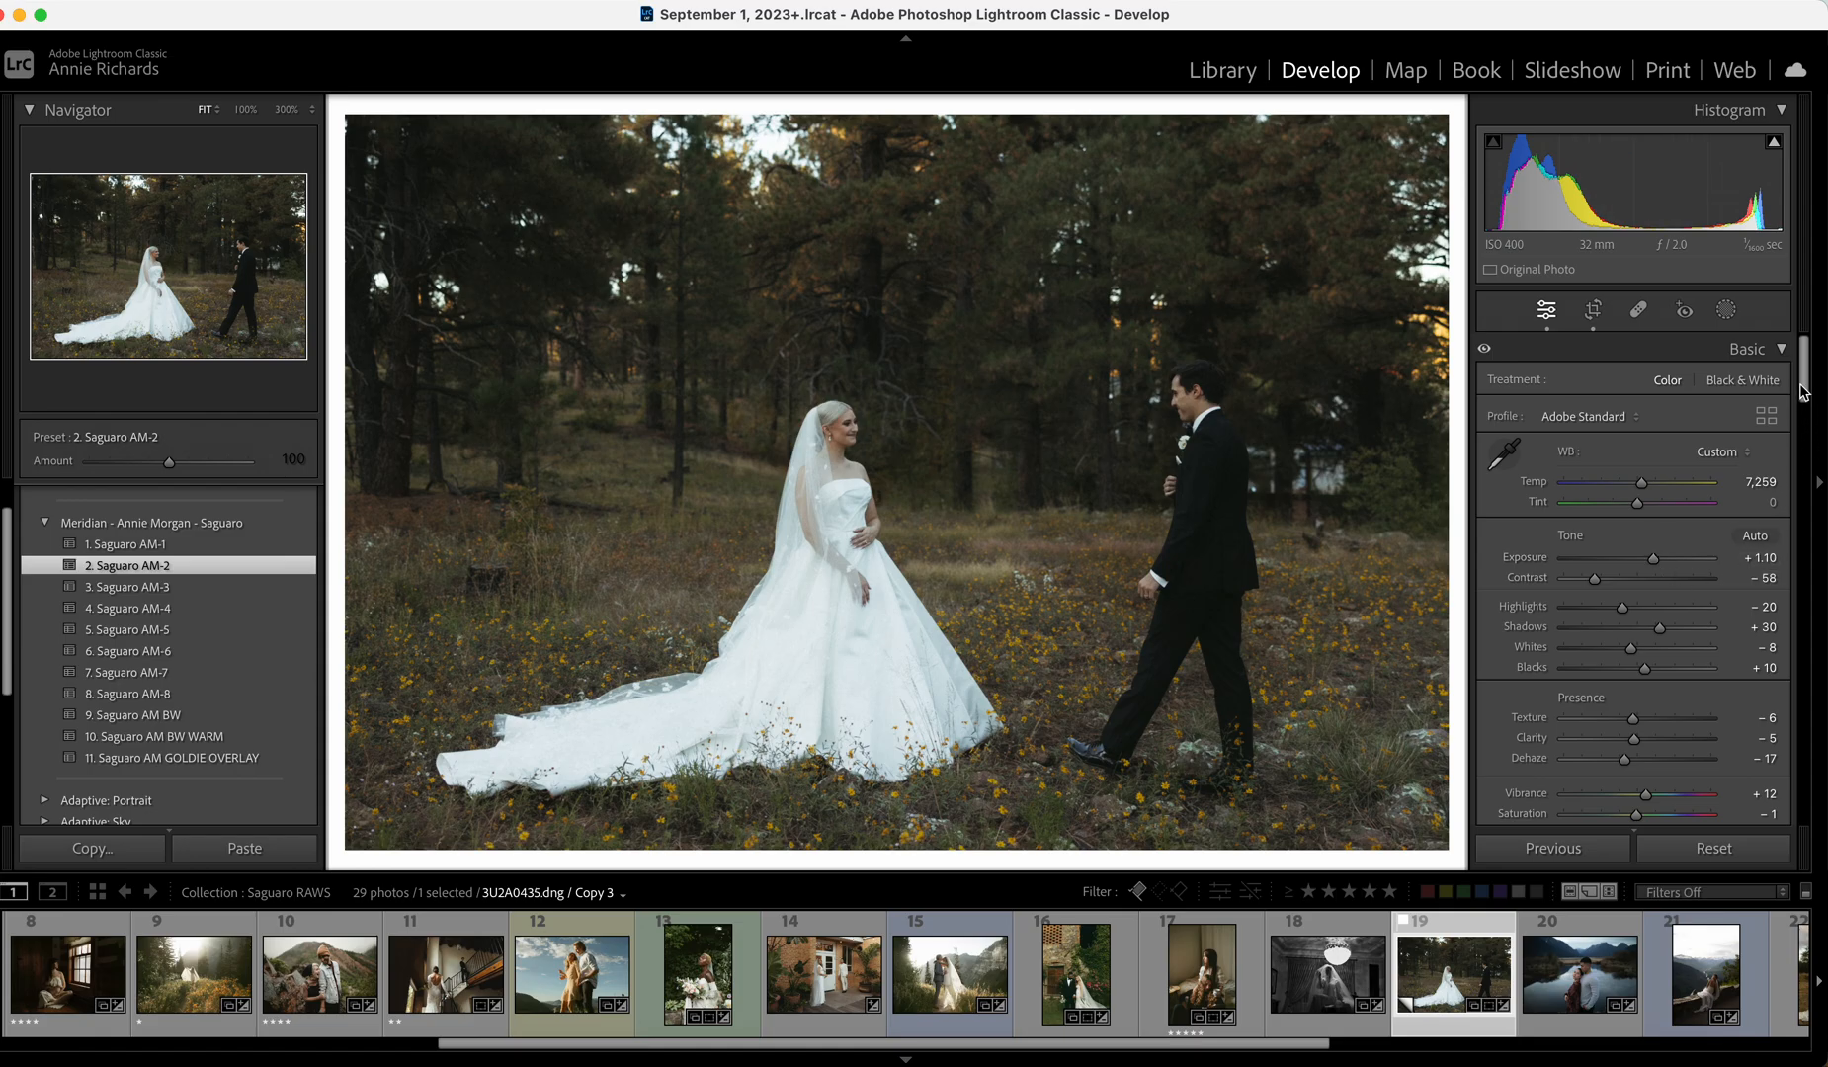
drag(1802, 391, 1814, 781)
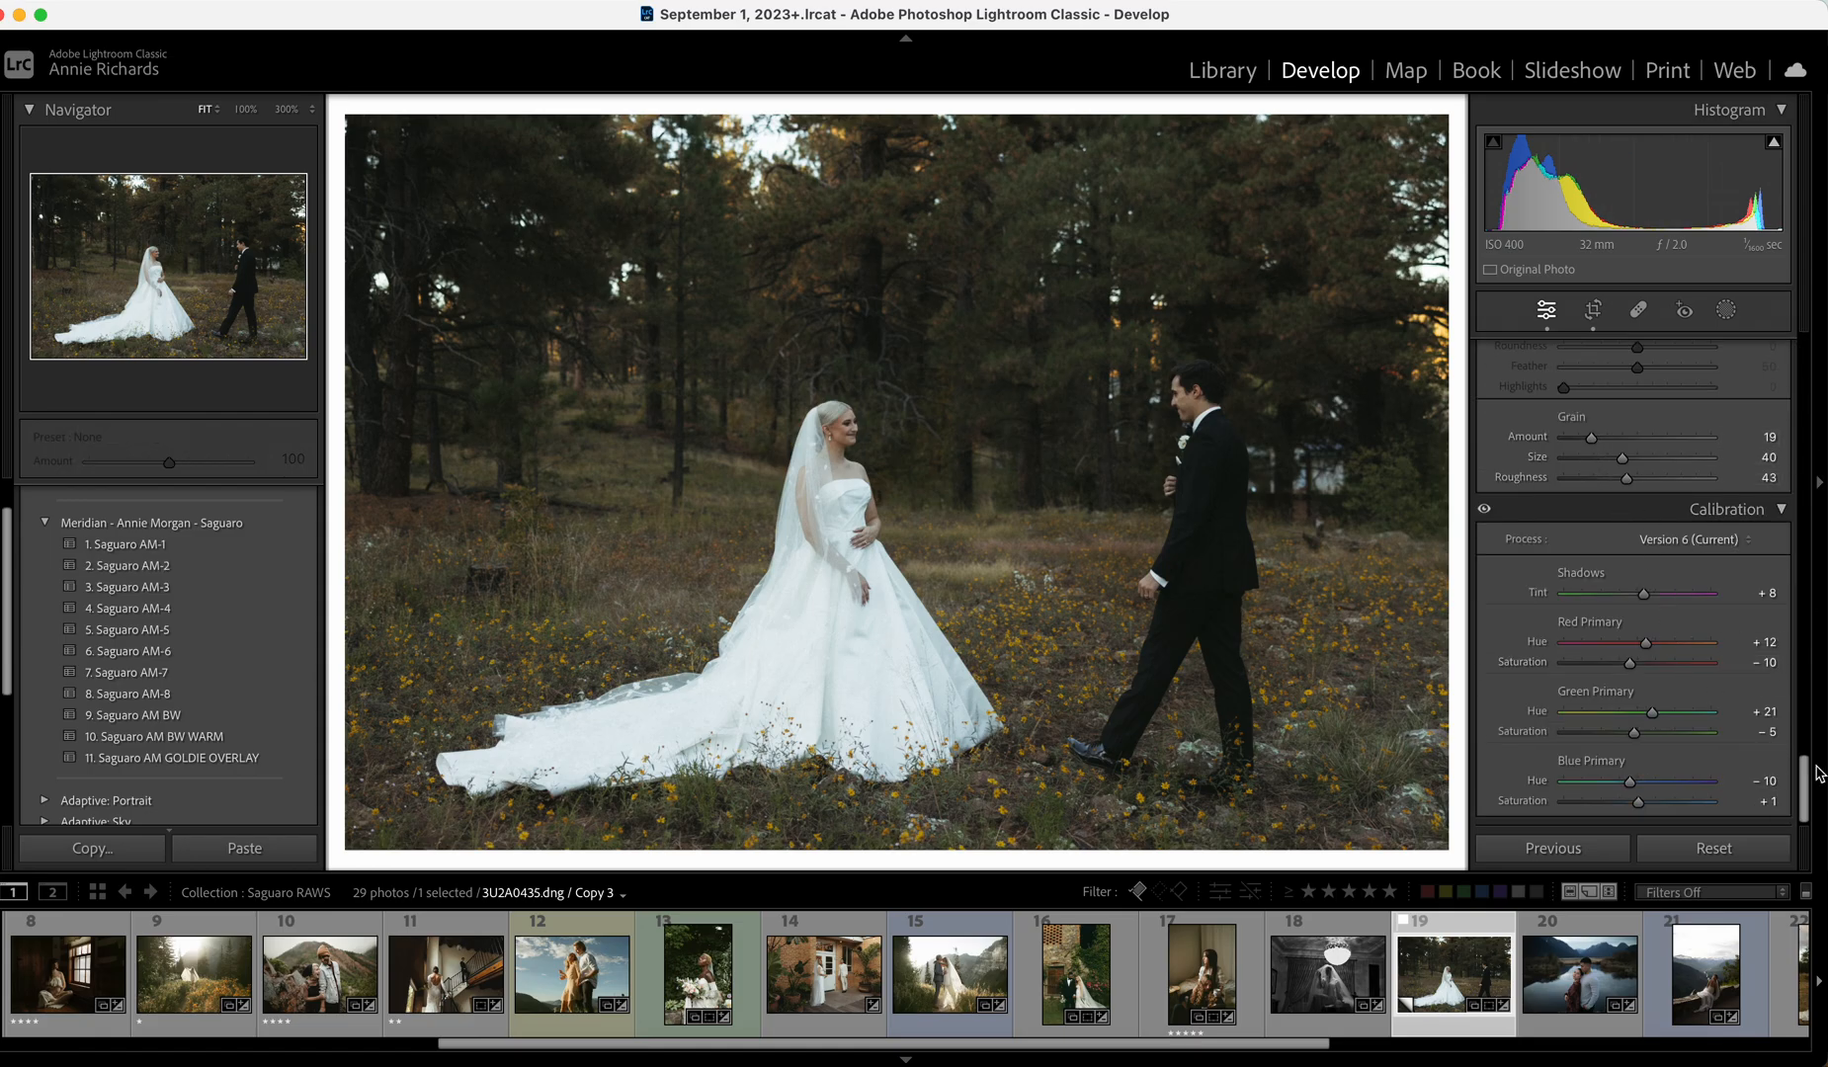
scroll(1788, 790, up, 15)
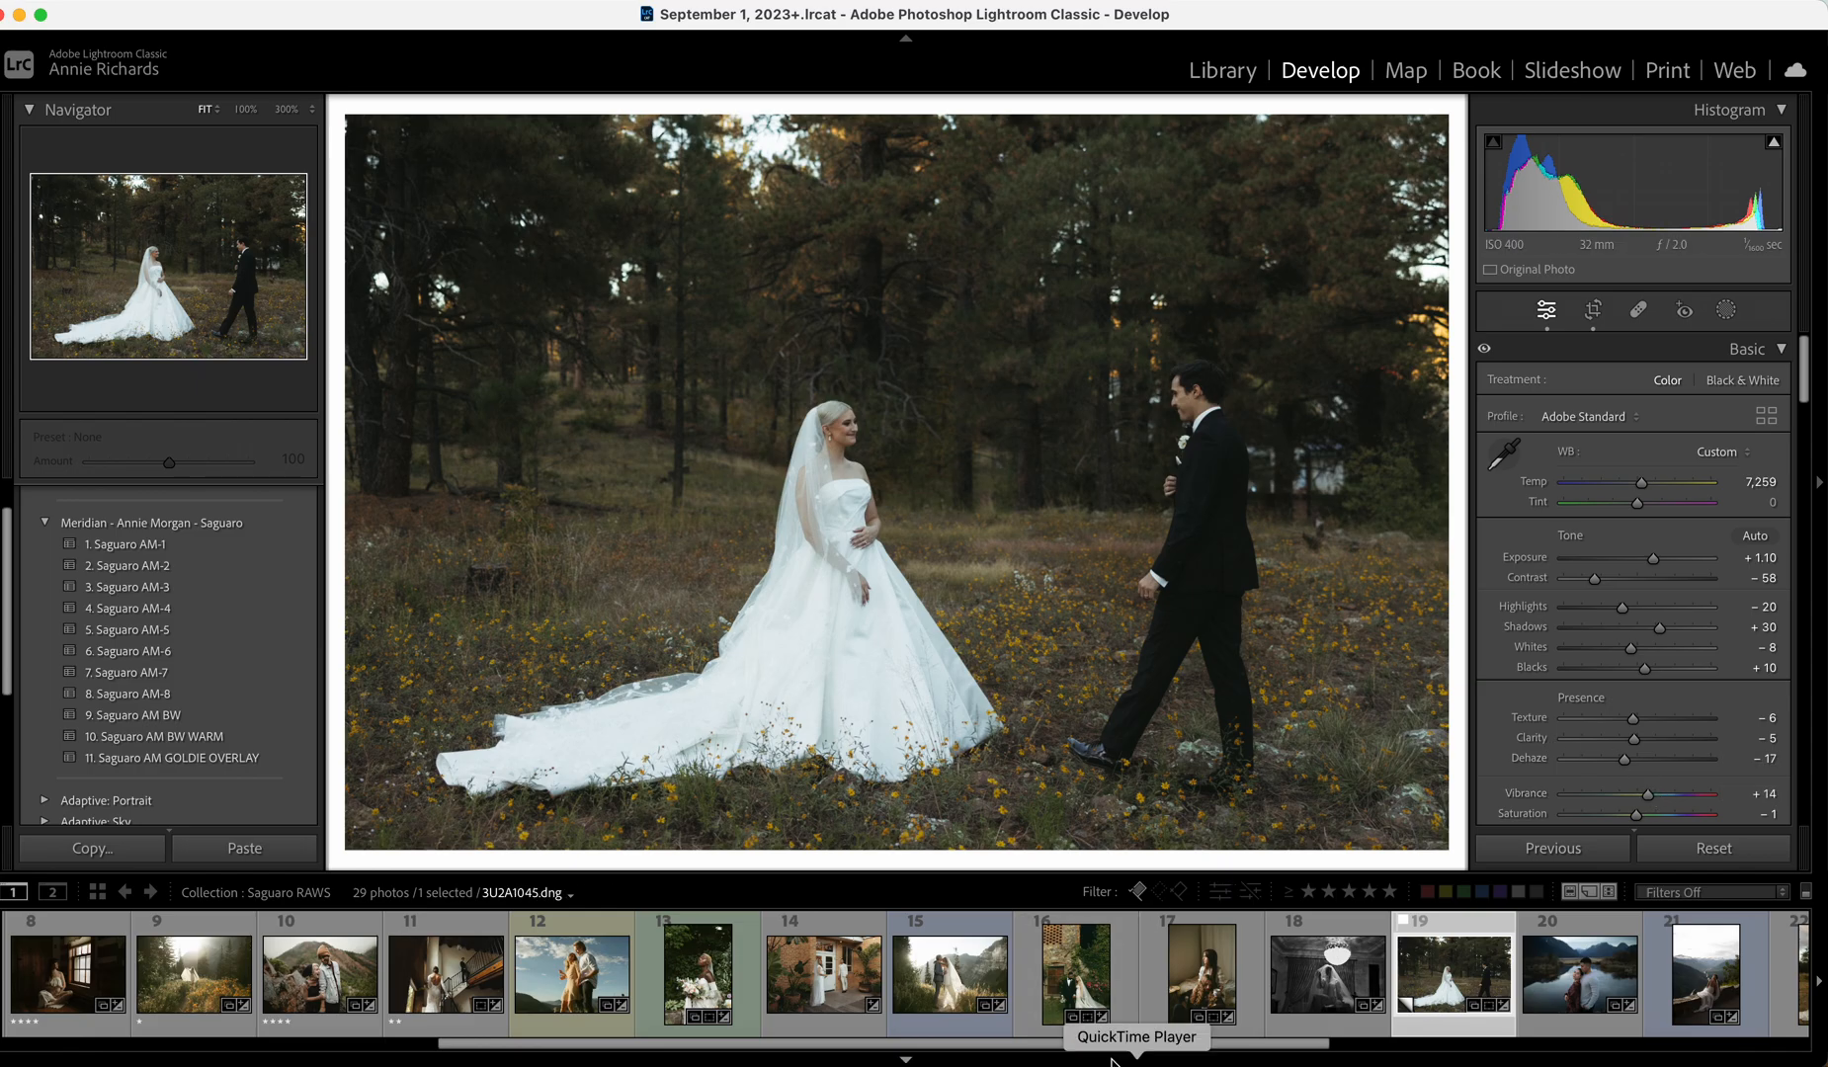
scroll(1221, 1038, right, 3)
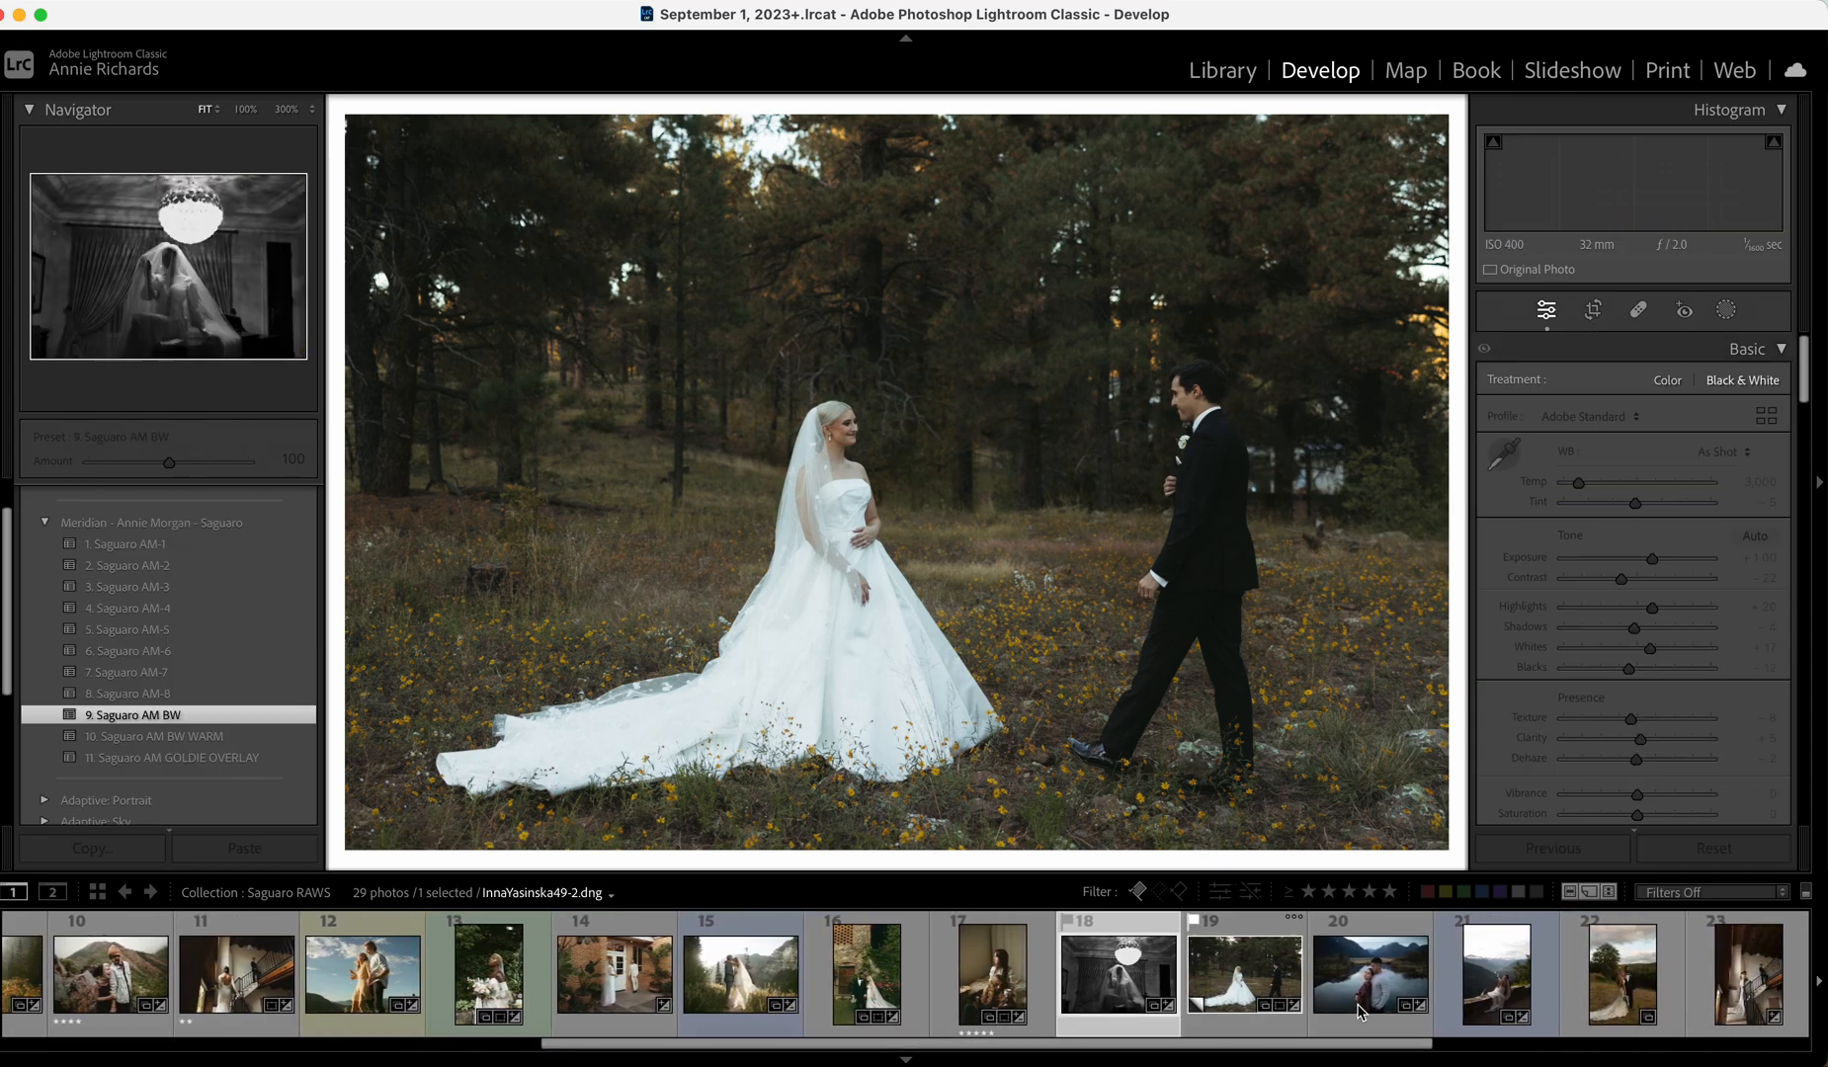
On the lakeside couple photo, set Exposure to +0.80 and straighten it by a 1.21° crop angle.
click(1371, 973)
drag(1647, 559, 1654, 558)
click(1593, 310)
drag(1644, 454, 1647, 456)
click(1764, 522)
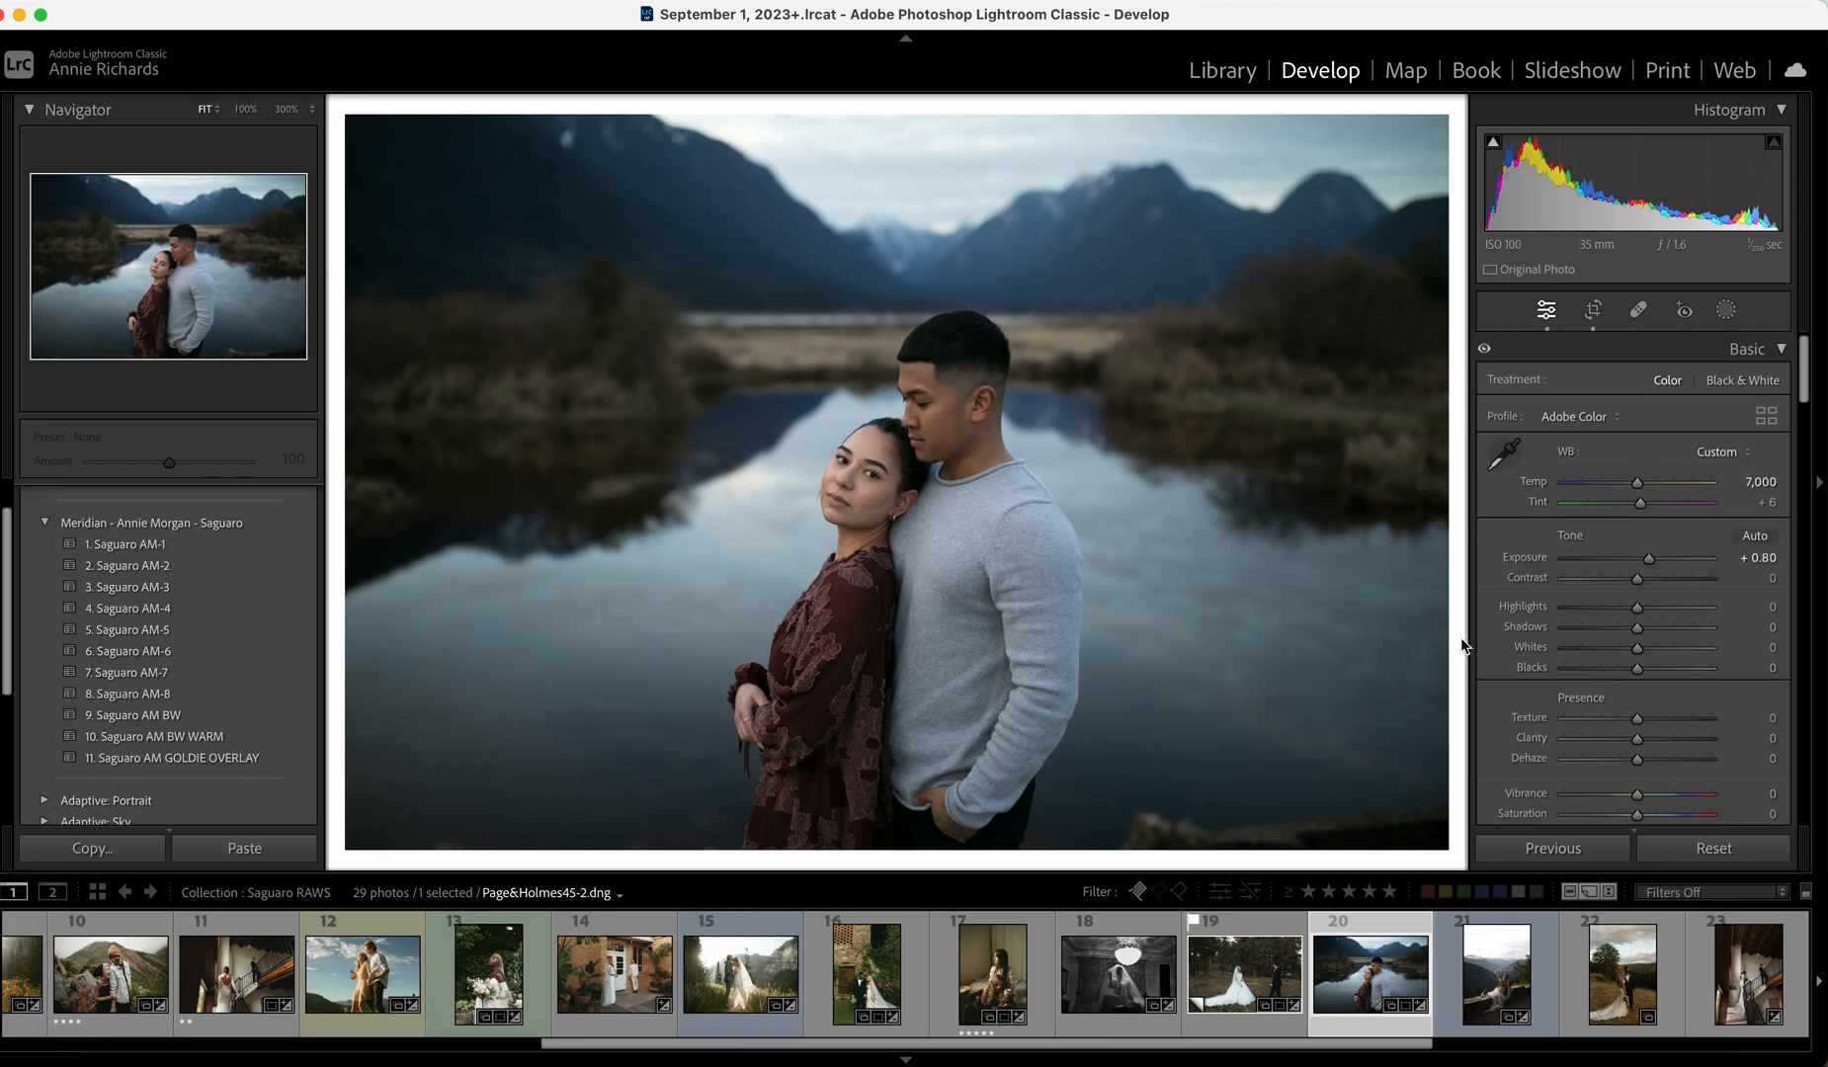
Apply Saguaro AM-2 with Temp 7,602 and Whites −43, then move to the stone-wall bride photo.
click(240, 565)
drag(1637, 482, 1650, 485)
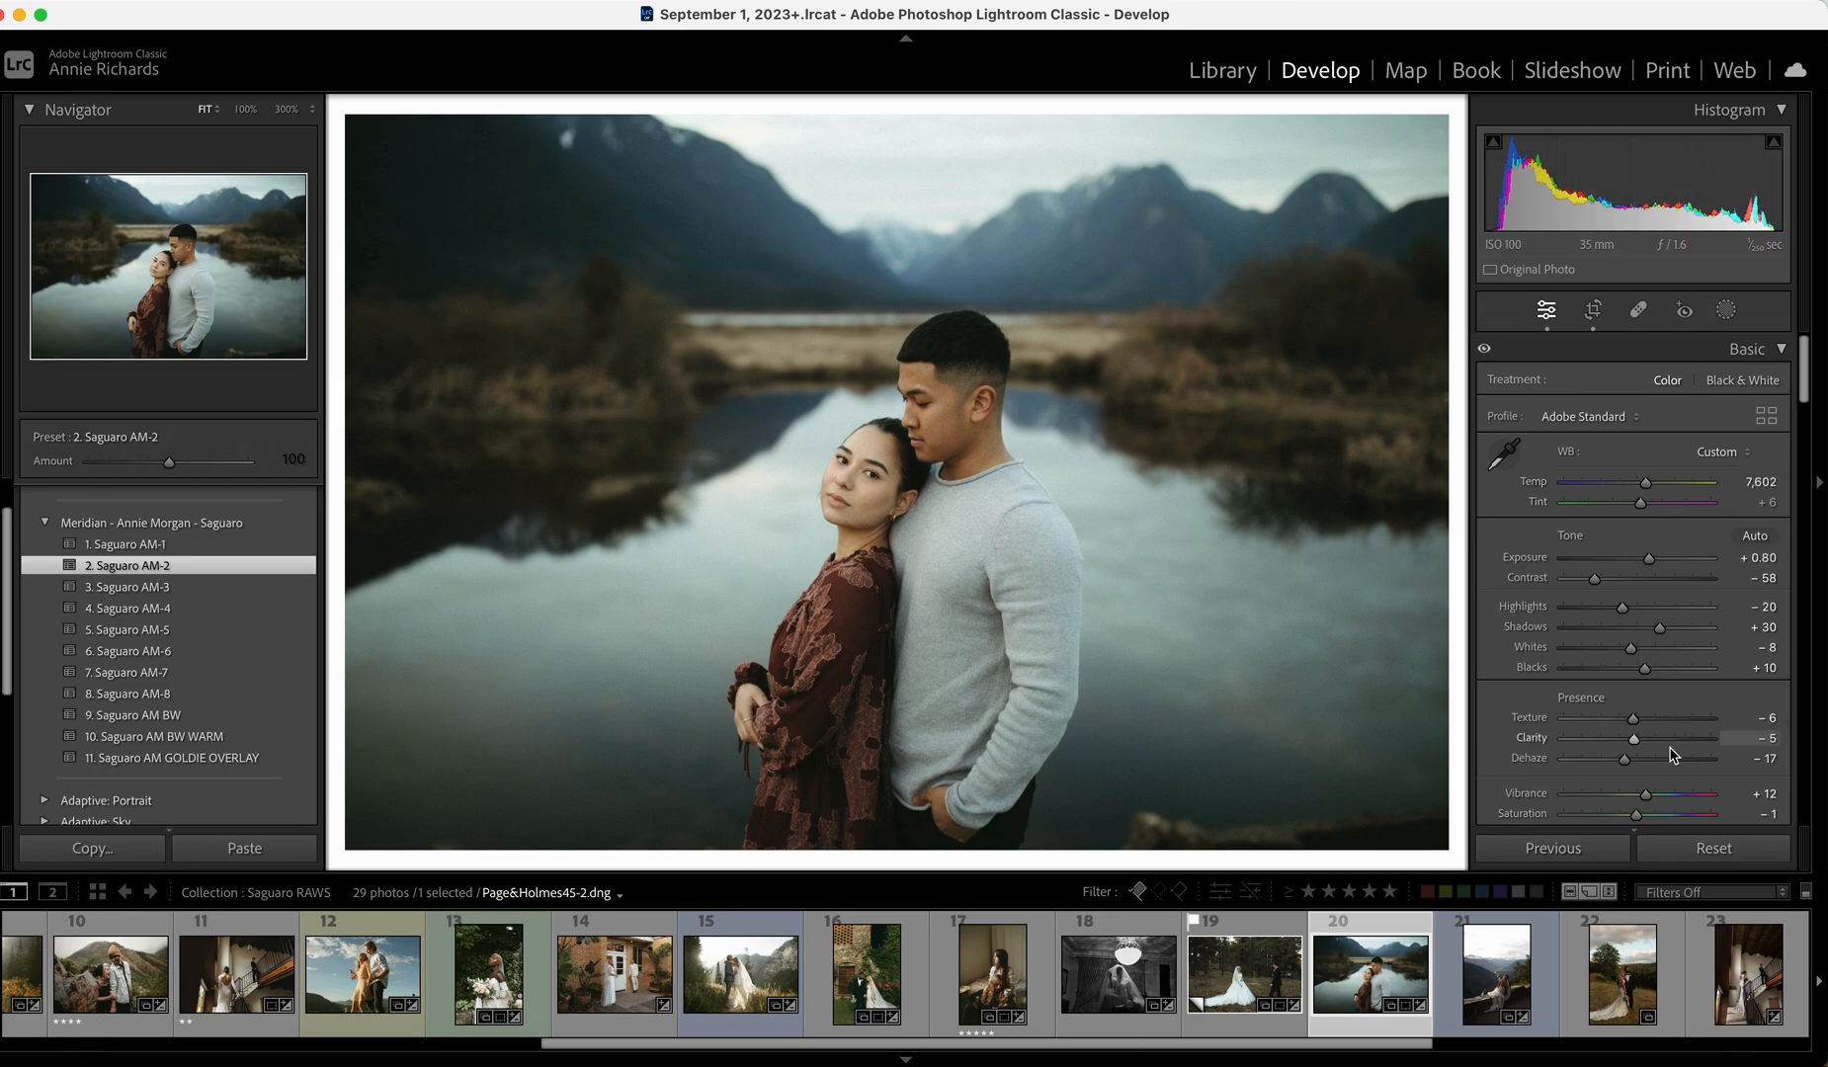
drag(1631, 650, 1616, 658)
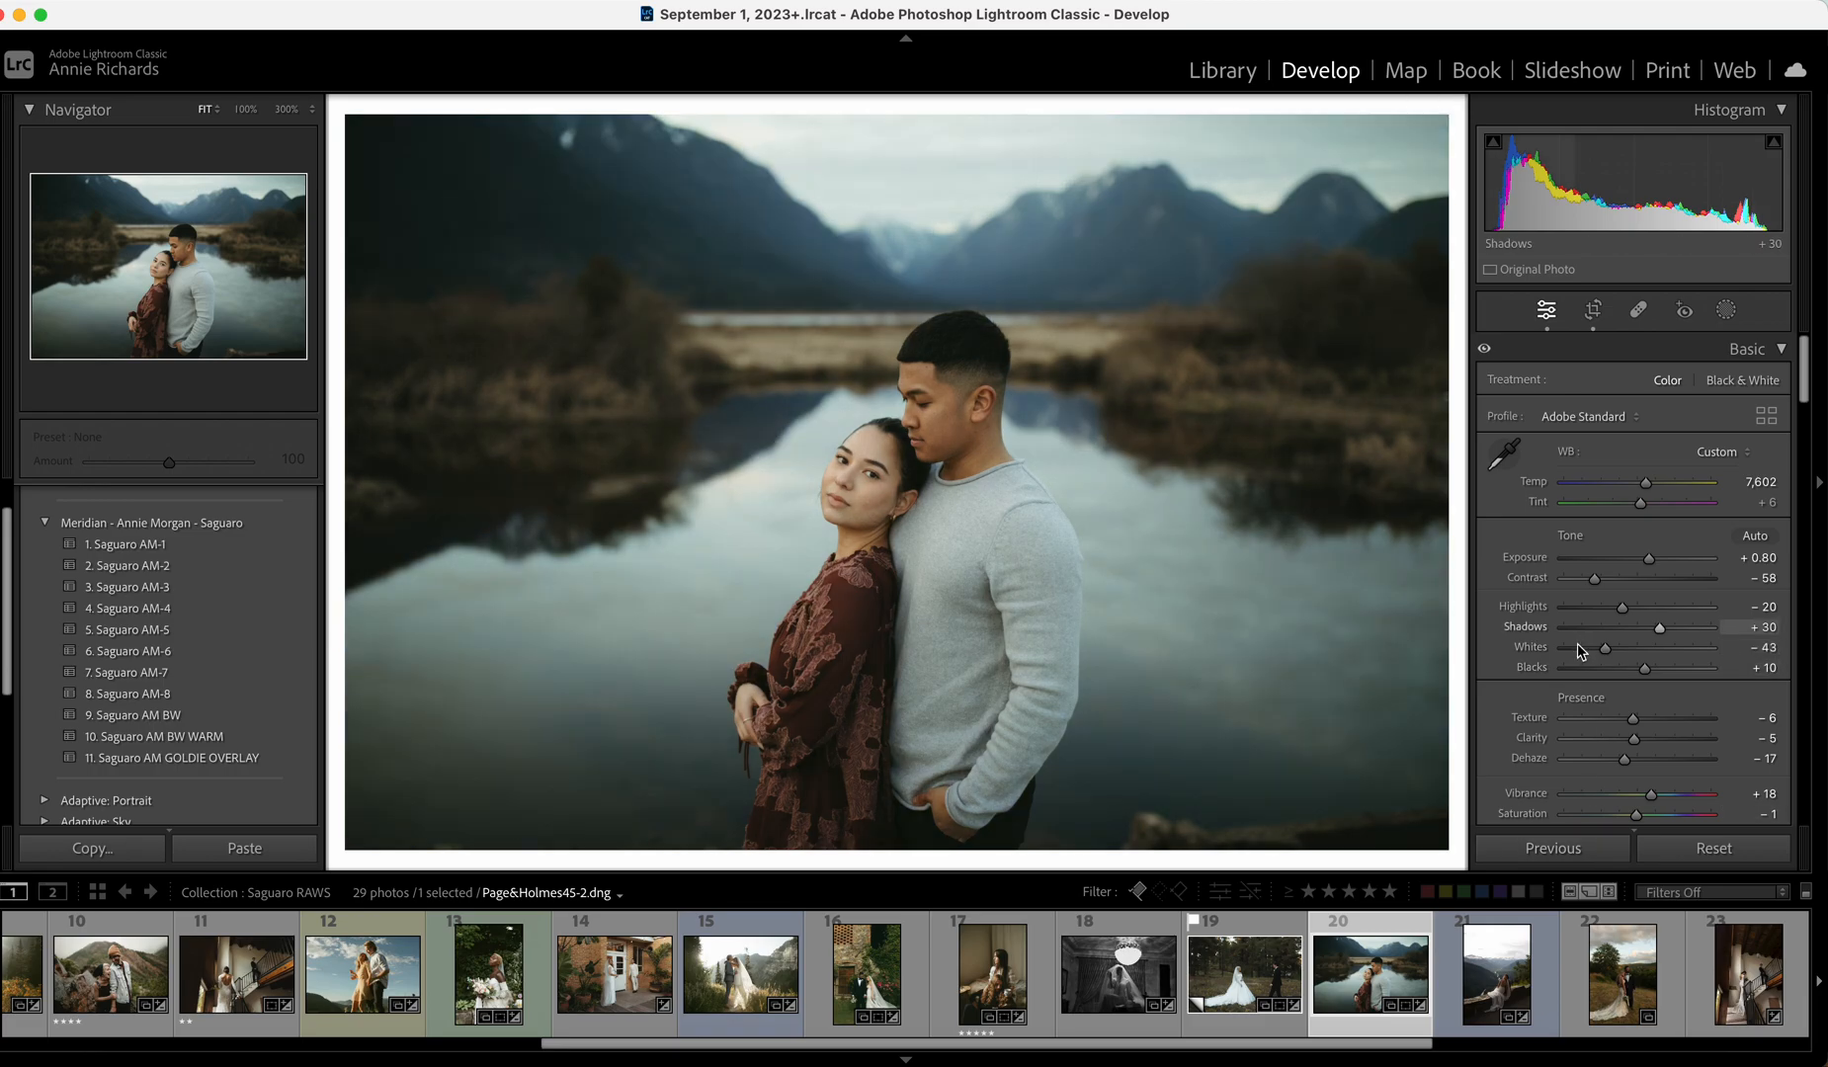
click(1522, 977)
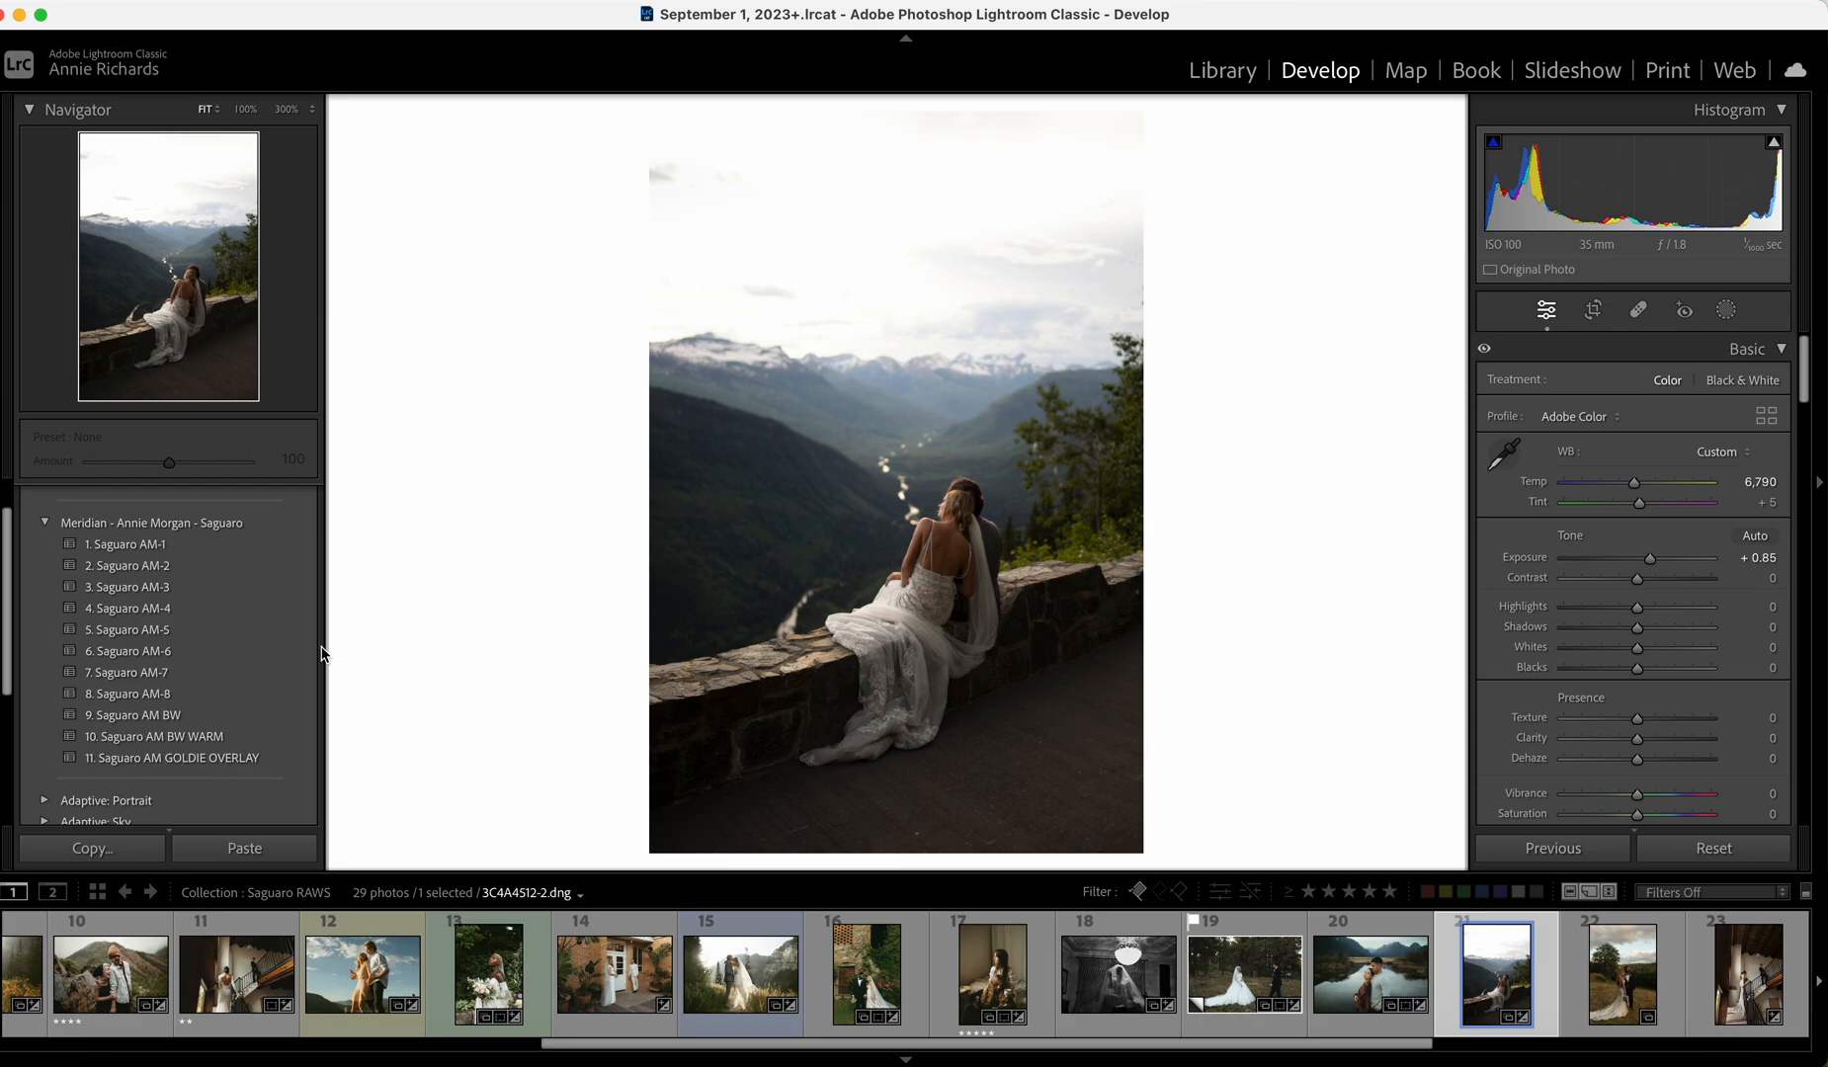
Give the stone-wall bride photo the 5. Saguaro AM-5 preset and ease Texture from −4 to −8.
click(234, 631)
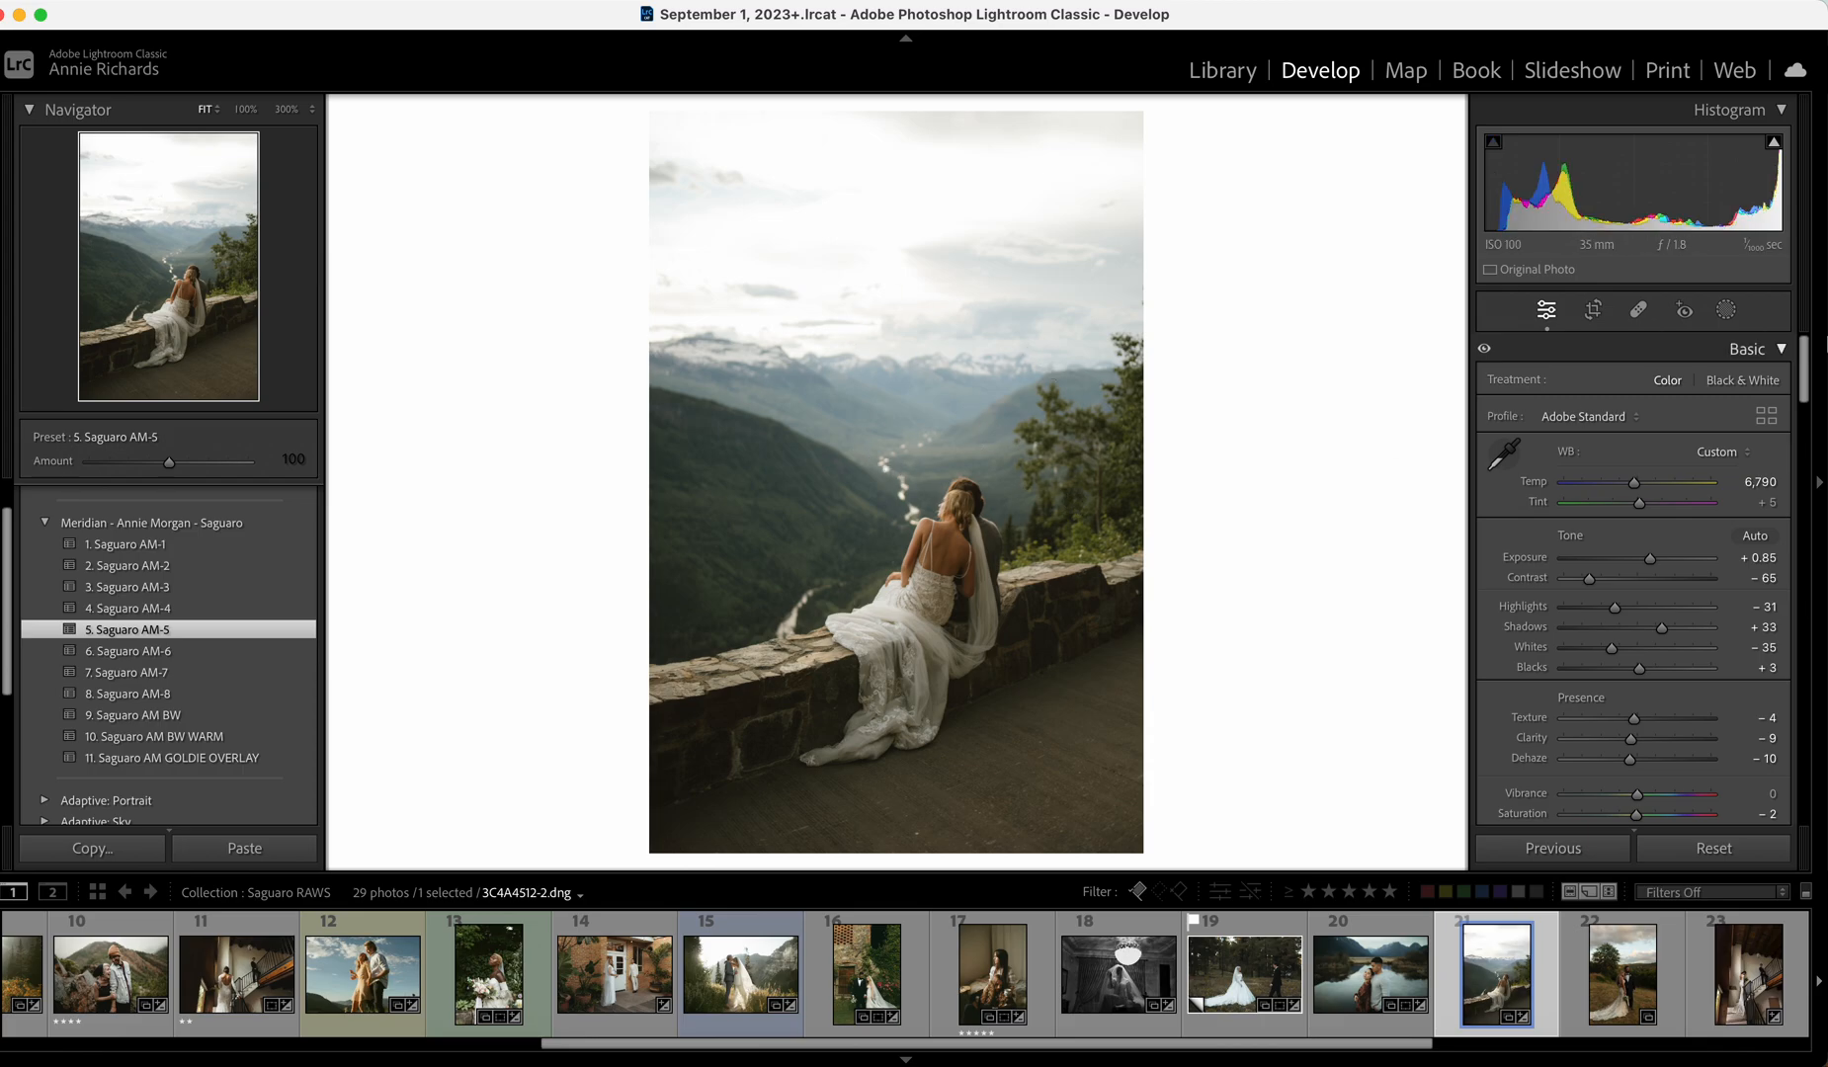
drag(1634, 718, 1631, 719)
On the grassy-field couple photo, raise Exposure to +0.30, cool Temp slightly, and set Tint to 0.
click(1633, 985)
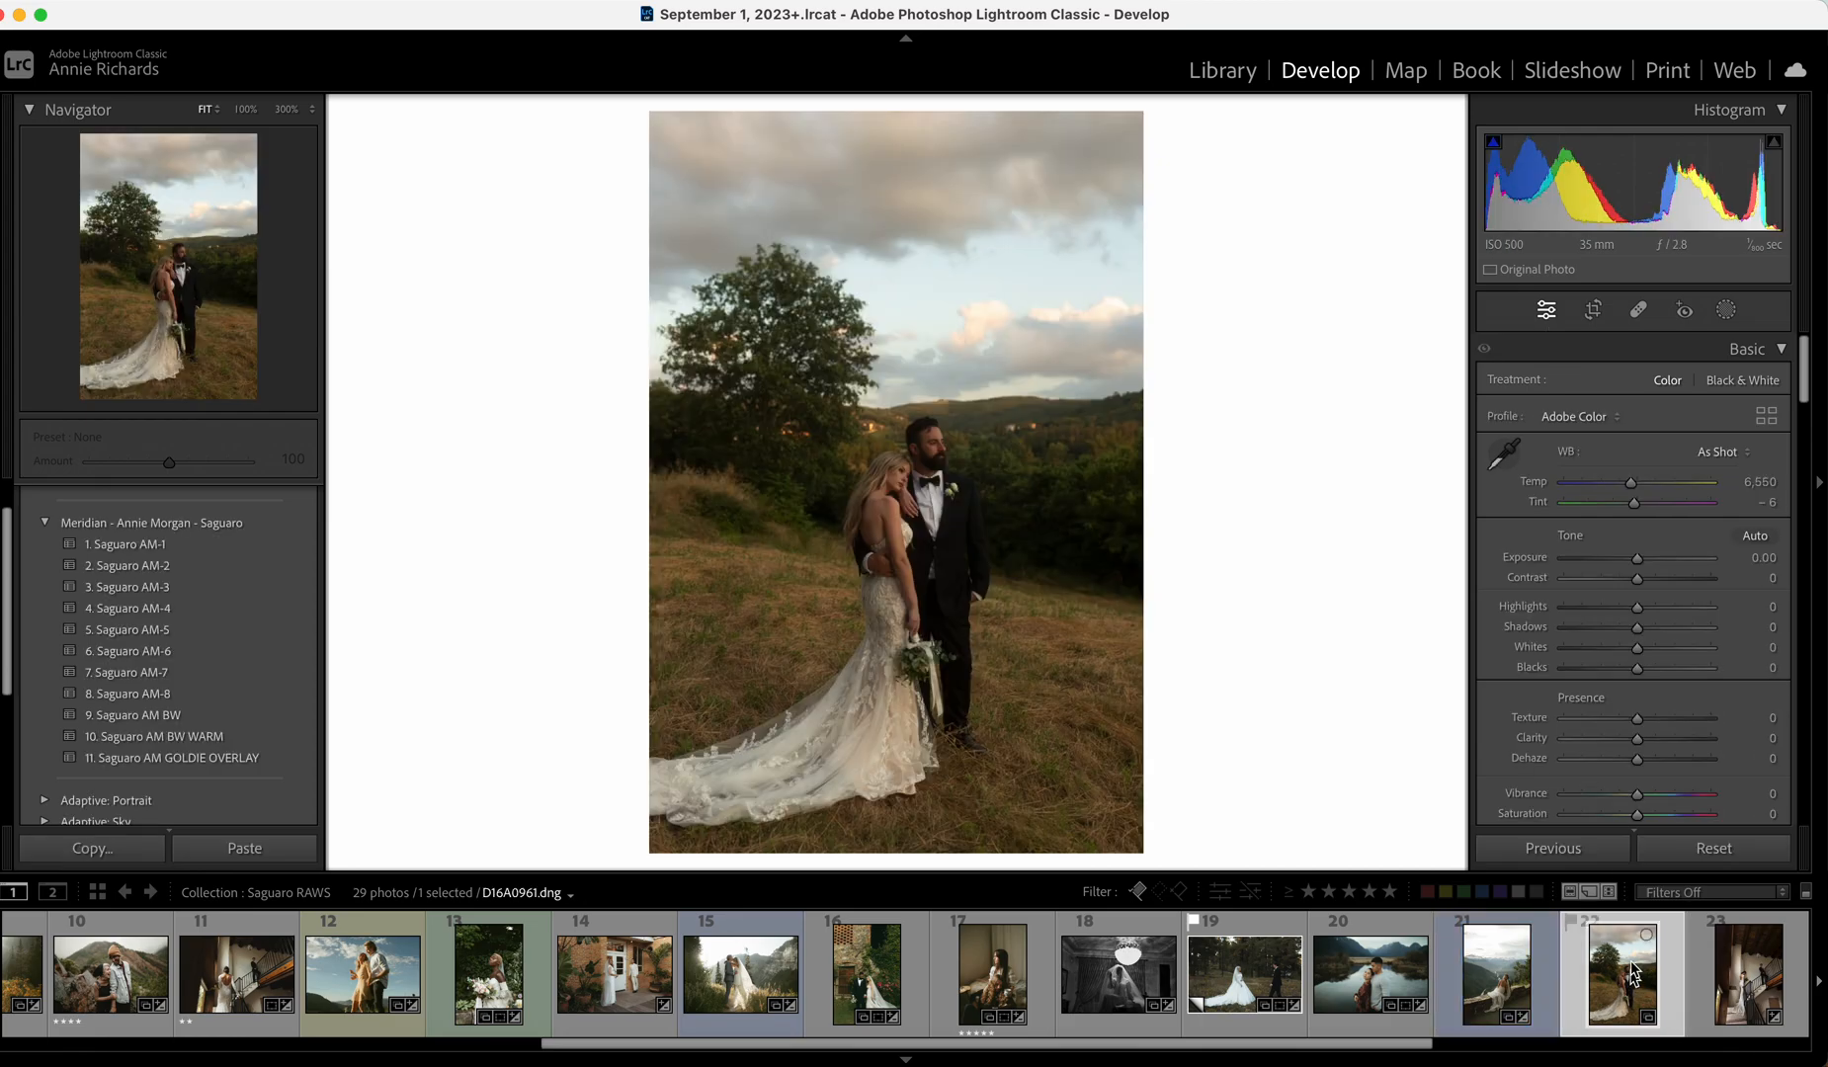
drag(1636, 559, 1639, 562)
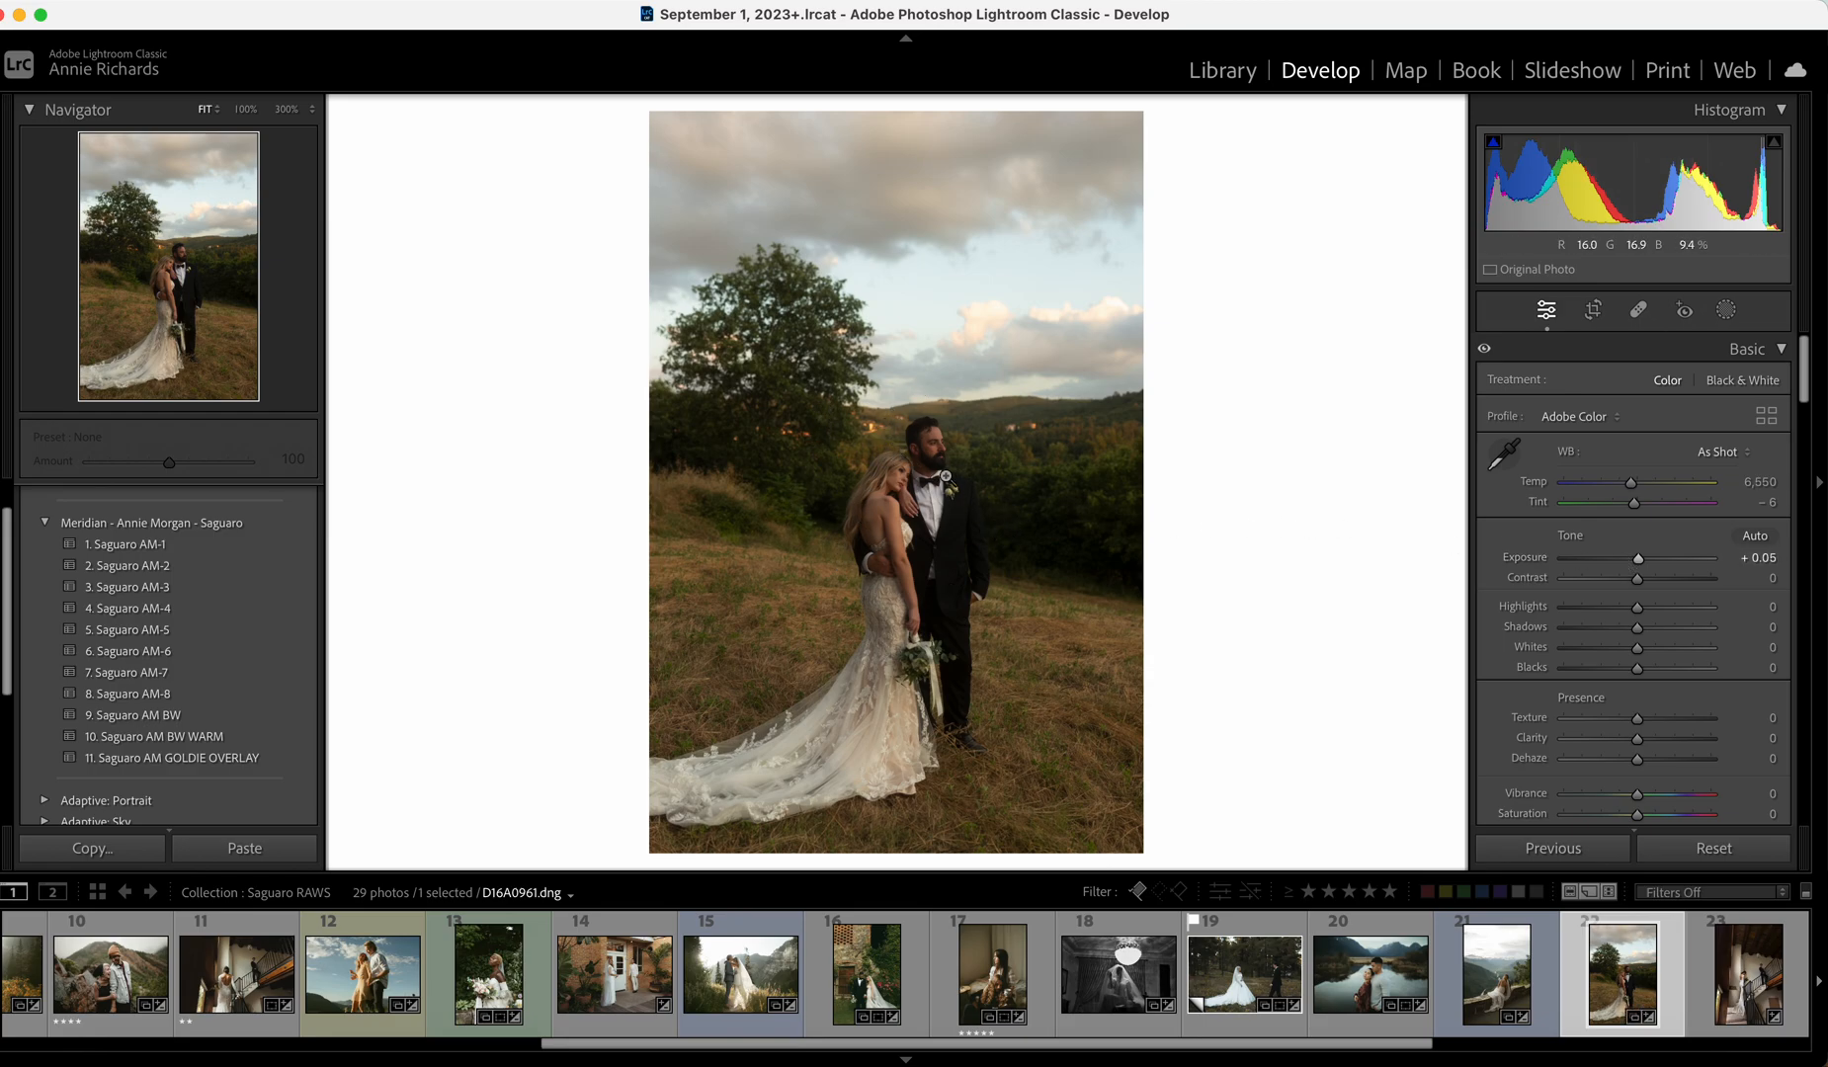
drag(1638, 559, 1645, 563)
drag(1633, 483, 1629, 491)
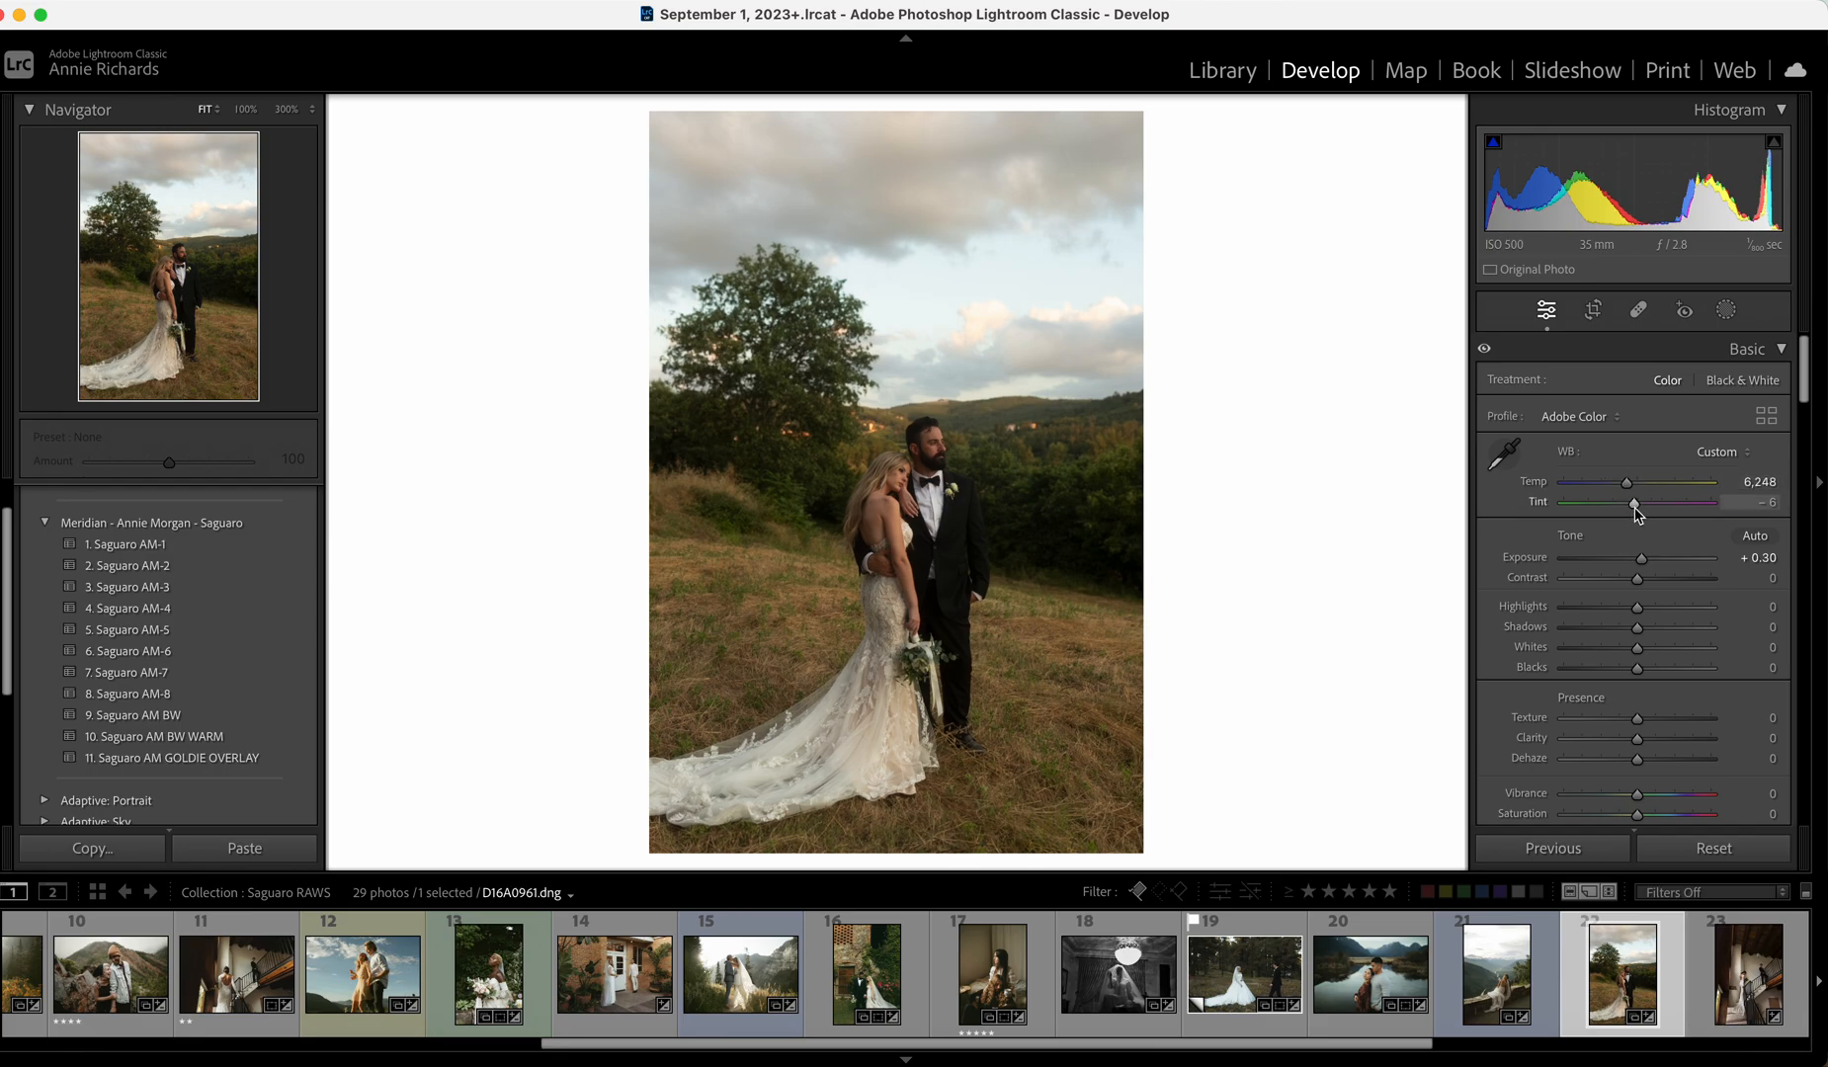
drag(1635, 505, 1639, 505)
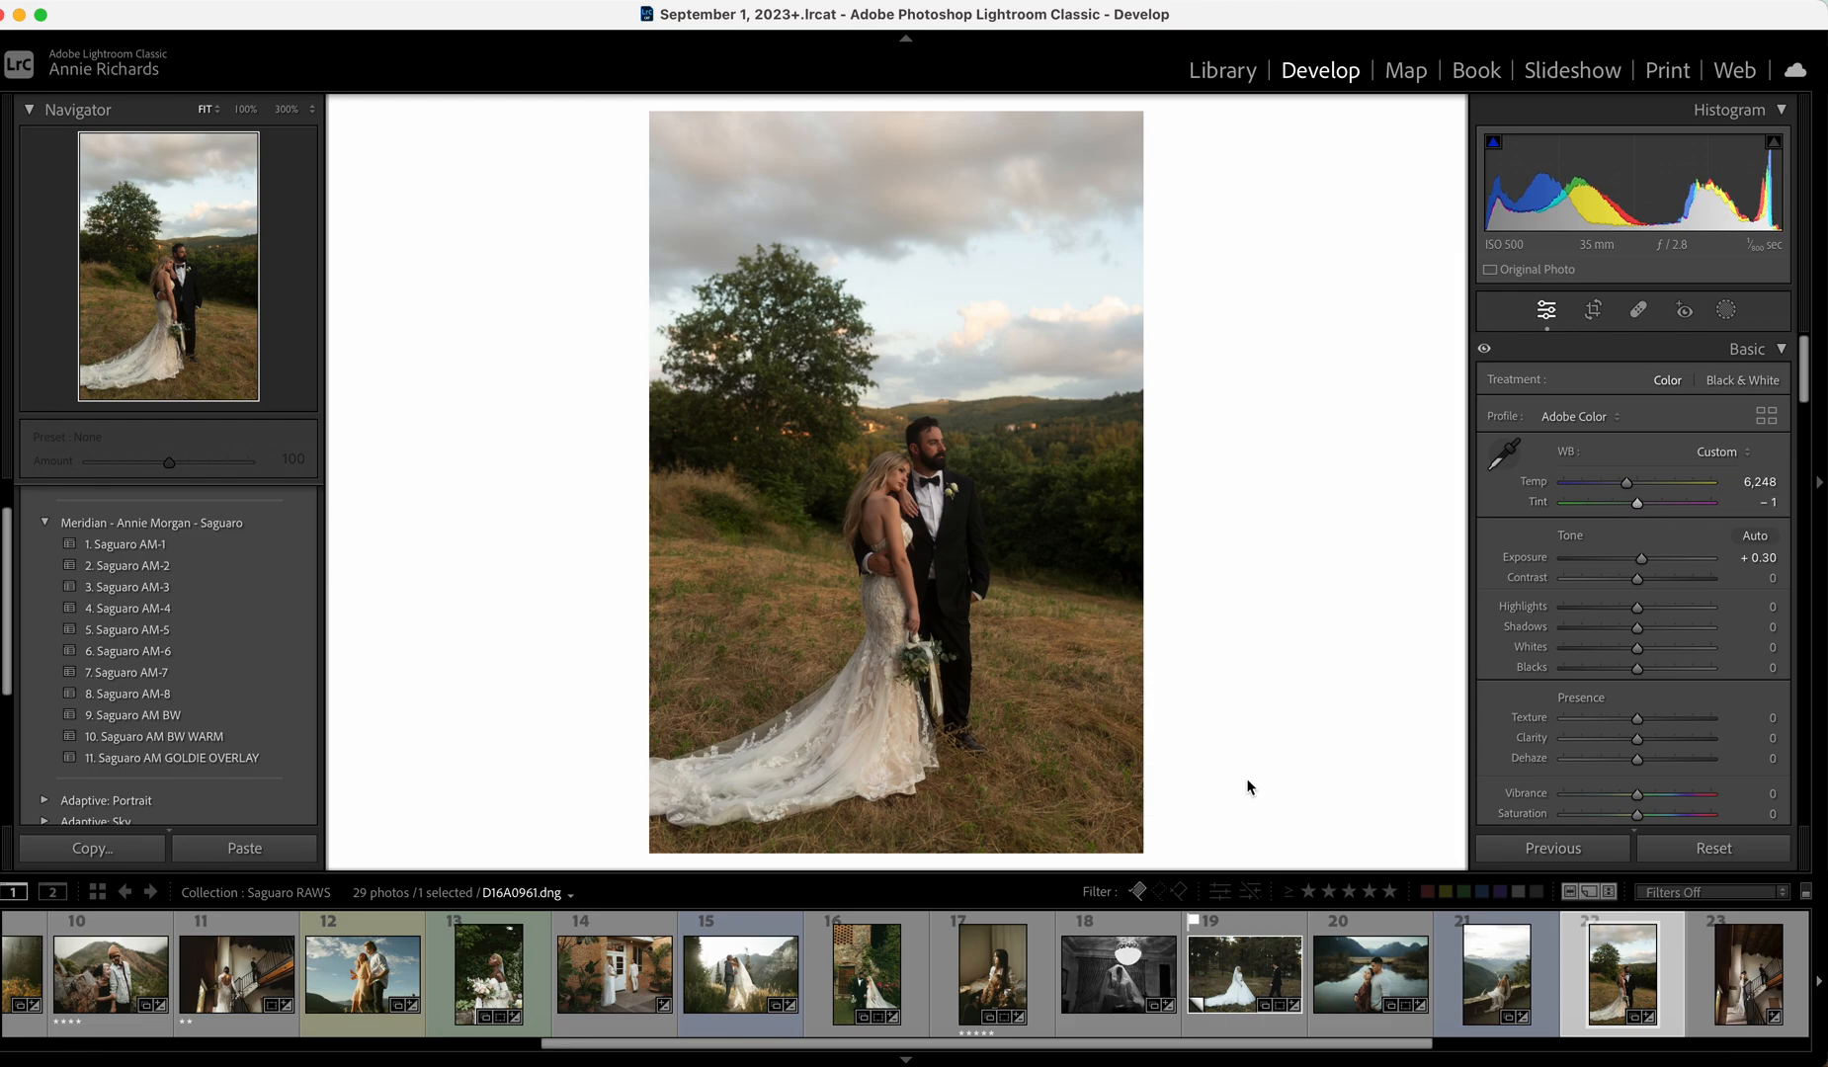
click(1765, 506)
key(Return)
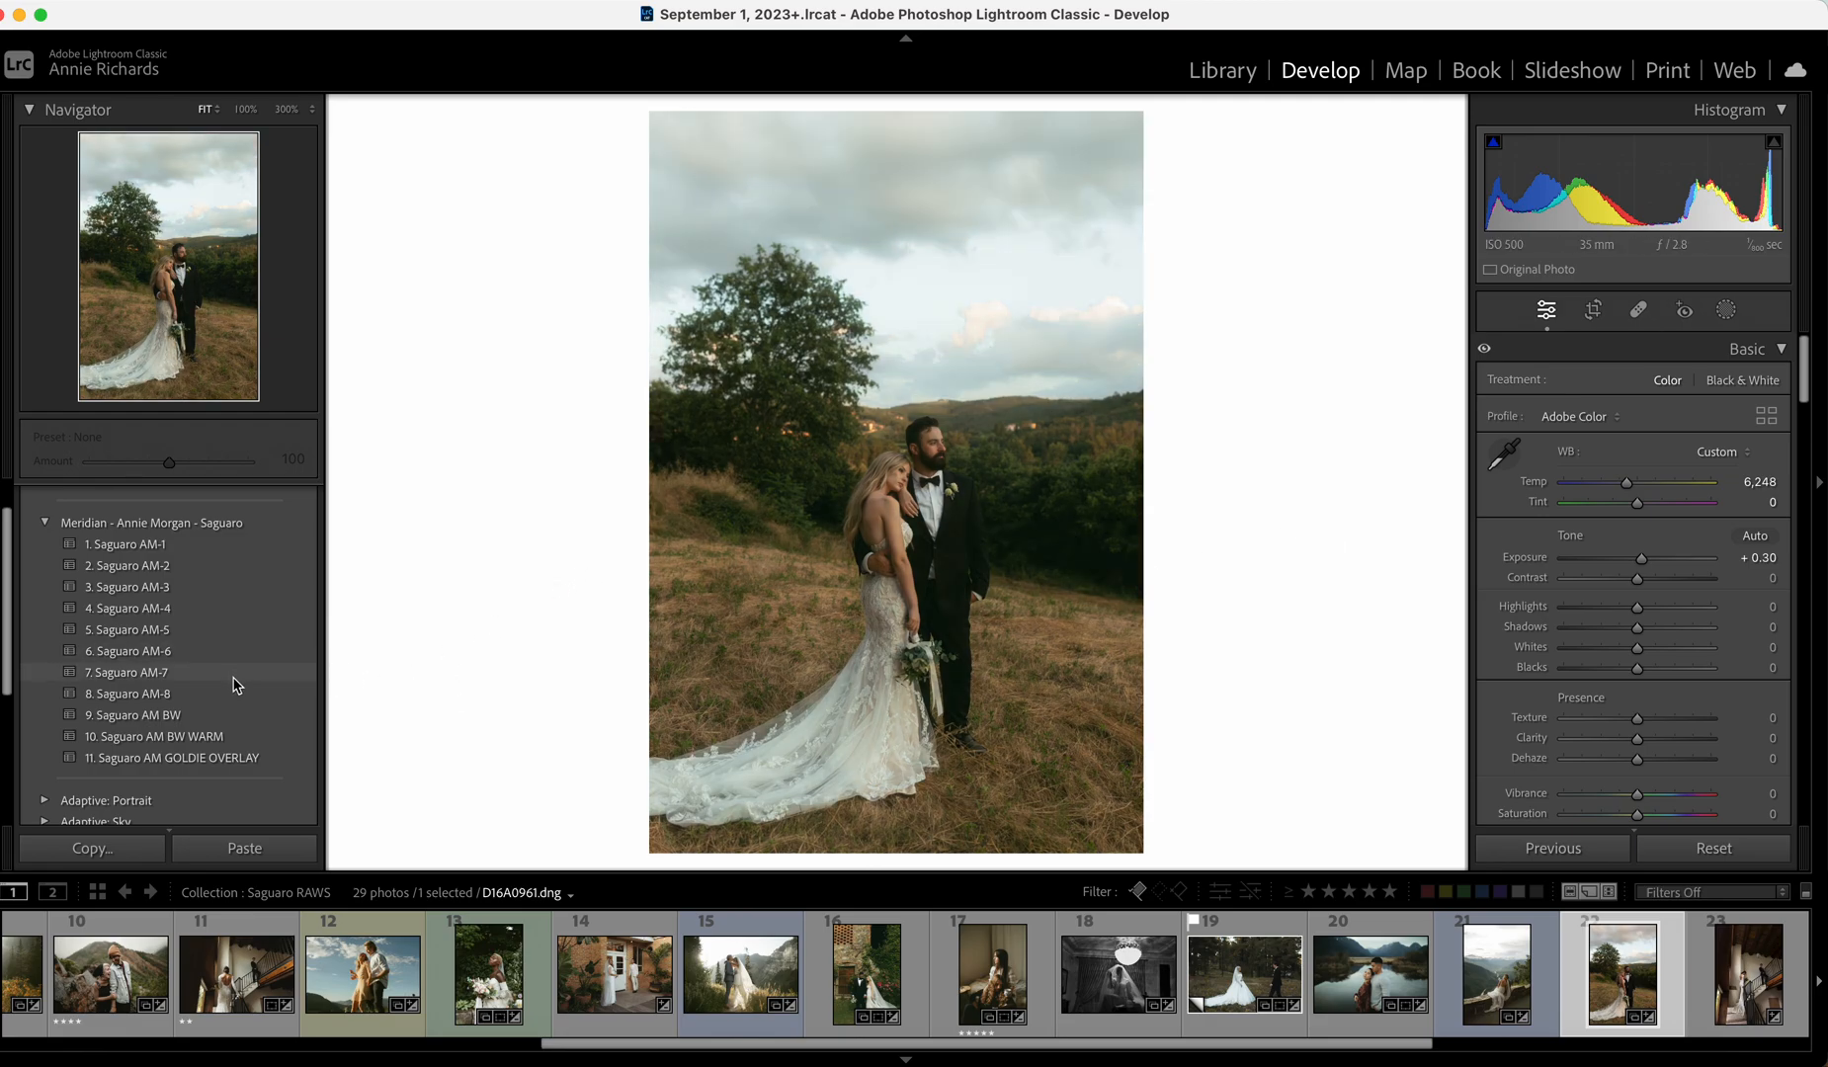
Apply Saguaro AM-6 with Temp 5,790, Exposure +0.15 and Highlights −17.
click(208, 651)
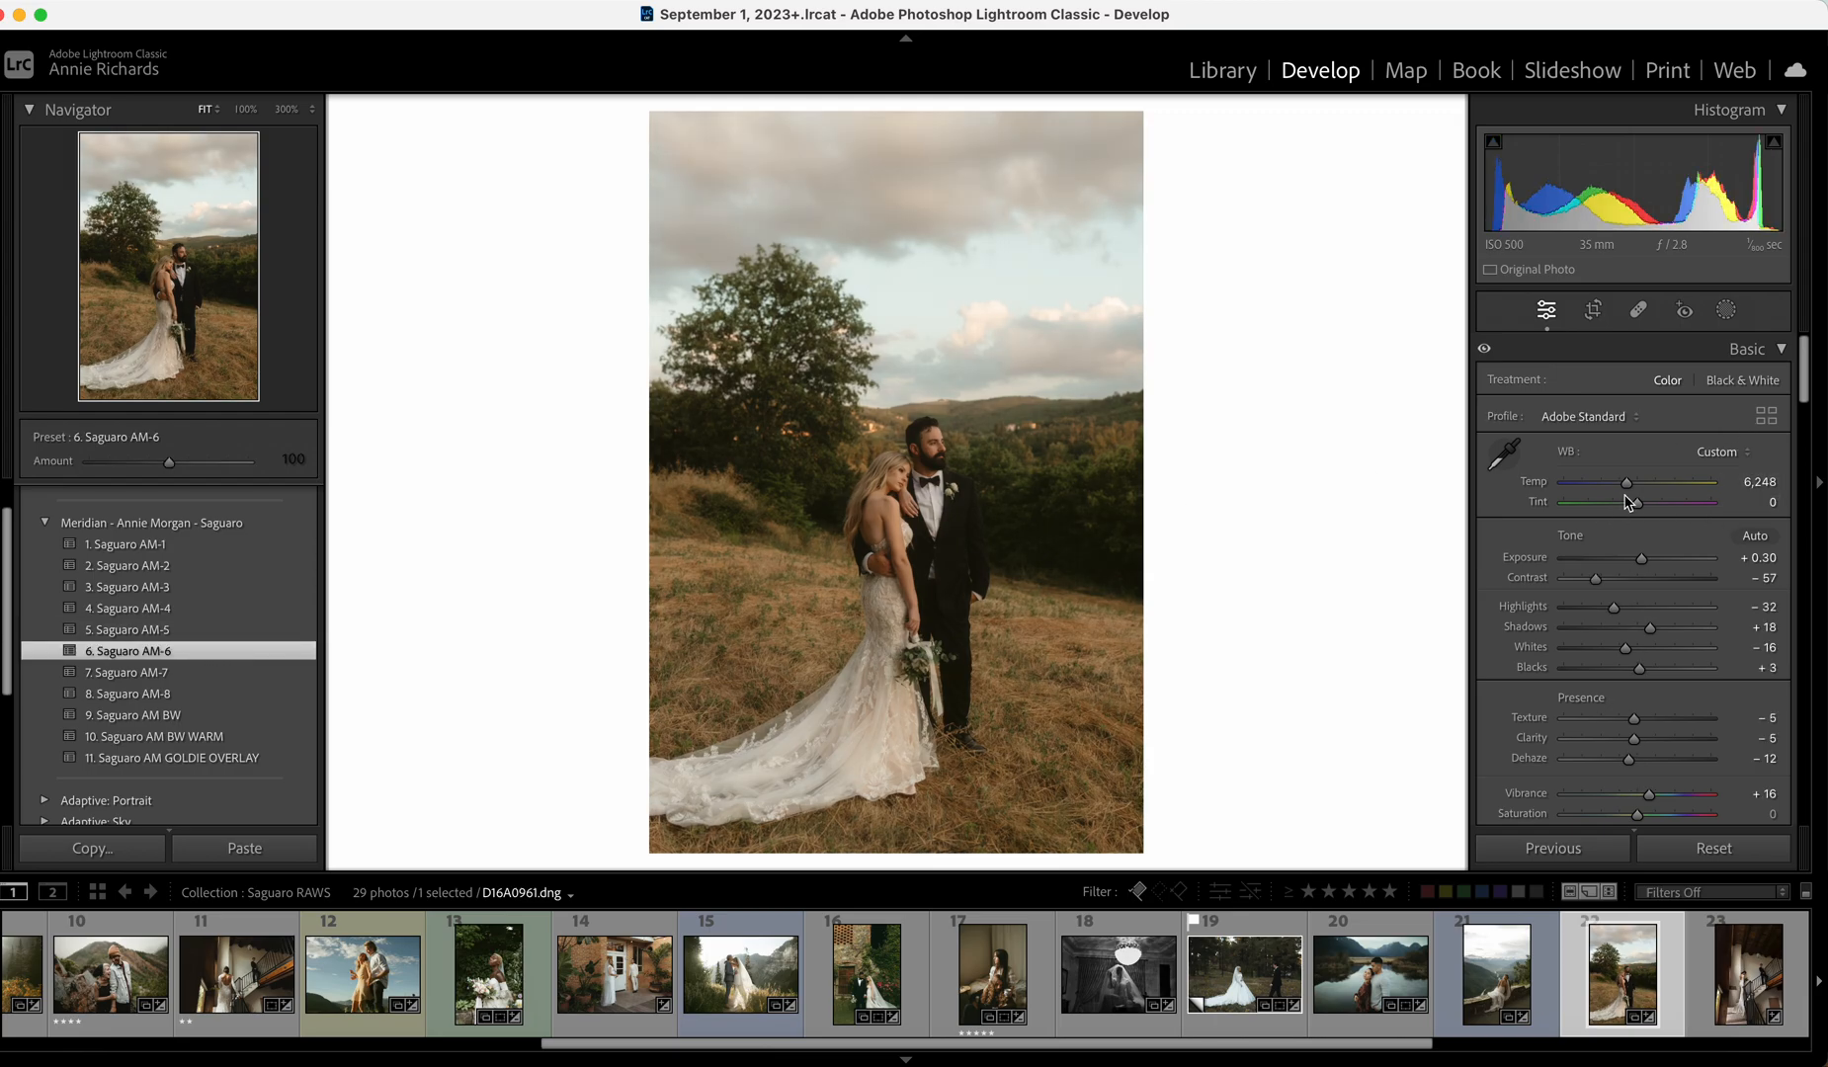
drag(1626, 483, 1618, 484)
drag(1642, 559, 1641, 562)
drag(1620, 483, 1619, 491)
drag(1614, 607, 1628, 613)
Check the Orange HSL values, set Clarity to −16, compare with the original, then open the staircase photo.
scroll(1625, 613, down, 5)
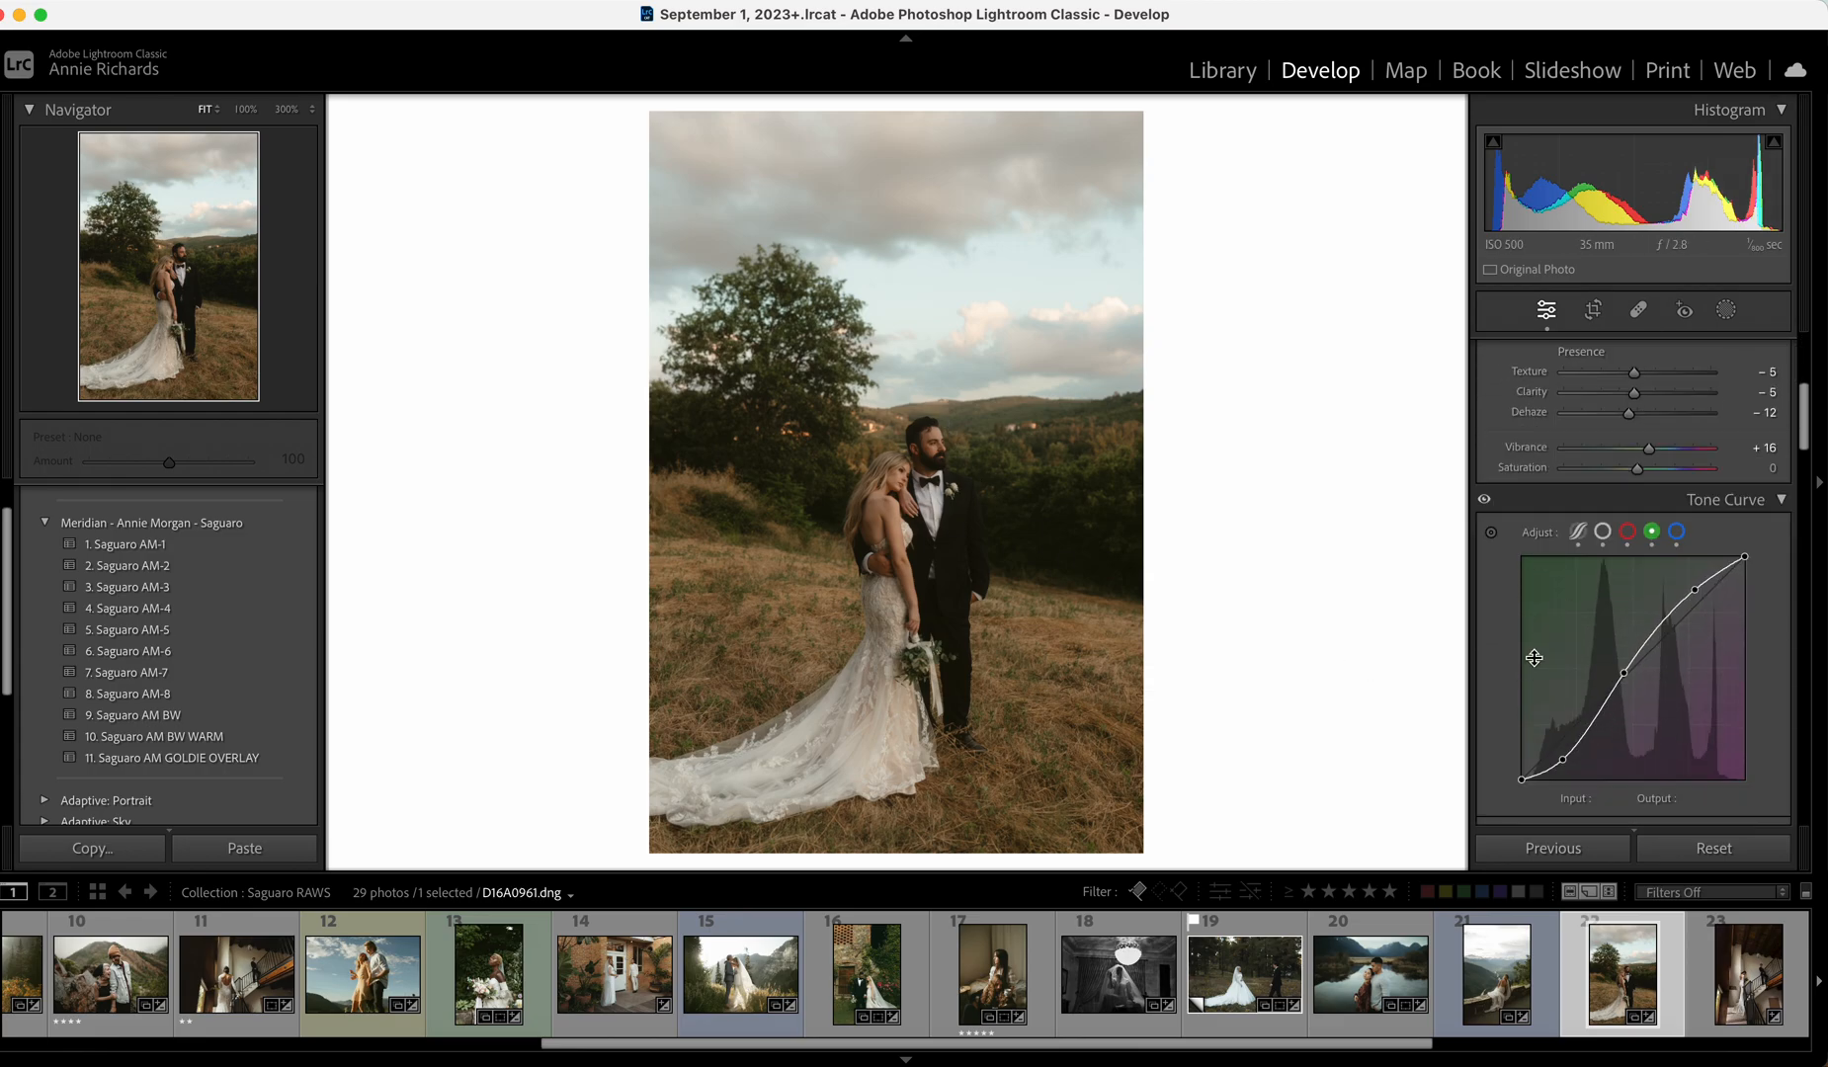
scroll(1626, 666, down, 5)
click(1560, 497)
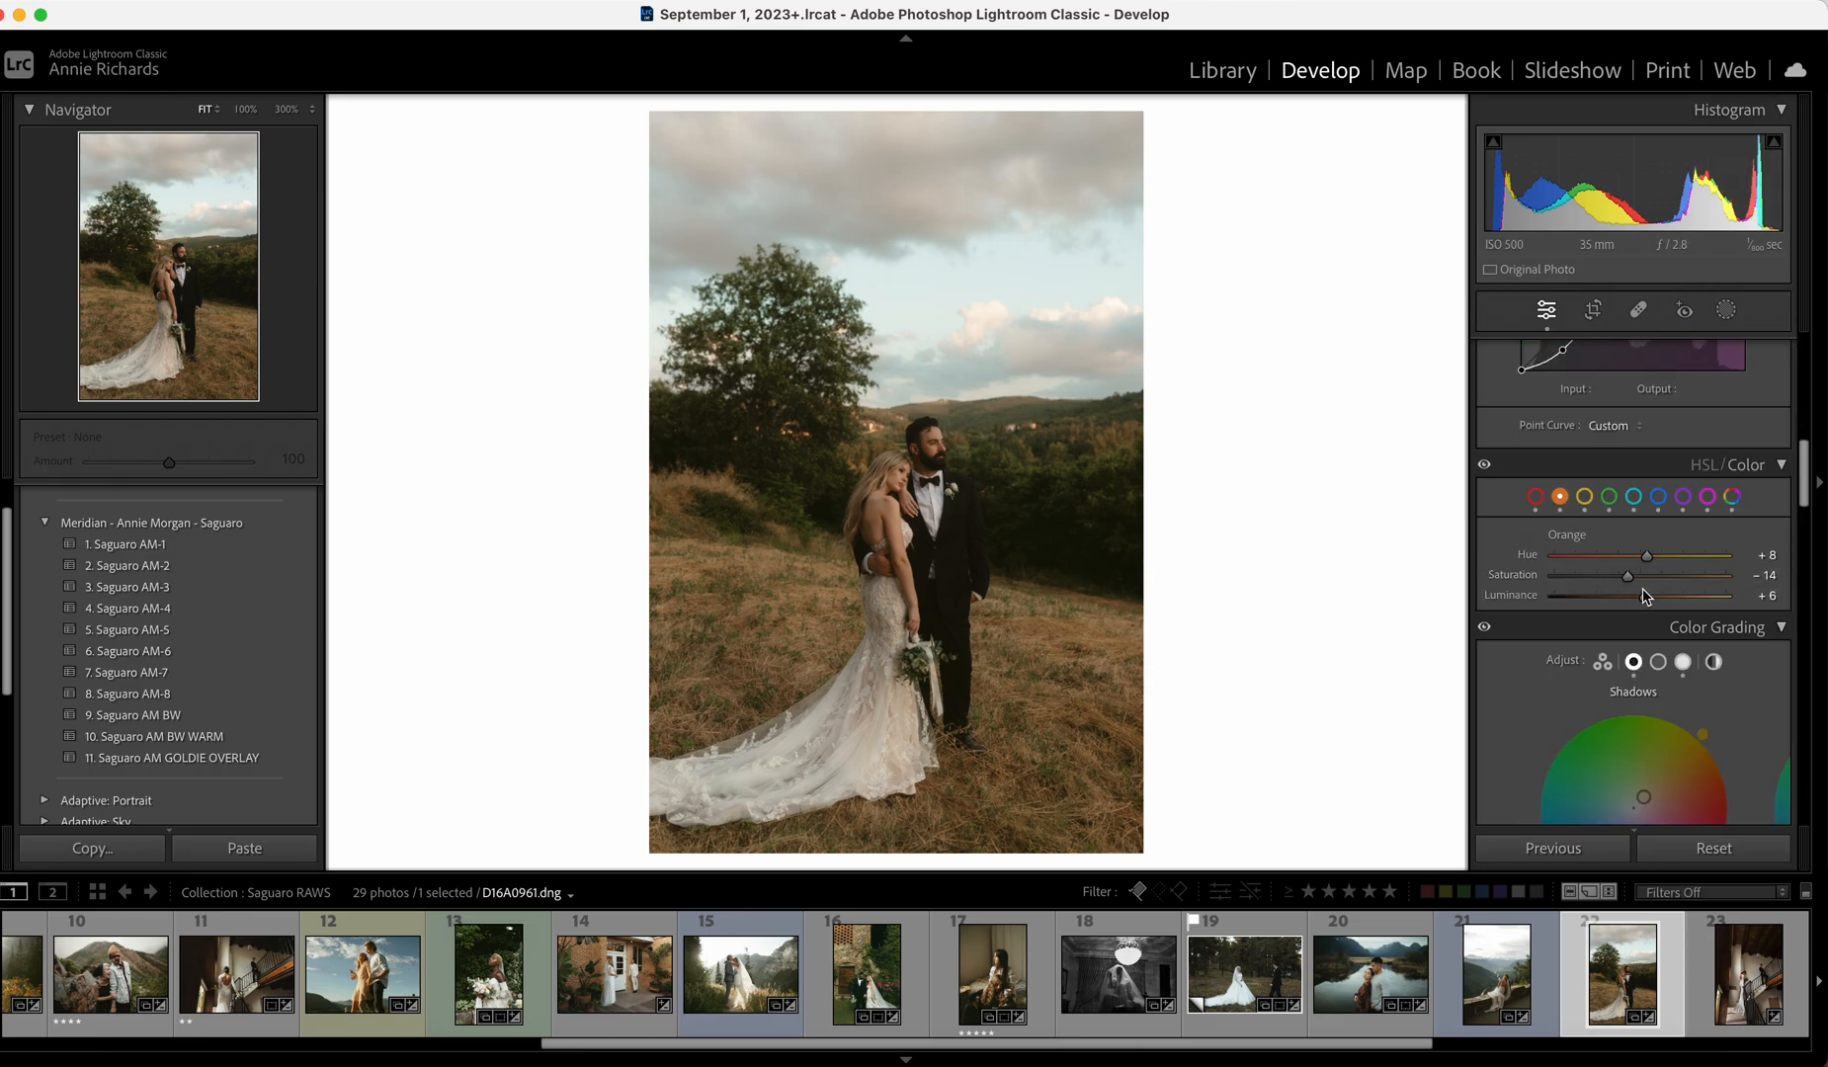
scroll(1625, 585, up, 10)
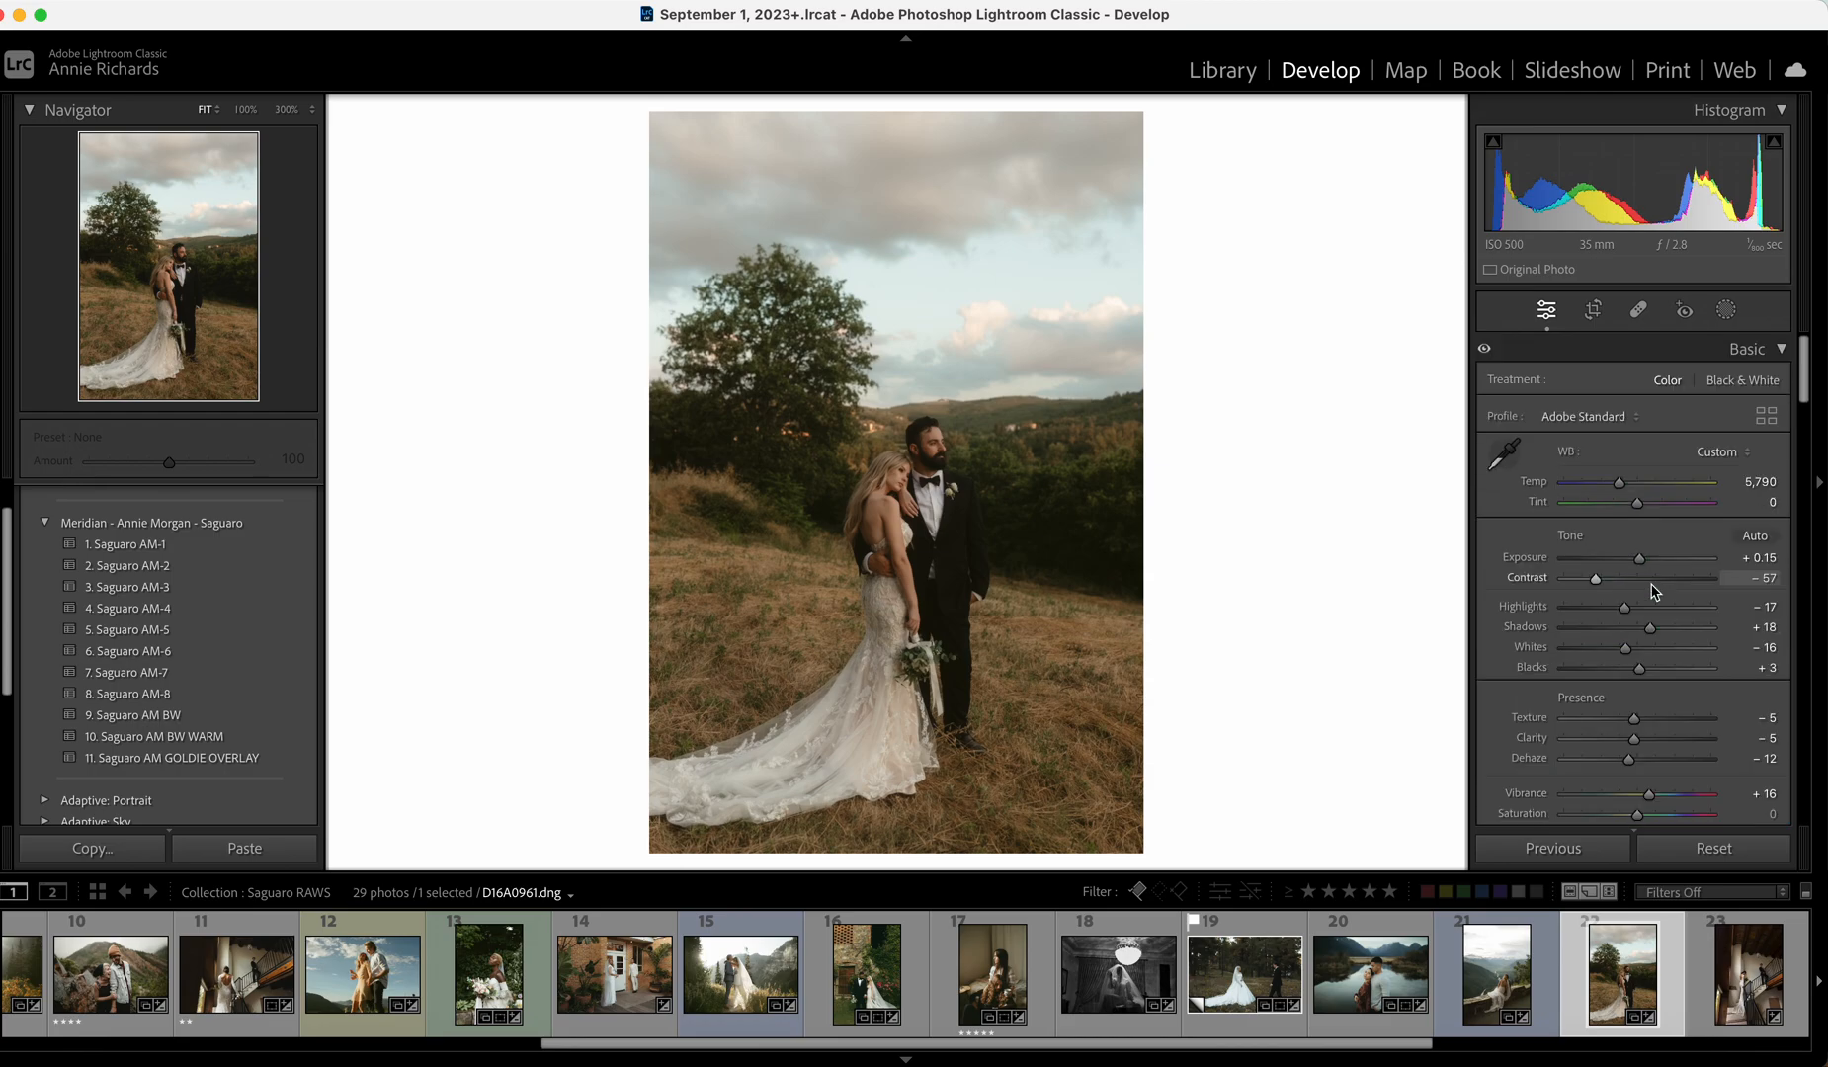
drag(1625, 737, 1614, 739)
click(1626, 739)
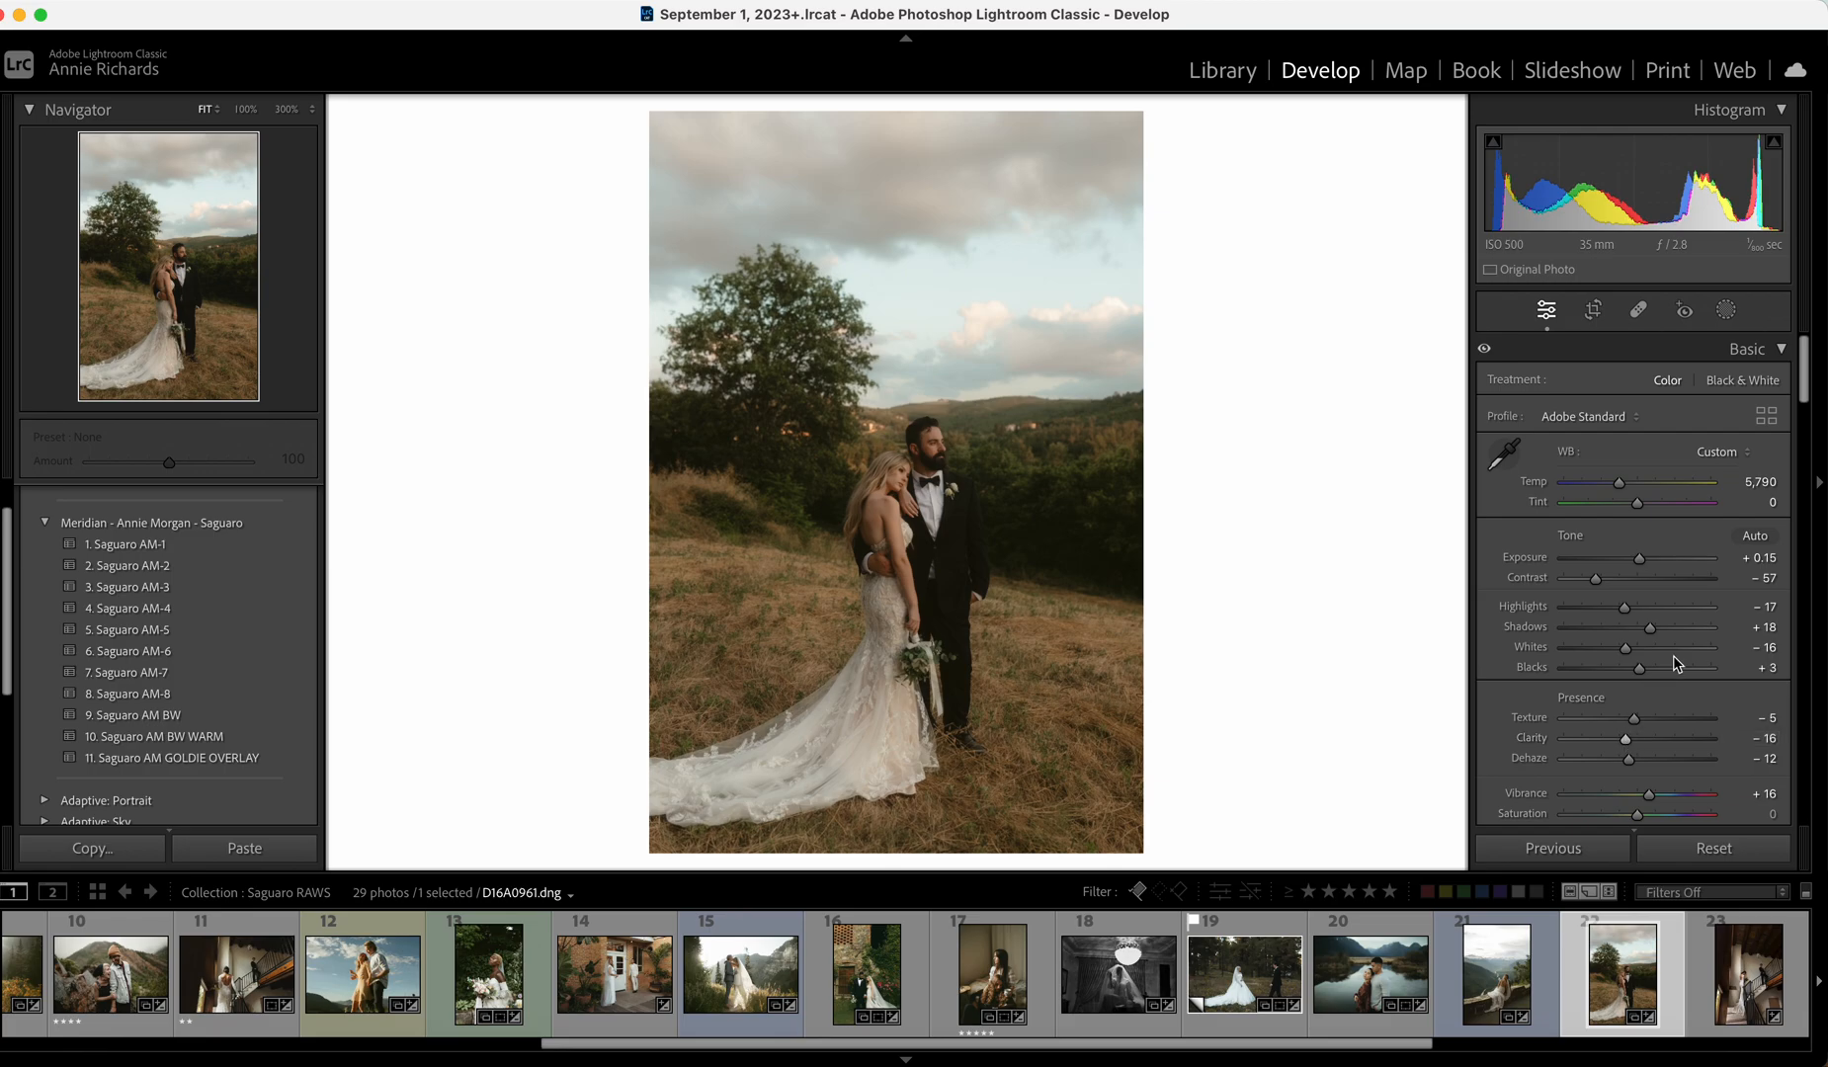
key(backslash)
key(backslash)
key(backslash)
key(backslash)
key(backslash)
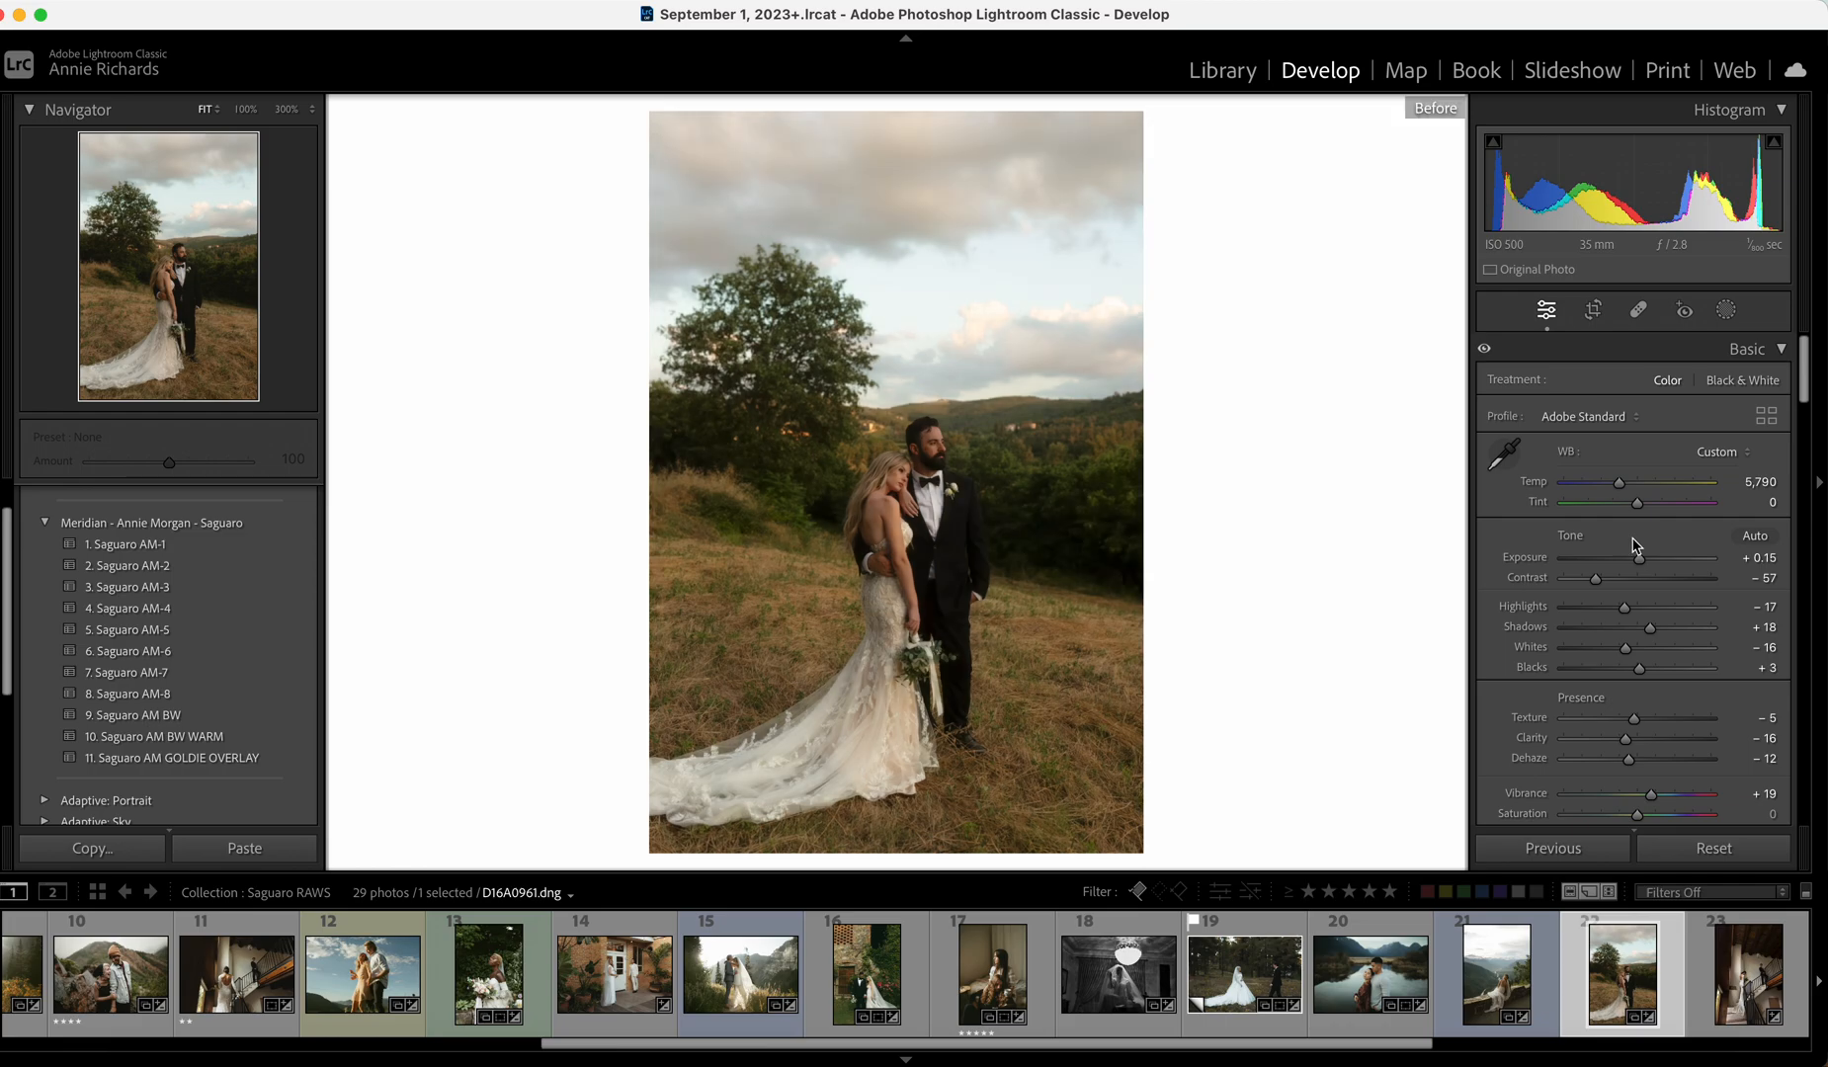
key(backslash)
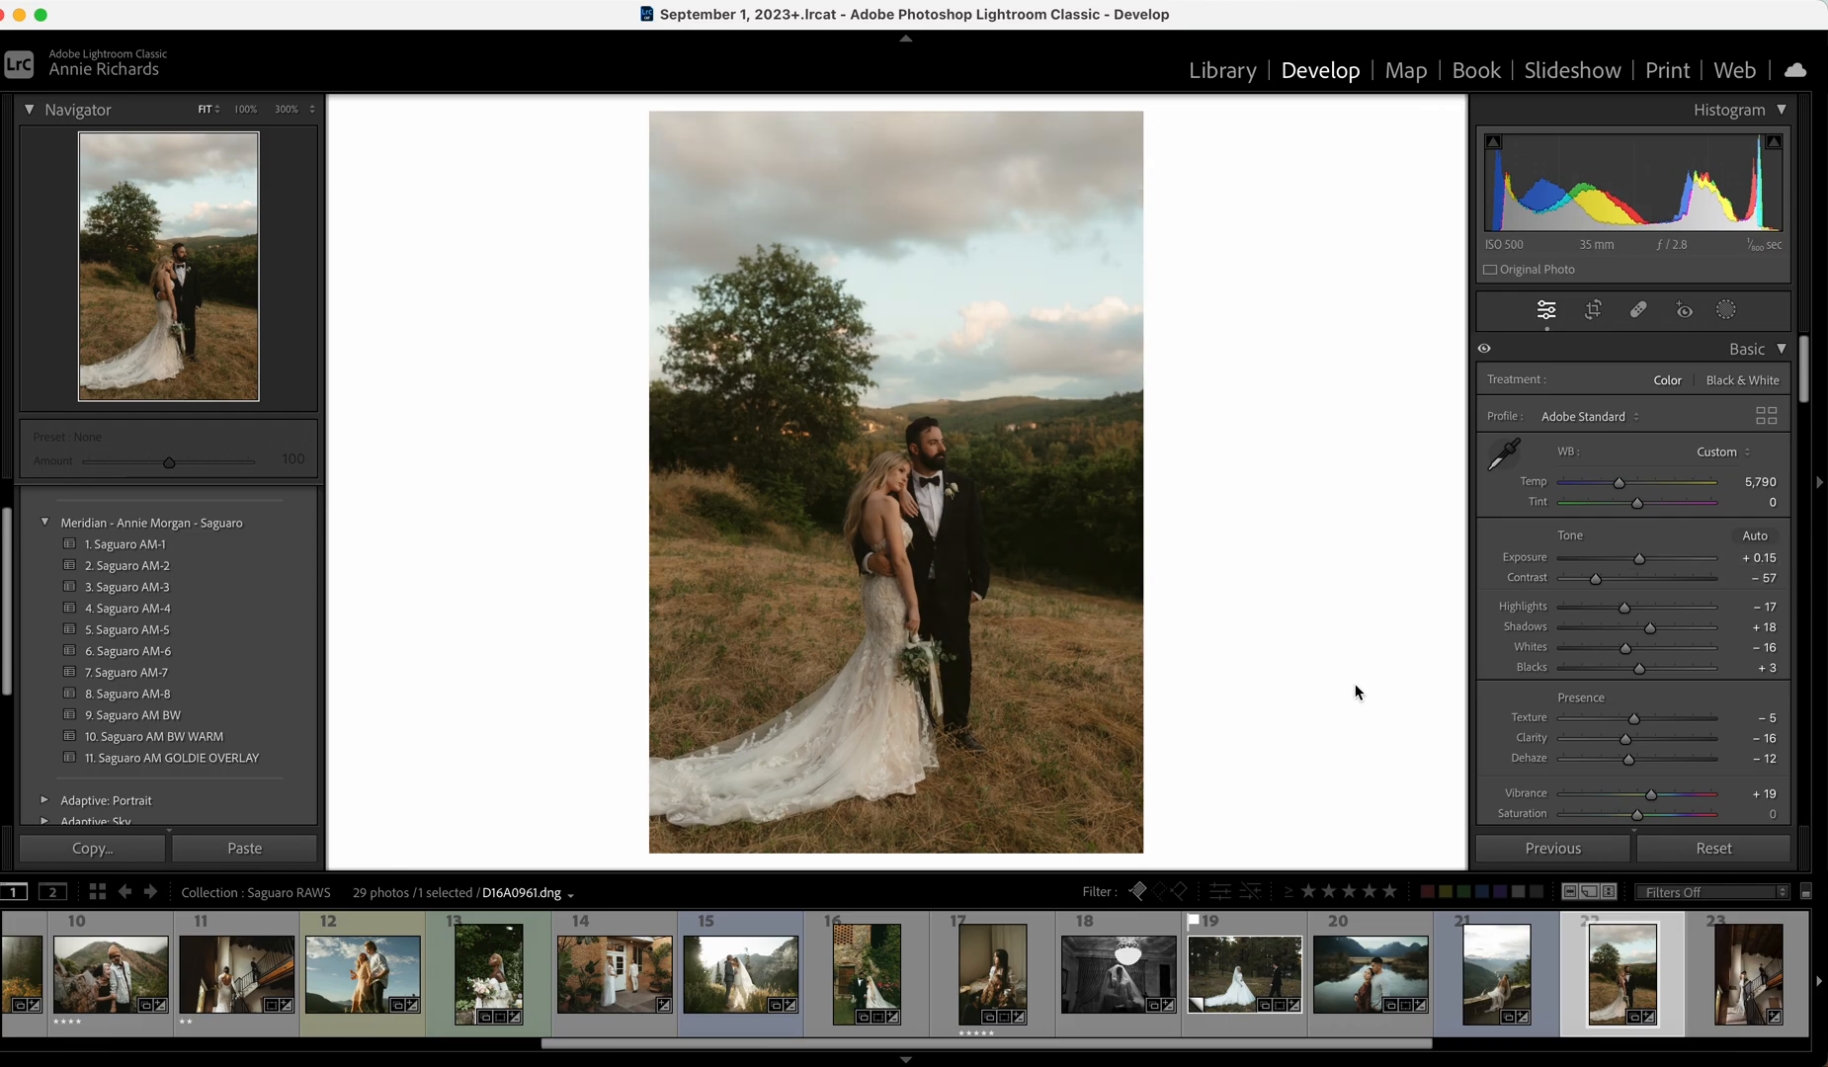
click(1726, 998)
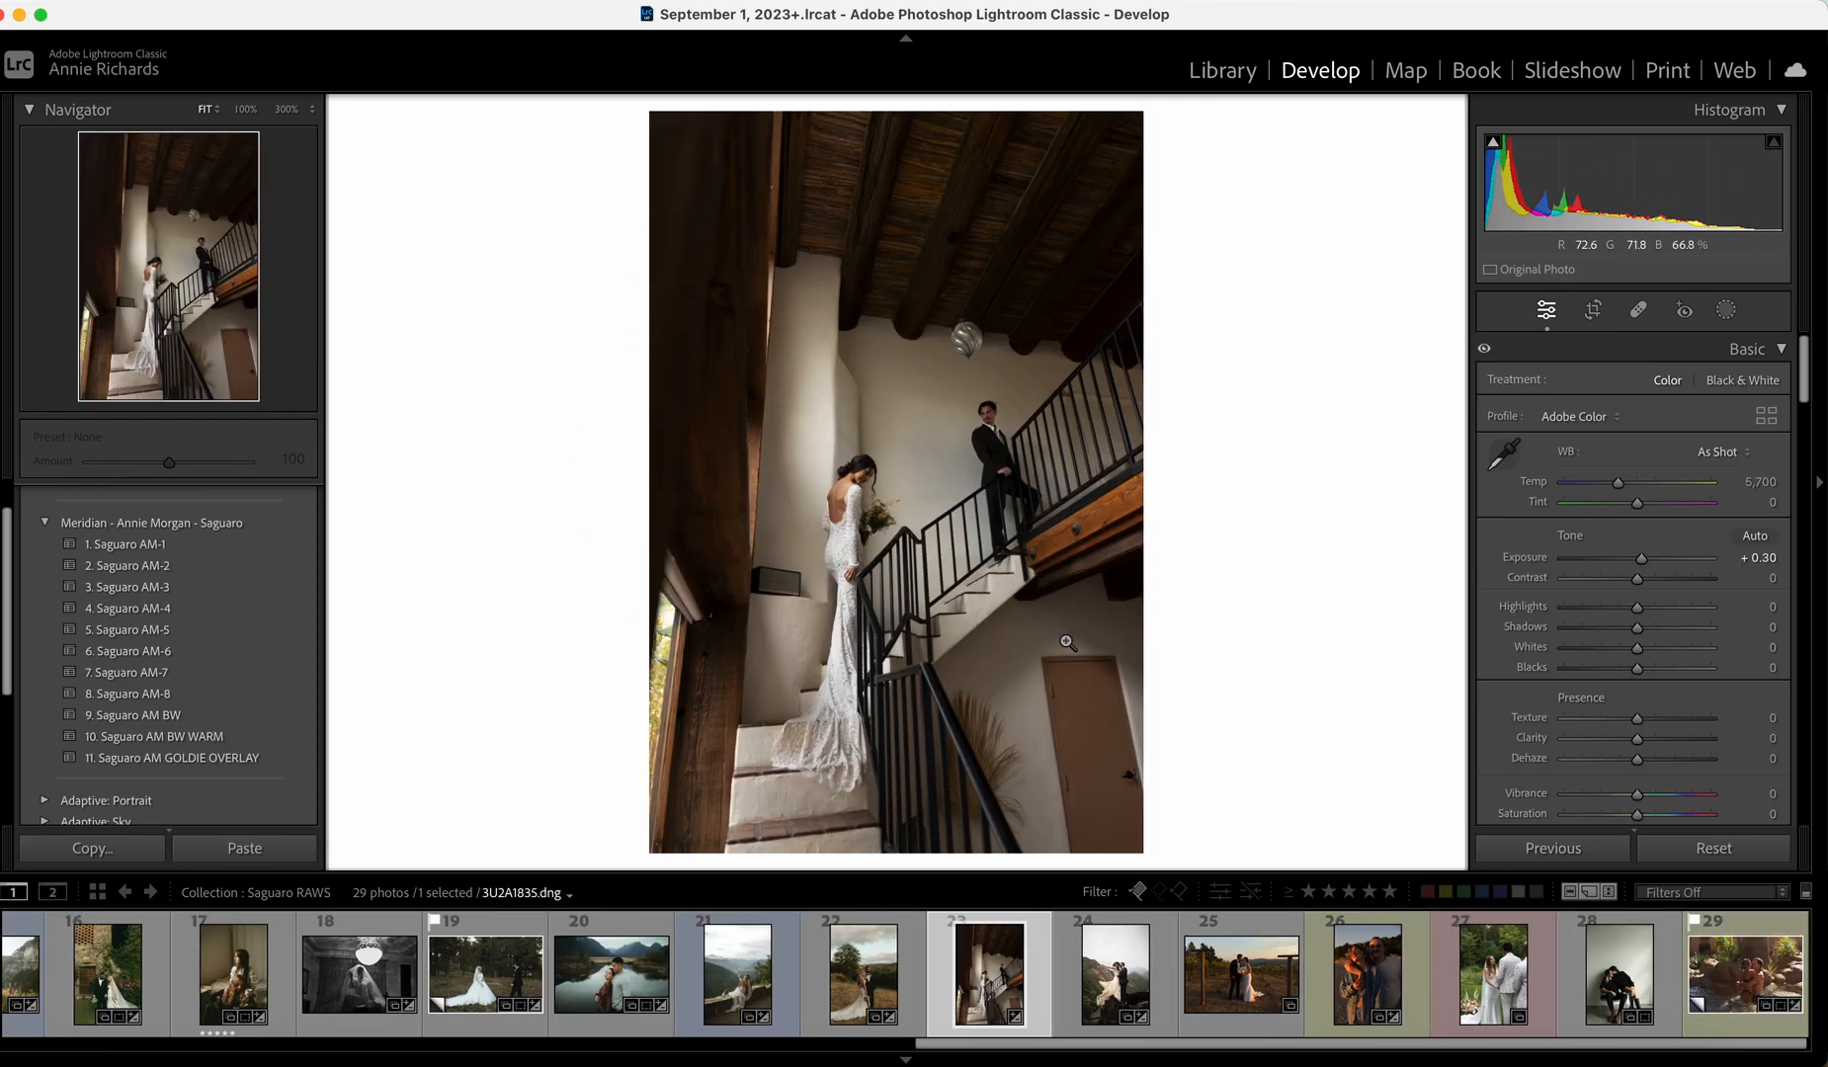
Apply the 8. Saguaro AM-8 preset to the staircase bride photo and raise Exposure to +0.75.
drag(1644, 560, 1647, 561)
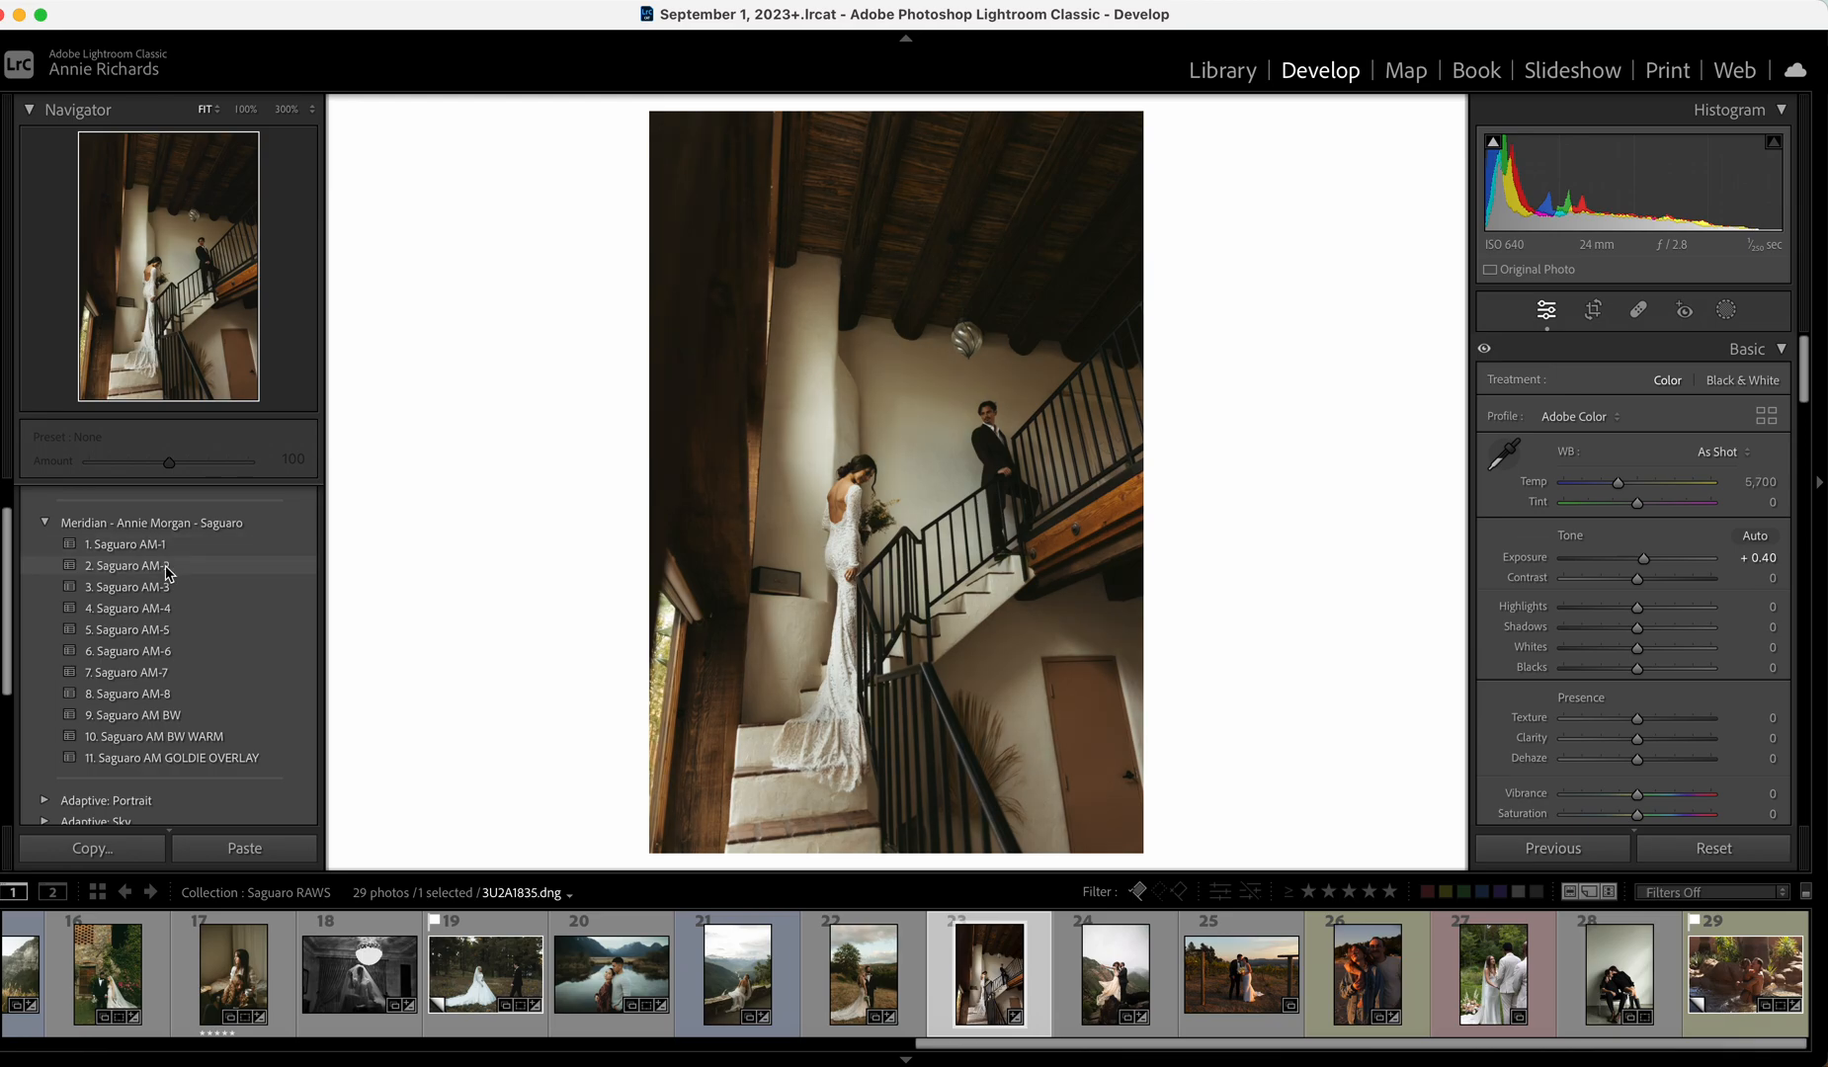
click(186, 696)
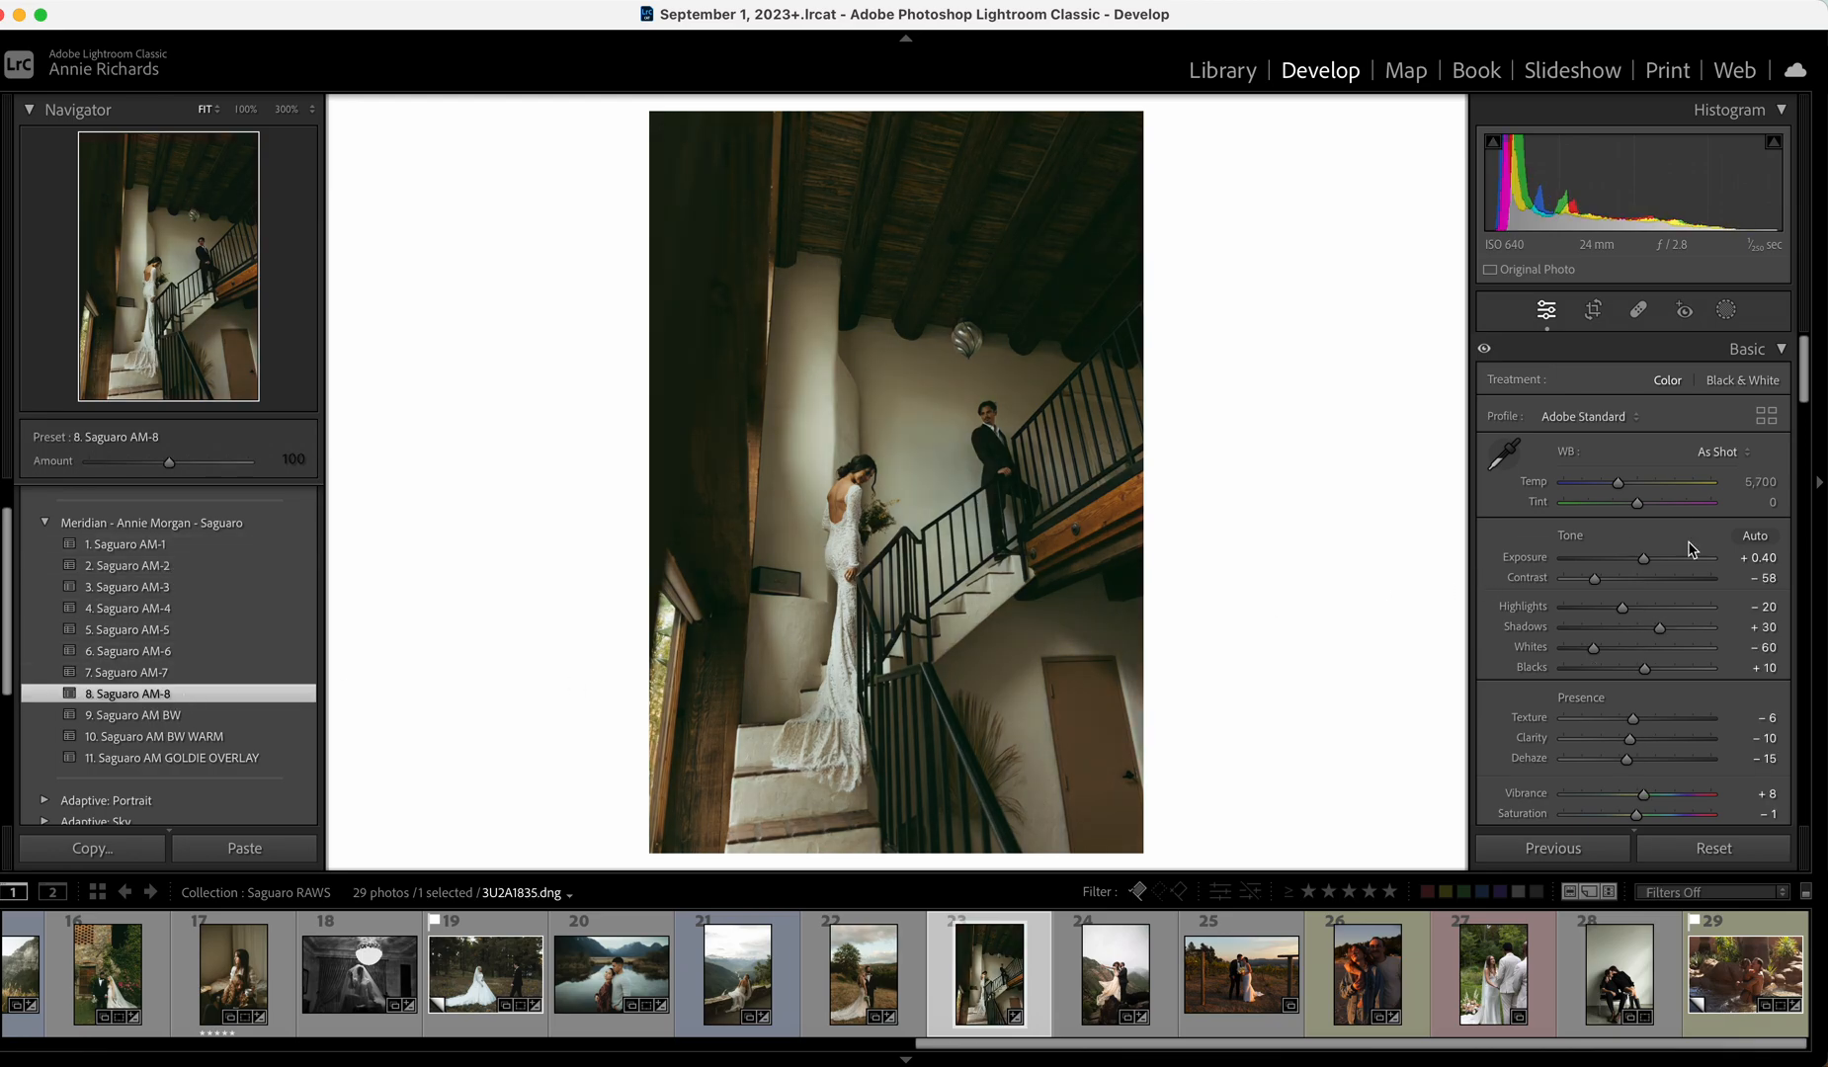
drag(1644, 560, 1646, 560)
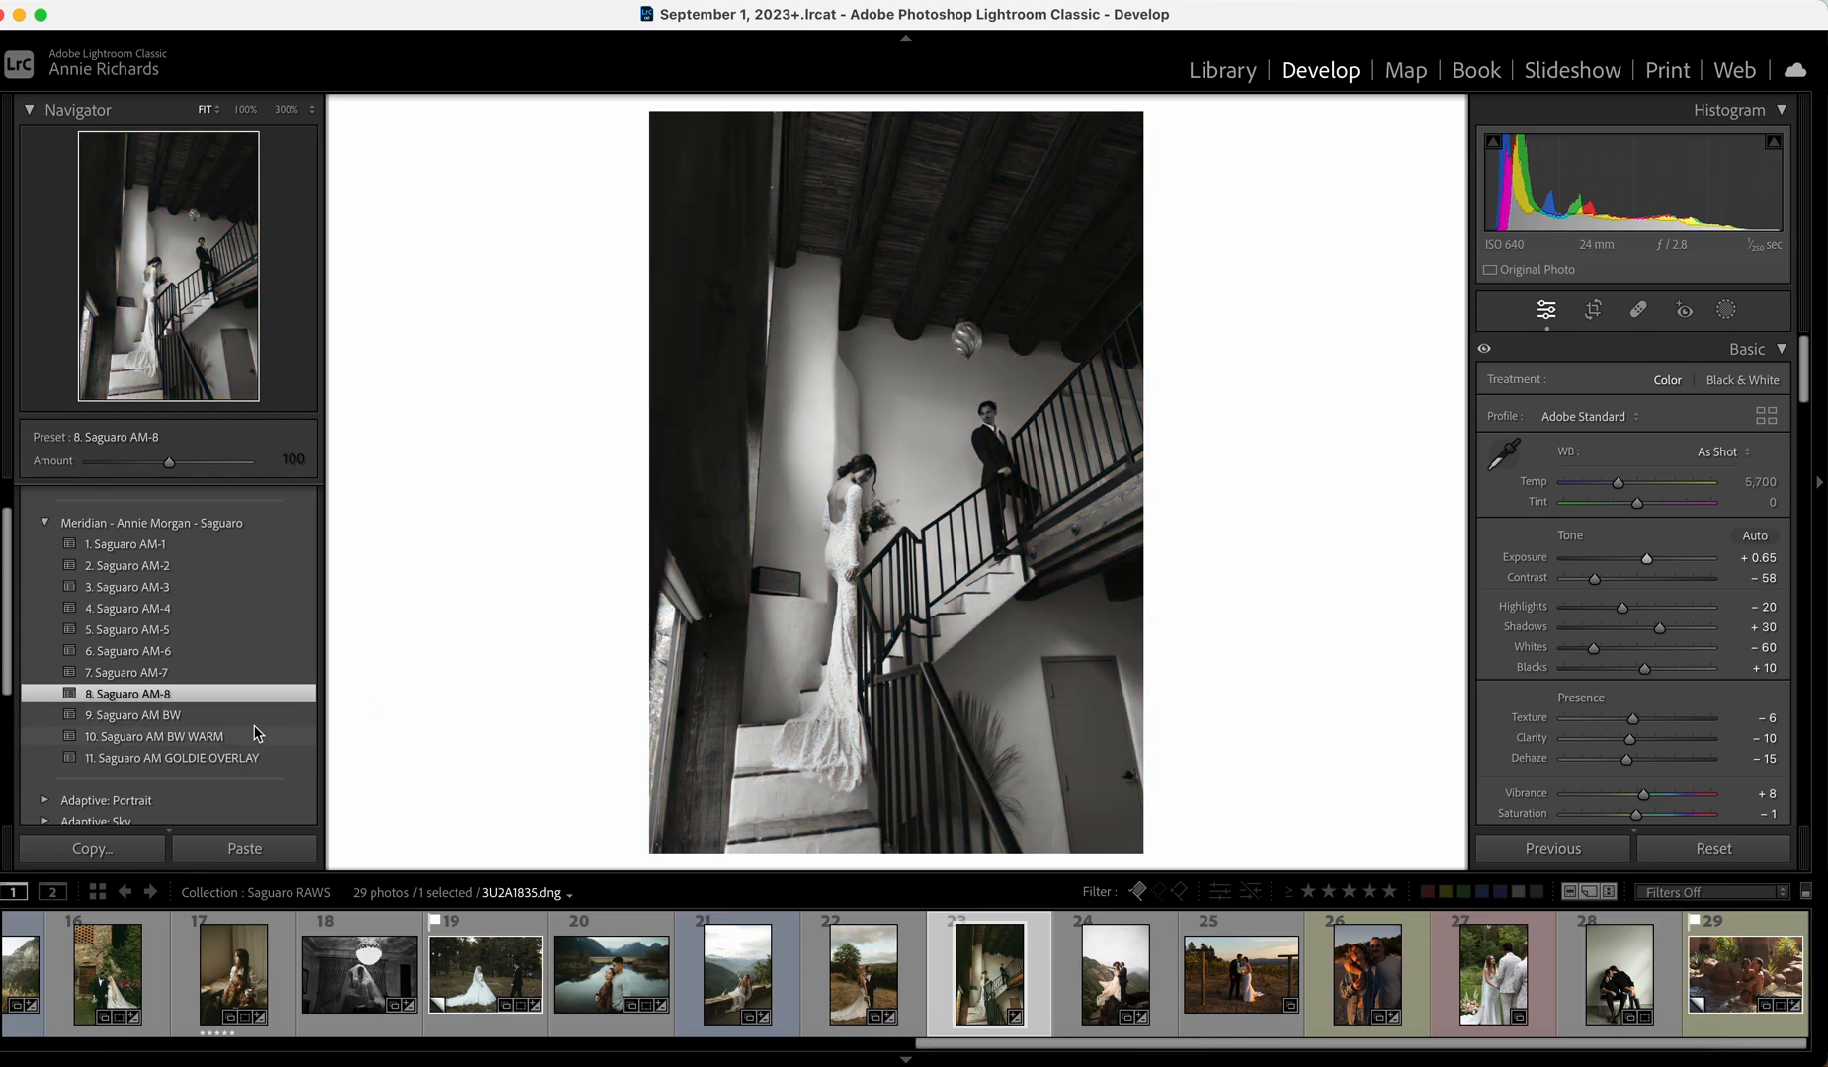
drag(1647, 559, 1648, 560)
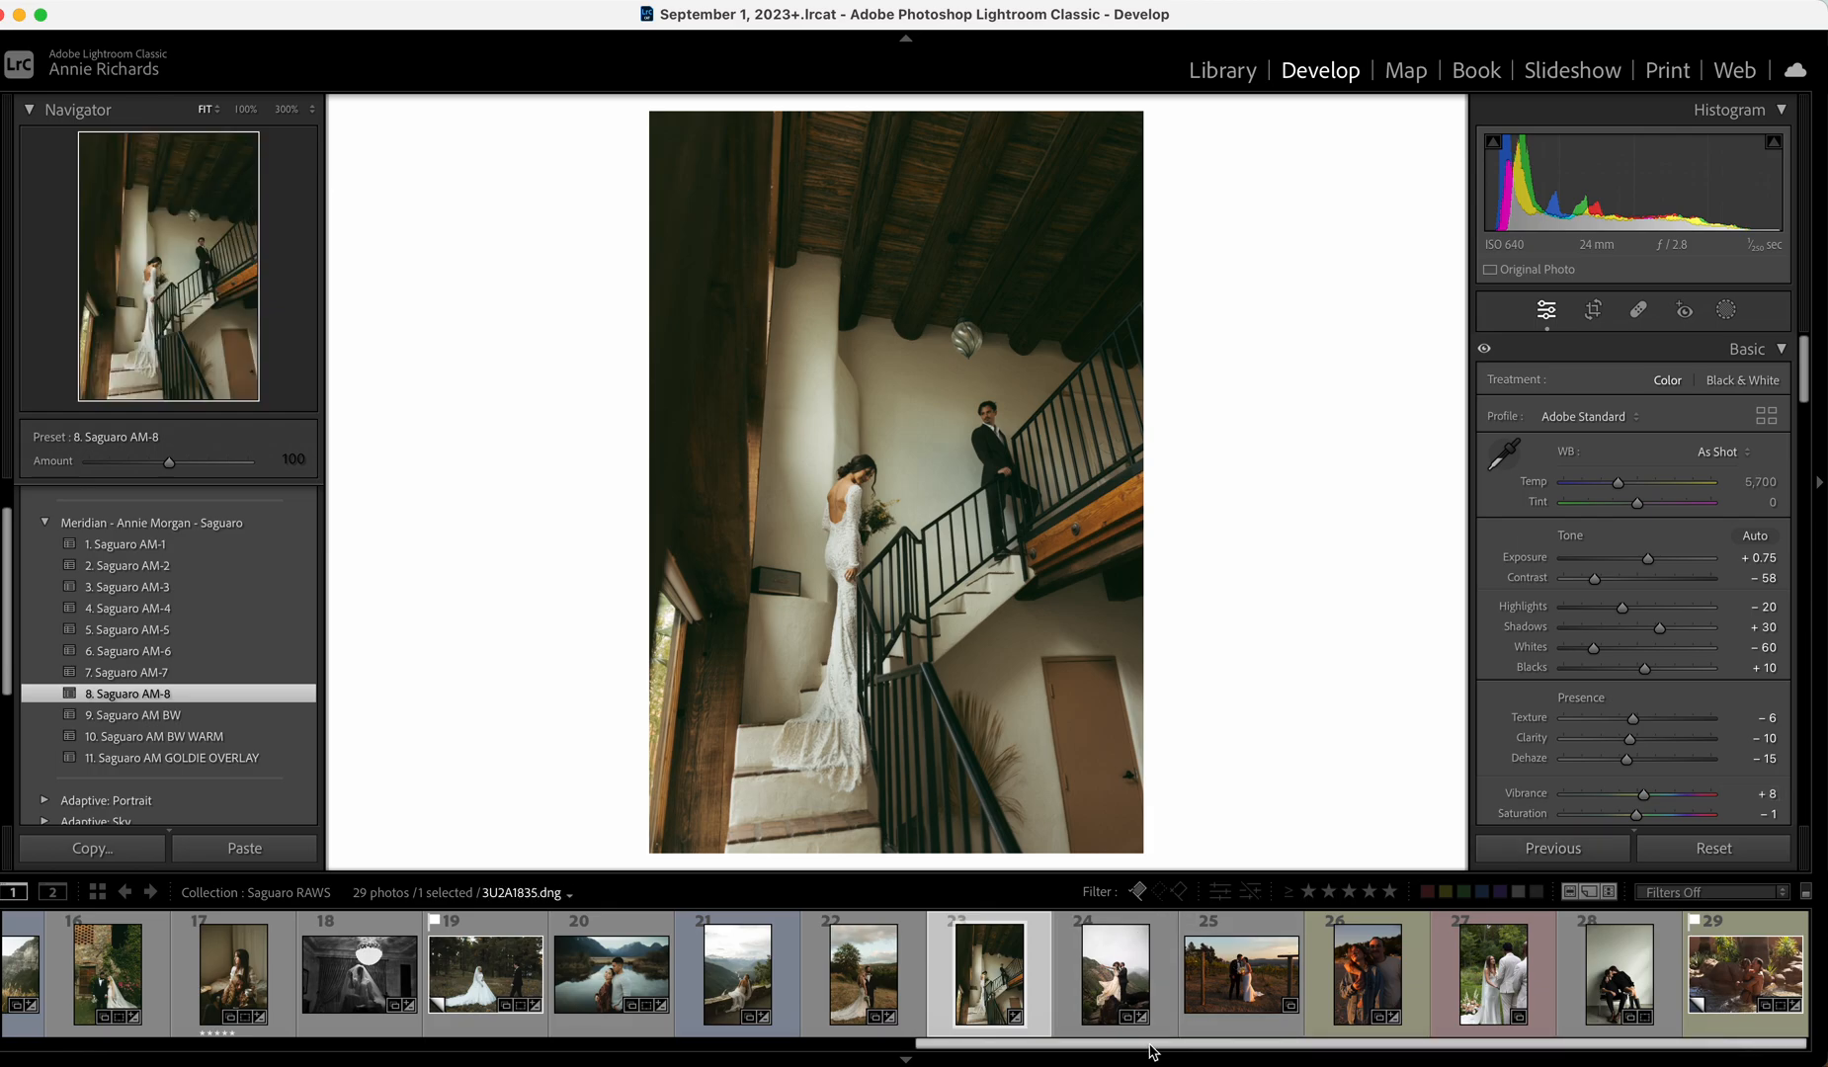
Open the vineyard kiss photo, apply Saguaro AM-3, return Exposure to zero, and set Whites to −5.
click(1241, 973)
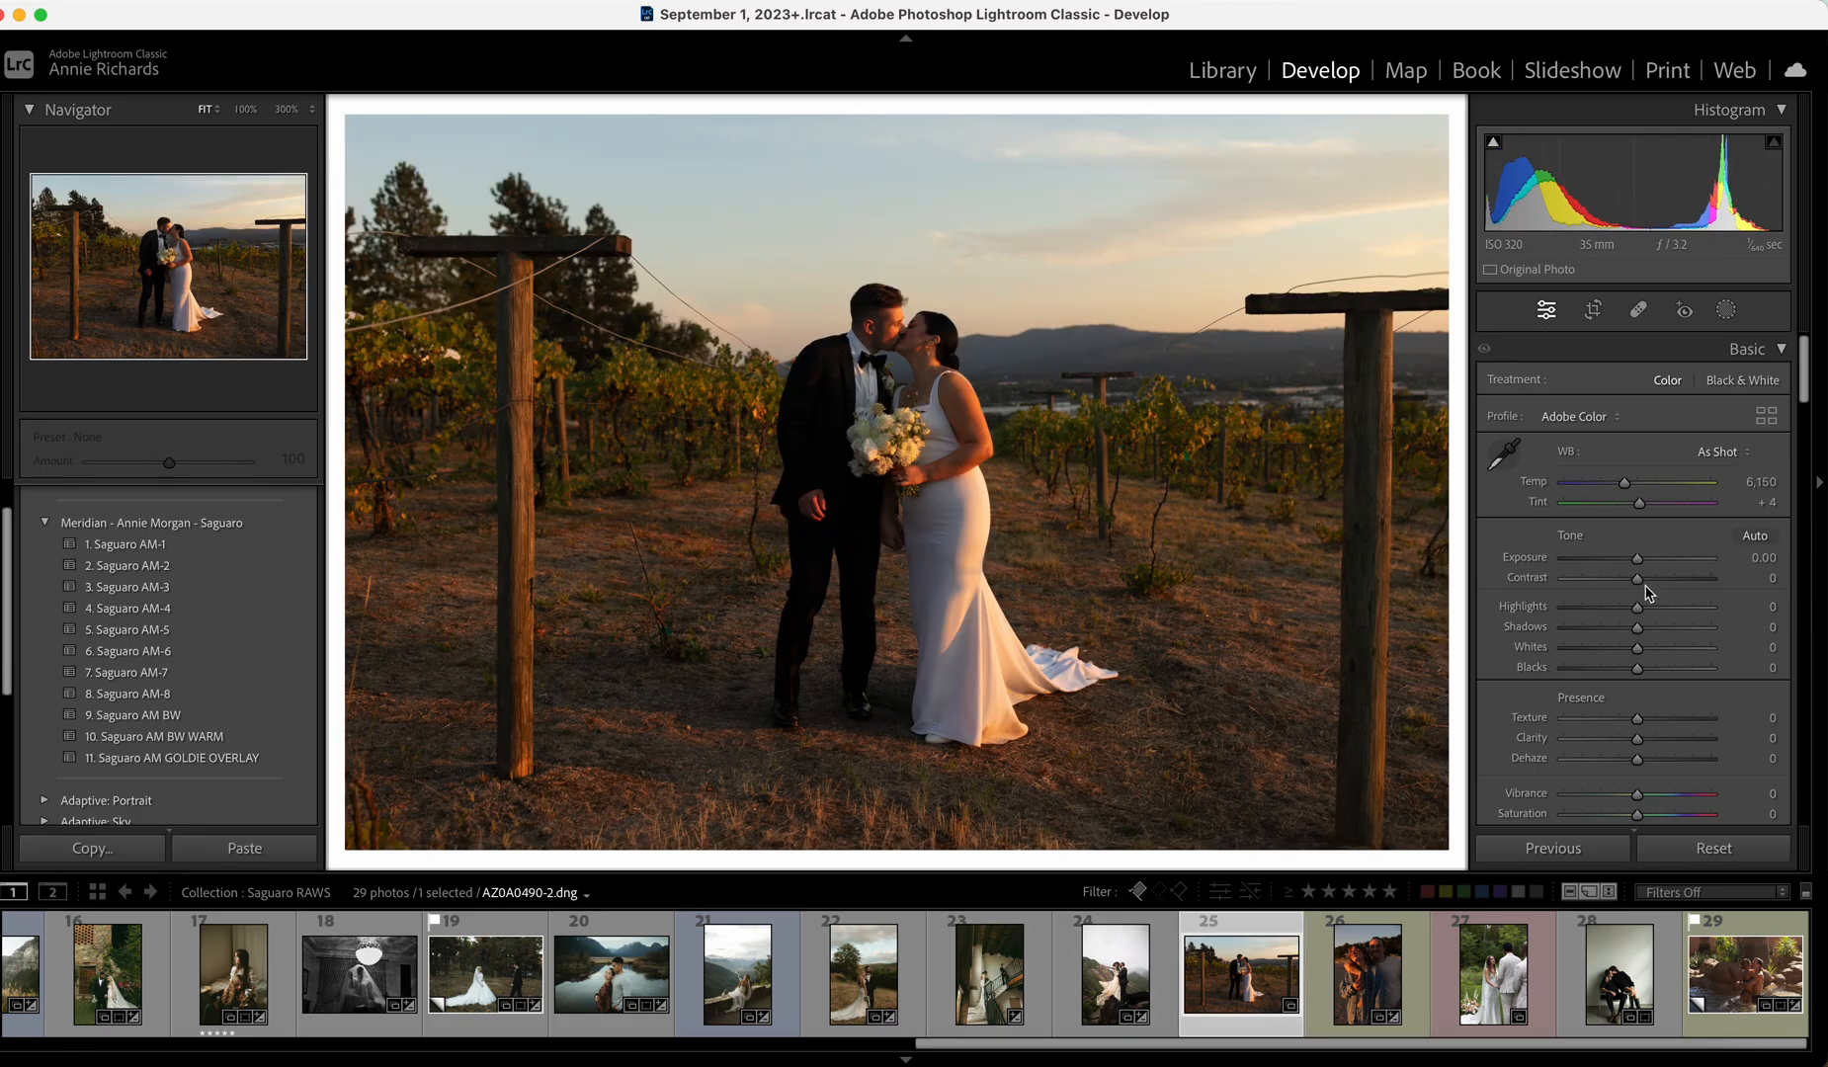
drag(1638, 560, 1641, 559)
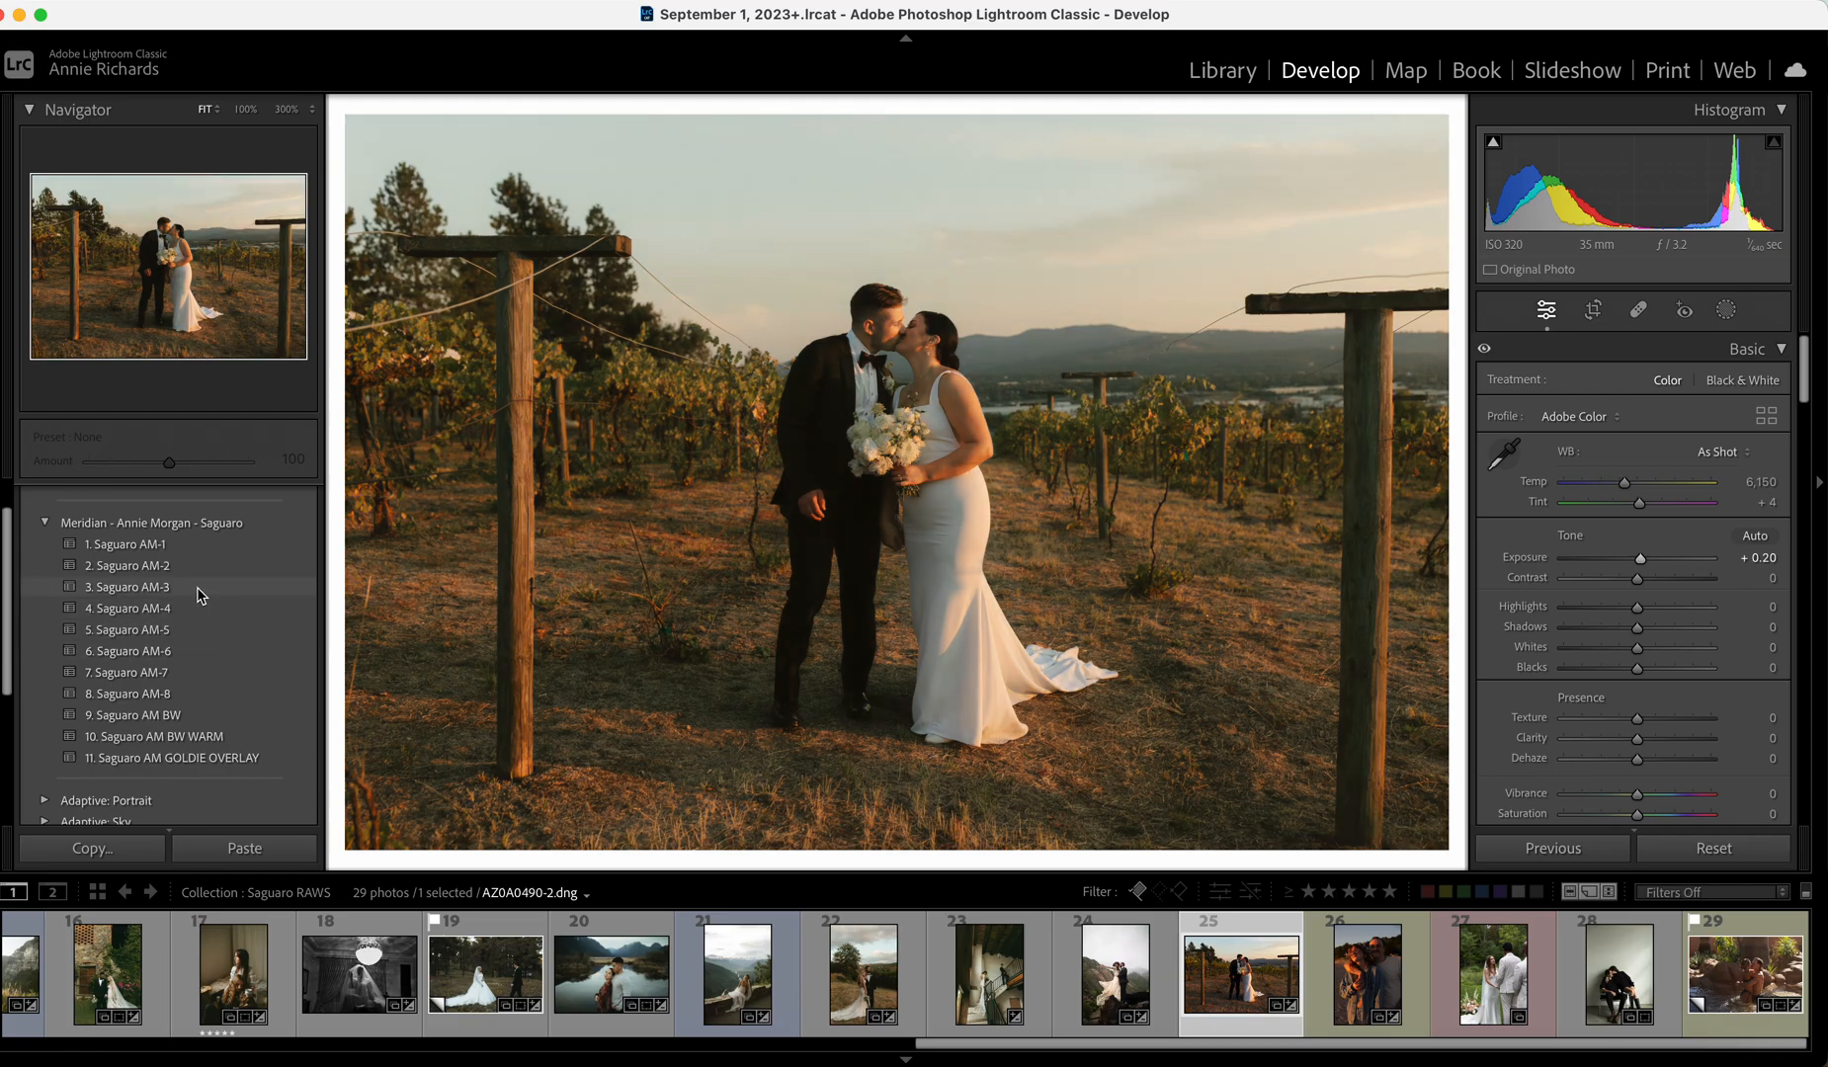
click(198, 587)
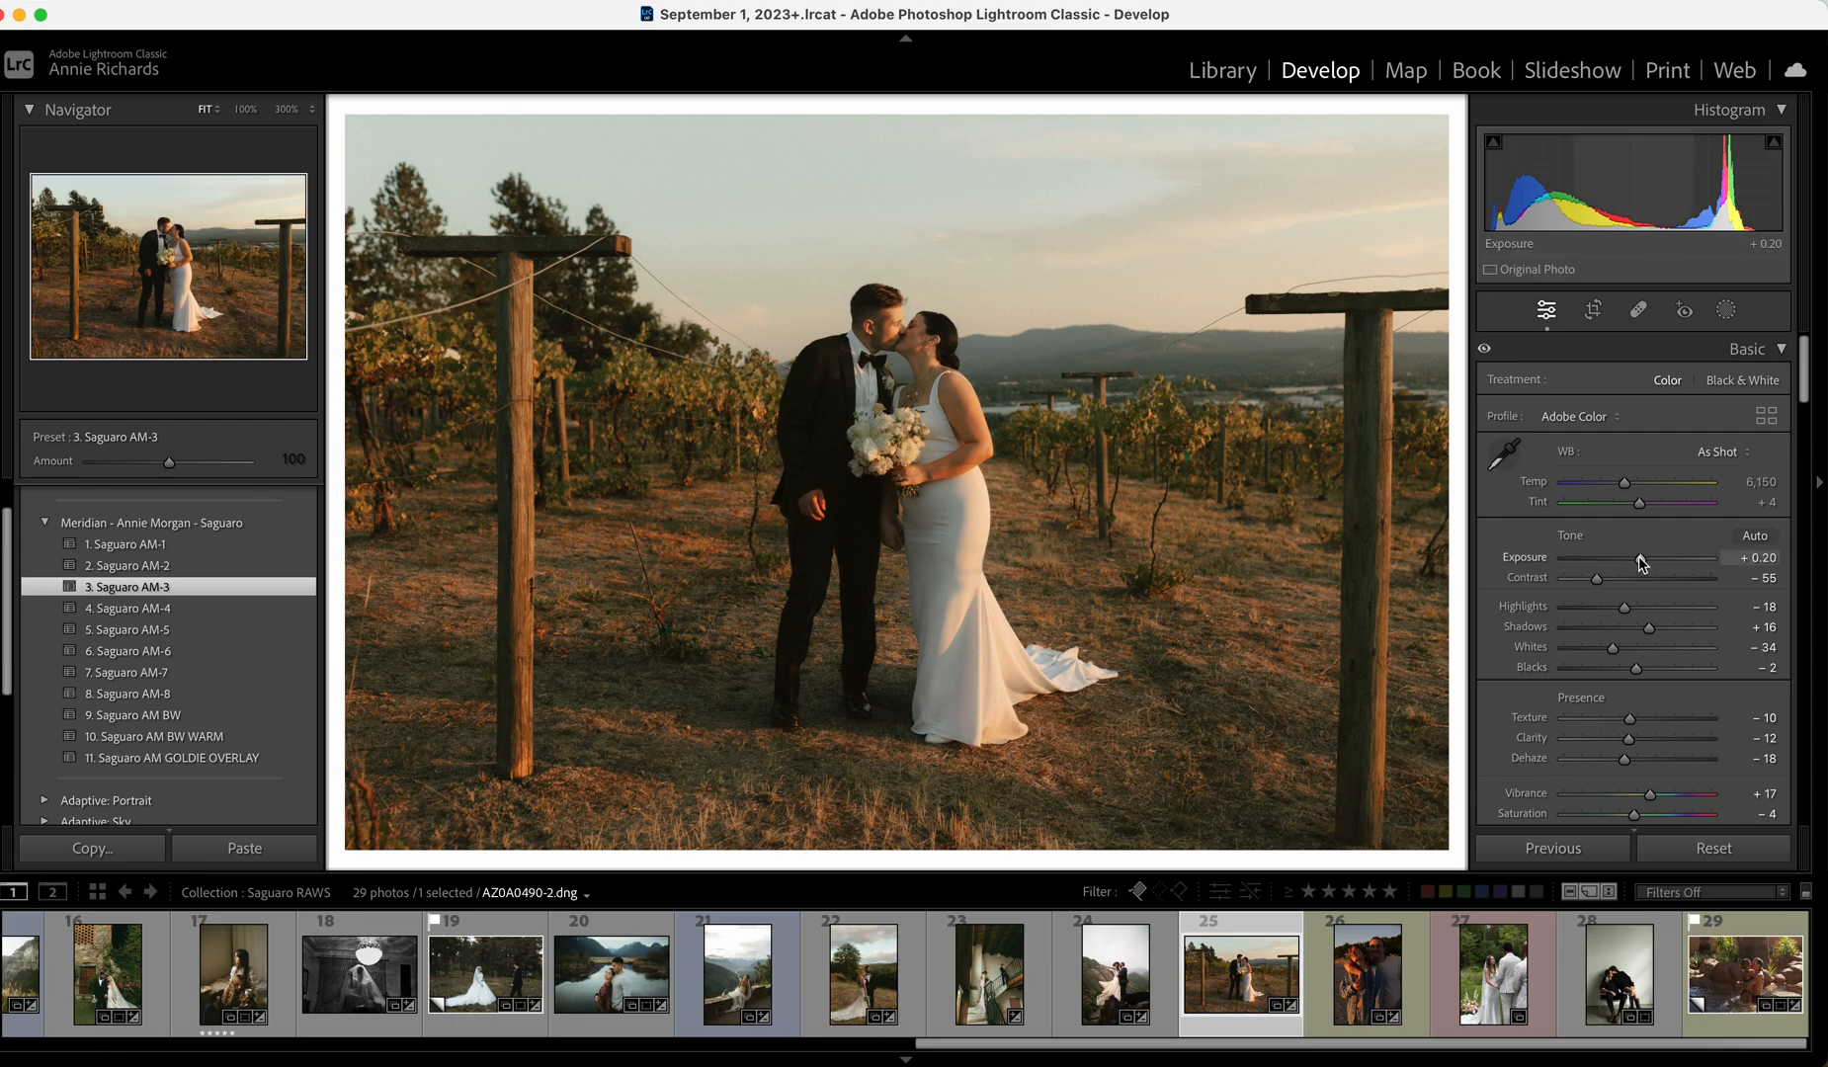
drag(1642, 563, 1640, 564)
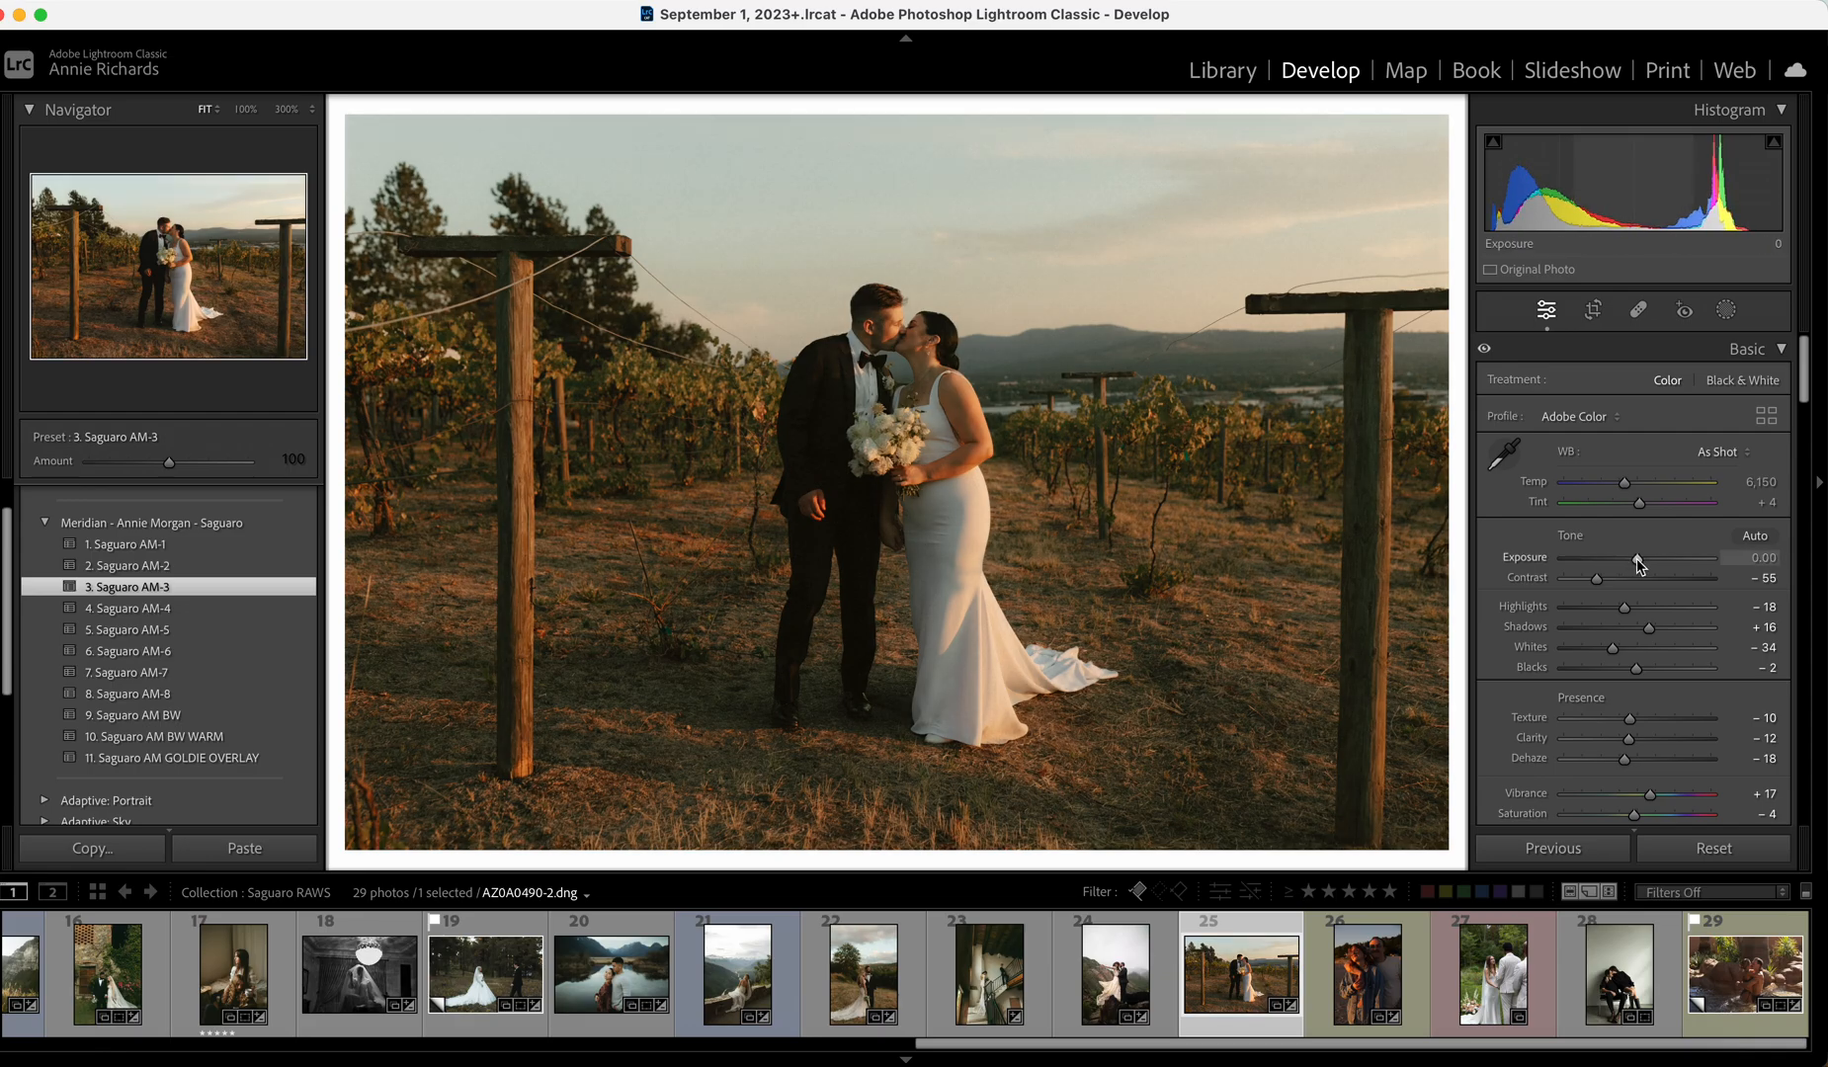
drag(1614, 648, 1636, 648)
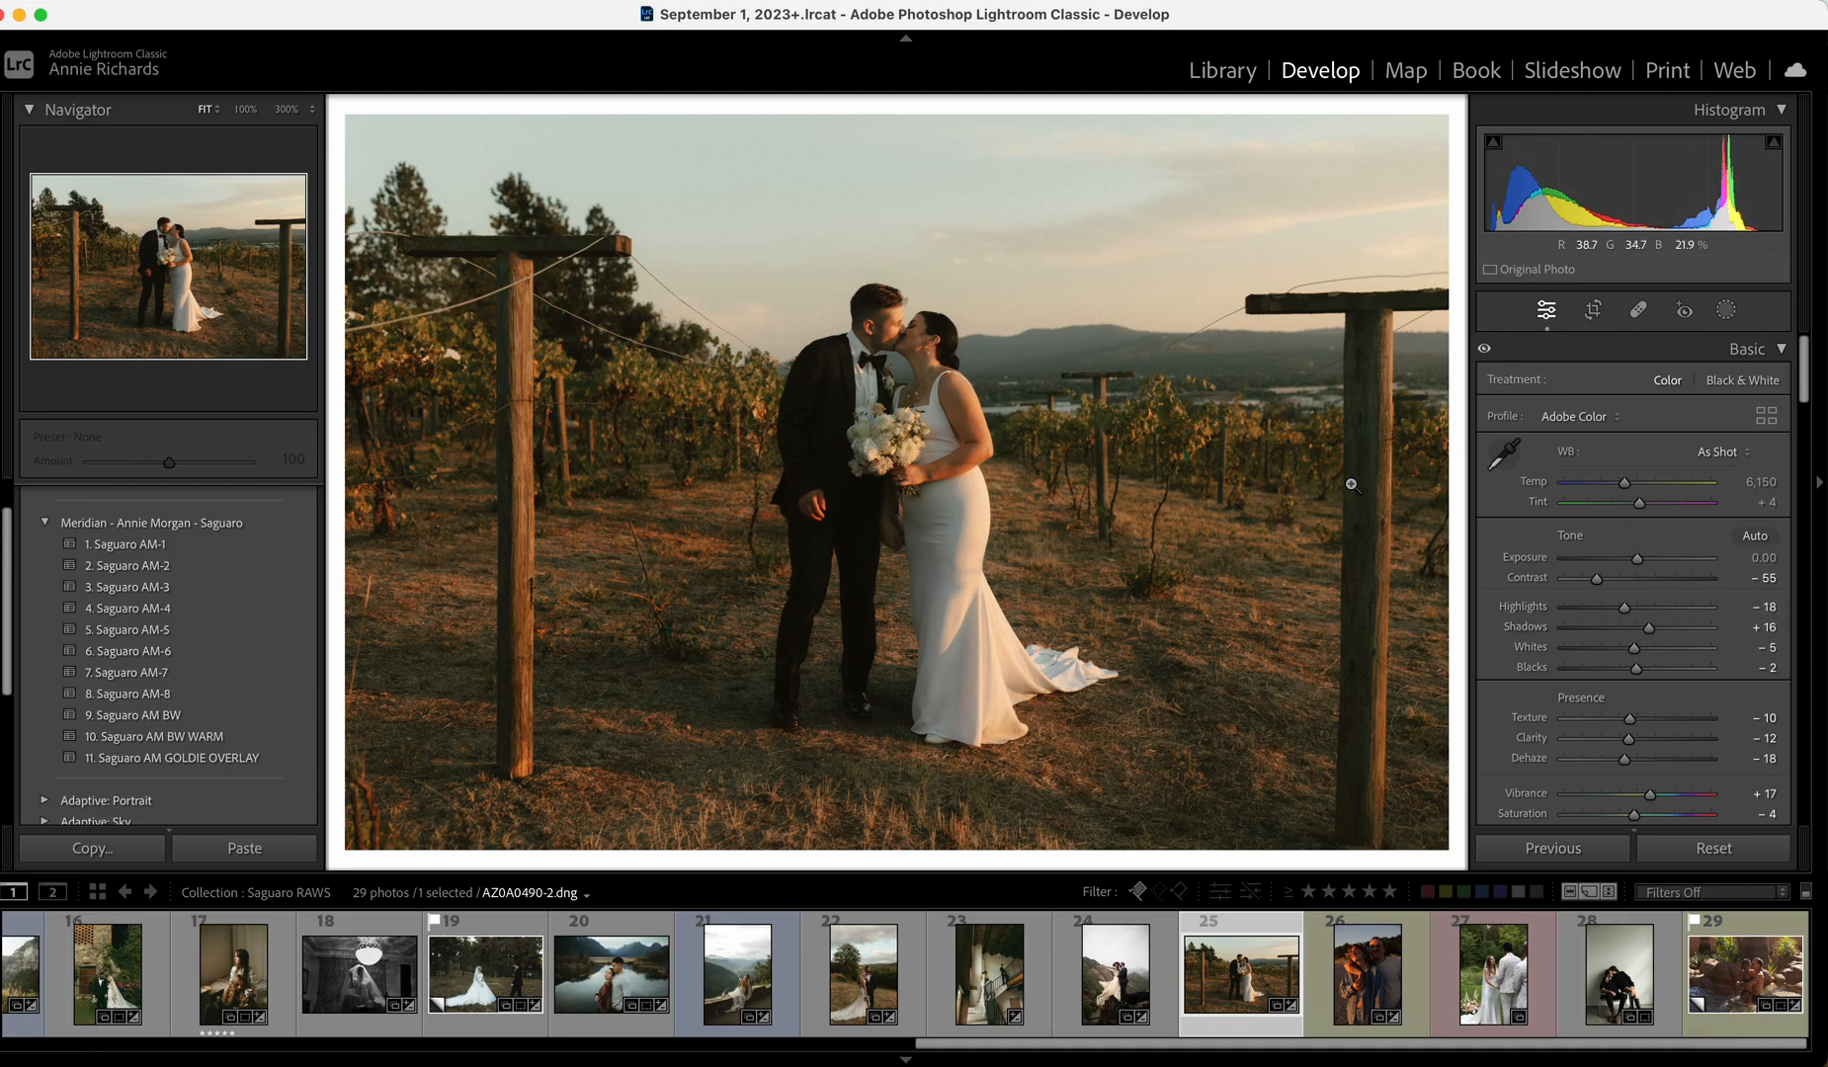
Cool Temp slightly, nudge Exposure to +0.05, pull Whites to −36, and compare with the original.
drag(1624, 482, 1618, 482)
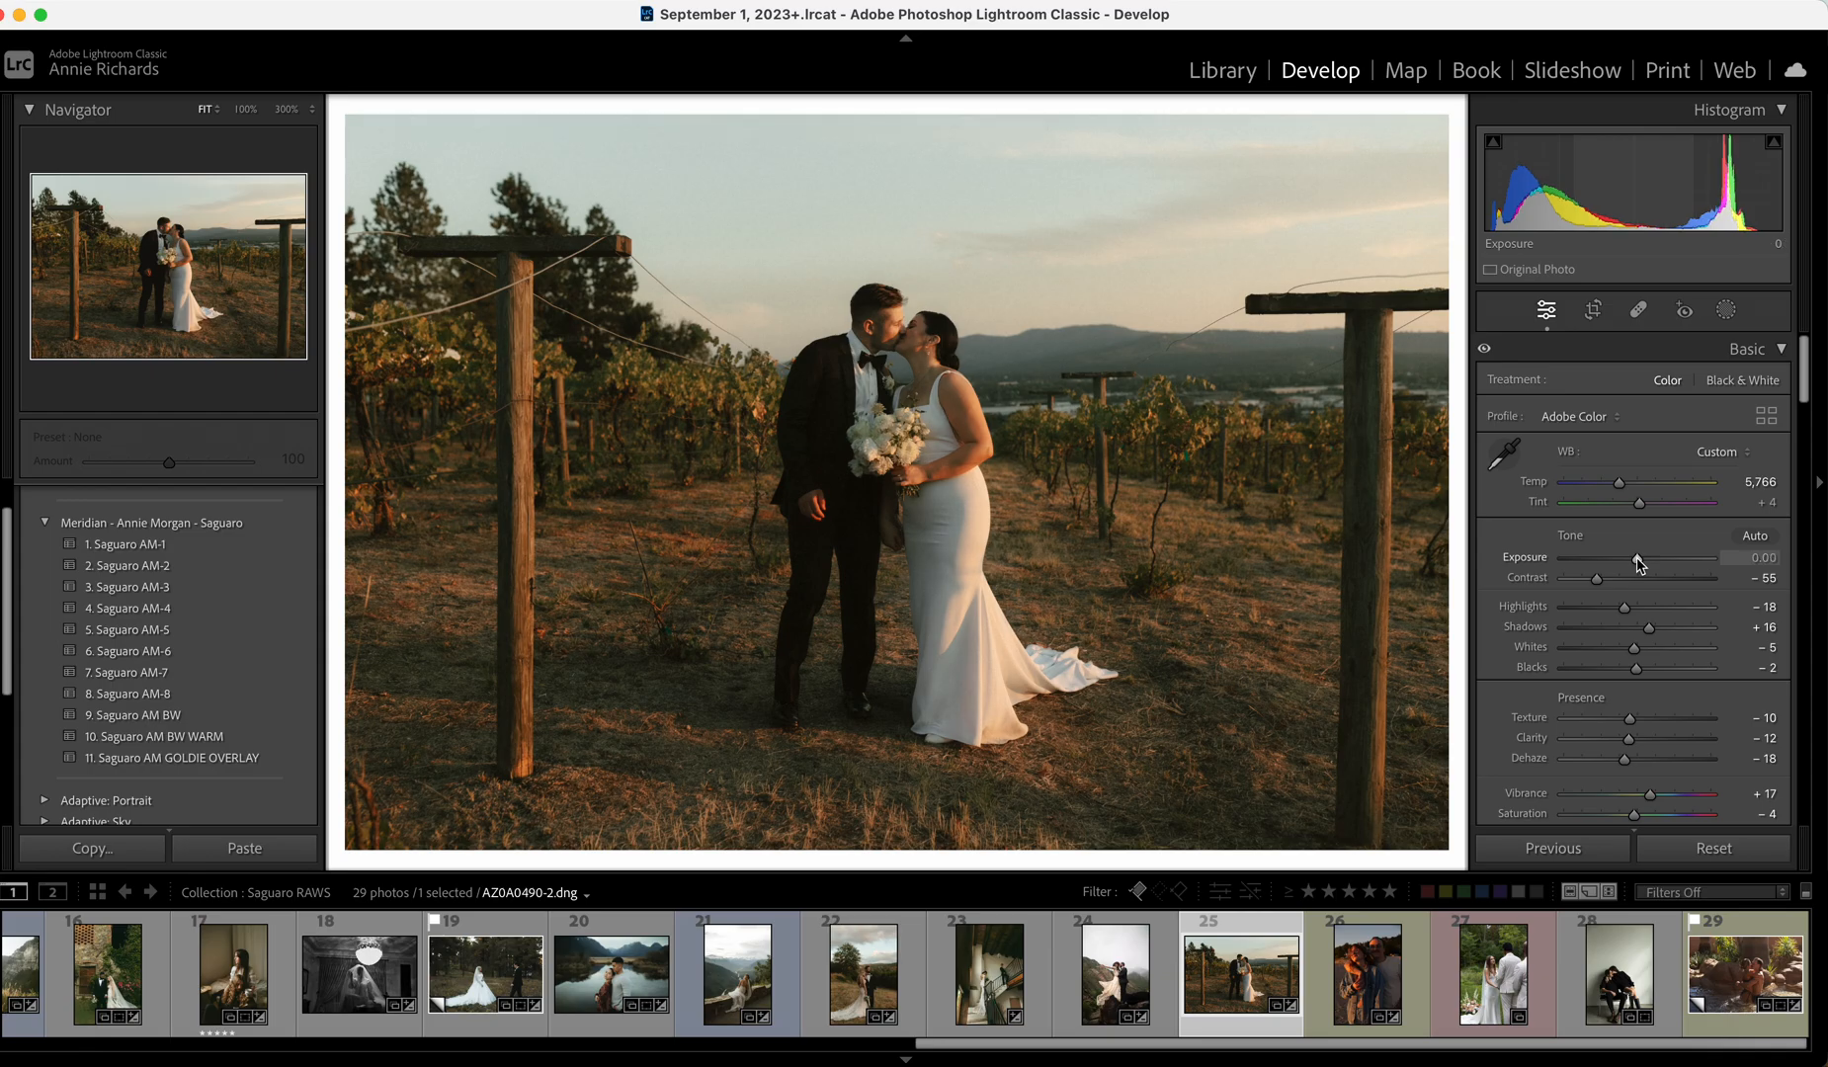
drag(1636, 560, 1640, 561)
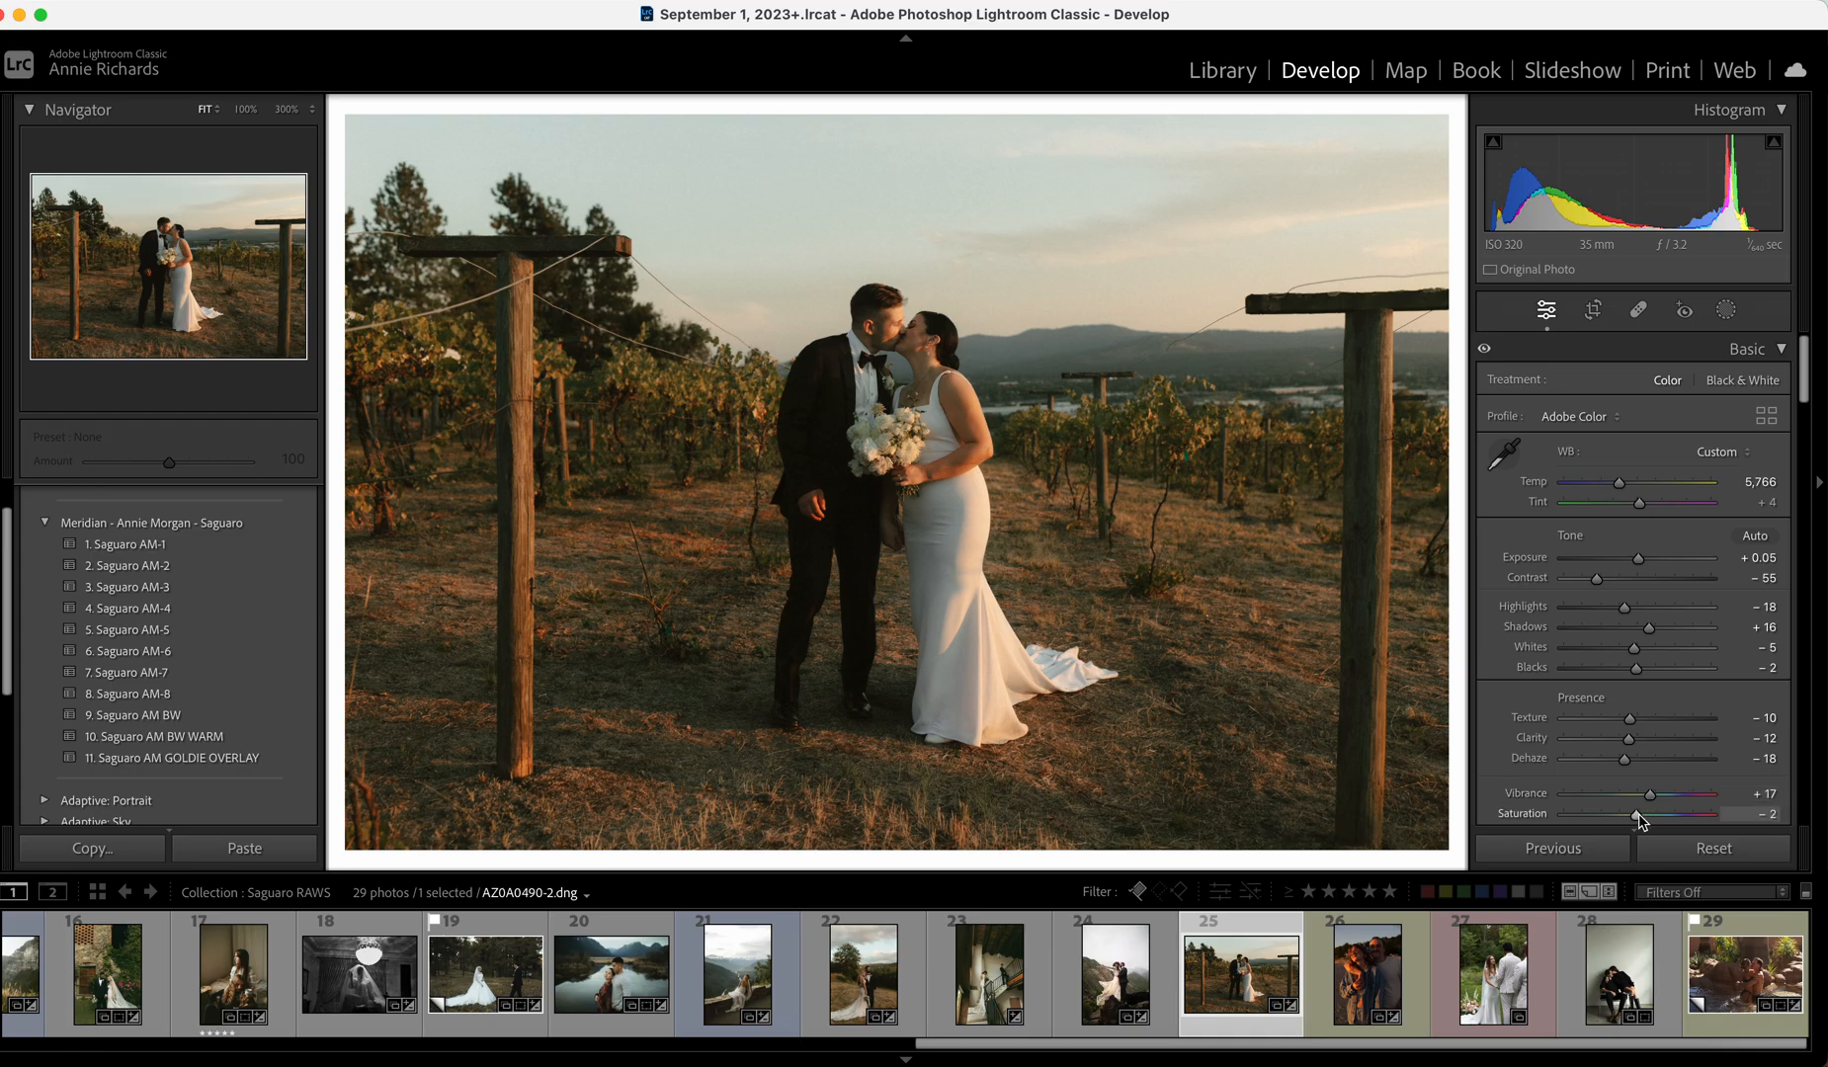
drag(1633, 647, 1611, 649)
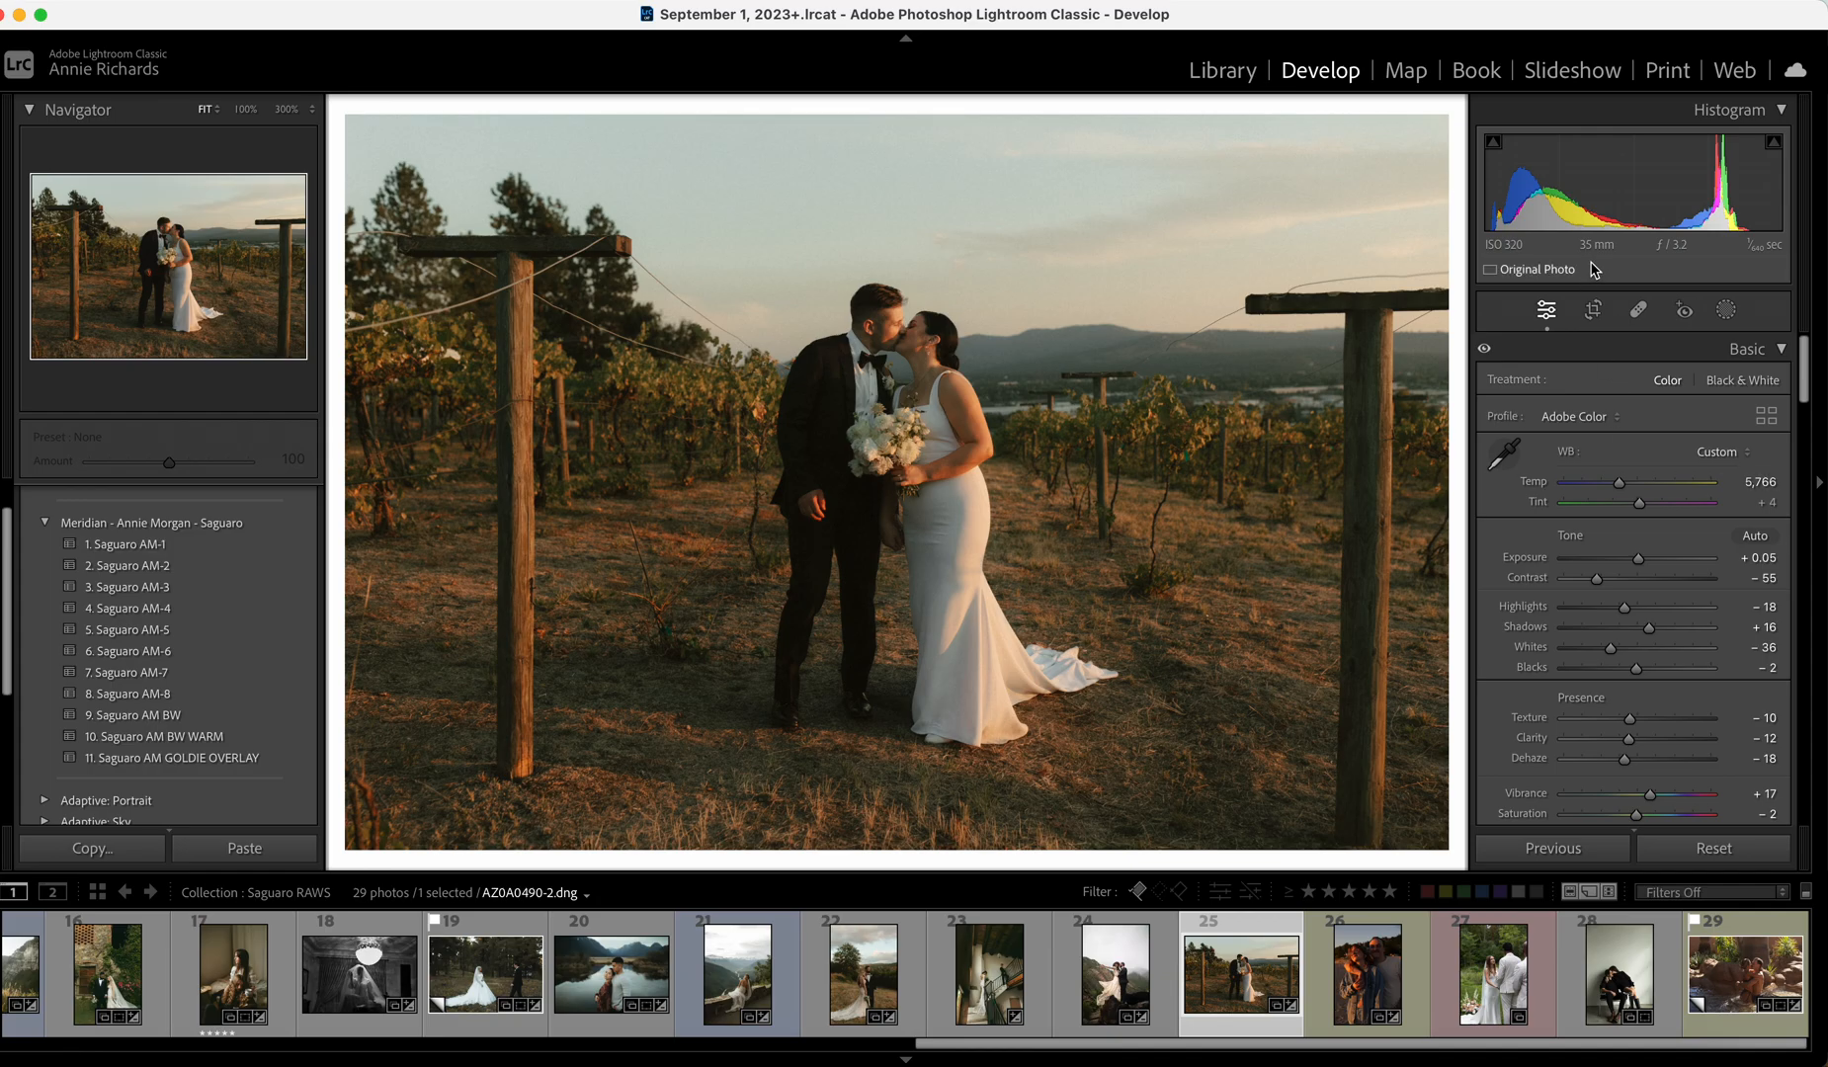
key(backslash)
key(backslash)
key(backslash)
key(backslash)
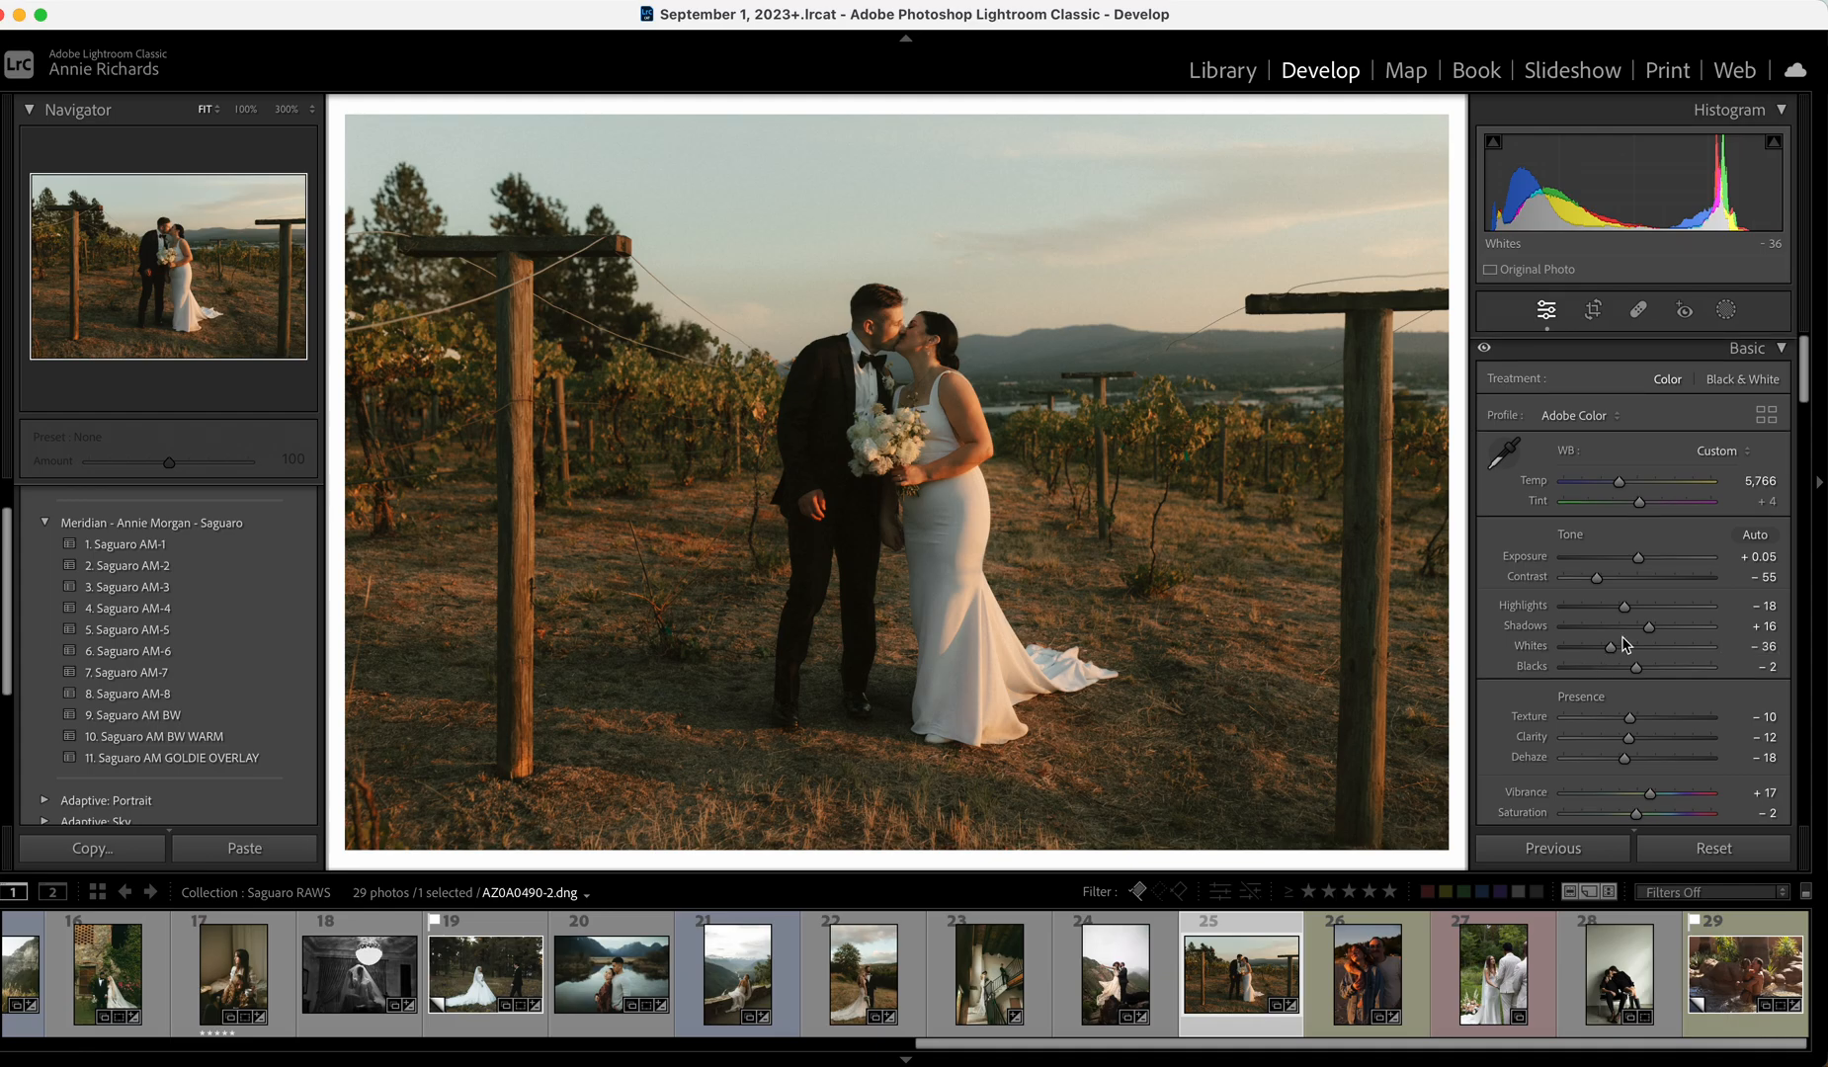
scroll(1621, 638, down, 5)
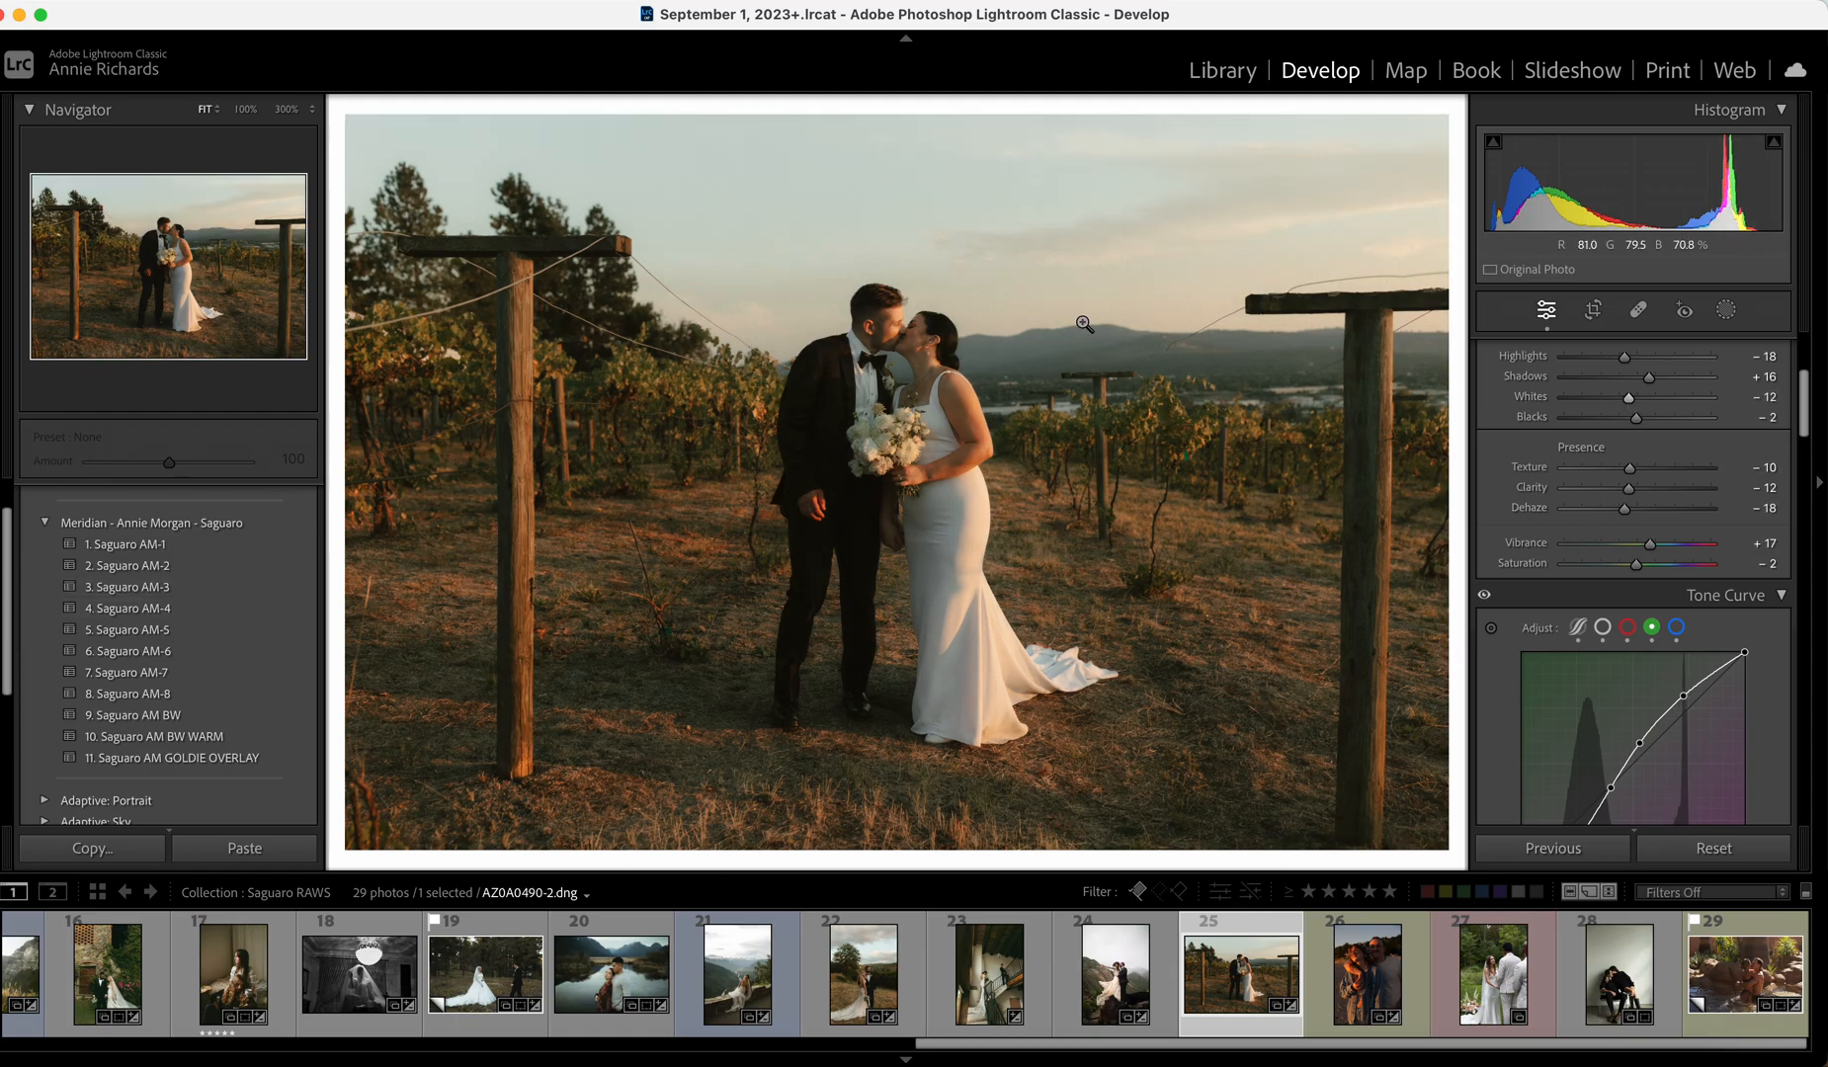
scroll(1668, 609, up, 4)
Warm Temp to 6,016 with Exposure at zero, then open the beach couple photo at Exposure +0.60.
drag(1618, 483, 1621, 482)
double_click(1639, 561)
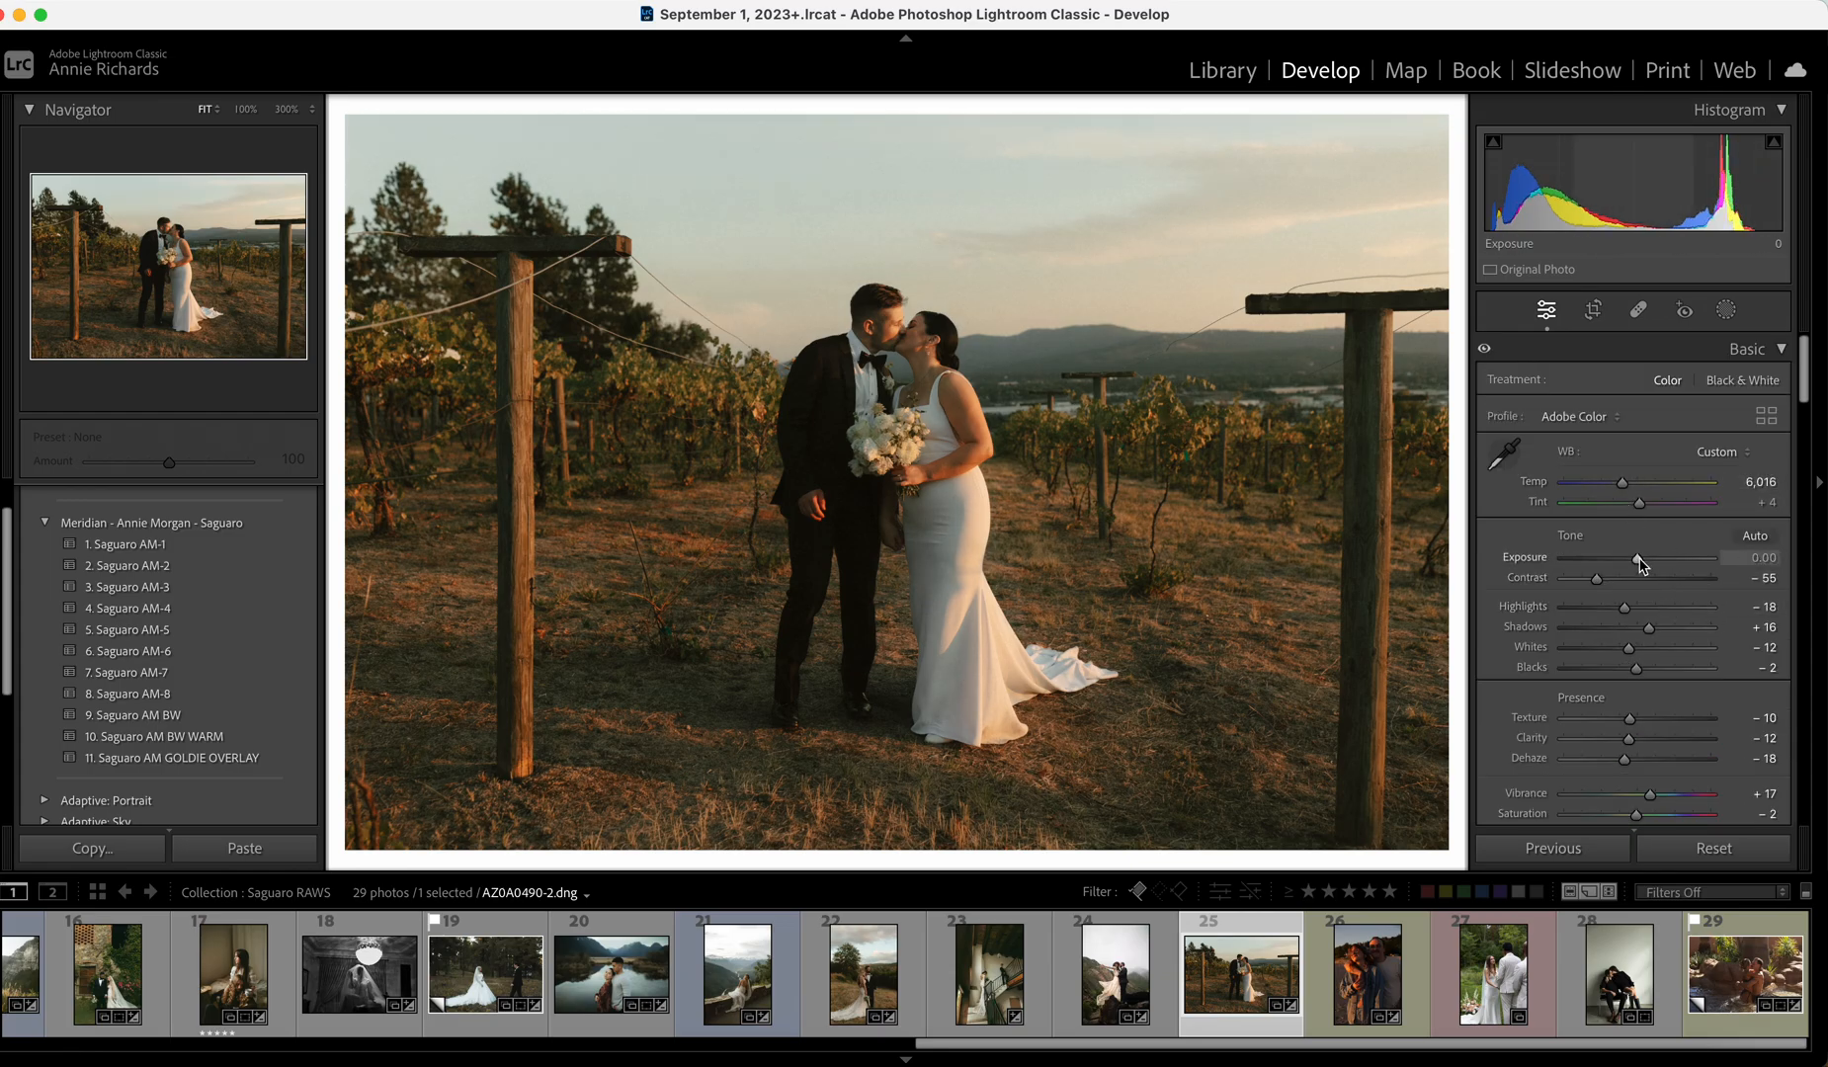
drag(1639, 560, 1640, 560)
double_click(1639, 560)
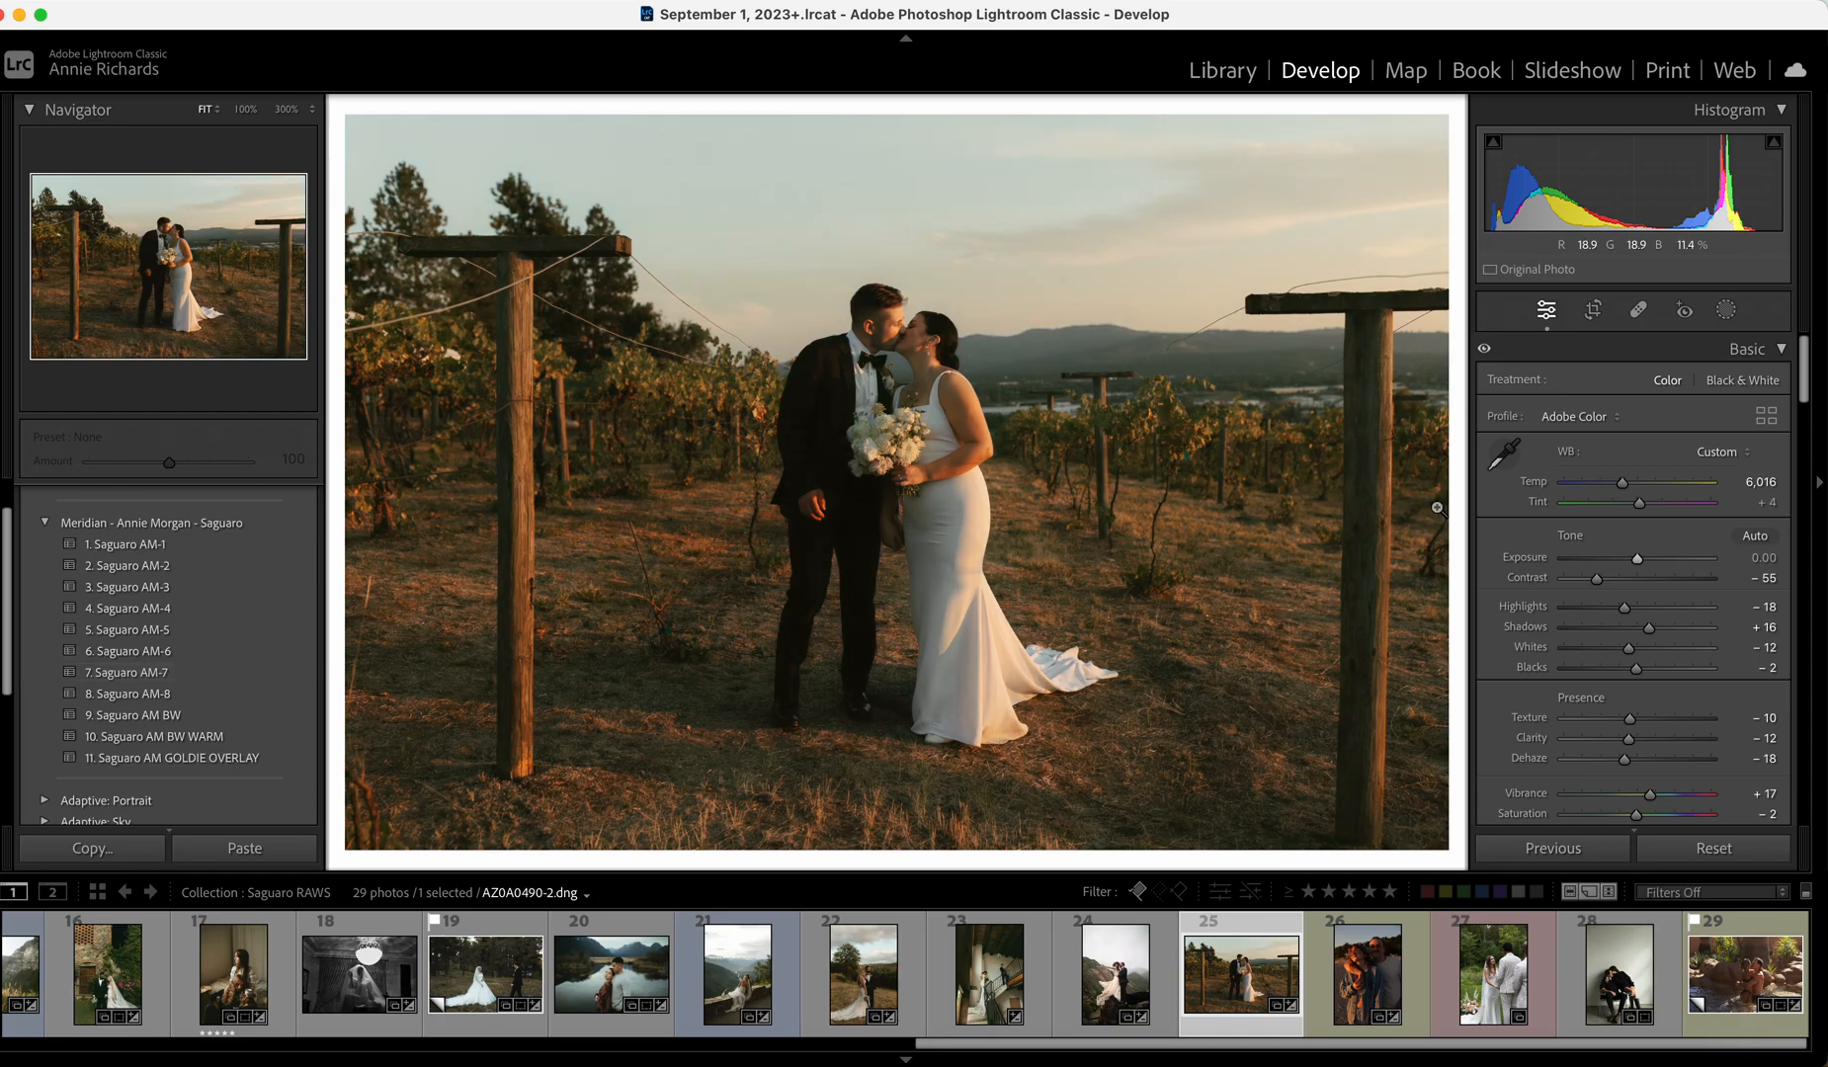
click(1383, 983)
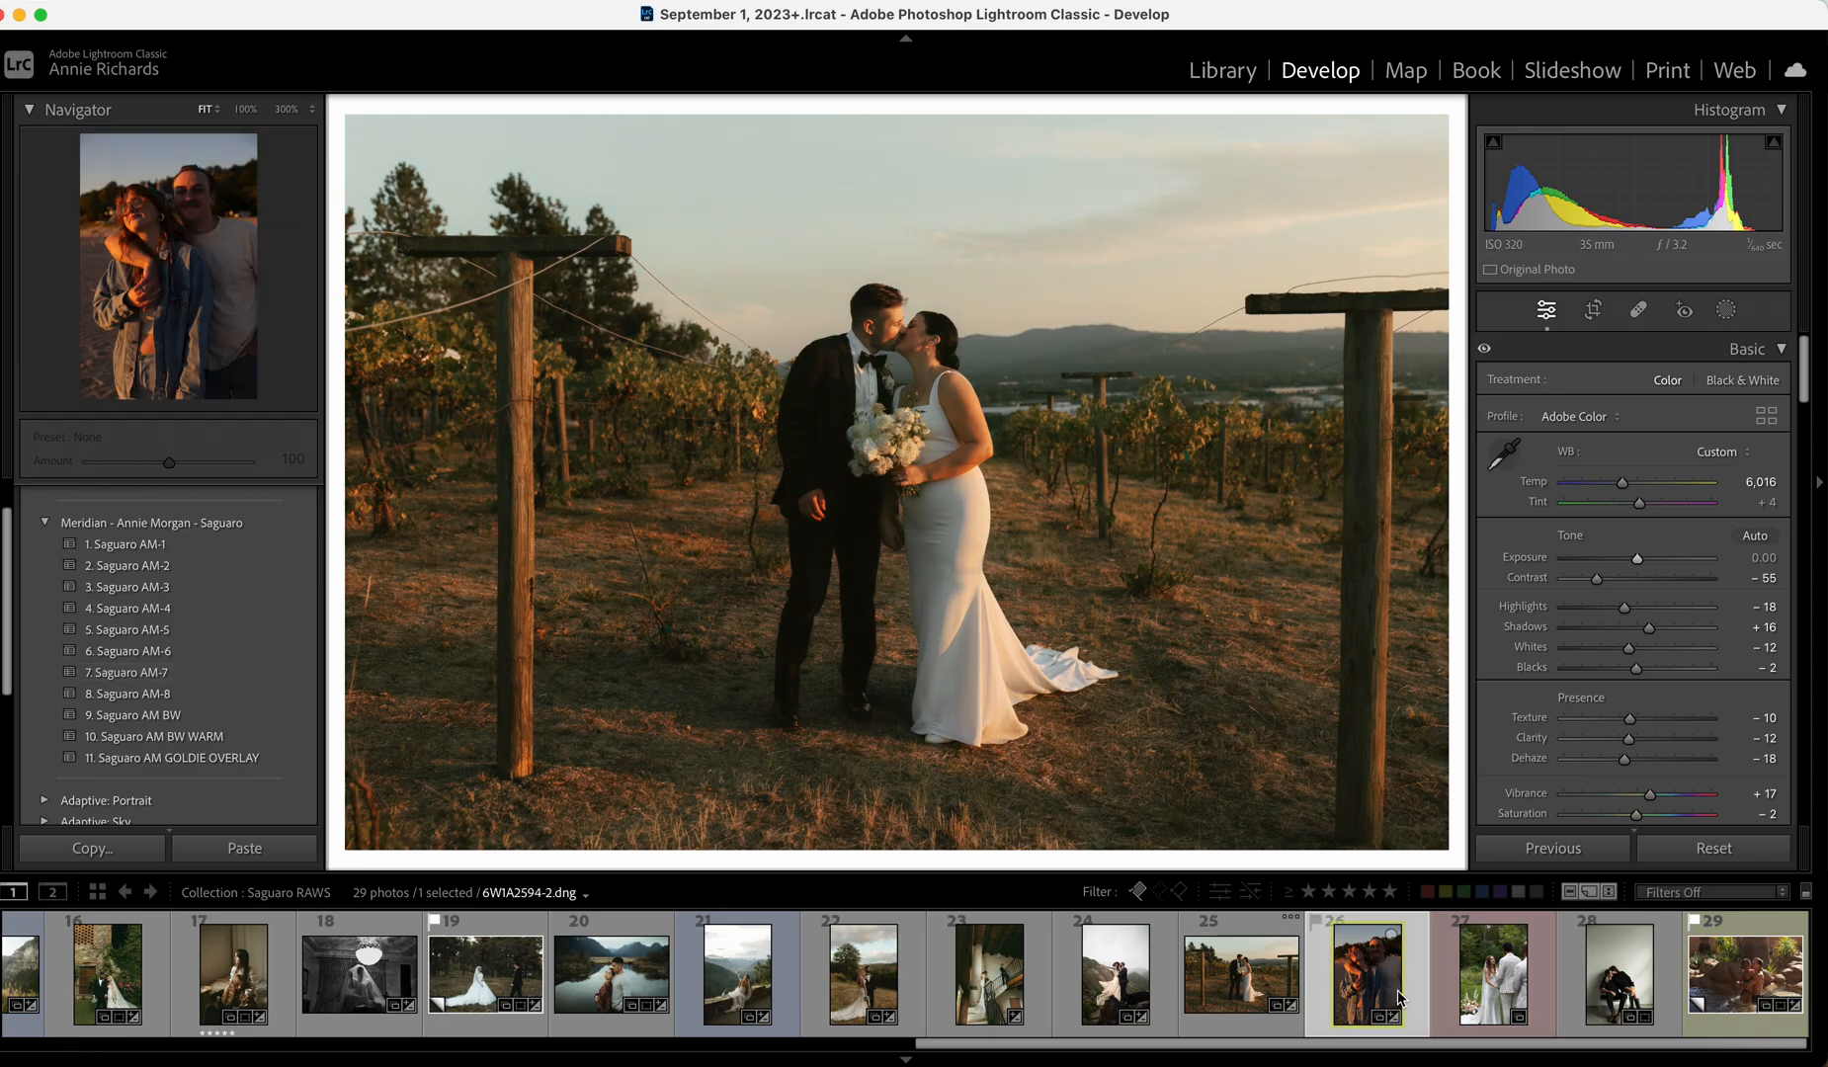
click(1644, 558)
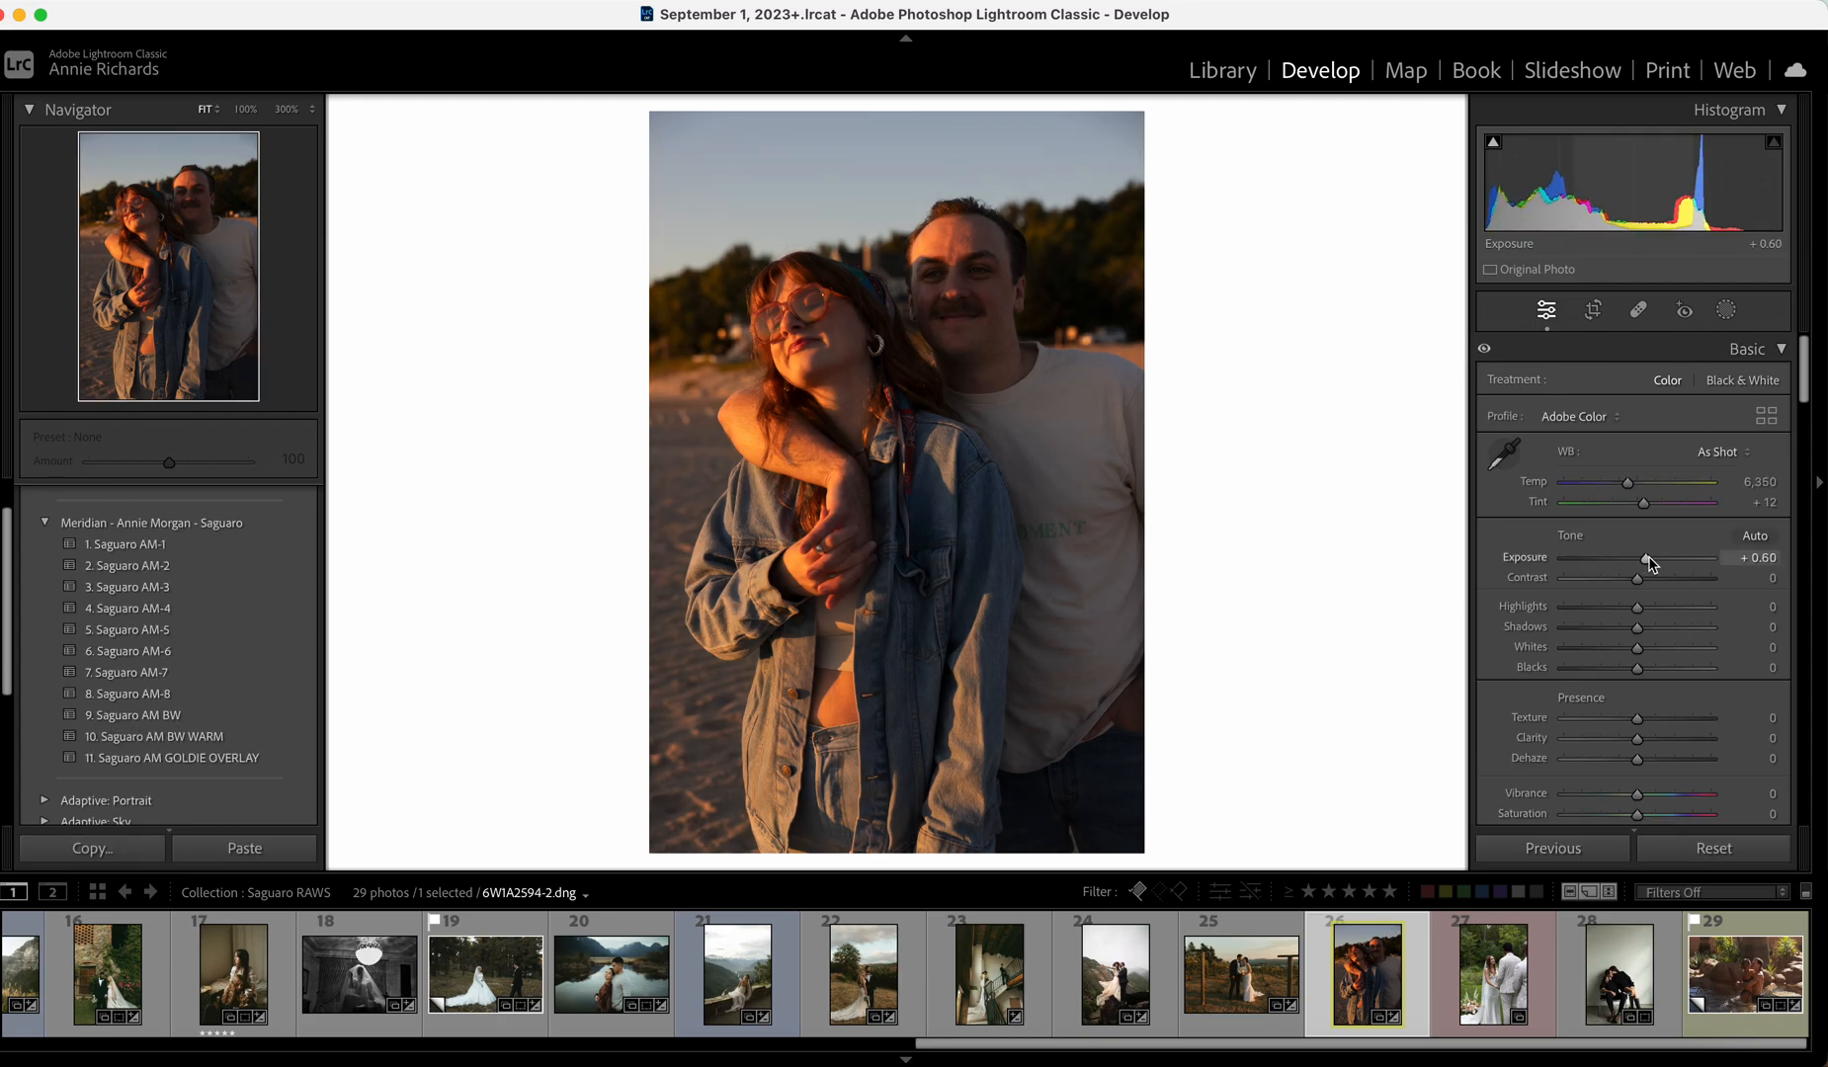
Apply Saguaro AM-8 with Shadows +42 and Whites about −23, then open the ceremony photo.
click(268, 695)
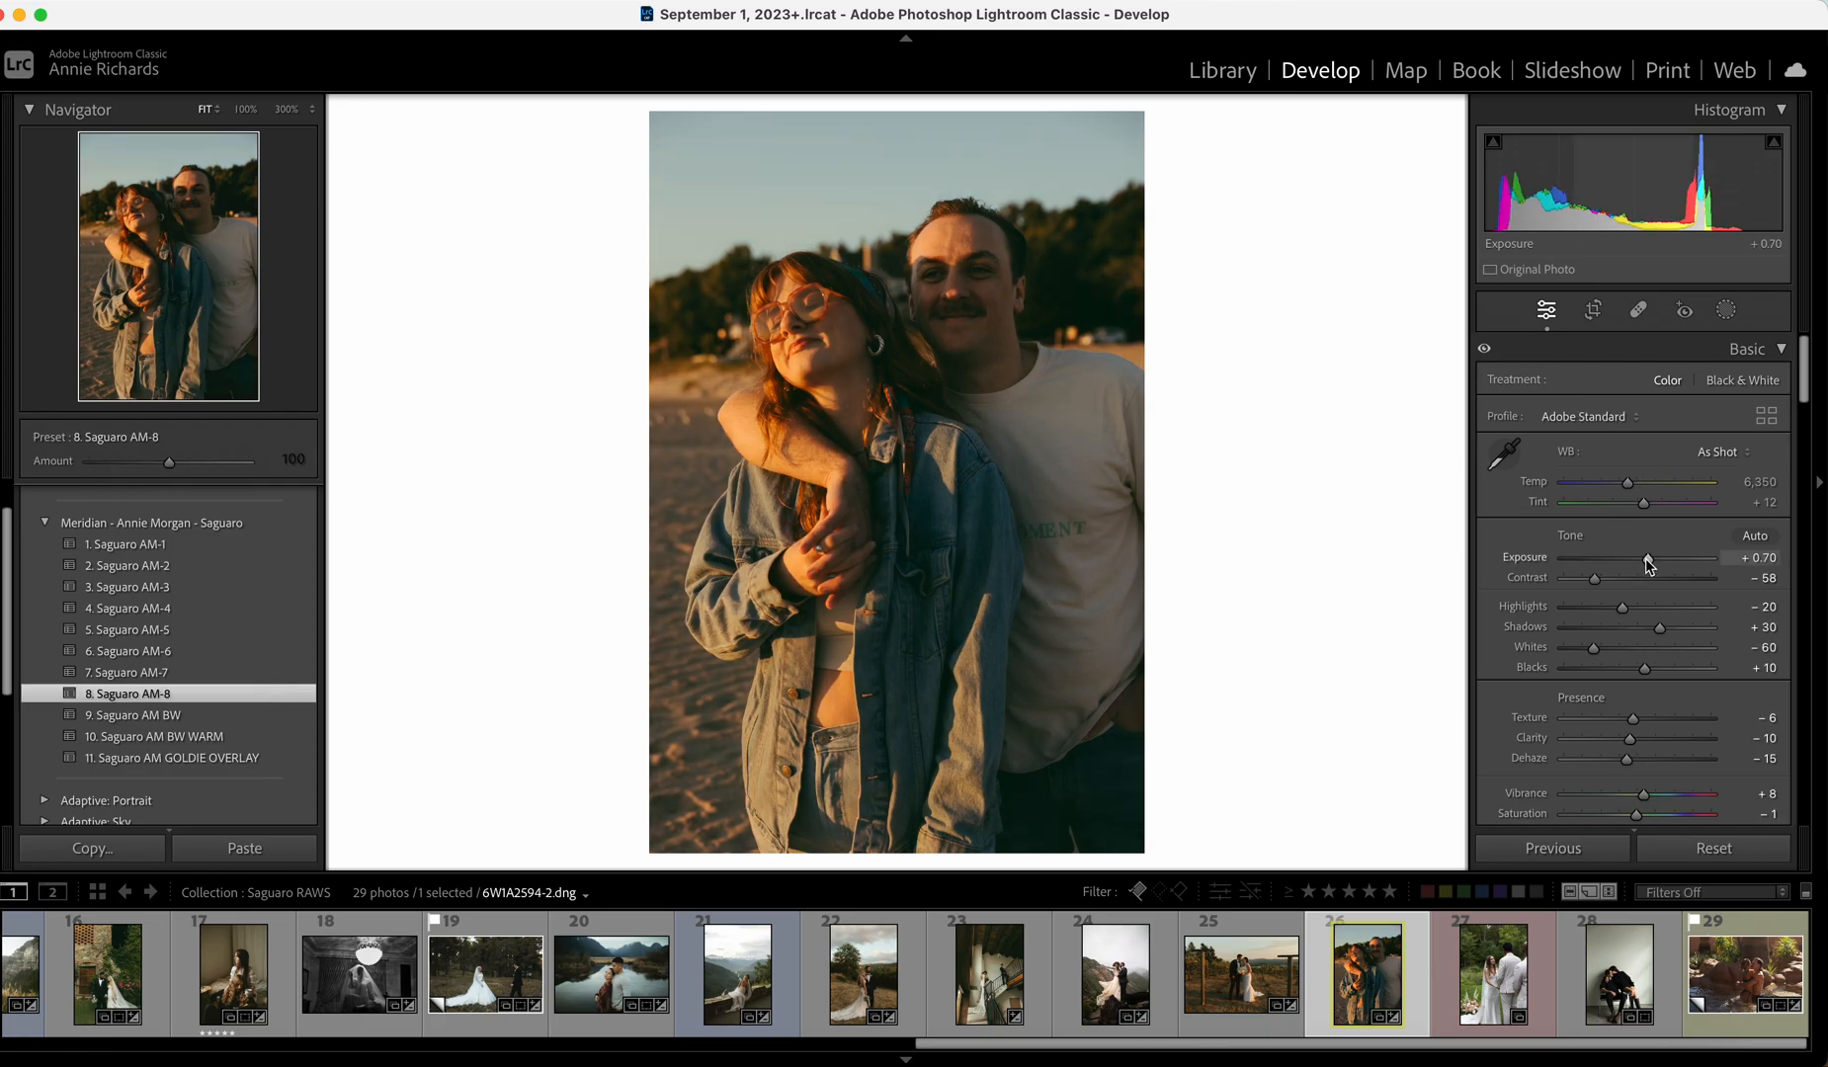
drag(1659, 626, 1619, 648)
click(1623, 648)
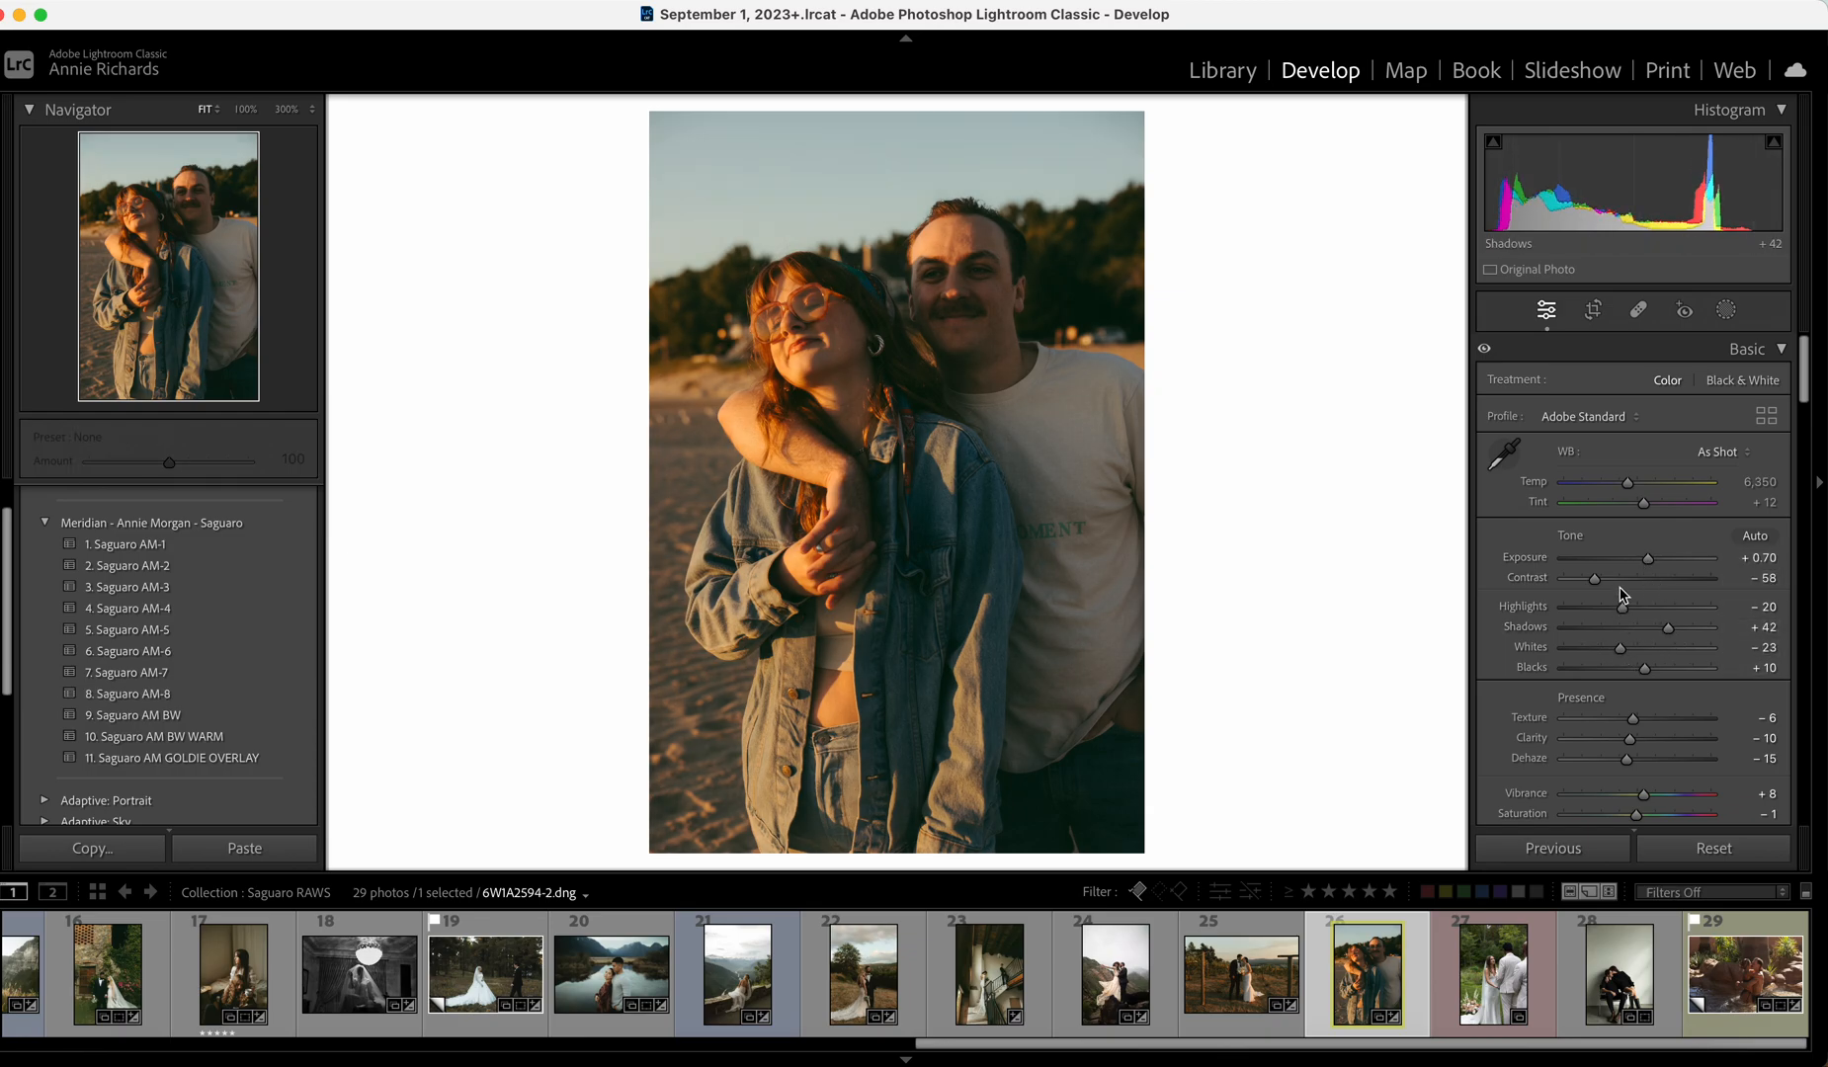
click(1484, 986)
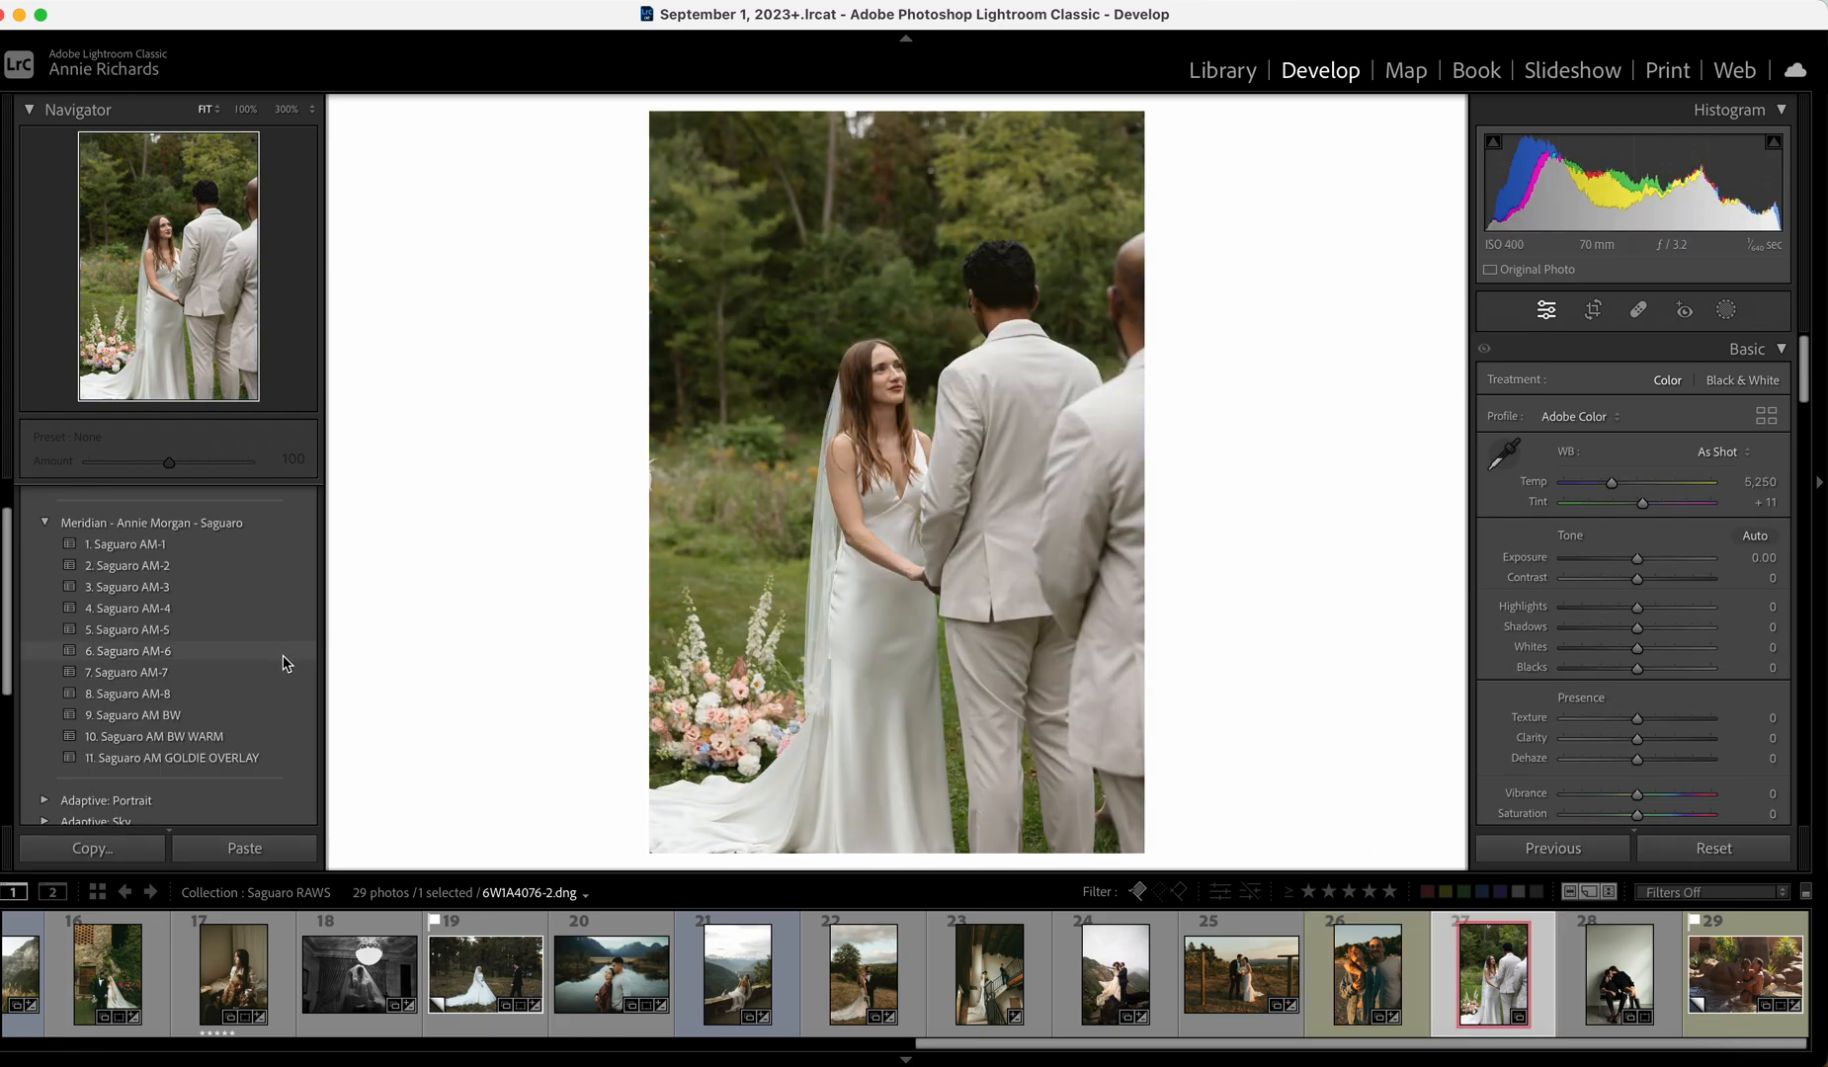
Apply Saguaro AM-5 to the ceremony photo with Exposure −0.05, compare before/after, and go to the next photo.
click(241, 630)
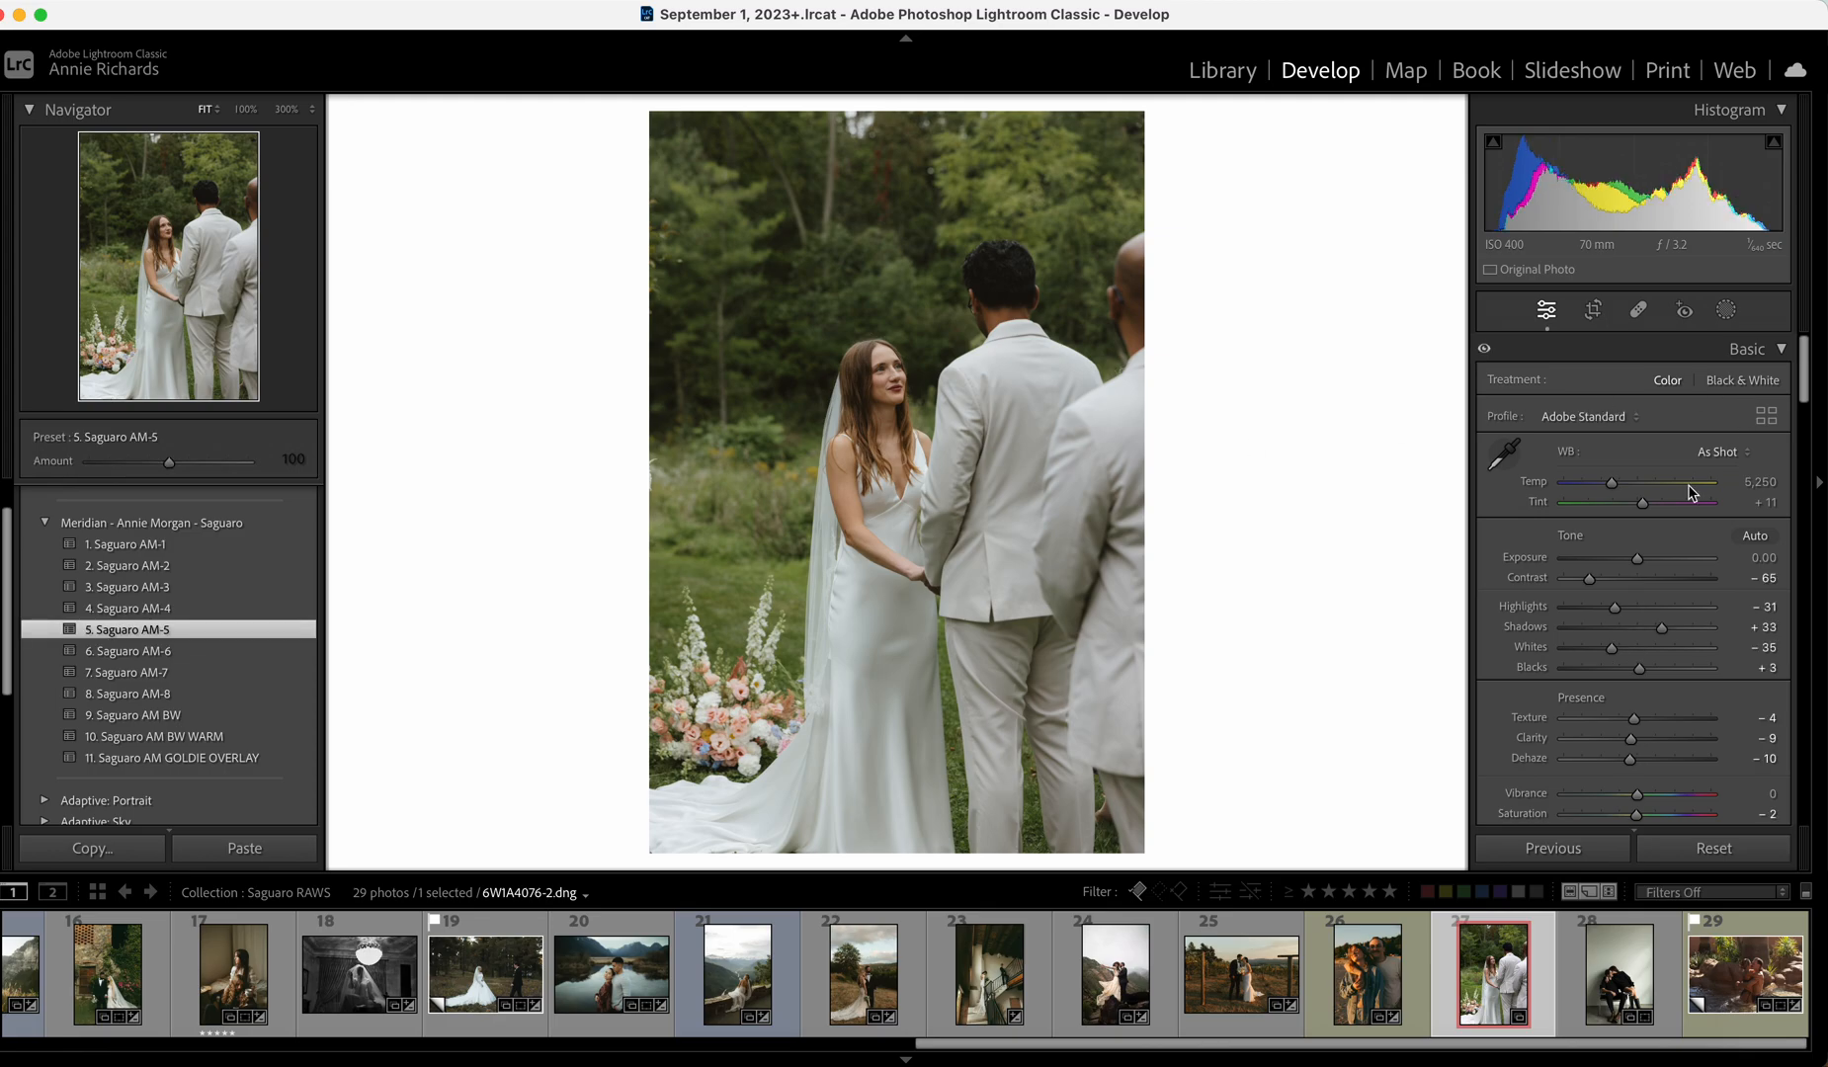
drag(1638, 559, 1637, 560)
key(backslash)
key(backslash)
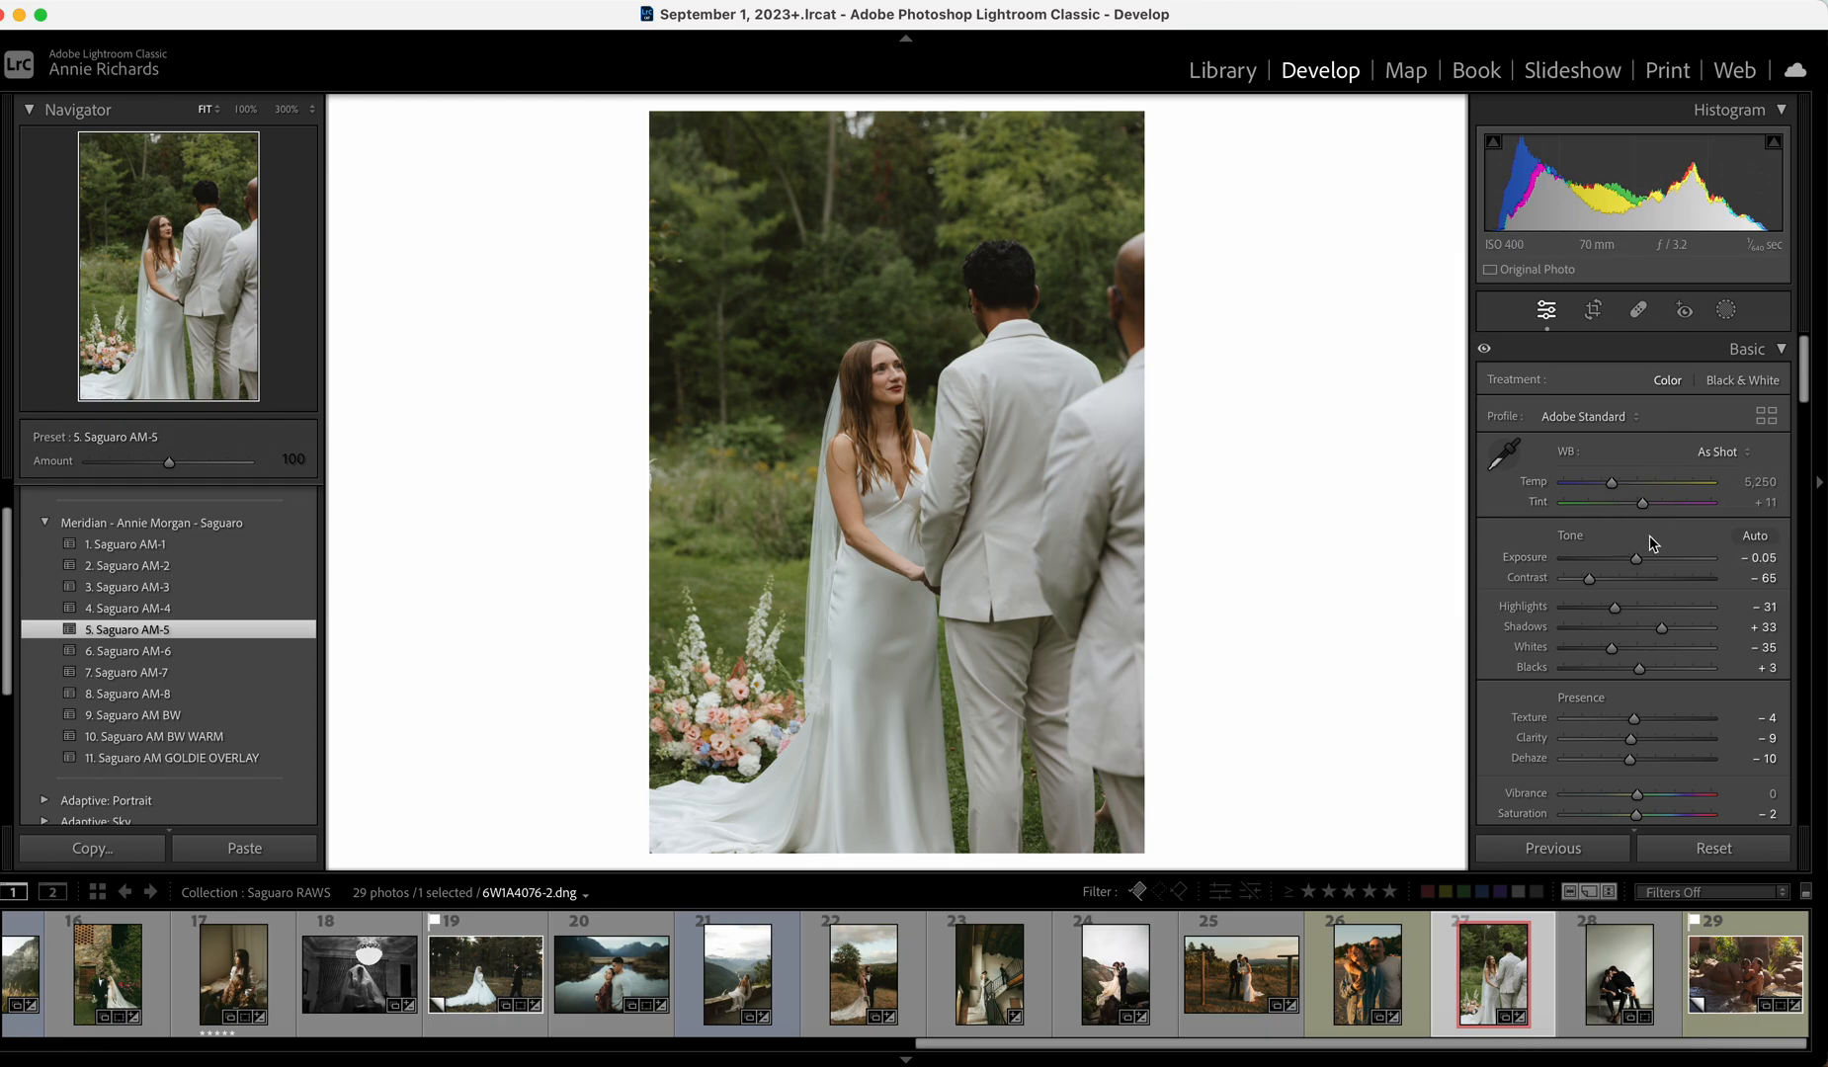
key(Right)
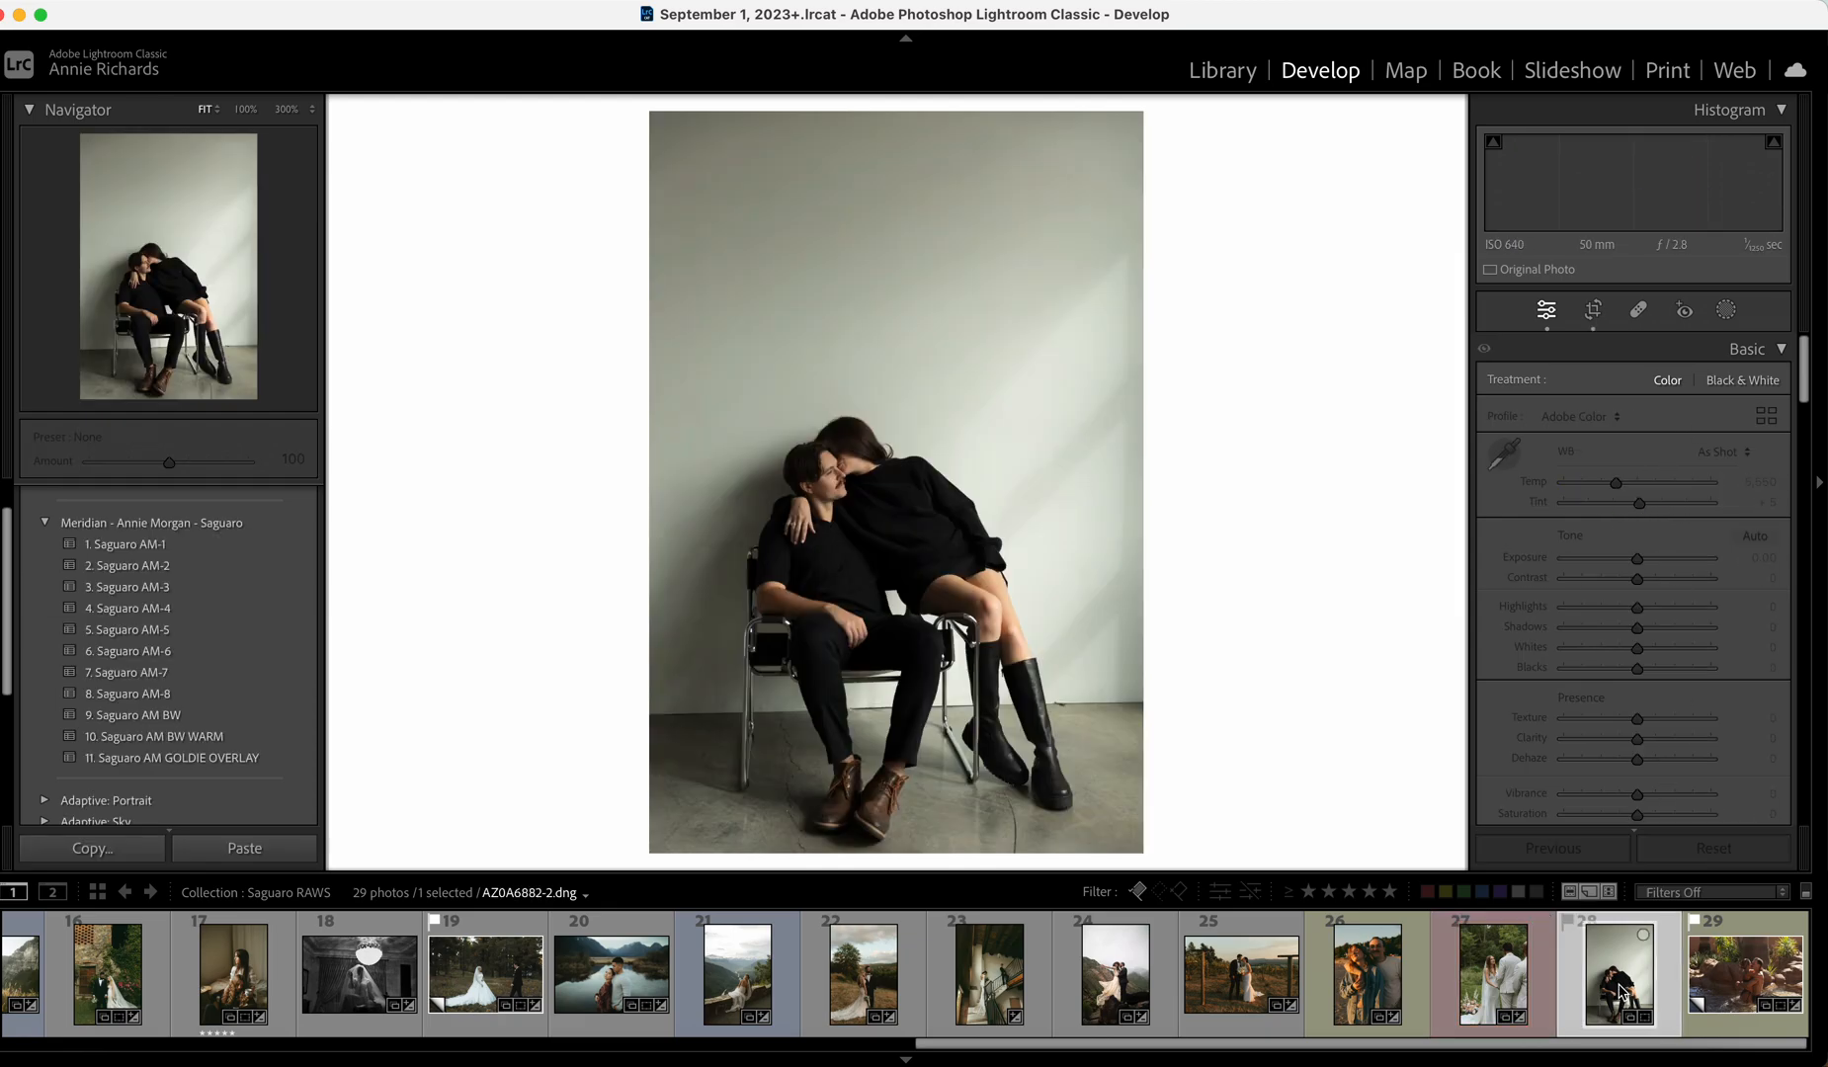
Convert the chair photo with Saguaro AM BW WARM, undo the Shadows change, set Exposure +0.20, and go to the next photo.
drag(1636, 560, 1639, 560)
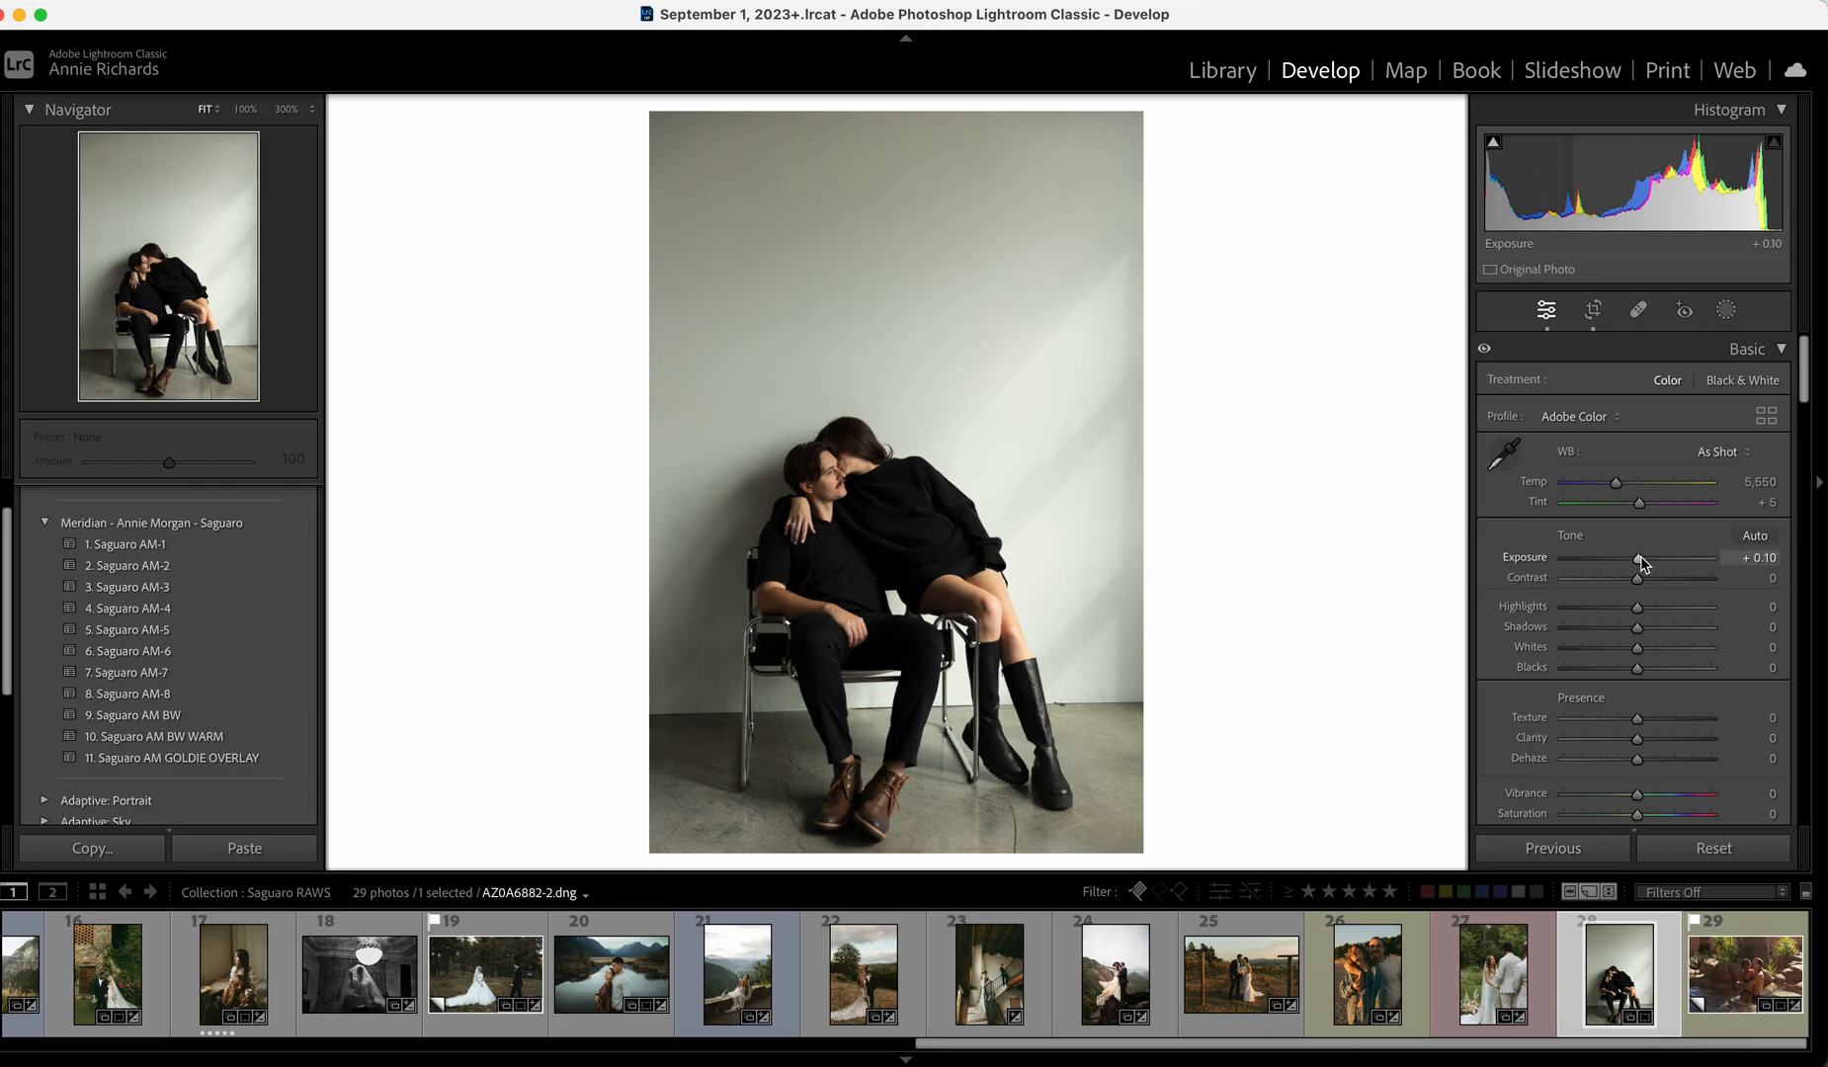
click(256, 732)
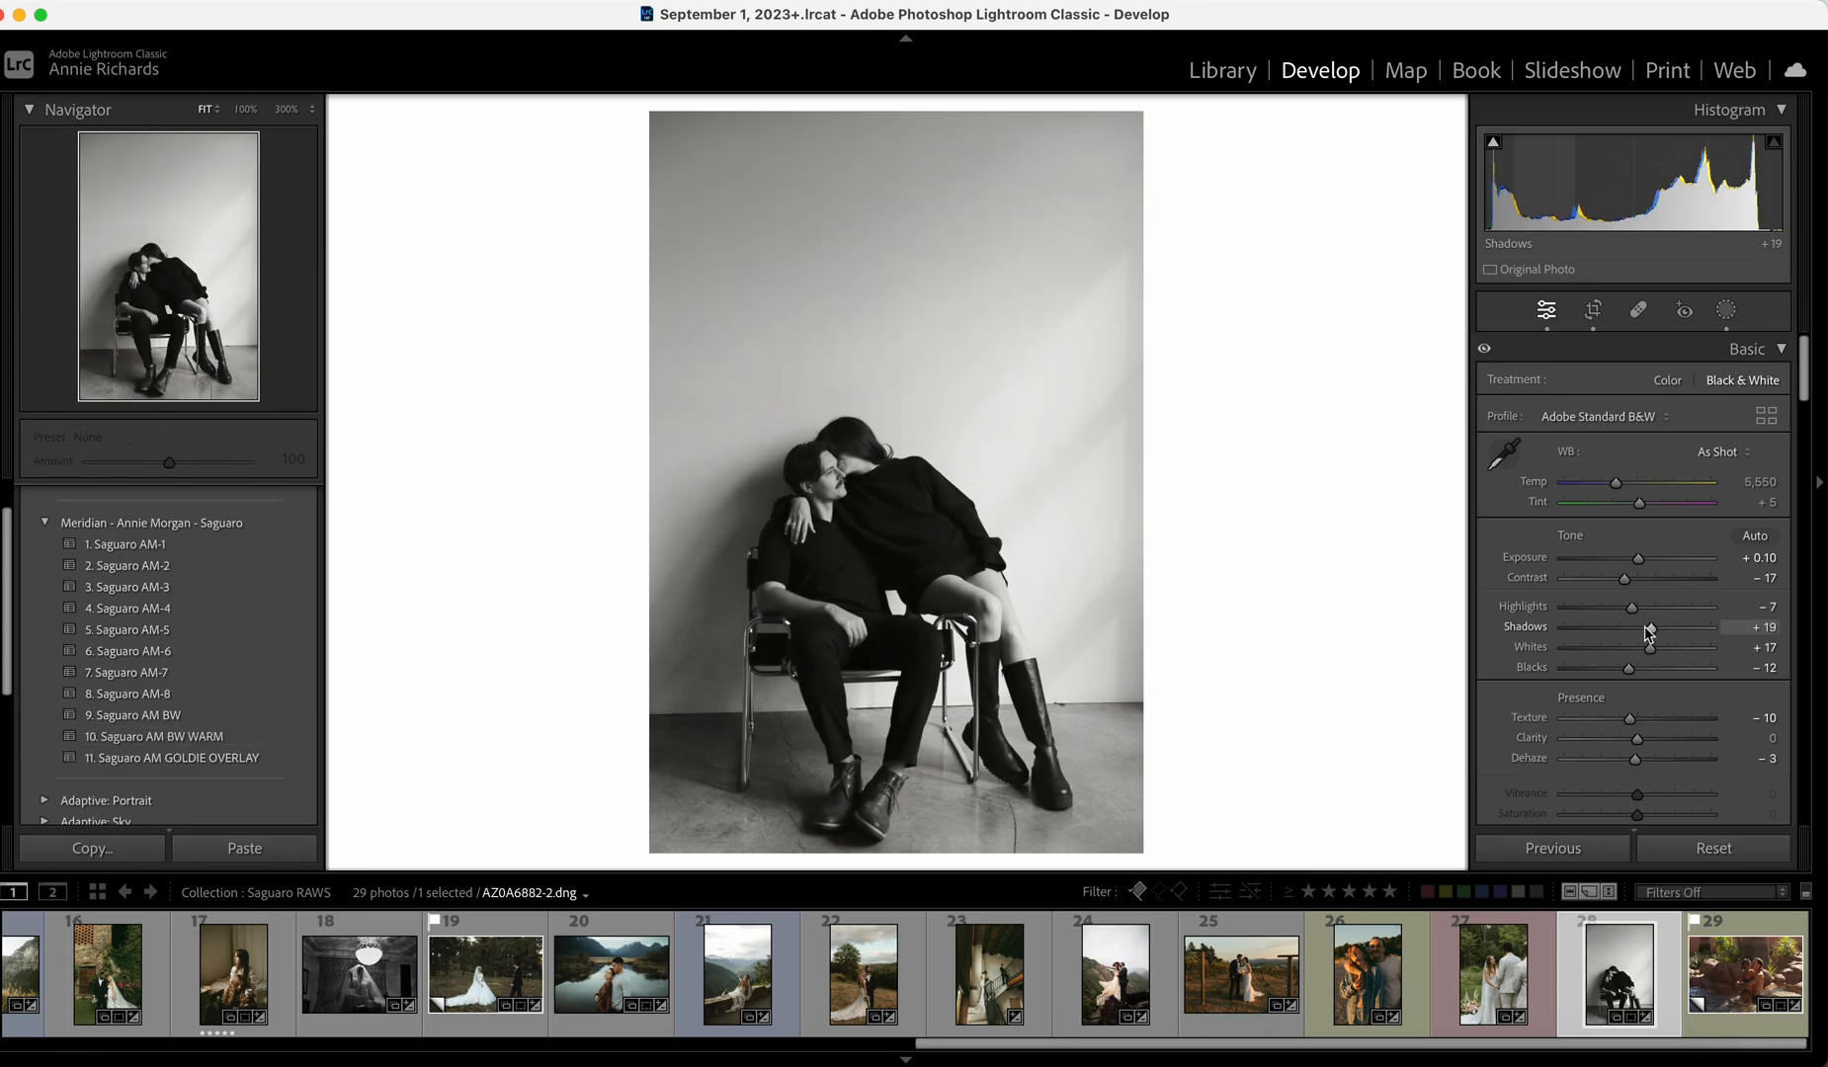
key(super+z)
drag(1638, 558, 1642, 560)
key(Right)
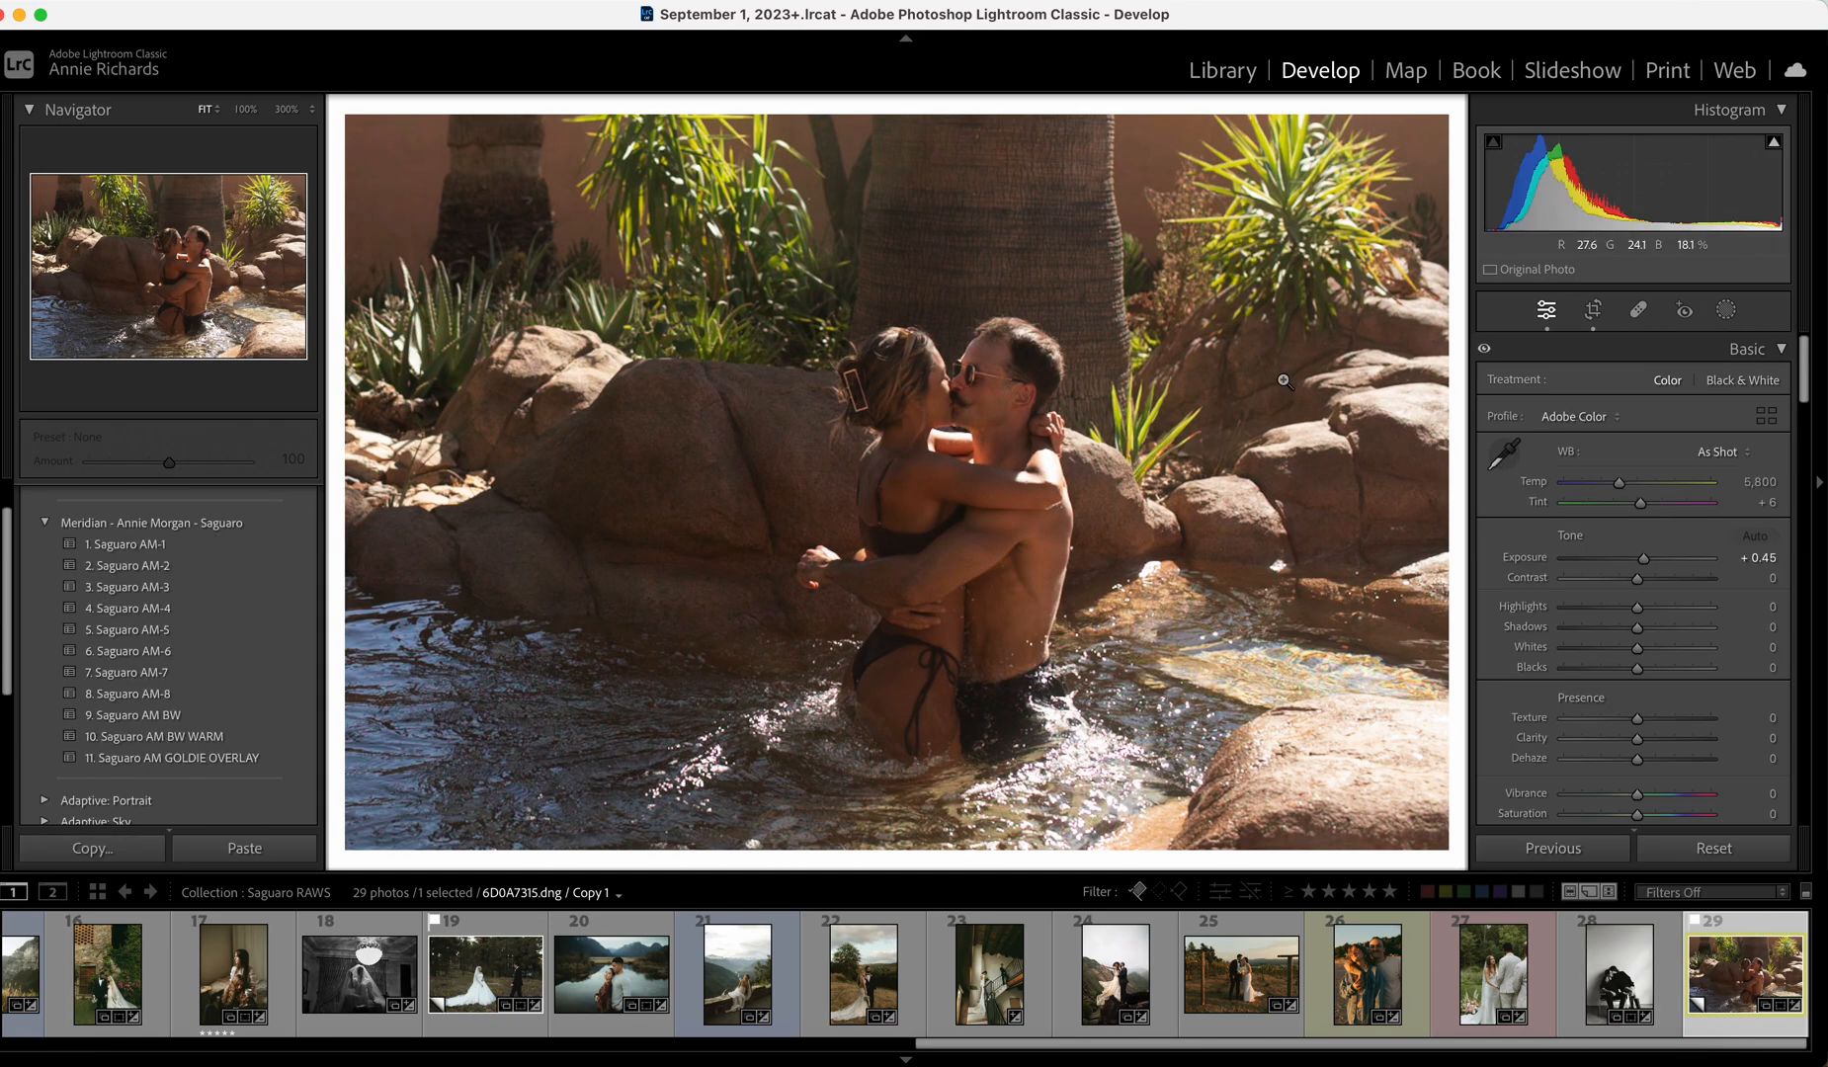
Apply Saguaro AM-5, then set exposure +0.80, whites -1, contrast -48 and temperature 5,501.
click(1593, 310)
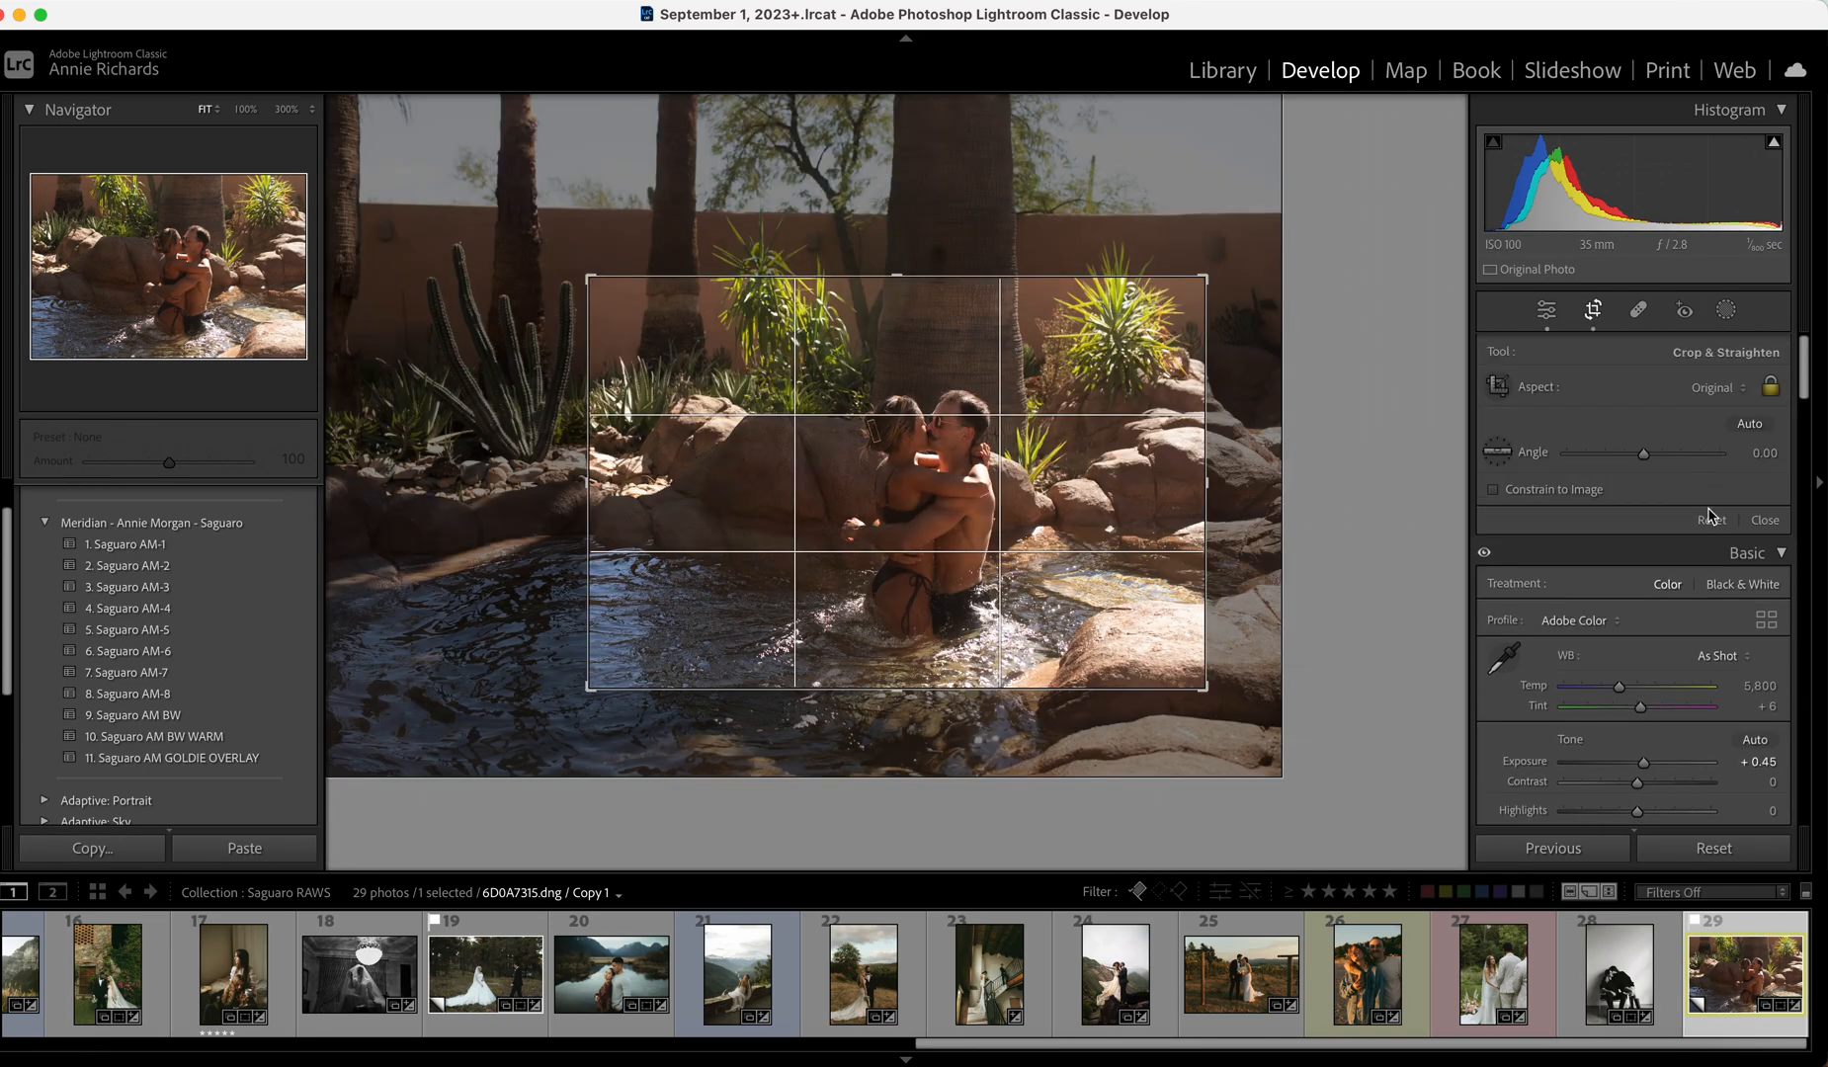
click(1765, 519)
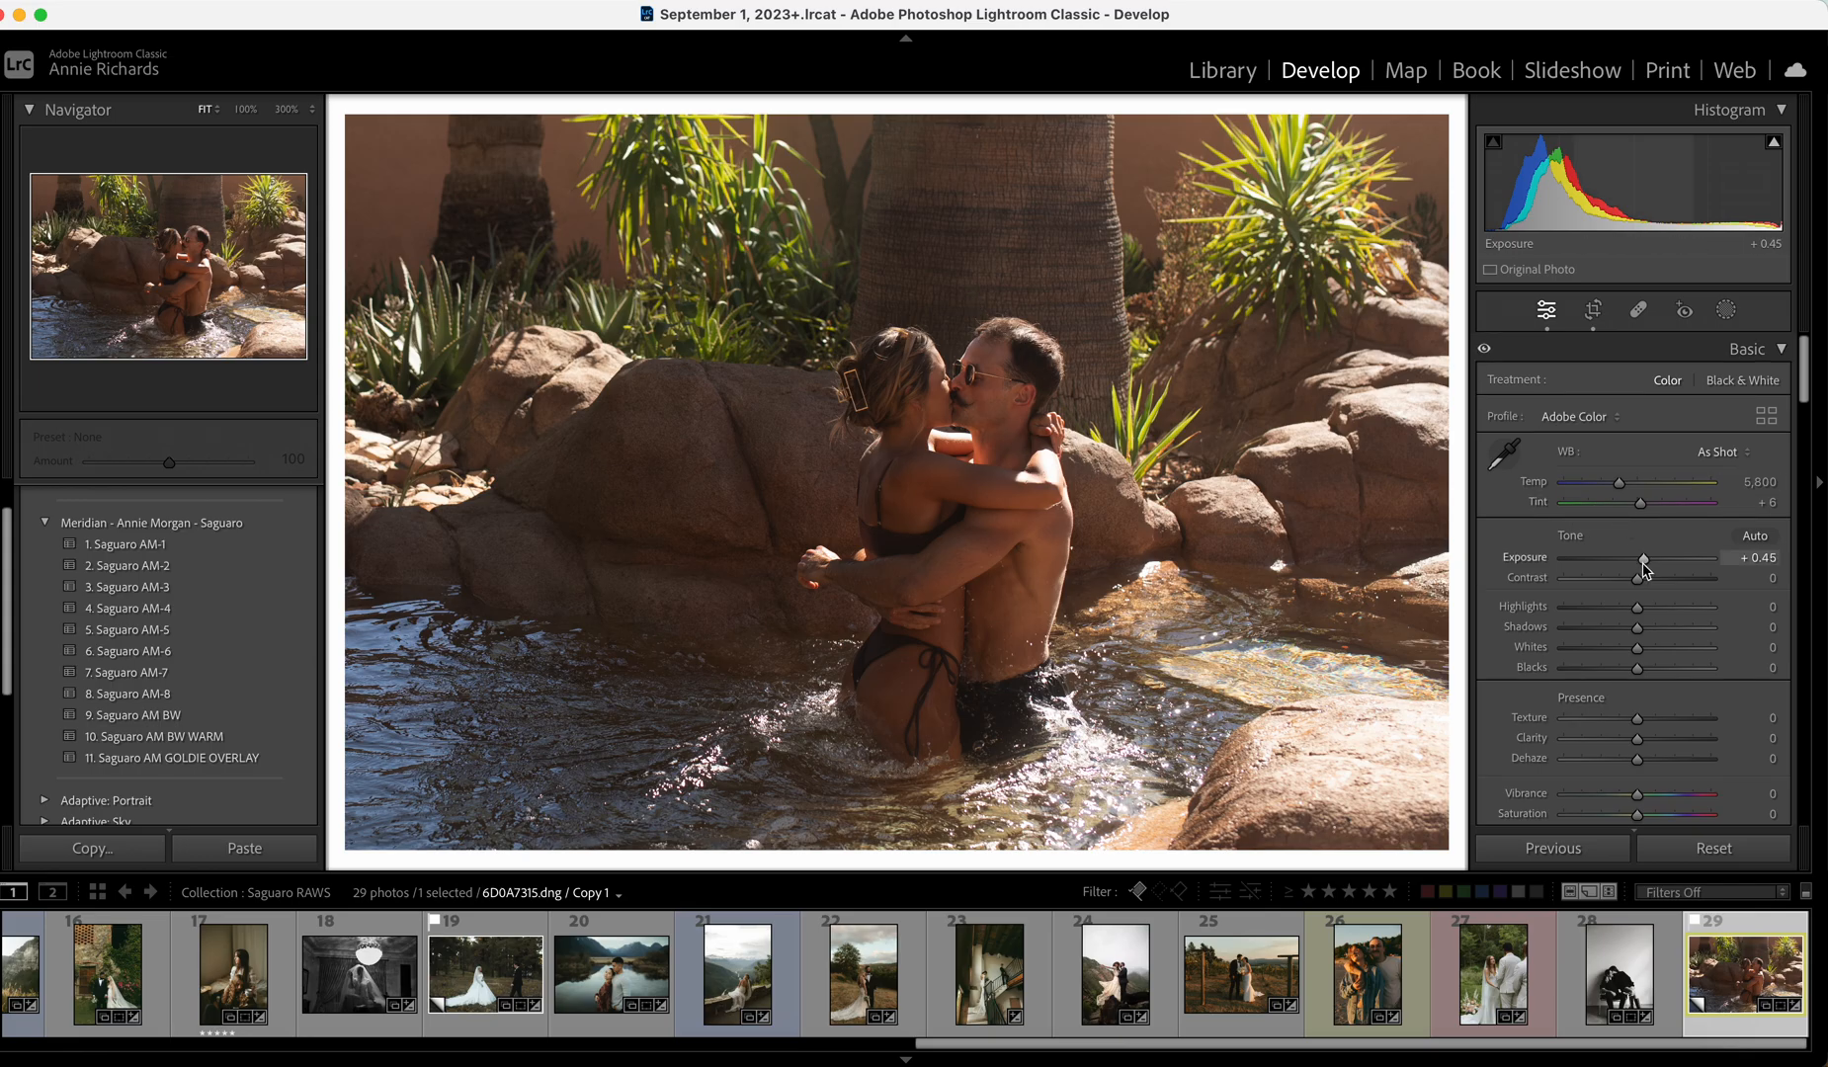
drag(1645, 568, 1648, 568)
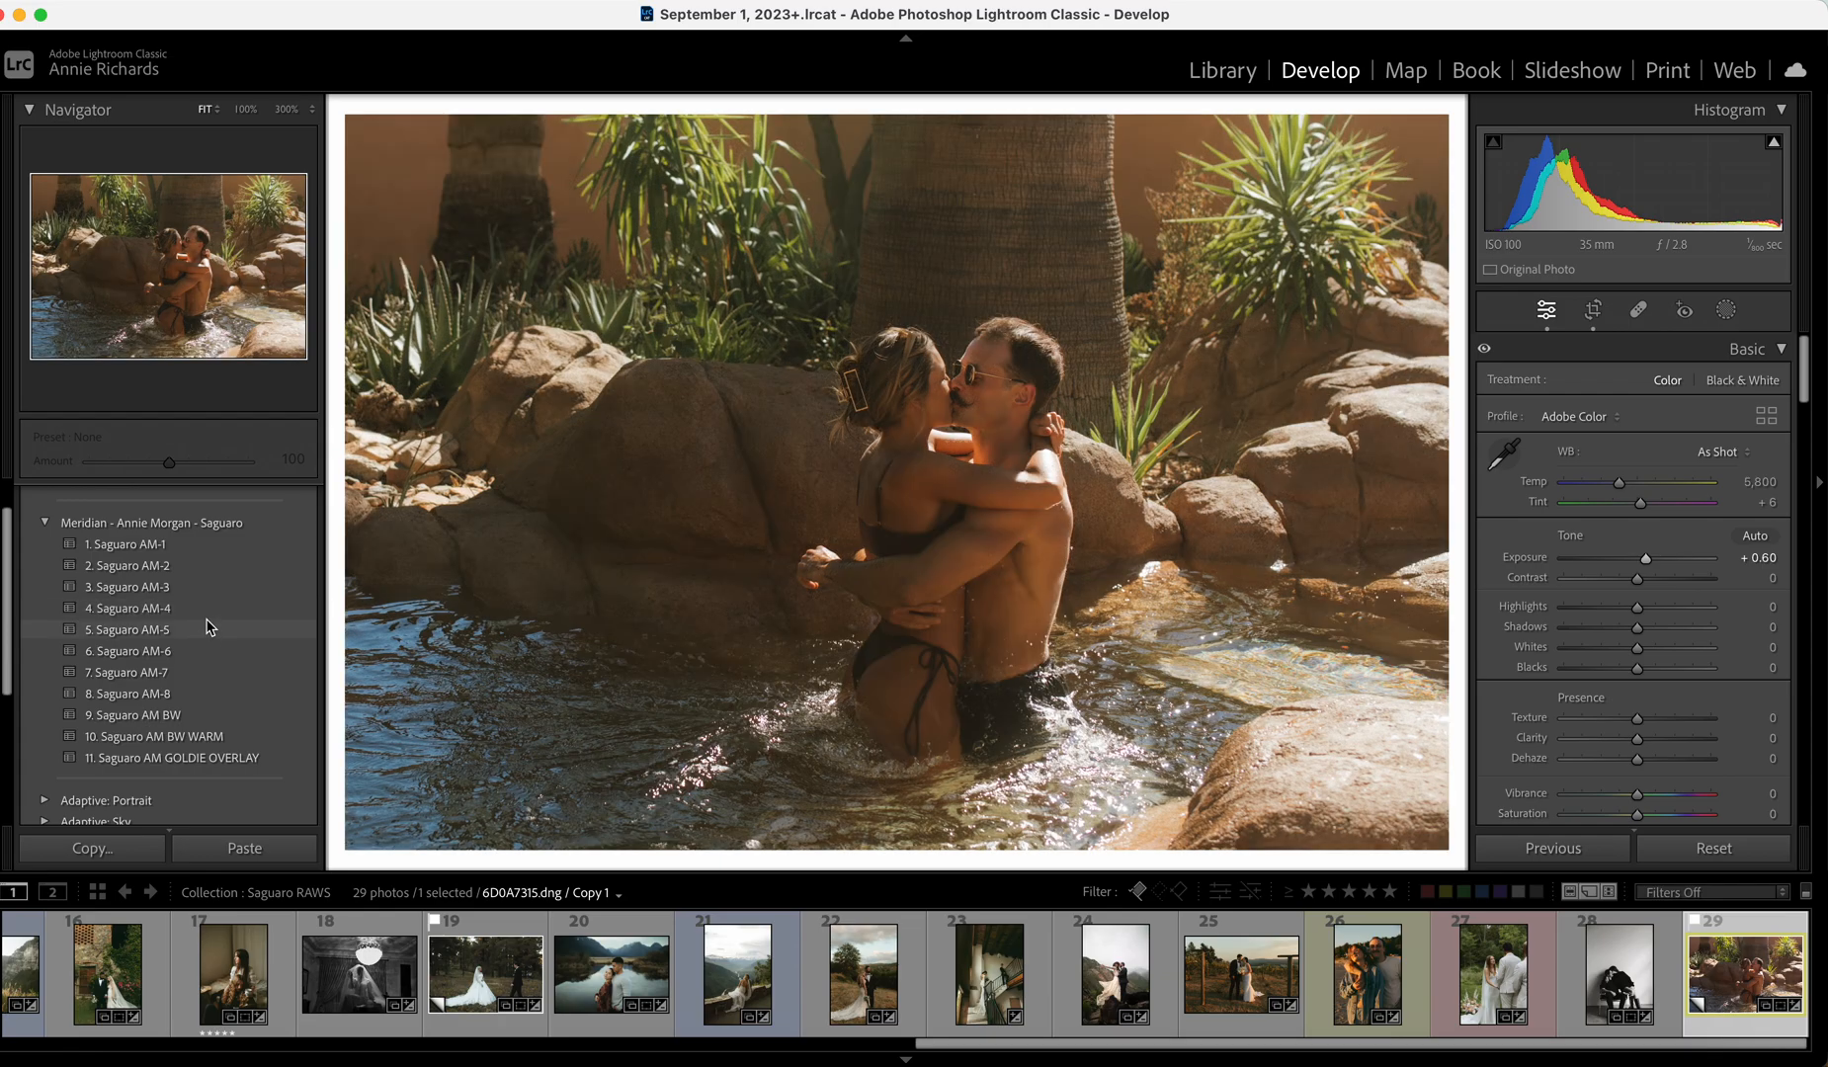
click(208, 629)
drag(1648, 561, 1650, 561)
drag(1612, 647, 1636, 647)
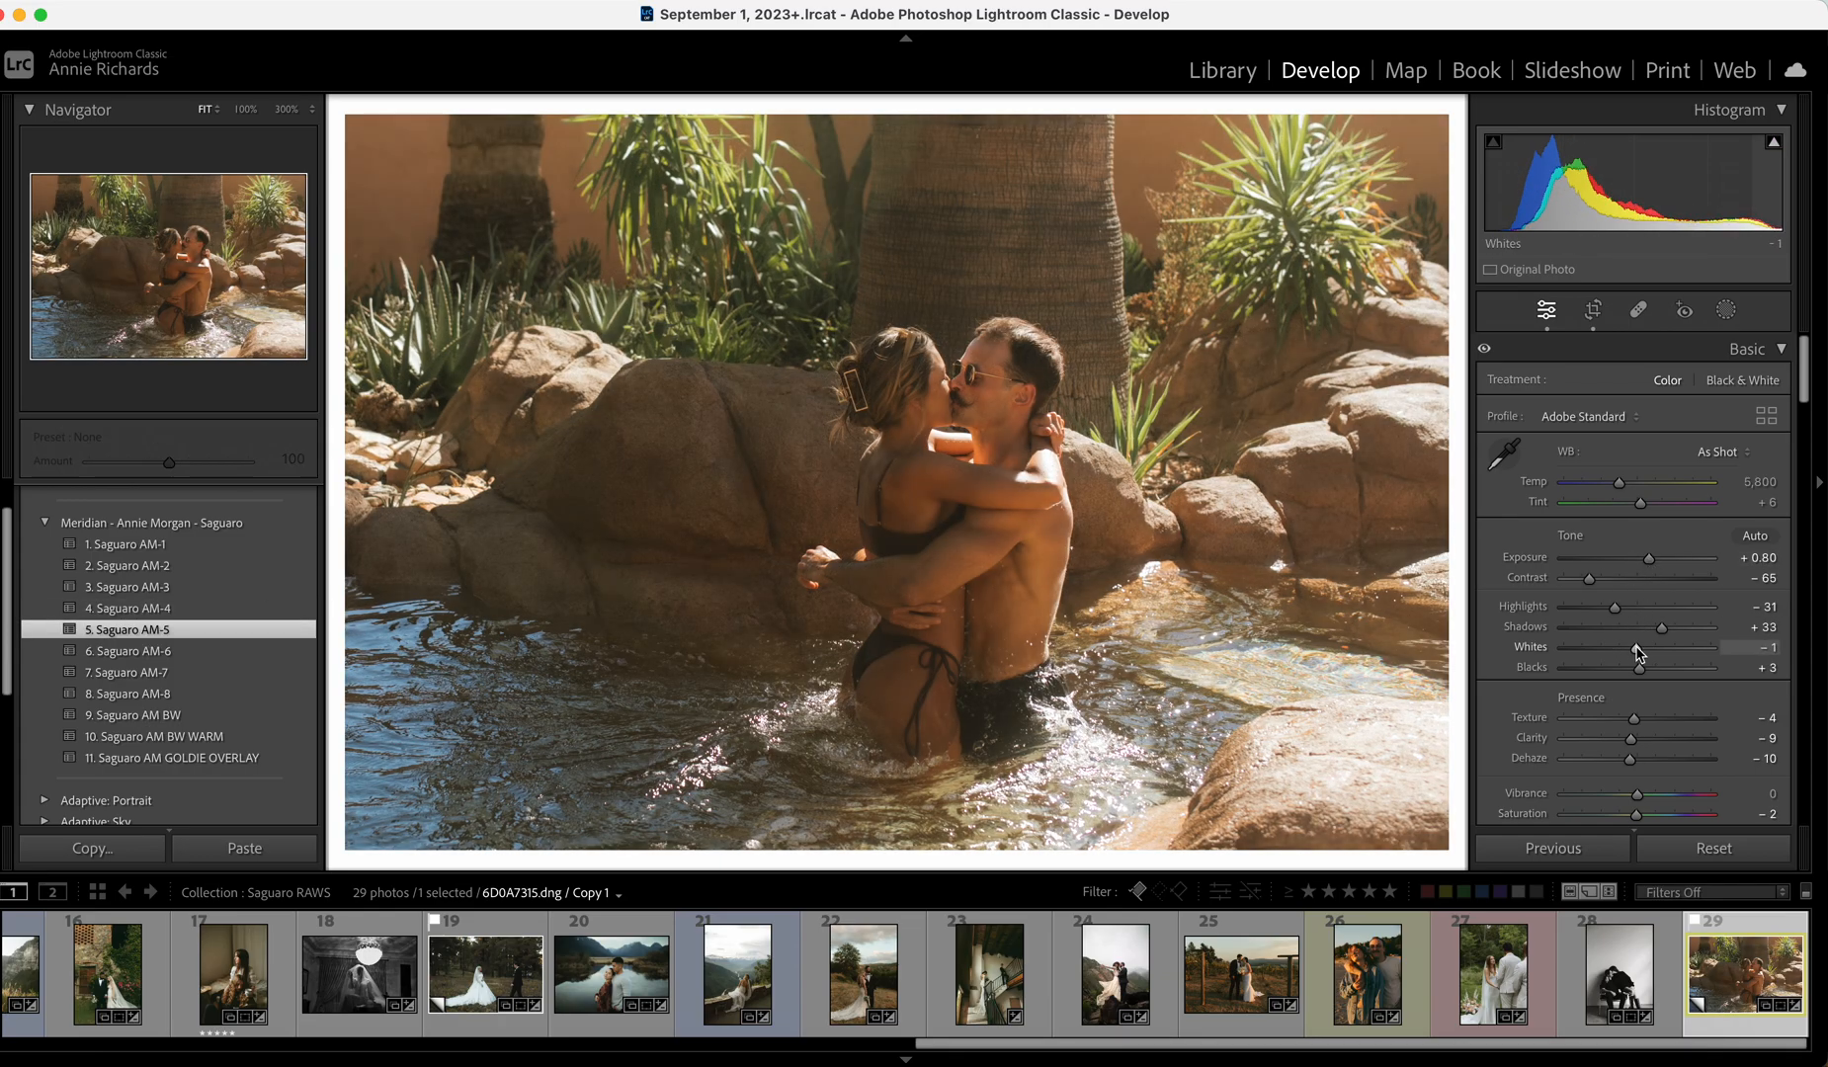
drag(1589, 578, 1602, 578)
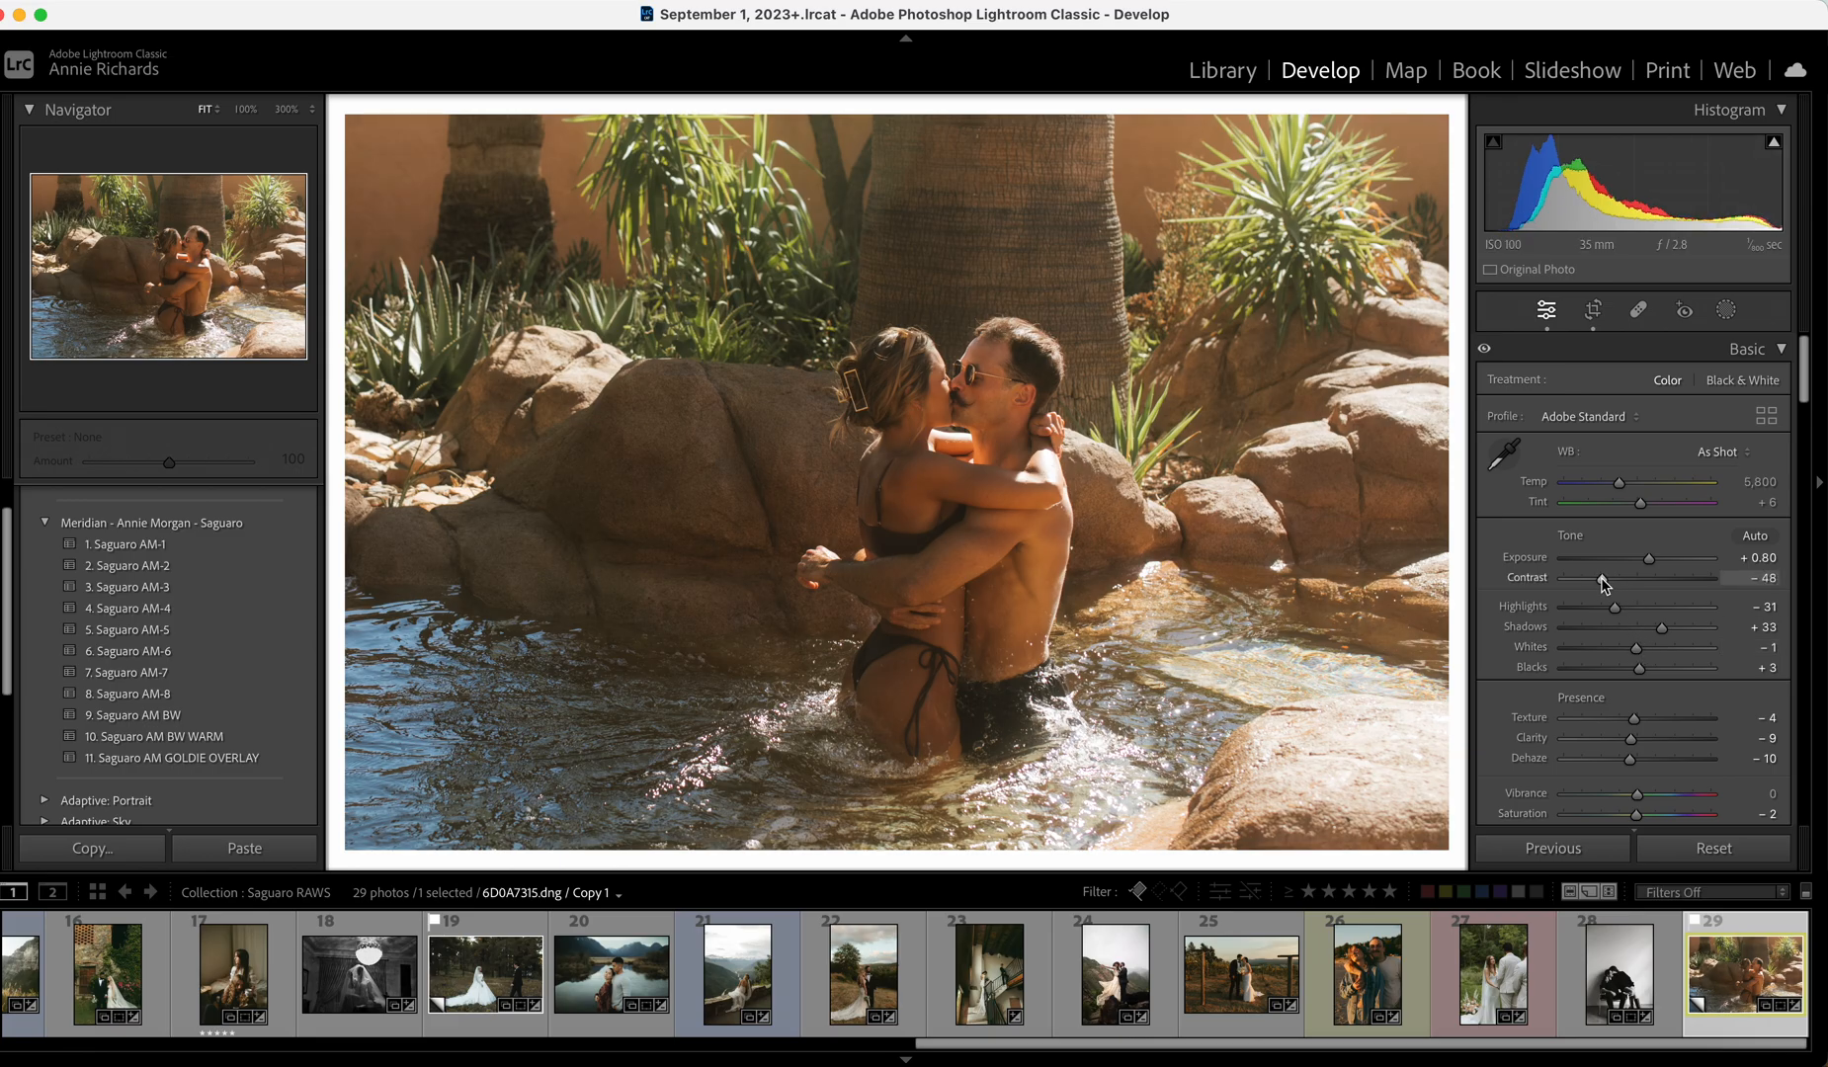
drag(1626, 489, 1616, 494)
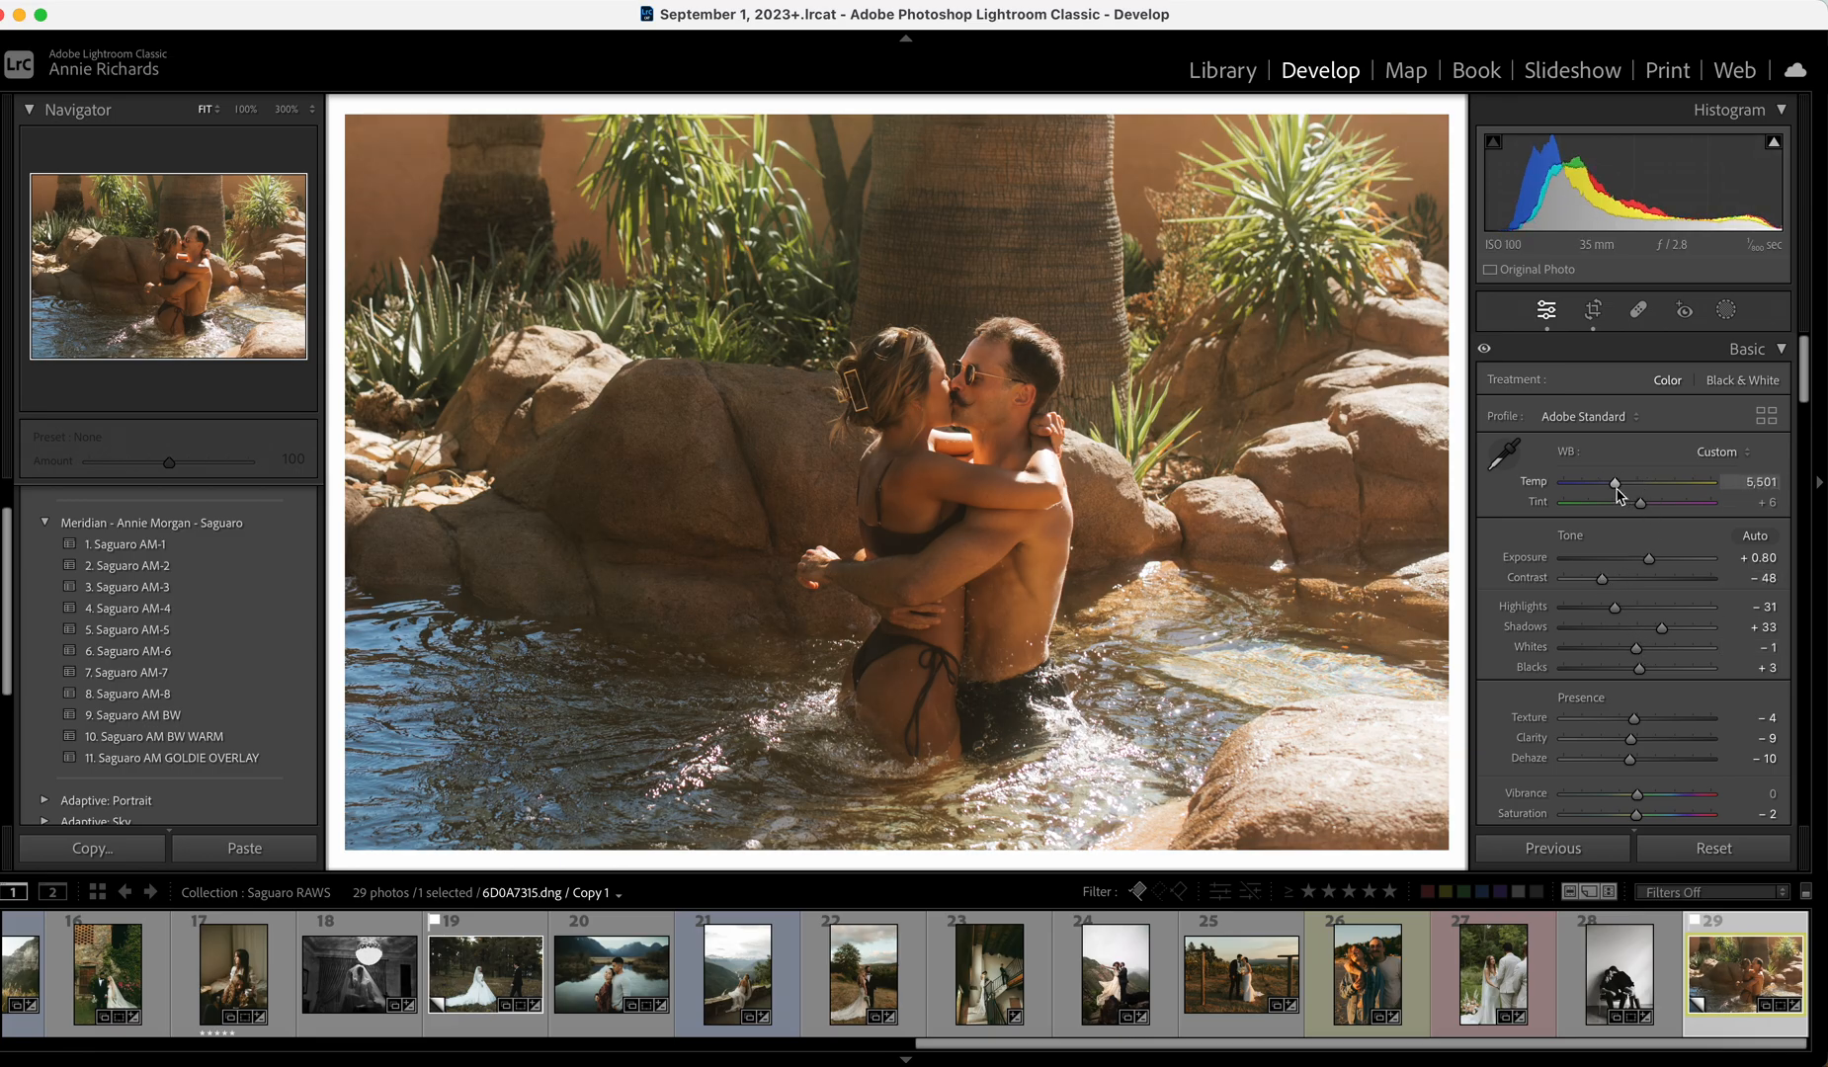
Lower orange saturation, set contrast to -32, and compare the result against the original.
scroll(1618, 509, down, 4)
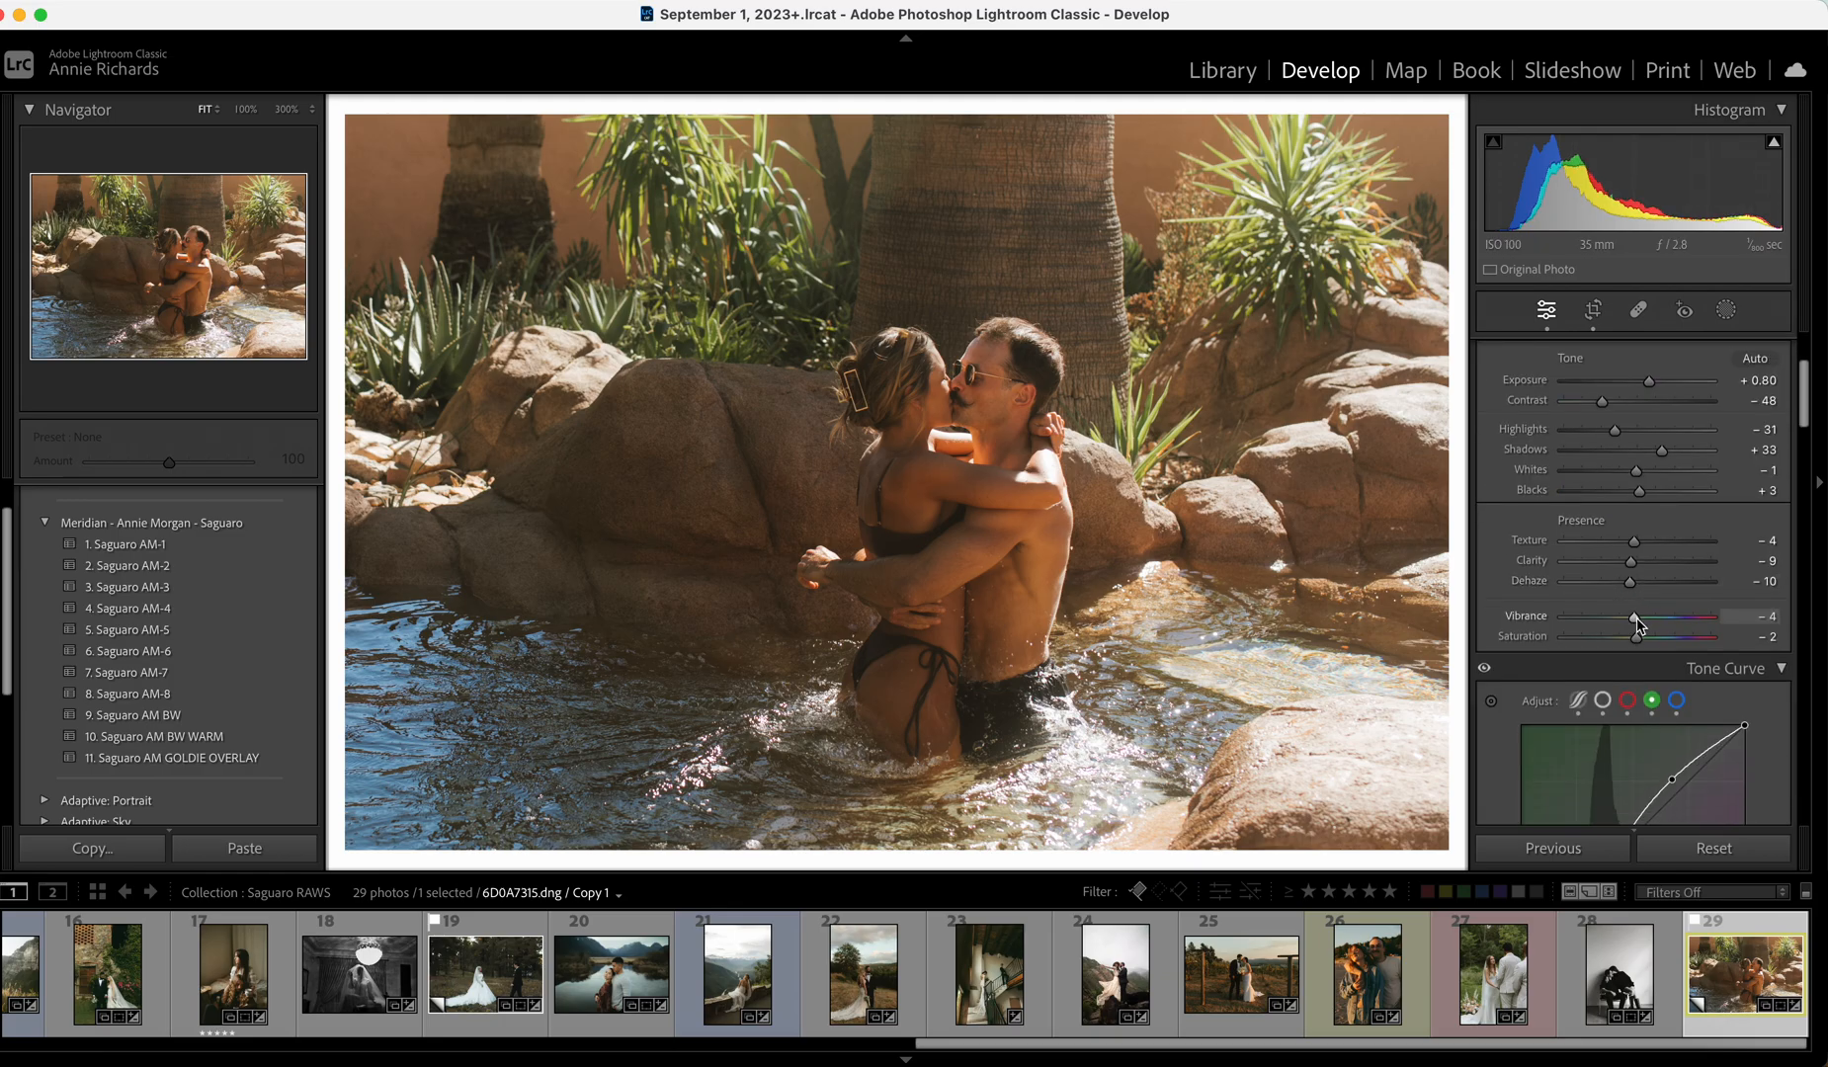
scroll(1631, 607, down, 12)
drag(1636, 464, 1630, 468)
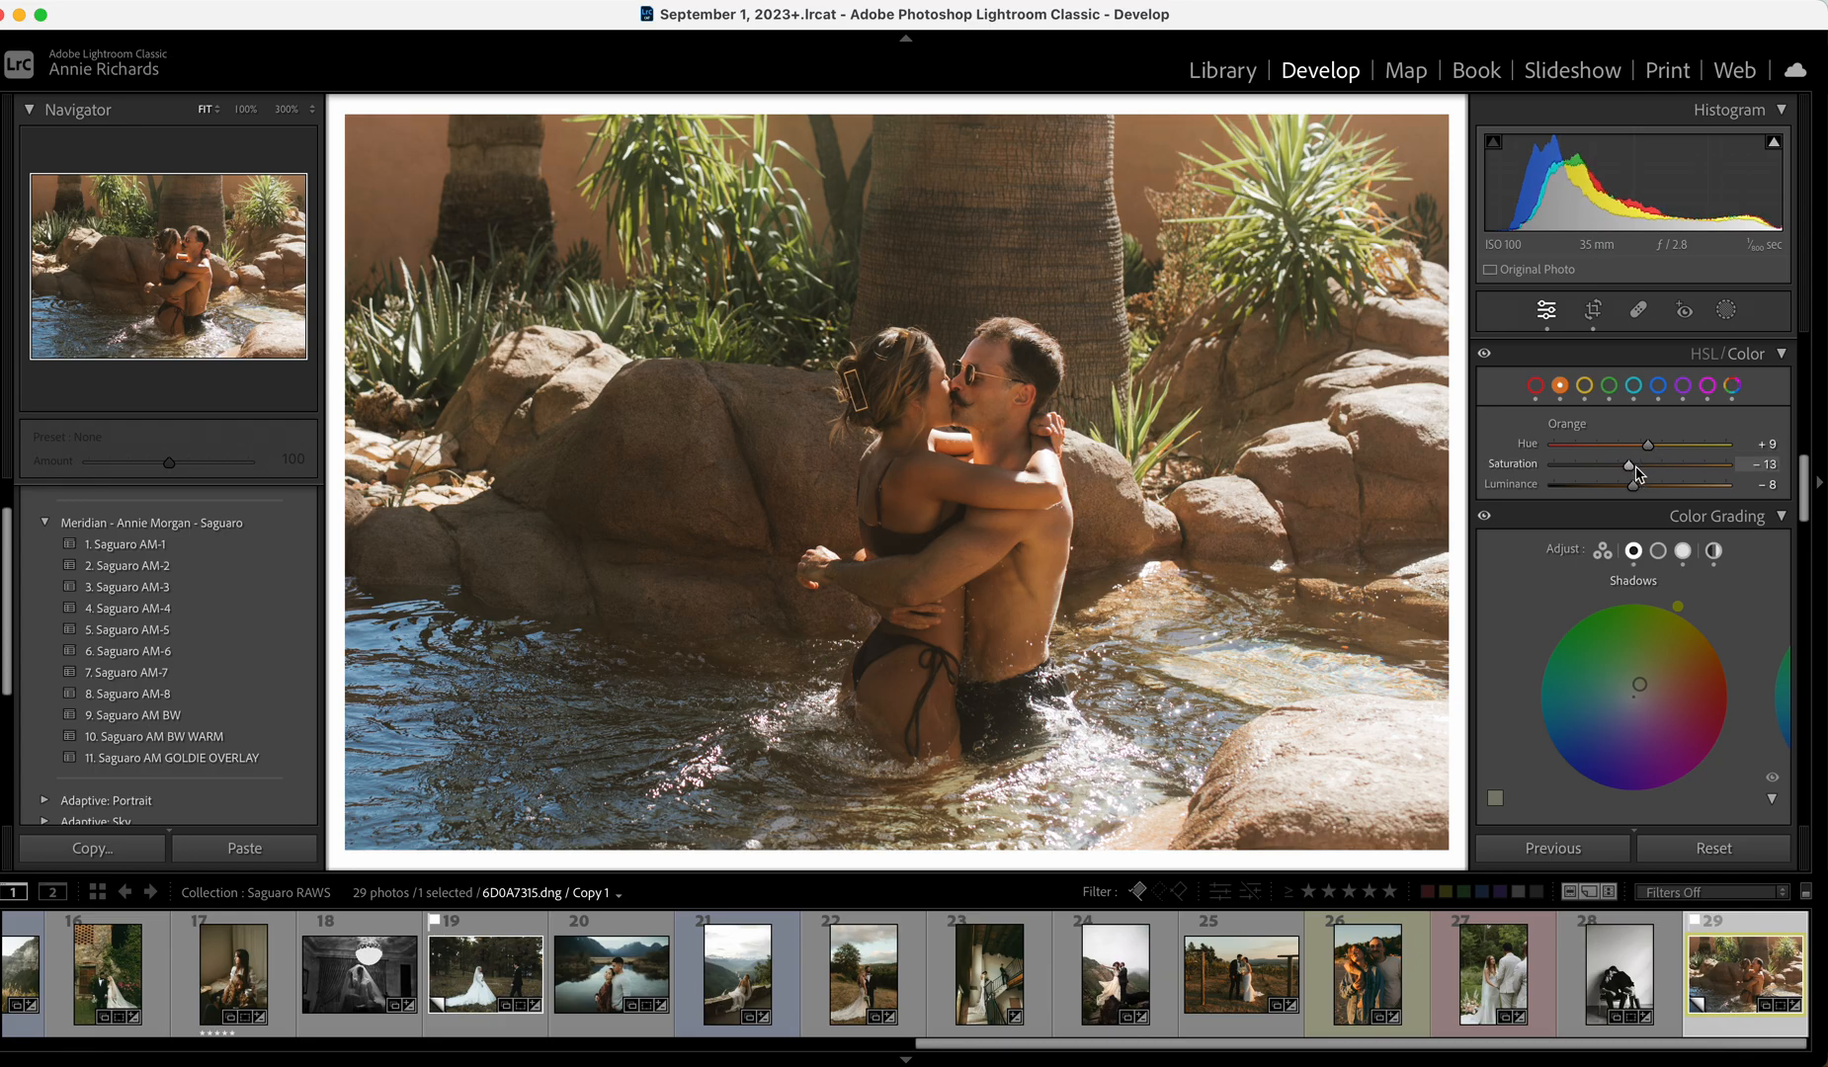
scroll(1644, 477, up, 10)
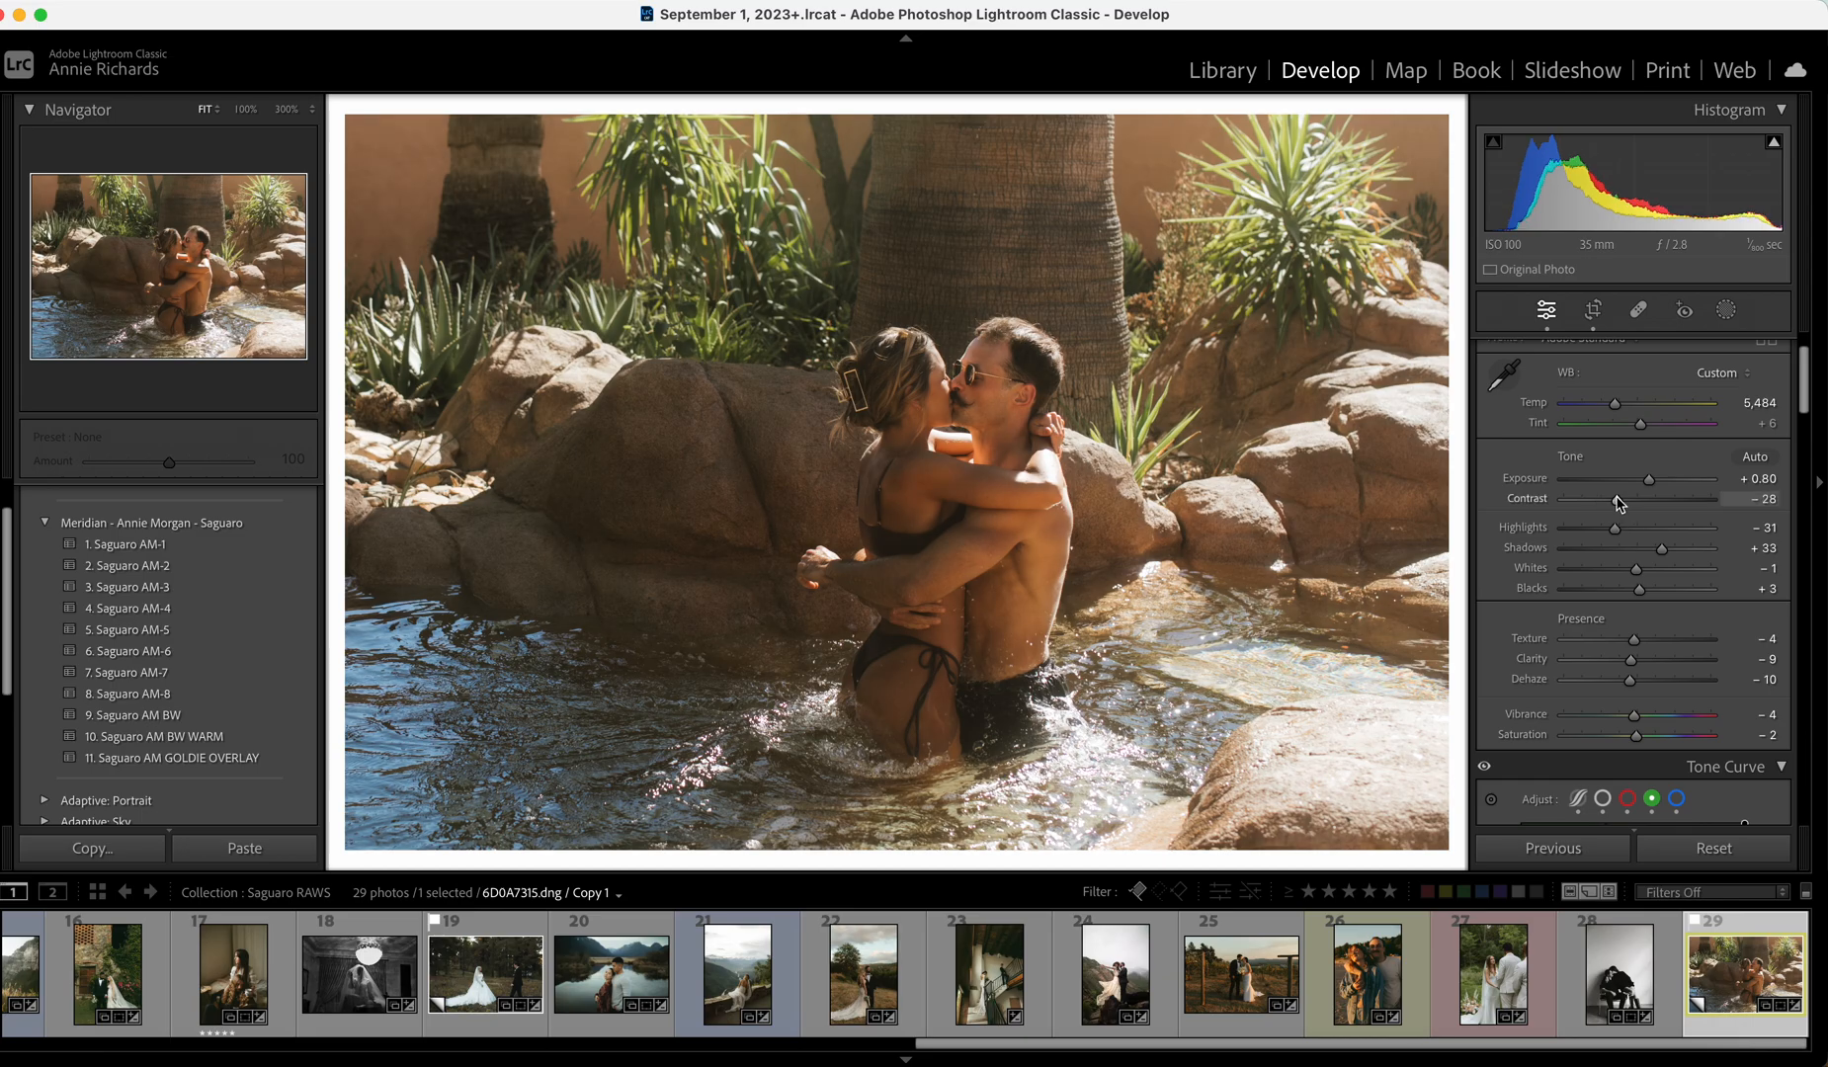
drag(1618, 501, 1614, 502)
key(backslash)
key(backslash)
key(backslash)
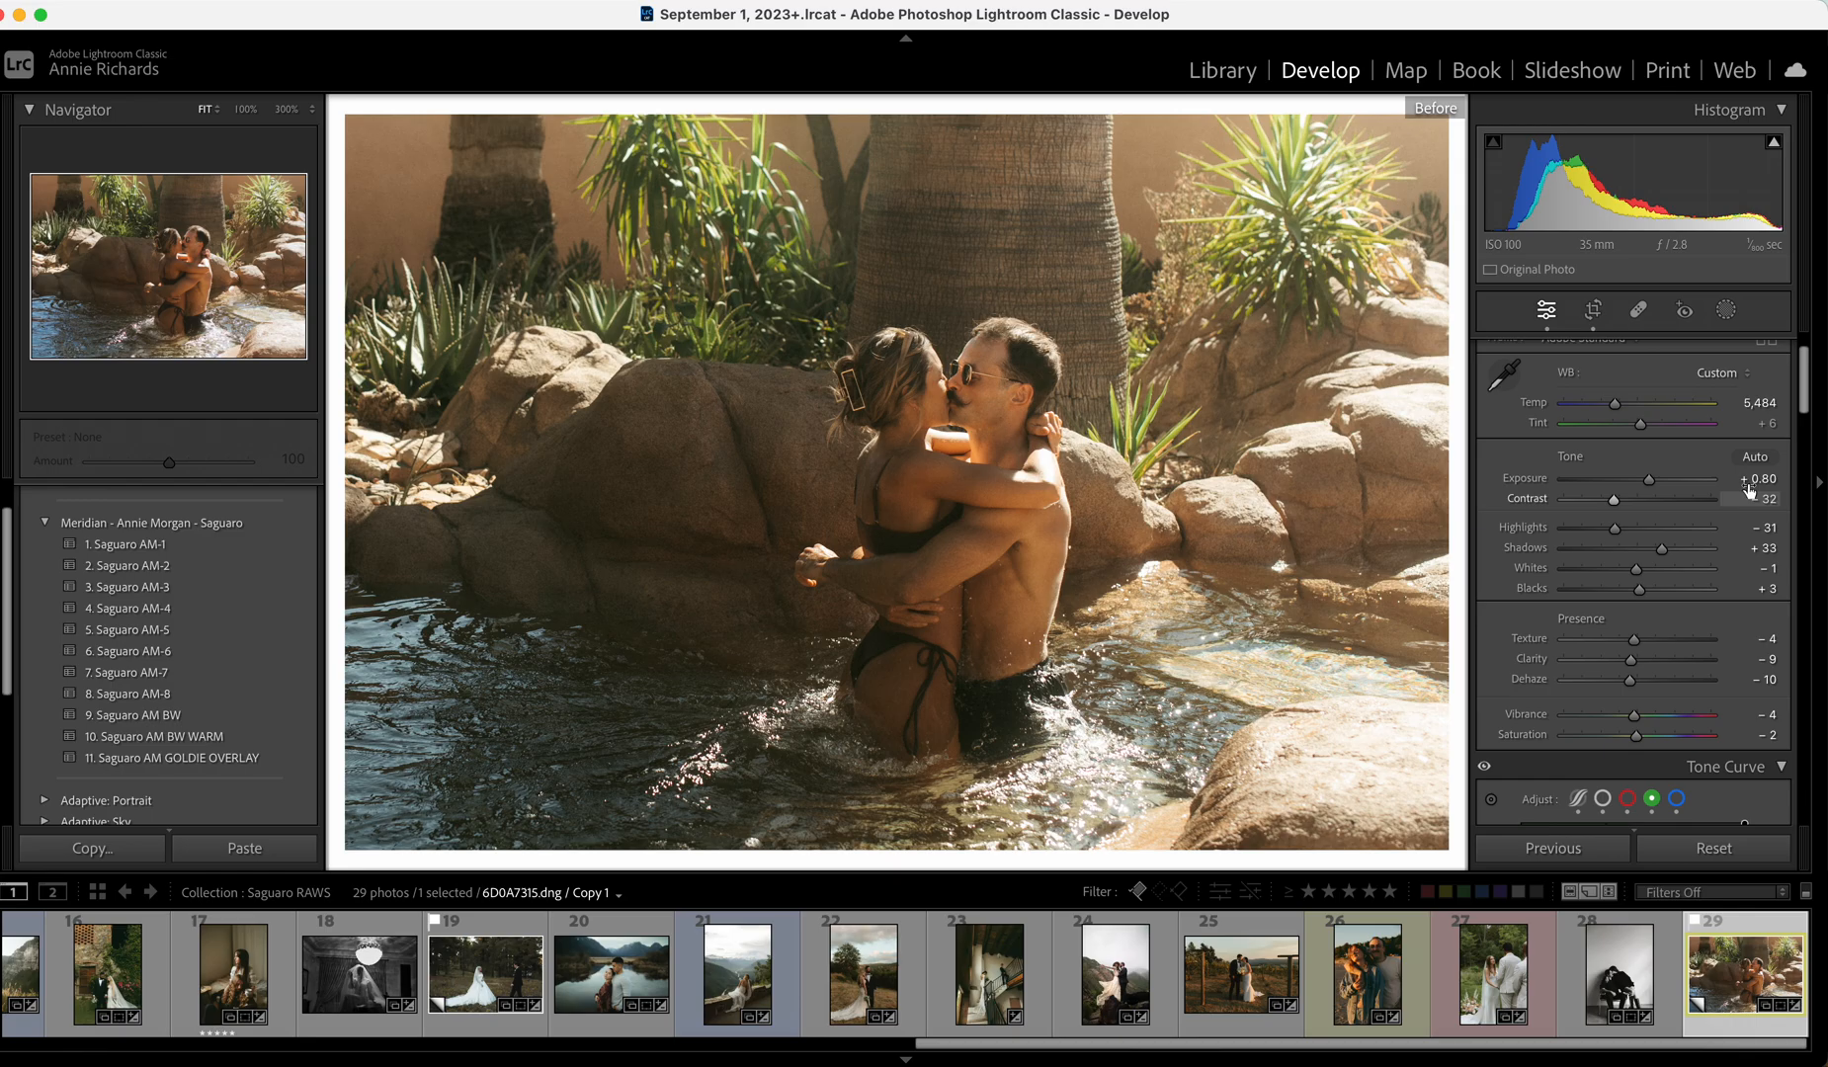
key(backslash)
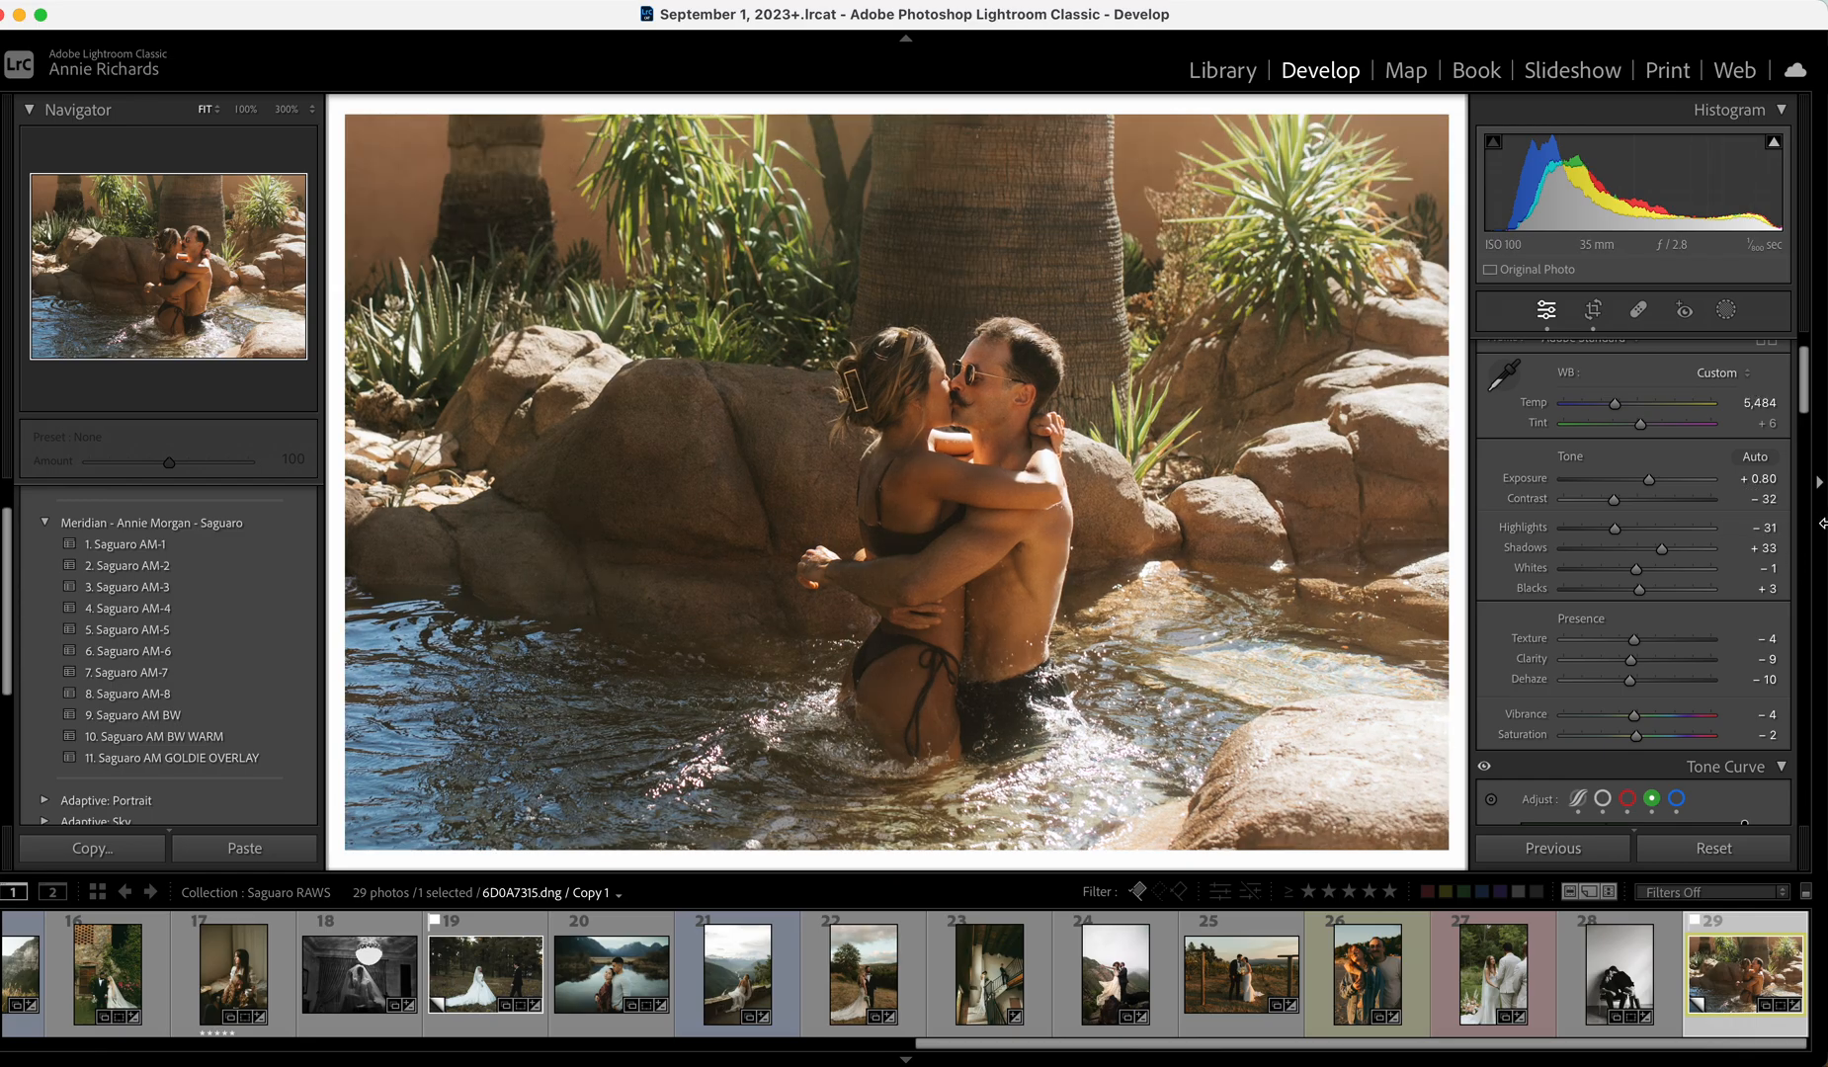
Reset all edits and re-crop tighter from the top with the couple repositioned.
click(1742, 852)
key(r)
drag(1003, 119, 886, 518)
drag(876, 278, 871, 296)
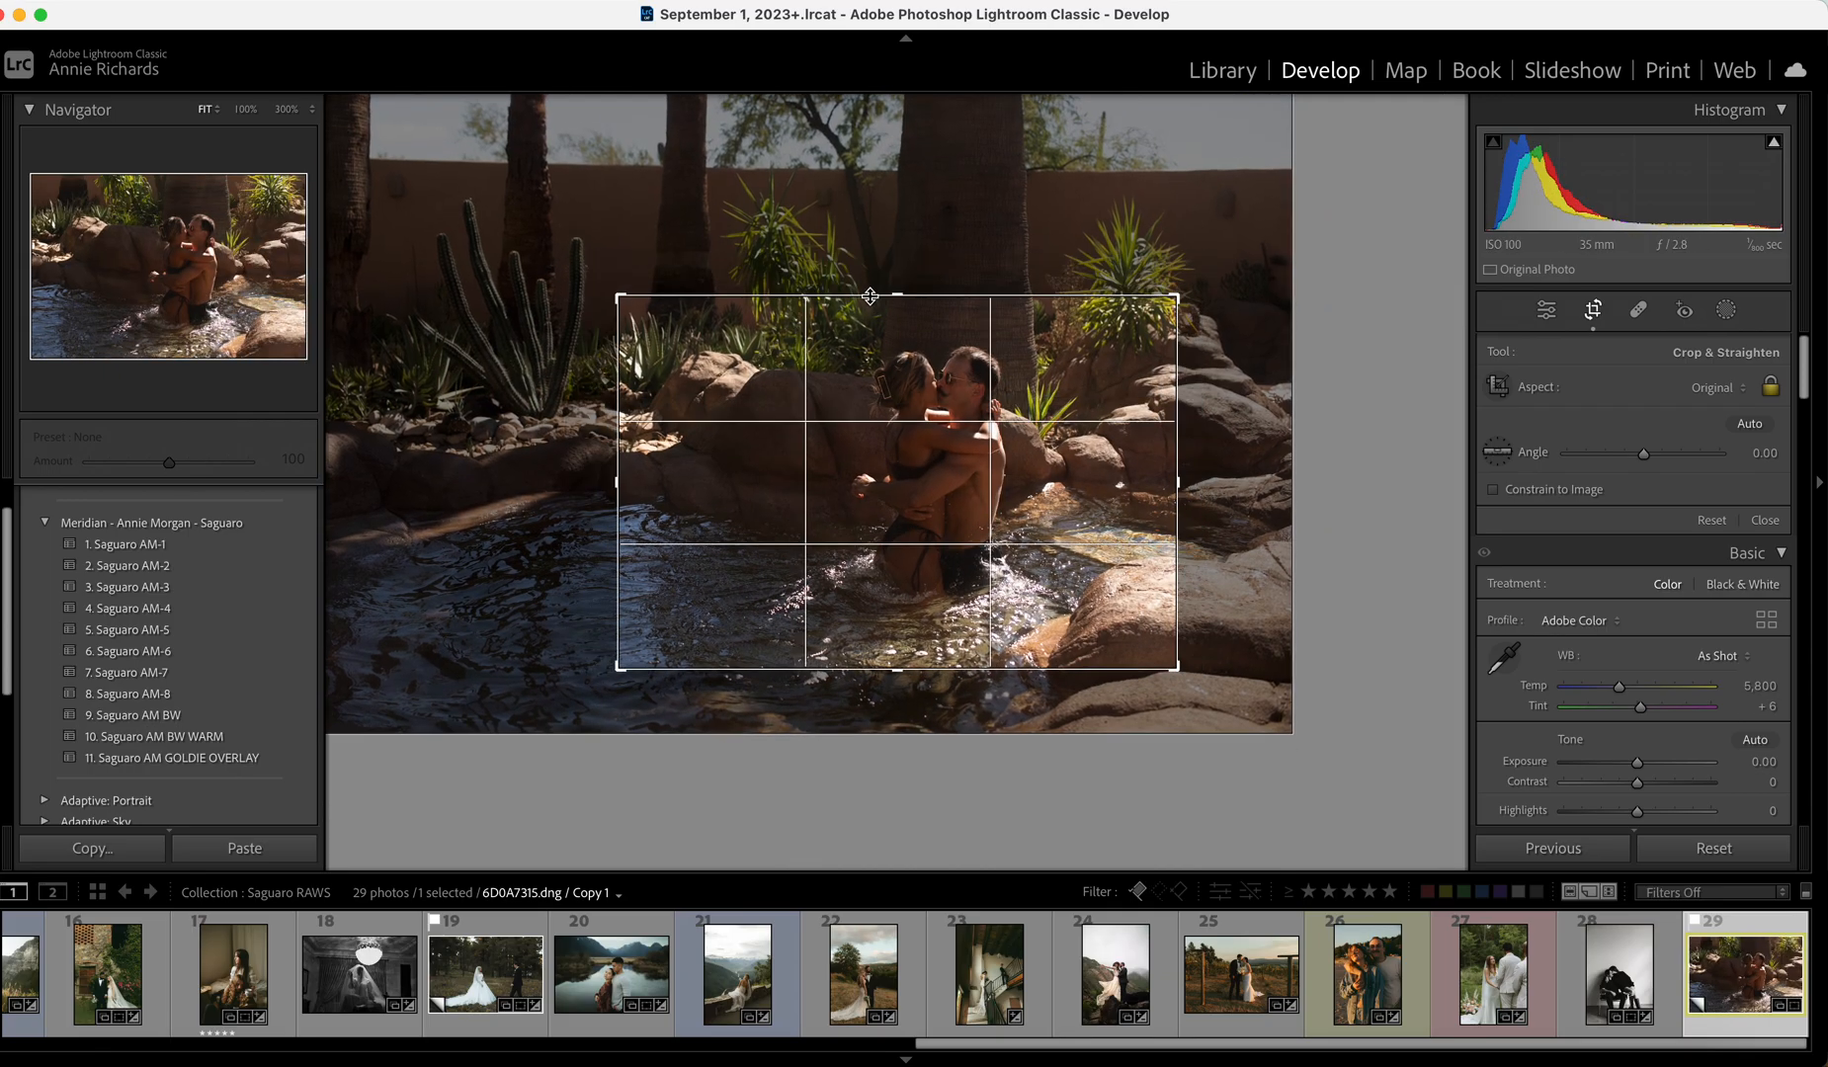
drag(884, 395, 879, 419)
click(1762, 519)
Apply the Saguaro AM-5 preset with exposure +0.80 and whites reset to 0.
drag(1641, 558, 1655, 556)
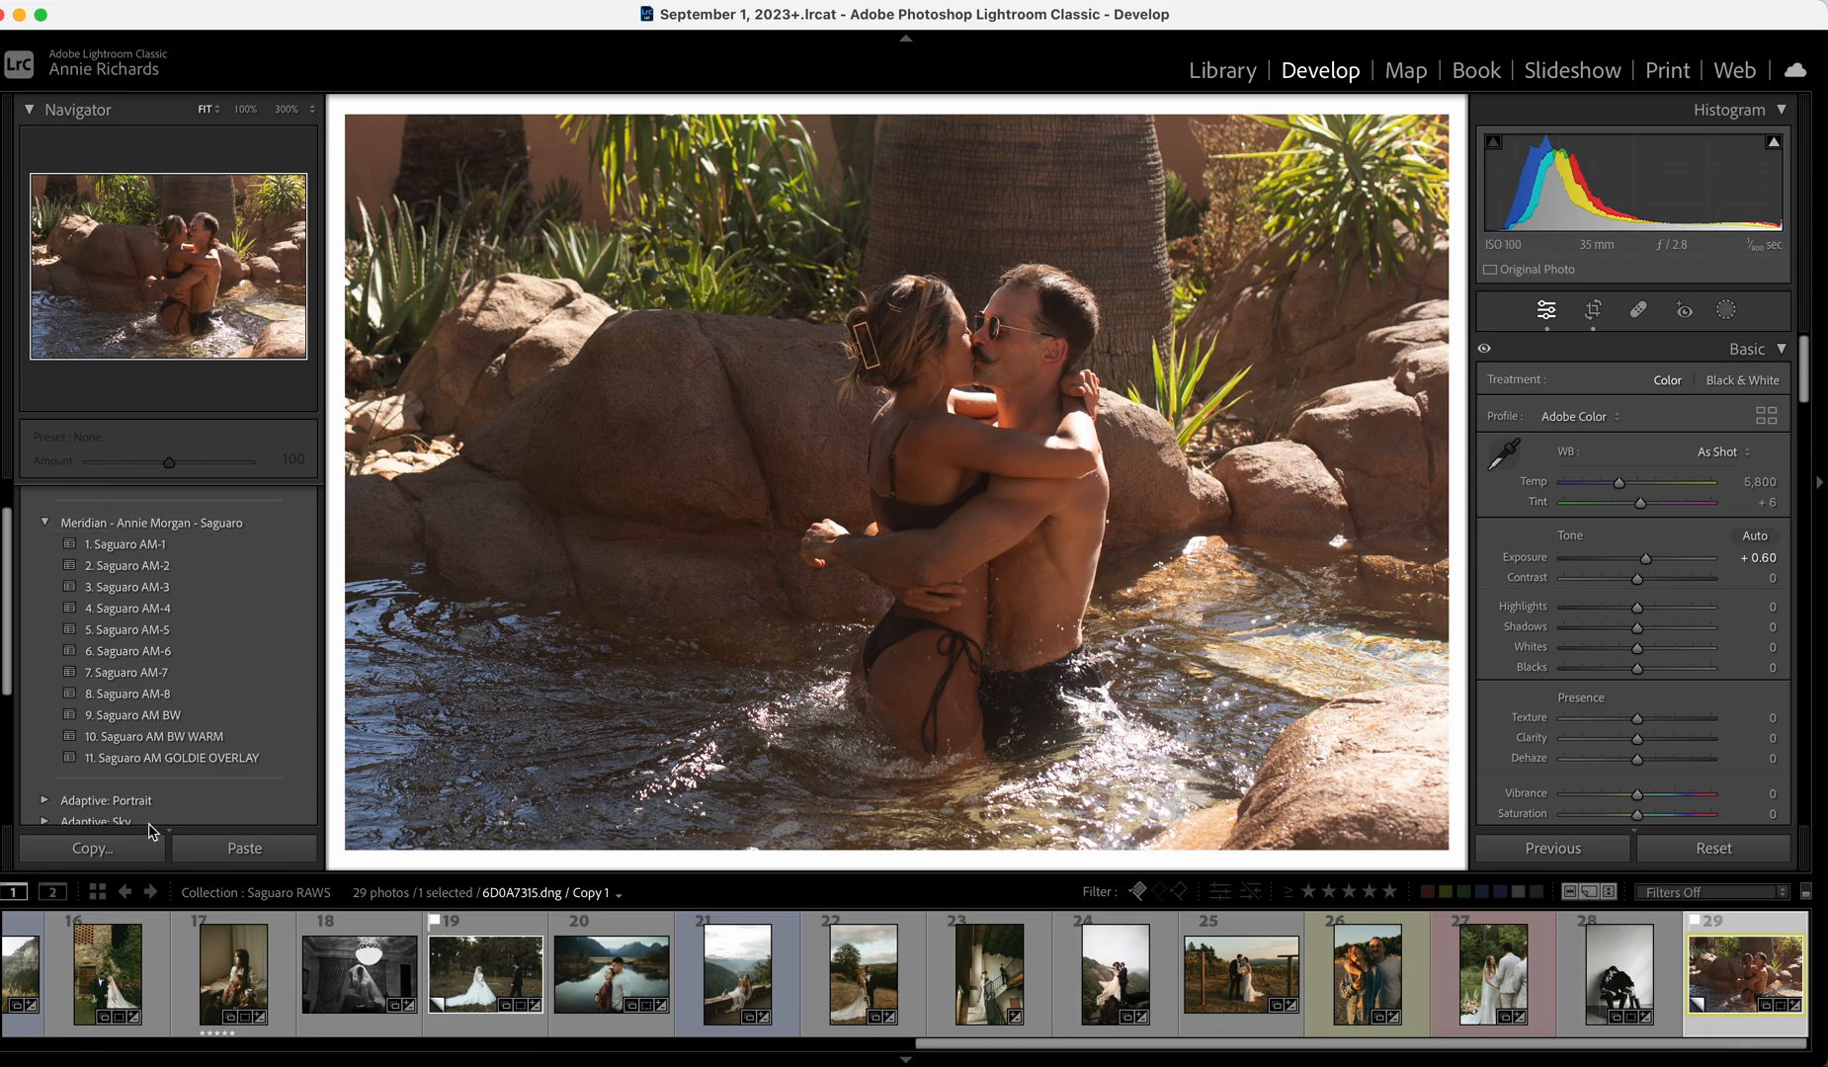
click(164, 674)
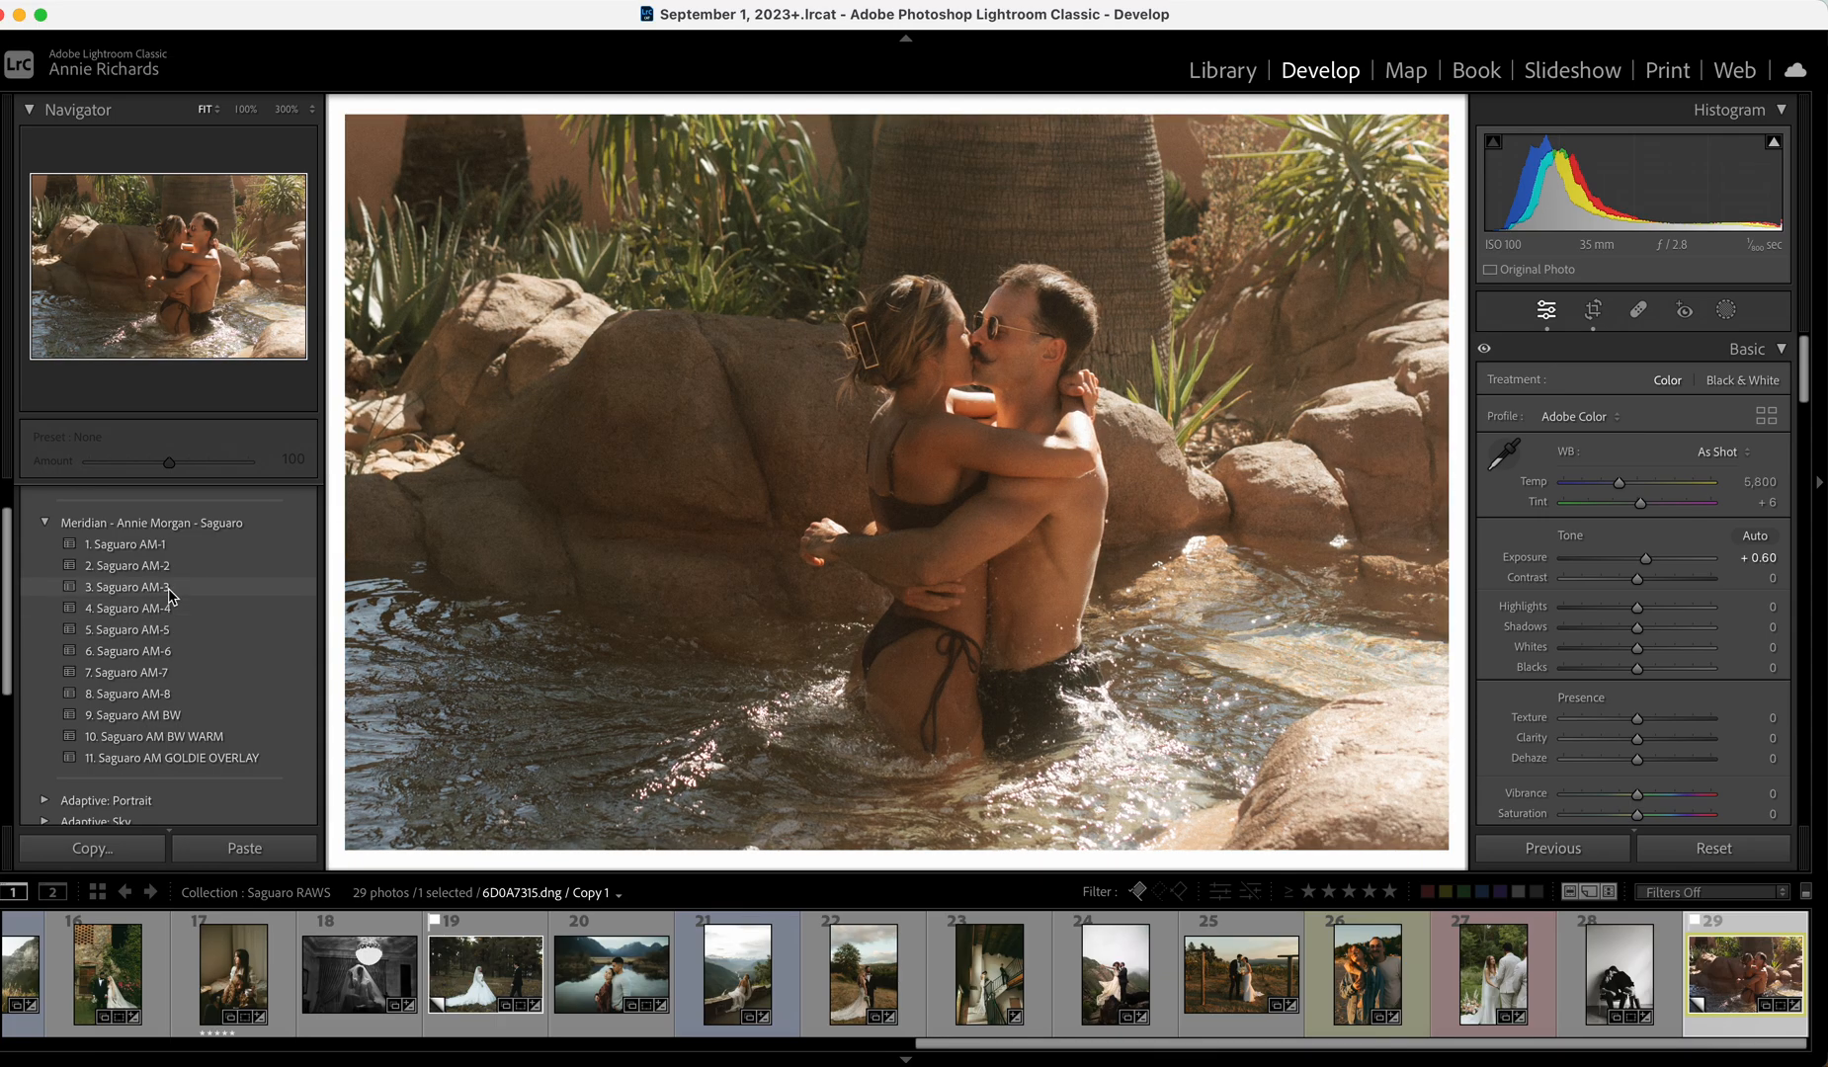
click(171, 627)
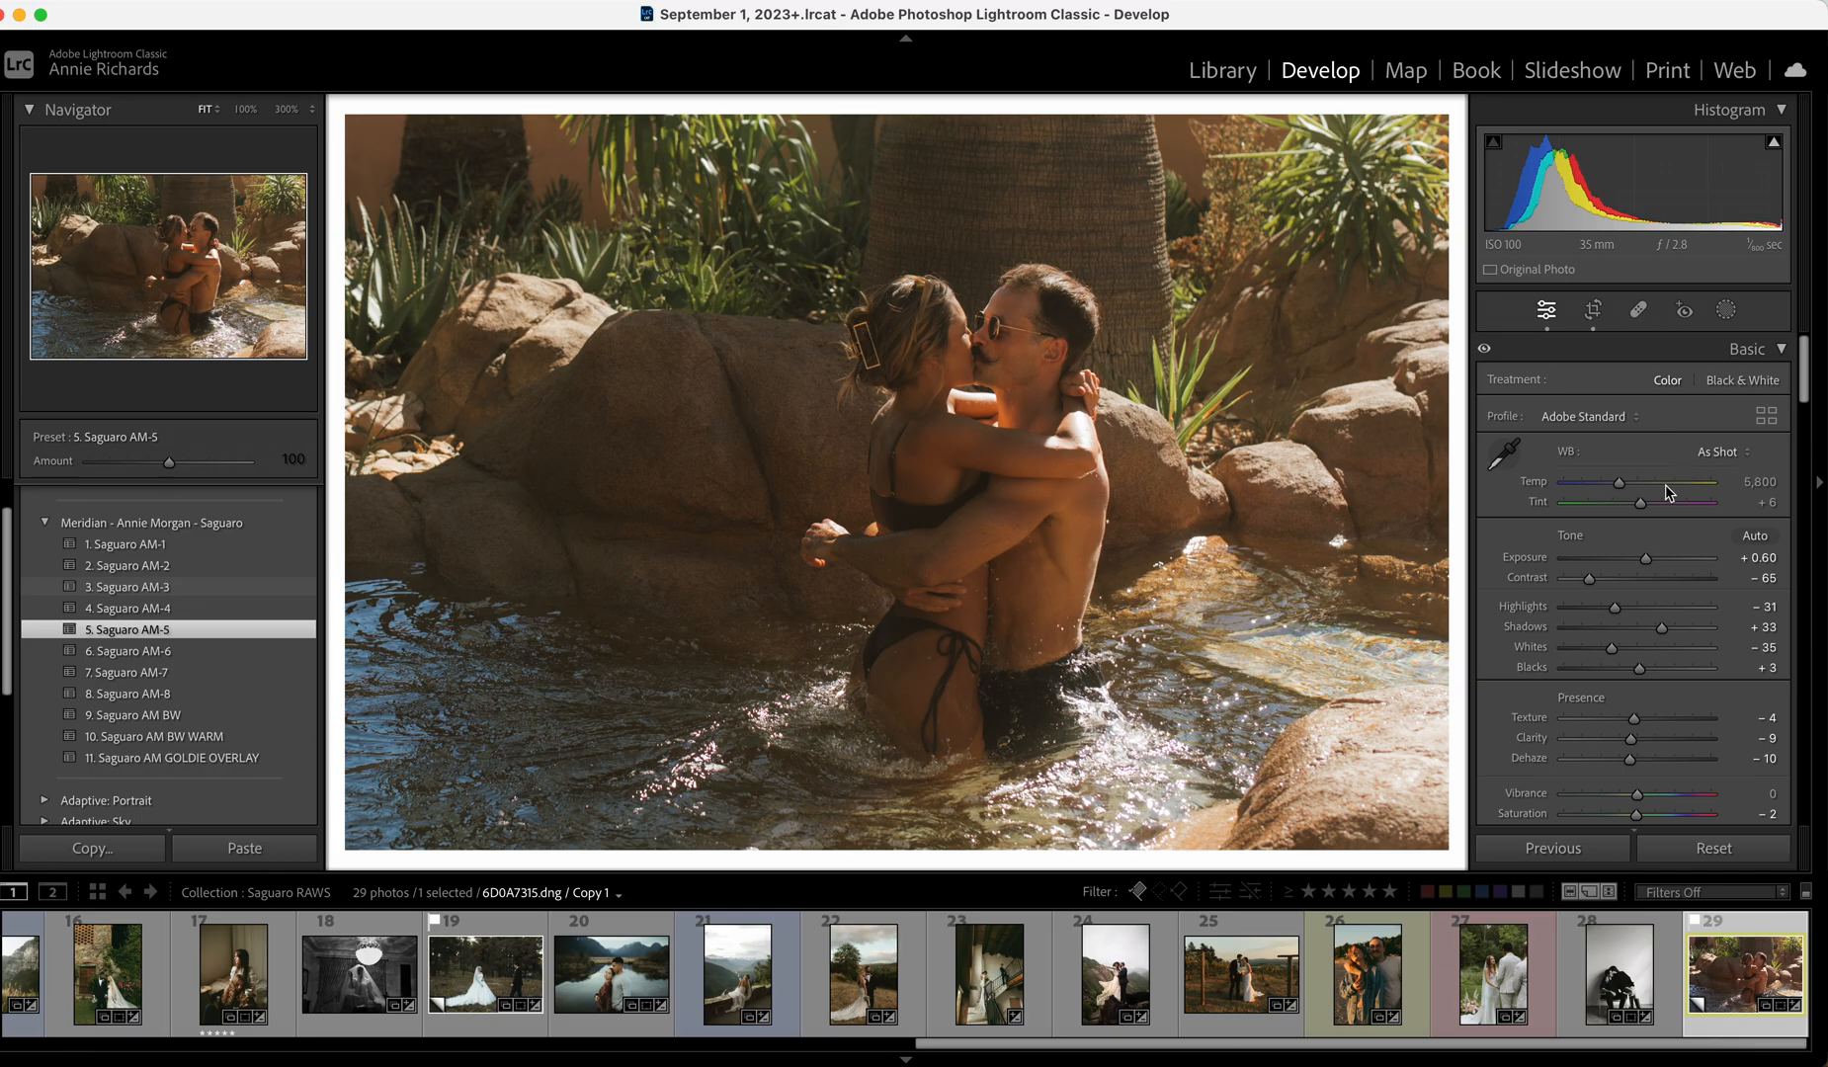
drag(1645, 559, 1649, 564)
double_click(1637, 652)
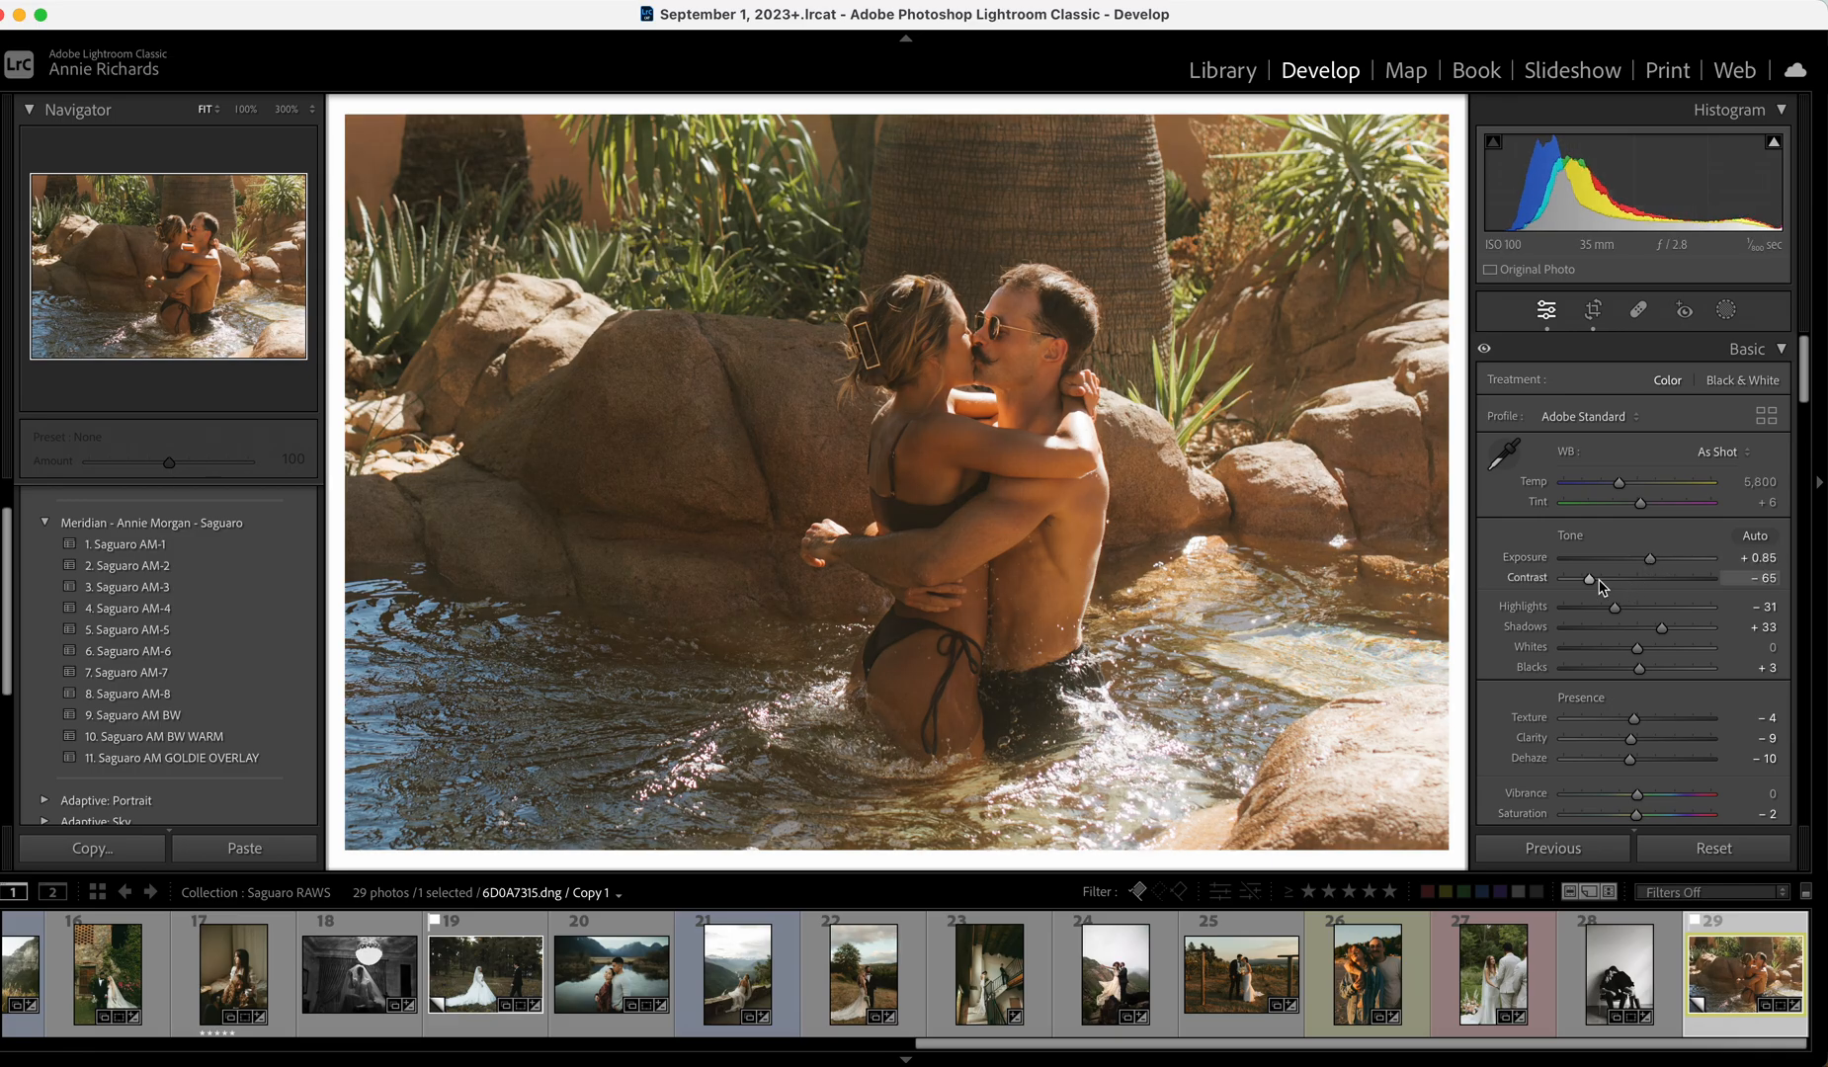
Soften contrast to about -37 and reduce texture.
scroll(1636, 713, down, 5)
scroll(1636, 713, down, 8)
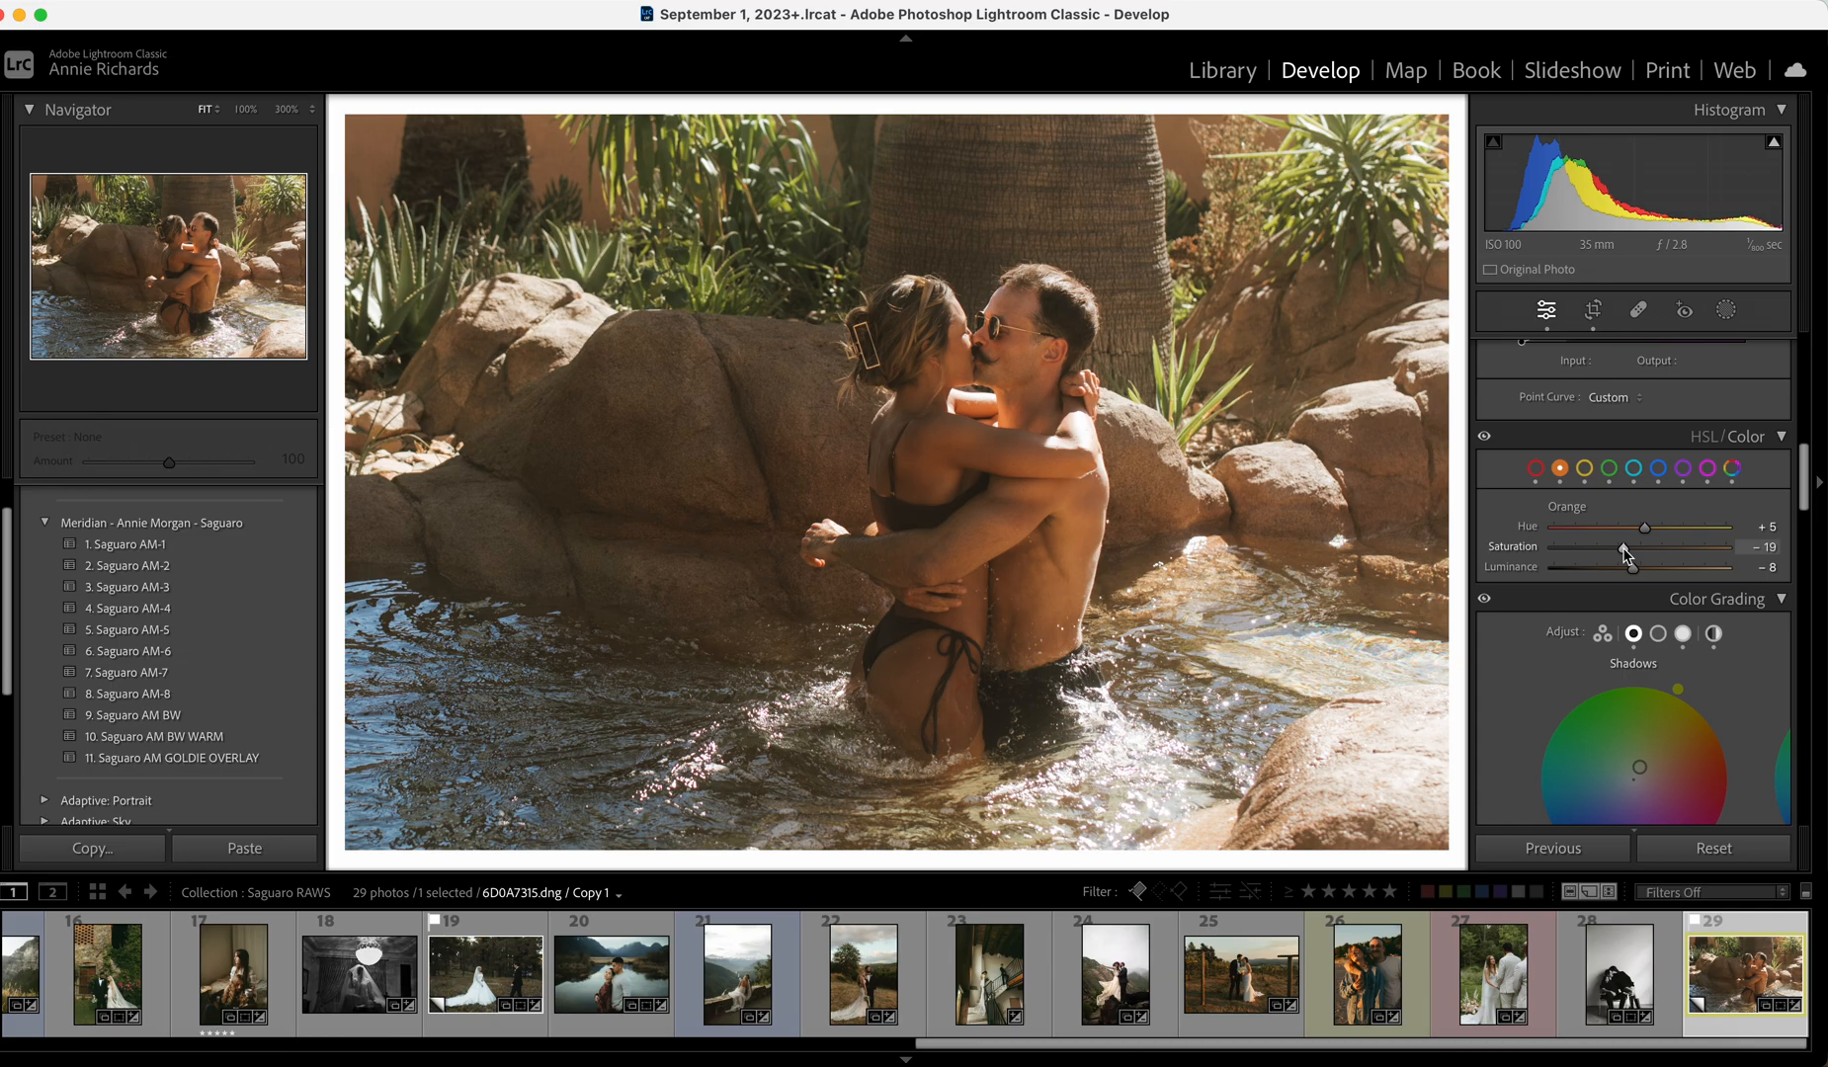
scroll(1623, 549, up, 12)
click(1610, 577)
click(1629, 718)
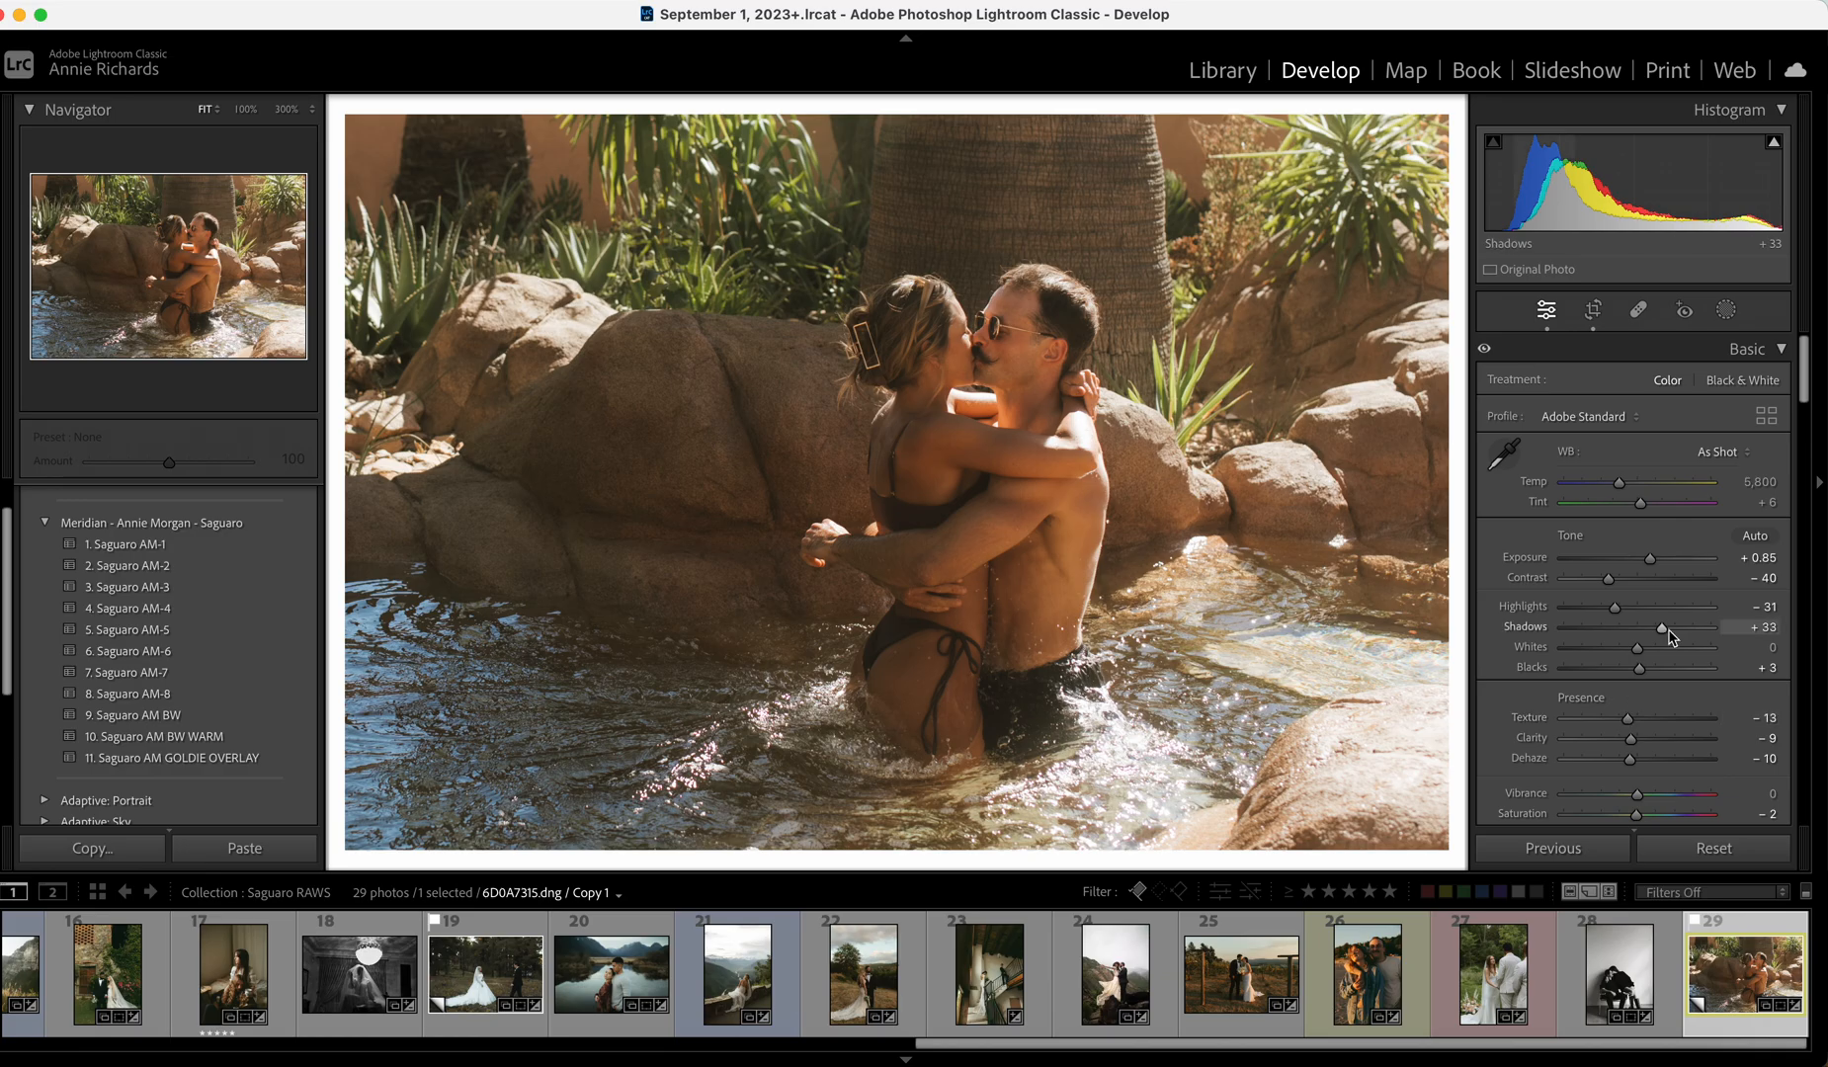
In HSL, lower red saturation slightly and raise orange luminance to +9.
scroll(1696, 626, down, 5)
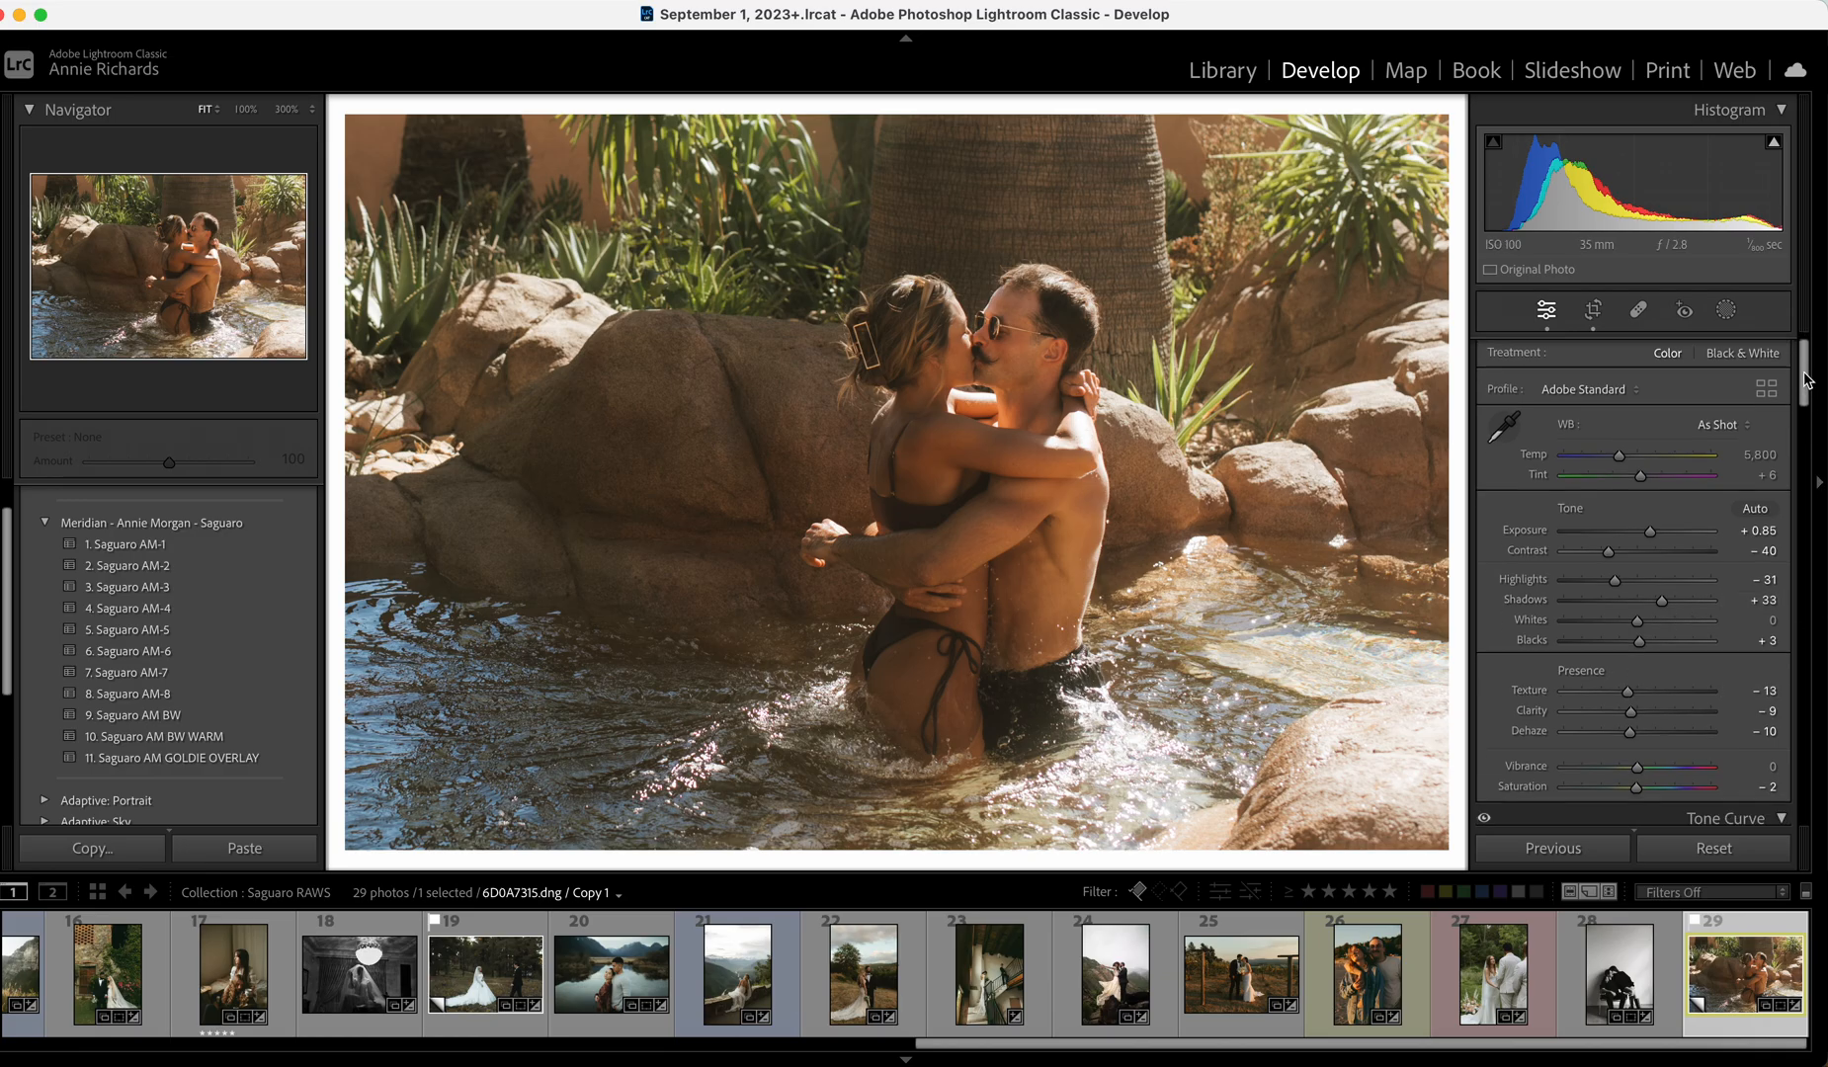
scroll(1701, 609, down, 5)
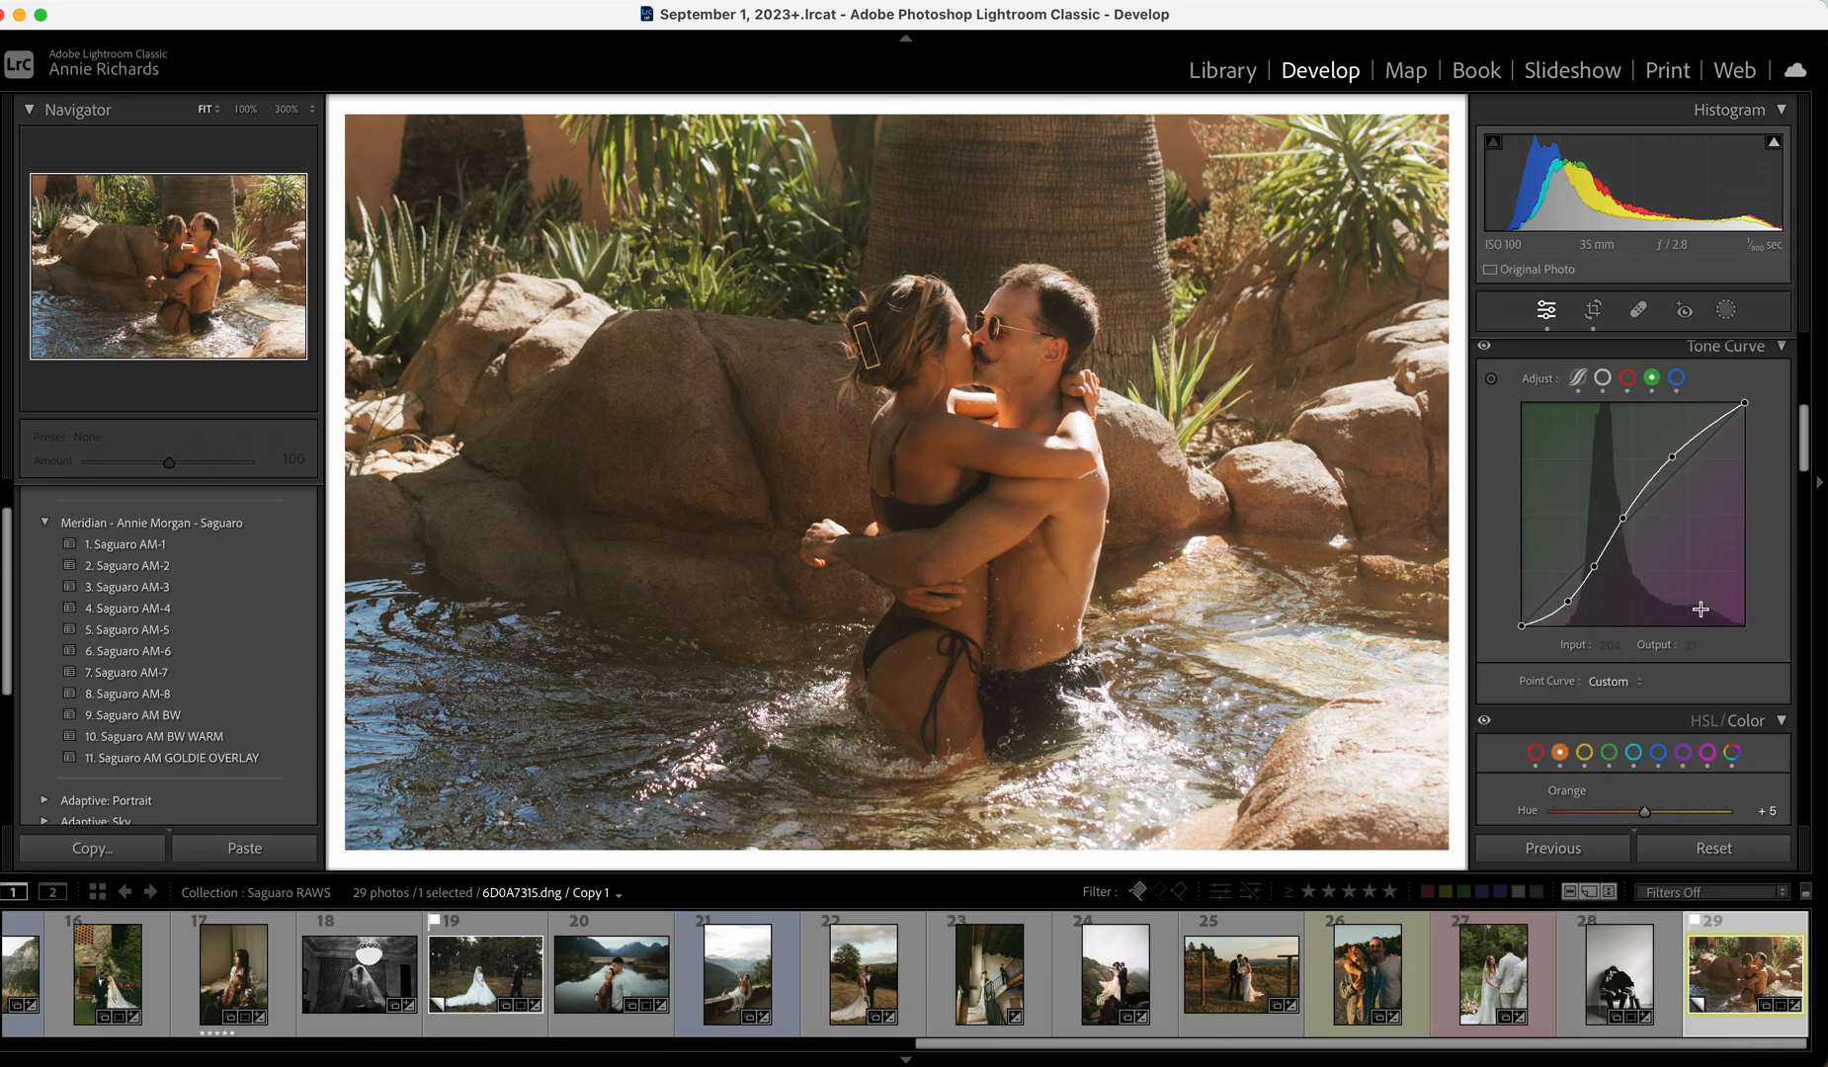
click(1536, 571)
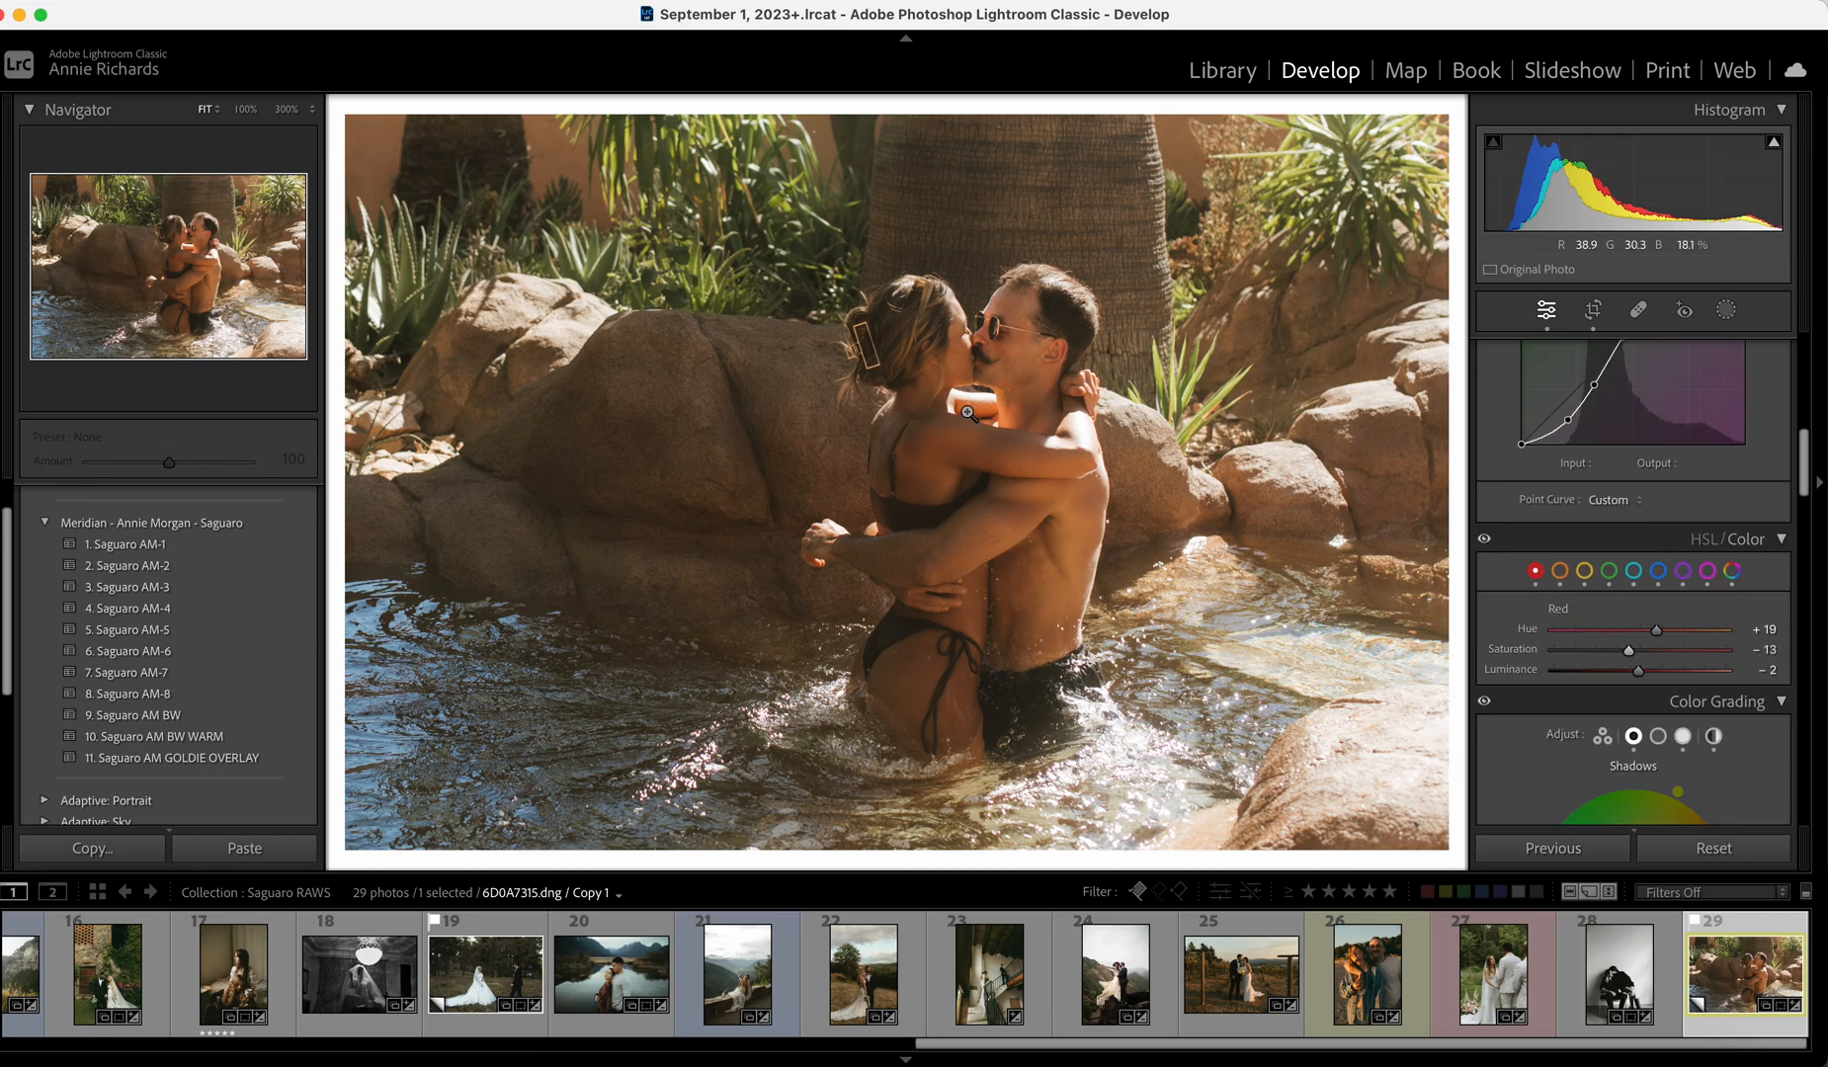
click(1026, 457)
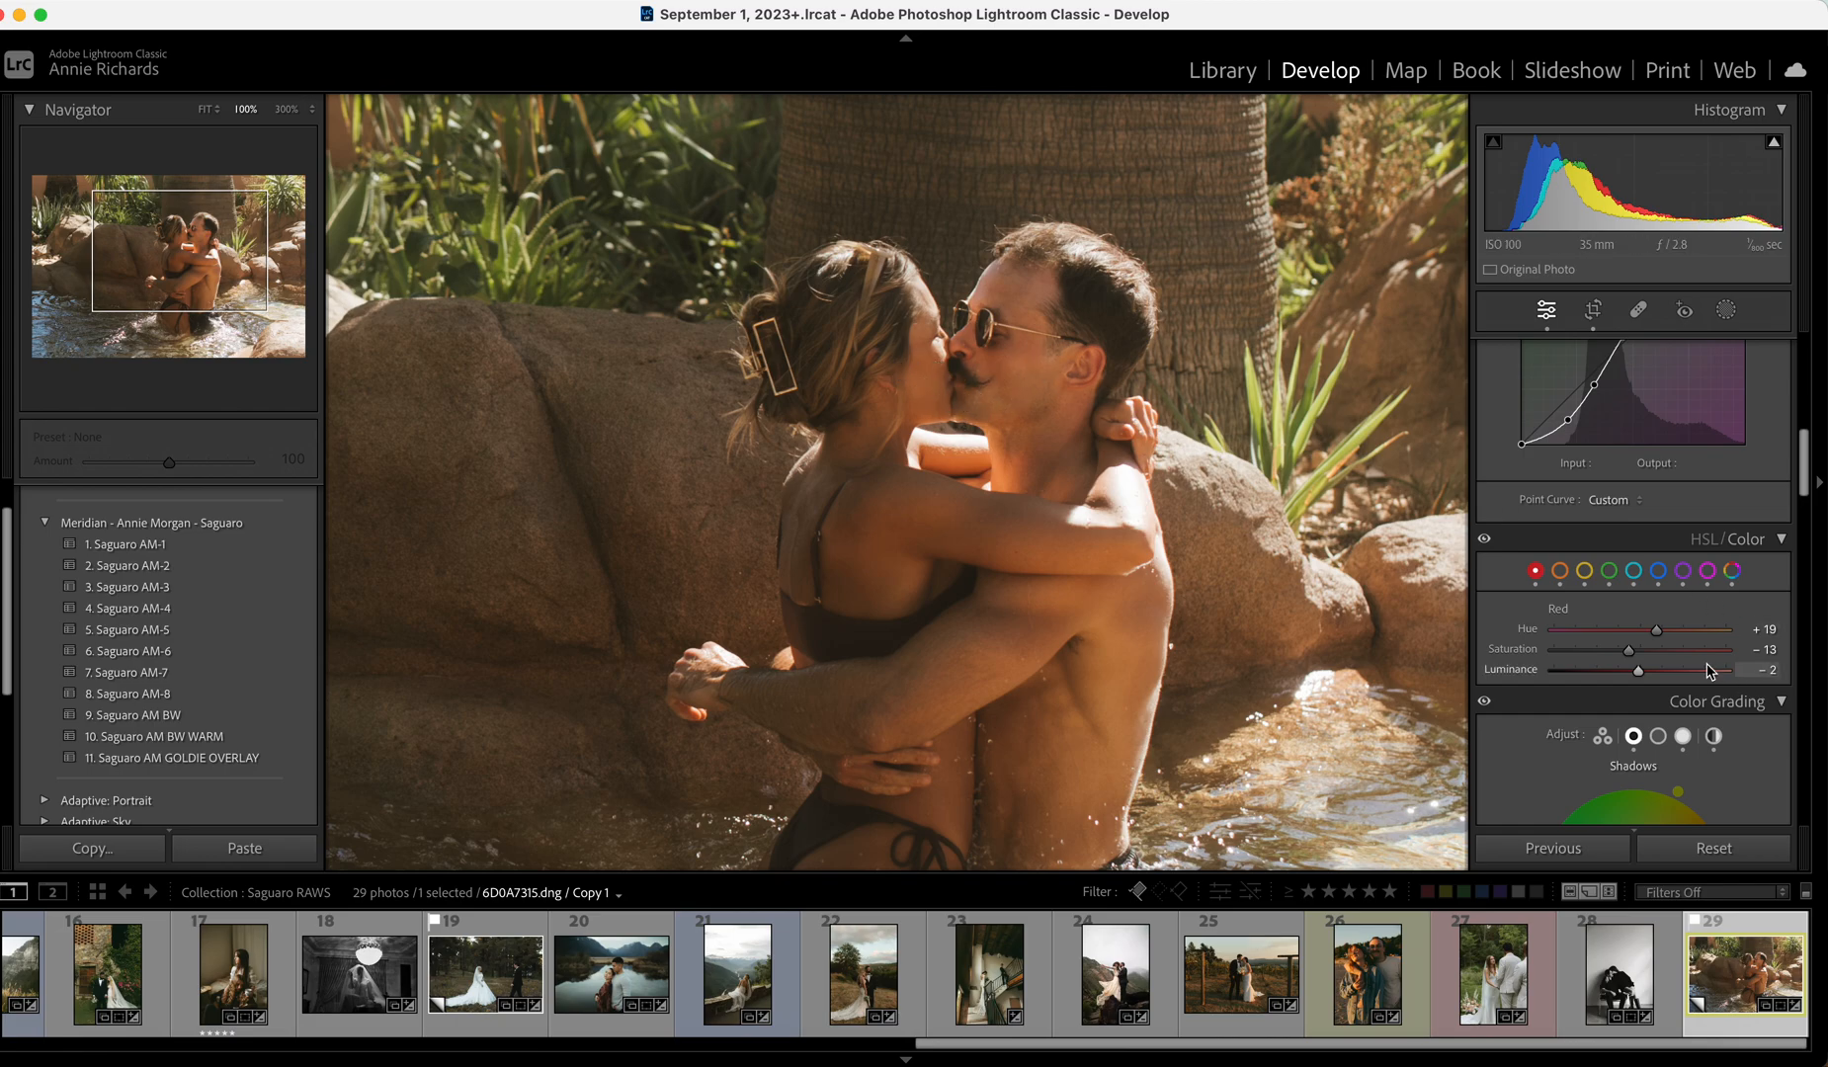
drag(1635, 651, 1657, 675)
click(1369, 652)
click(1561, 573)
click(1647, 672)
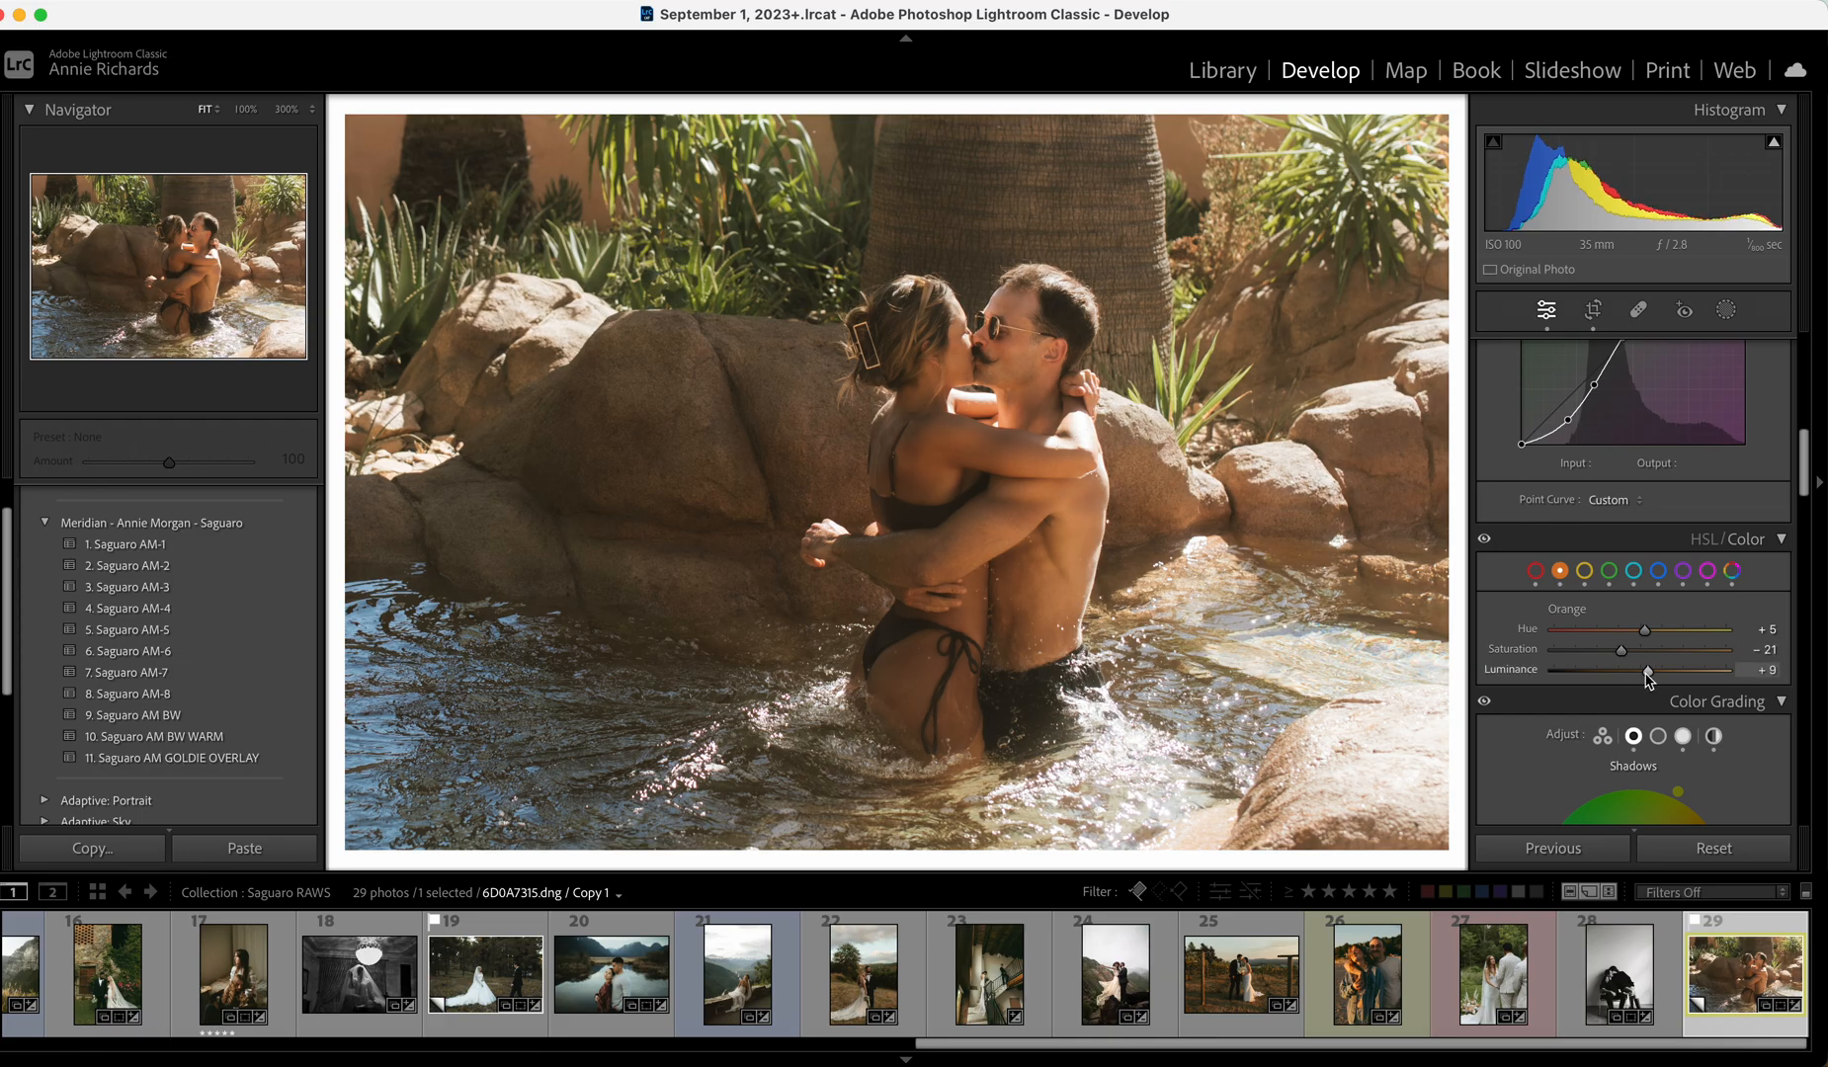
scroll(1640, 680, up, 10)
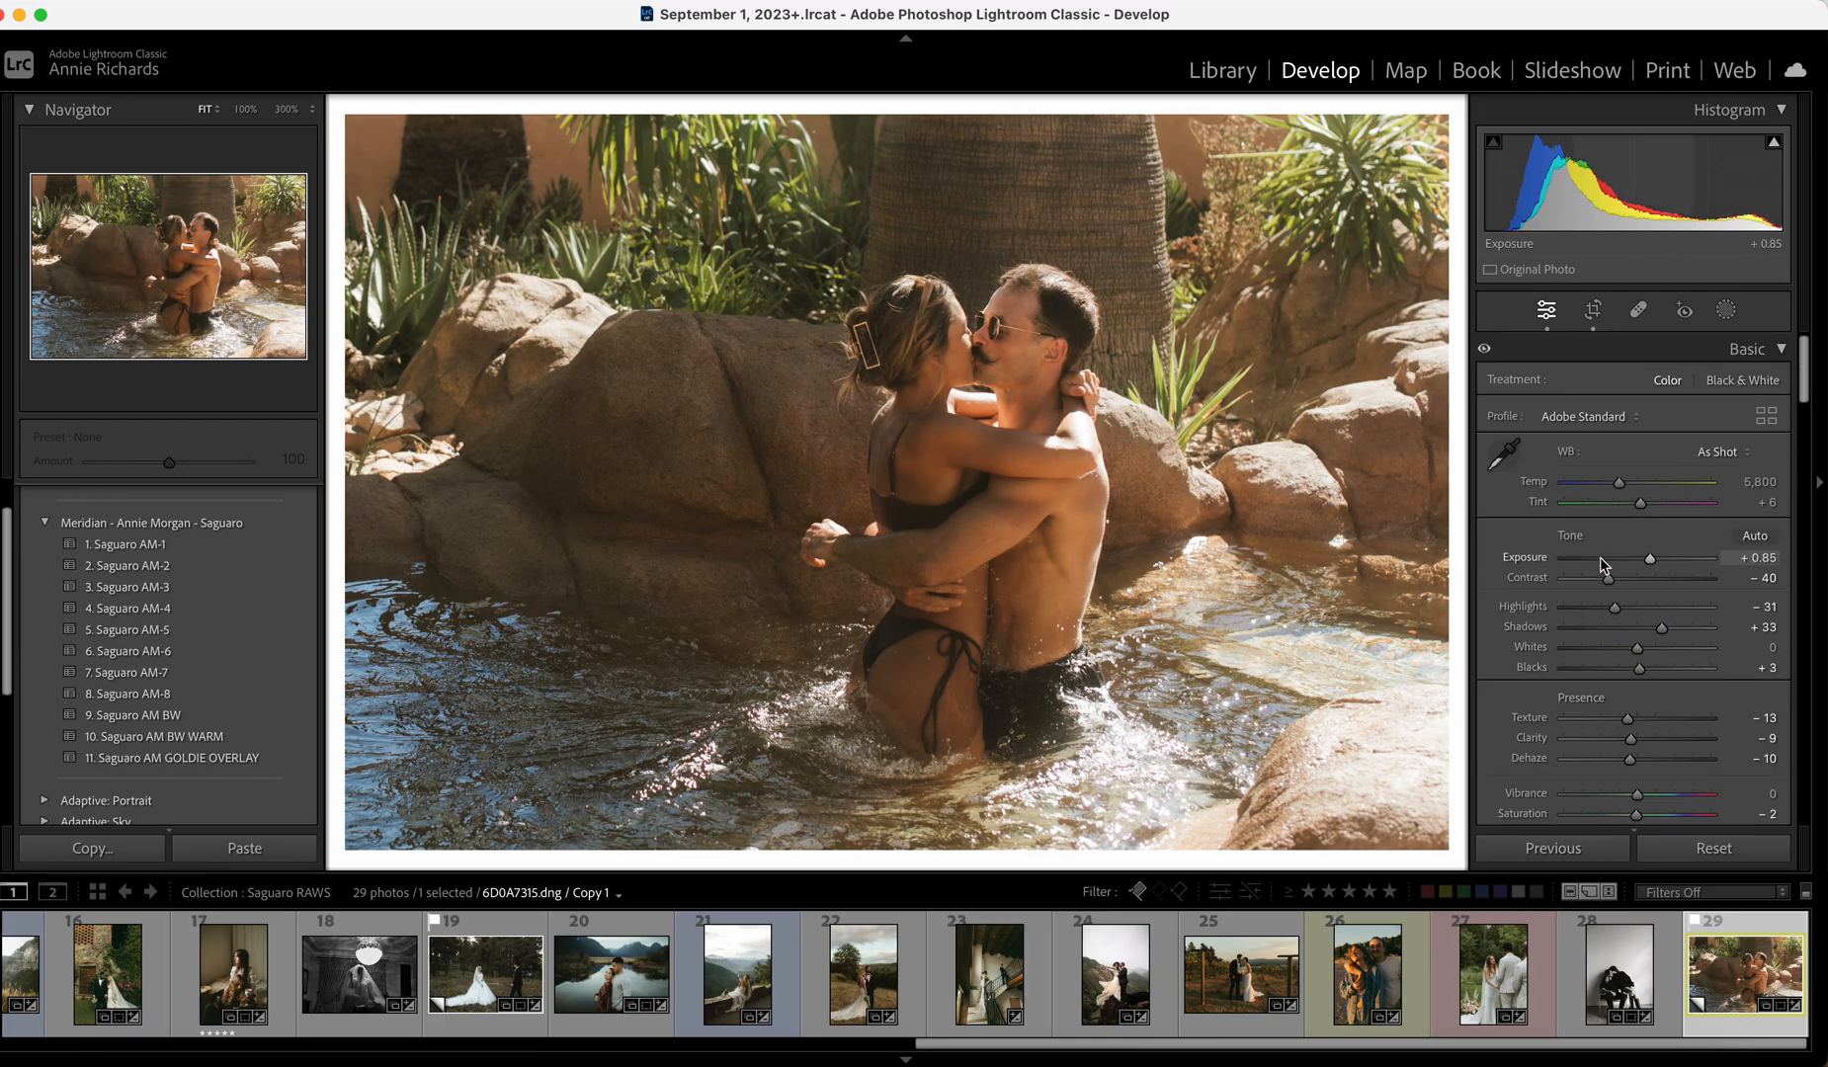
Recheck the crop framing, raise vibrance to +31 and lower contrast to -42.
click(1593, 313)
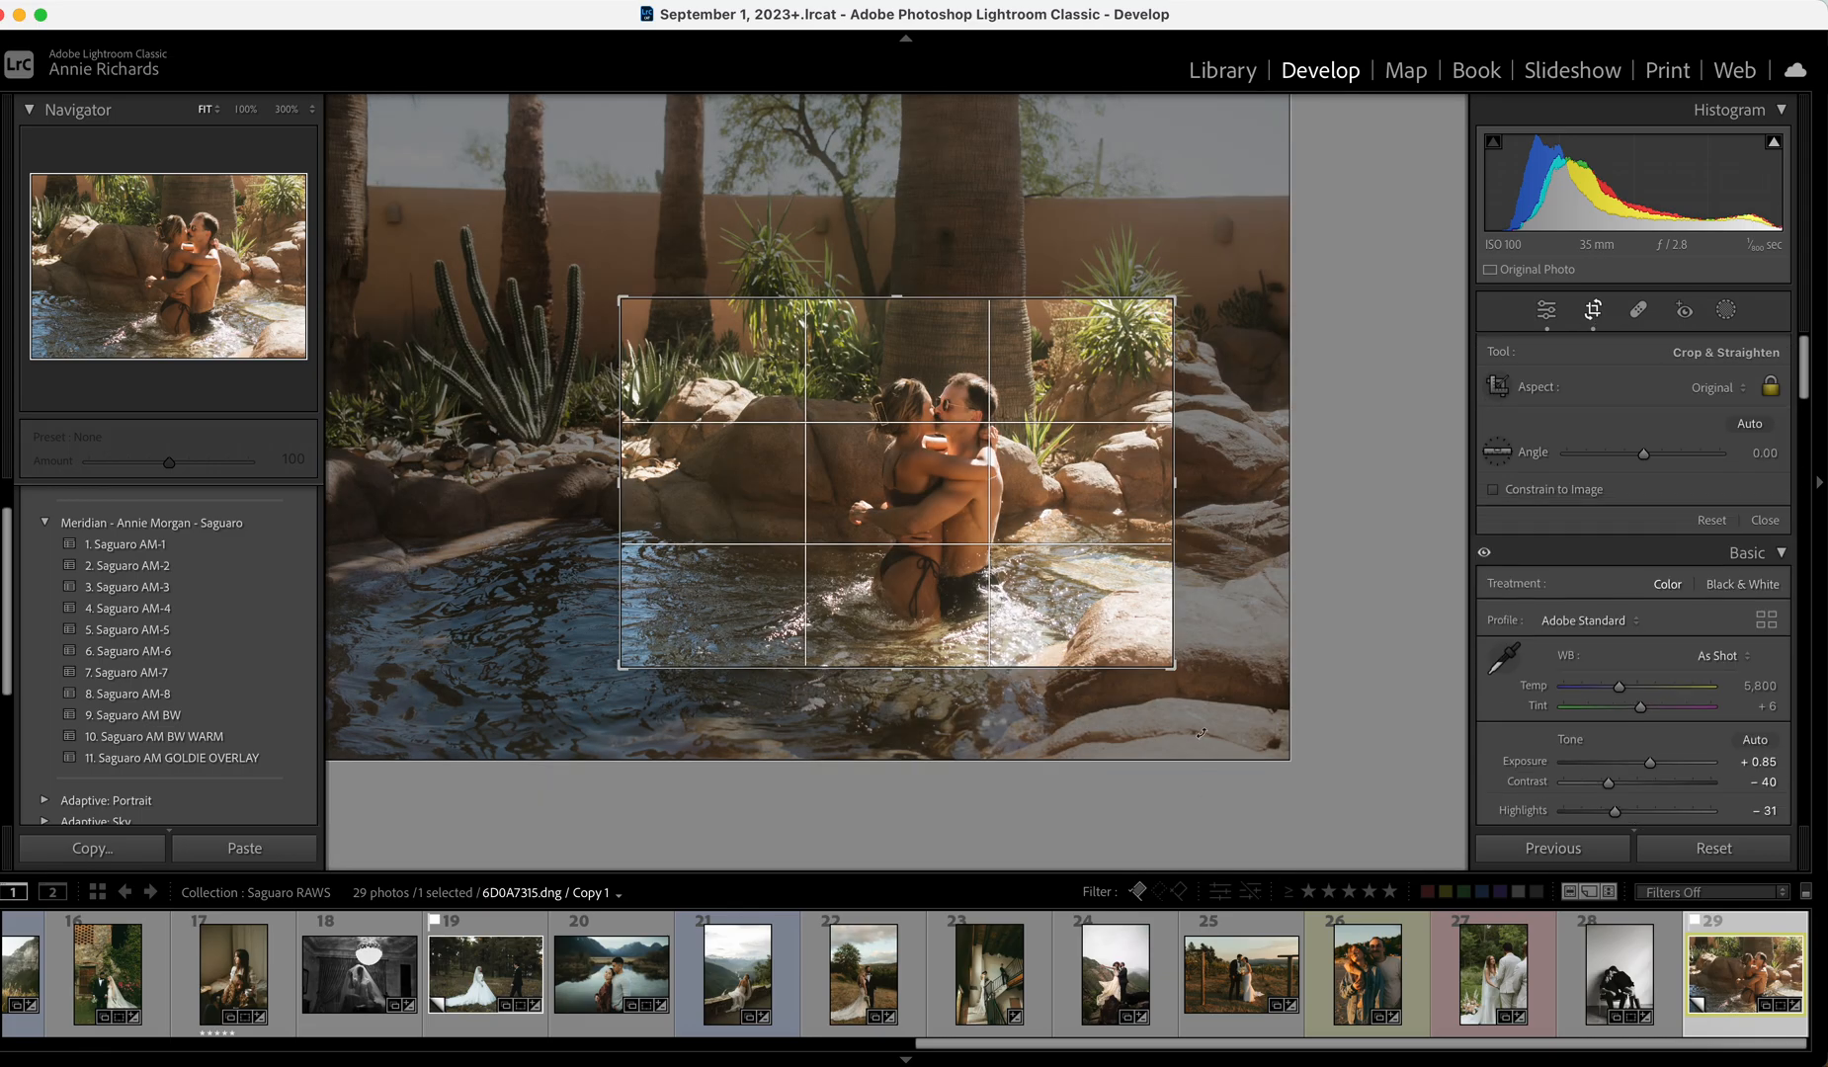
click(1764, 520)
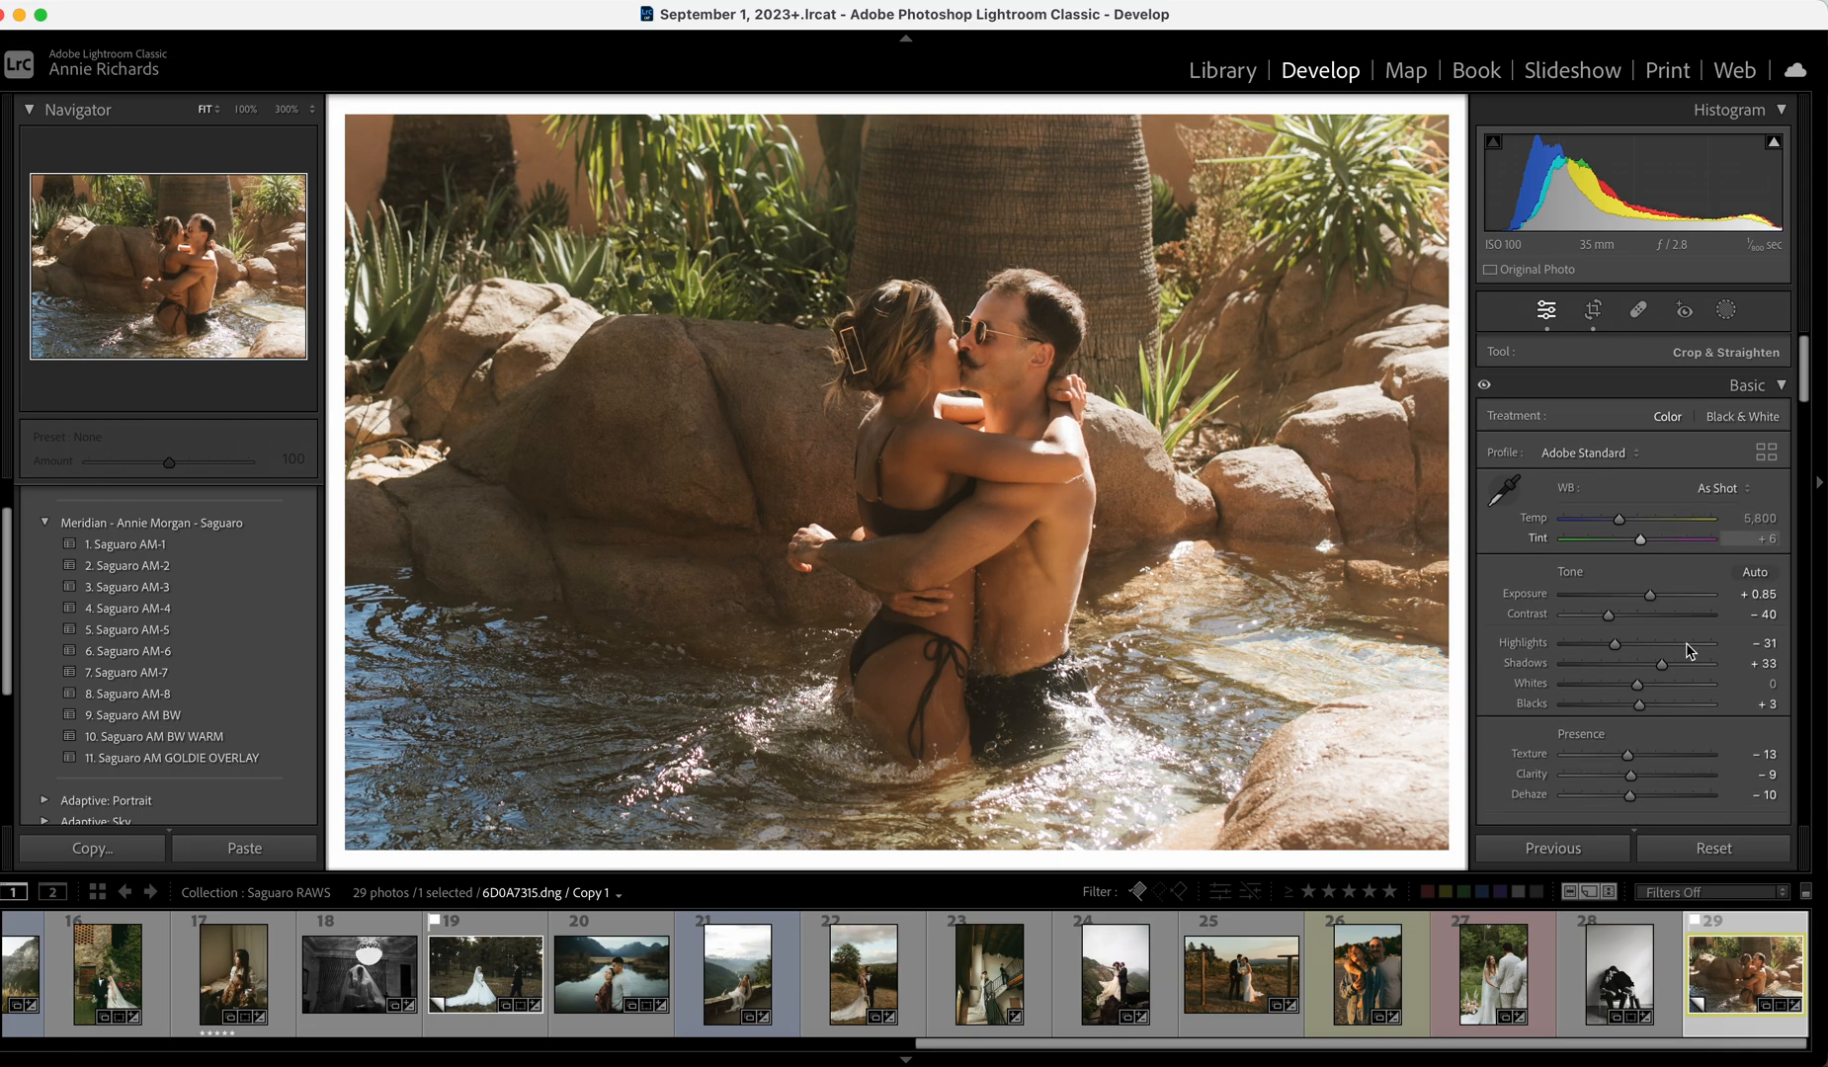
drag(1660, 798, 1662, 799)
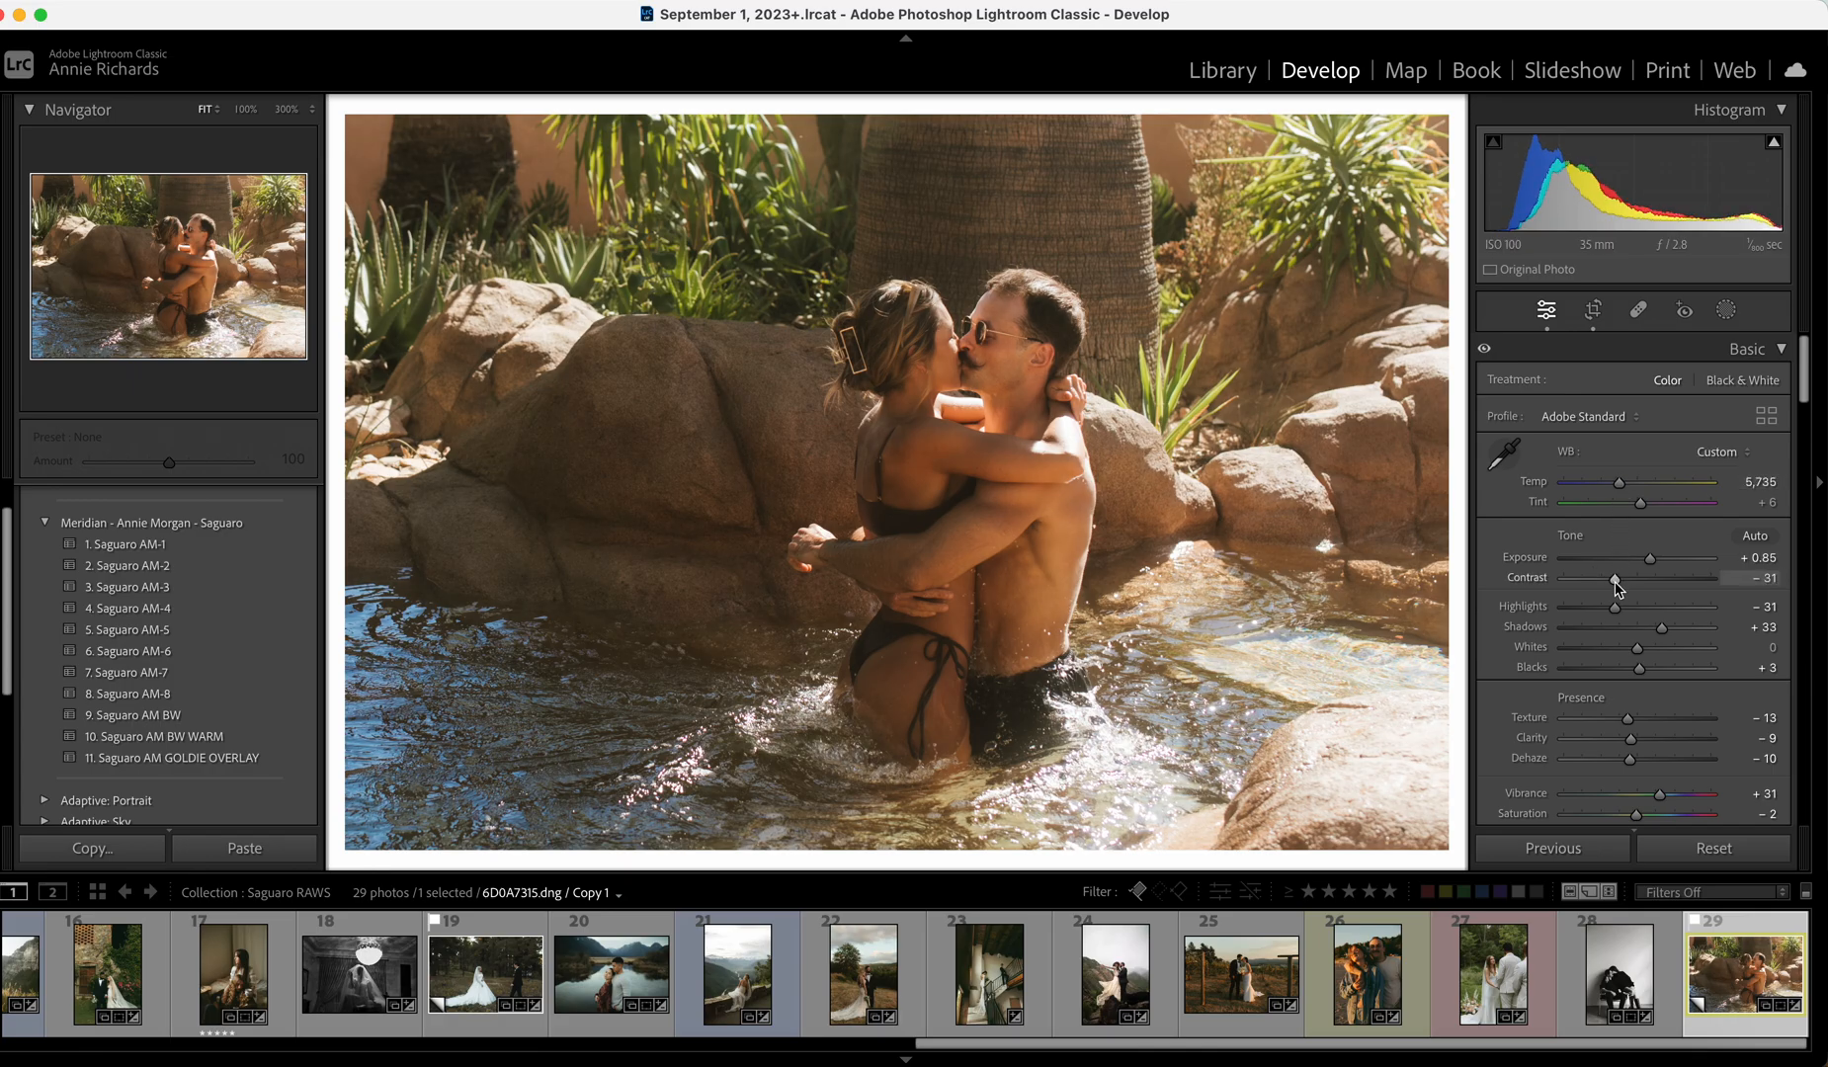
drag(1608, 579, 1604, 579)
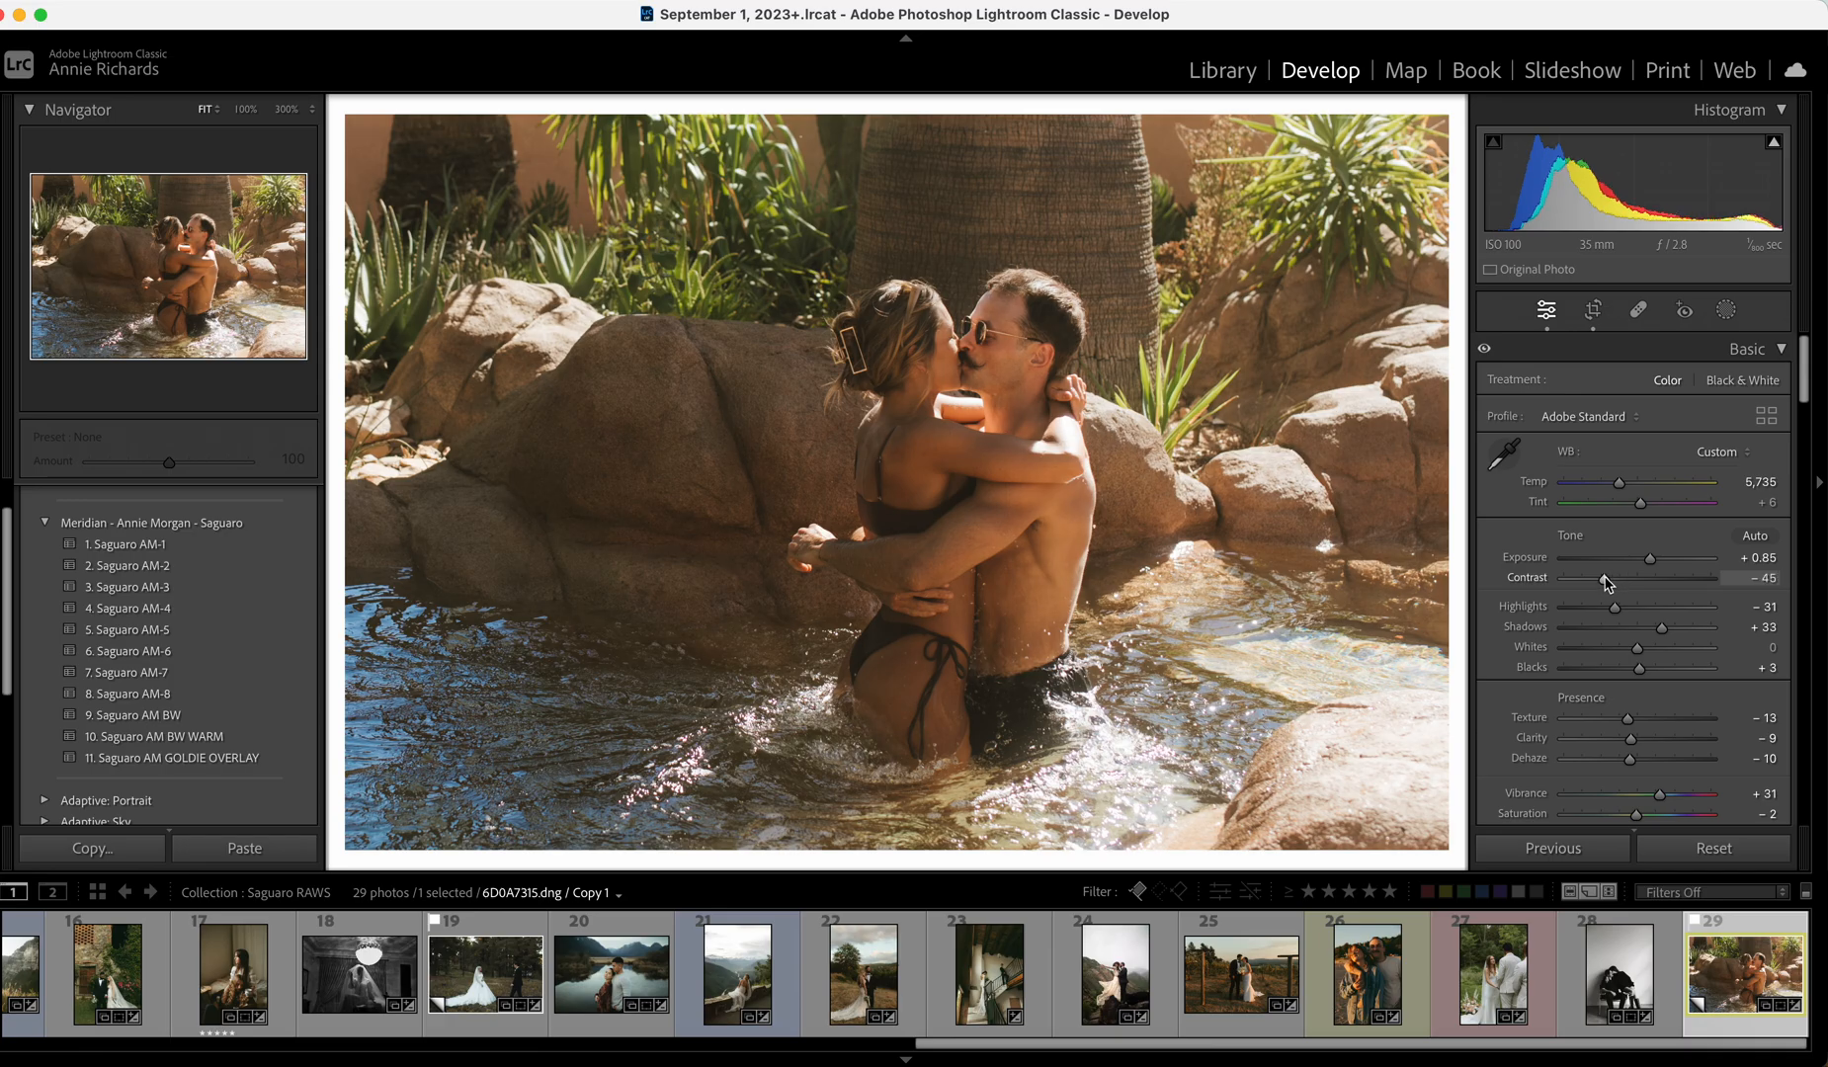
drag(1728, 1035, 138, 986)
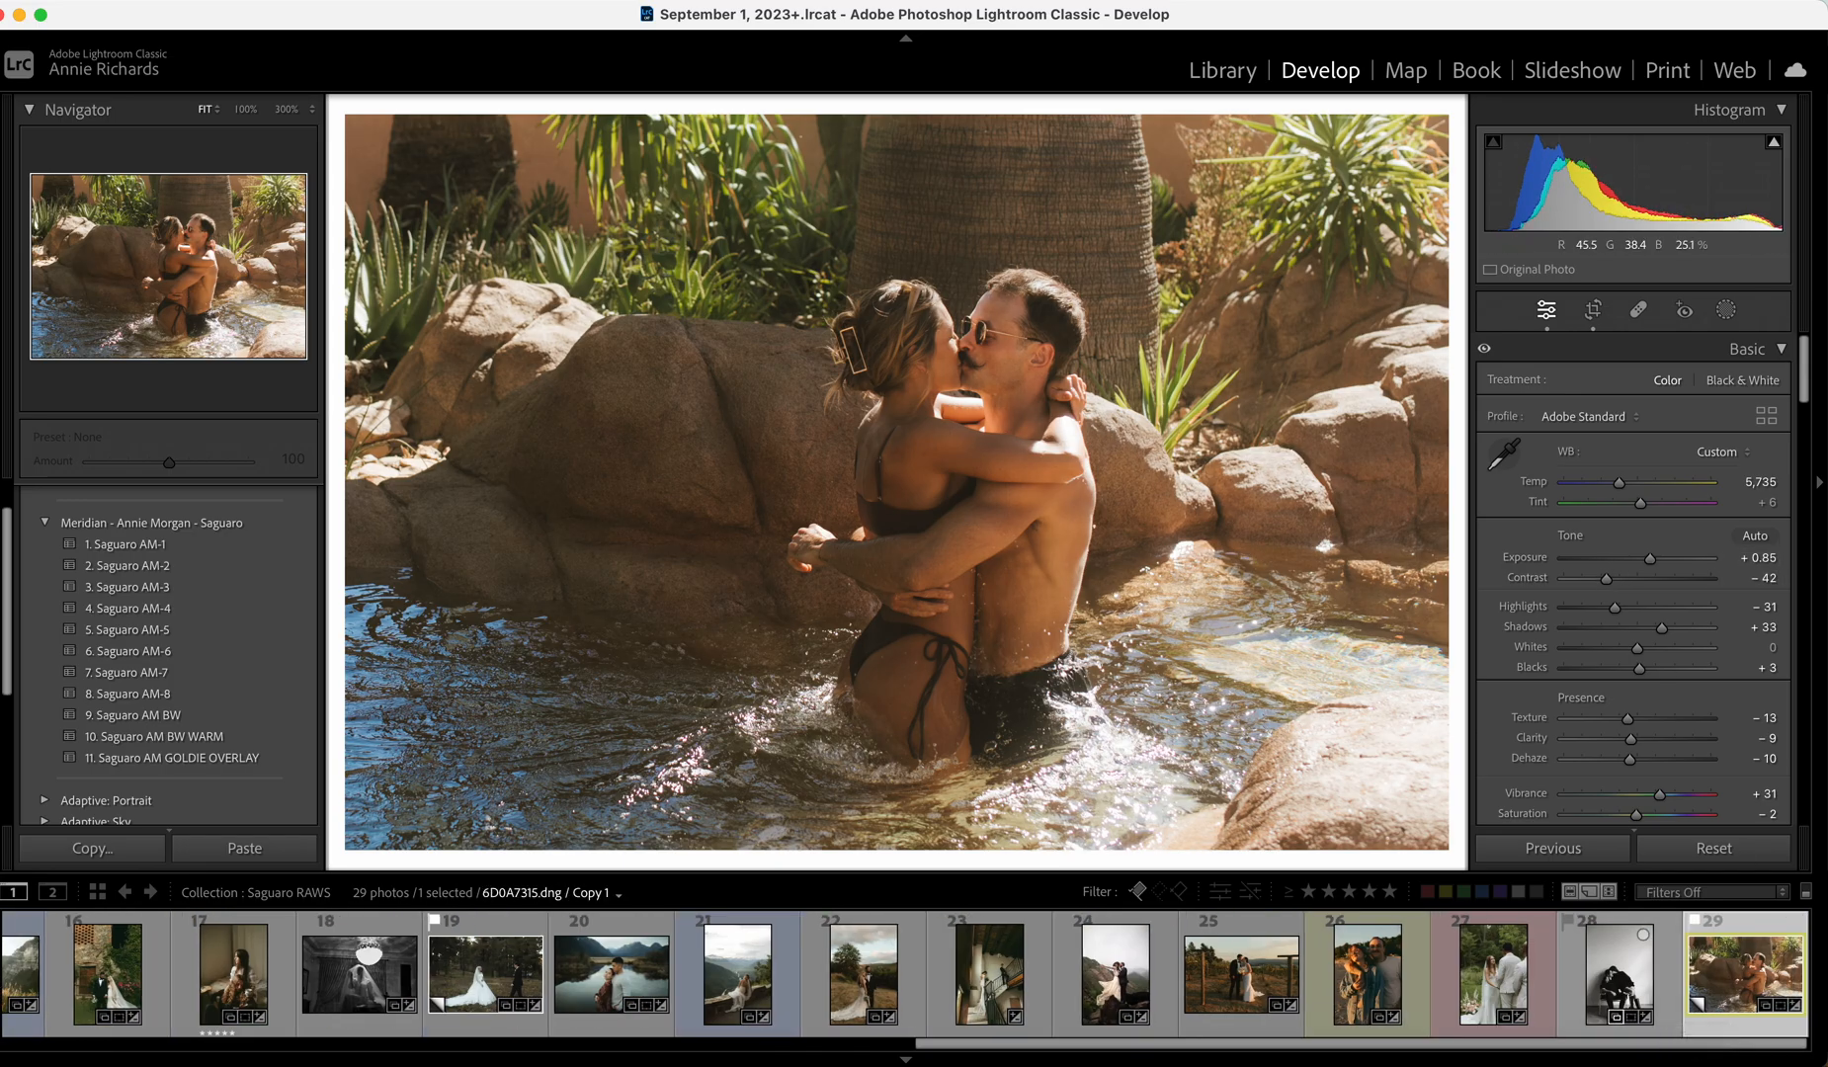
In the Library grid, open the yellow-tree couple photo full size and step ahead to the forest bride photo.
key(g)
scroll(1251, 526, up, 10)
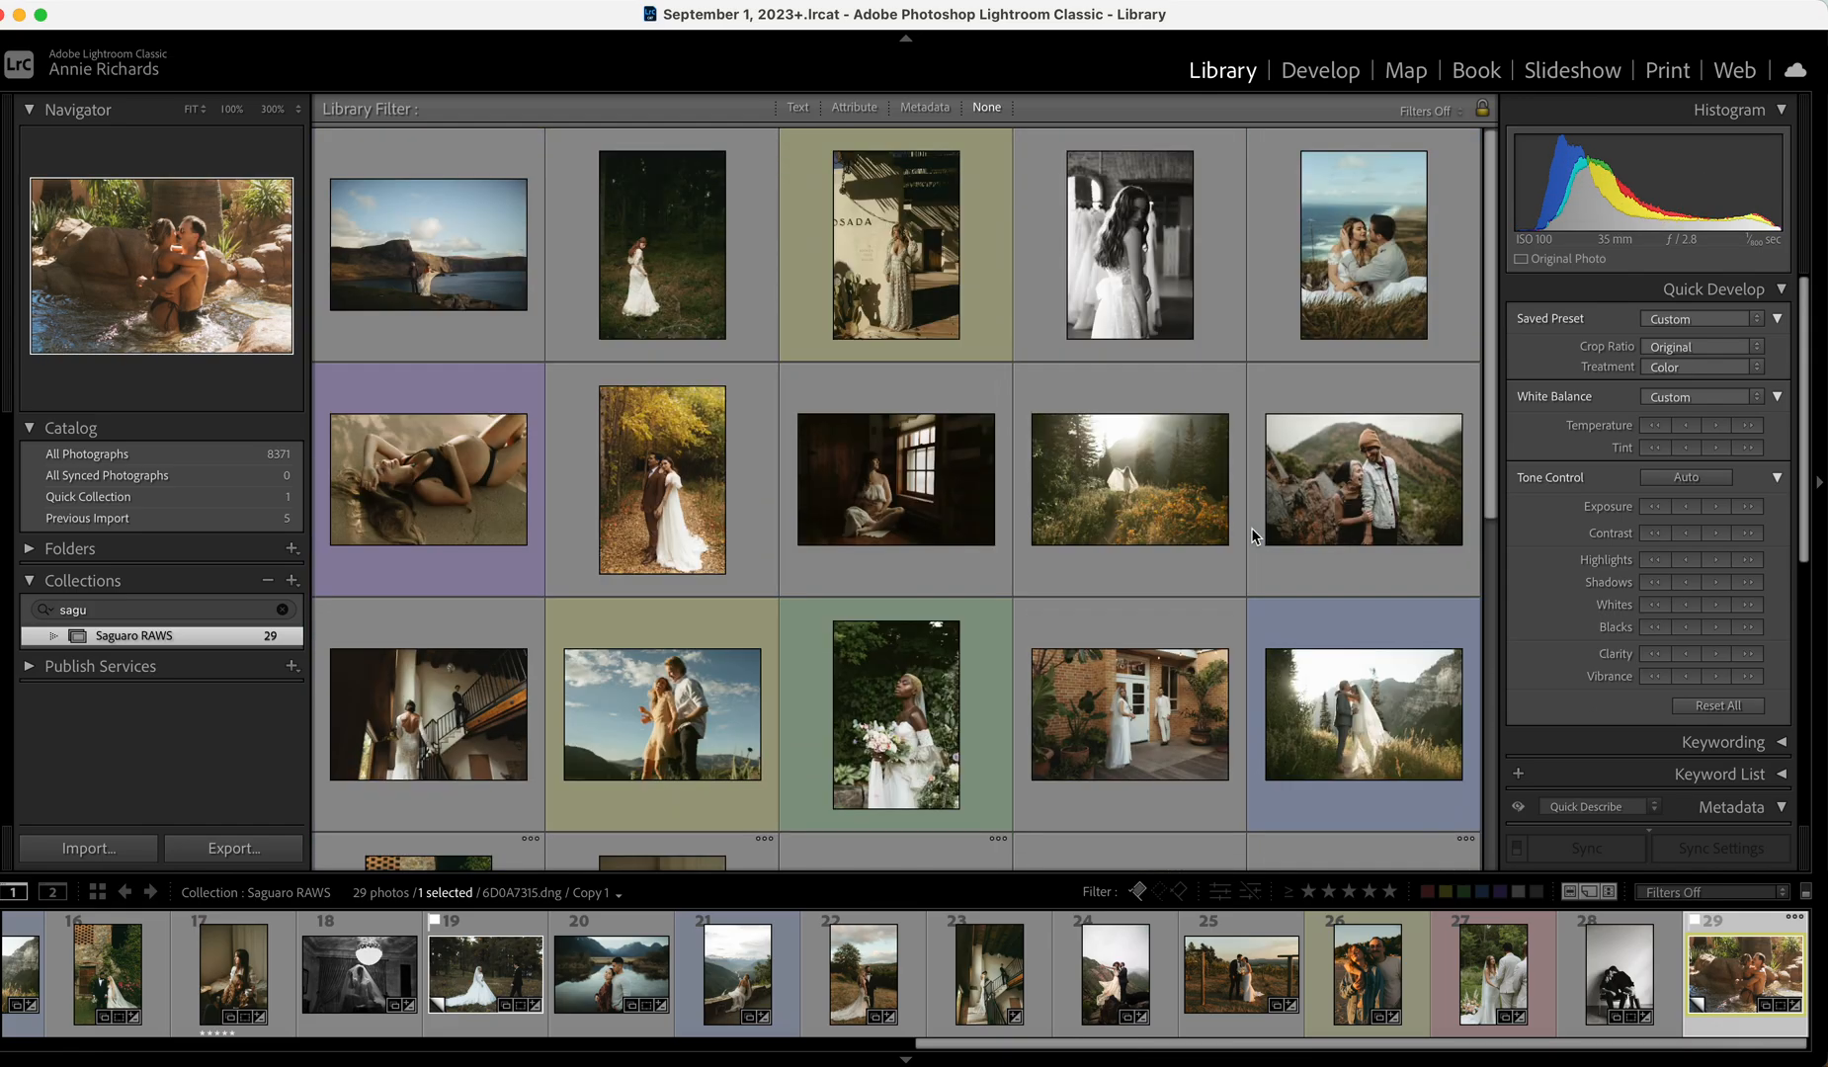
scroll(1189, 609, down, 2)
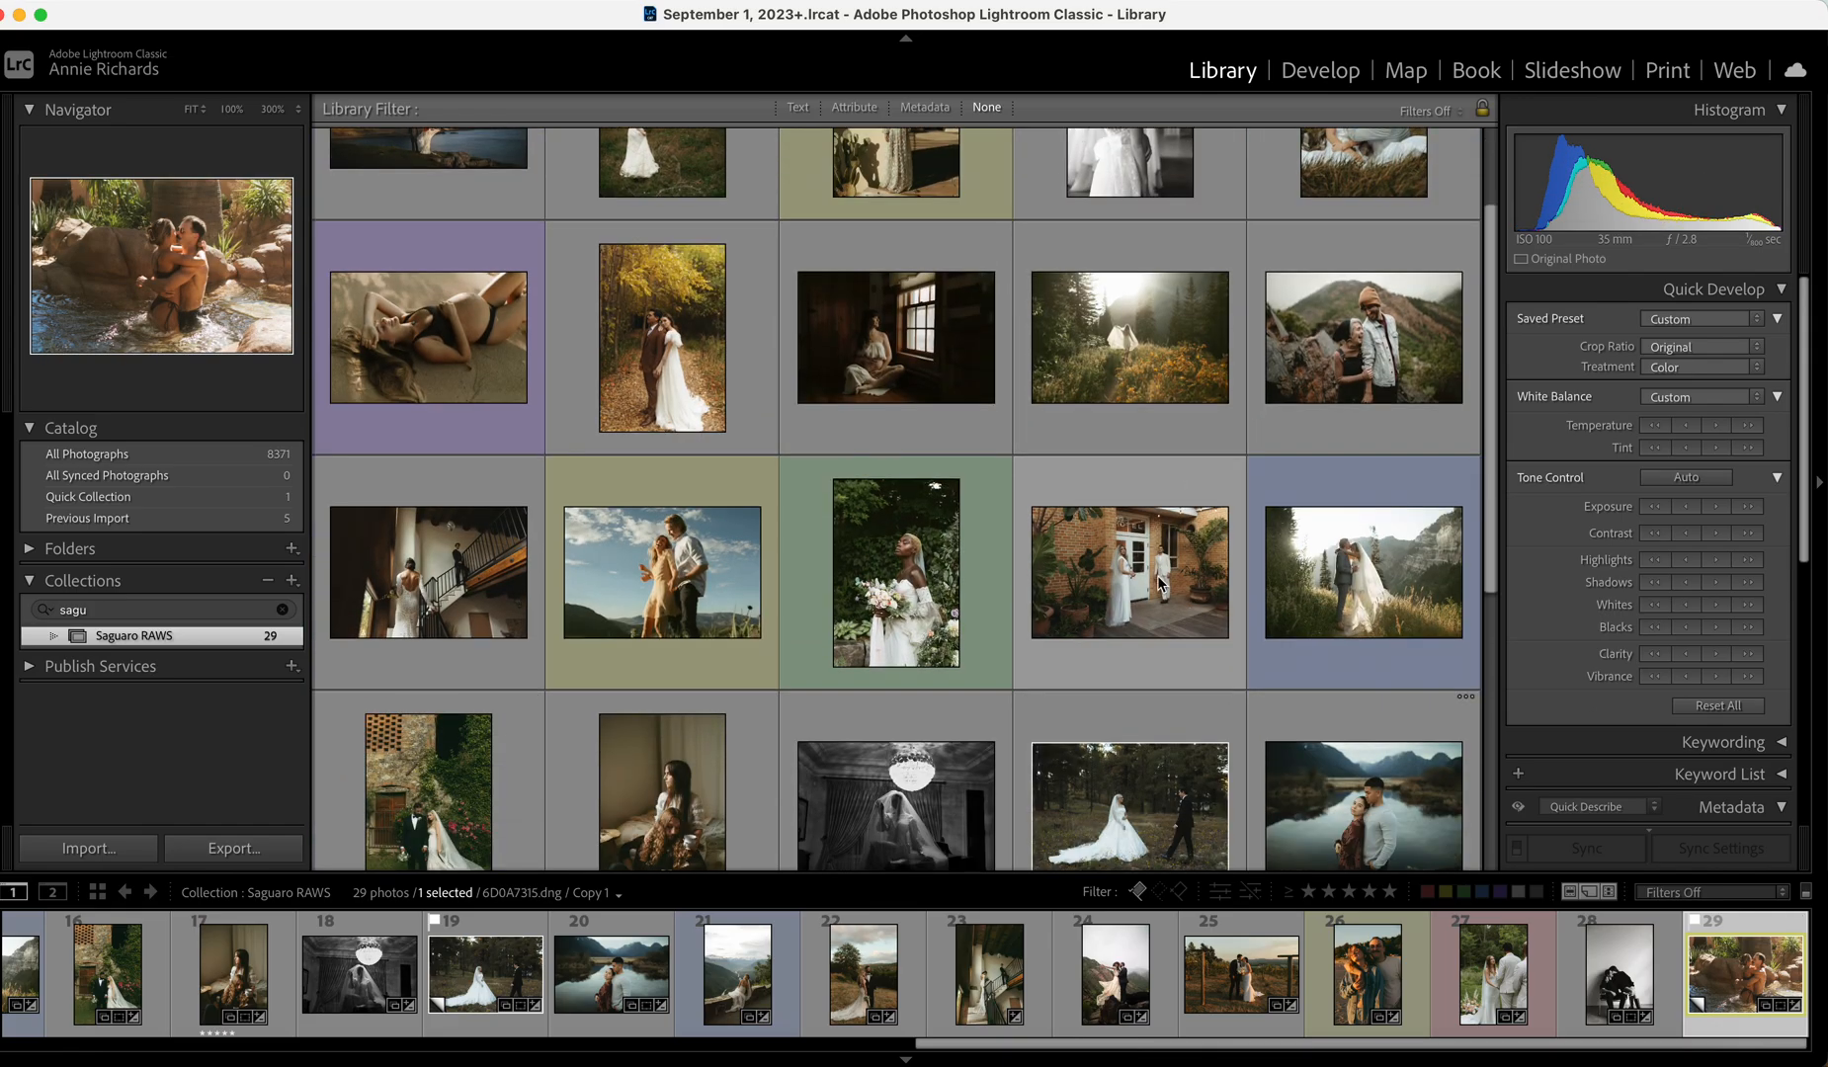
click(722, 366)
key(e)
key(Right)
key(Right)
key(Right)
key(Right)
key(Right)
key(Right)
key(Right)
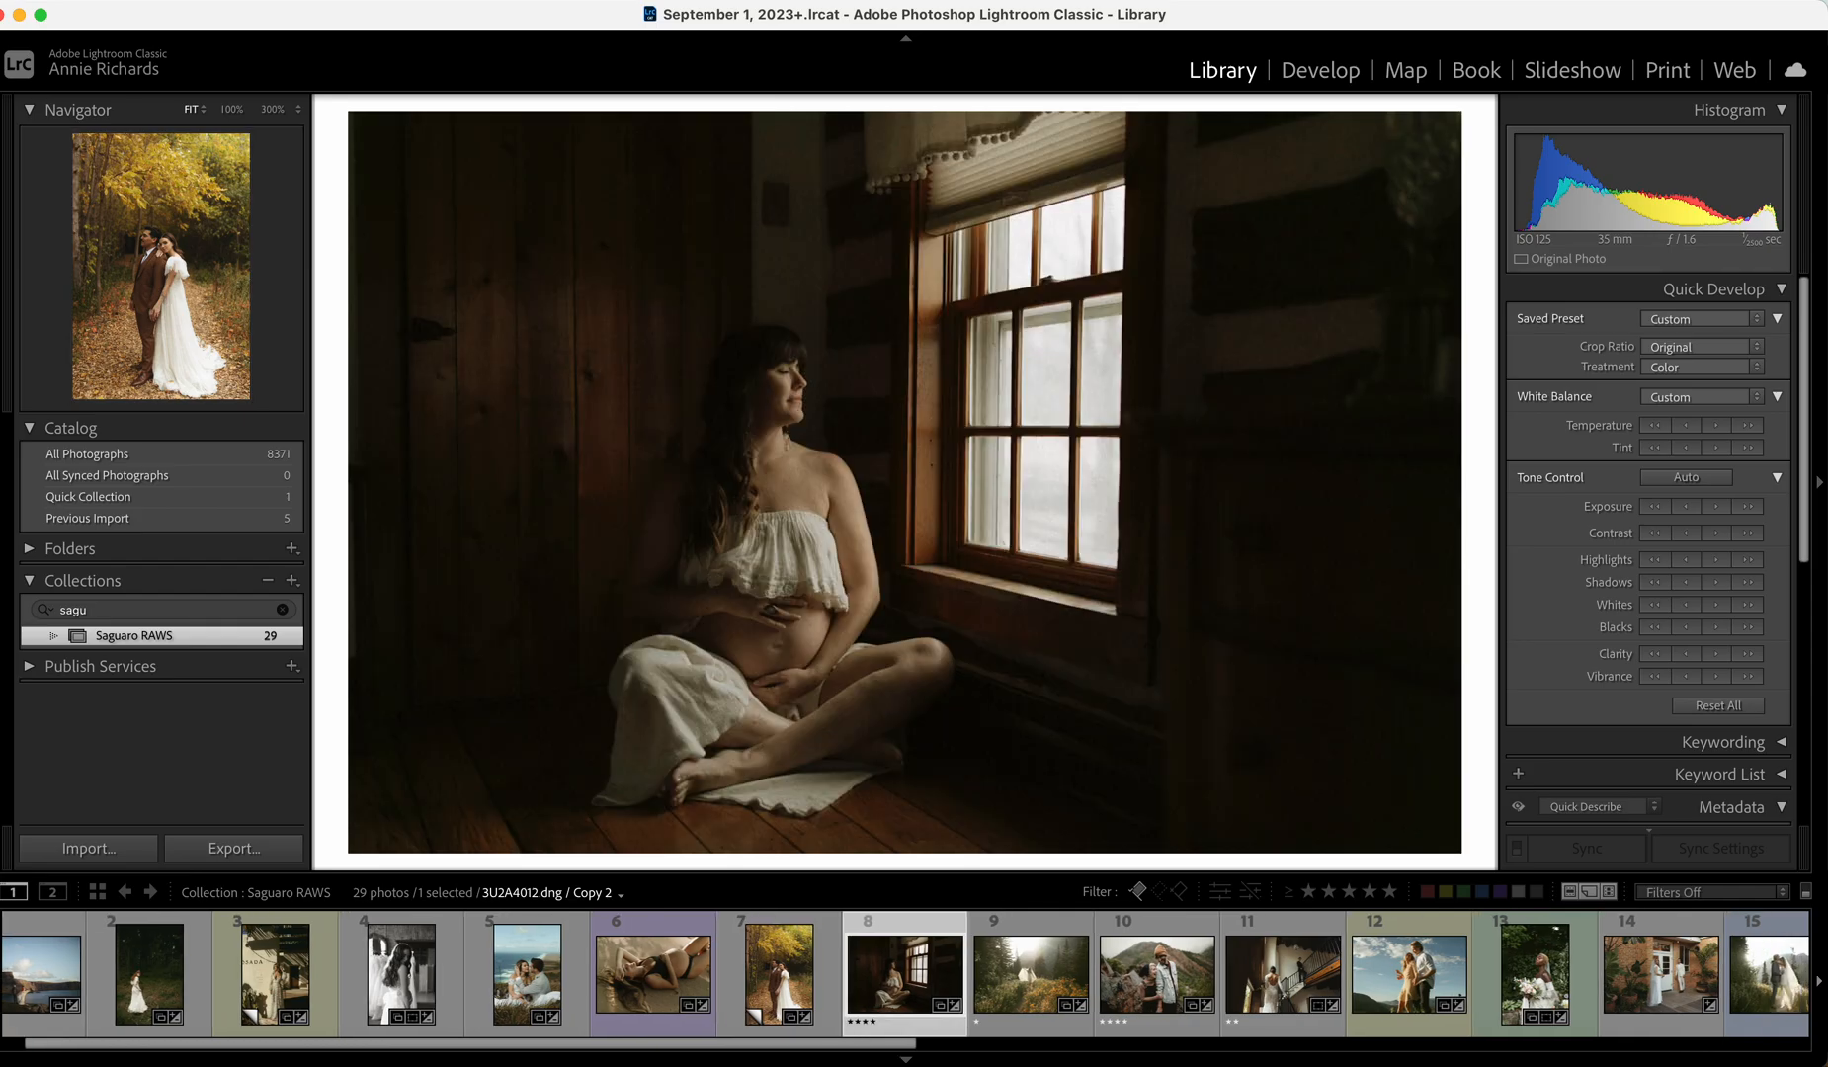
key(Right)
key(Right)
key(Right)
key(Right)
key(Right)
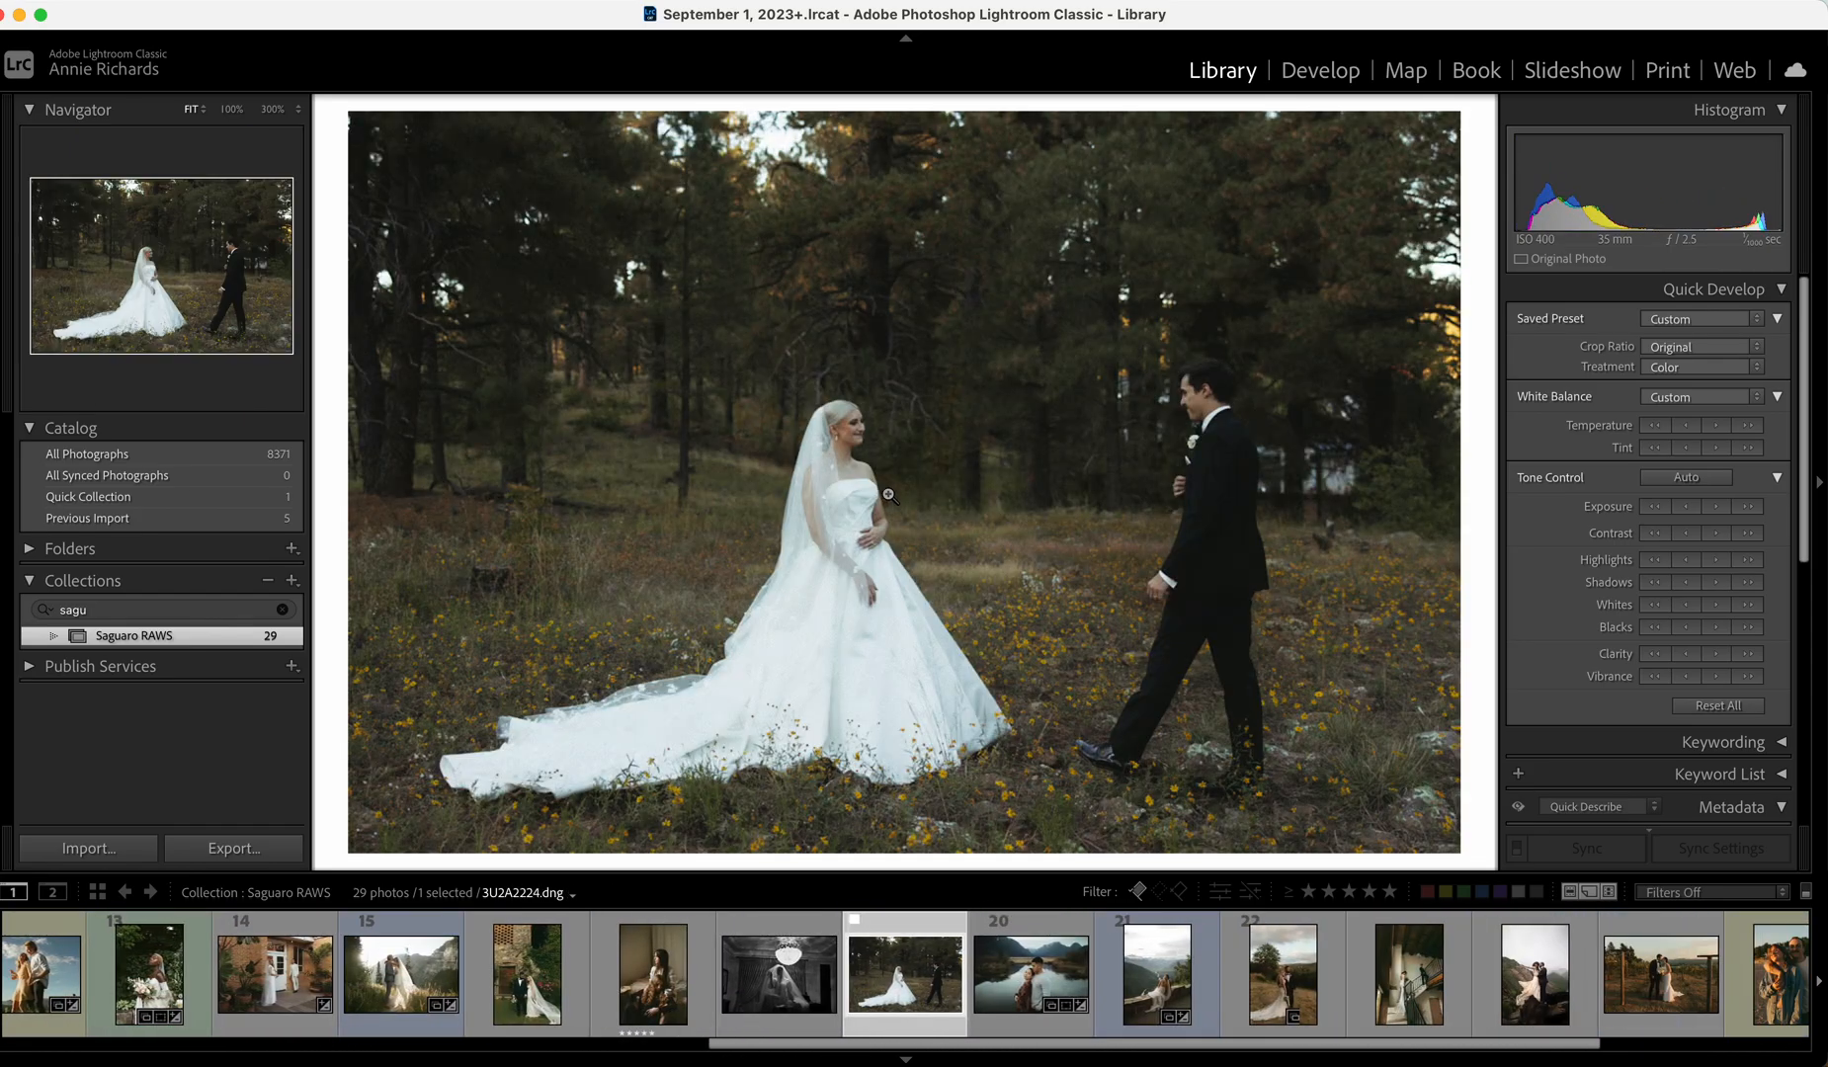